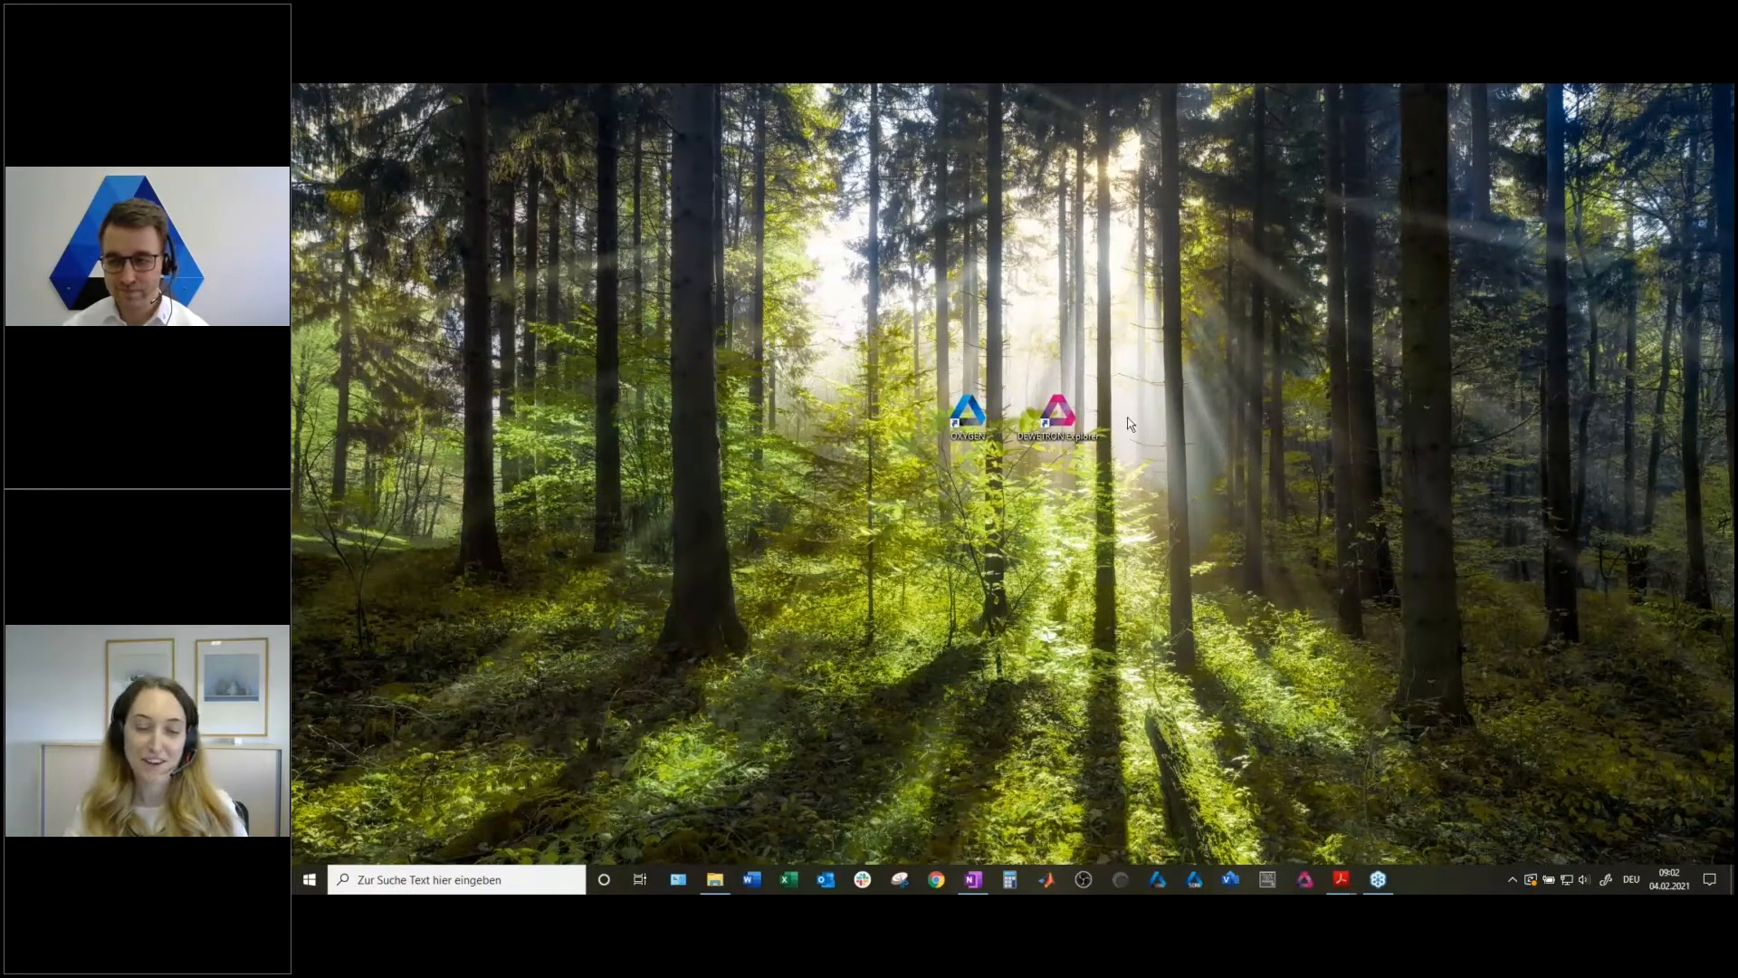
Open DEWETRON Explorer and examine the modules installed in the connected TRIONet enclosure.
click(1066, 423)
double_click(1065, 421)
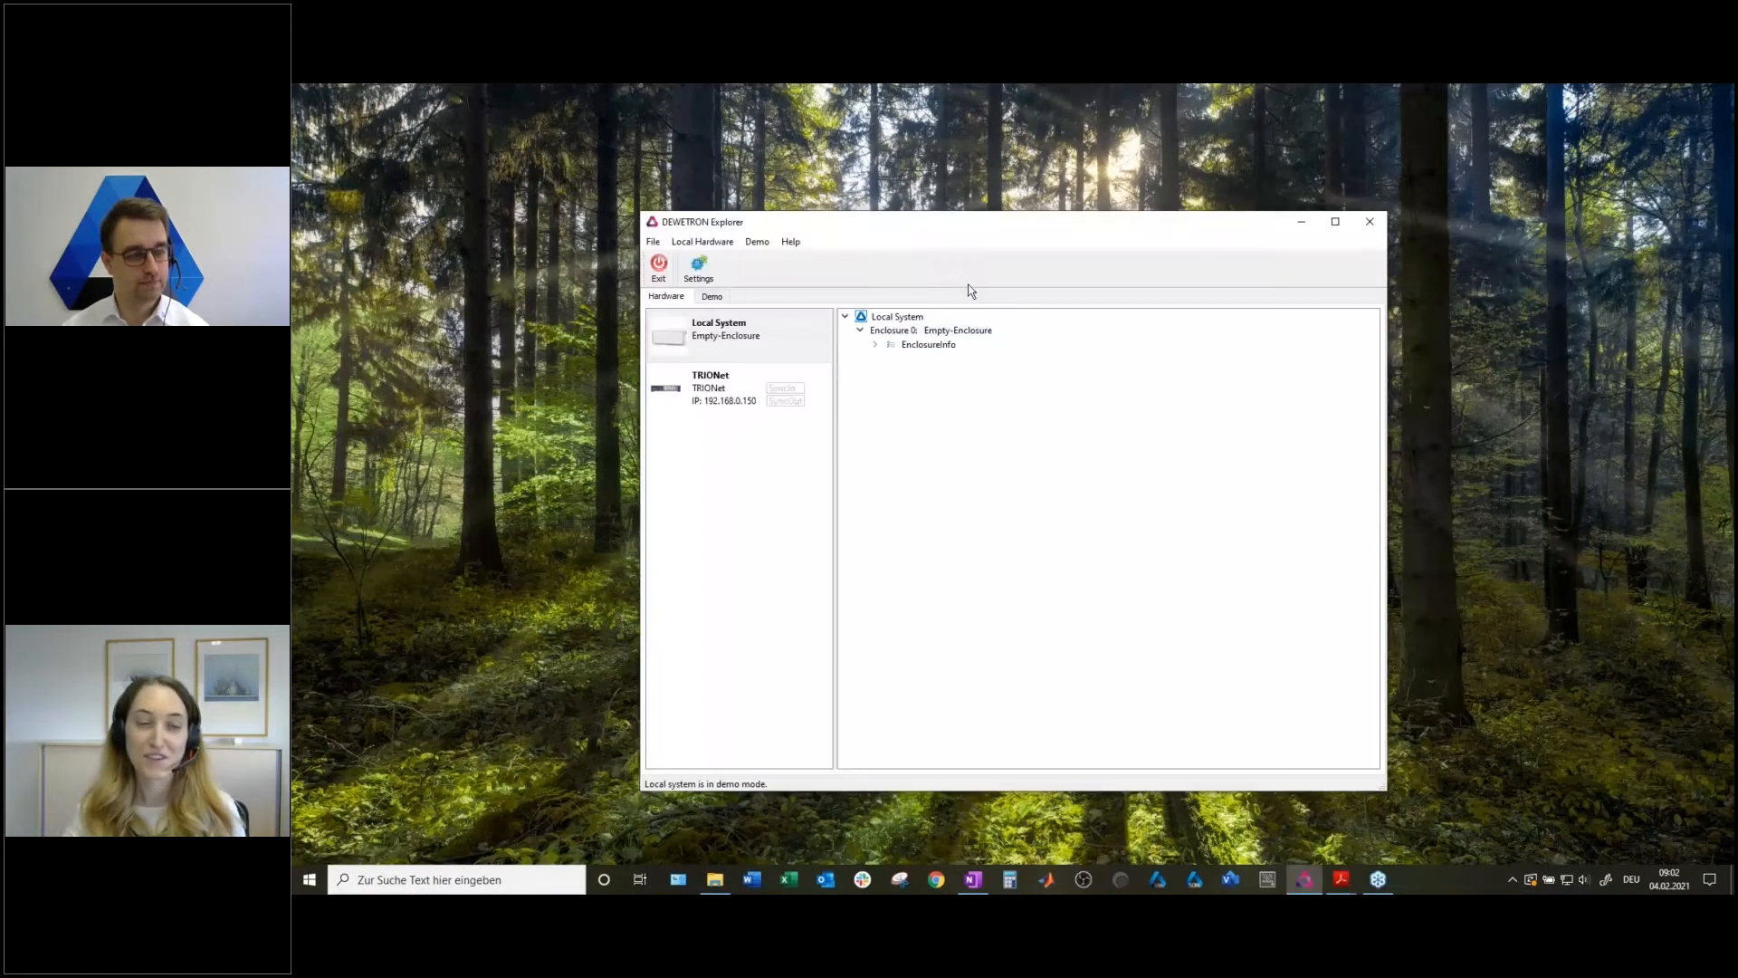
drag(952, 220, 982, 220)
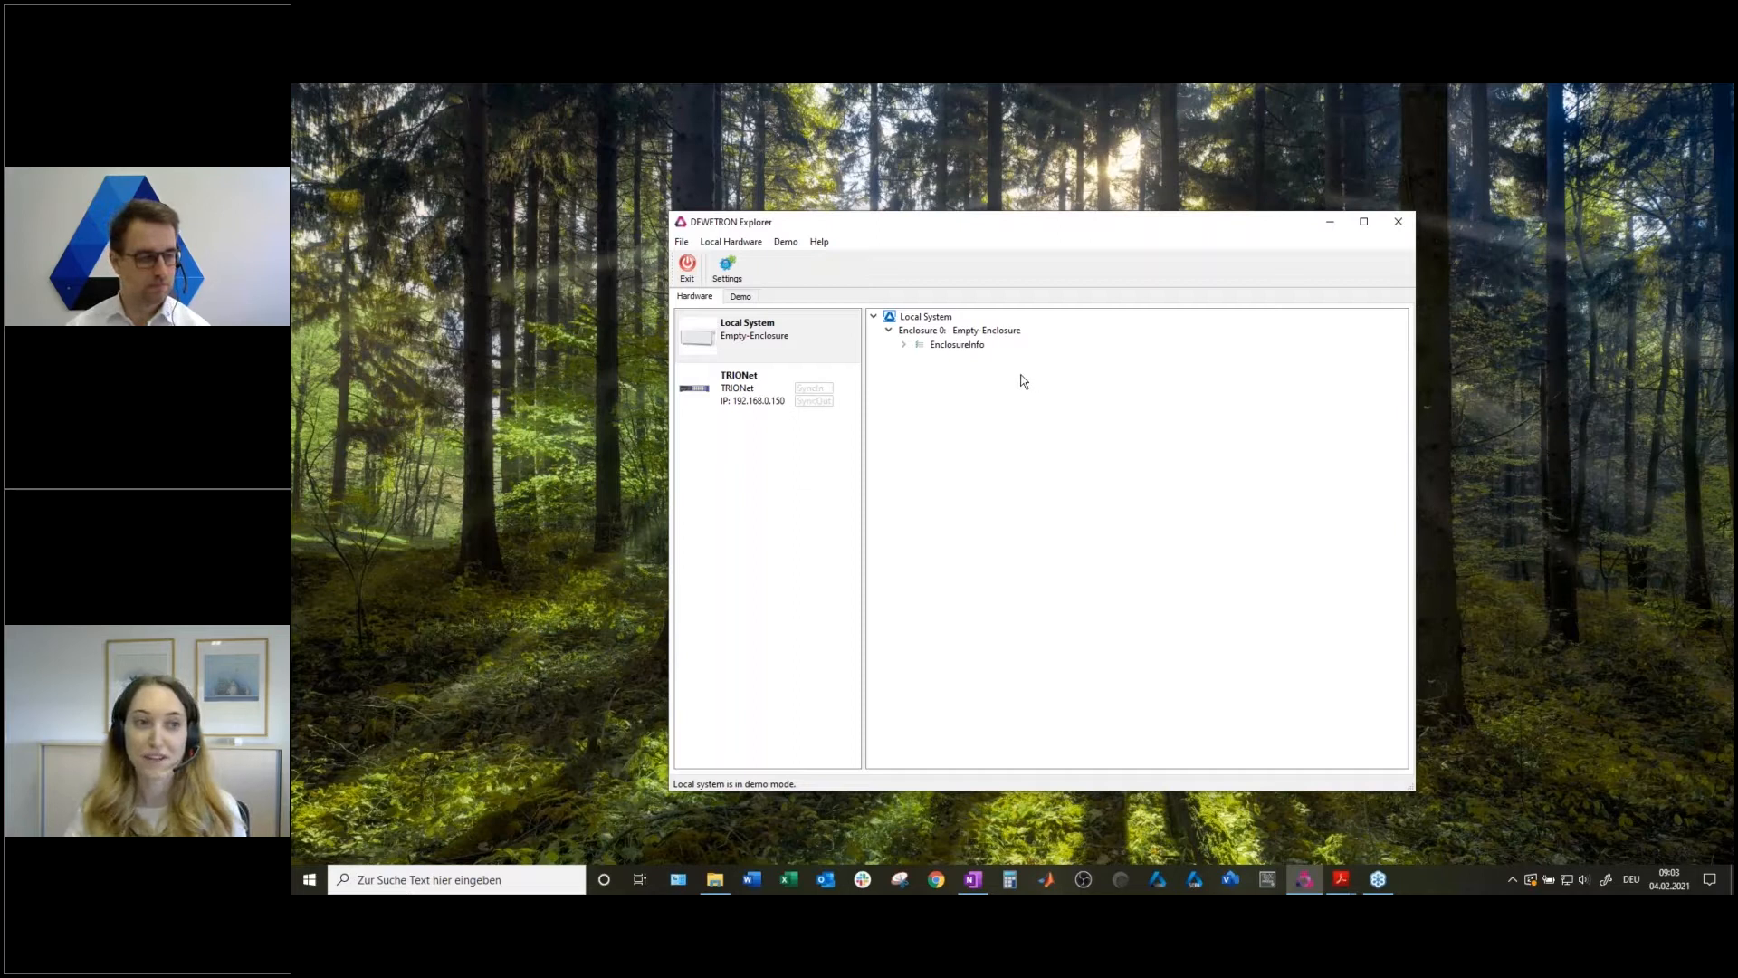
click(760, 385)
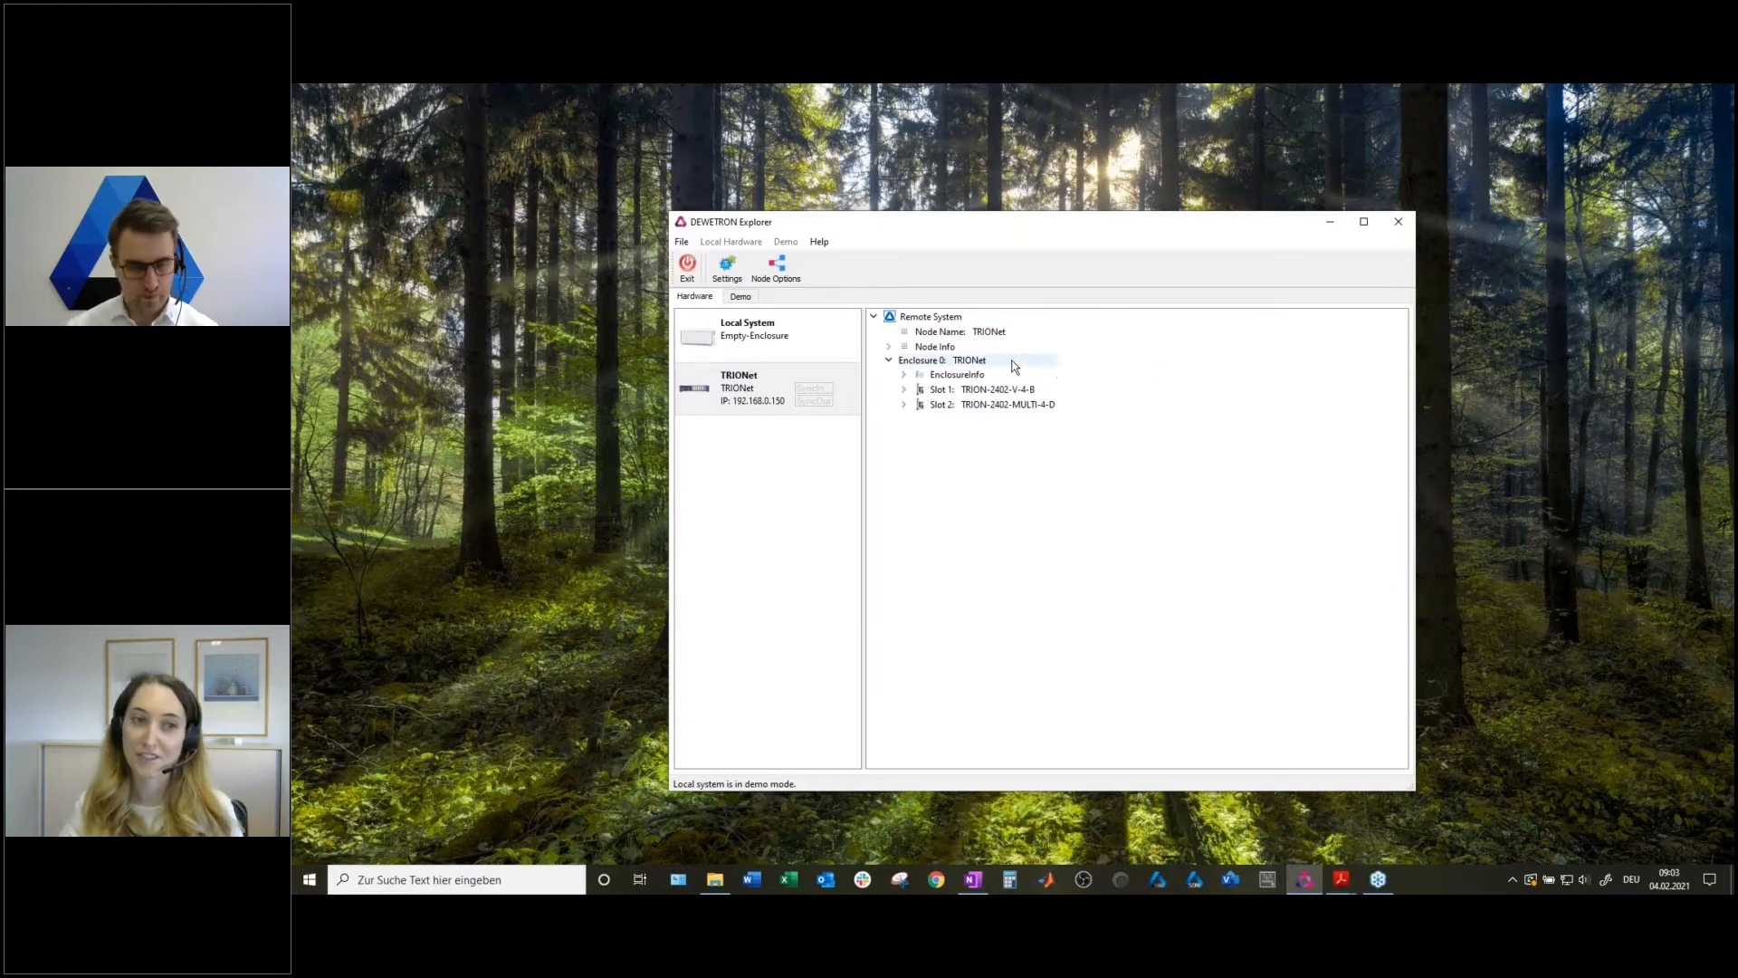
click(982, 362)
click(987, 390)
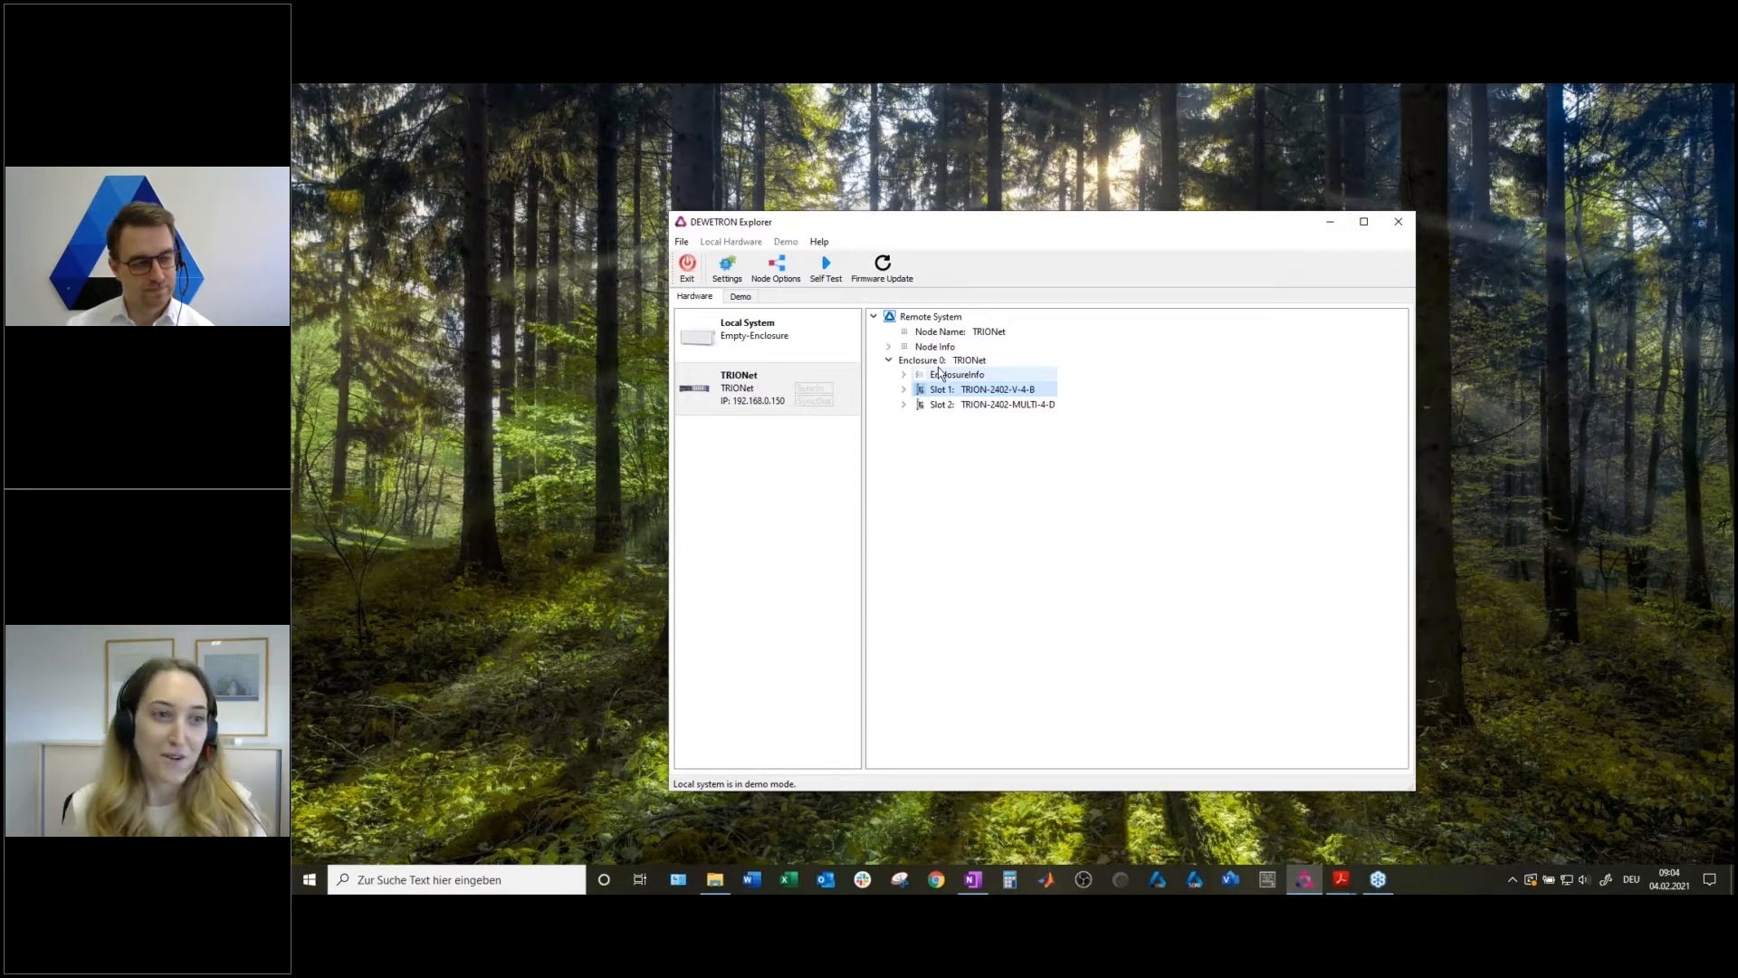
Add a DEWE3-PA8 enclosure to the demo system.
click(743, 299)
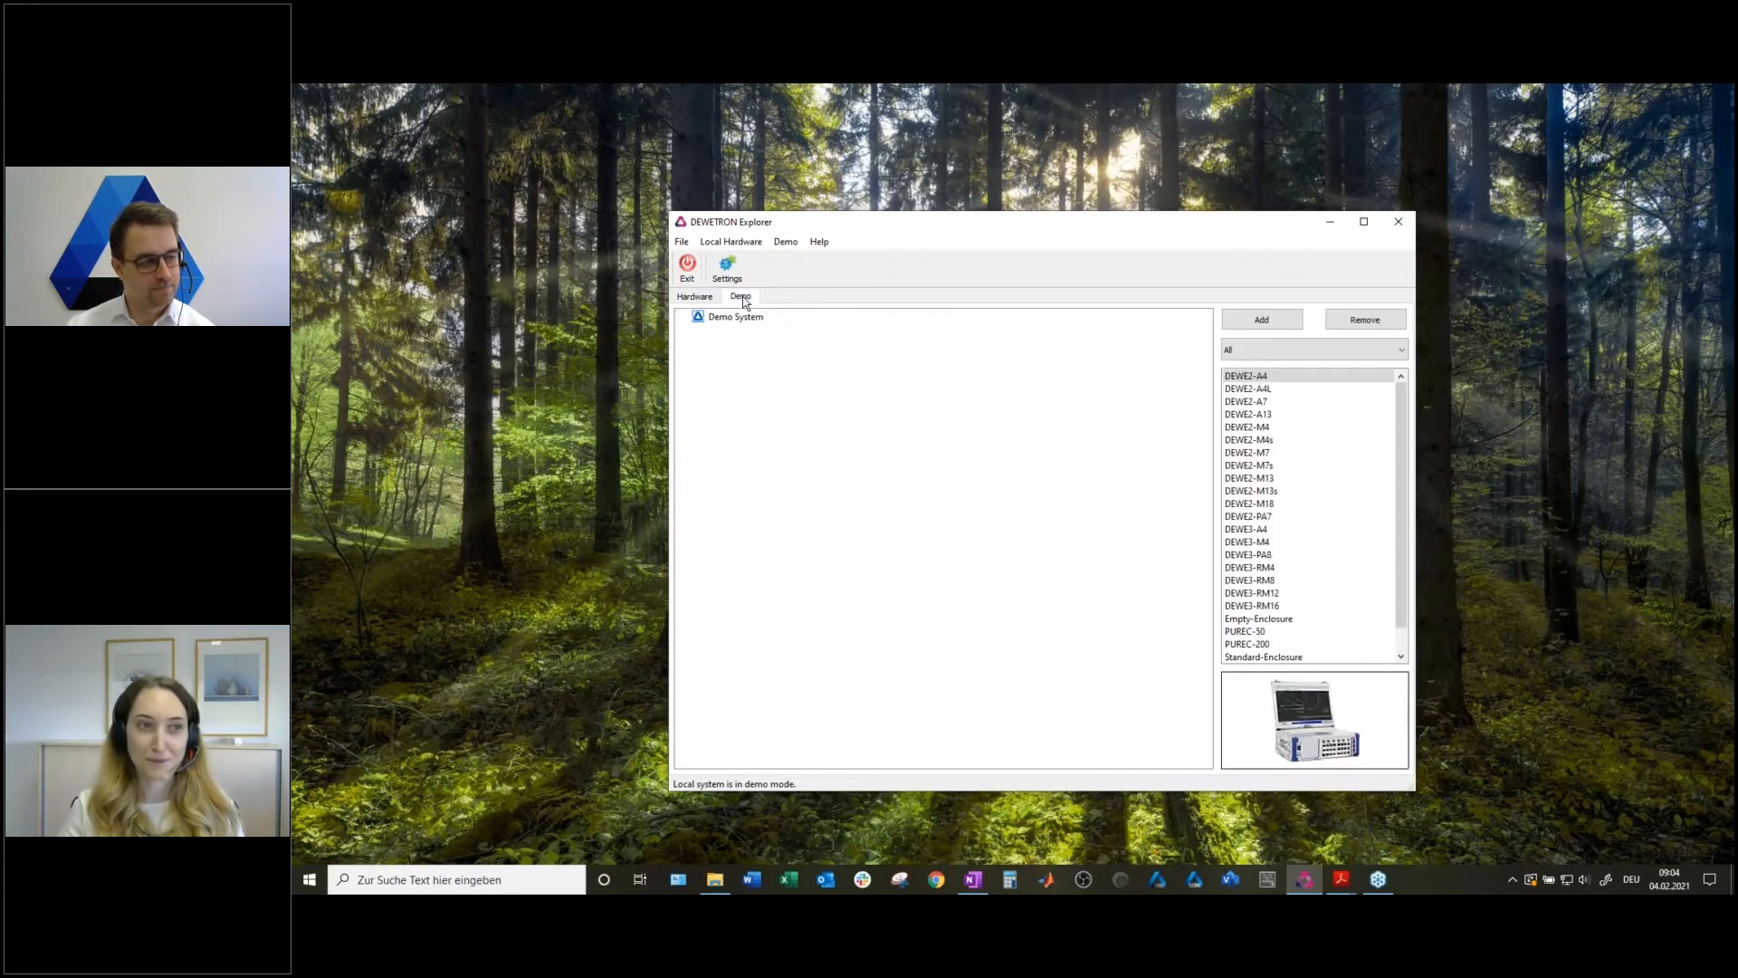
click(770, 319)
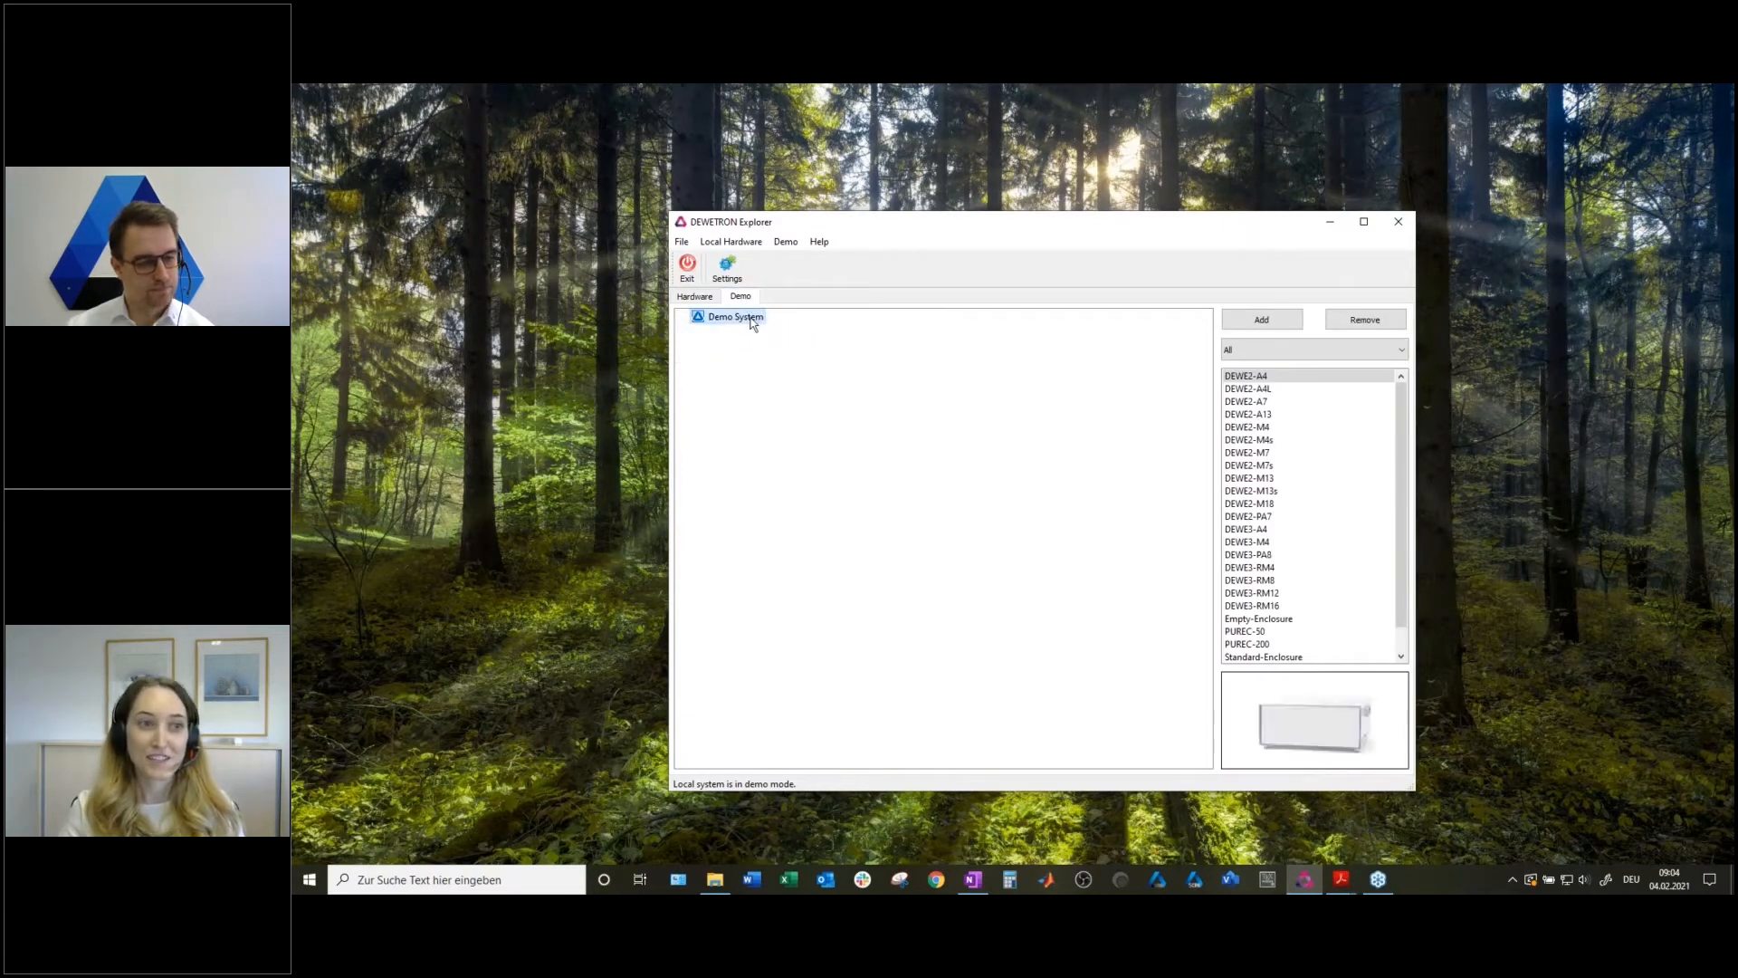
scroll(1293, 554, down, 1)
scroll(1293, 559, up, 1)
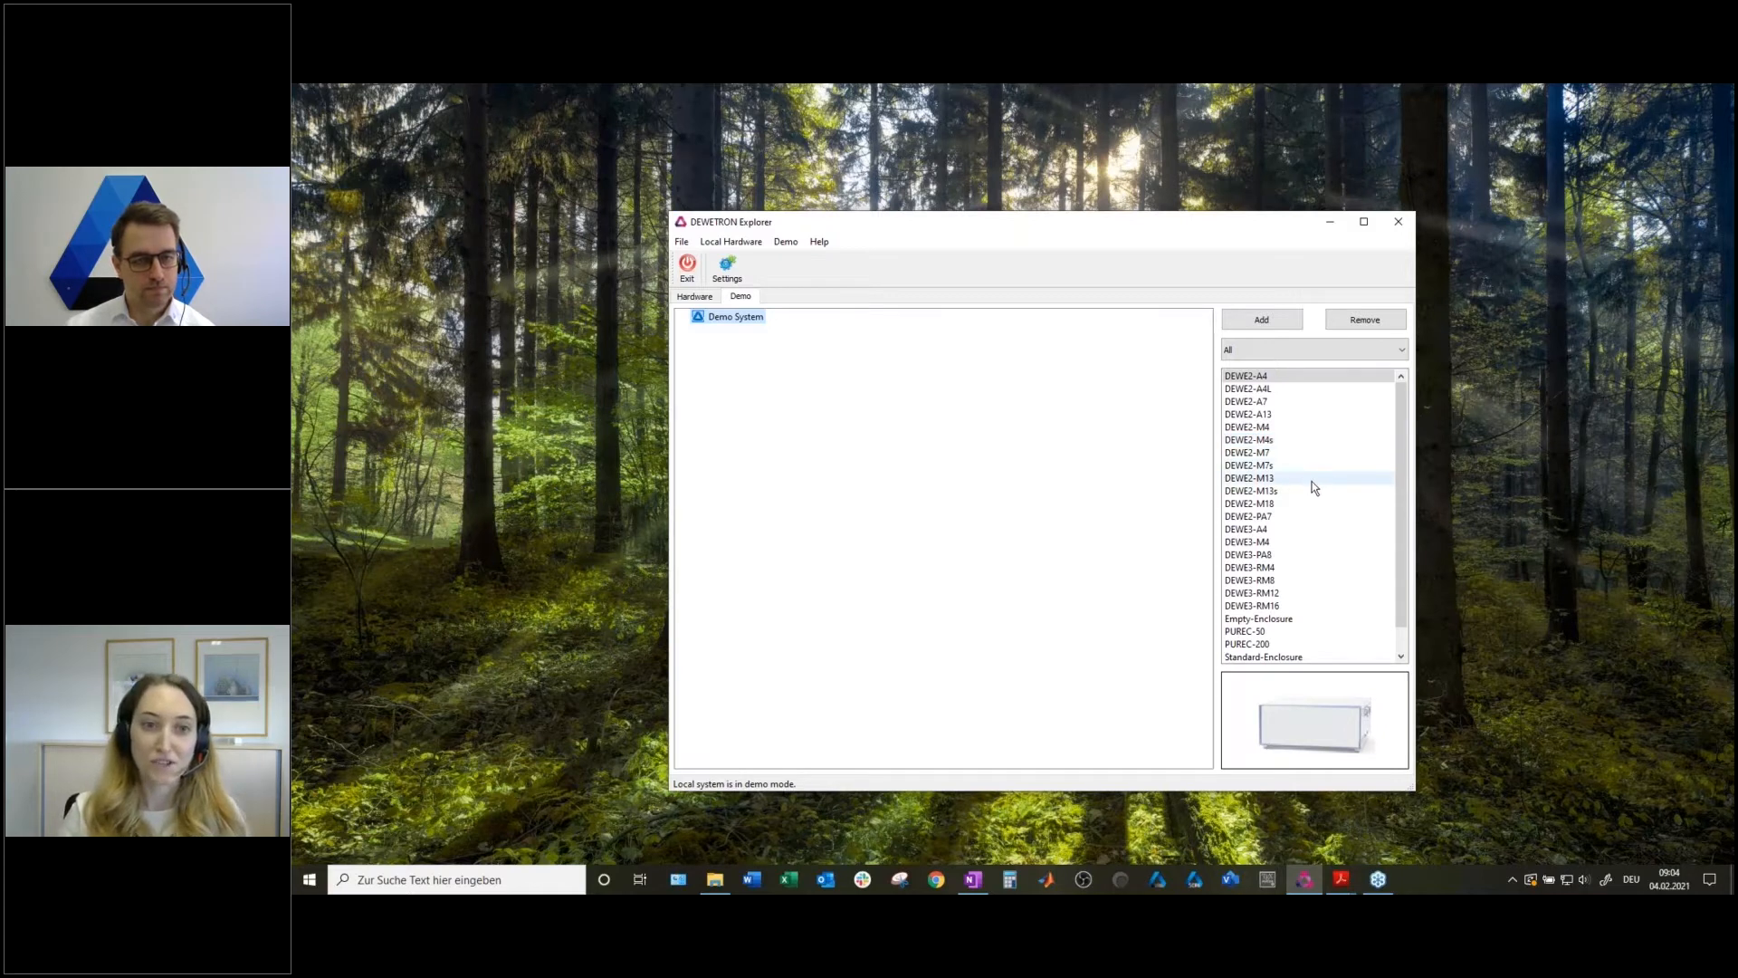
click(1284, 518)
click(1304, 554)
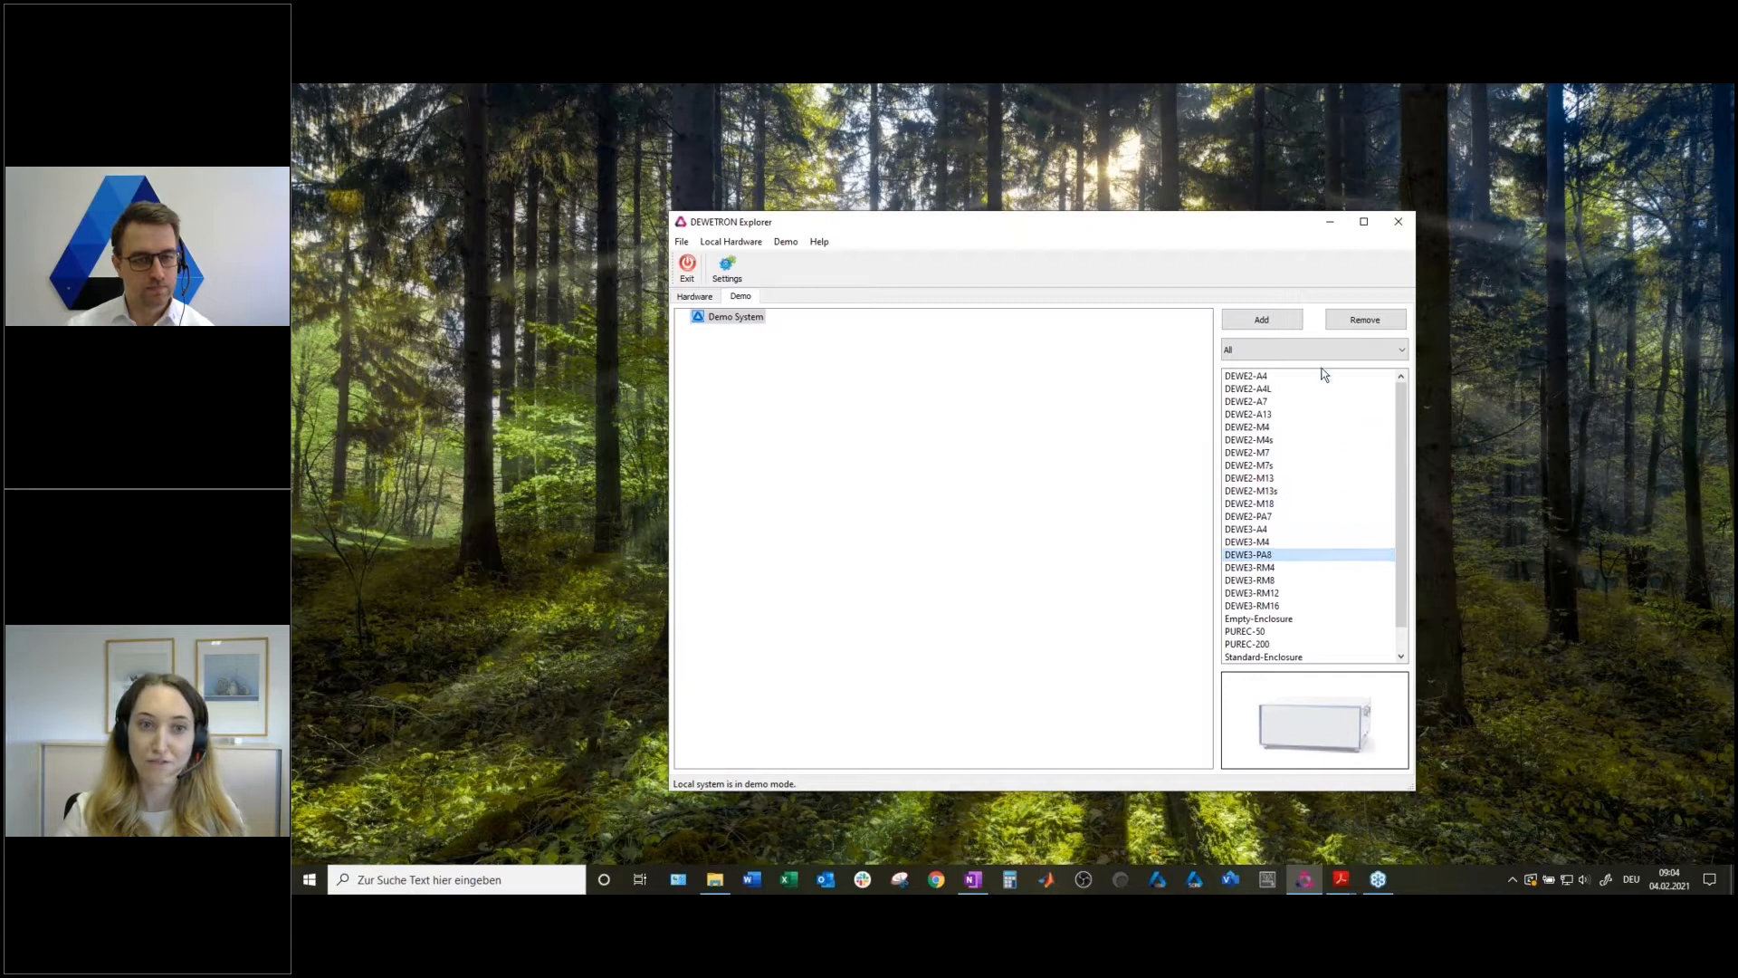
click(1262, 320)
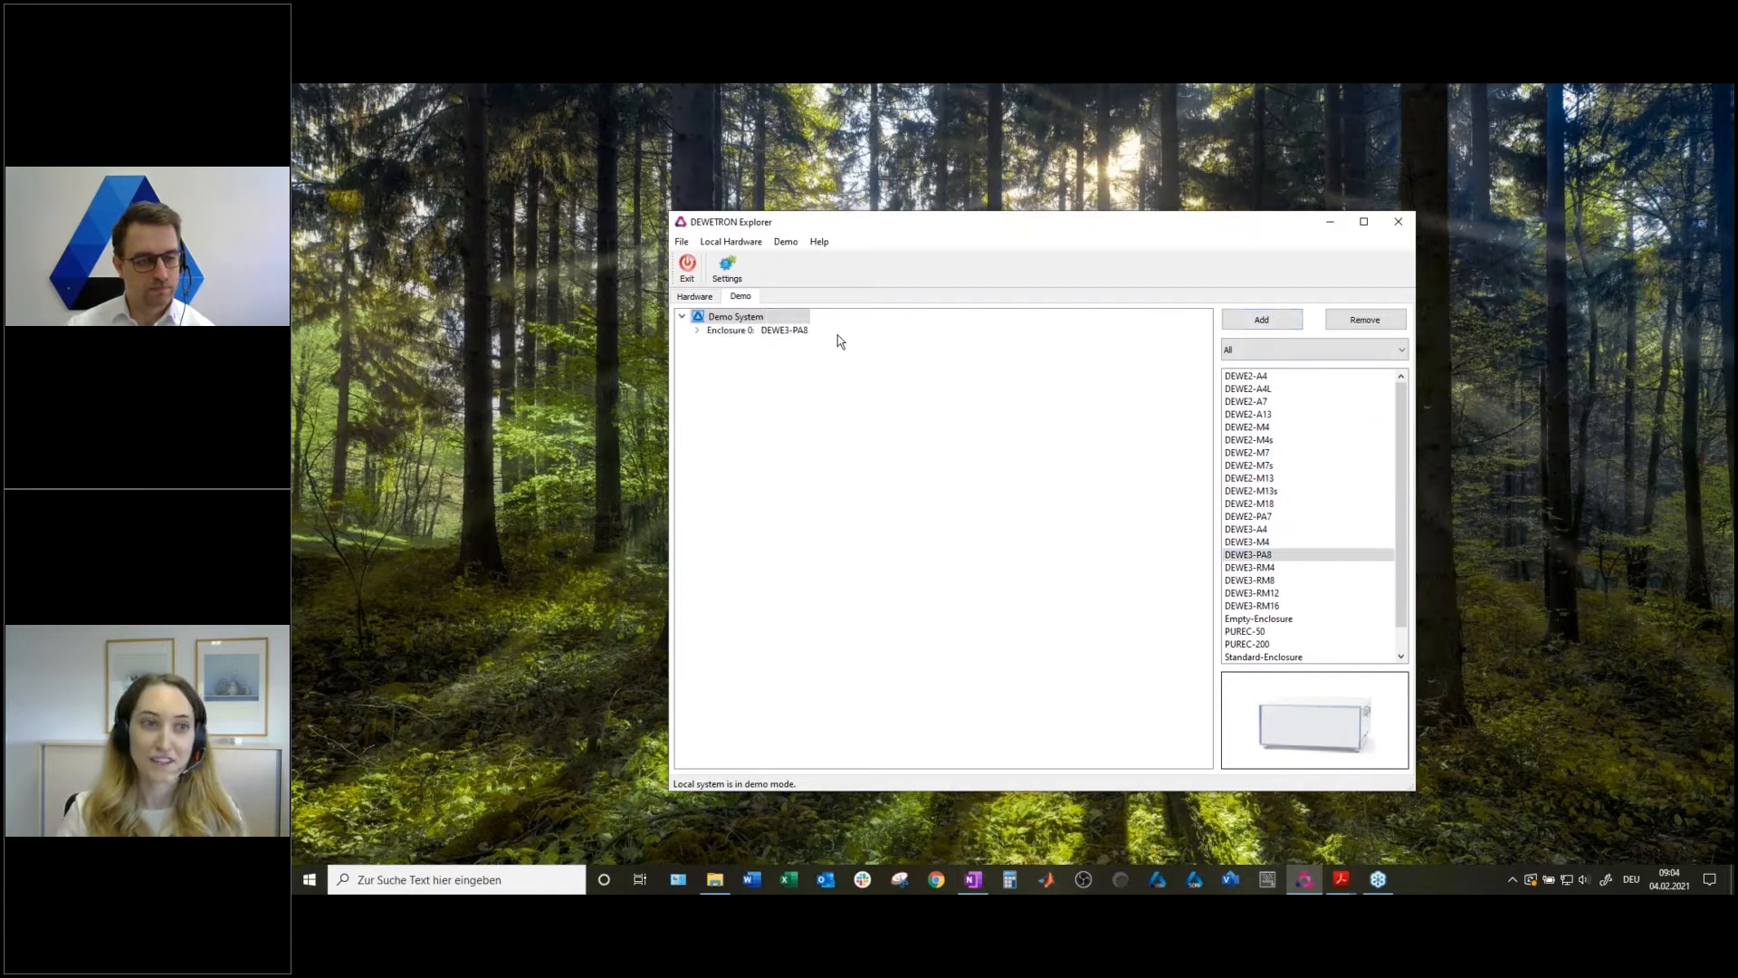
Install a TRION3-1810M-POWER-4 board in slot 1 of the simulated DEWE3-PA8 enclosure.
click(697, 331)
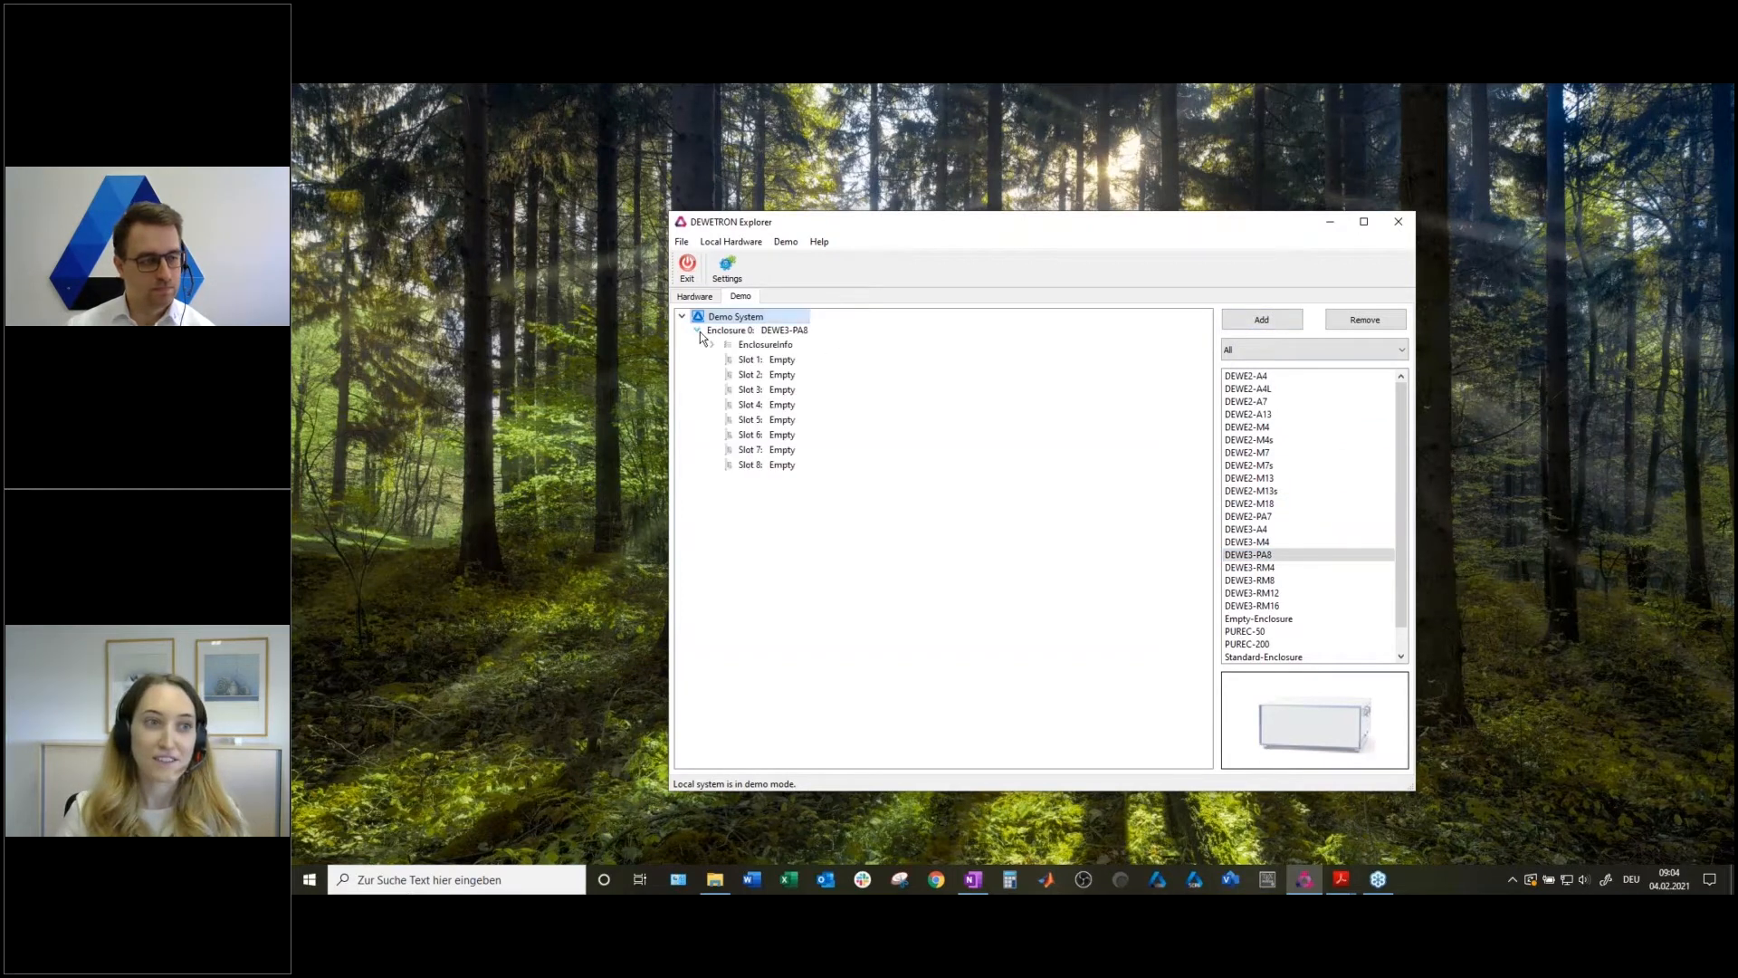
click(795, 361)
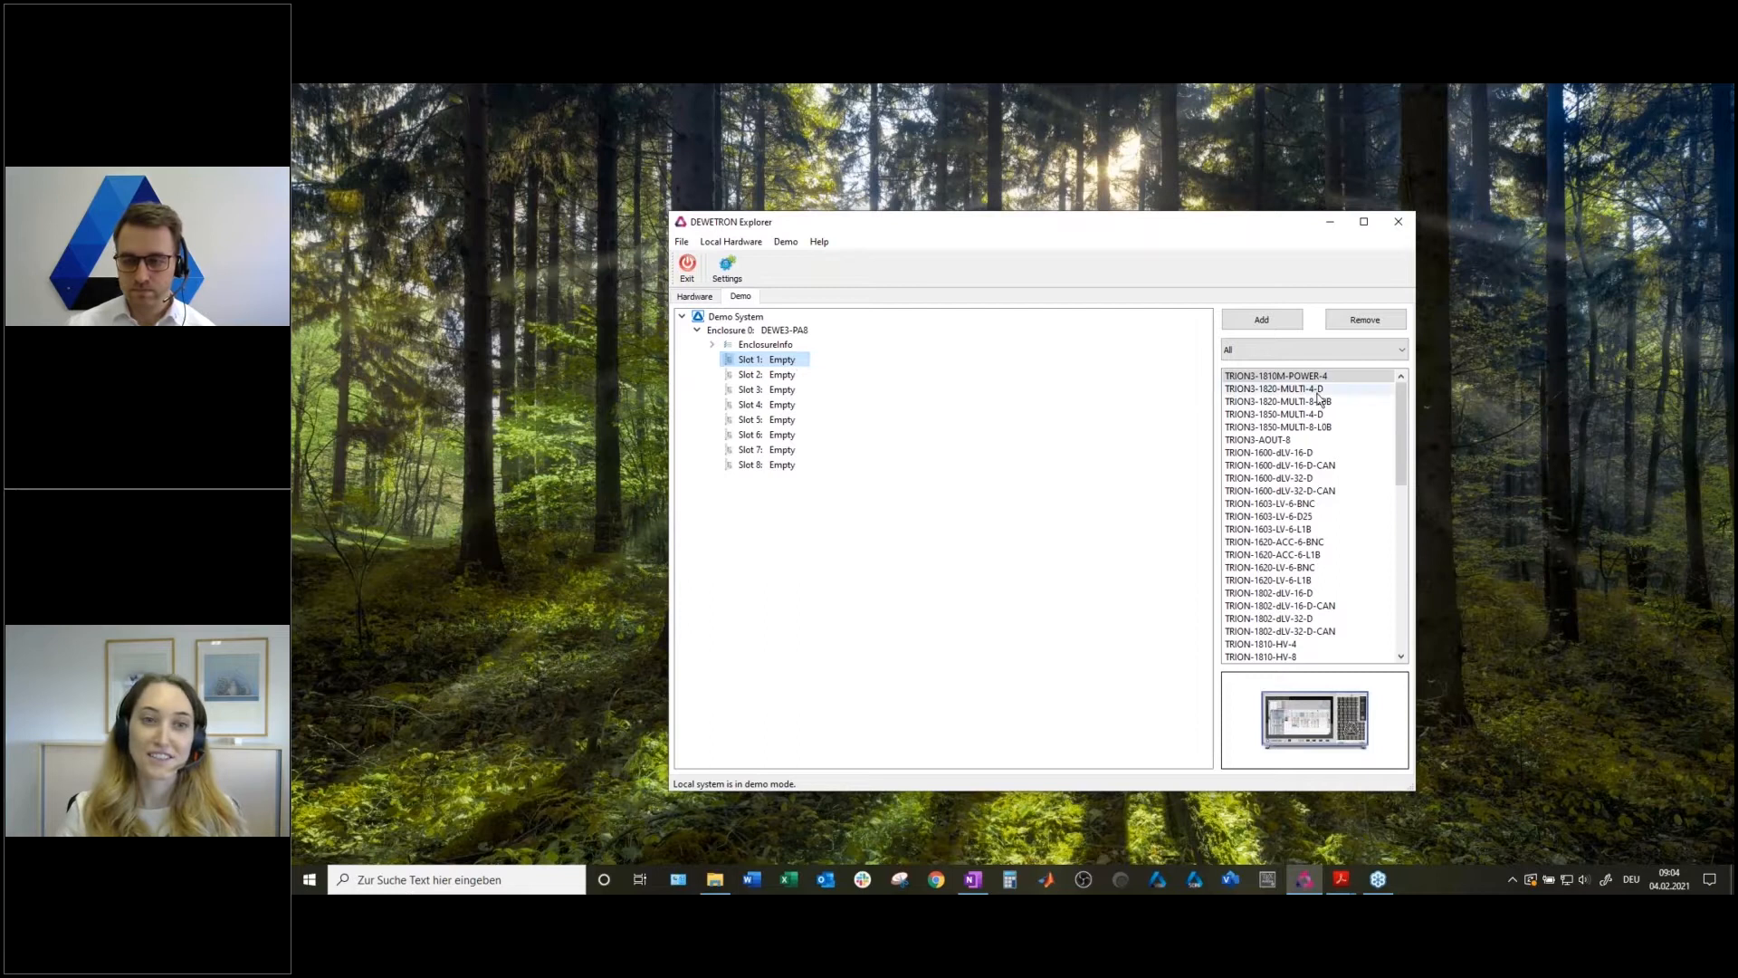
scroll(1308, 516, down, 9)
scroll(1308, 522, up, 9)
click(1261, 377)
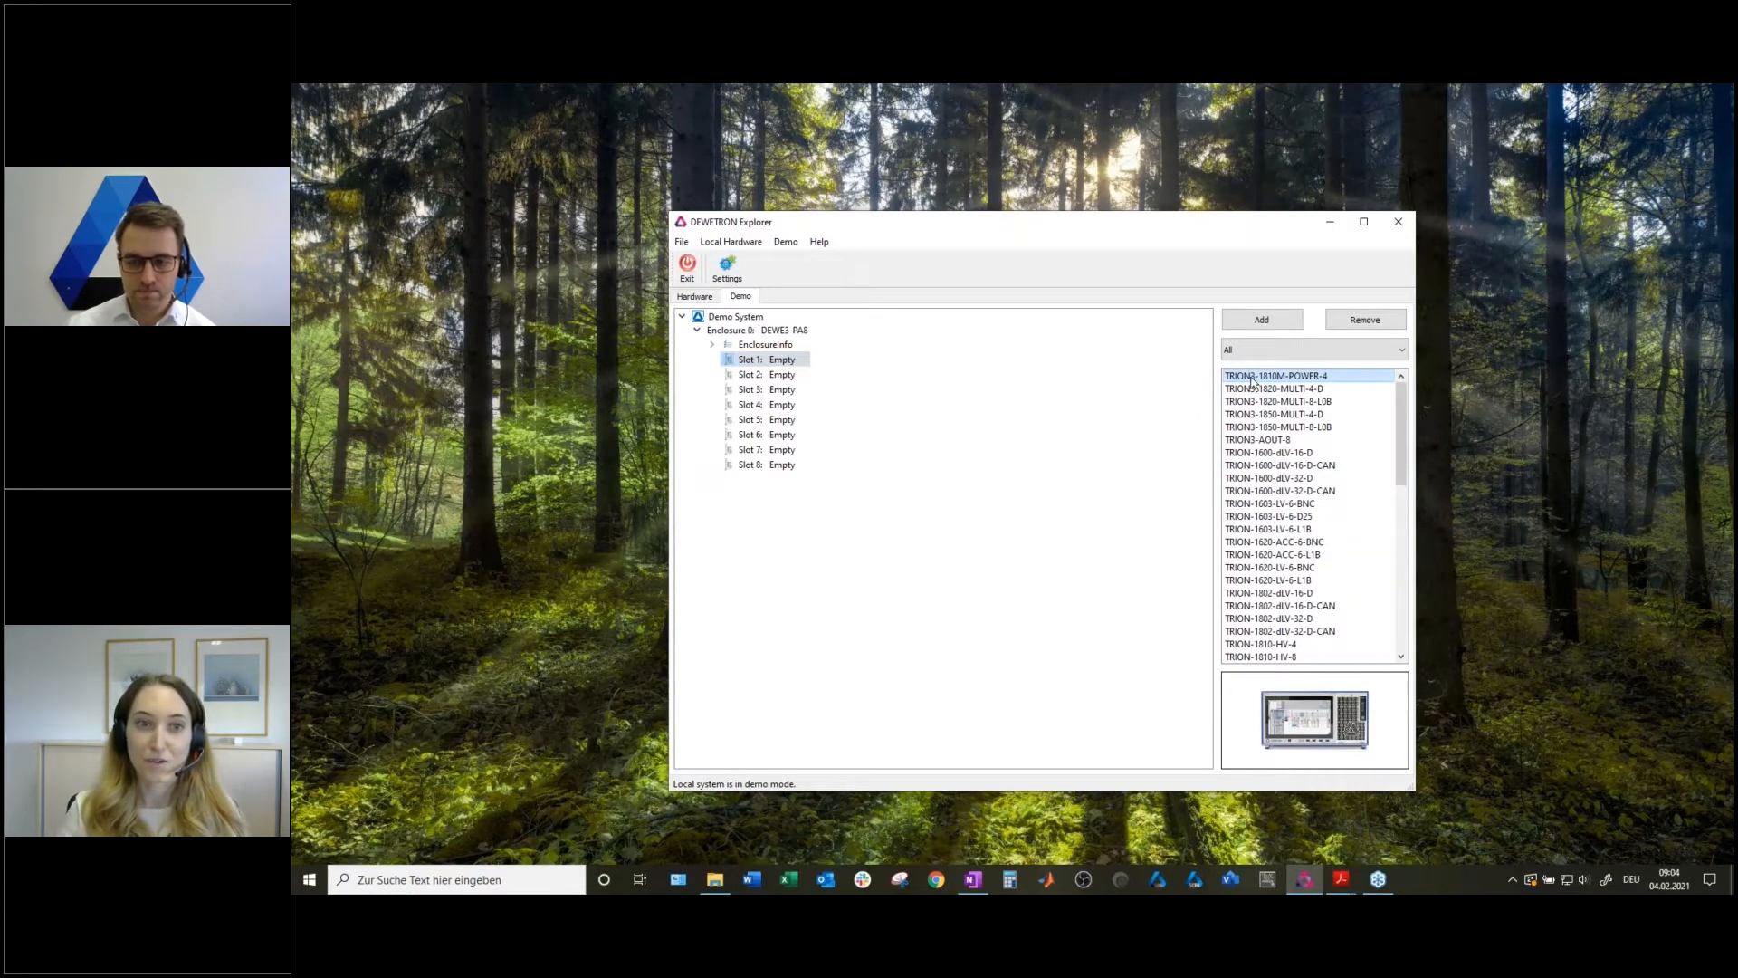
double_click(1264, 380)
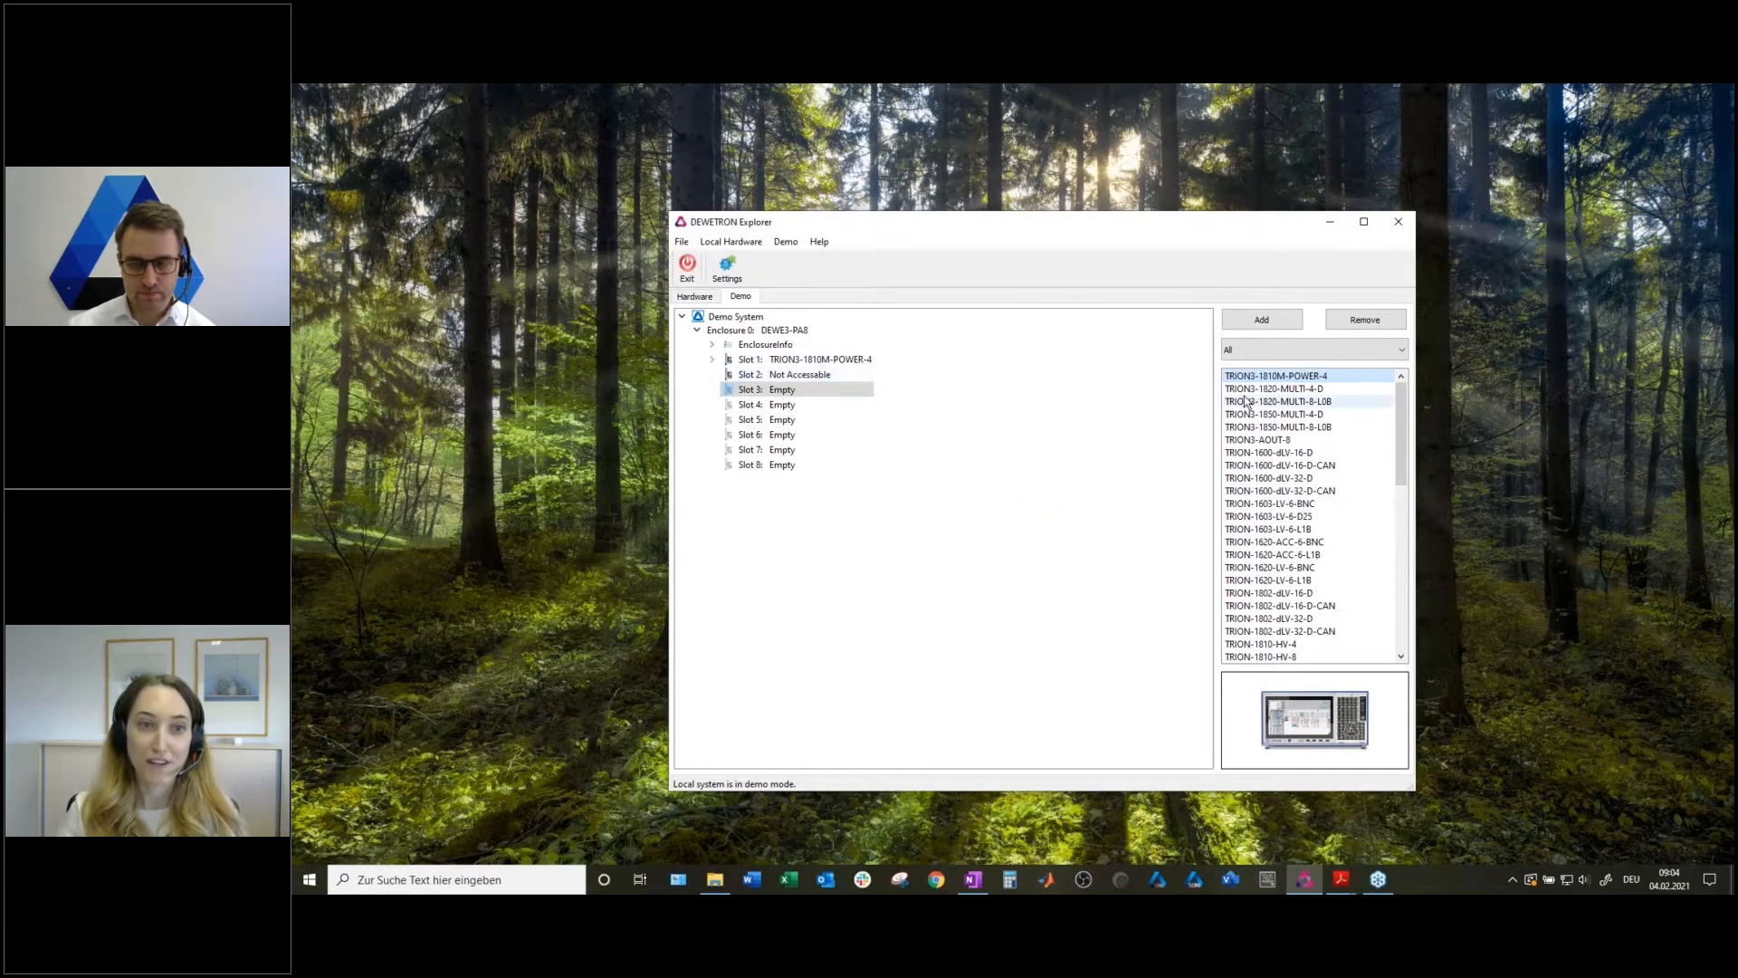
Add a TRION3-1850-MULTI-8-L0B board to slot 3 and a TRION-1603-LV-6-BNC board to slot 4 of the demo enclosure.
click(1294, 428)
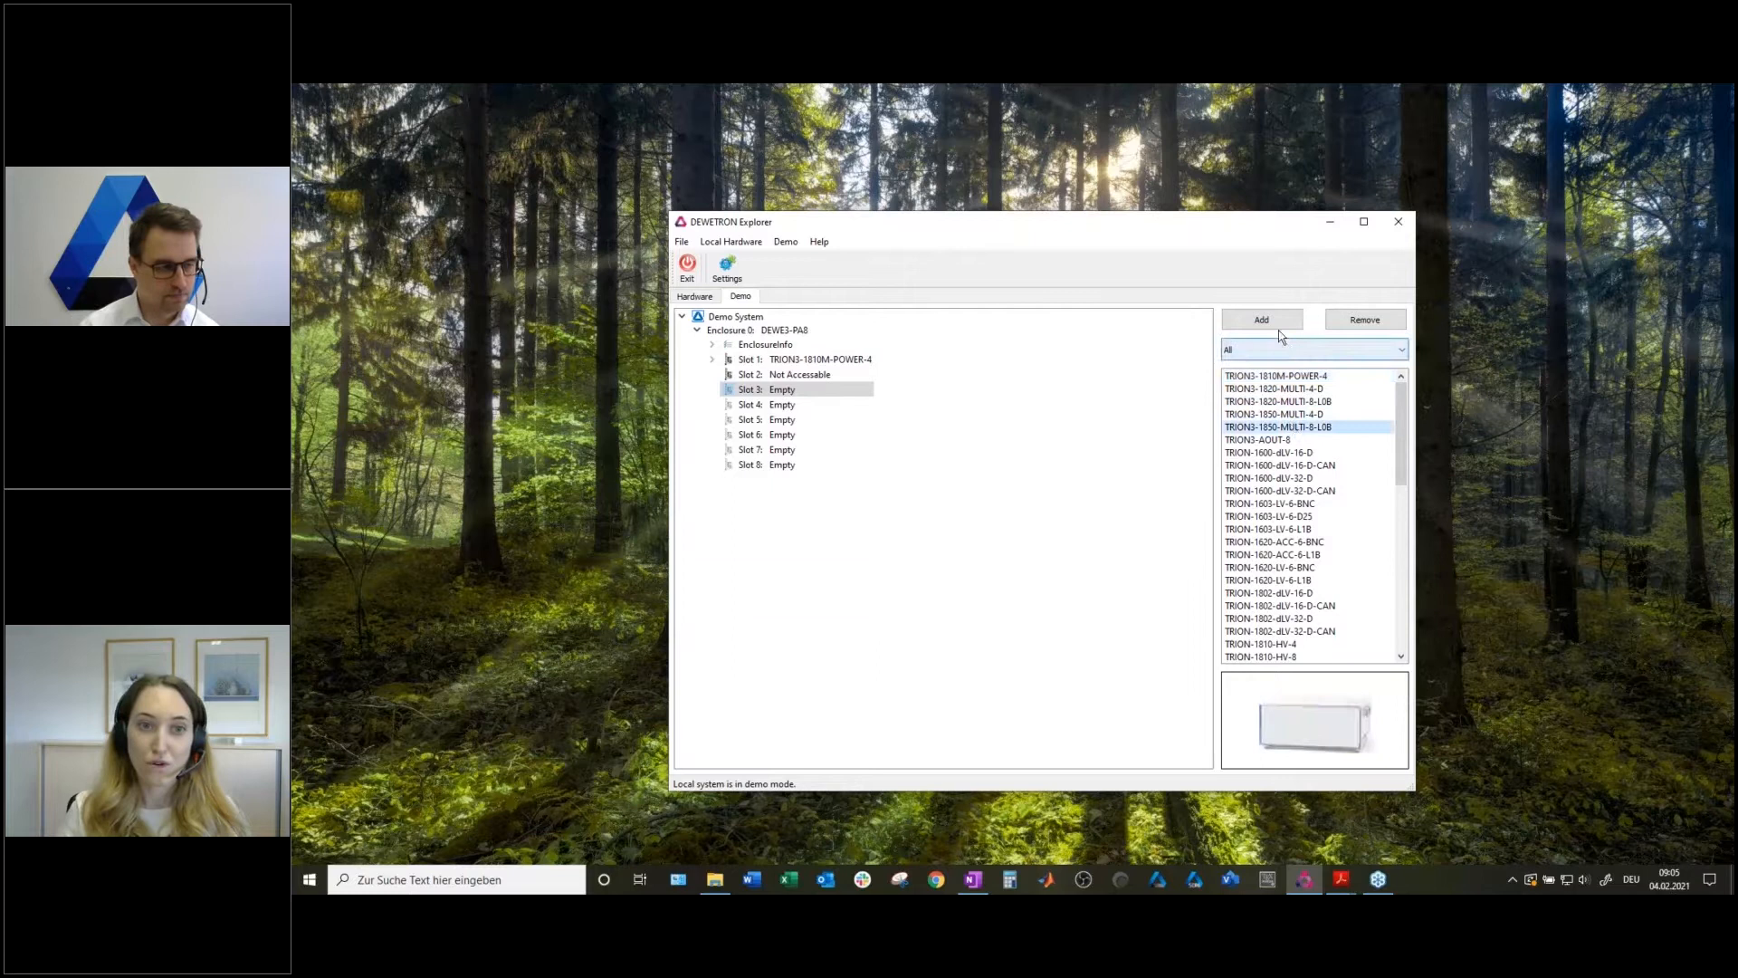
click(1274, 323)
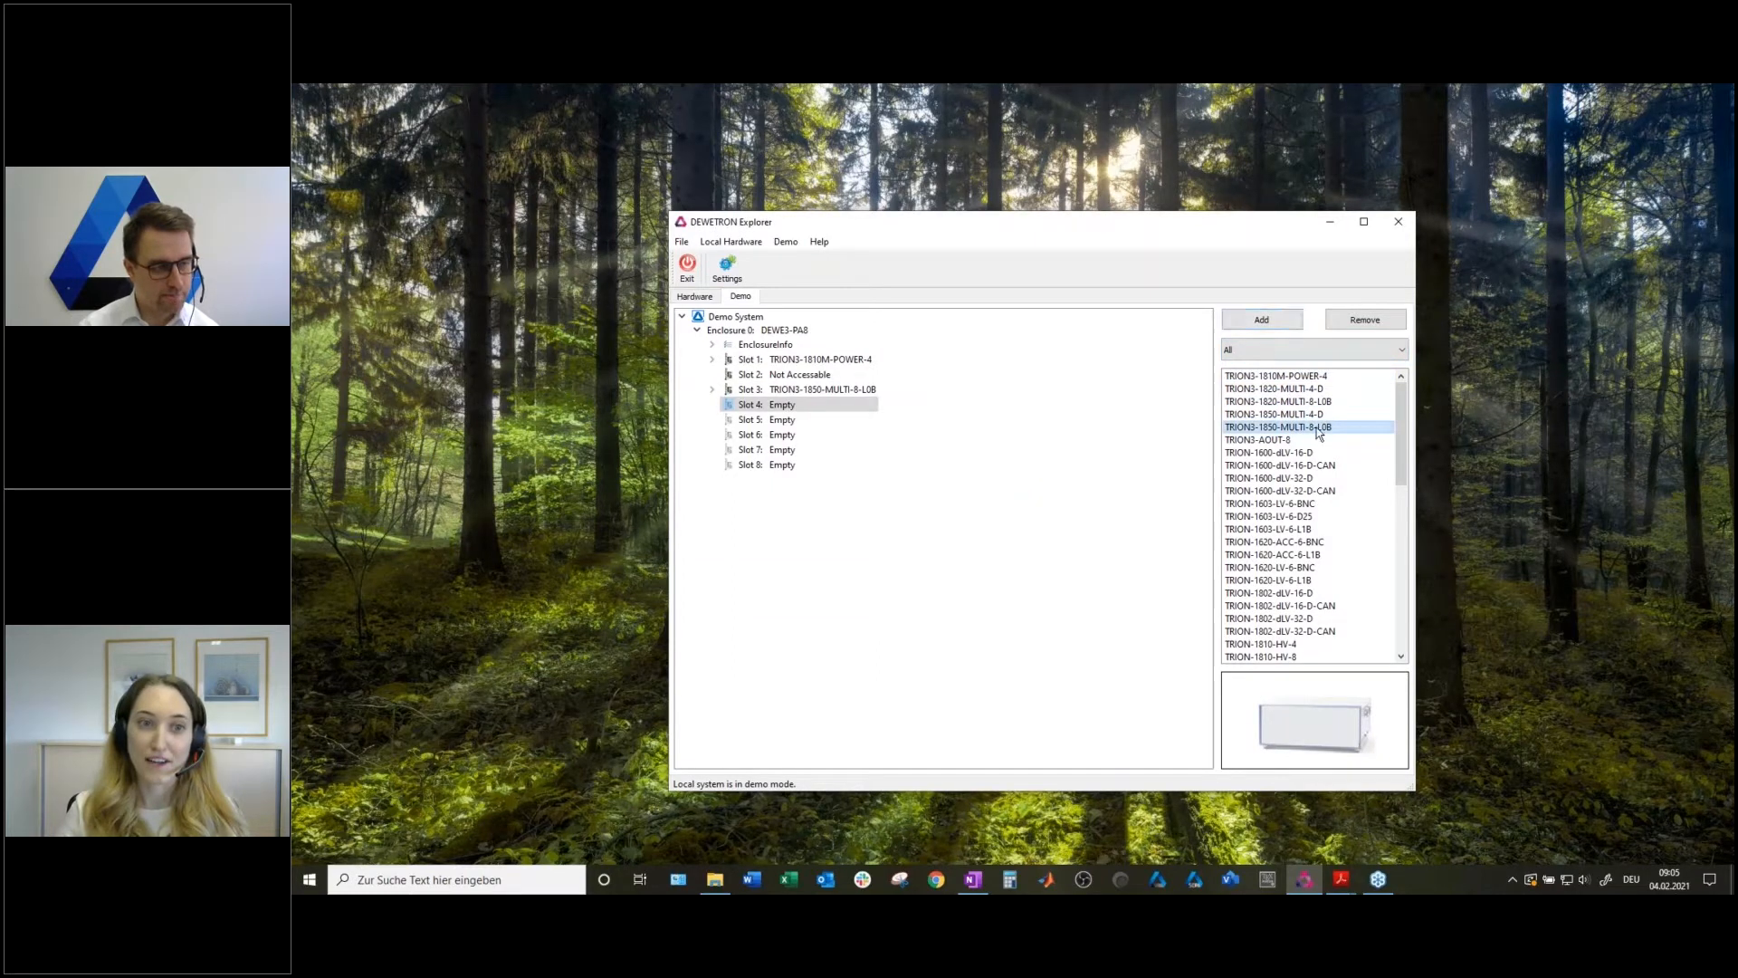
click(1272, 503)
click(1276, 323)
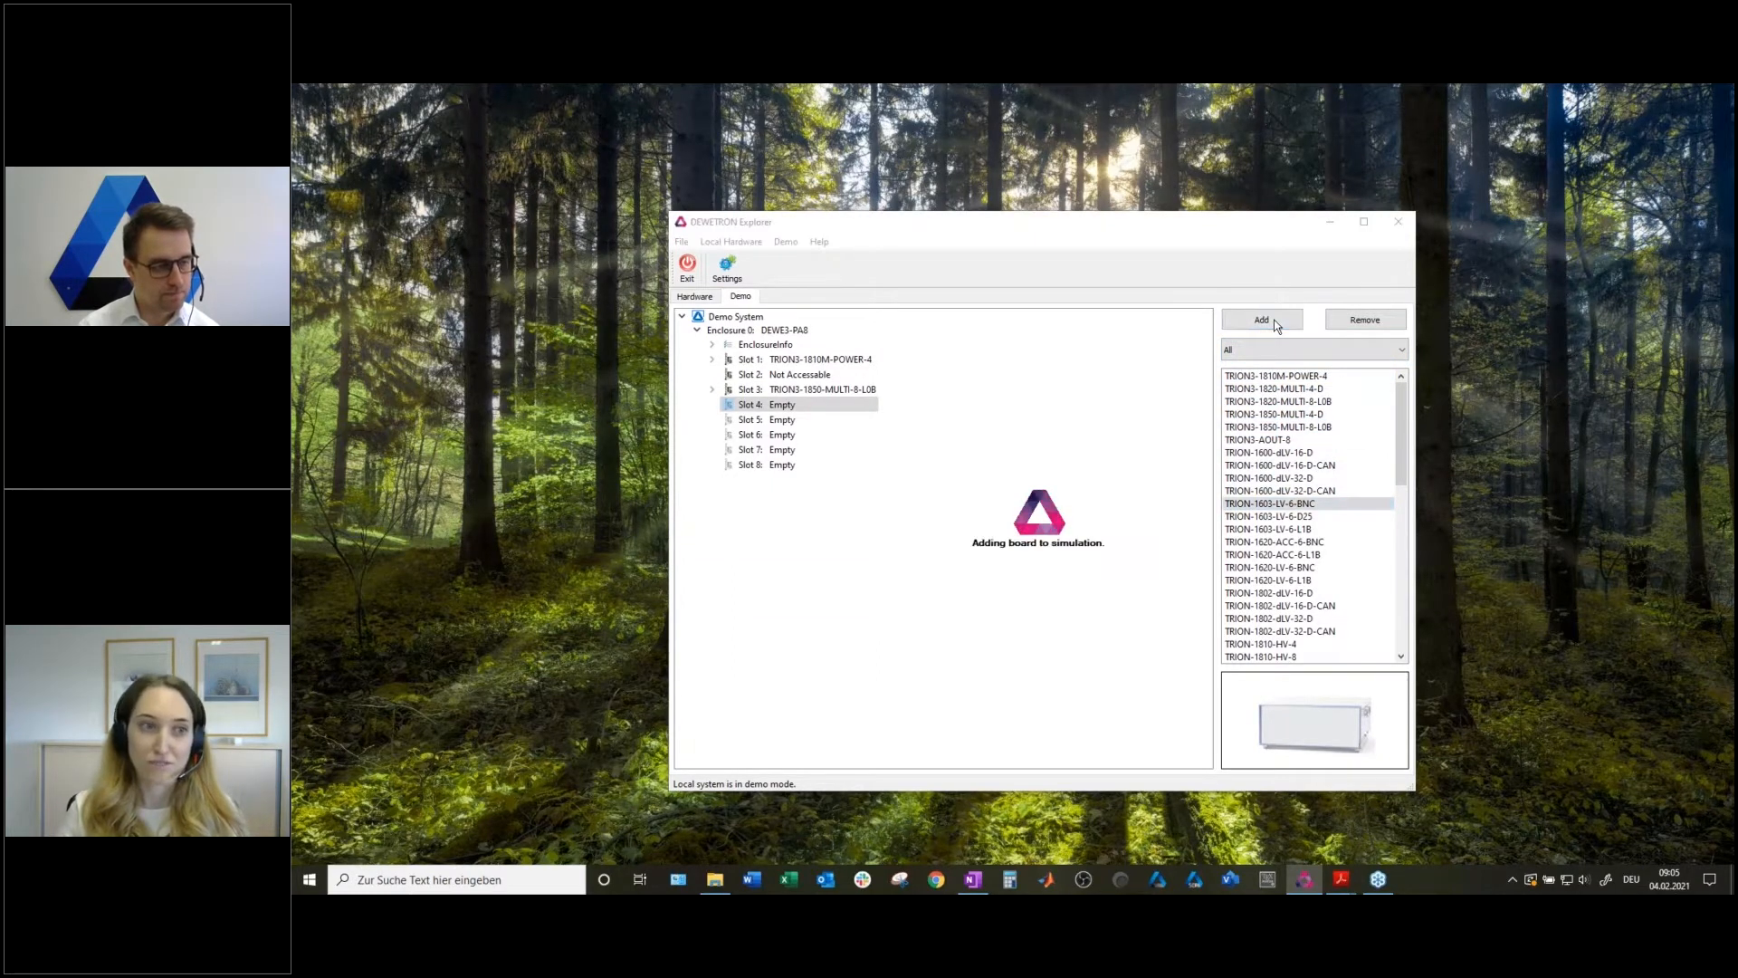
click(767, 421)
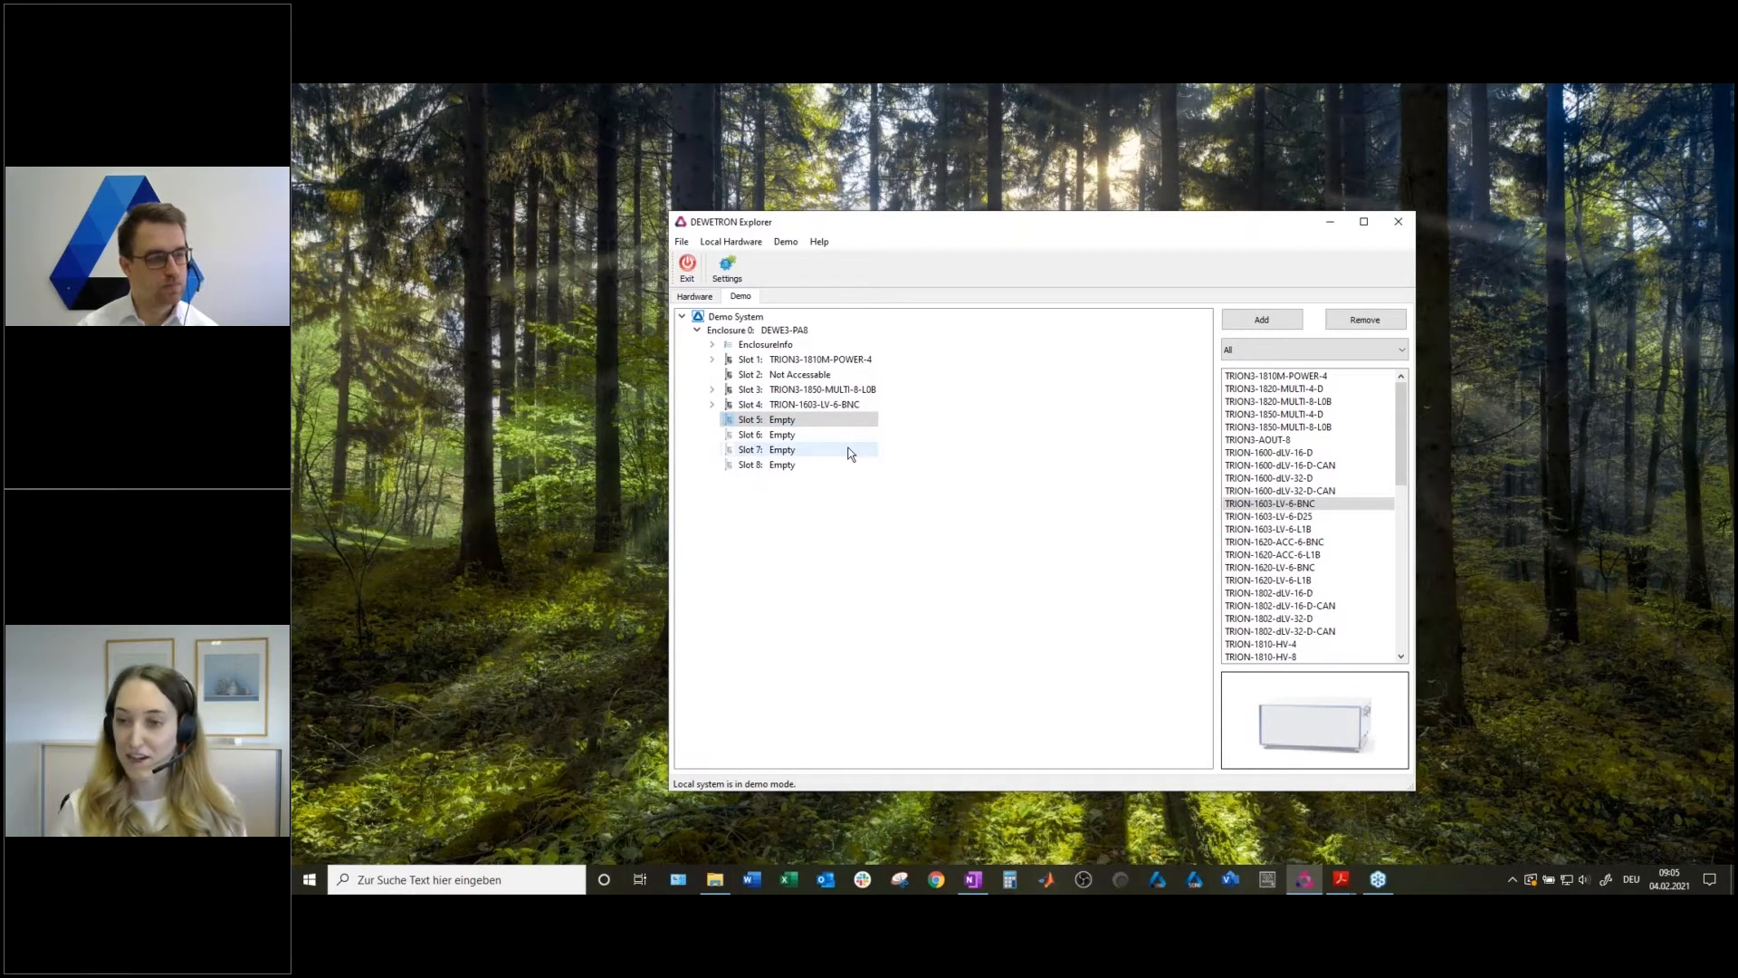
Exit DEWETRON Explorer and save the demo system configuration.
click(784, 242)
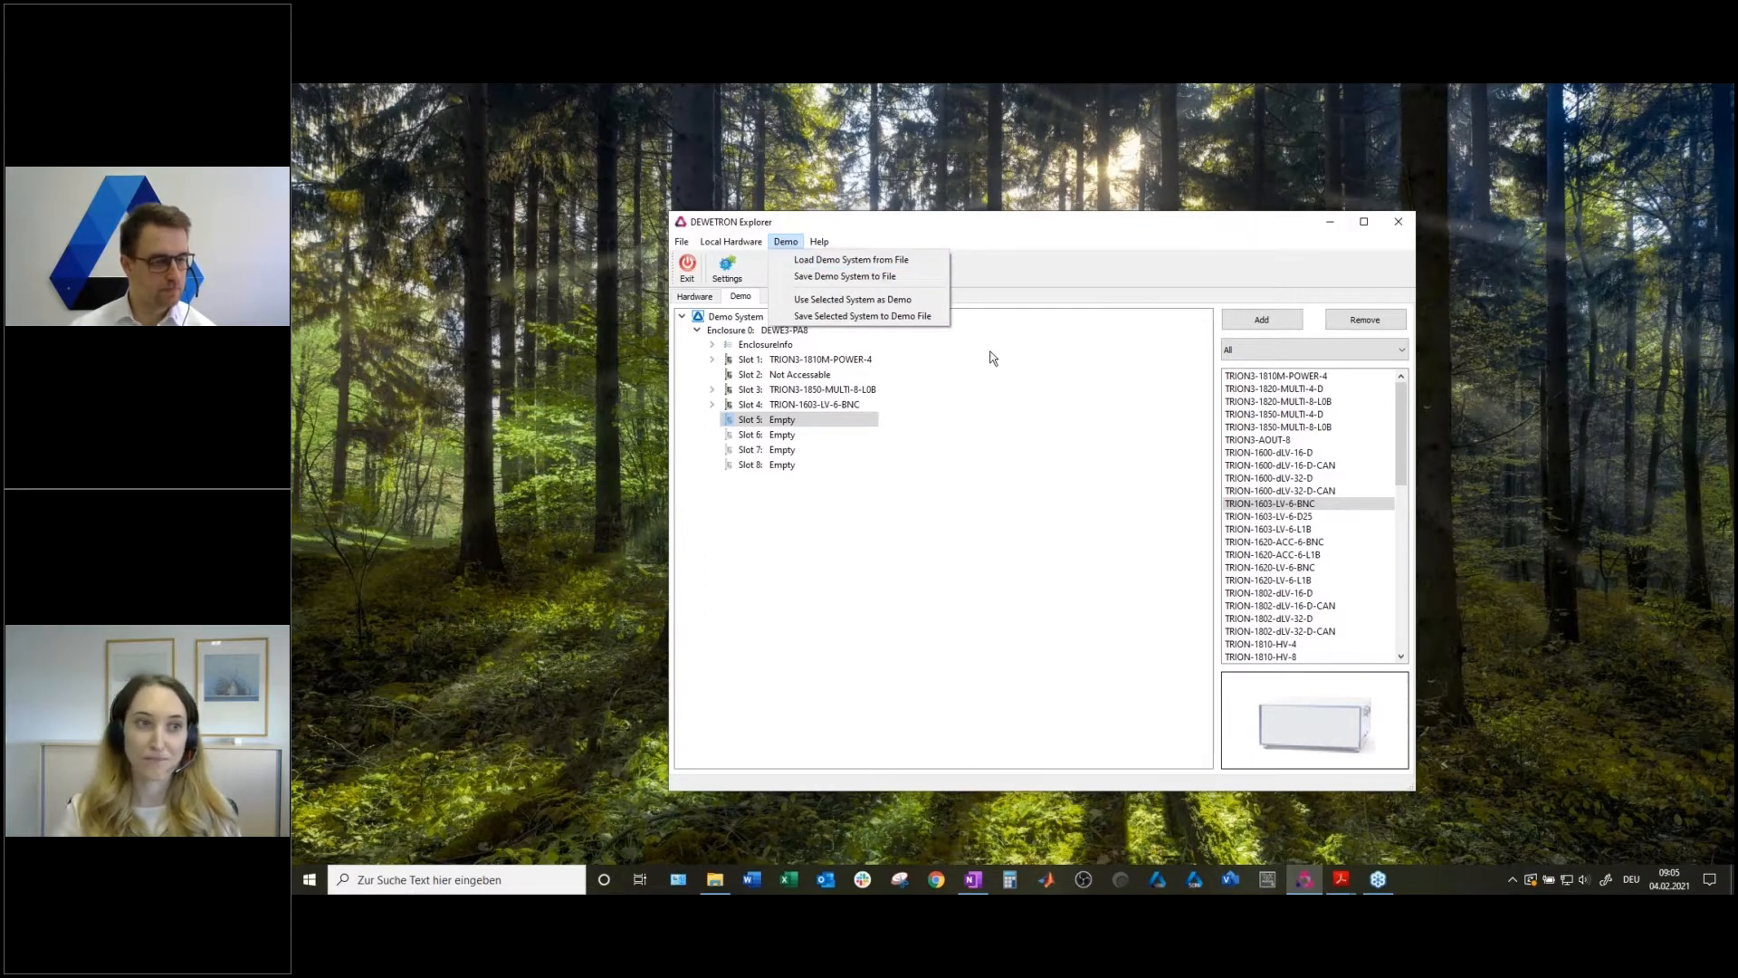
click(1074, 350)
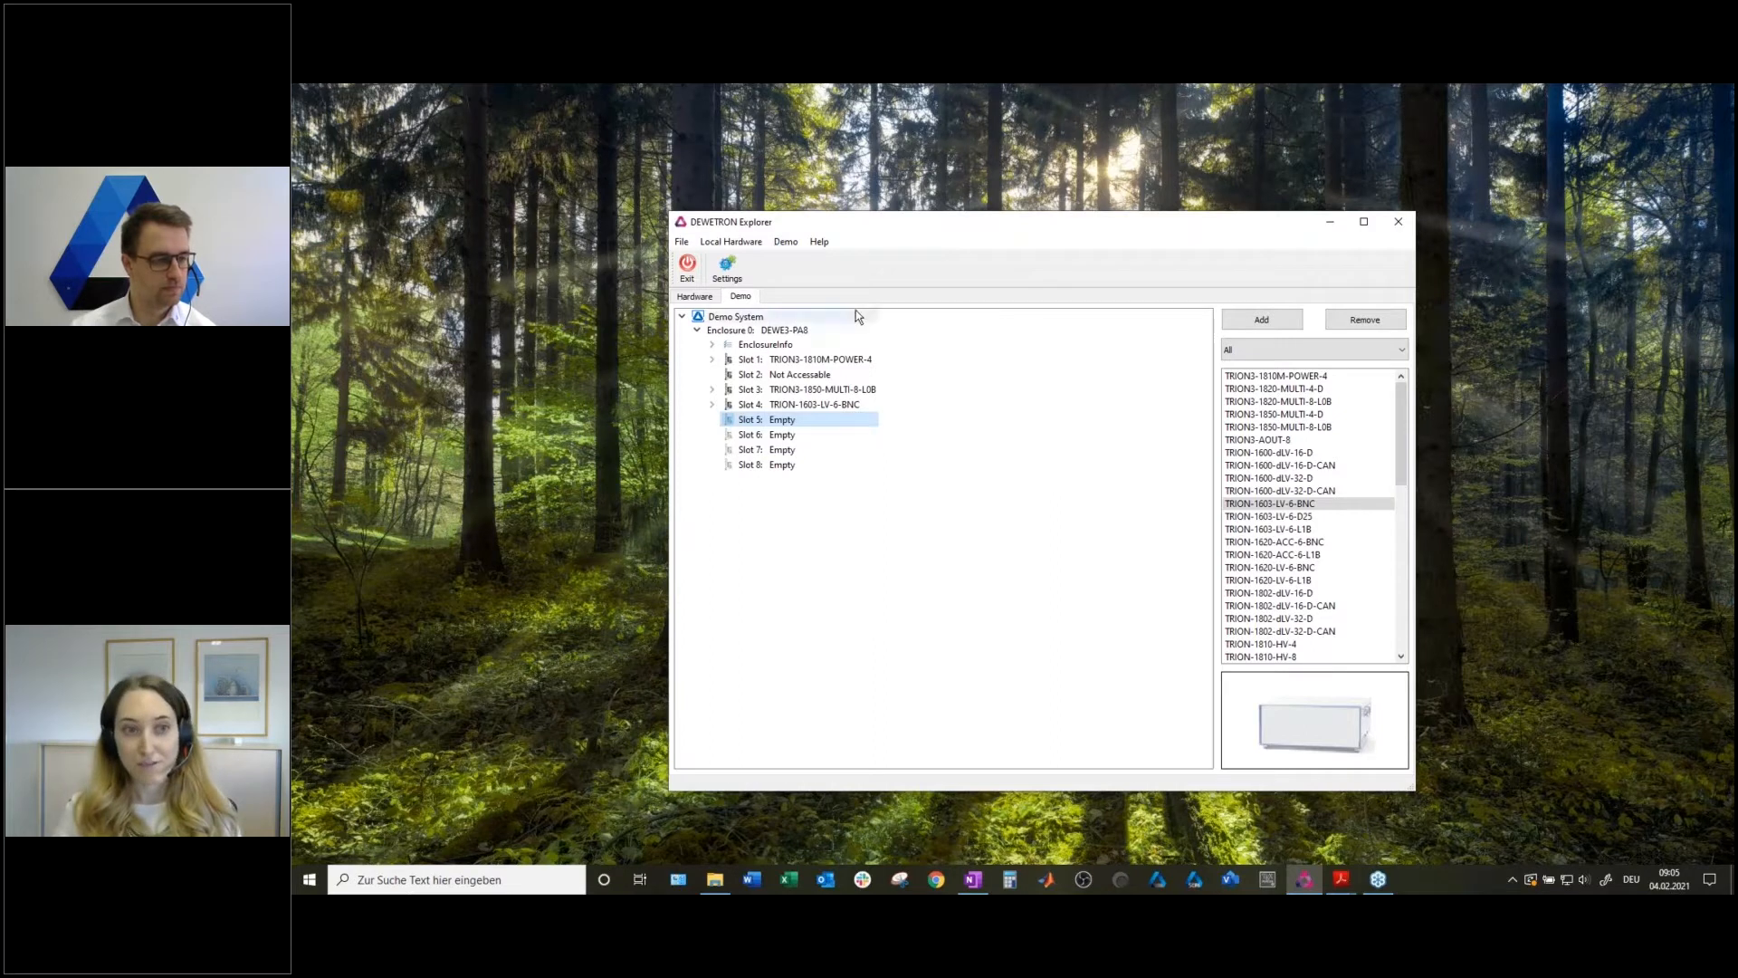
click(688, 272)
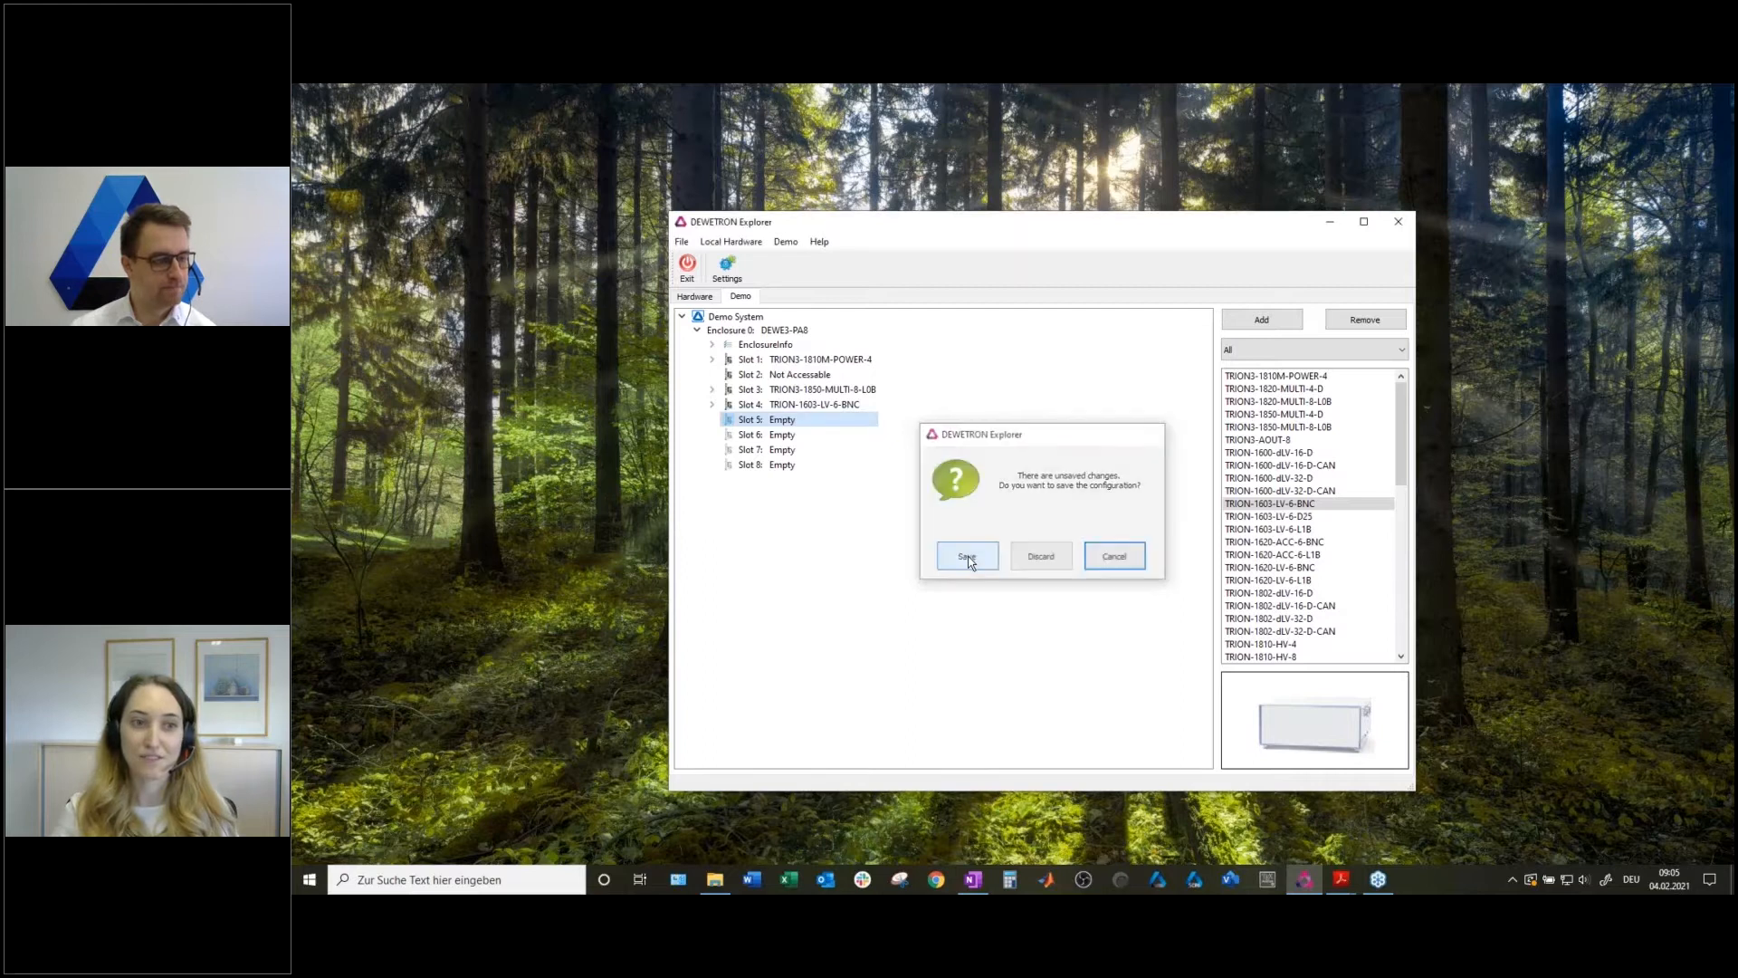
click(967, 558)
Open OXYGEN, examine the simulated DEWE3-PA8 channels in the full and compact channel list views, and close the program.
double_click(968, 415)
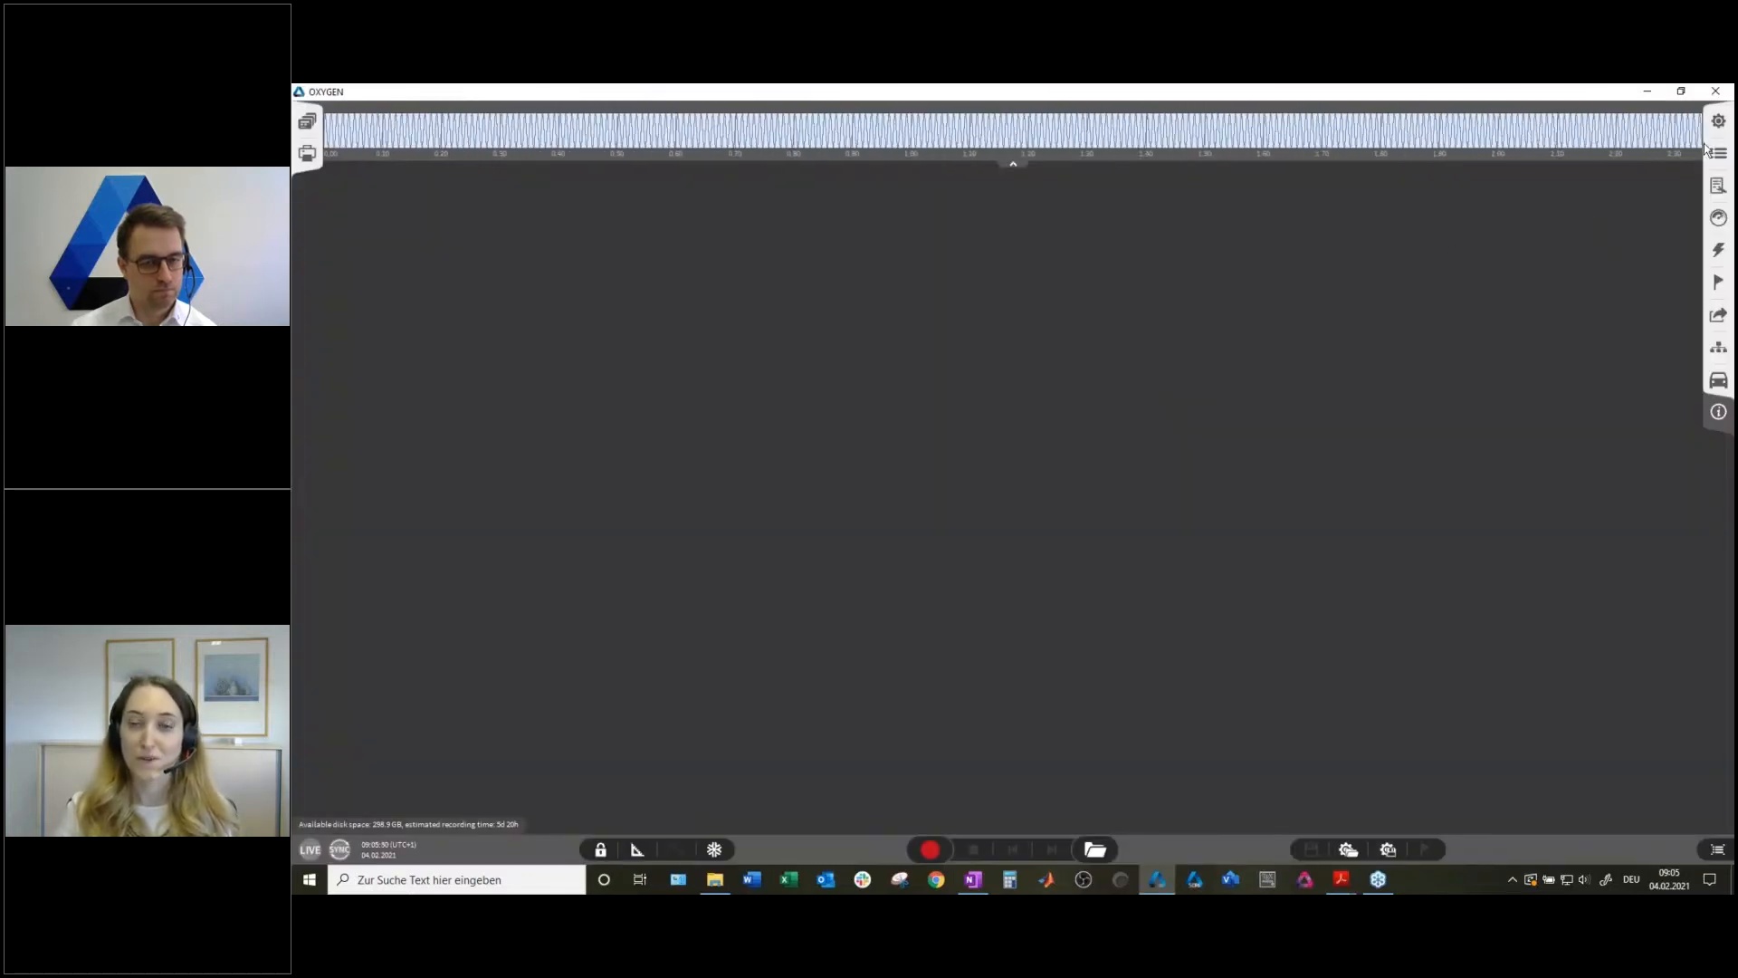
click(1719, 155)
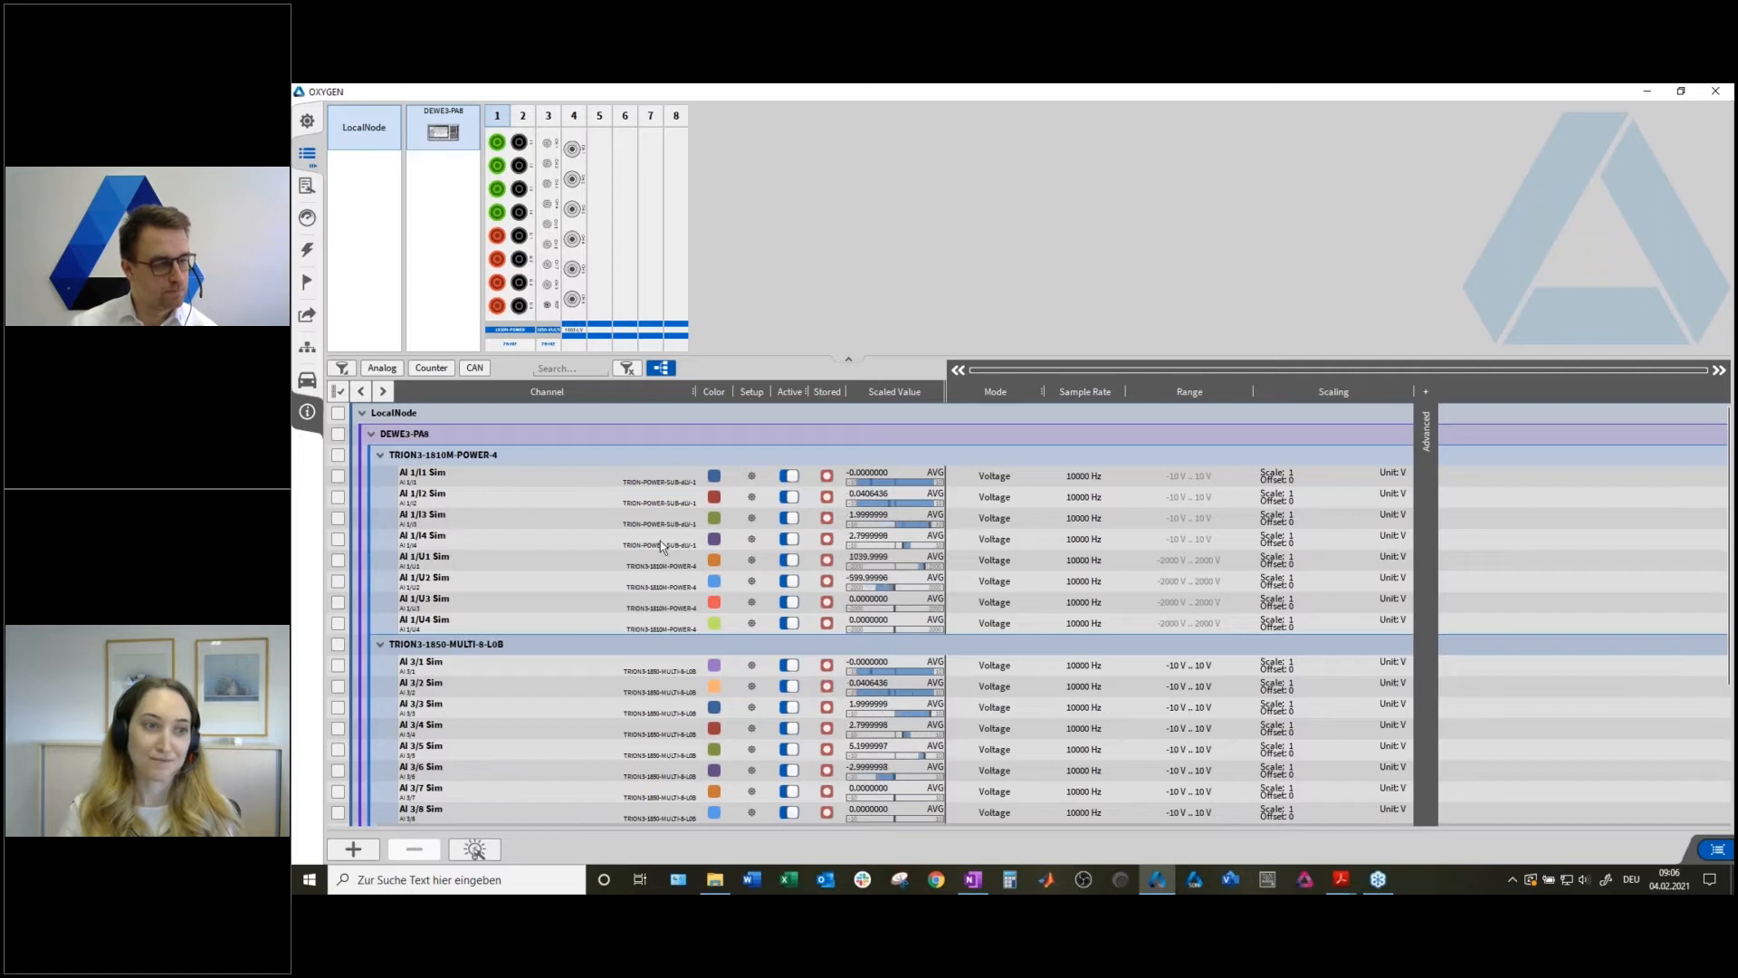
click(309, 156)
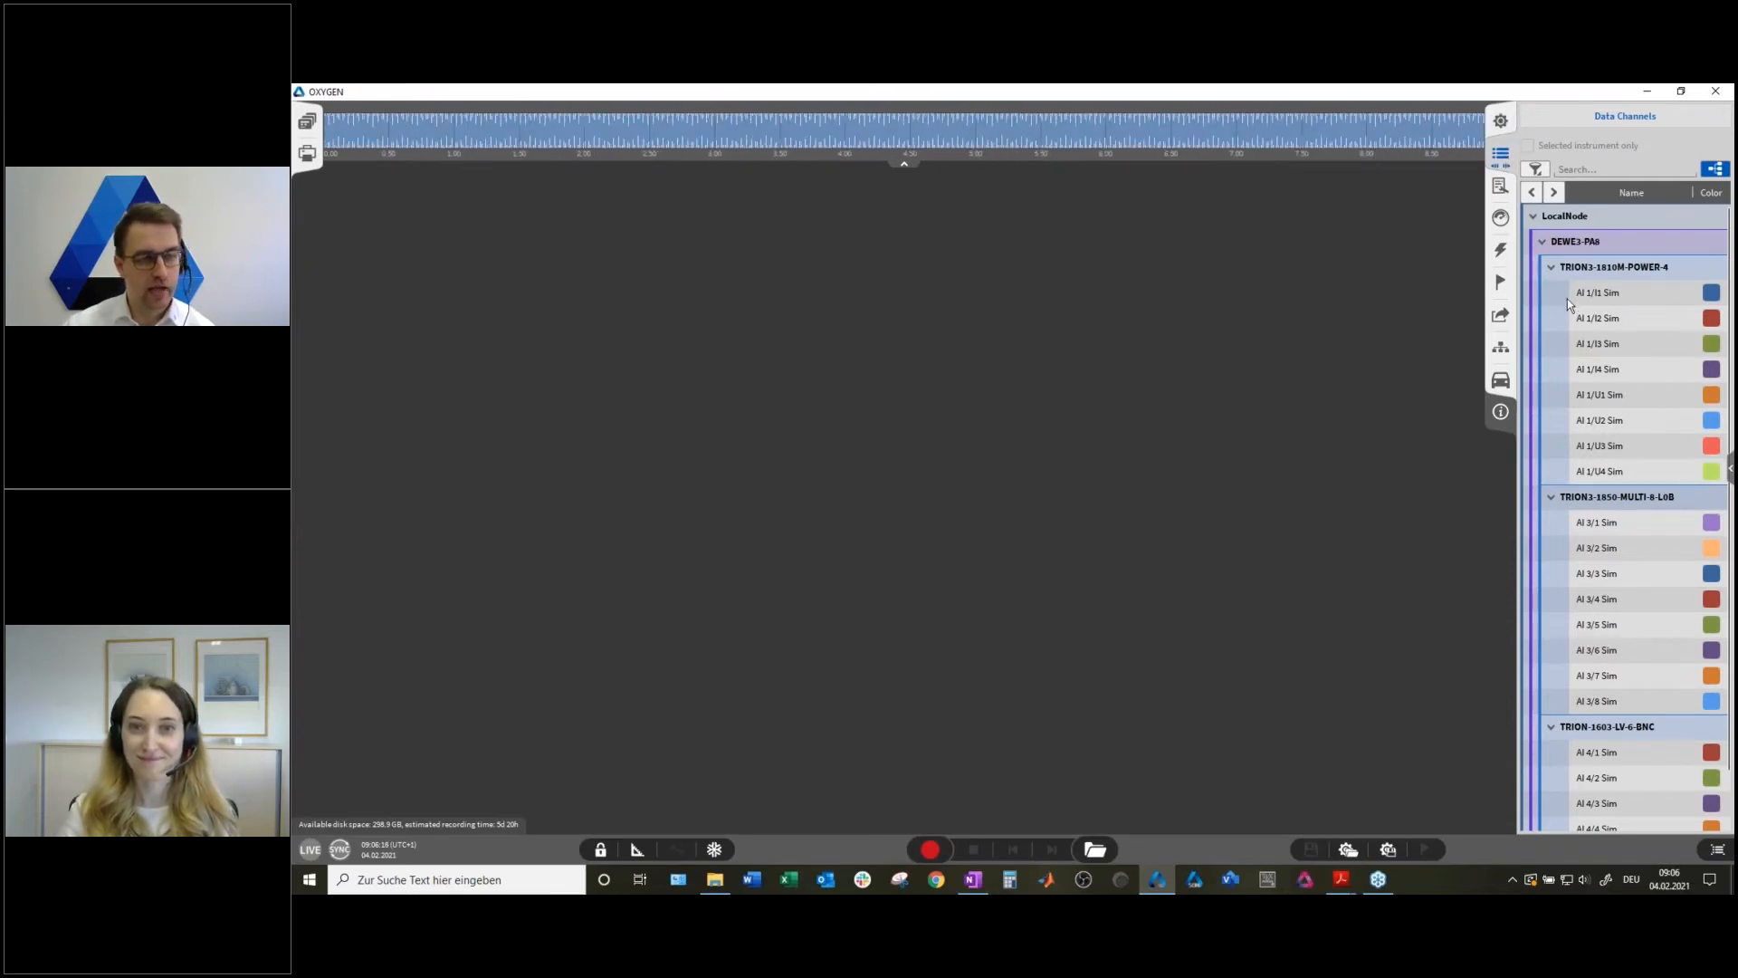
drag(1500, 157, 344, 190)
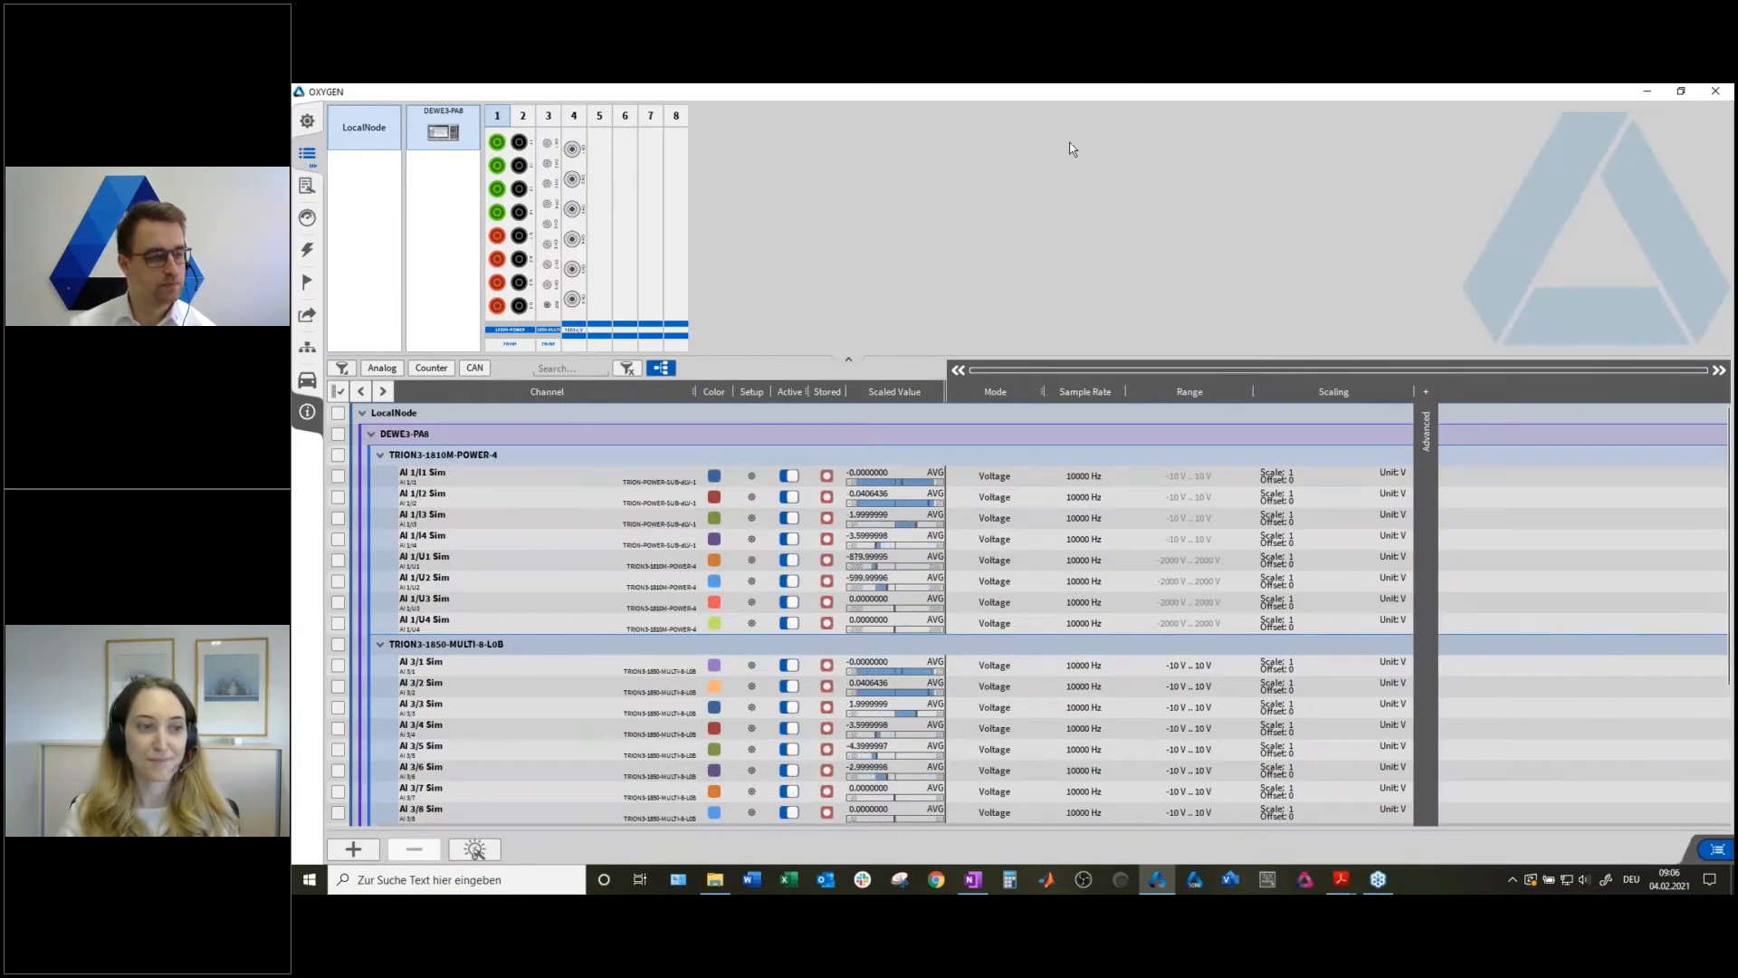
drag(307, 155, 1296, 176)
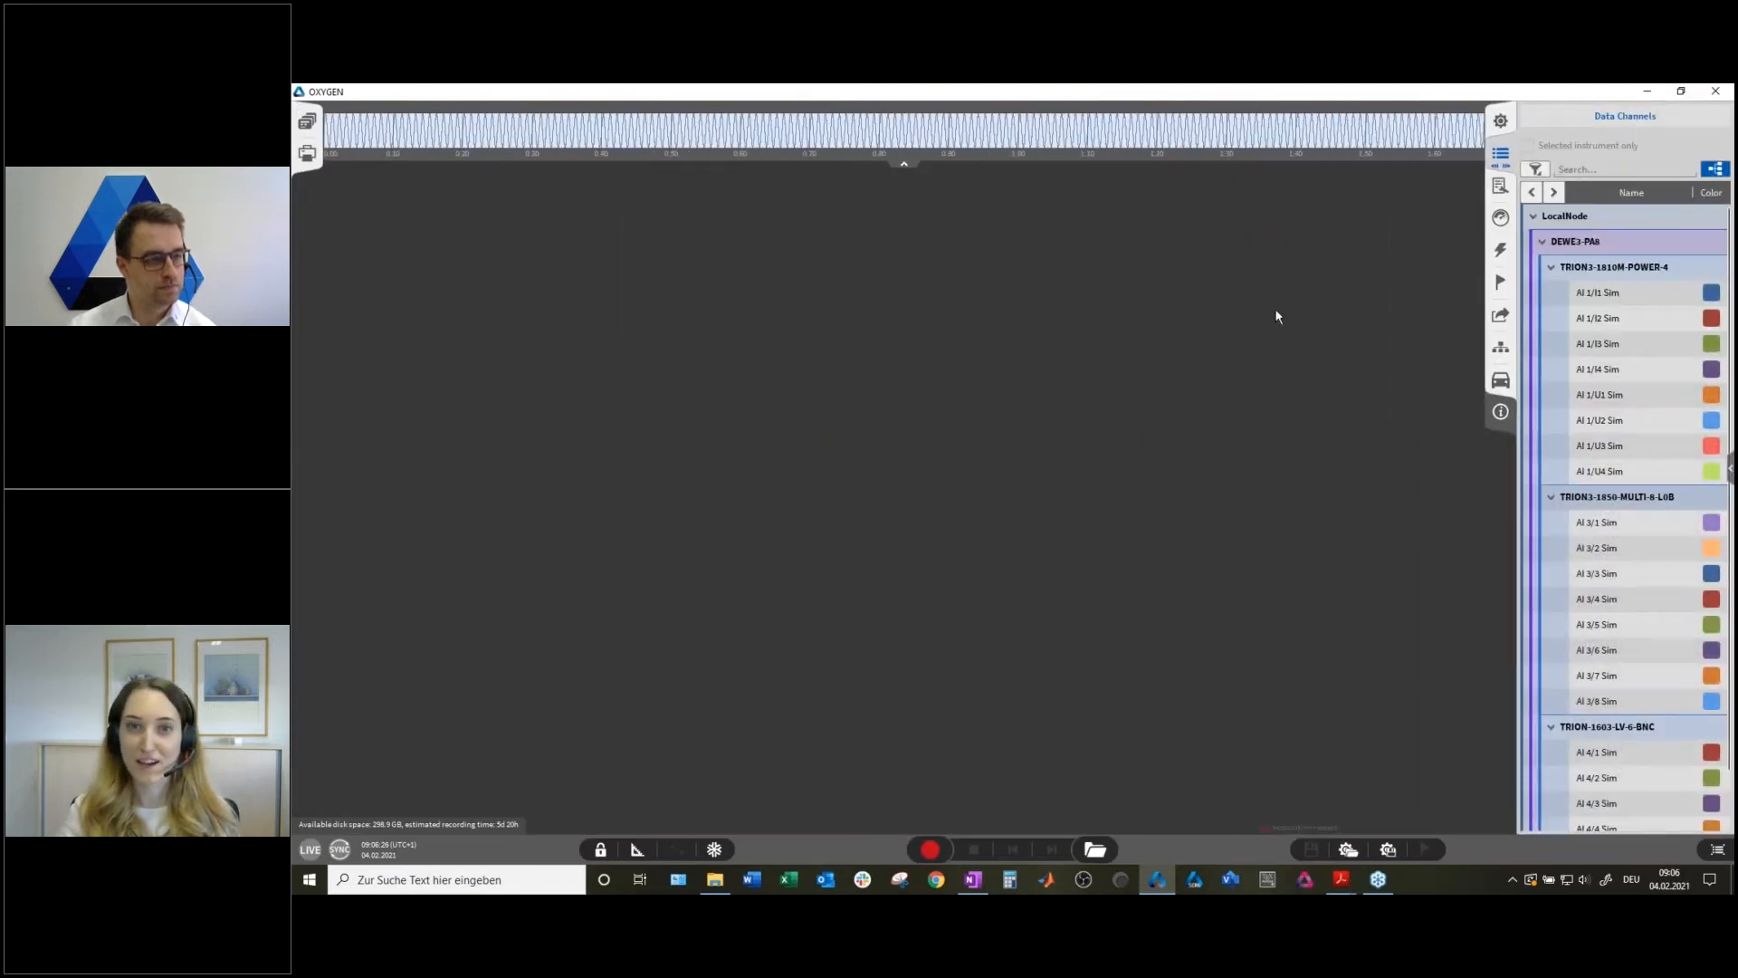
key(alt+F4)
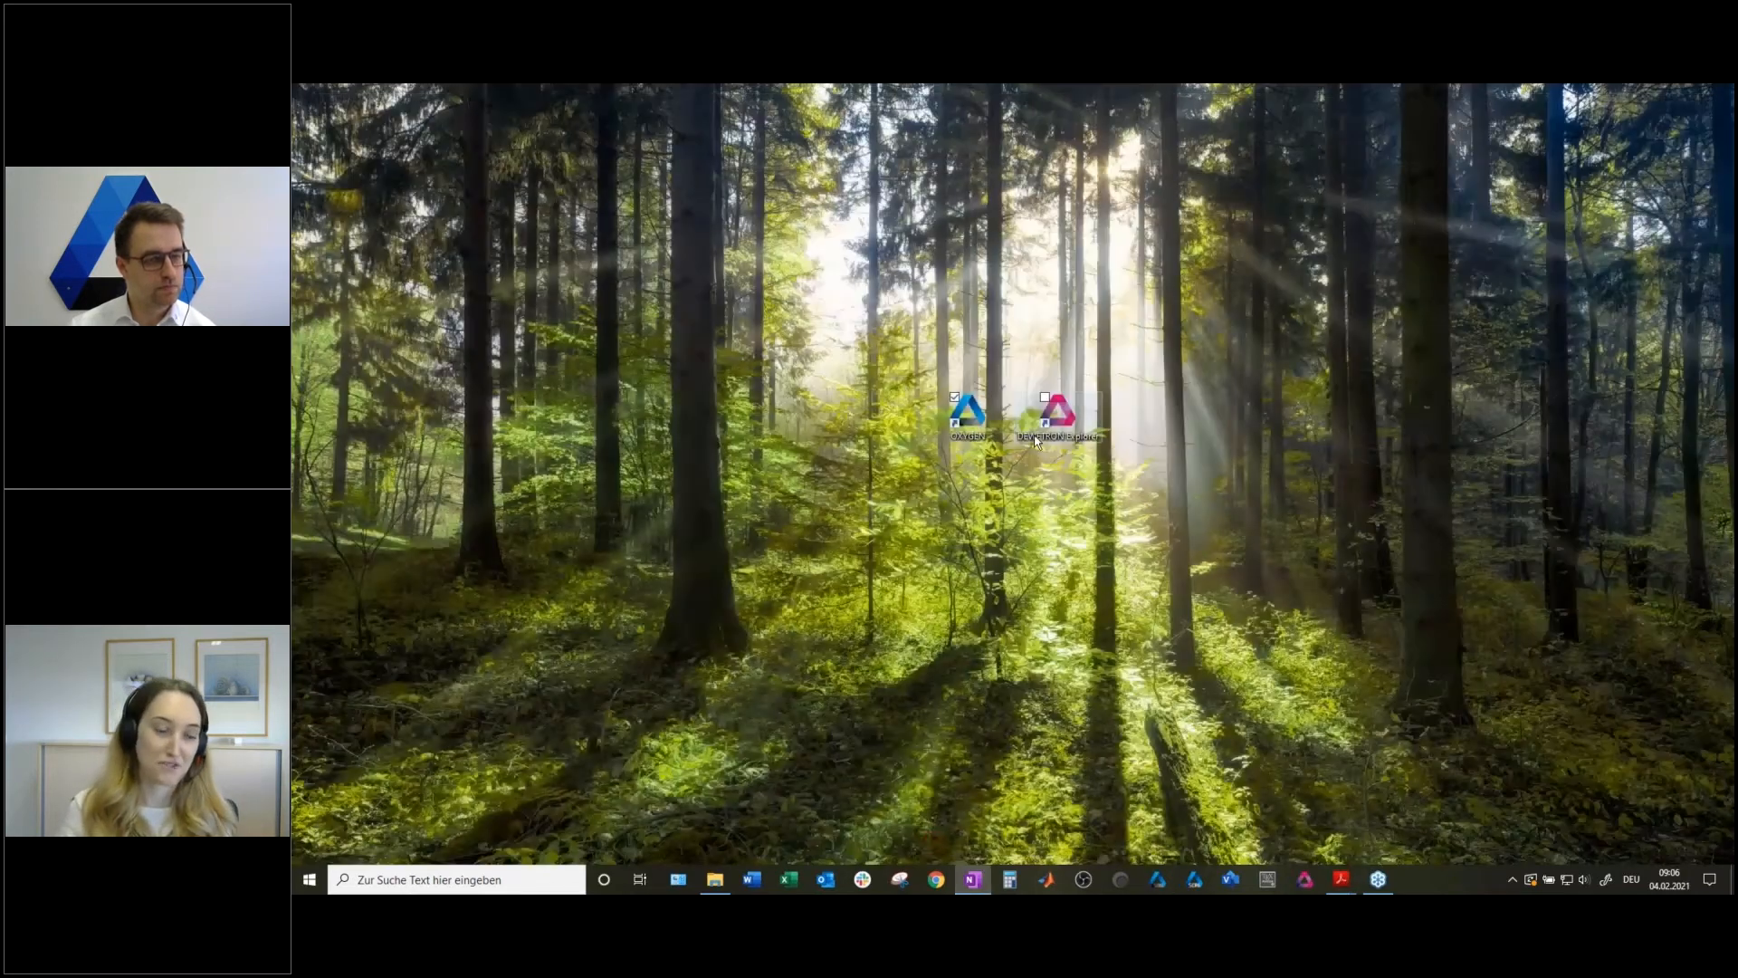
Reopen DEWETRON Explorer and remove the DEWE3-PA8 enclosure from the demo system.
click(1062, 426)
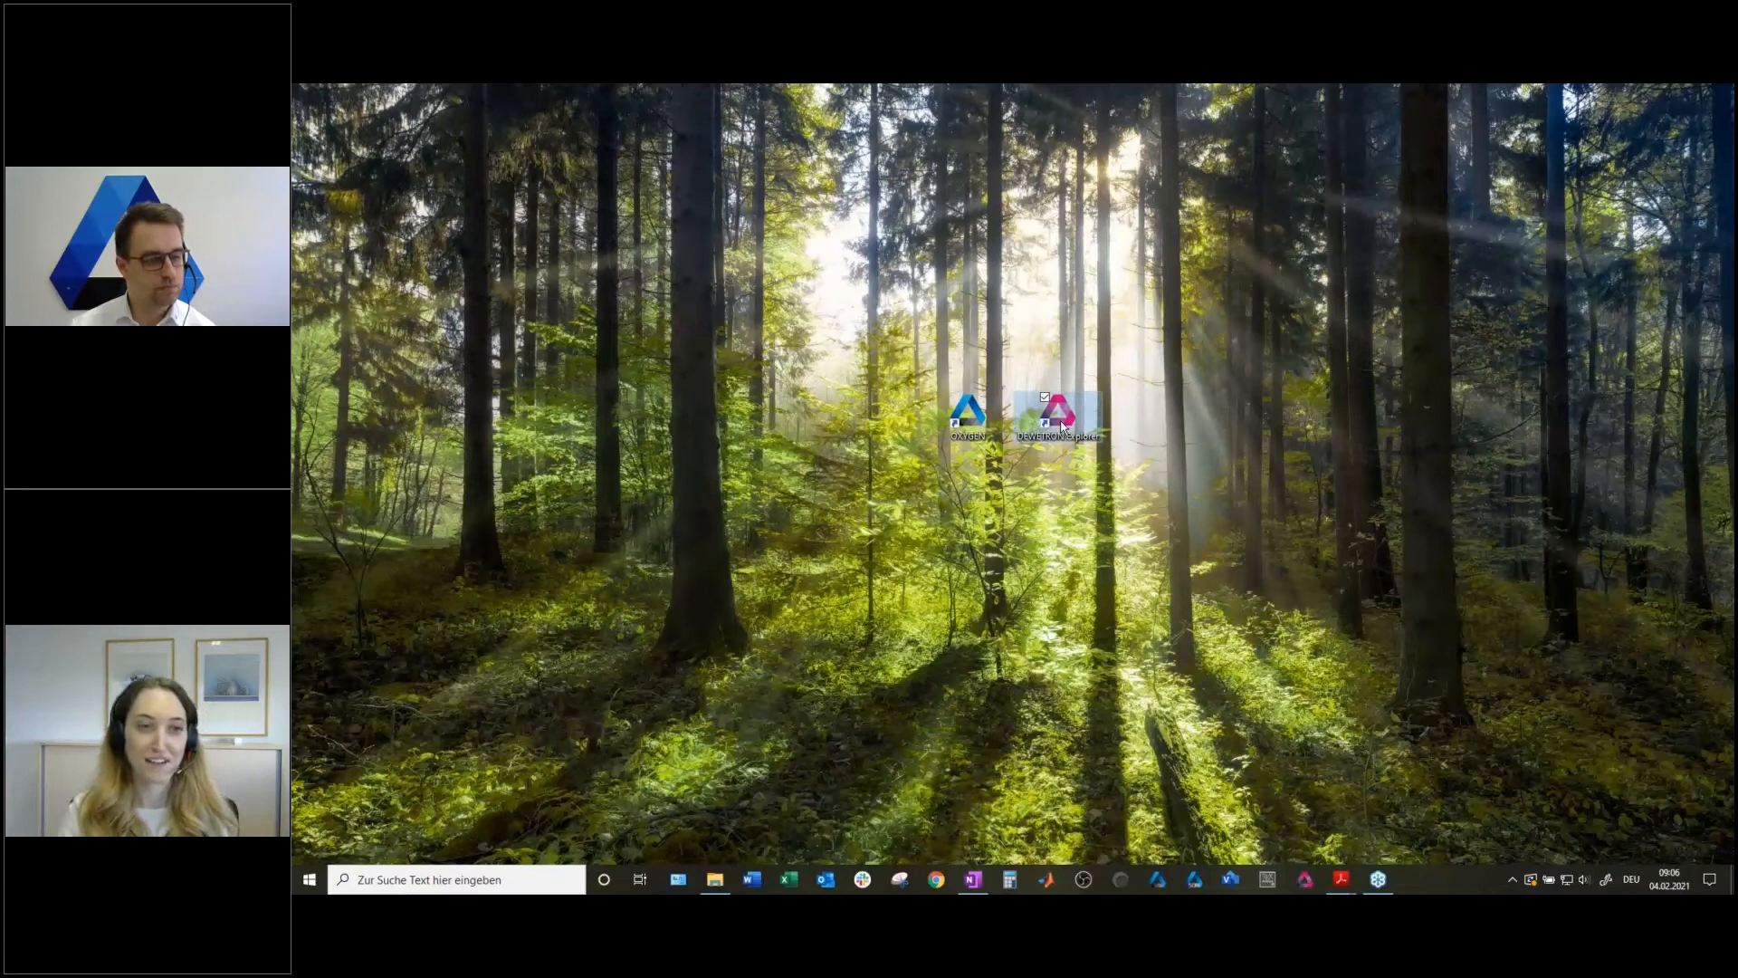
double_click(1061, 426)
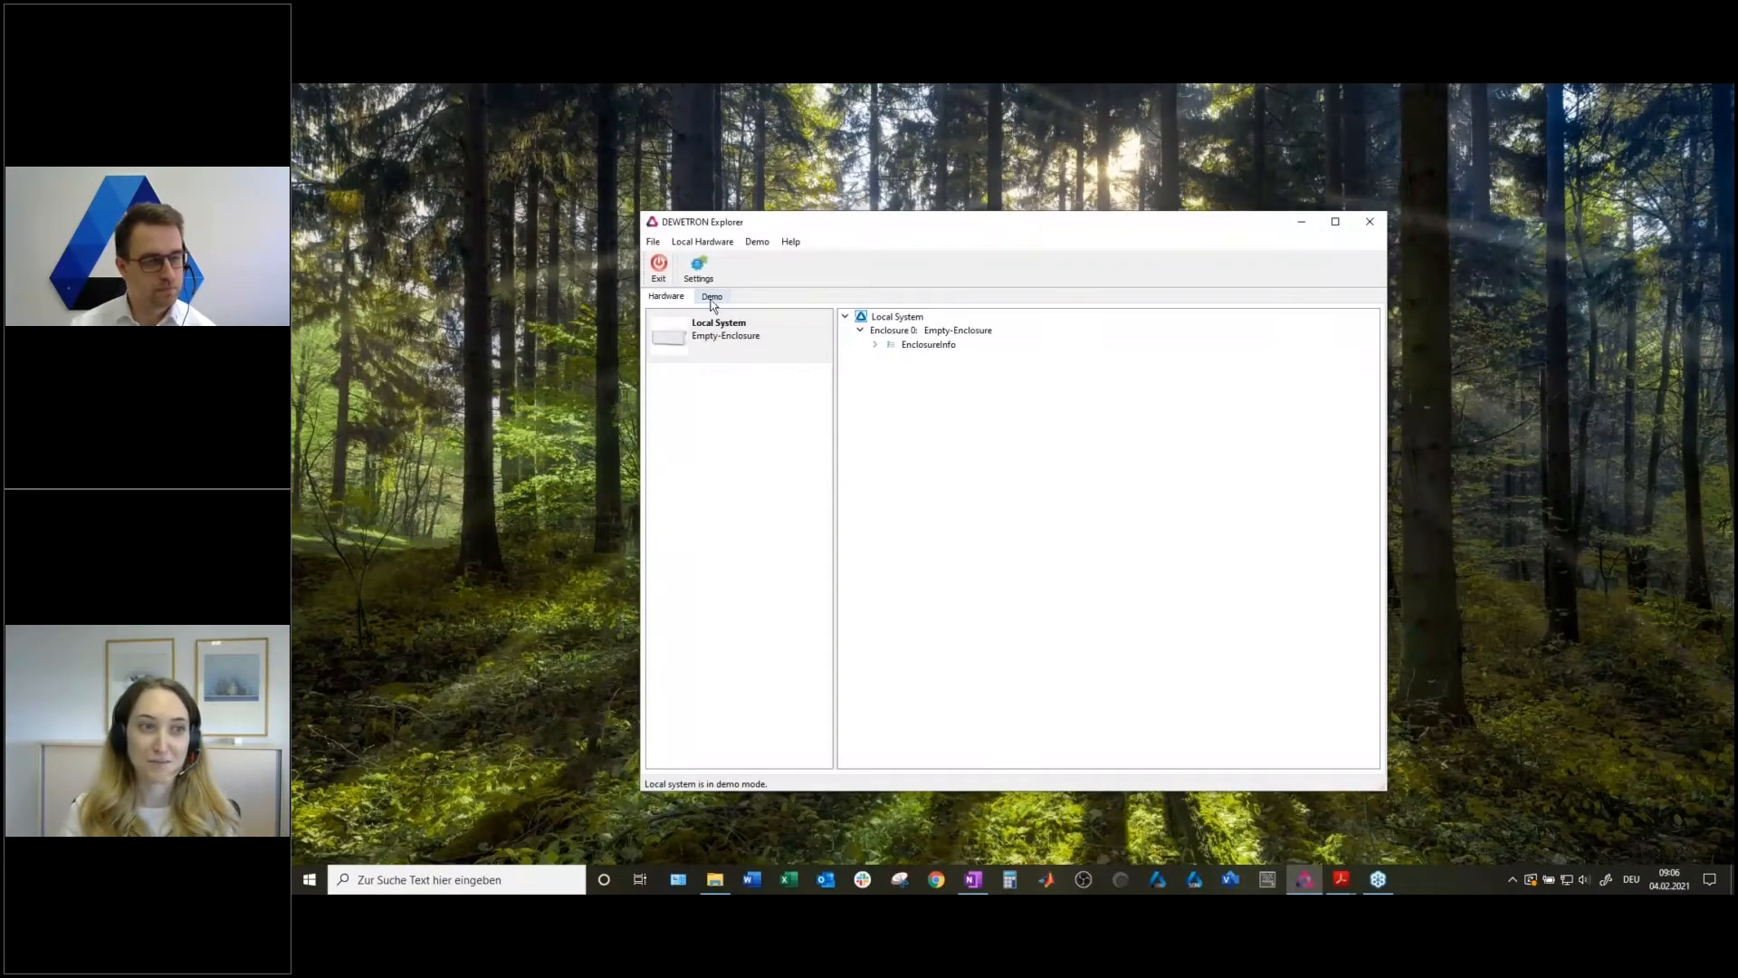
click(712, 296)
click(815, 331)
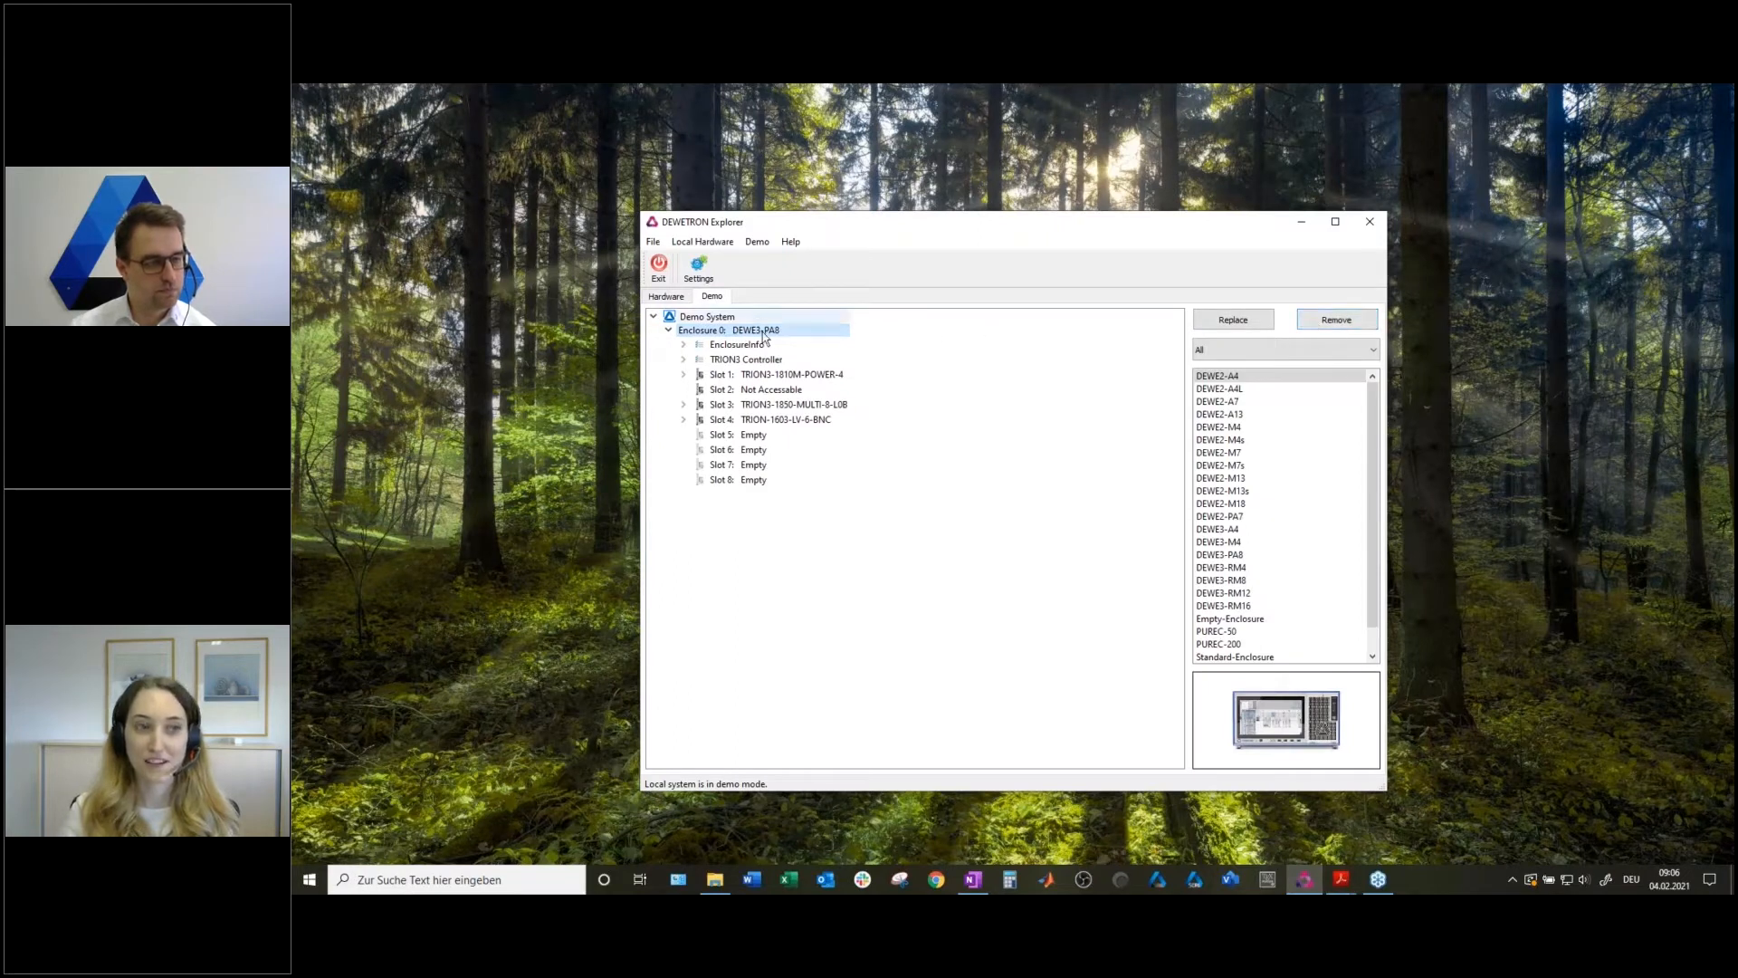
click(1333, 324)
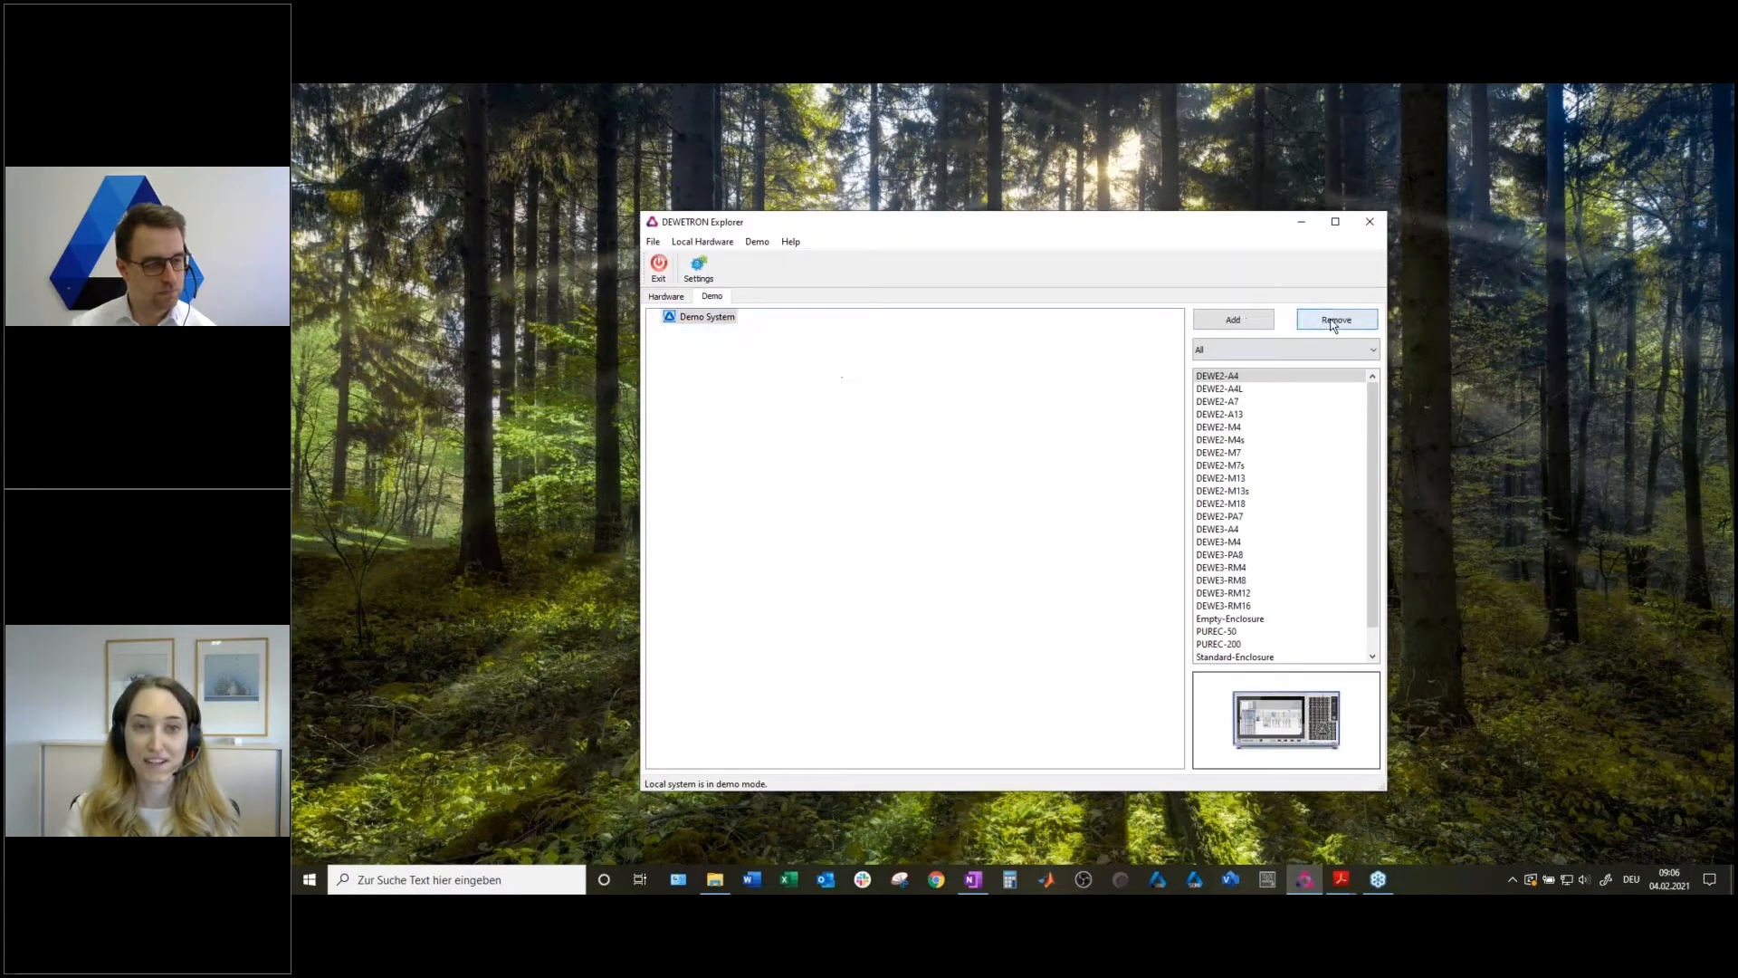
Check the modules of the connected TRIONet, and close DEWETRON Explorer saving the configuration.
click(678, 298)
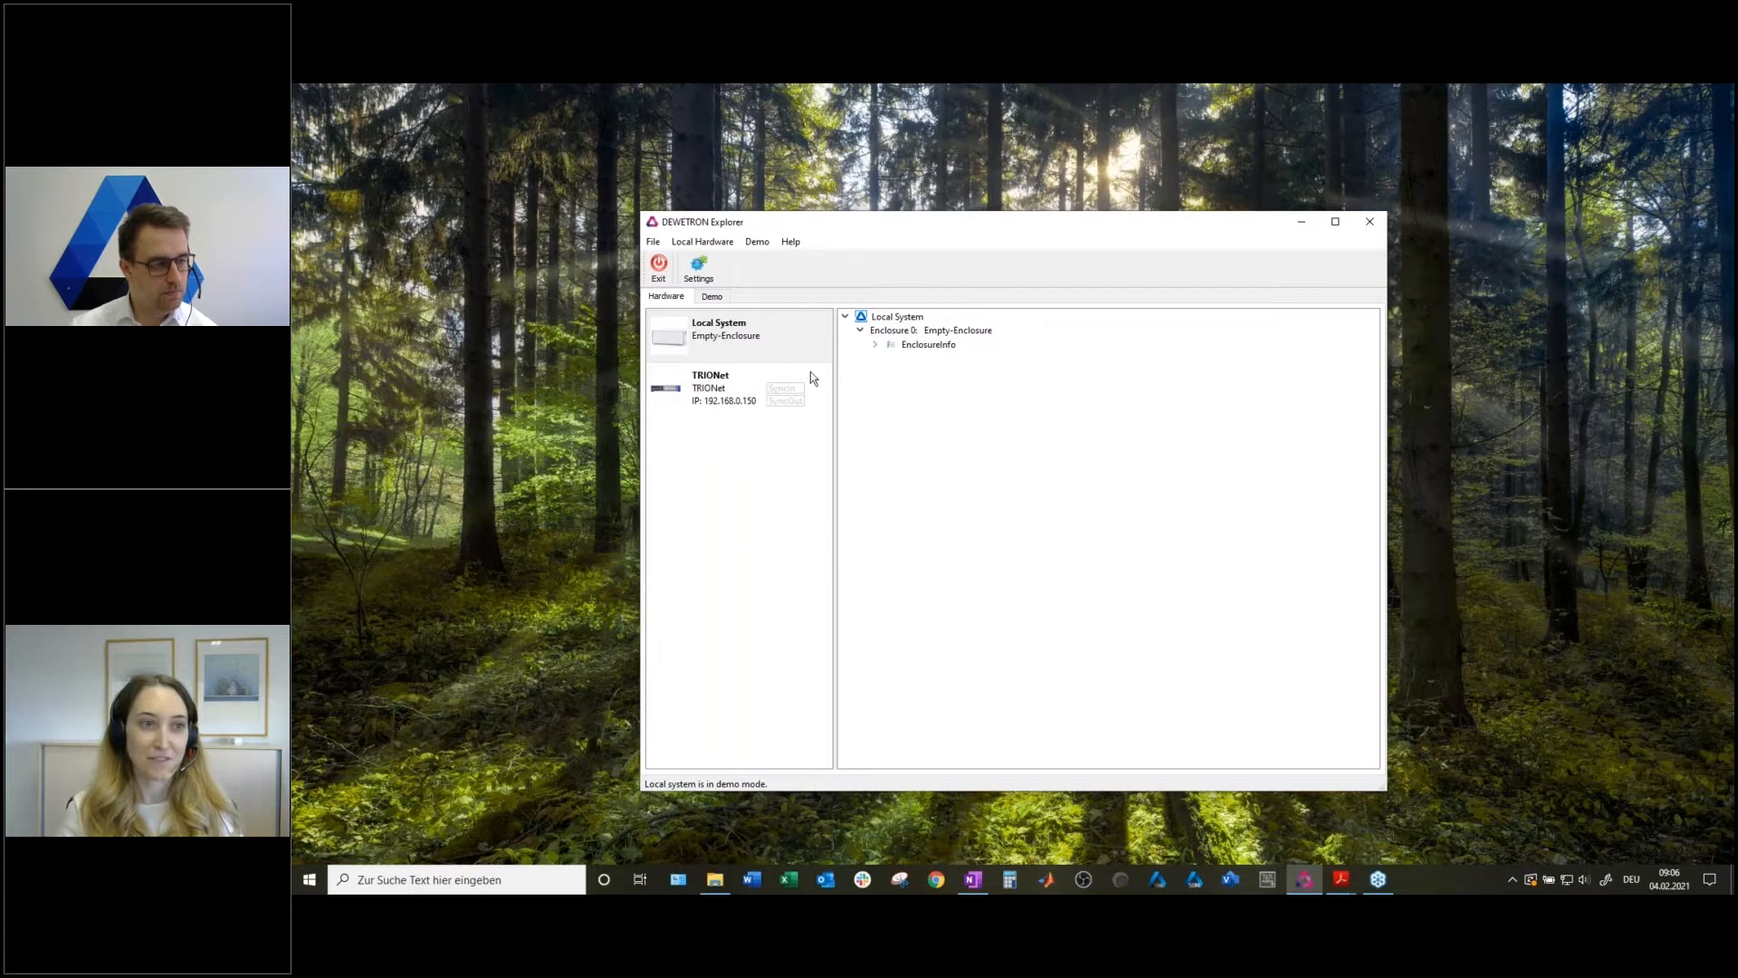
click(781, 379)
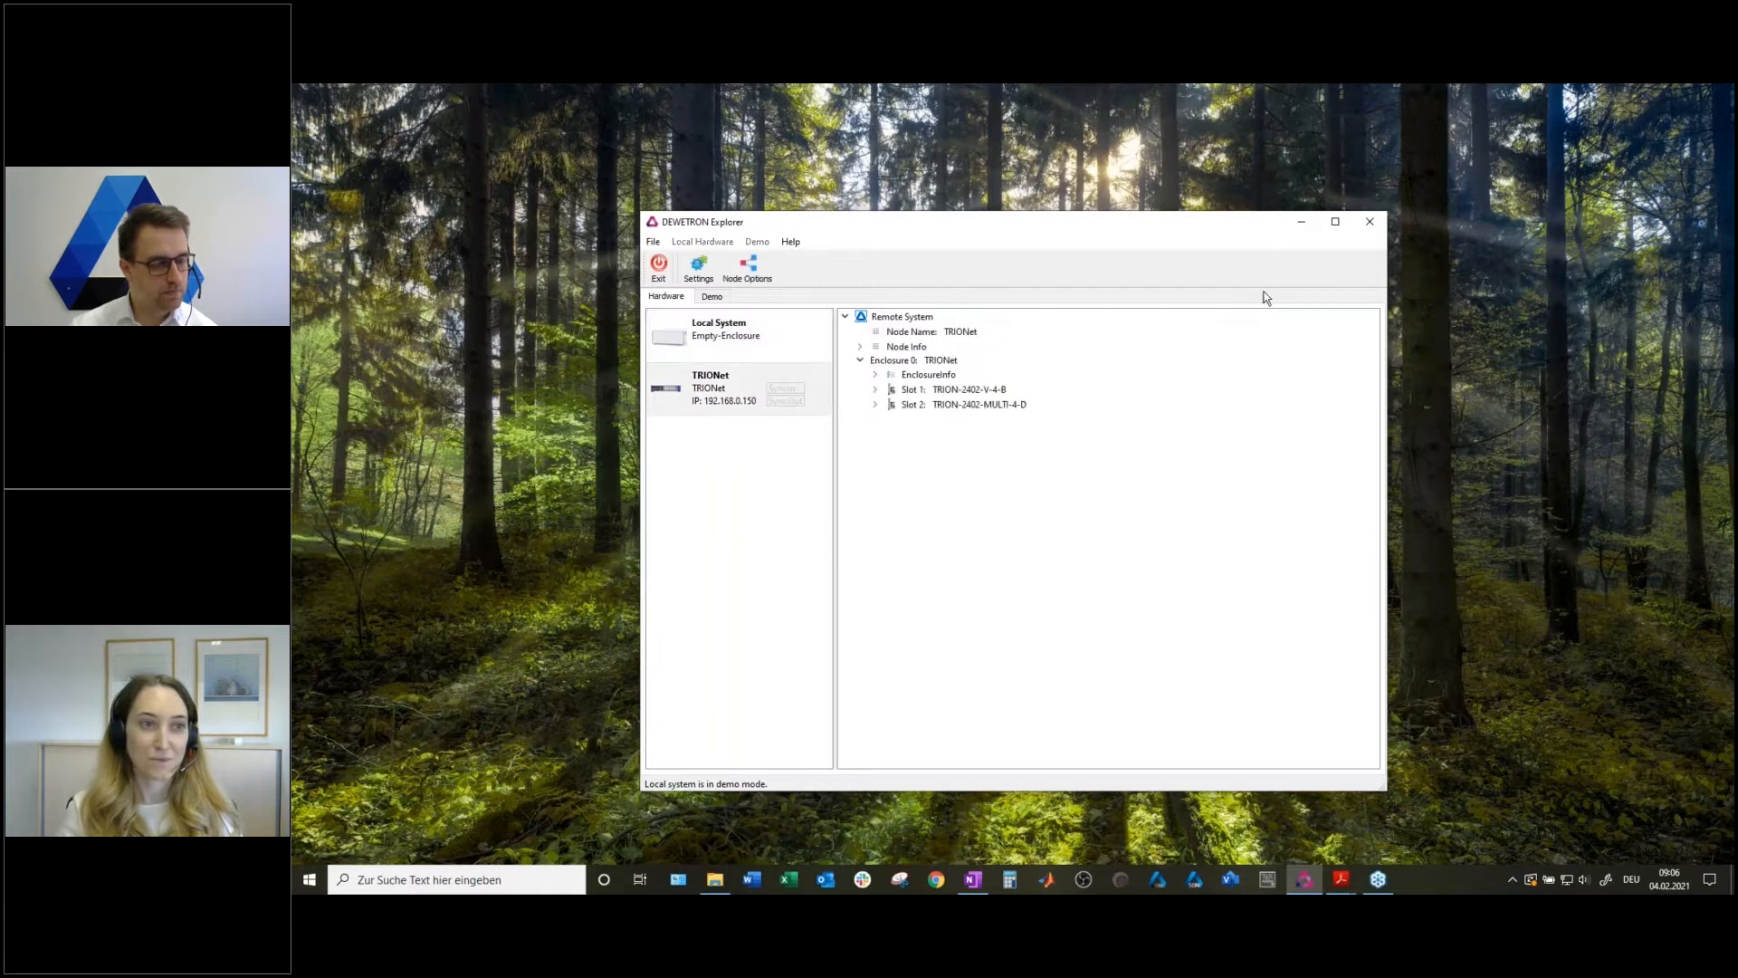
click(1370, 226)
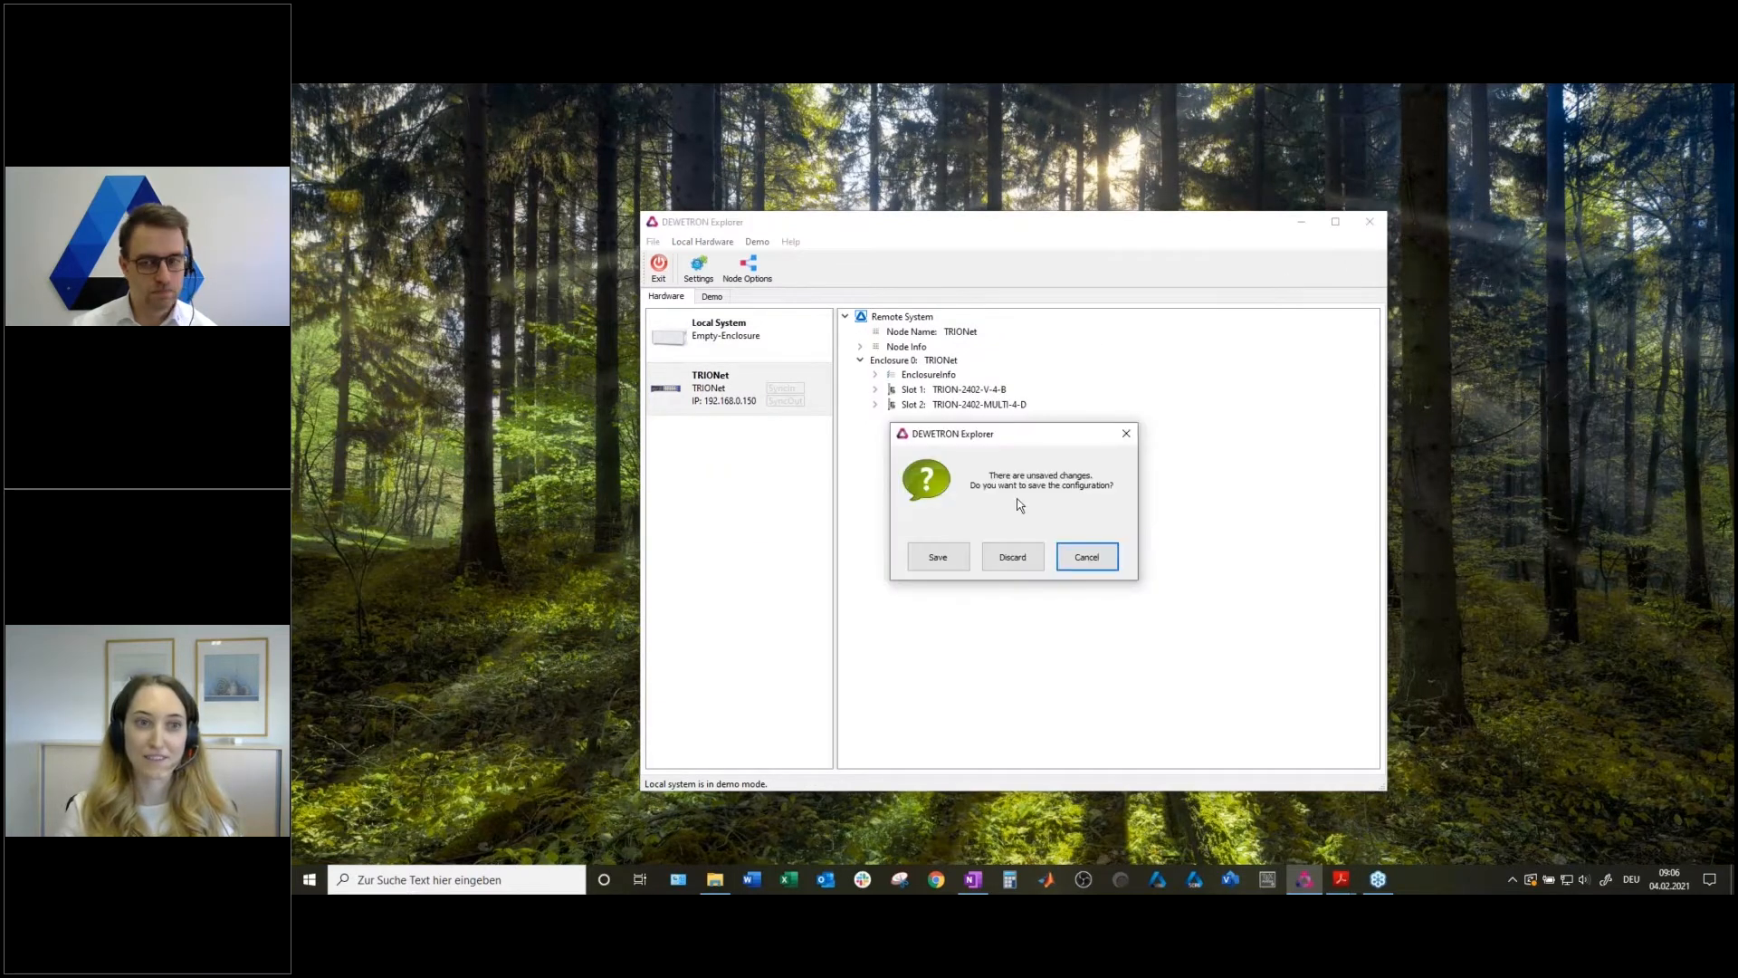
click(939, 557)
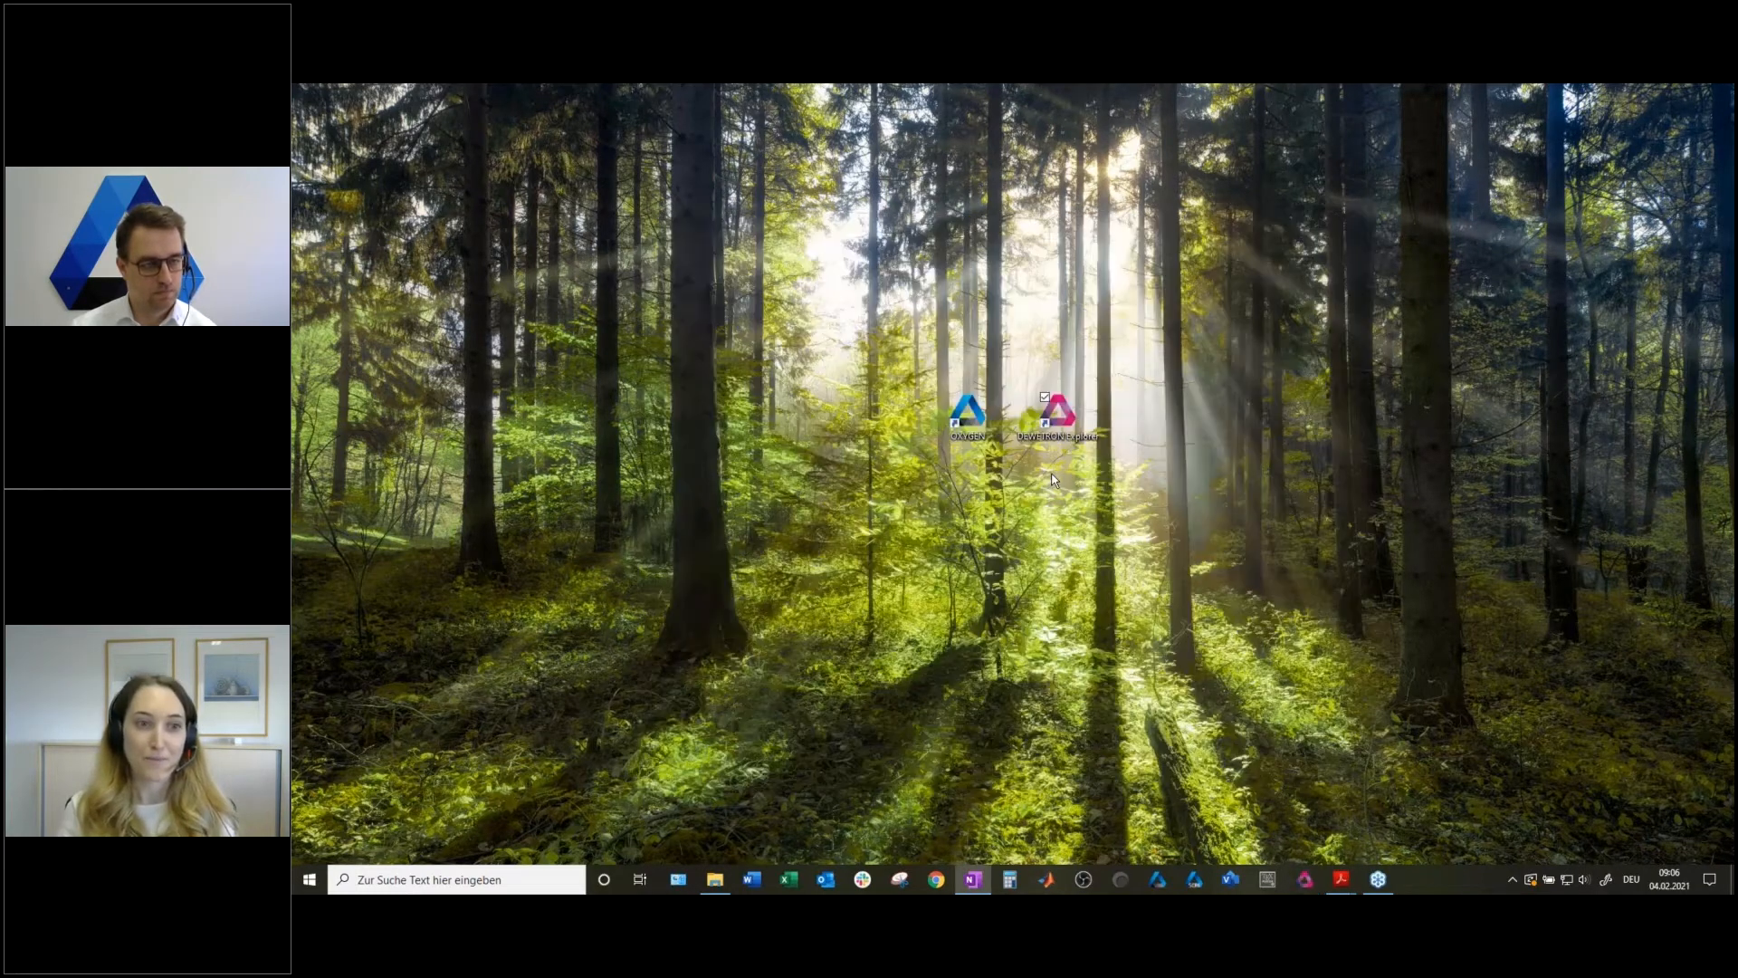
Launch OXYGEN from the desktop.
click(973, 433)
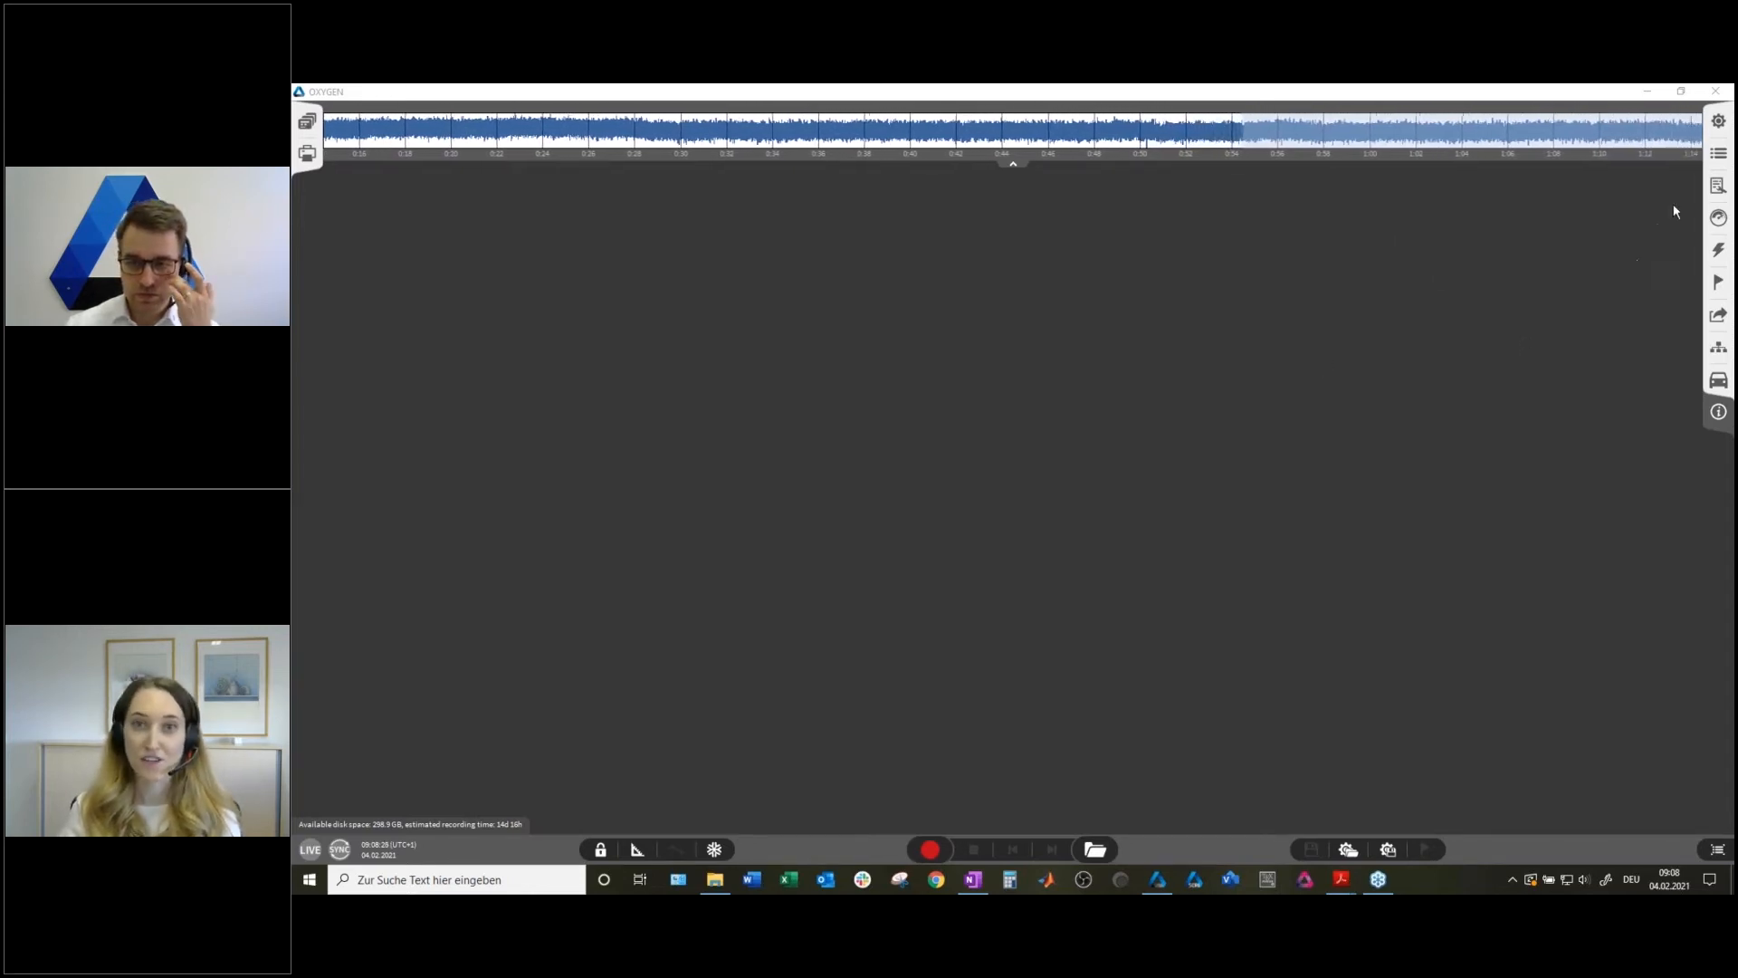
Open the data channel list and show channel AI 2/1@TRIONet in the overview bar.
click(1718, 153)
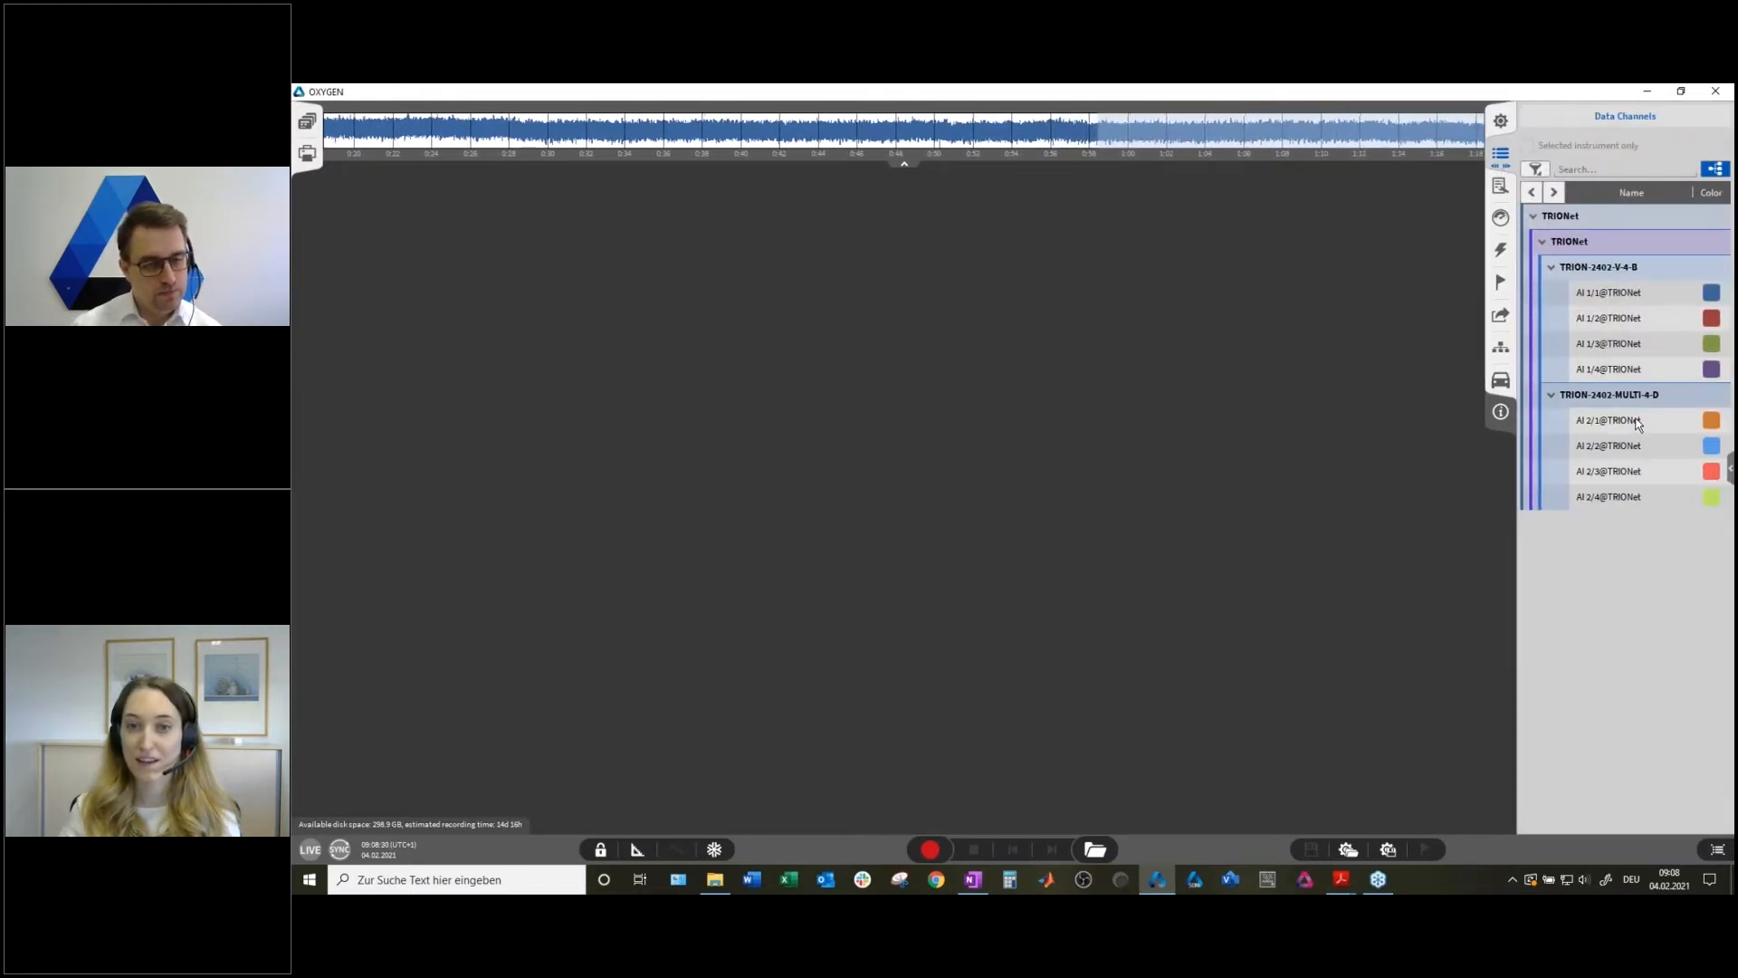
drag(1638, 424, 1421, 143)
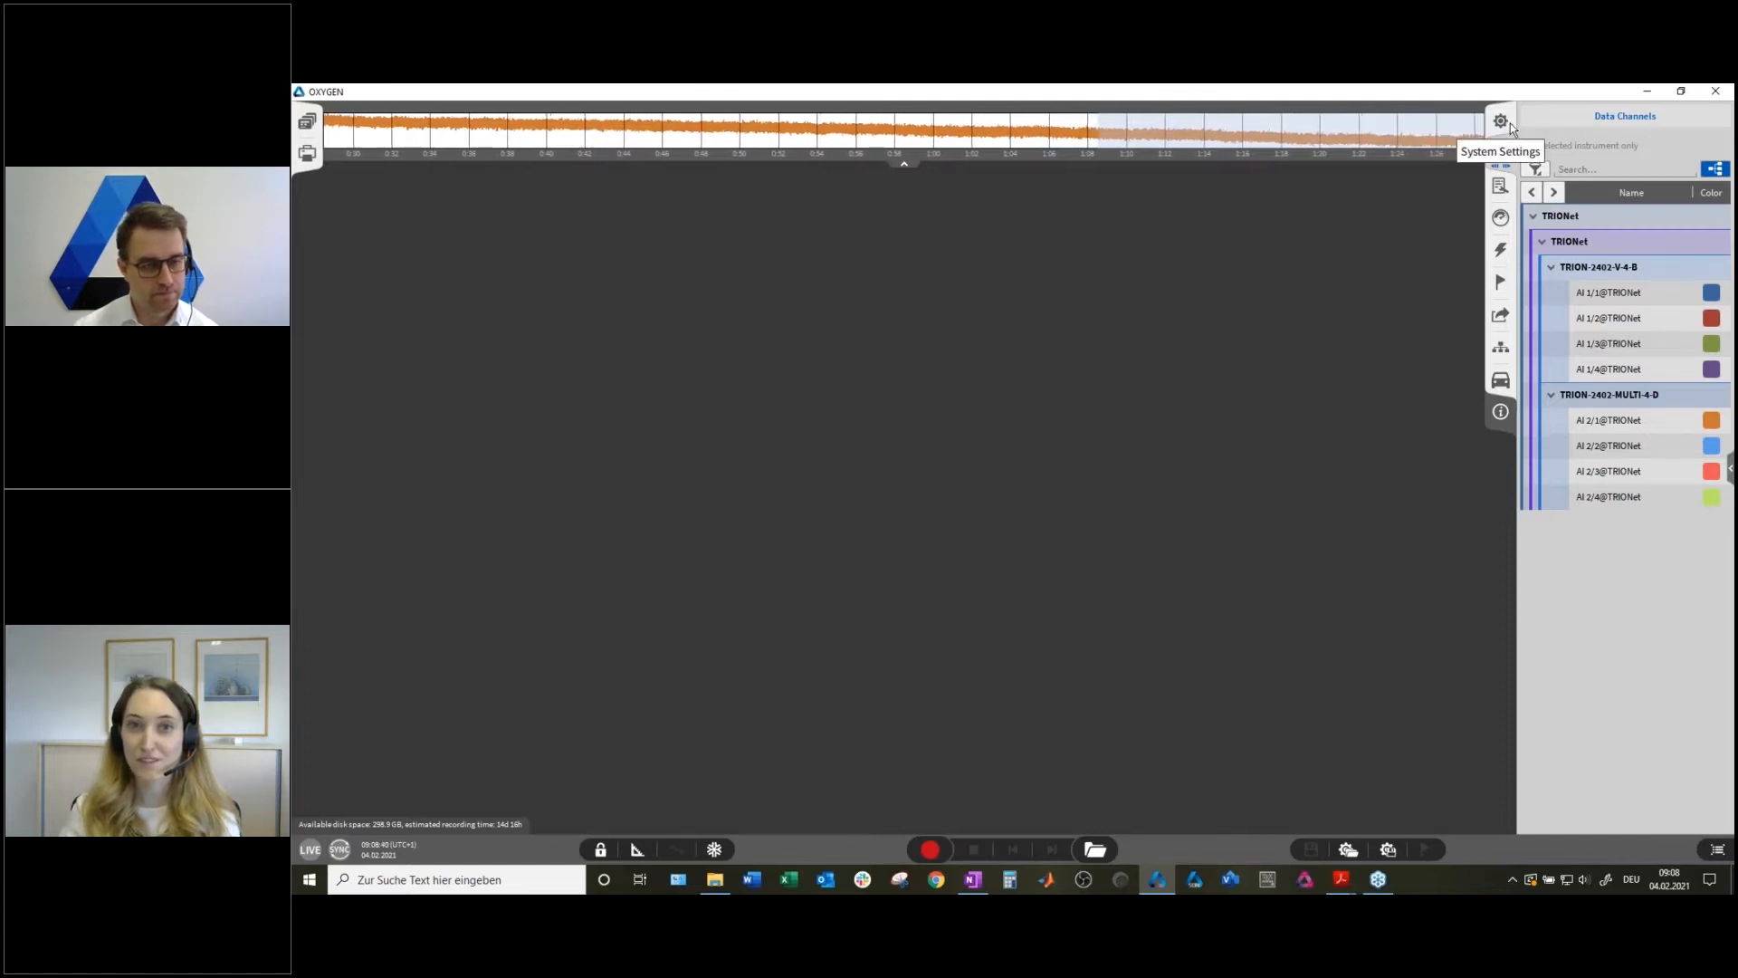
Add a recorder to the measurement screen, enlarge it slightly, and place a digital meter below its lower-right corner.
click(1500, 220)
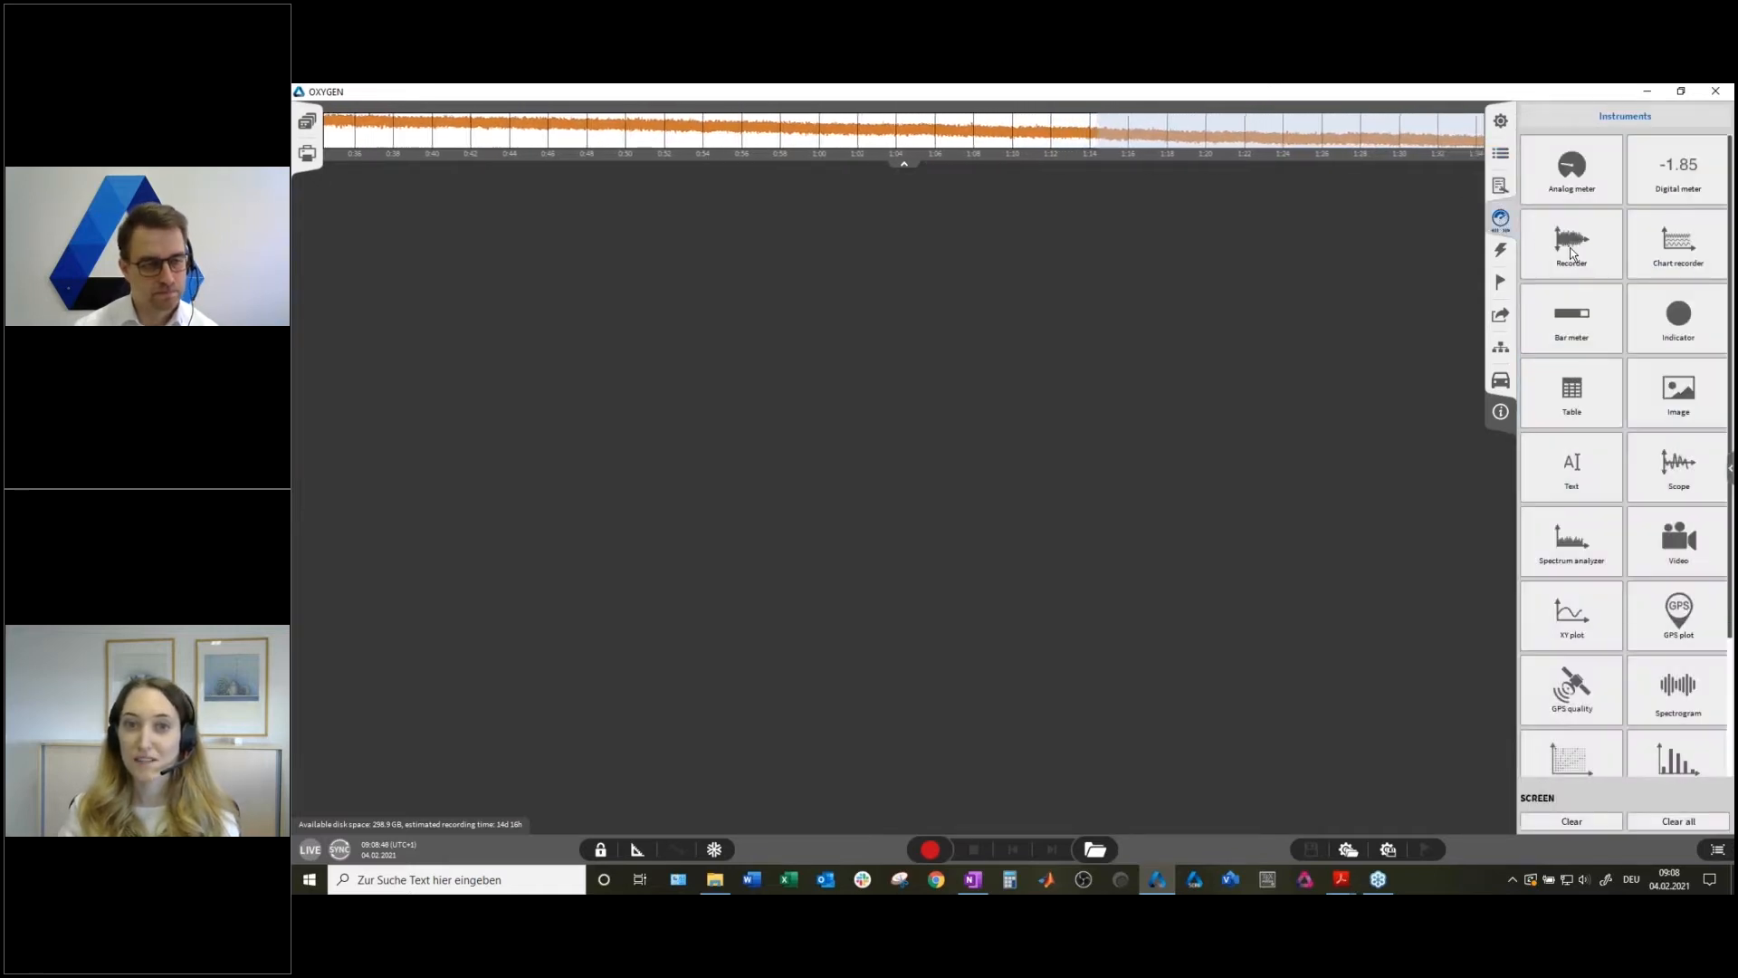
drag(1574, 252, 994, 306)
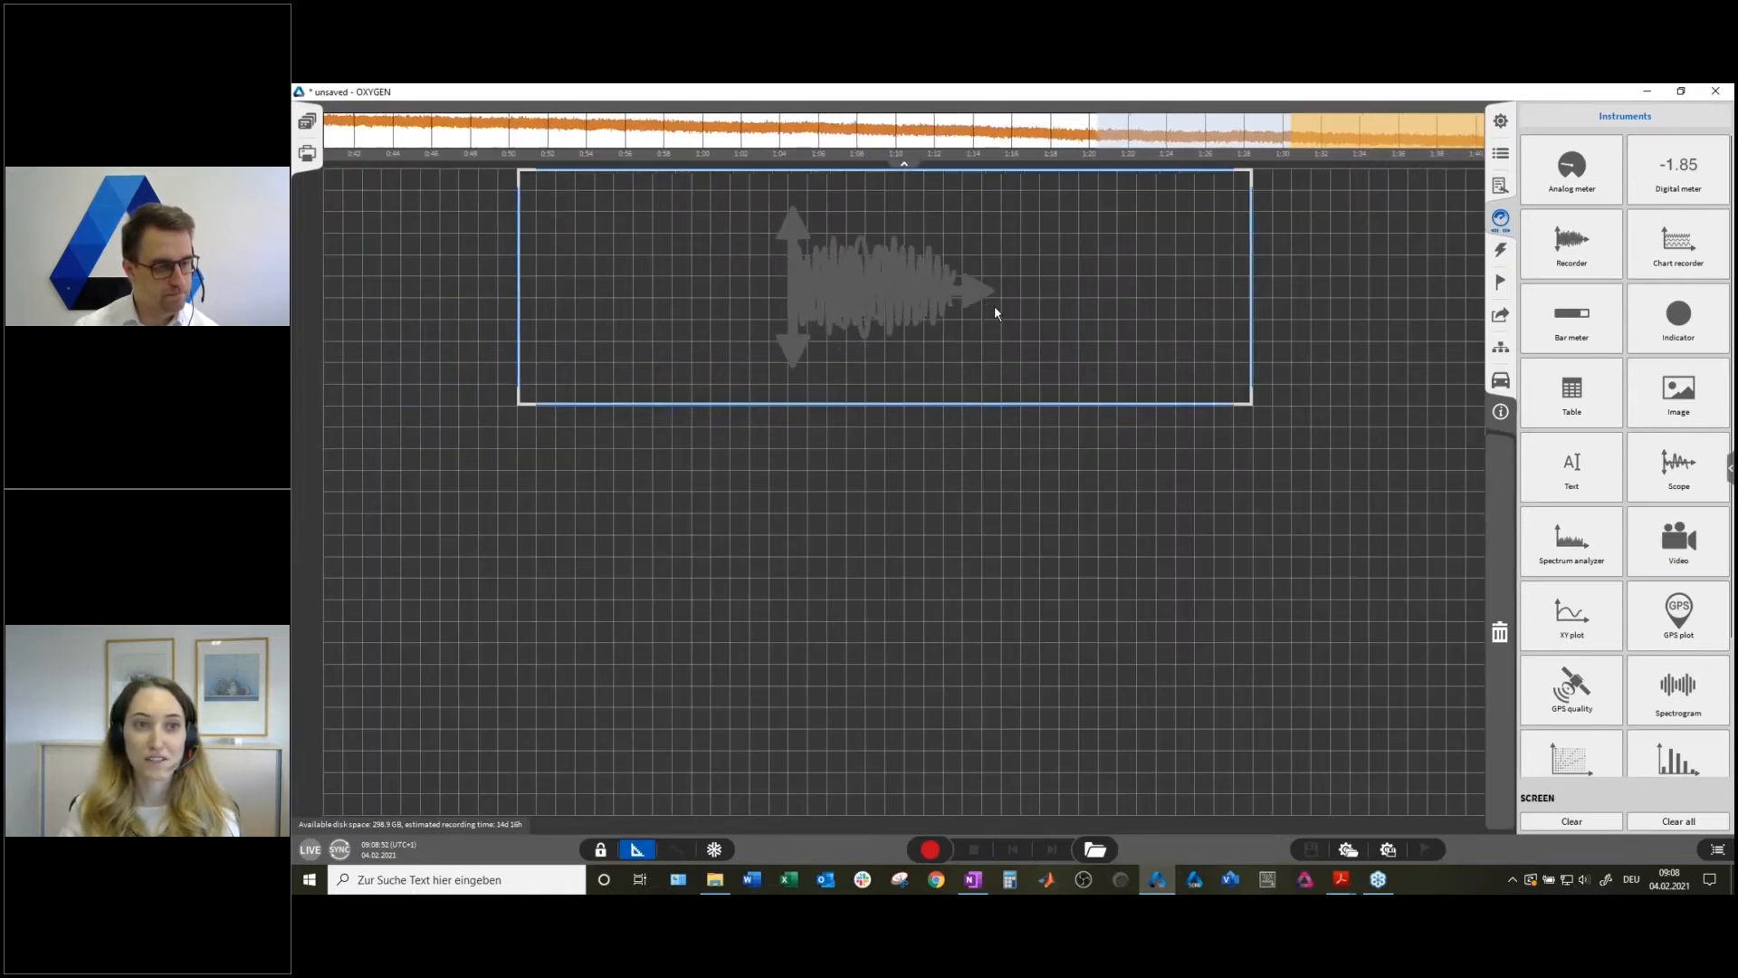
drag(1264, 420, 1309, 450)
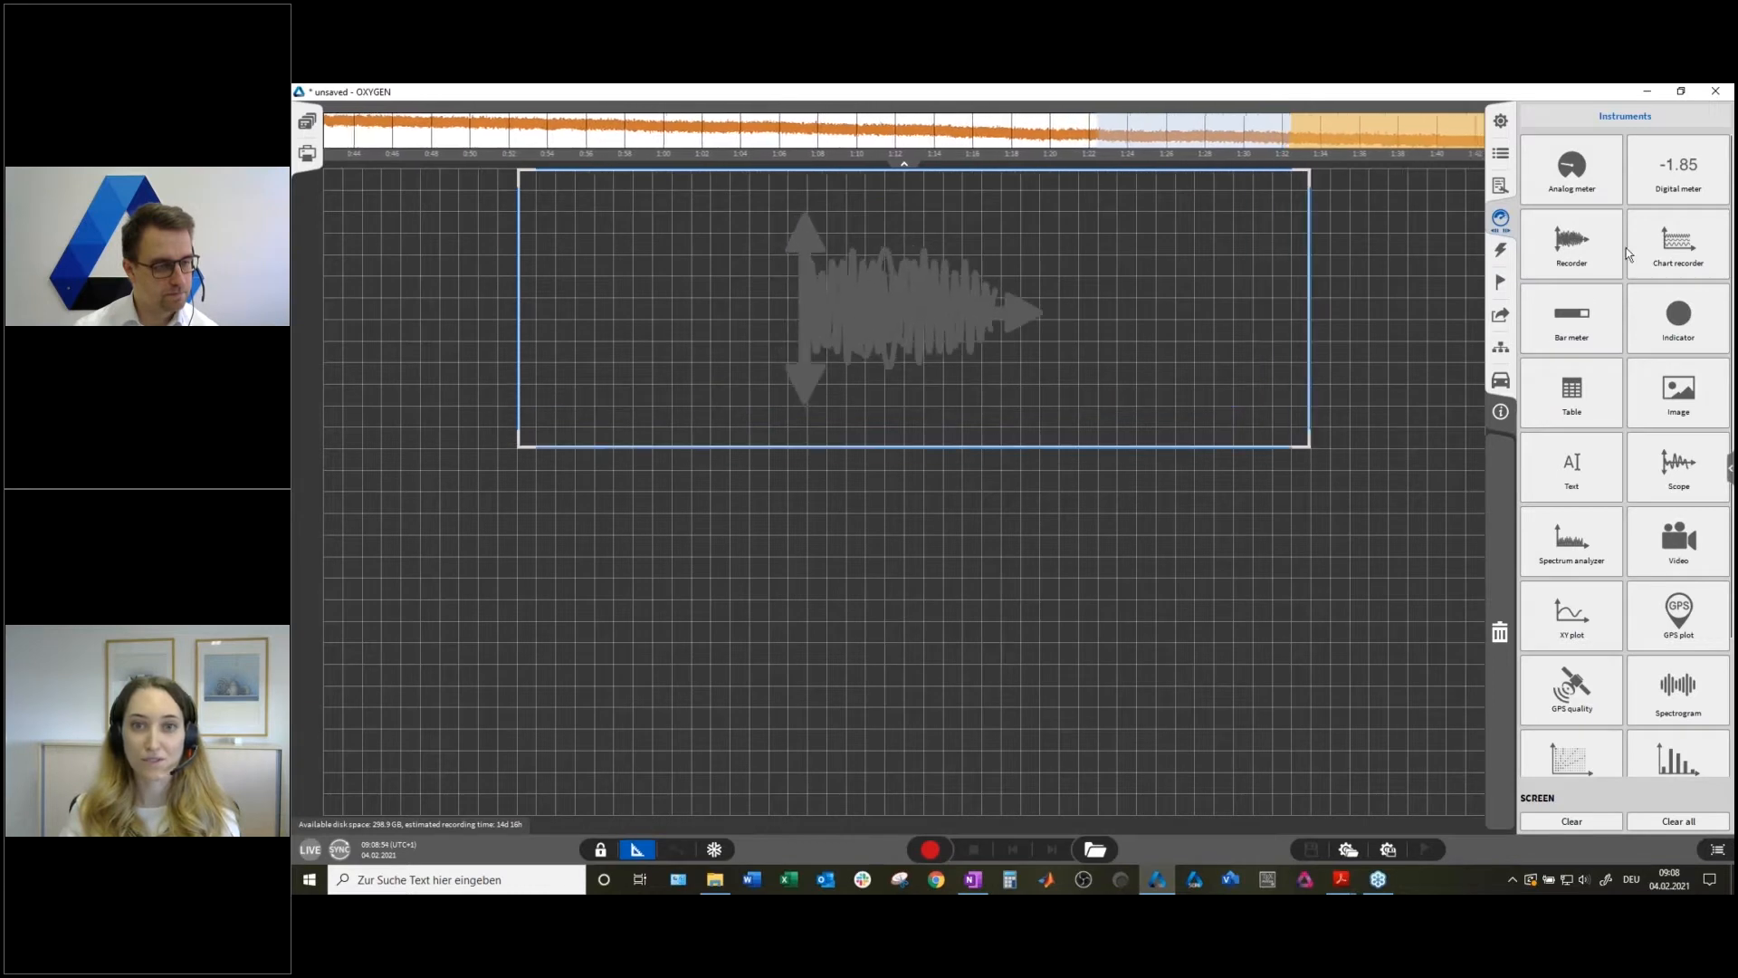
drag(1673, 184, 1140, 458)
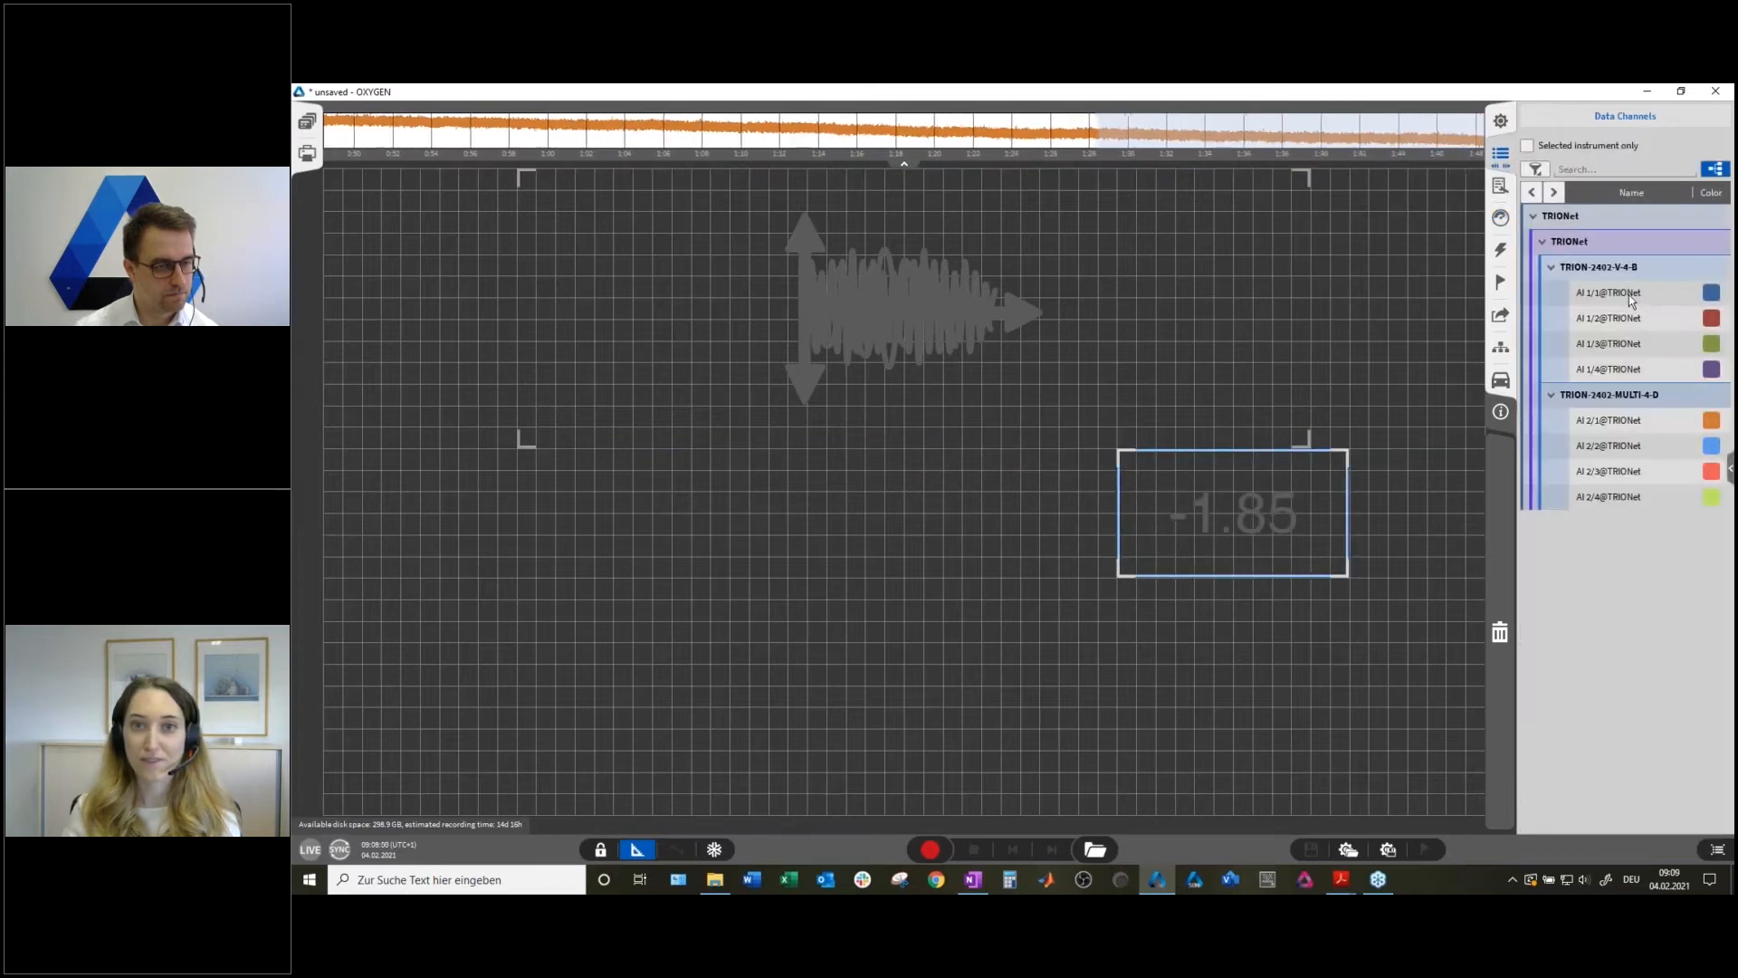
Assign AI 2/1@TRIONet to the digital meter and AI 2/1 and AI 2/2 to the recorder, shift the recorder slightly, and leave design mode.
click(1608, 423)
click(1272, 353)
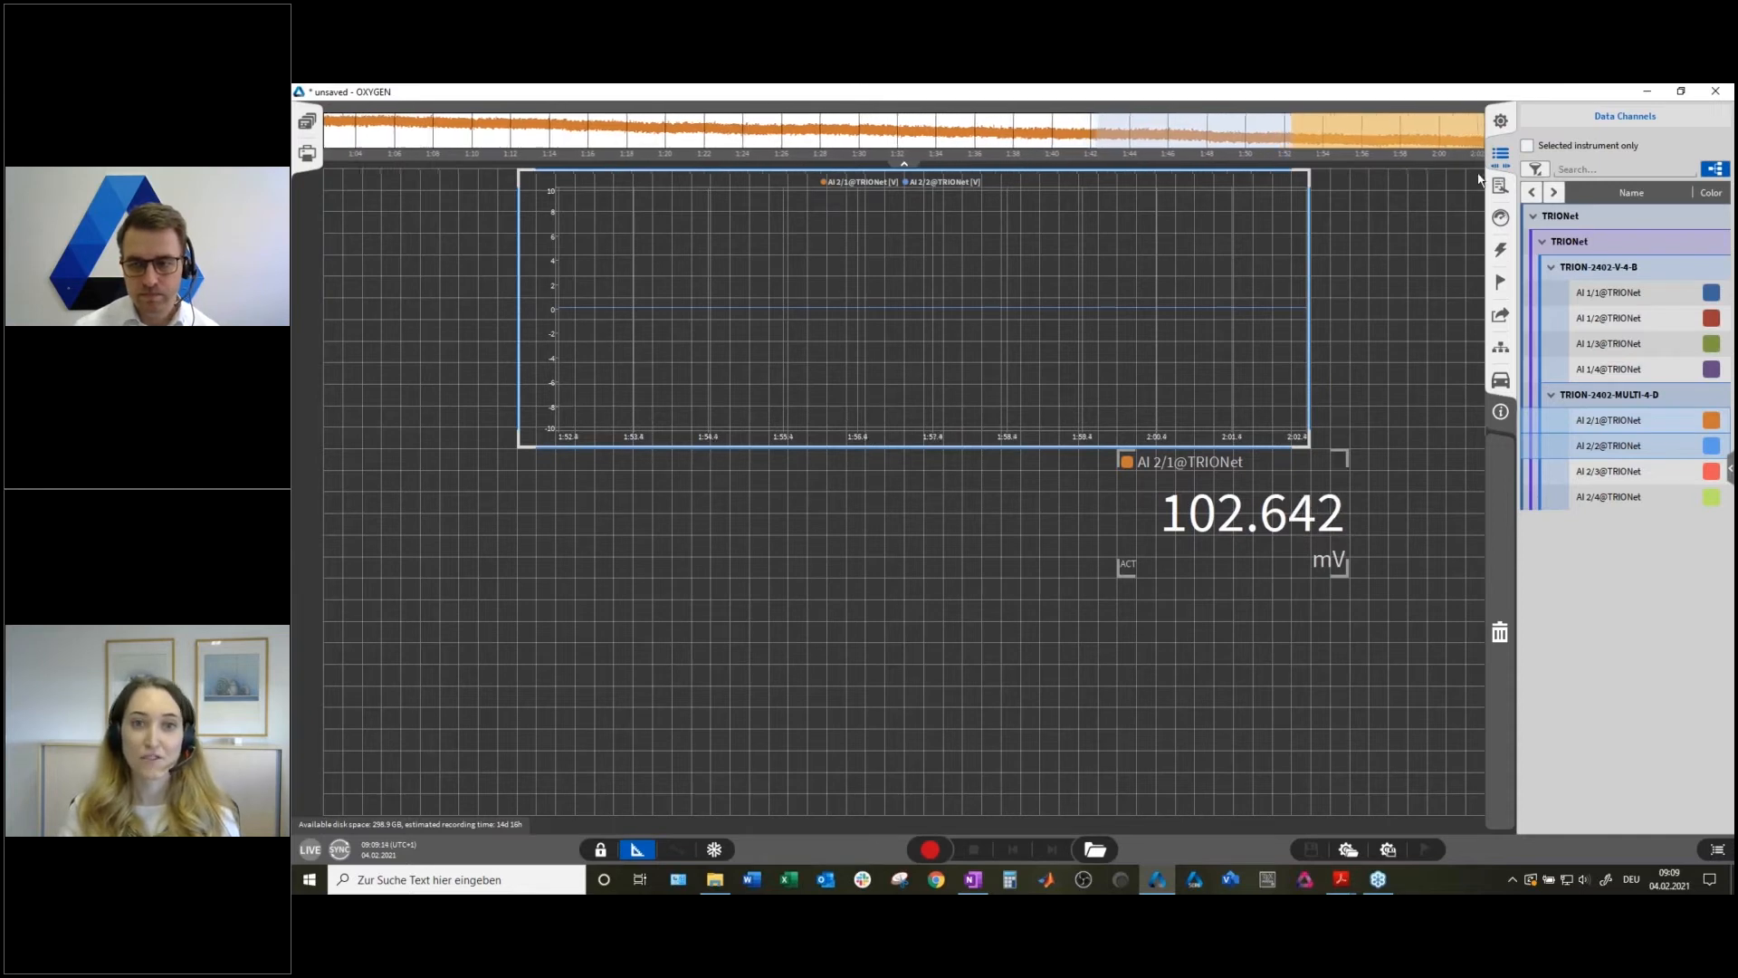
drag(1193, 296, 1217, 308)
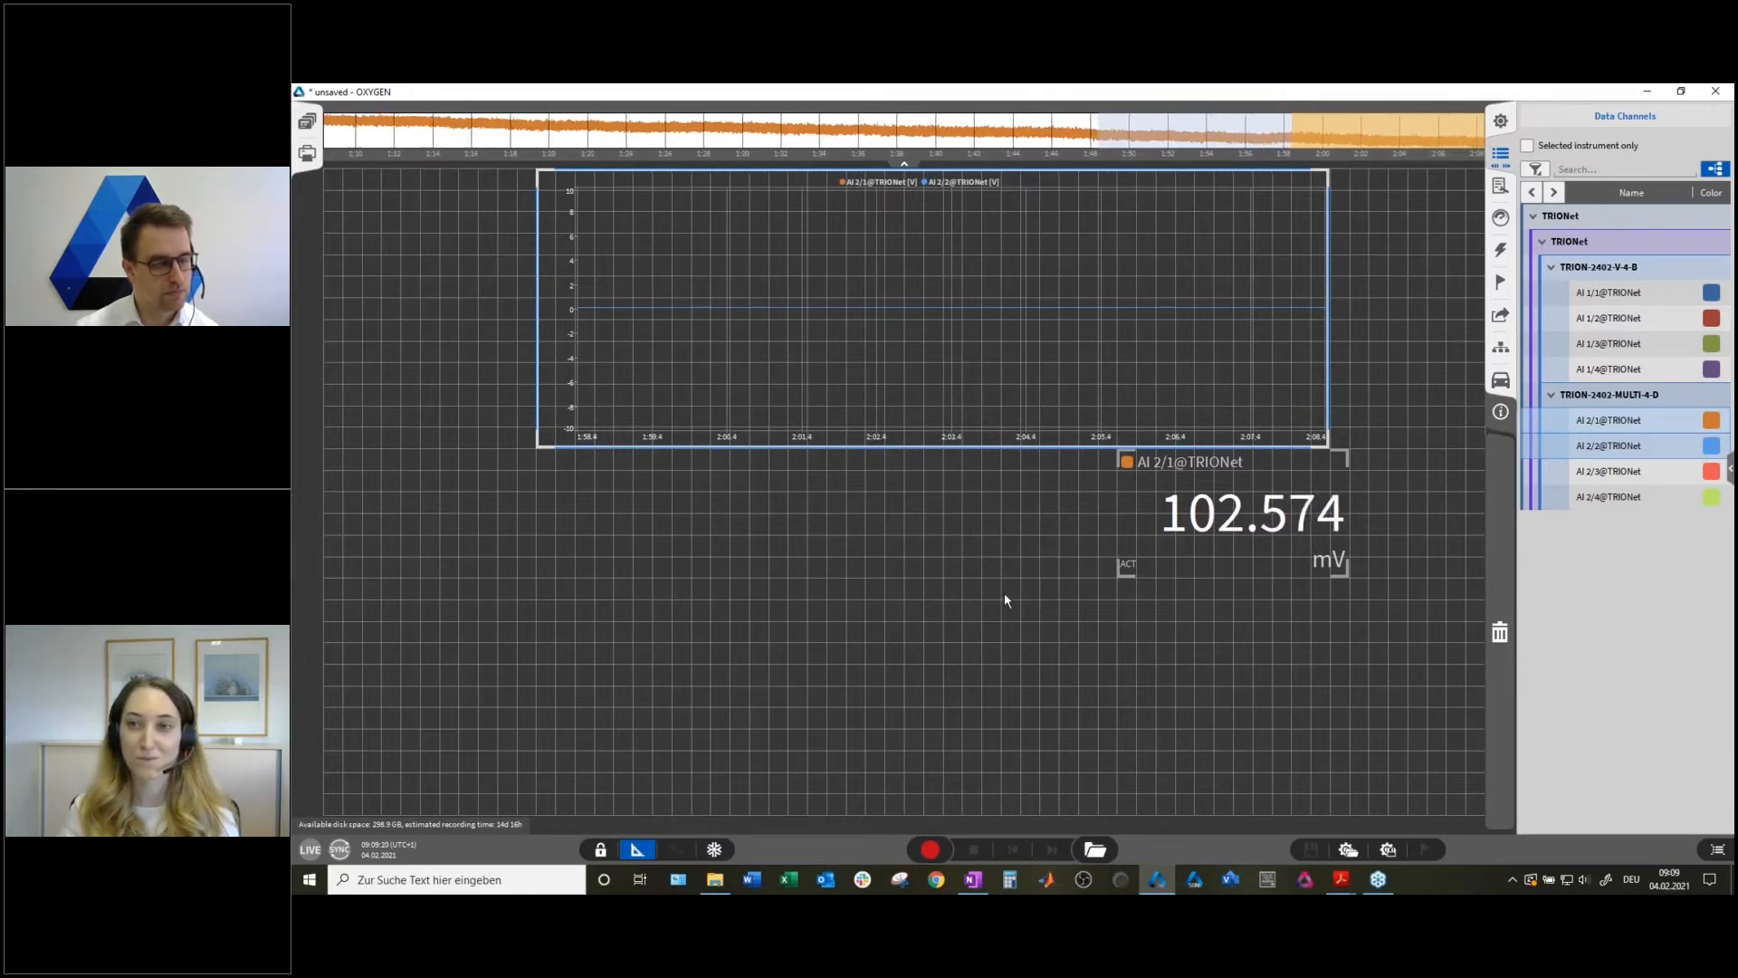
click(637, 849)
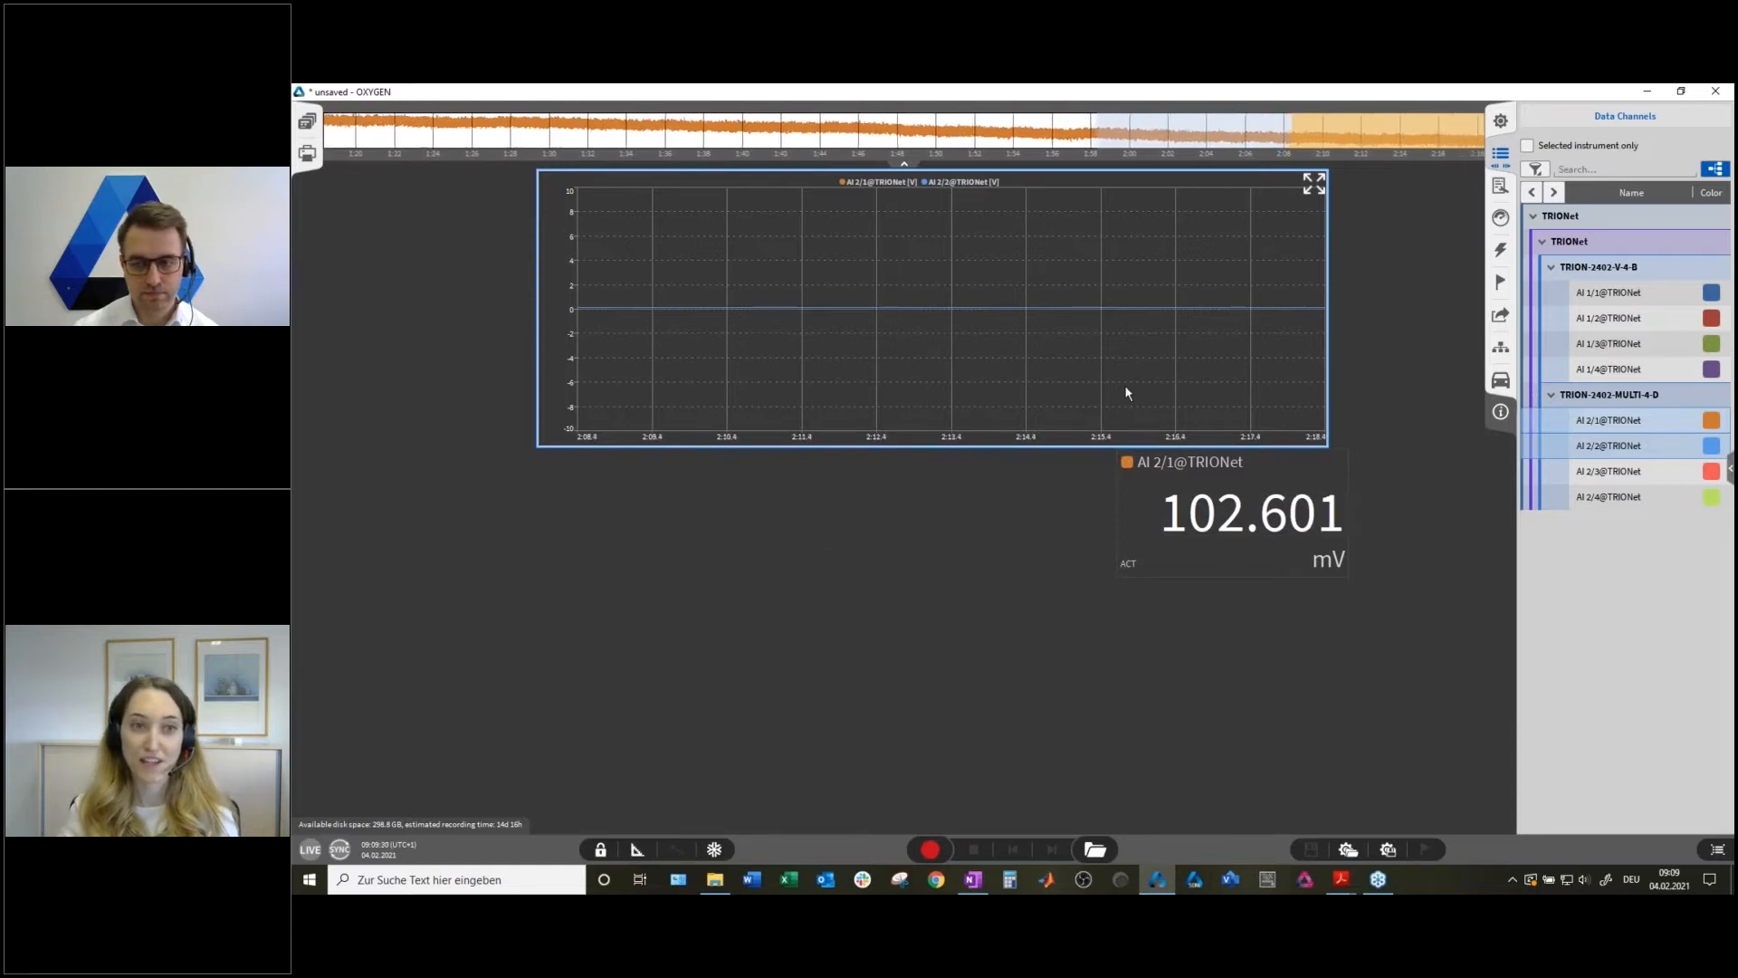
Rearrange the screen in design mode, enlarging the recorder and moving the digital meter below its lower-right corner, and leave design mode.
click(1188, 540)
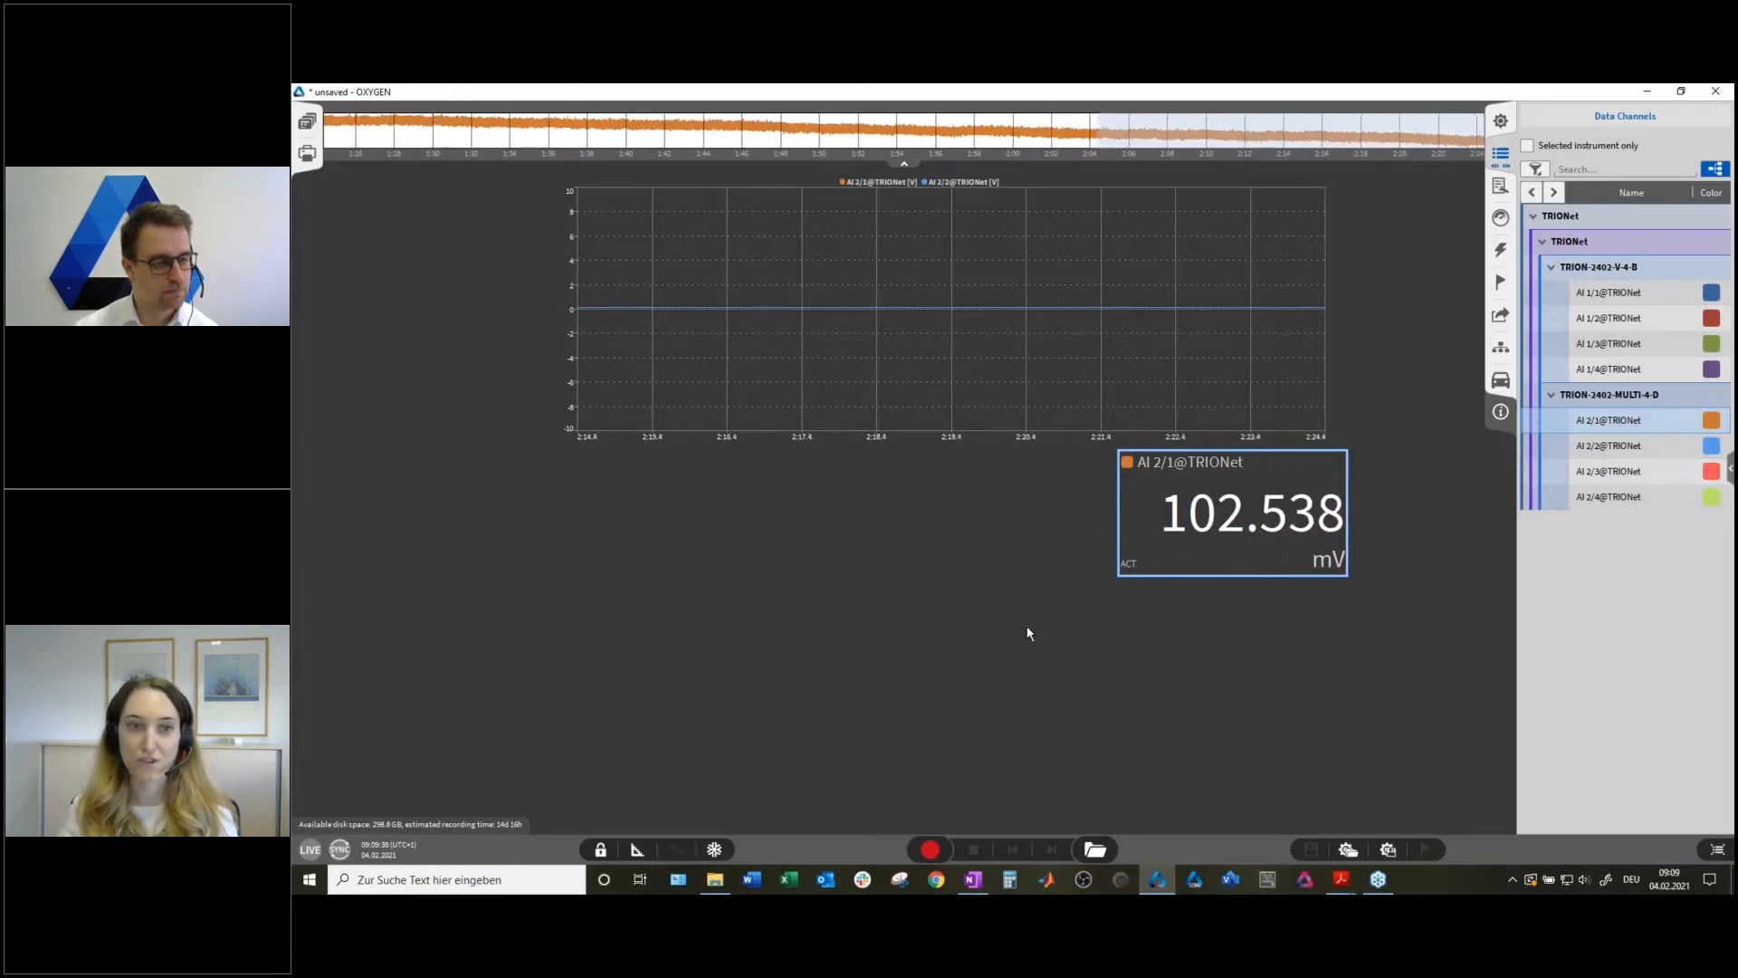
click(637, 848)
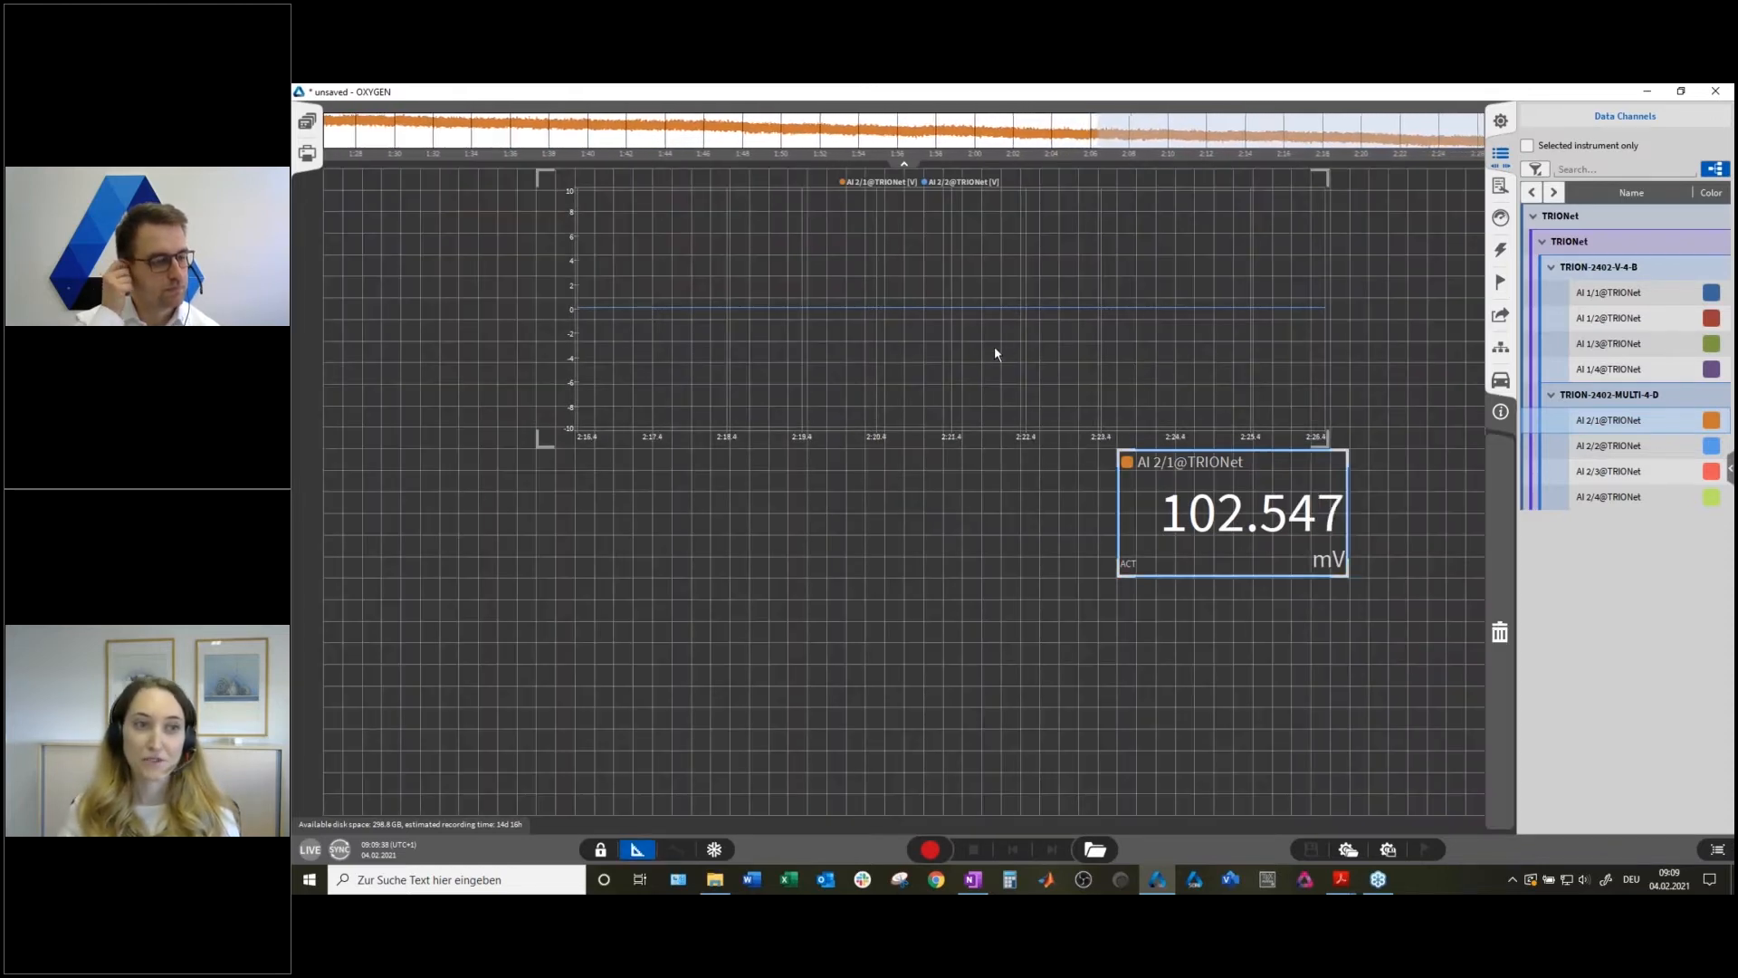
drag(1264, 544, 1329, 684)
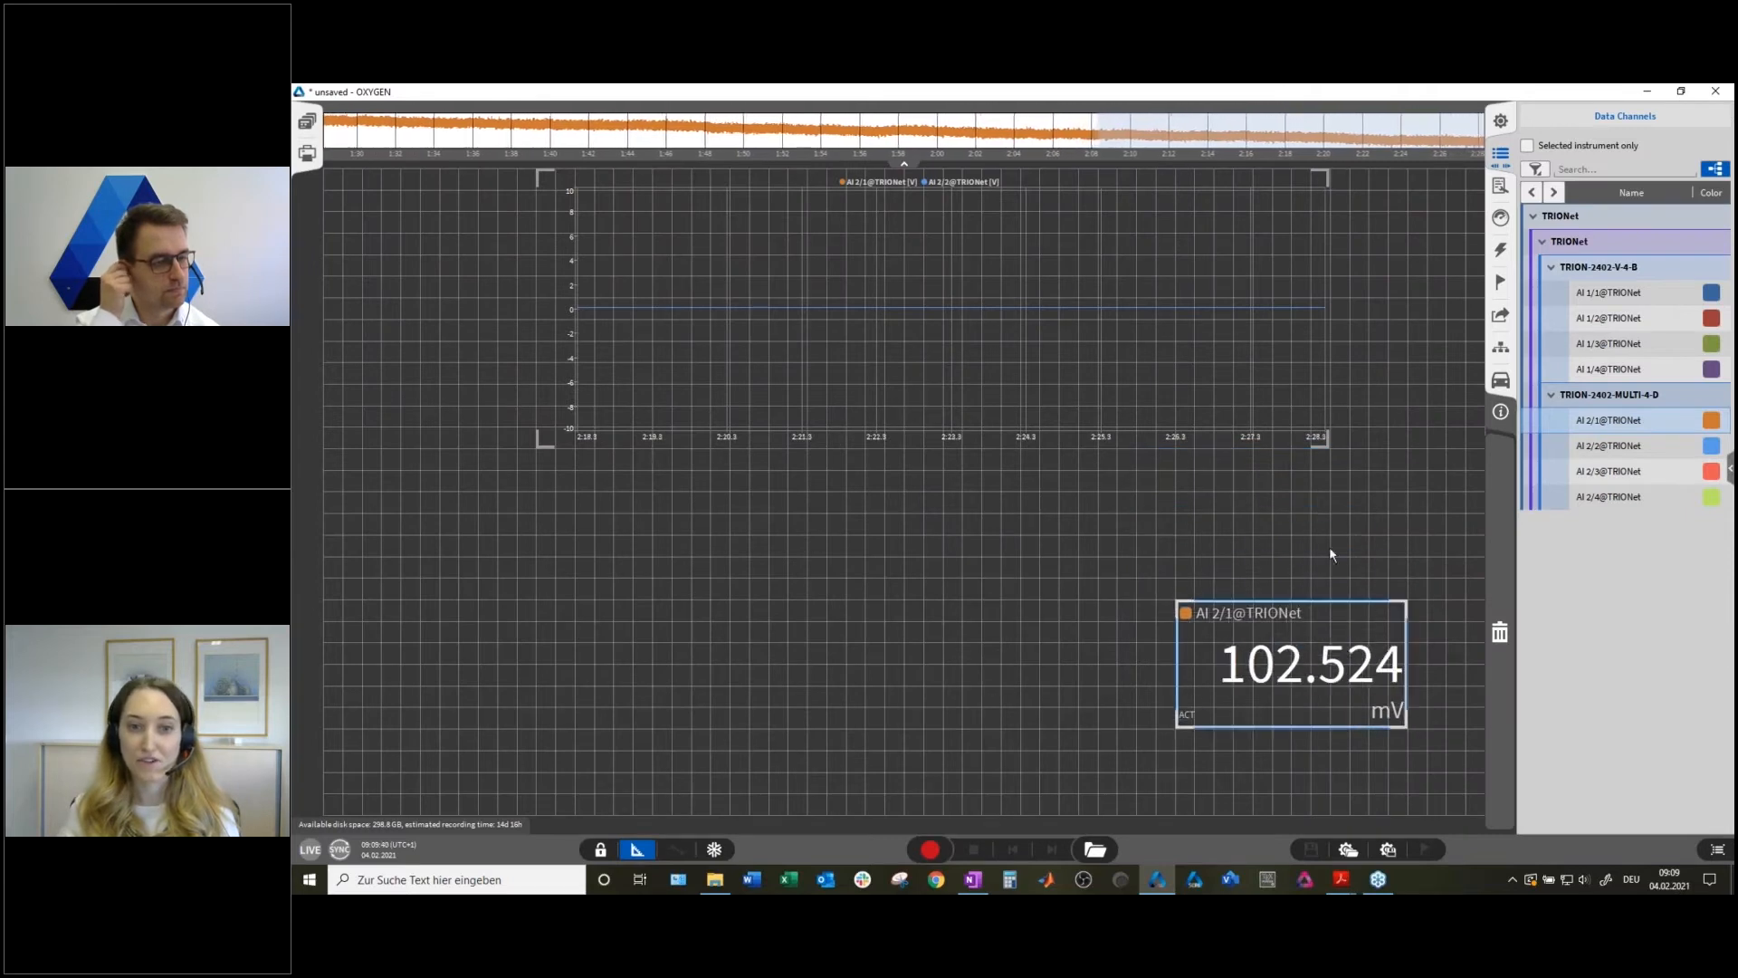
drag(1328, 452, 1354, 476)
drag(1306, 632, 1286, 568)
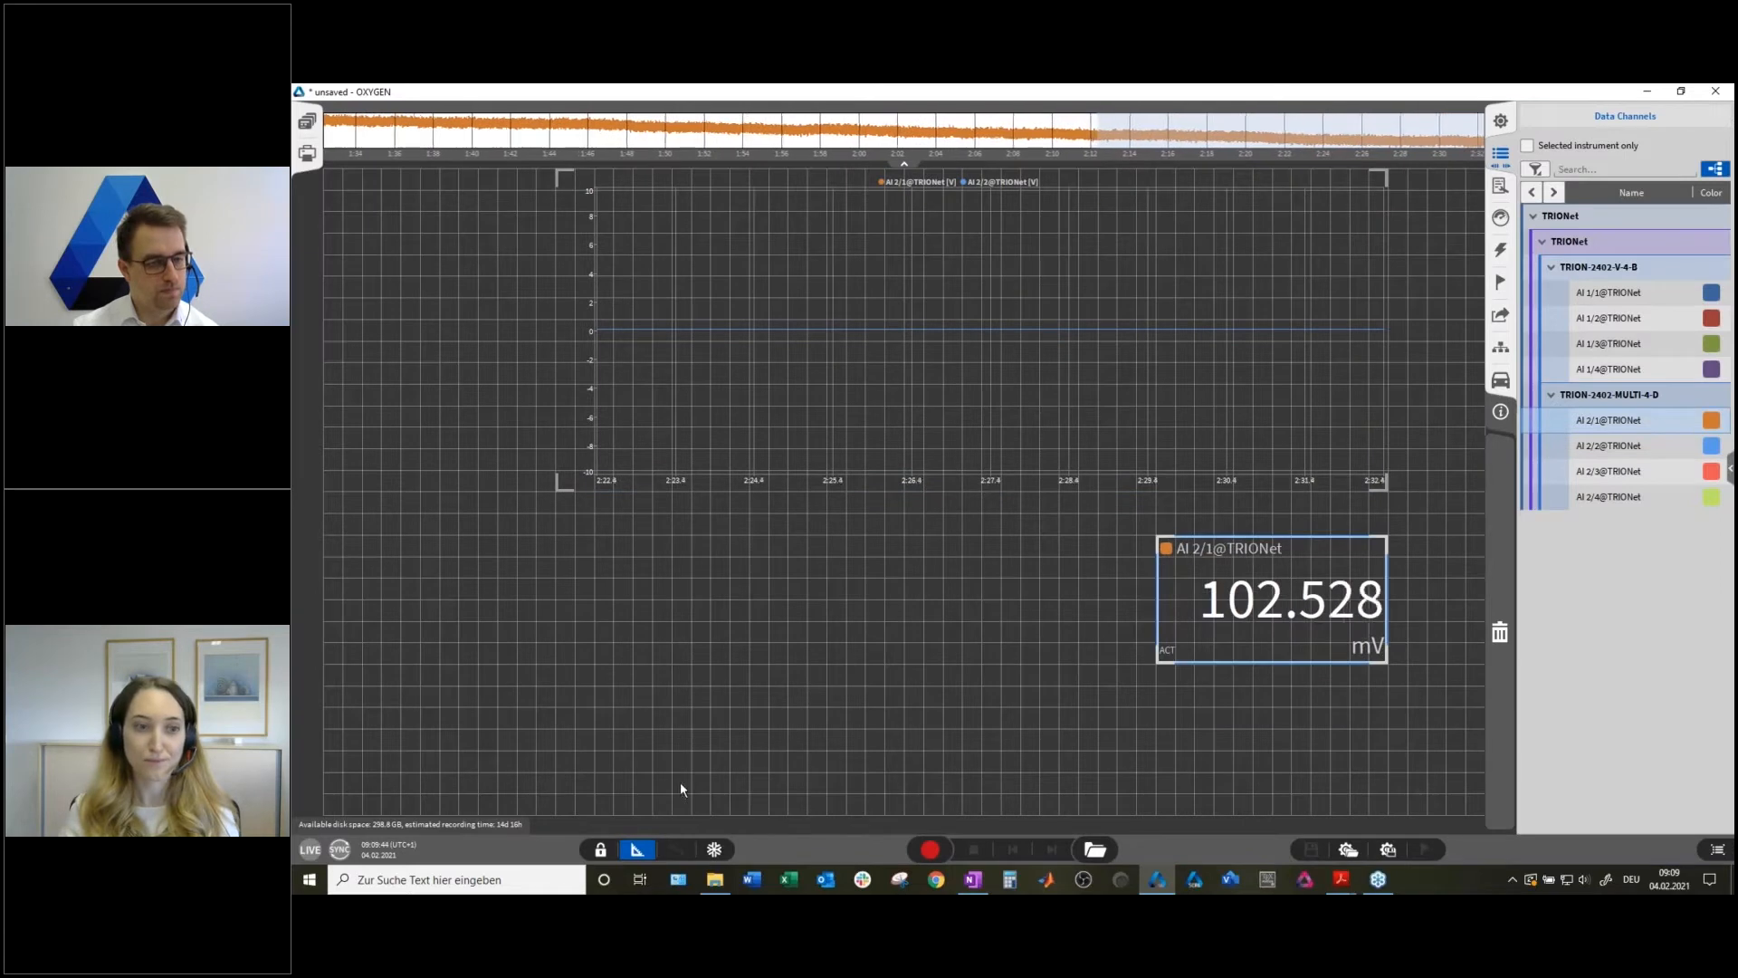
click(638, 849)
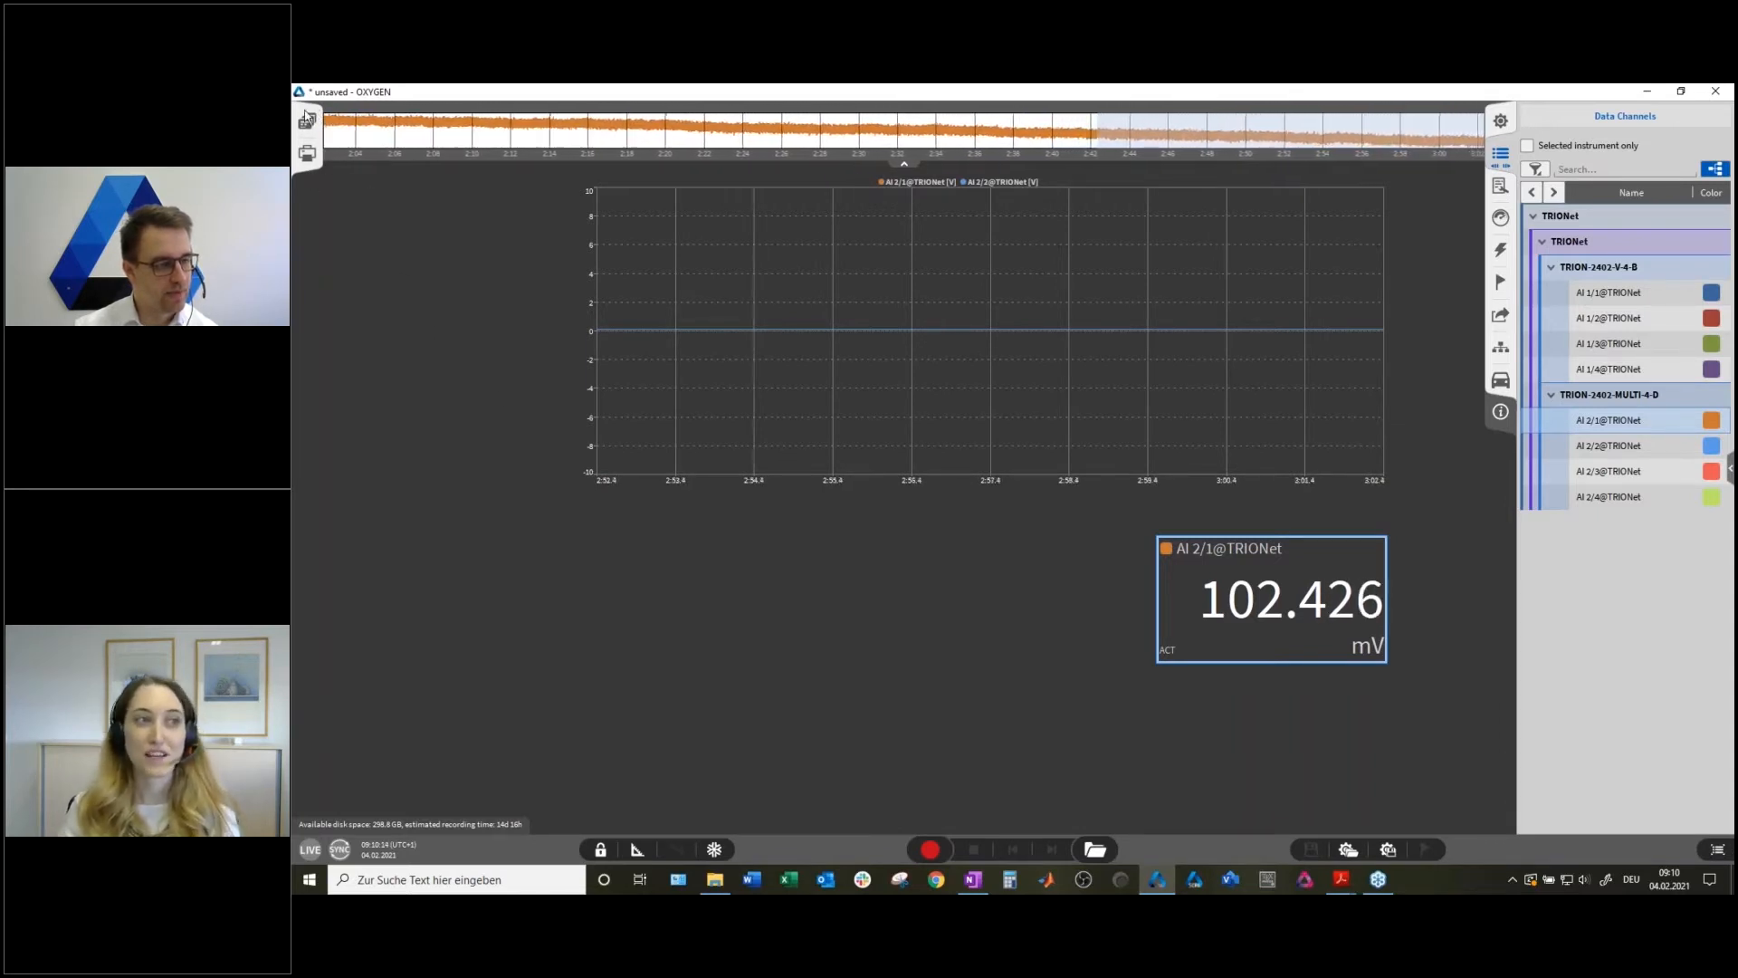
Add an empty second measurement screen and duplicate the first screen as a third one.
click(306, 122)
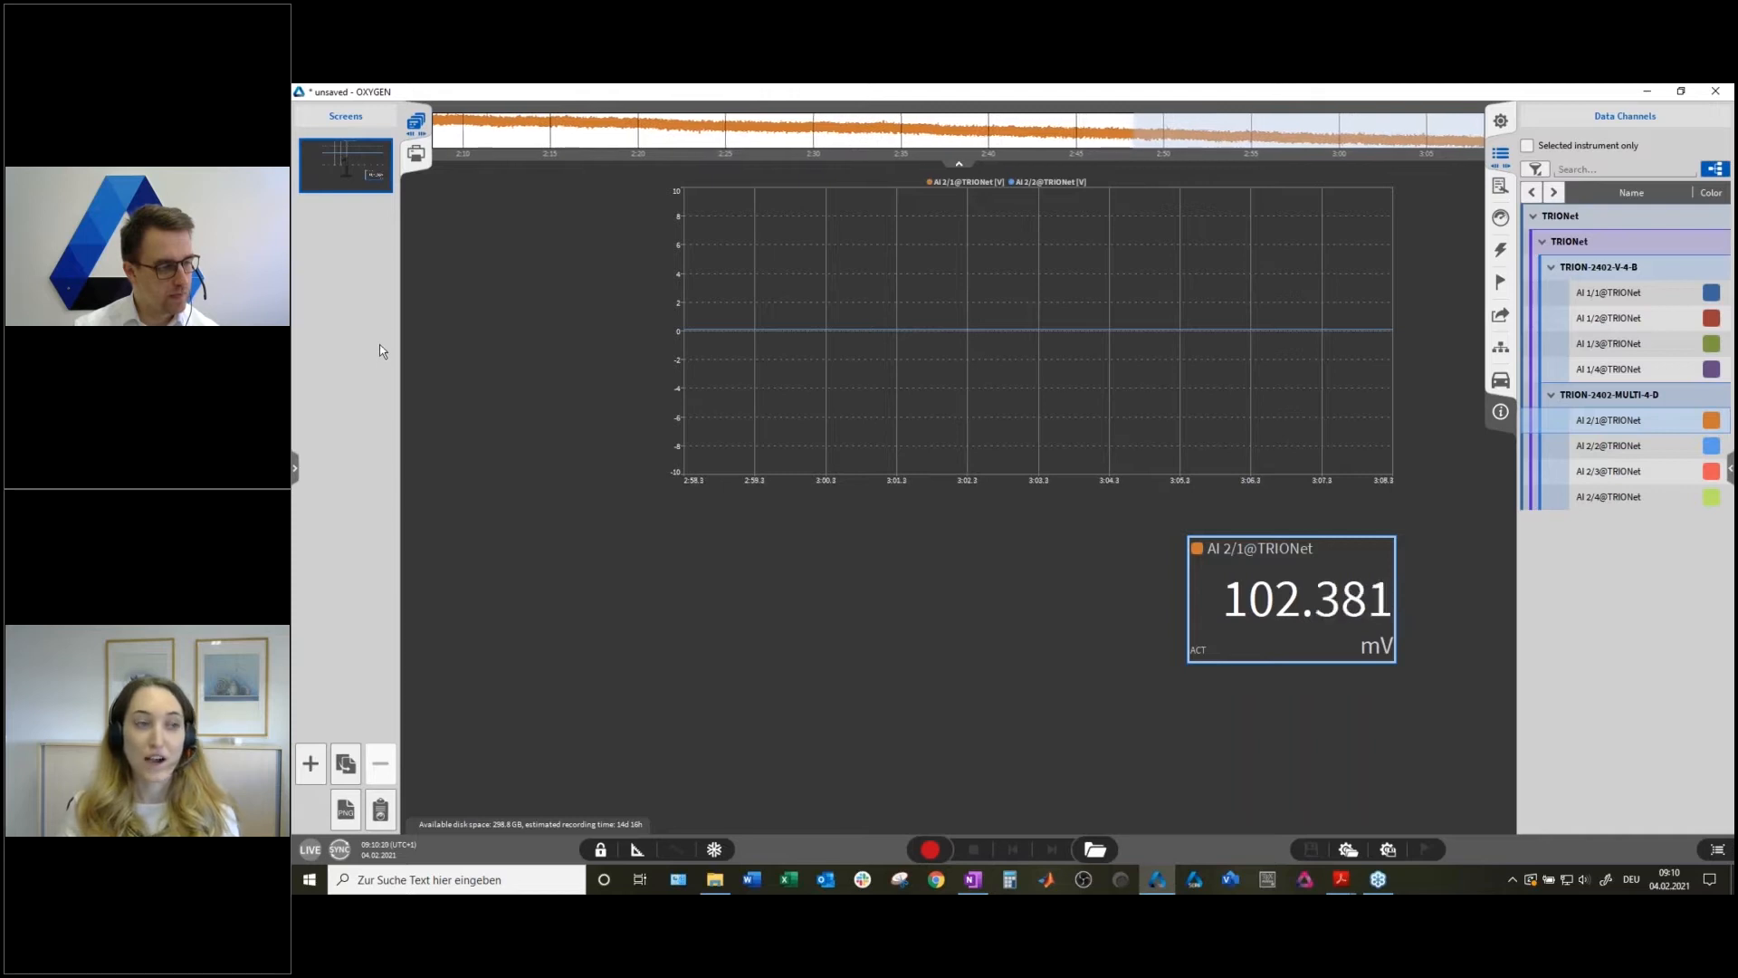
click(317, 763)
click(346, 165)
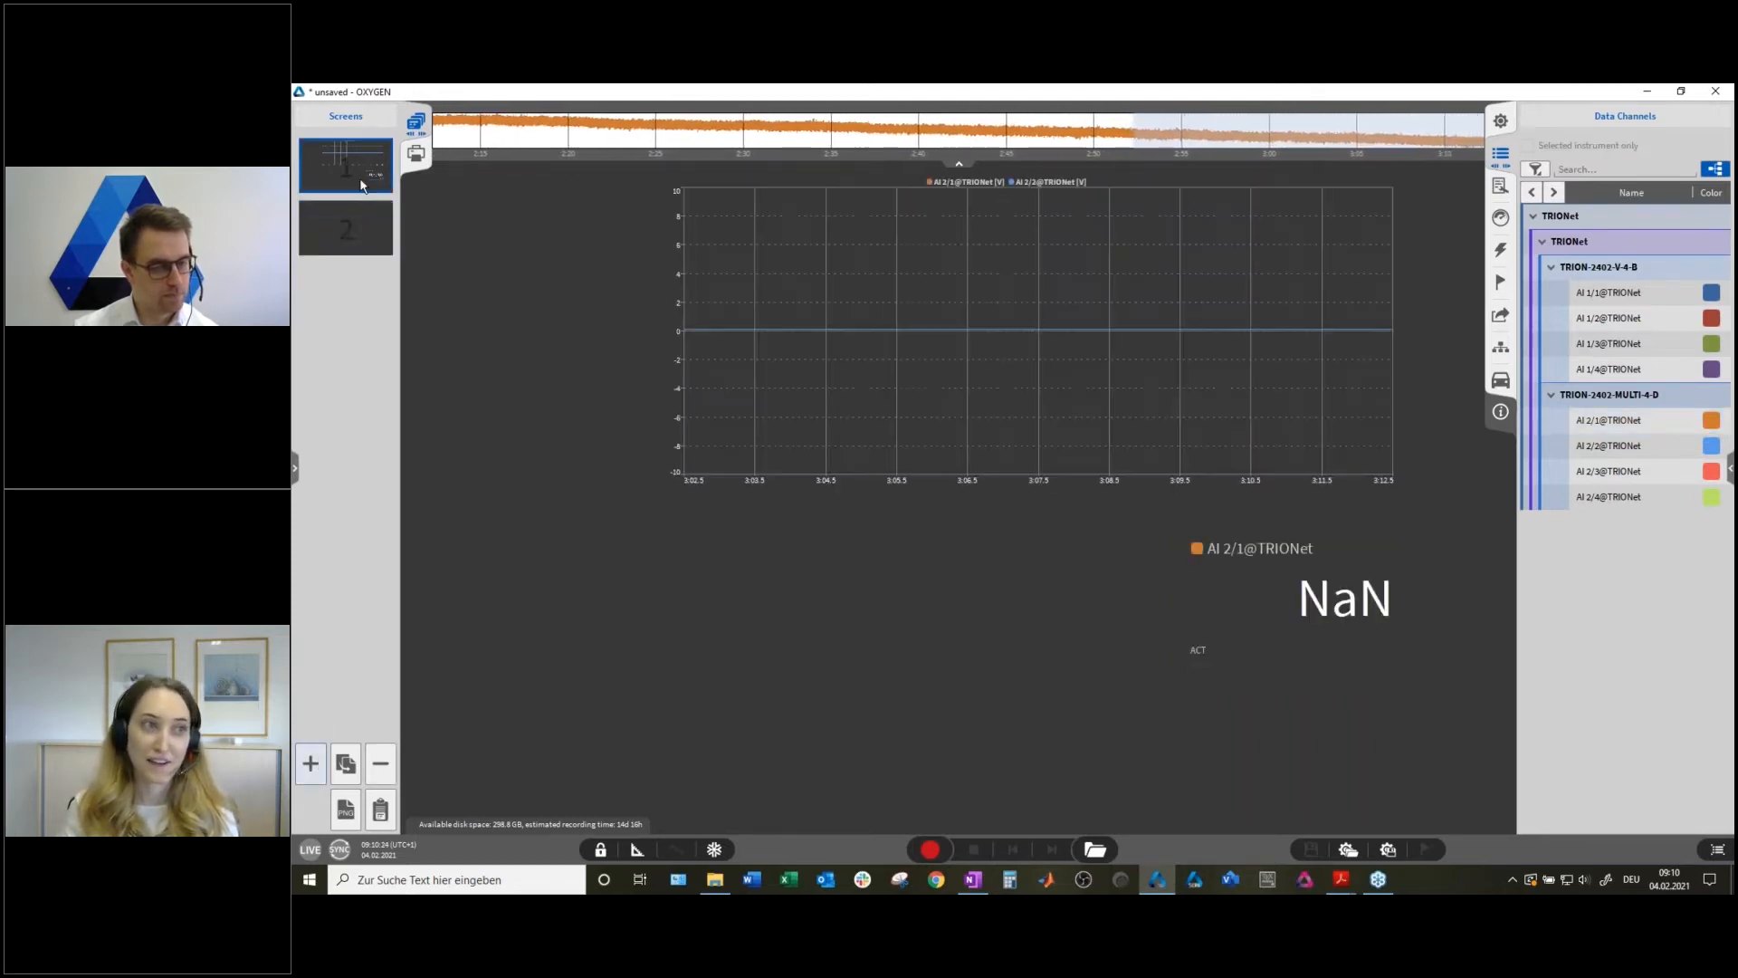
click(346, 765)
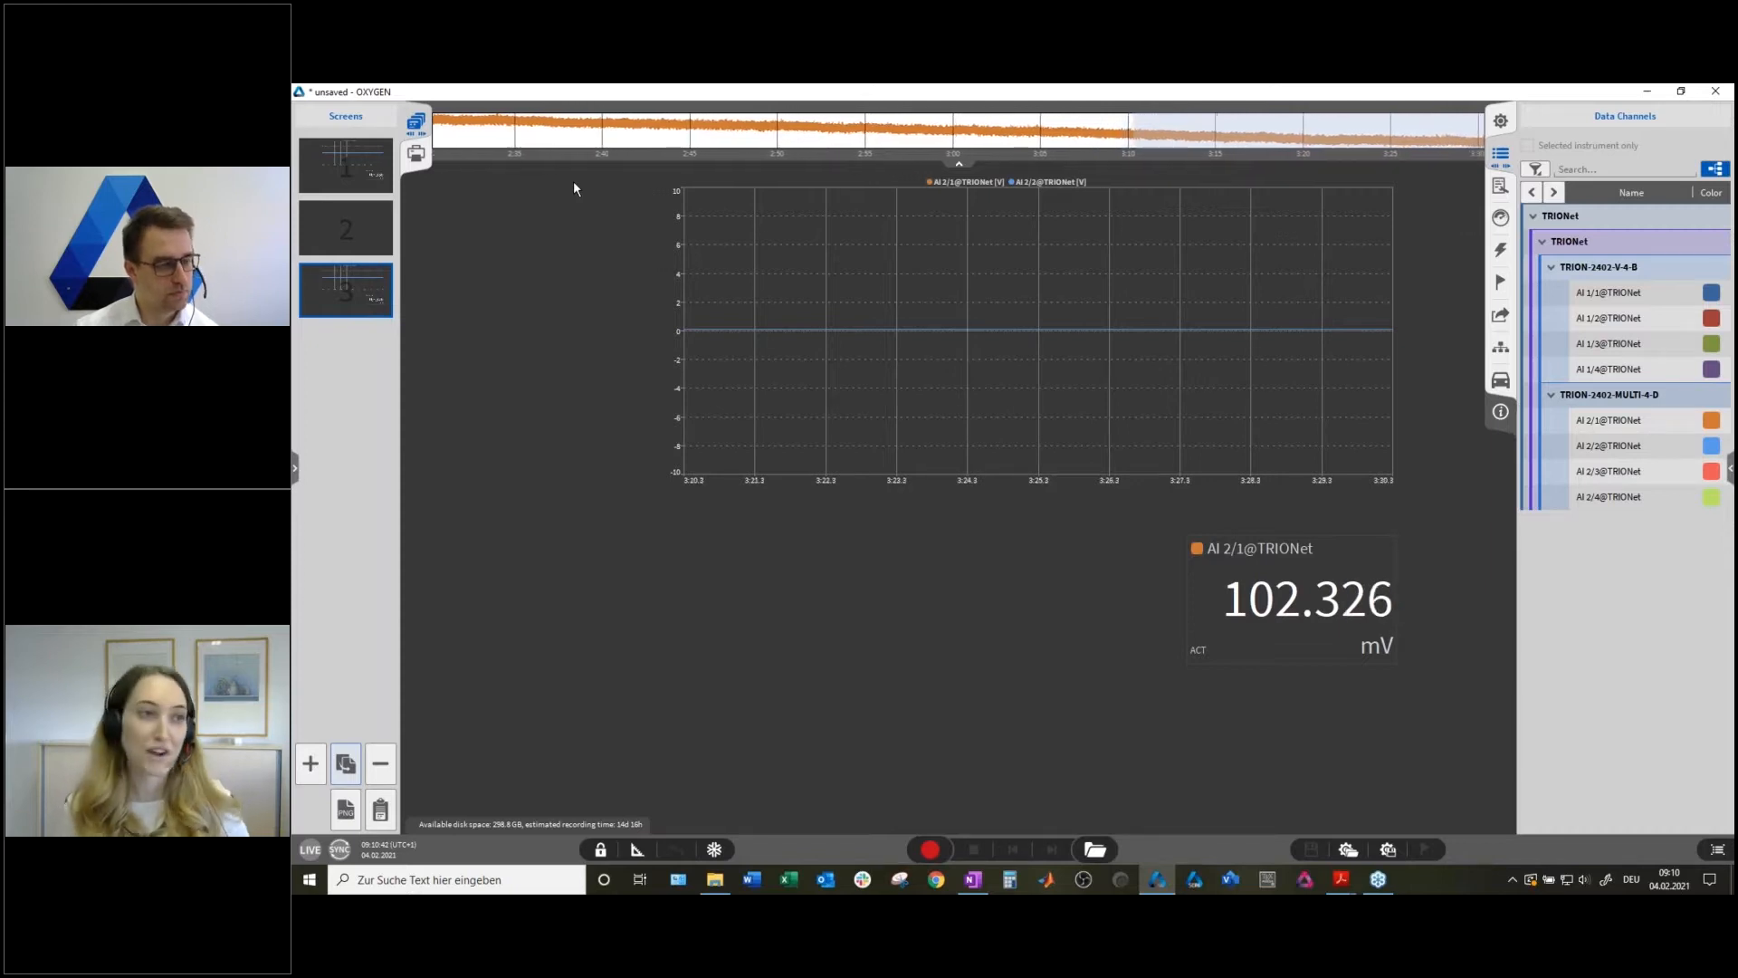
Shrink the OXYGEN window and detach screen 3 into its own window beside it on the desktop.
drag(537, 102, 860, 115)
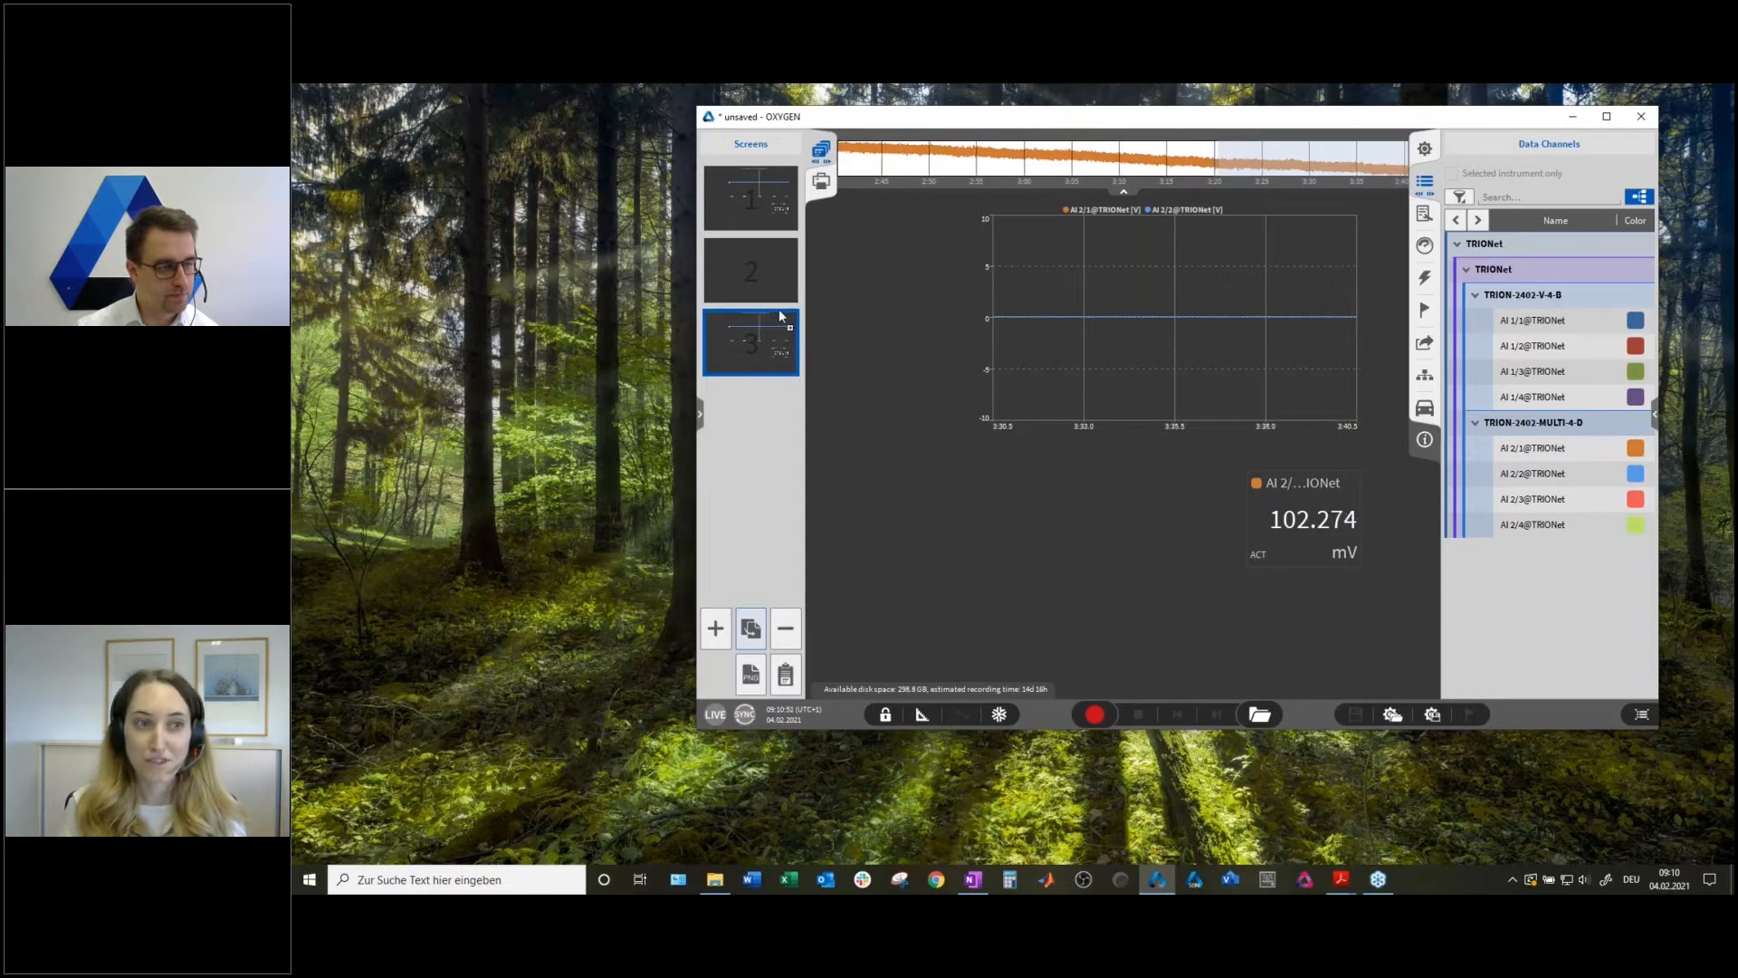
drag(750, 335, 454, 195)
drag(572, 315, 871, 494)
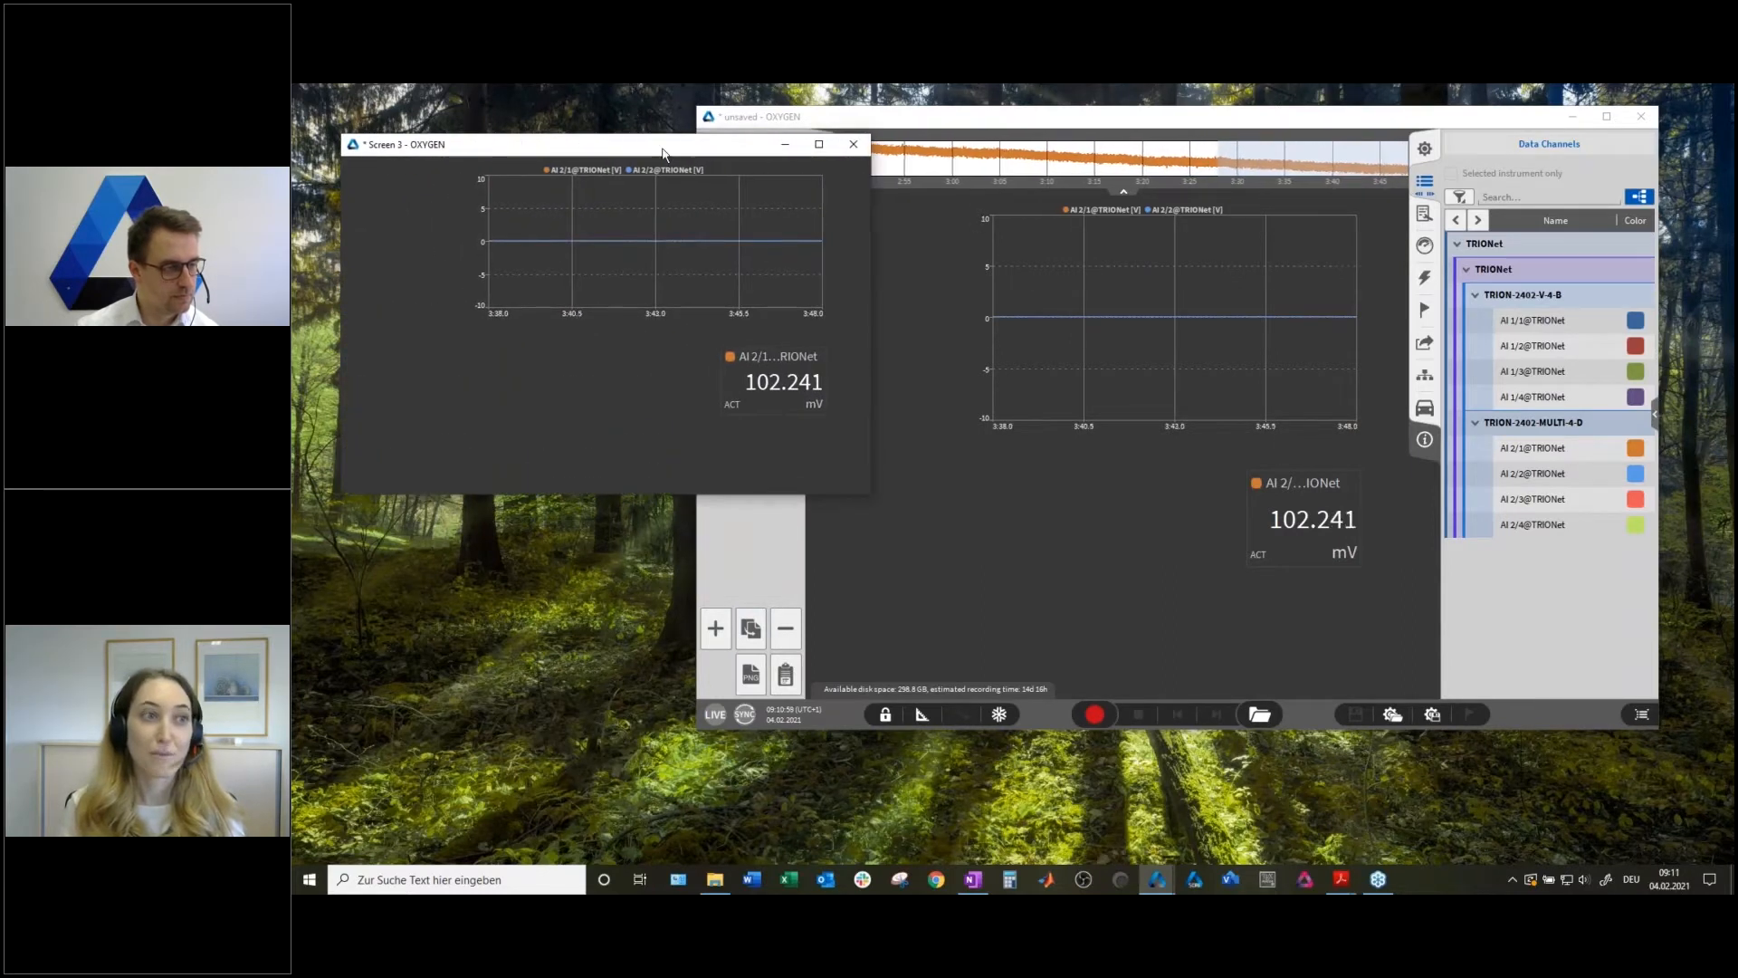
drag(662, 149, 635, 142)
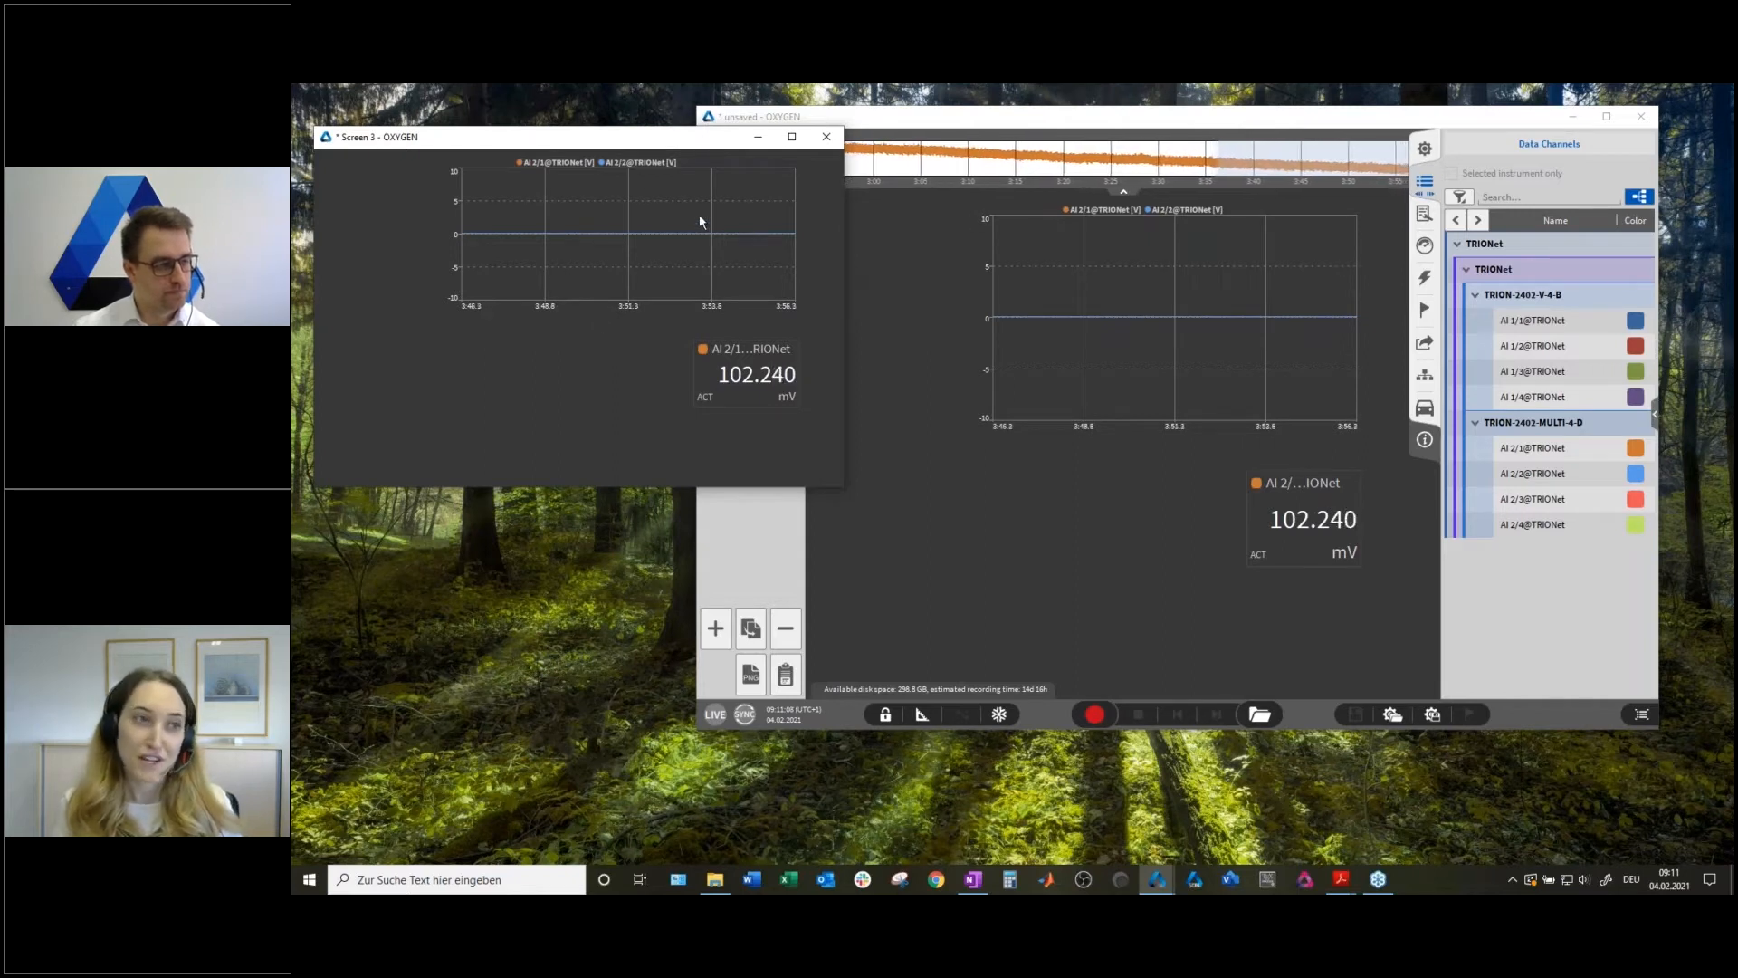
In design mode on screen 3, move the digital meter under the recorder's lower-left corner, shift the recorder left, and leave design mode.
drag(1104, 126, 1132, 139)
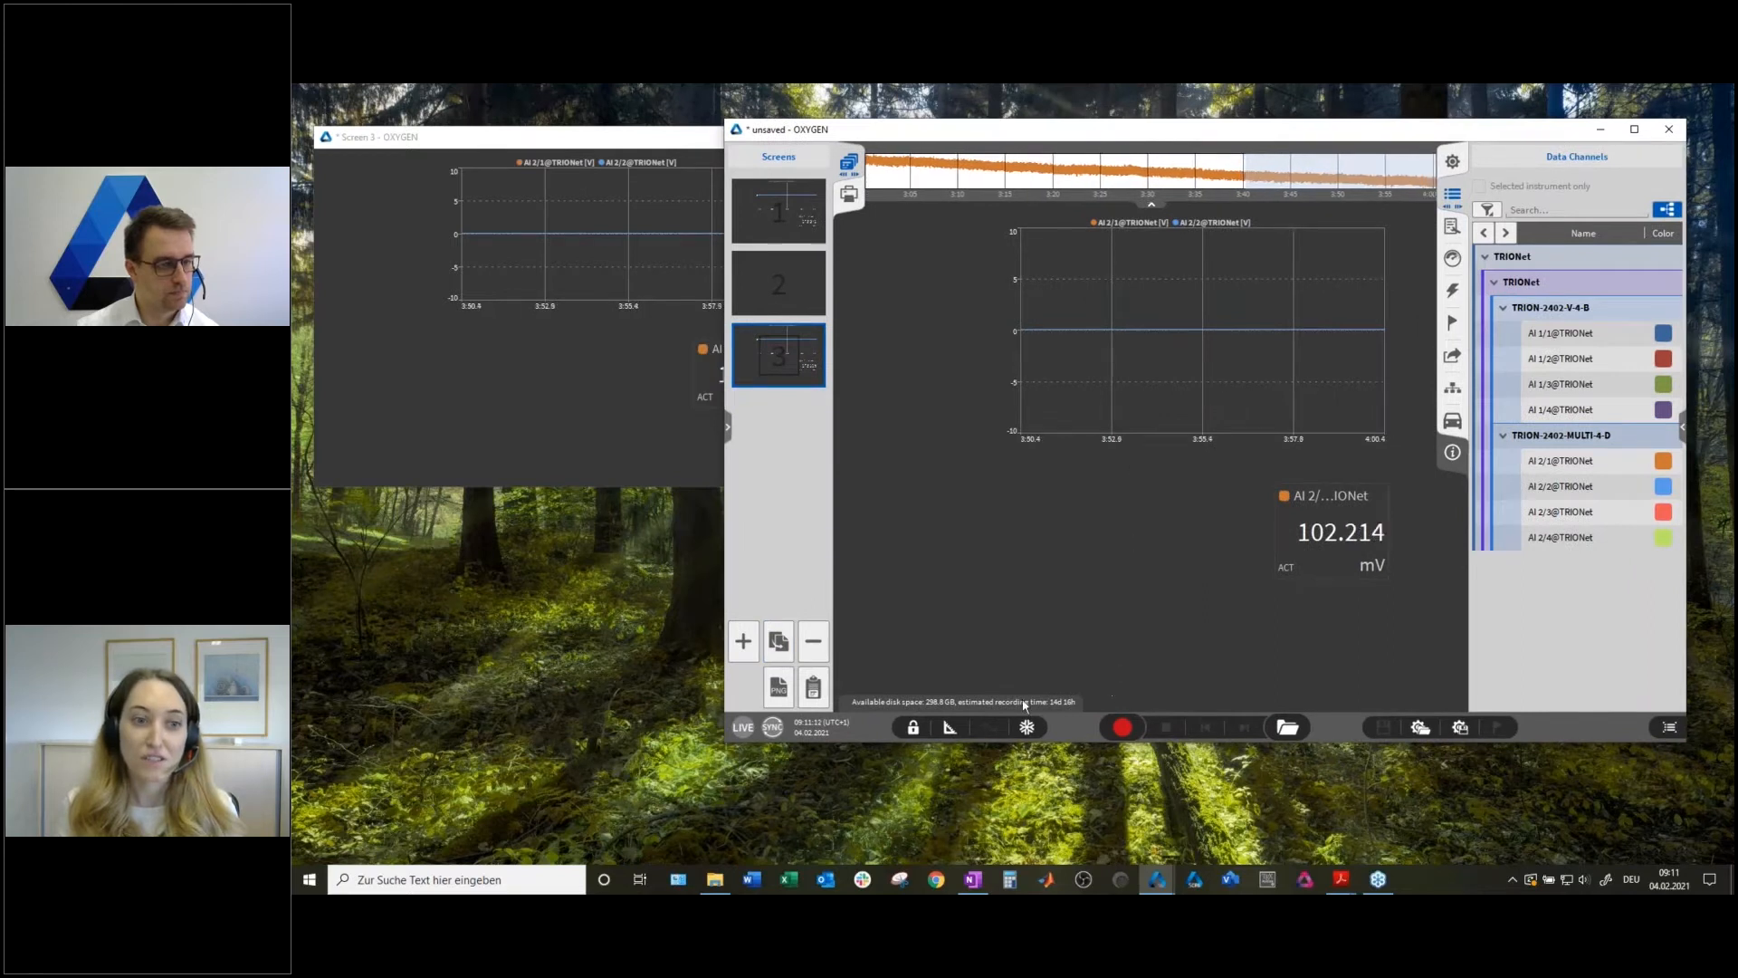
click(951, 727)
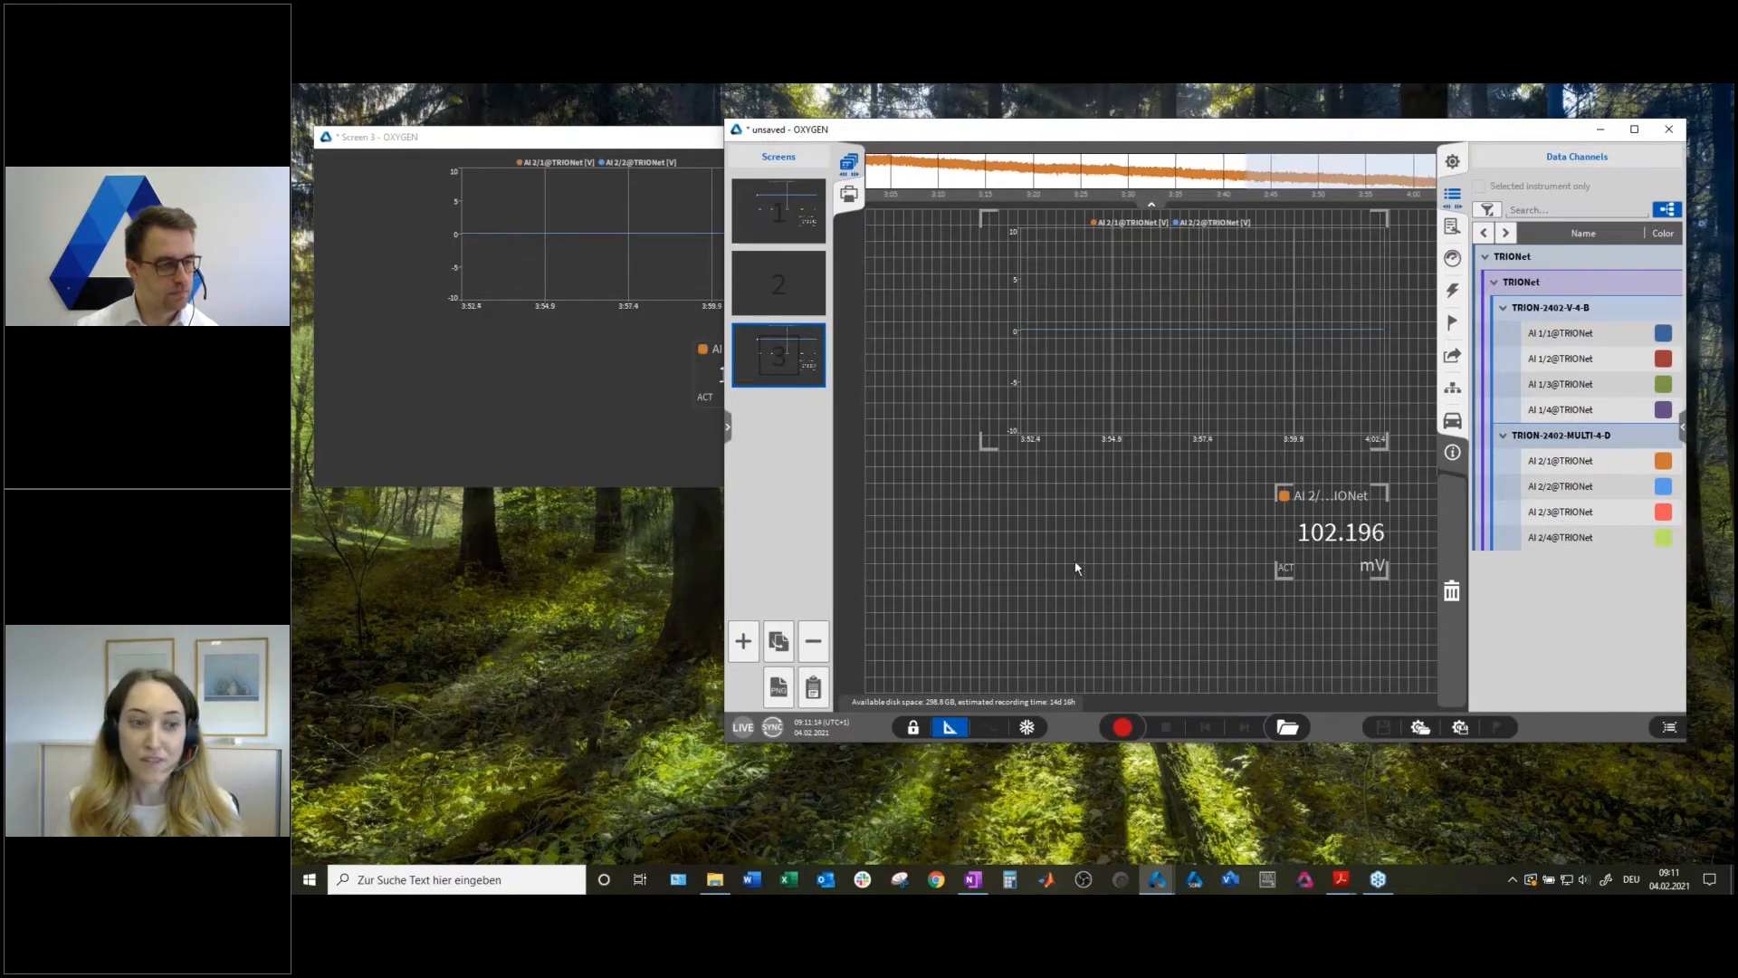
drag(1285, 540, 934, 512)
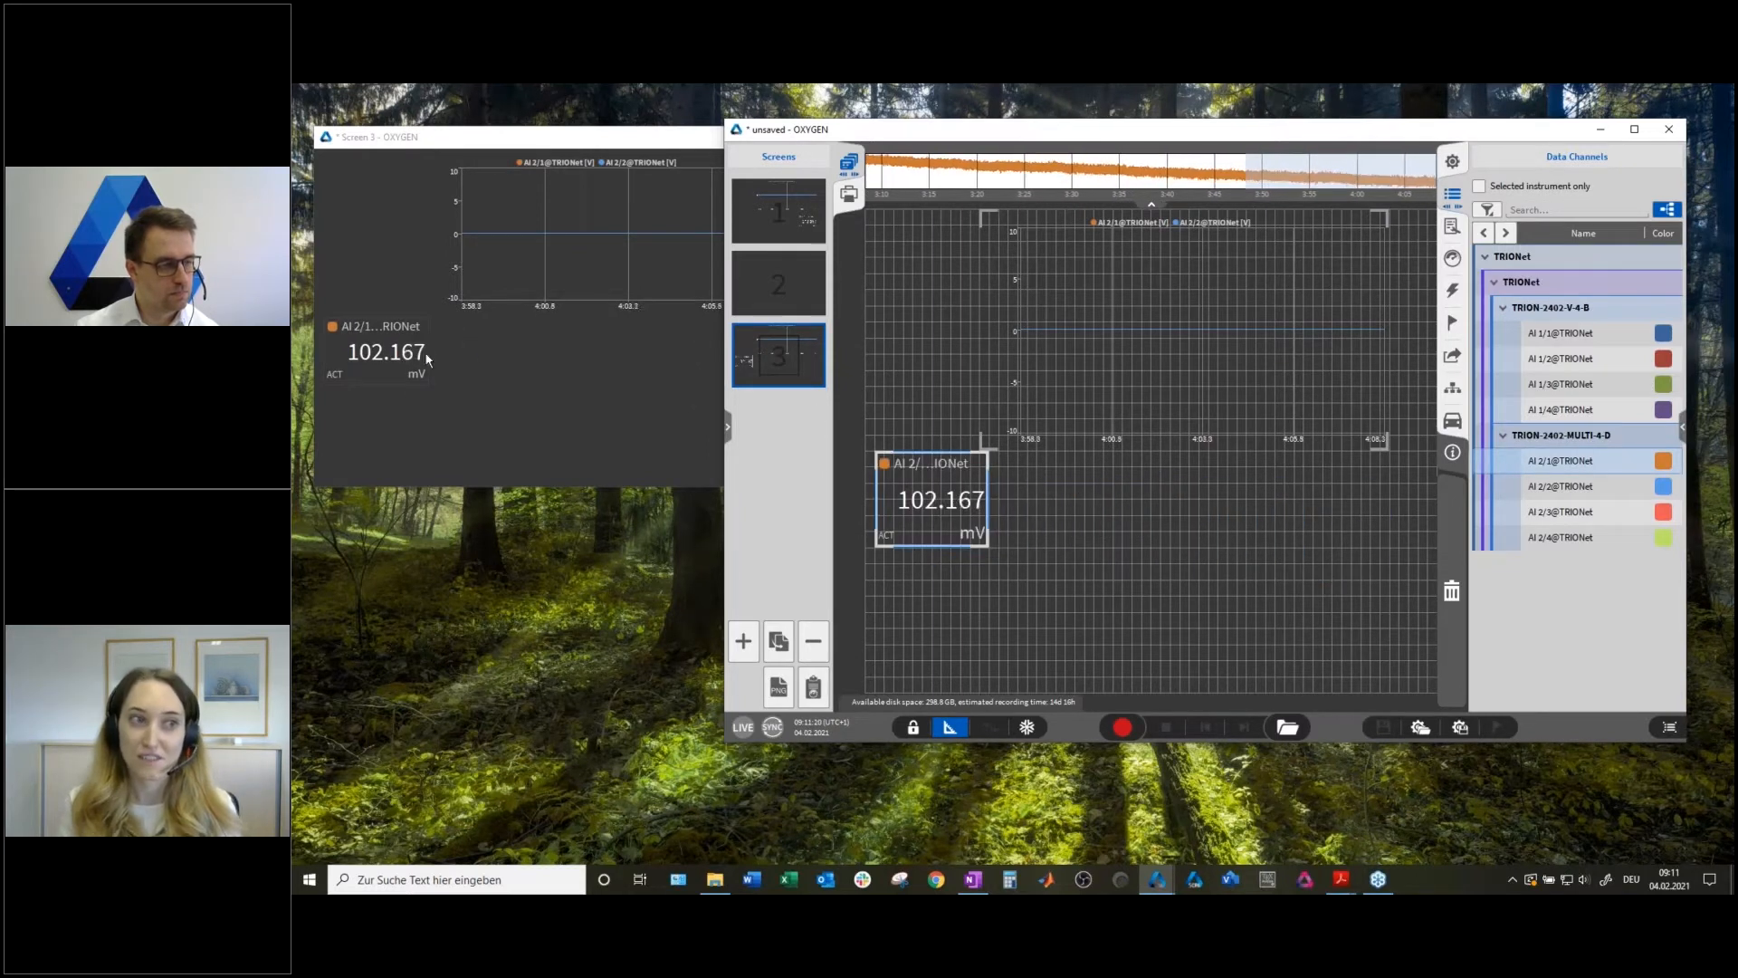
drag(1204, 344, 1132, 362)
drag(949, 511, 967, 509)
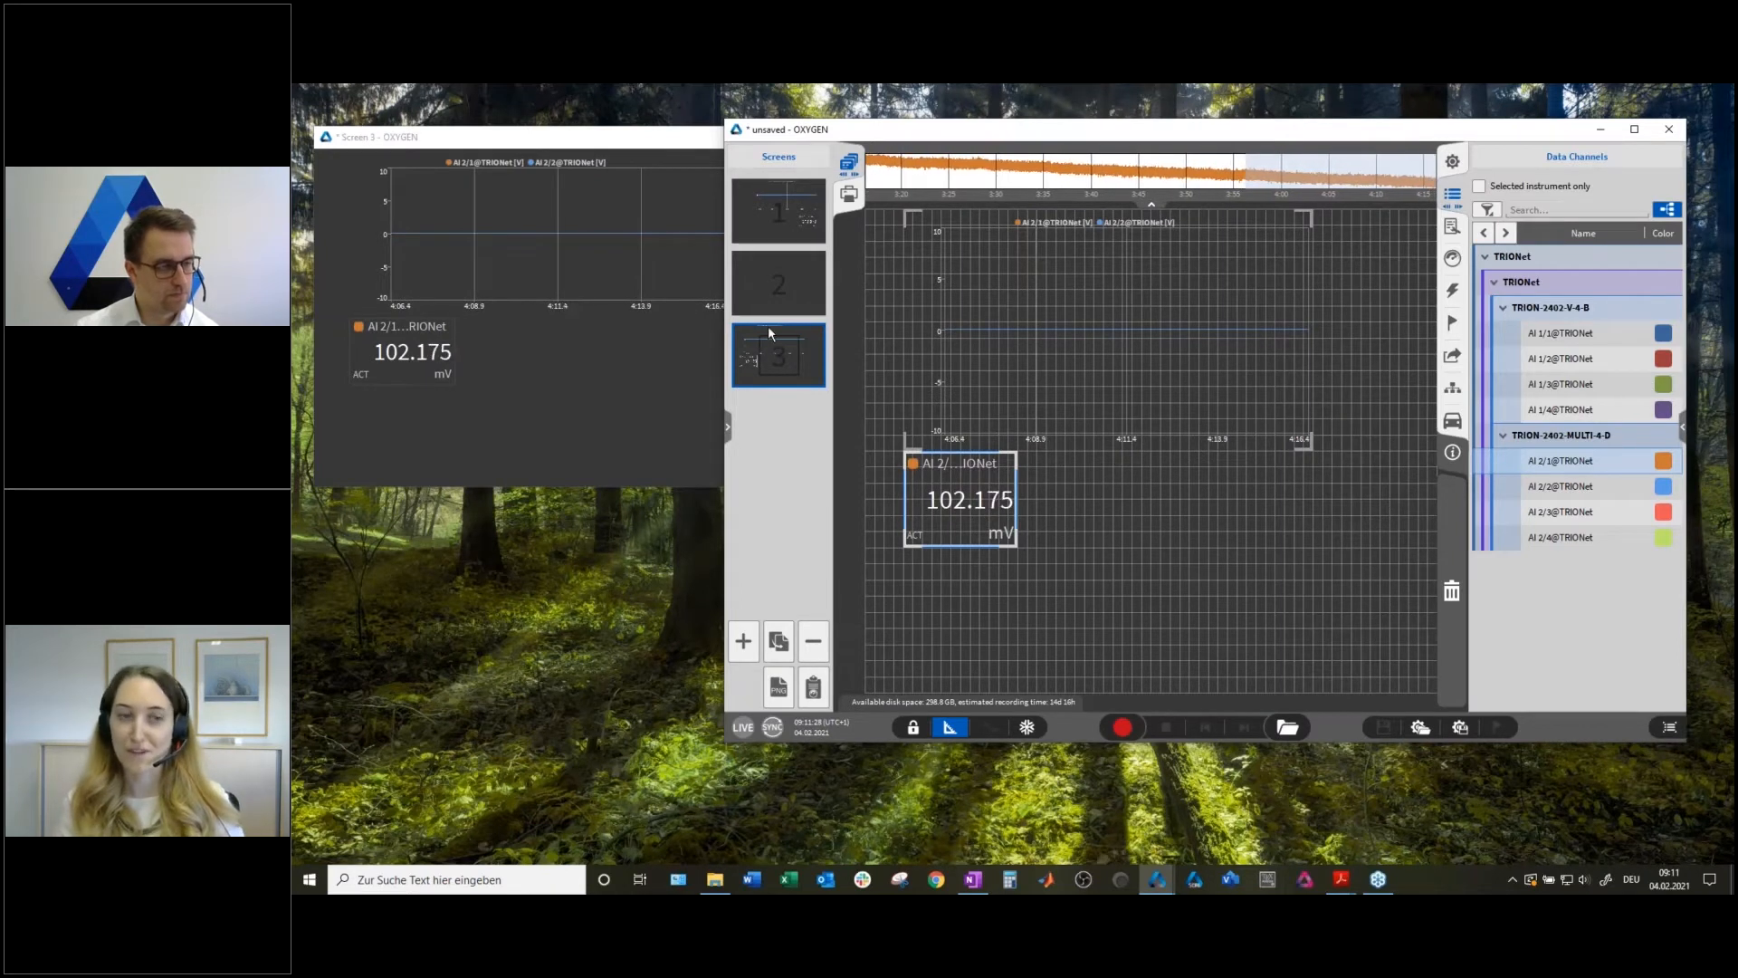
click(961, 726)
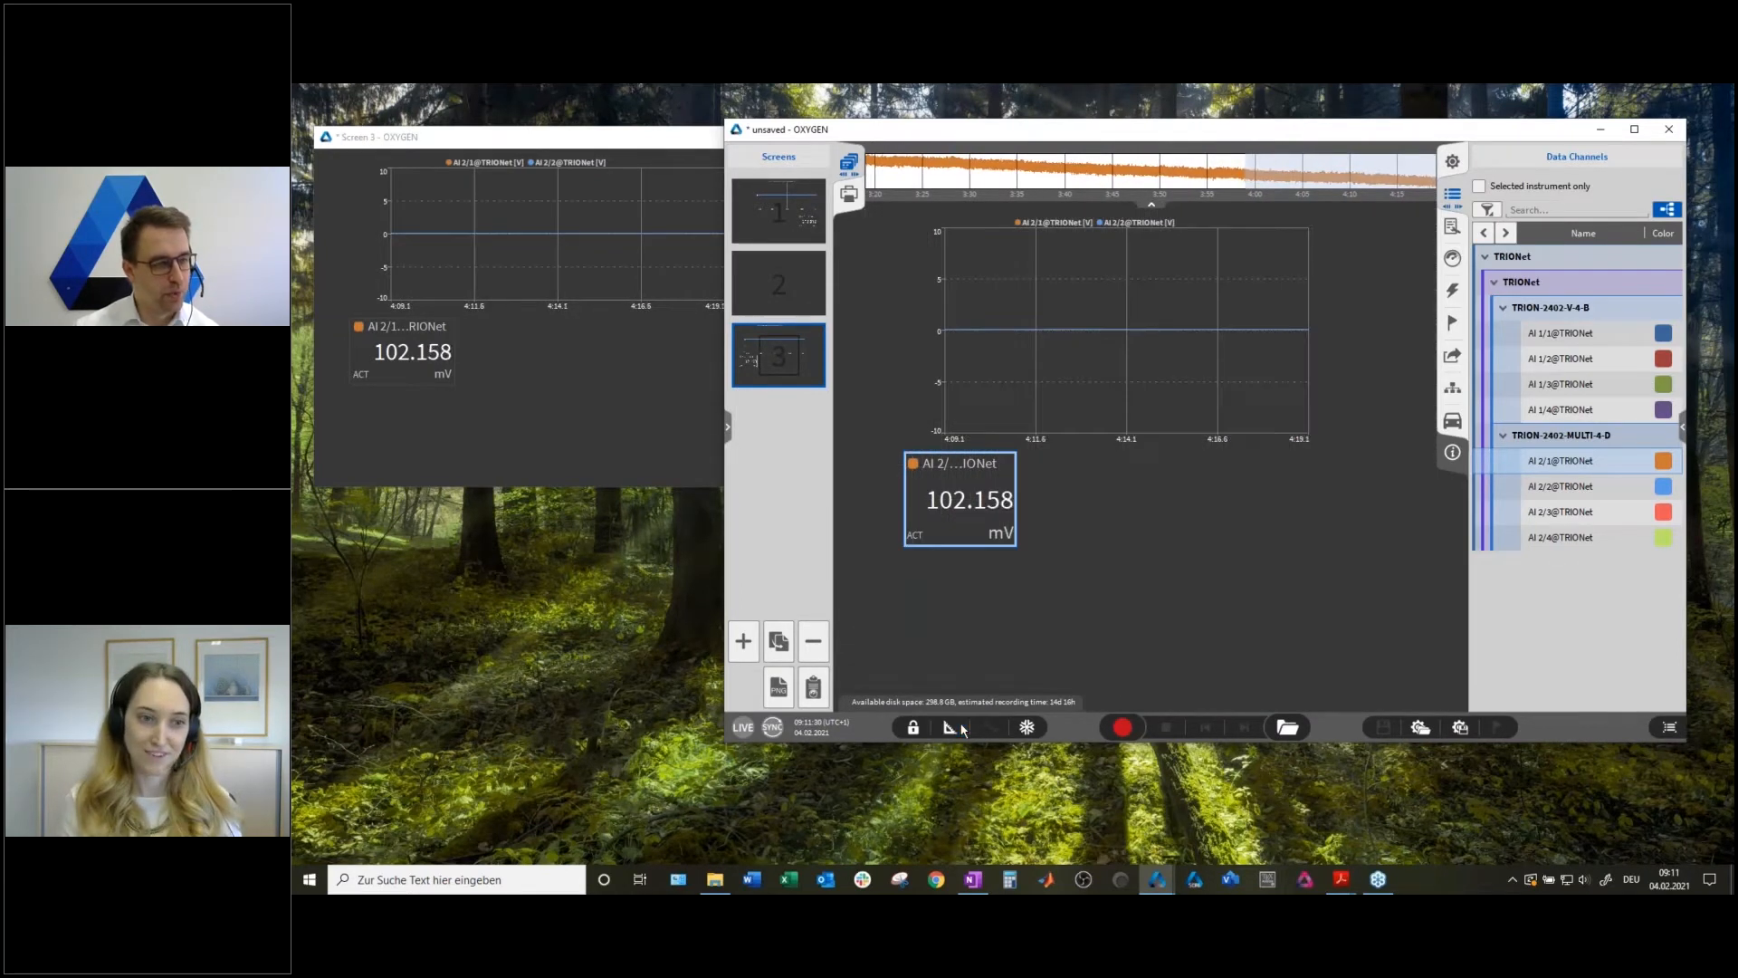
Close the detached screen 3 window and maximize the main OXYGEN window.
click(722, 197)
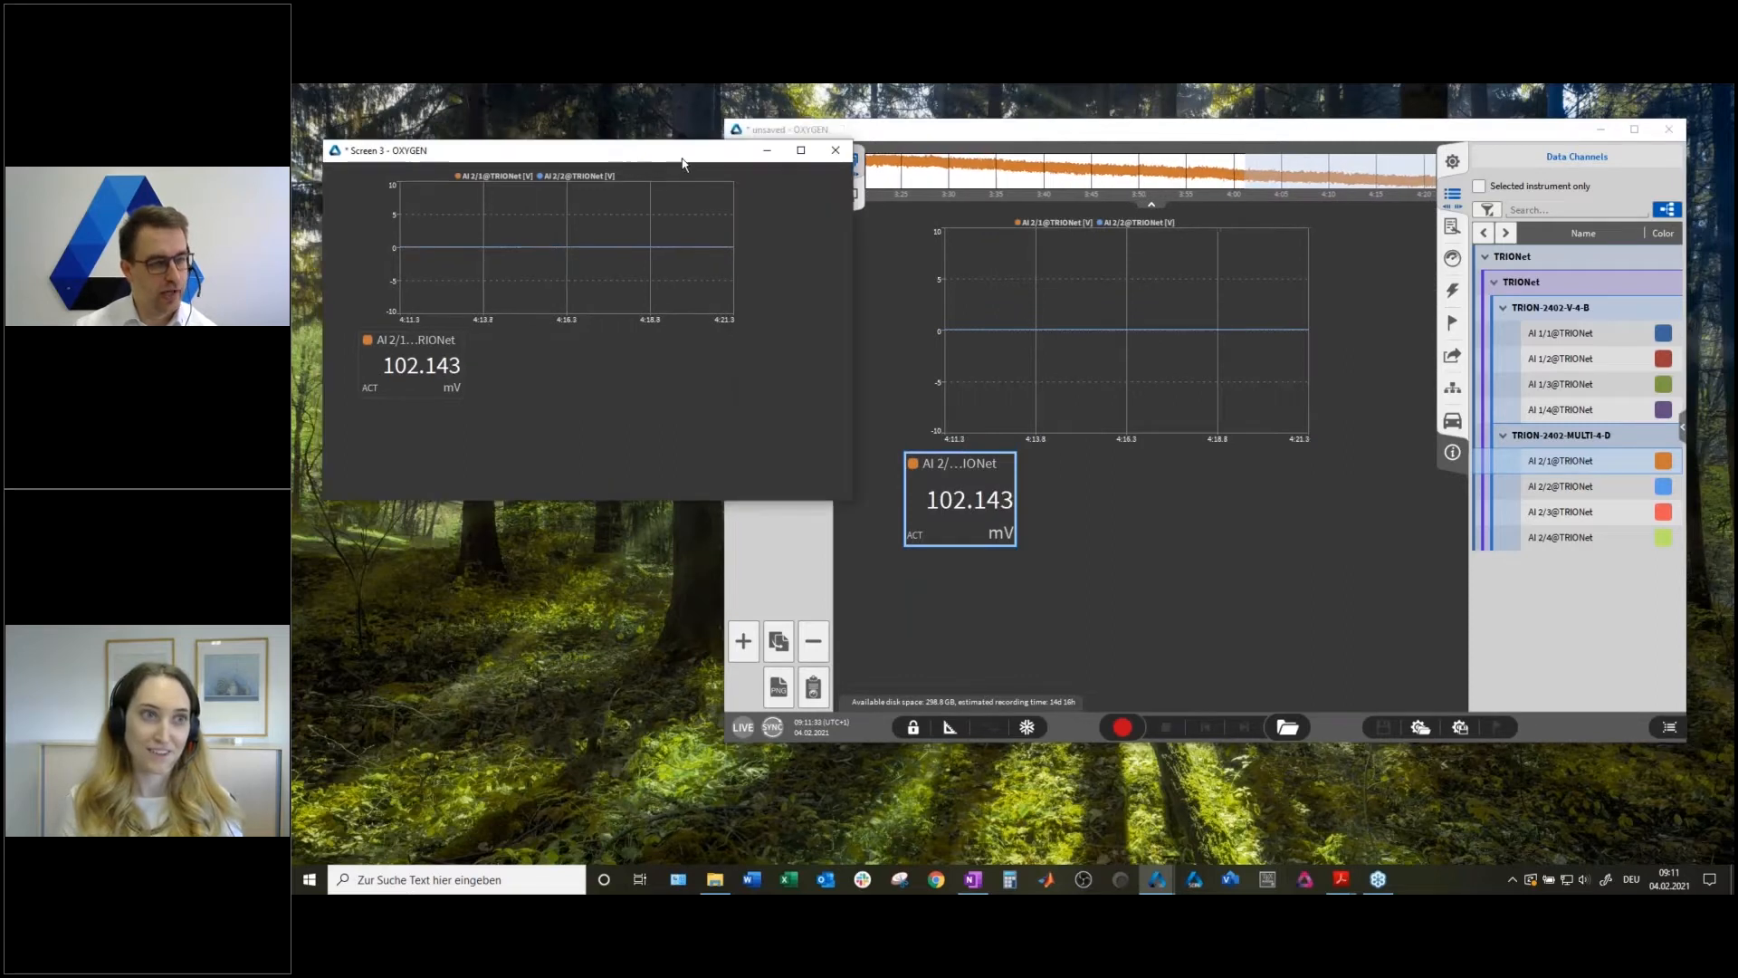
click(834, 156)
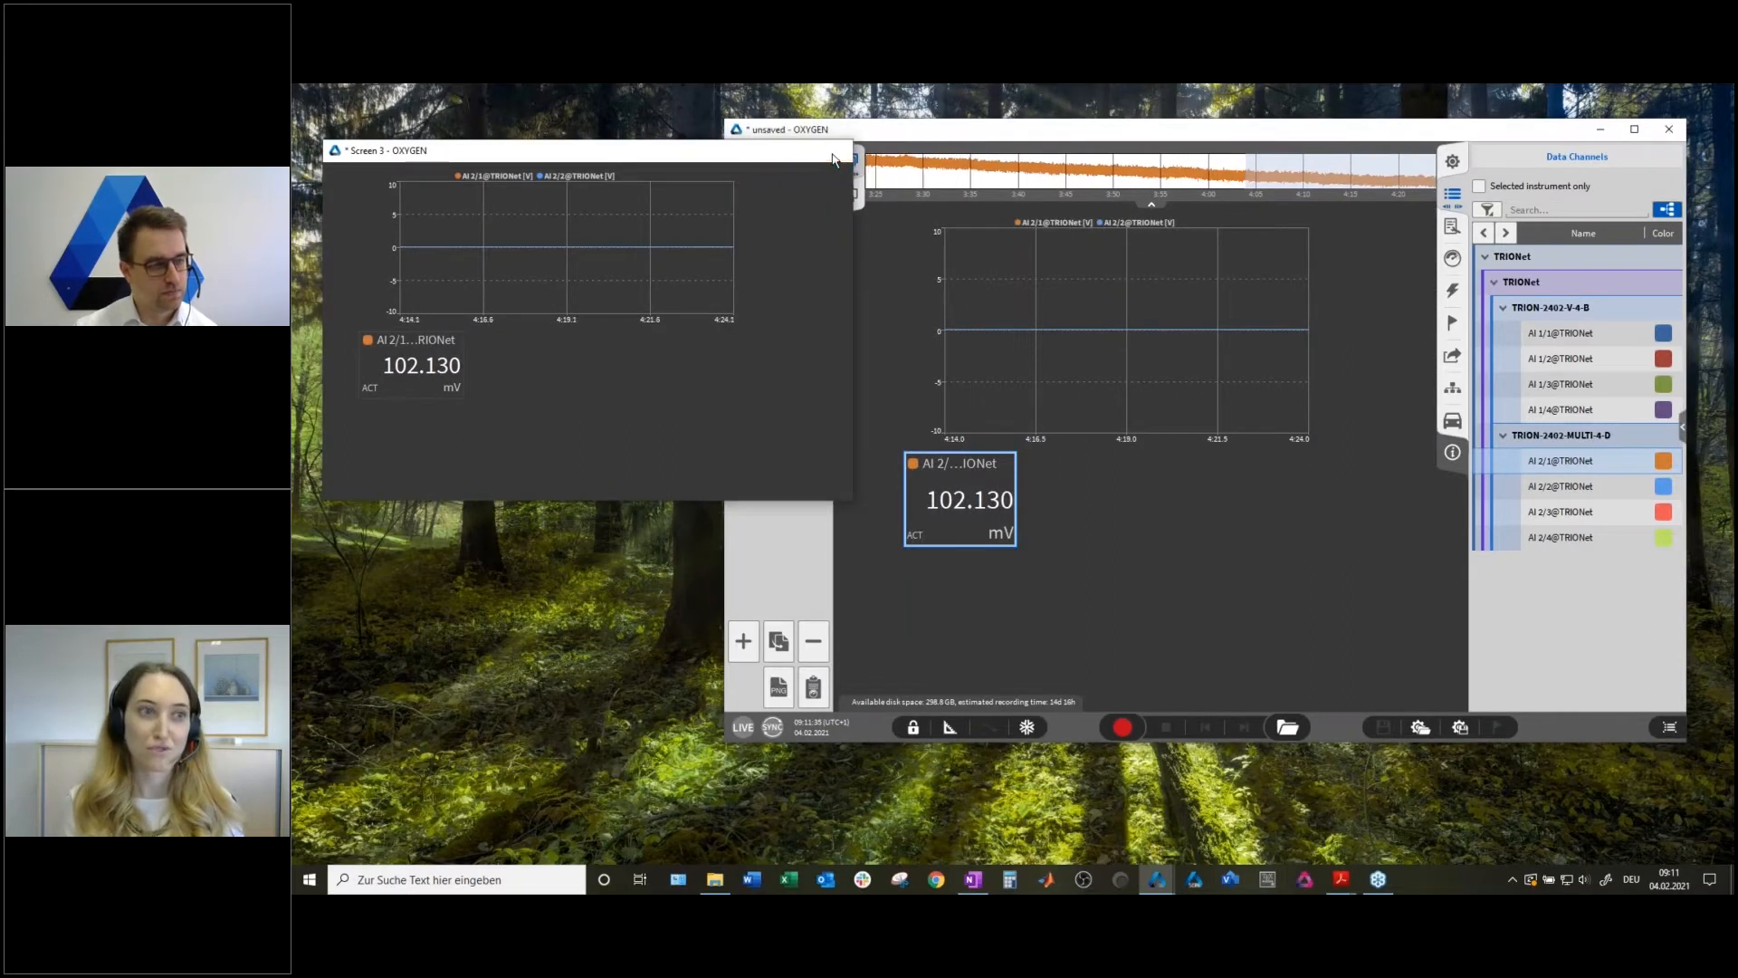
double_click(1171, 129)
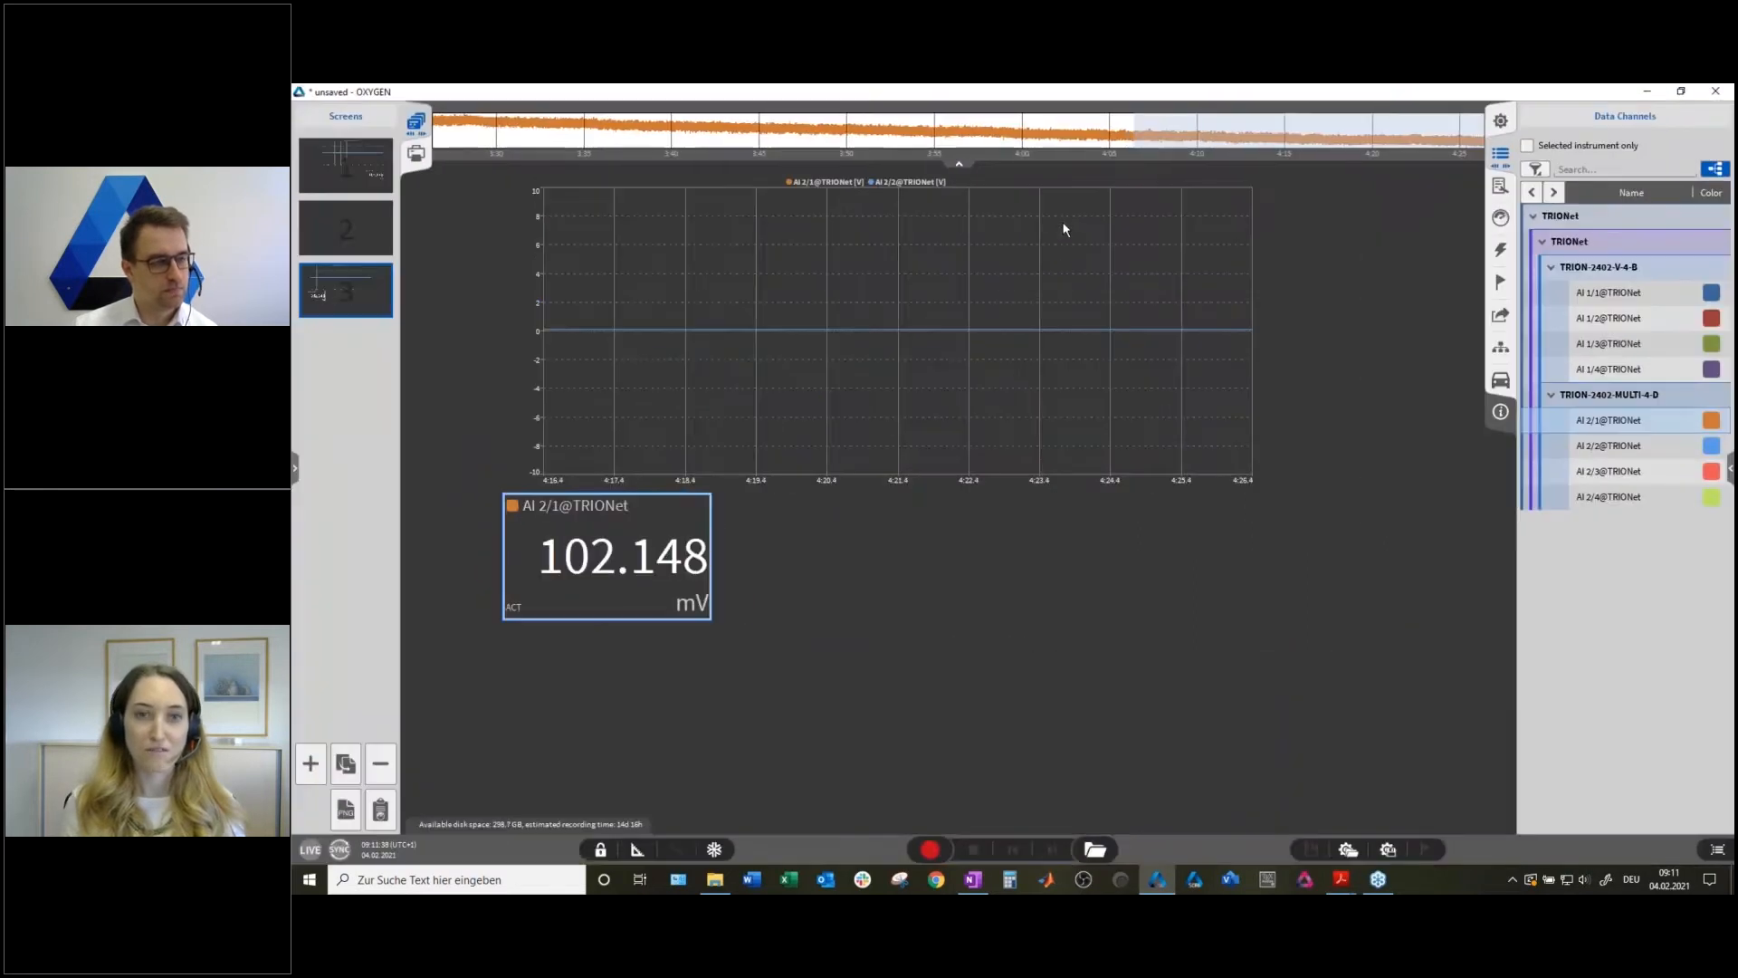
Hide the screens overview, open the channel list full screen, and collapse and re-expand the channels of the TRIONet modules.
click(415, 121)
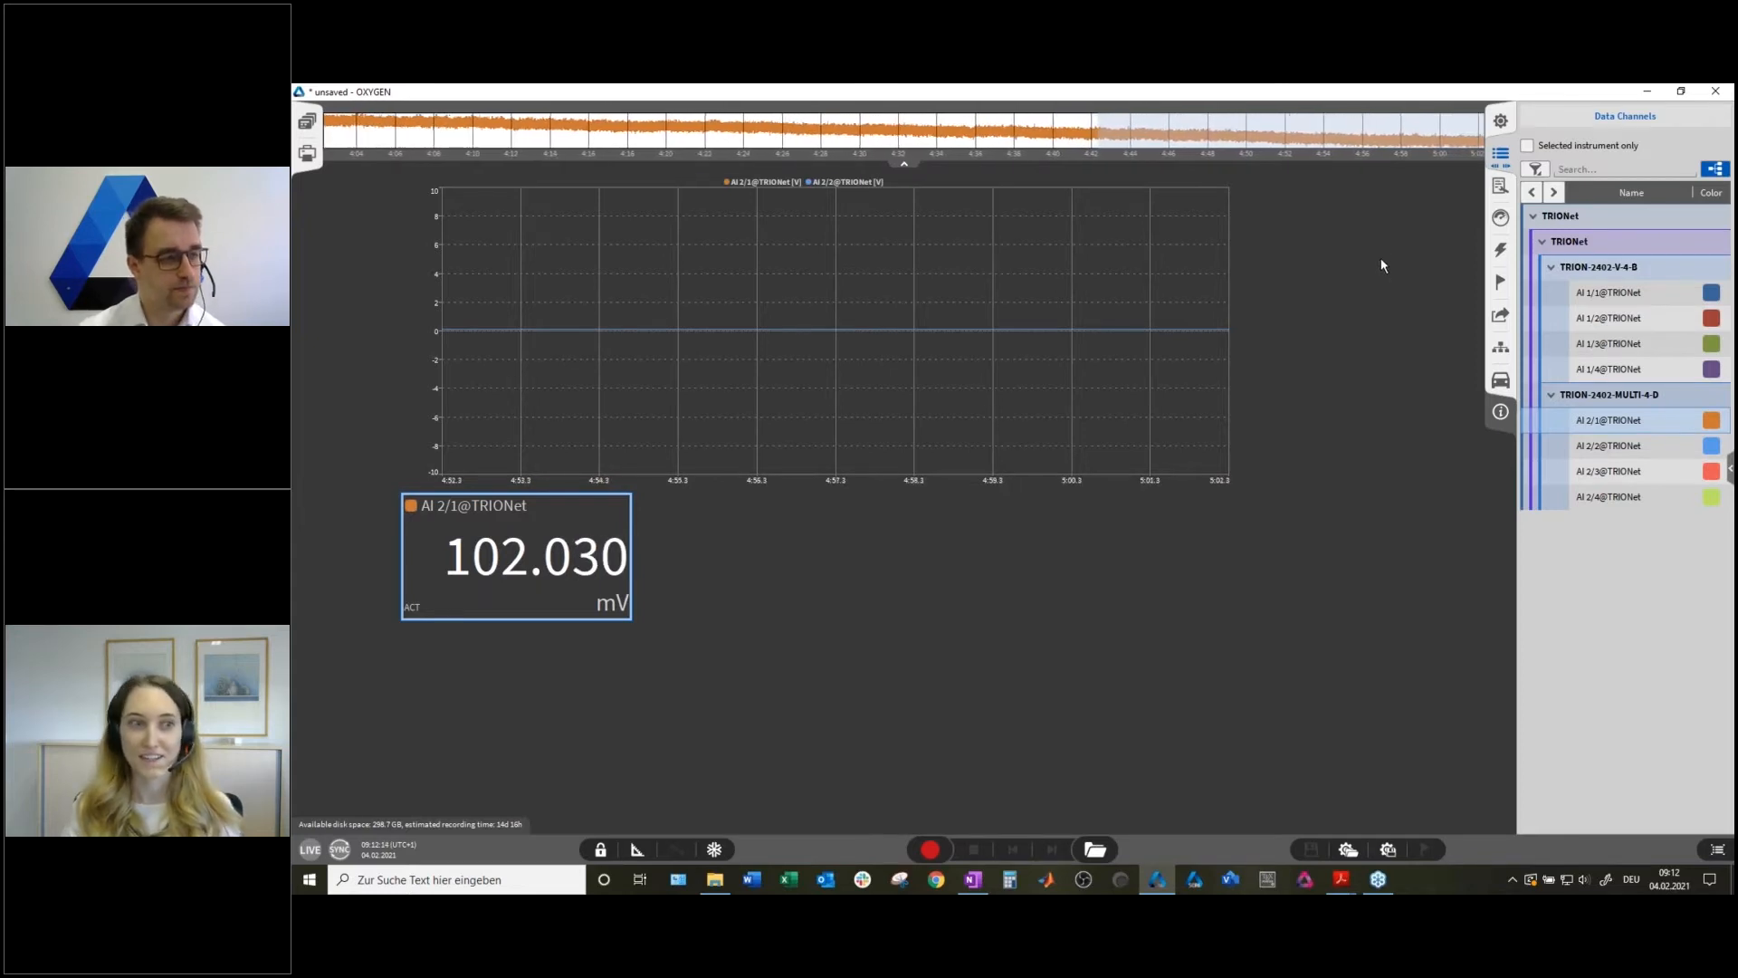
click(1500, 121)
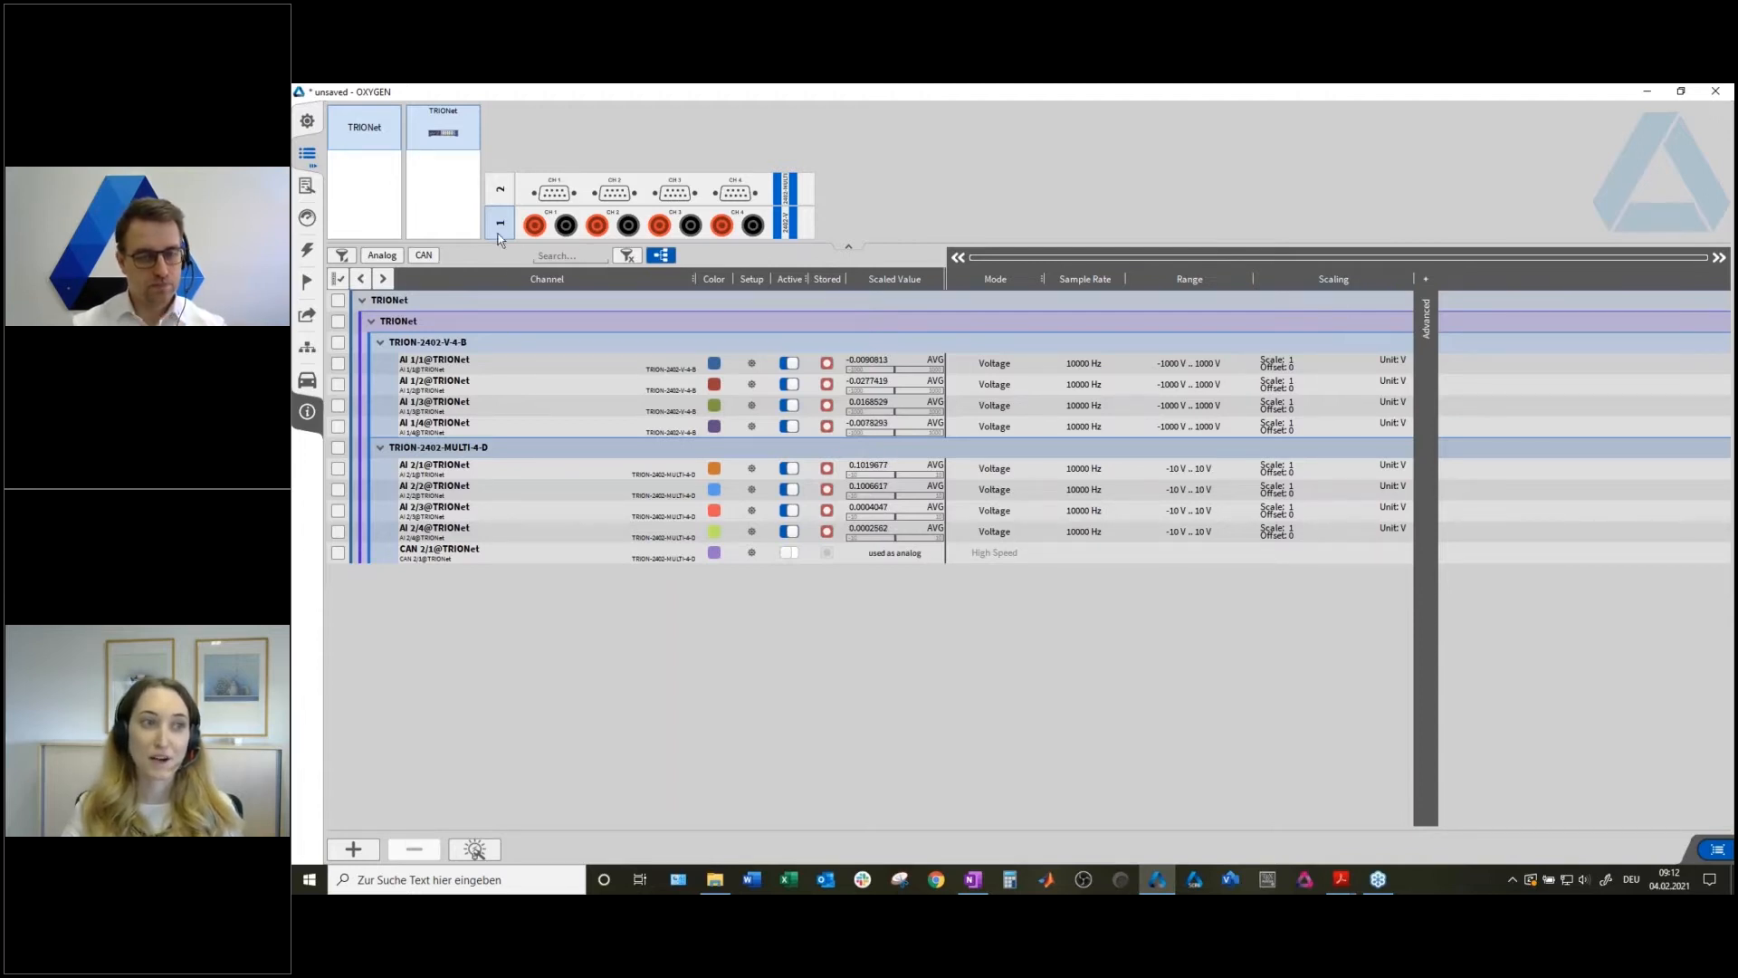
click(361, 280)
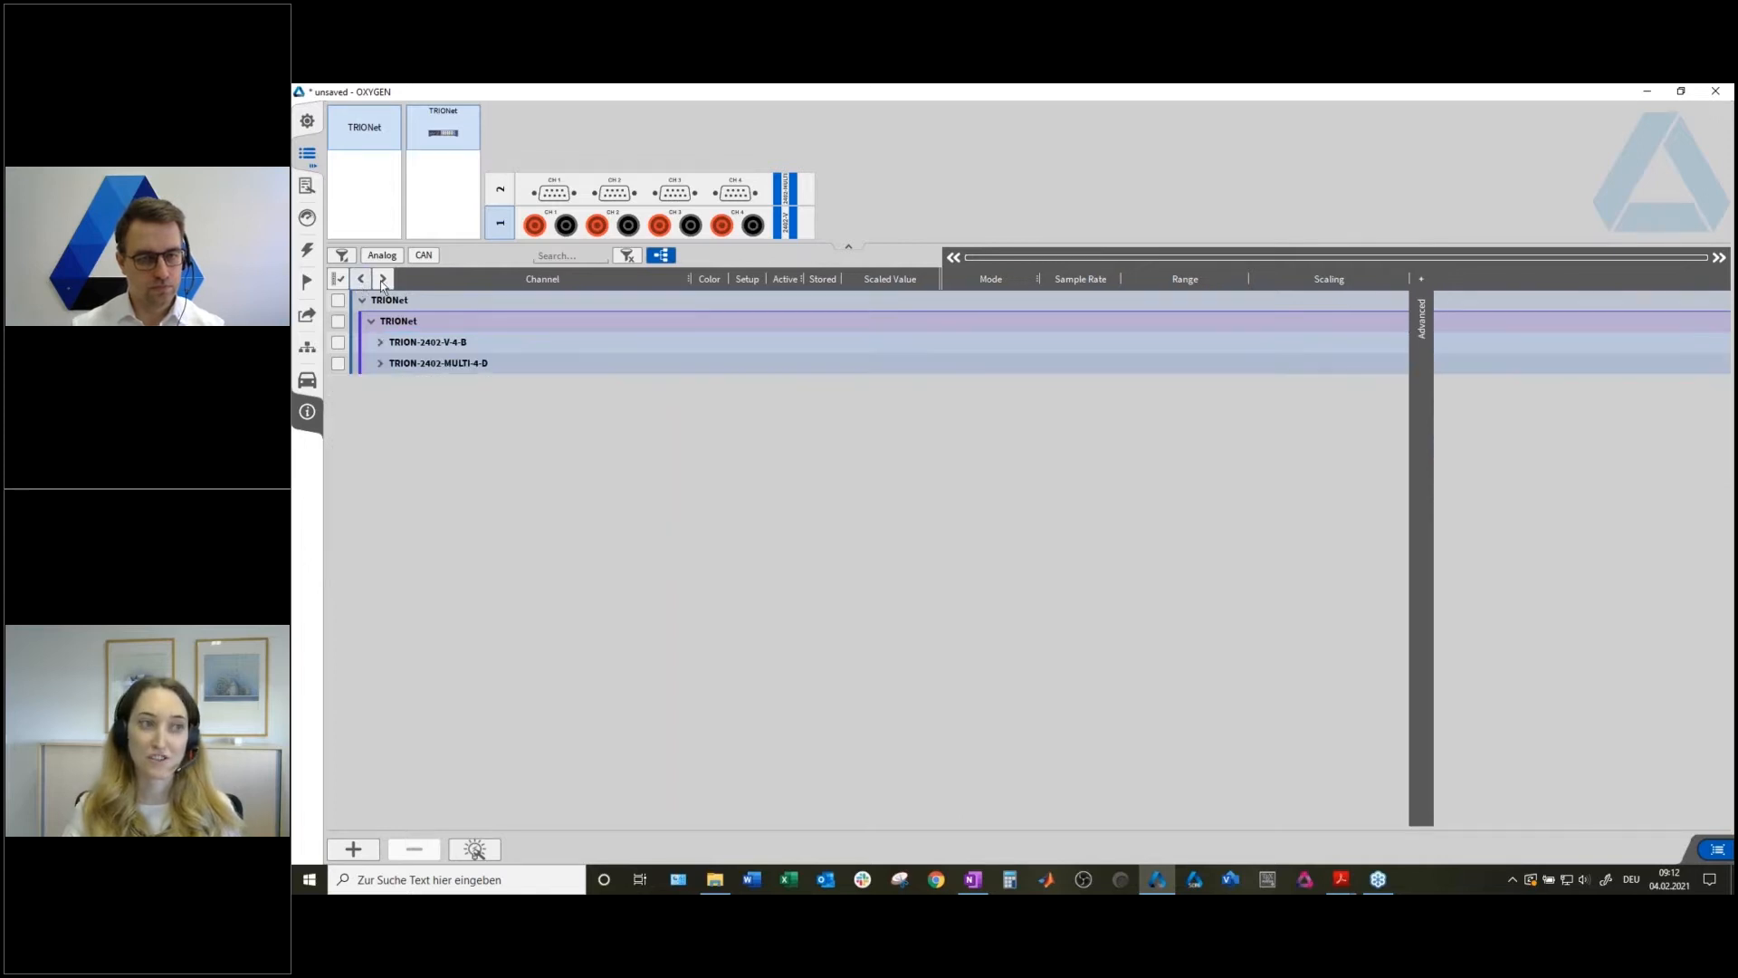
click(383, 279)
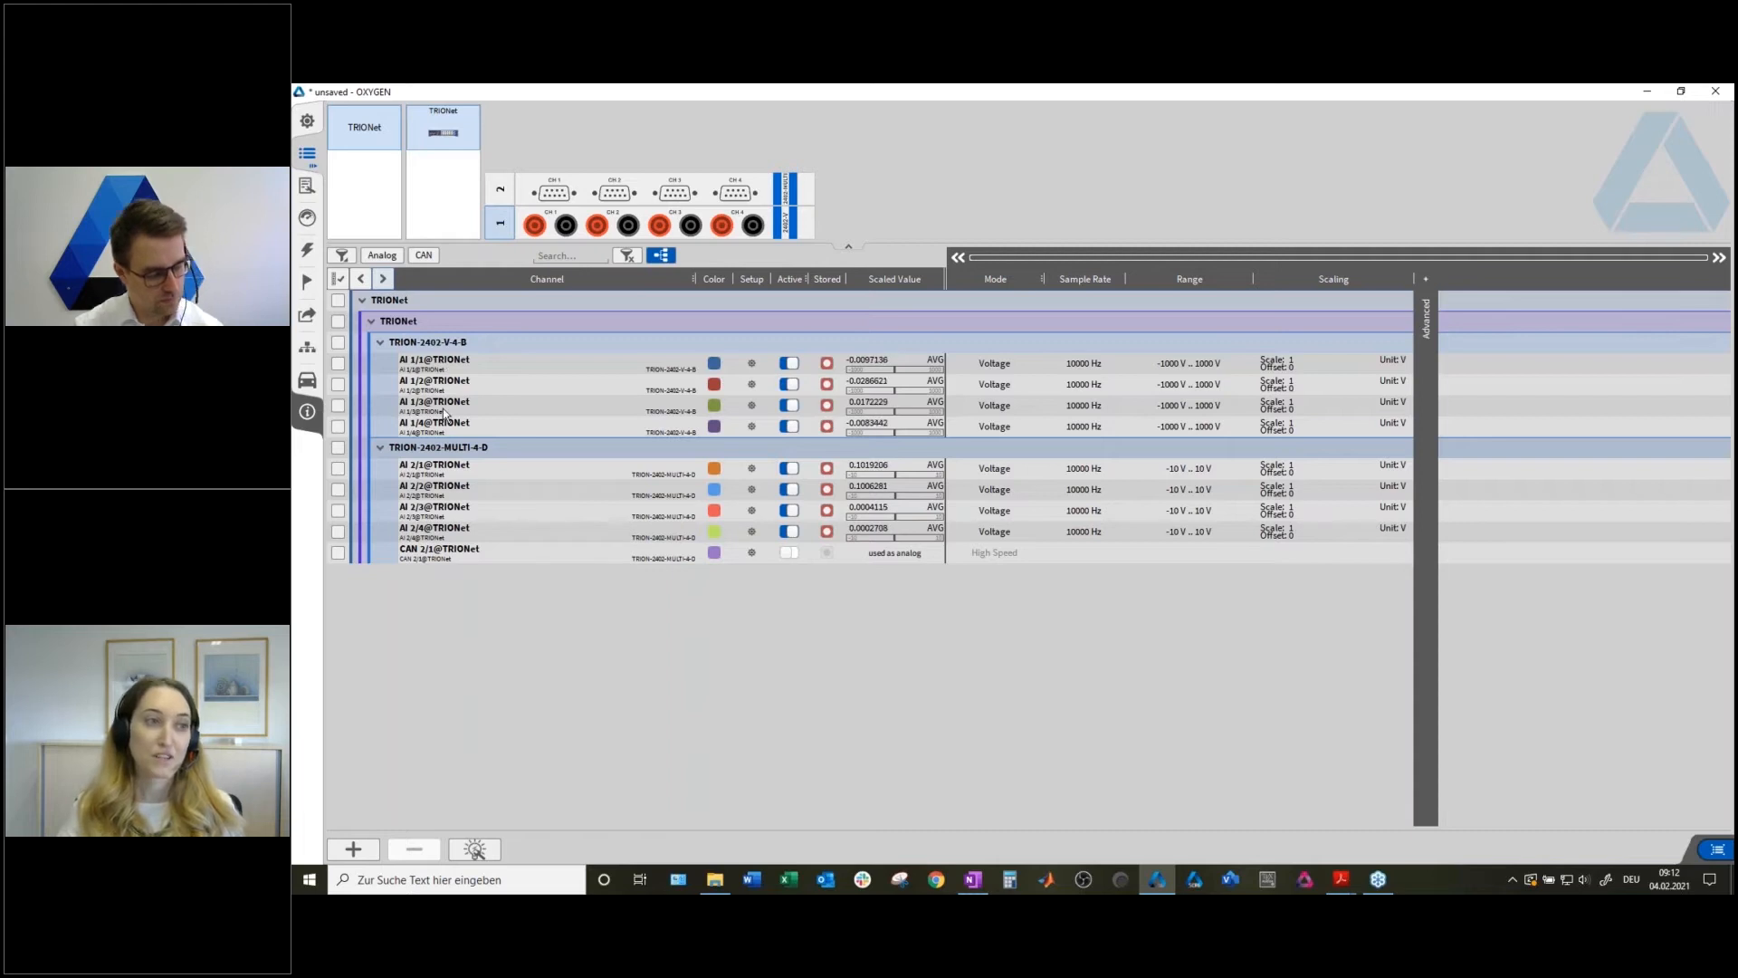
Rename channel AI 2/1@TRIONet of the TRION-2402-MULTI-4-D module to "Tuning fork 1".
click(440, 471)
double_click(440, 470)
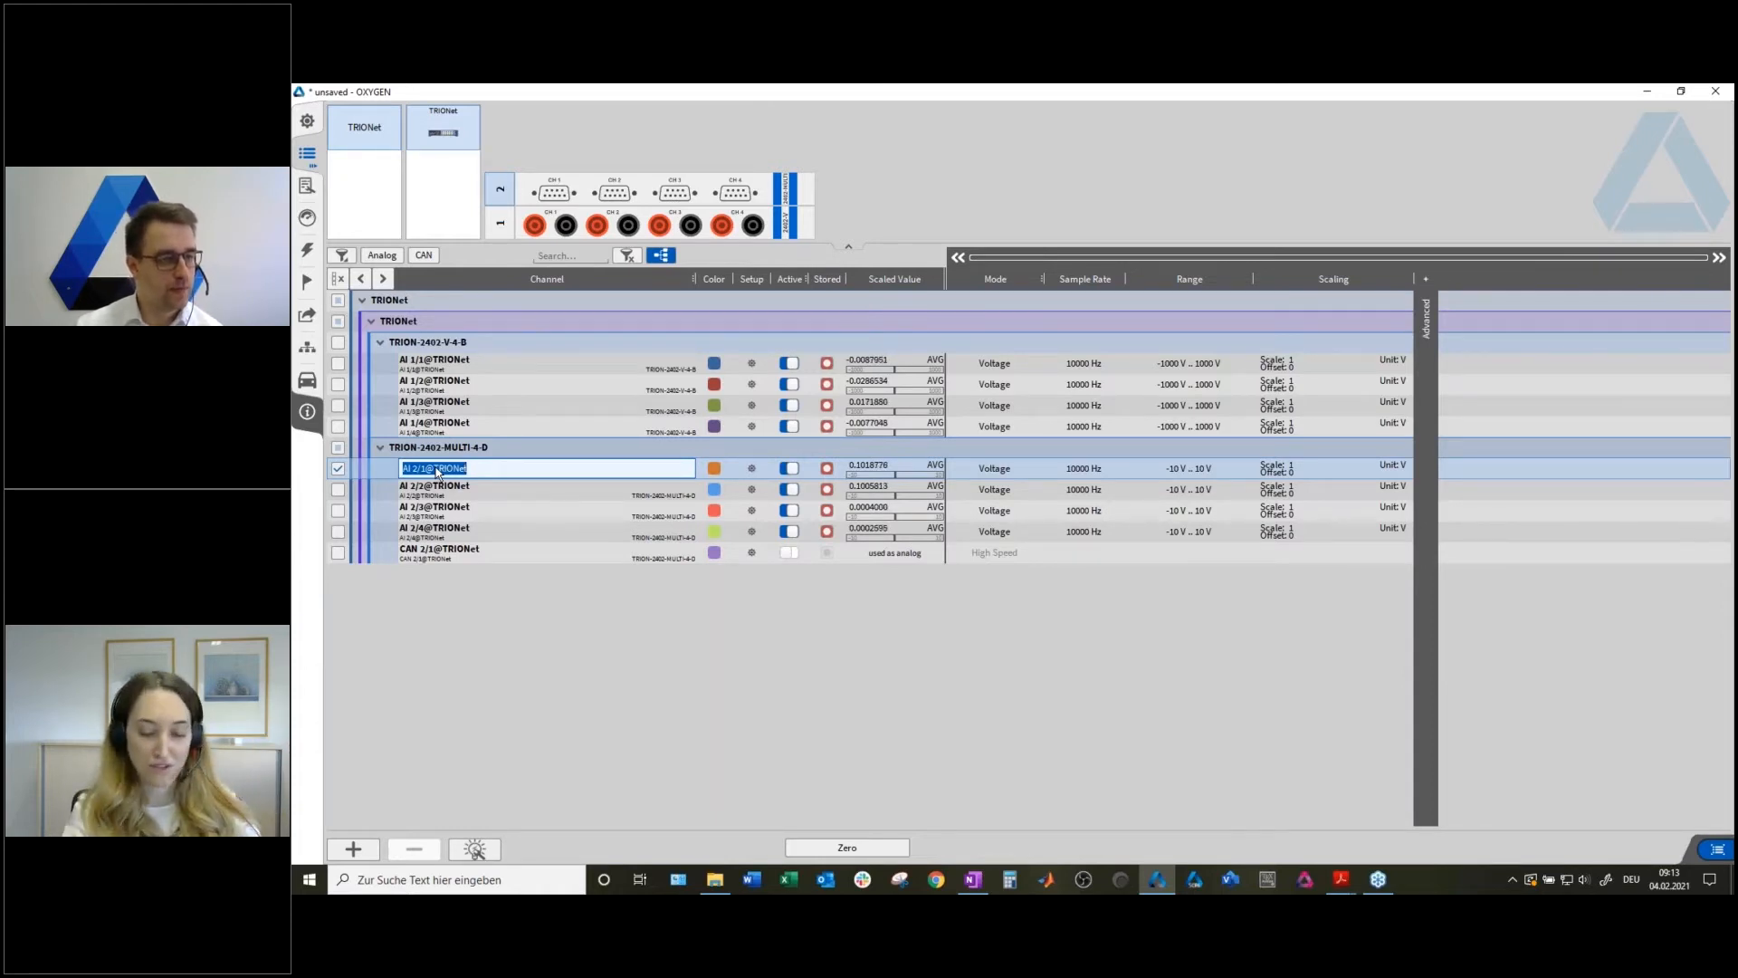
text(Tuning fork 1)
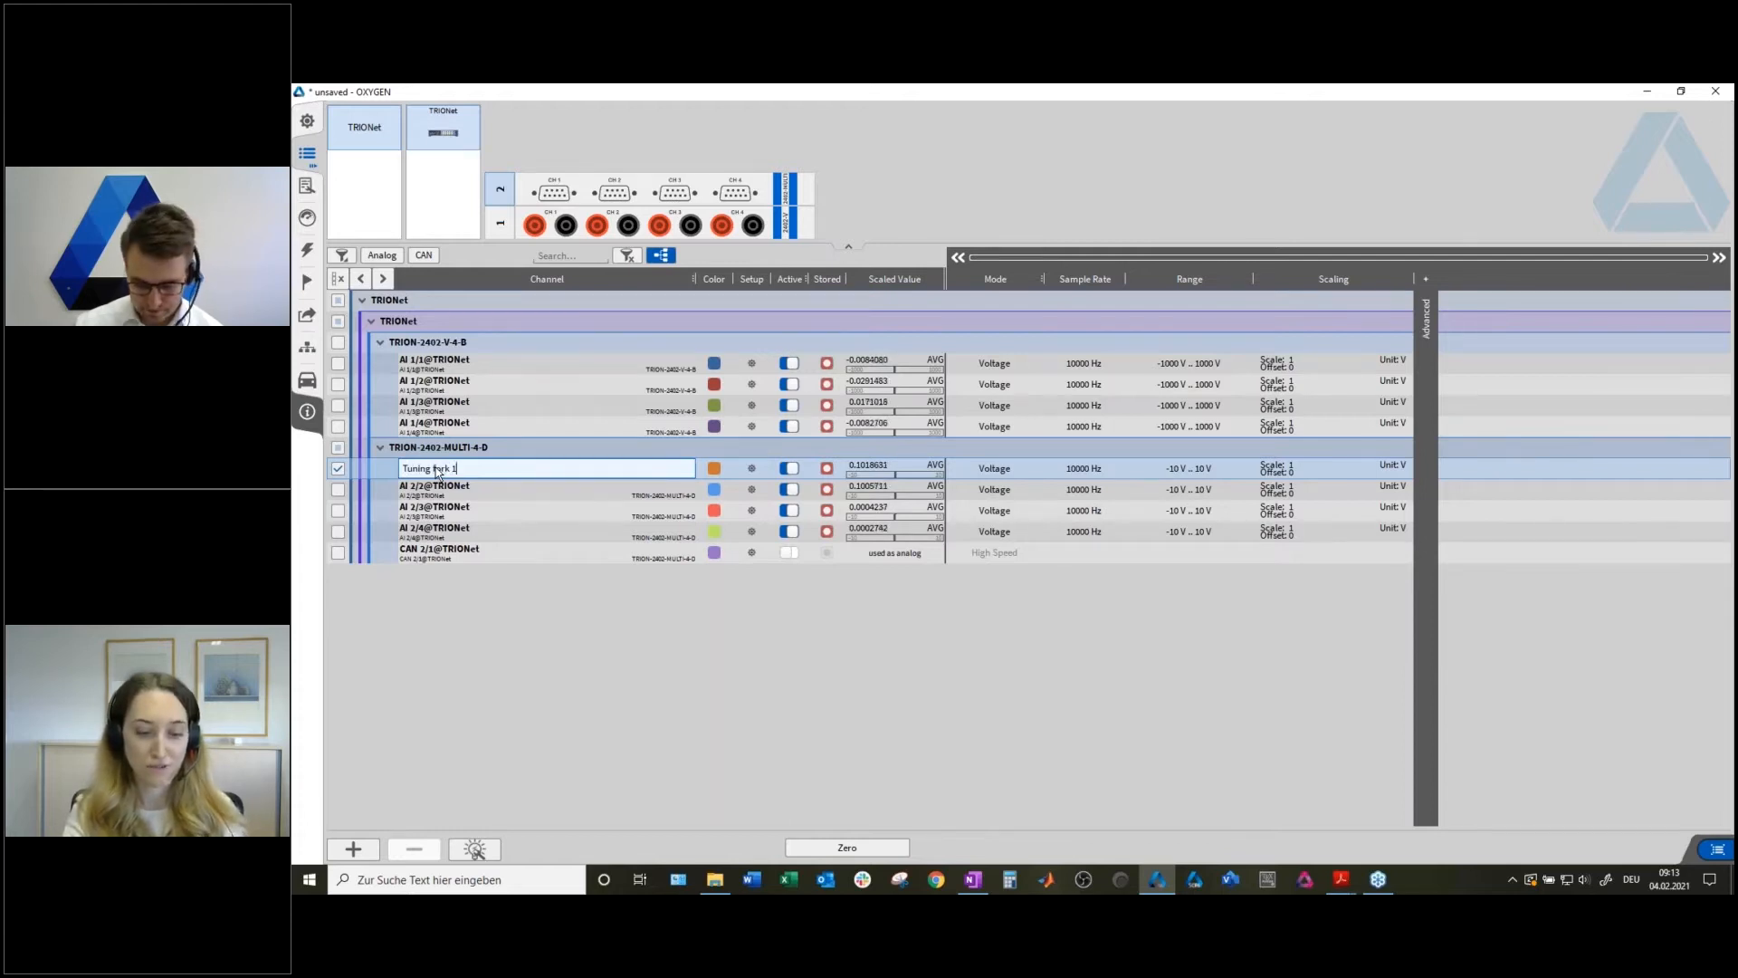
key(Return)
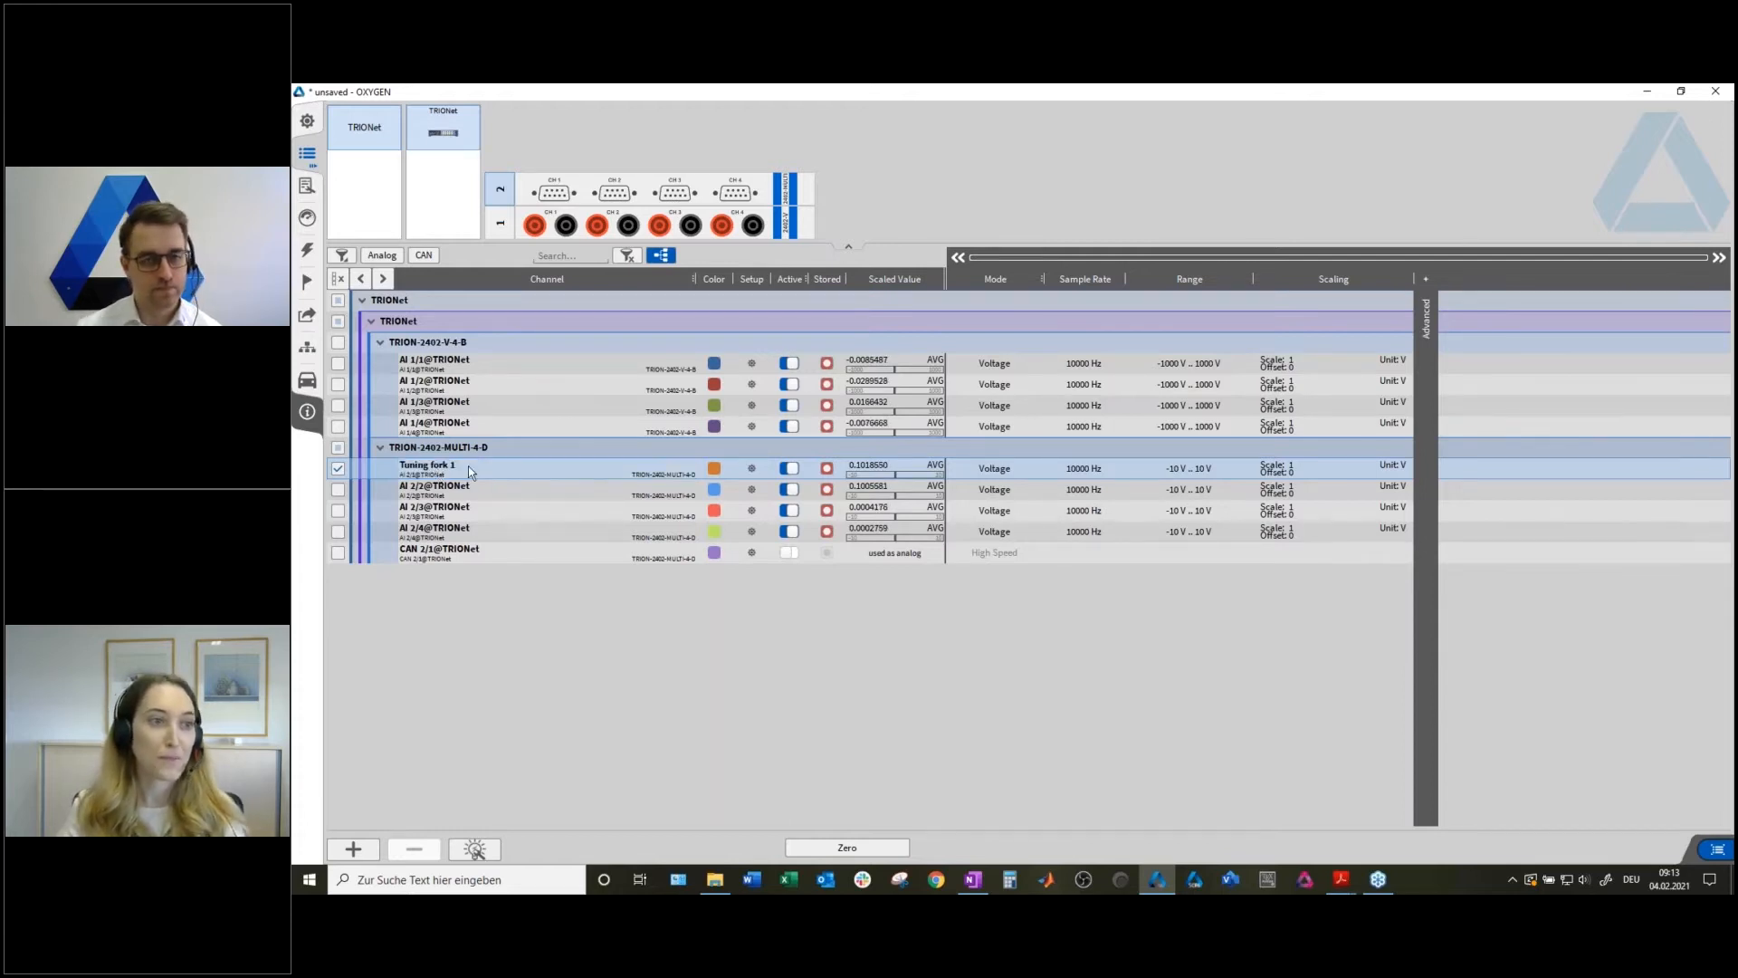
Change the color of channel "Tuning fork 1" to red and deselect the channel.
click(715, 467)
drag(762, 589, 776, 587)
click(753, 734)
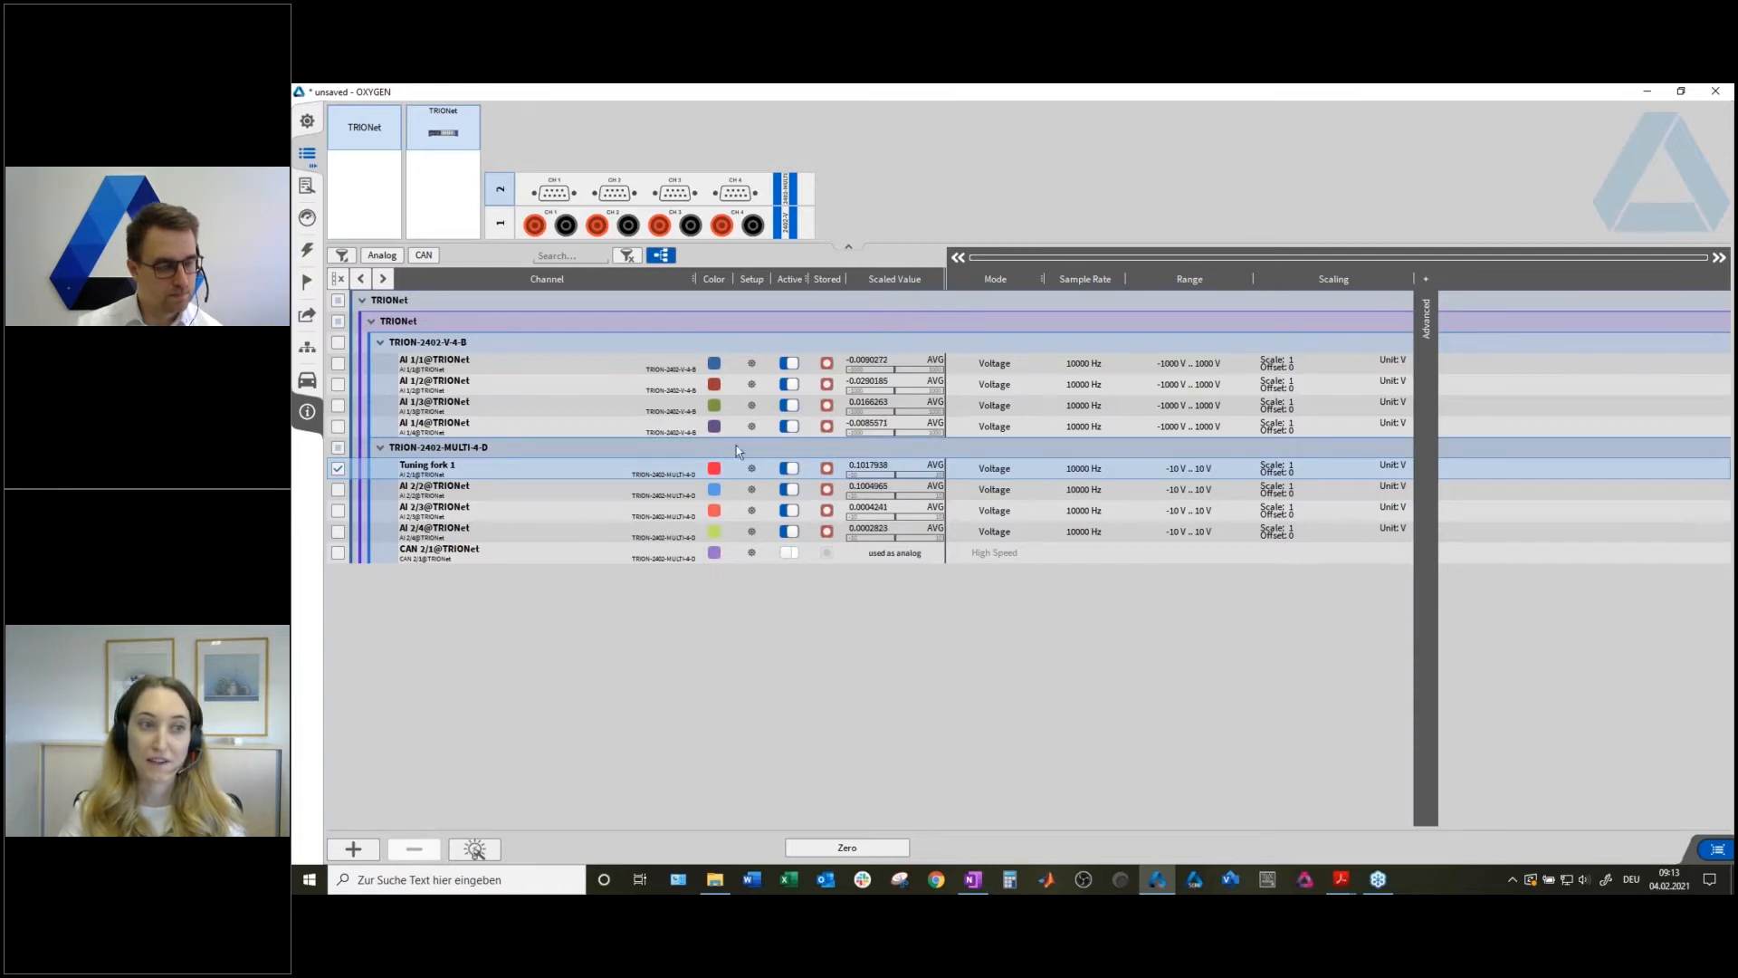
click(340, 468)
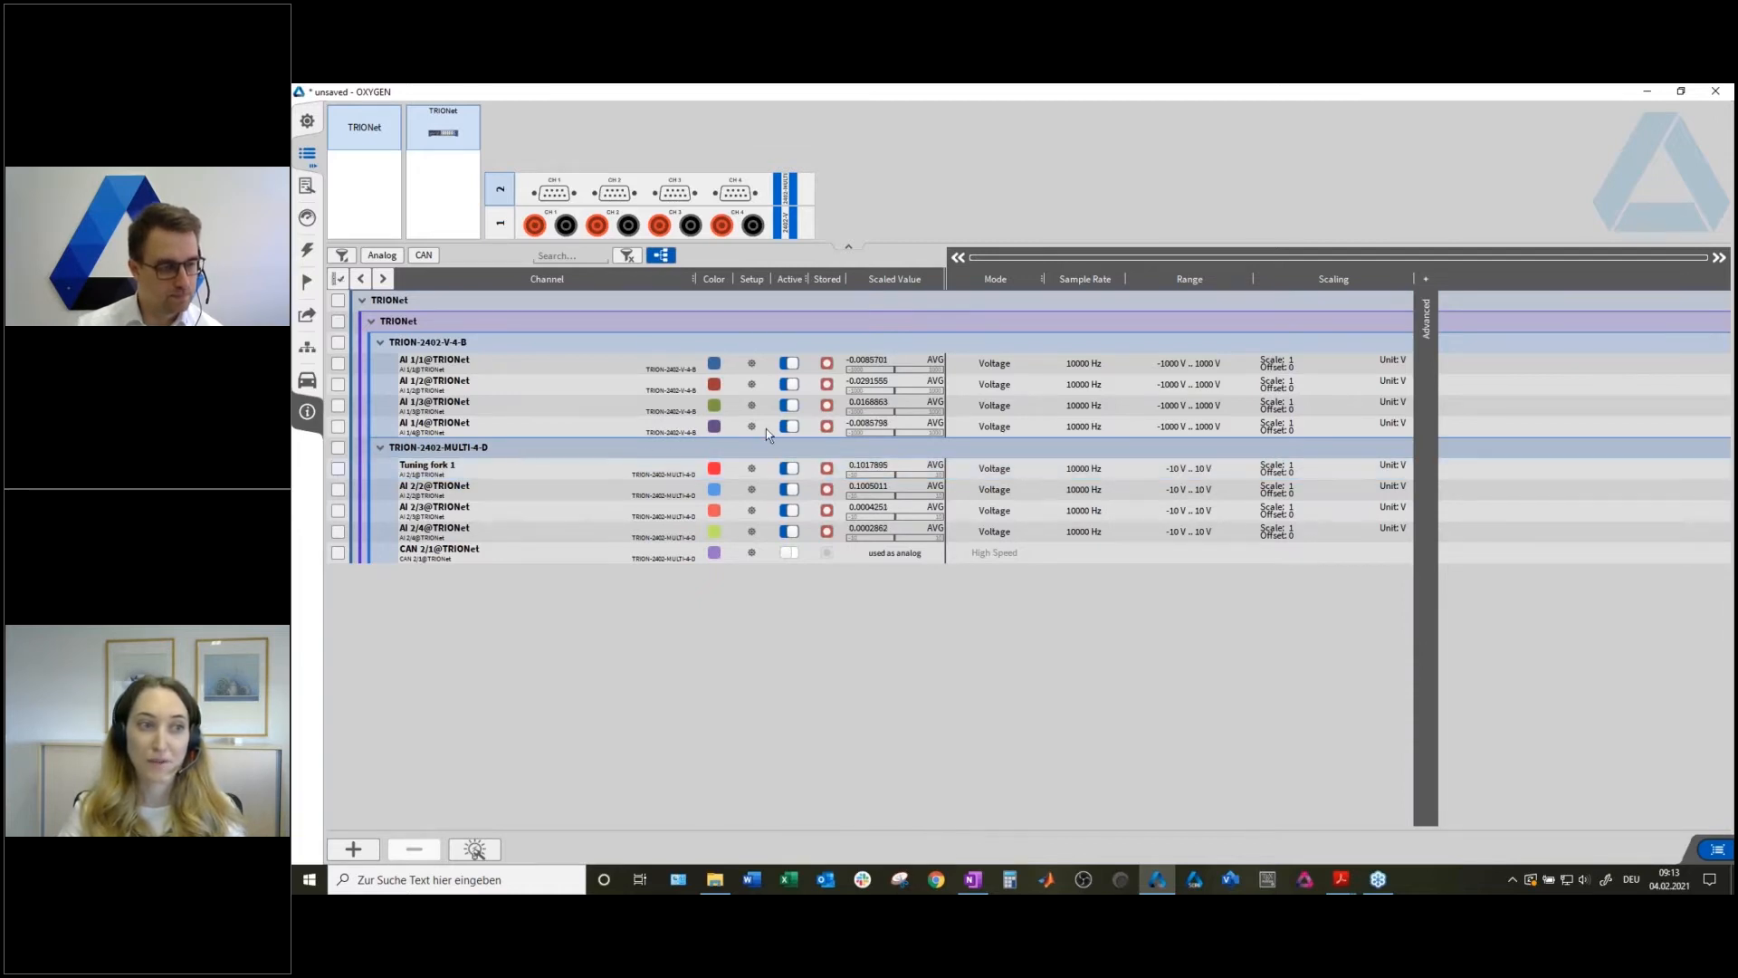
Deactivate and reactivate channel AI 1/4@TRIONet, and switch its data storing off and on again.
click(791, 427)
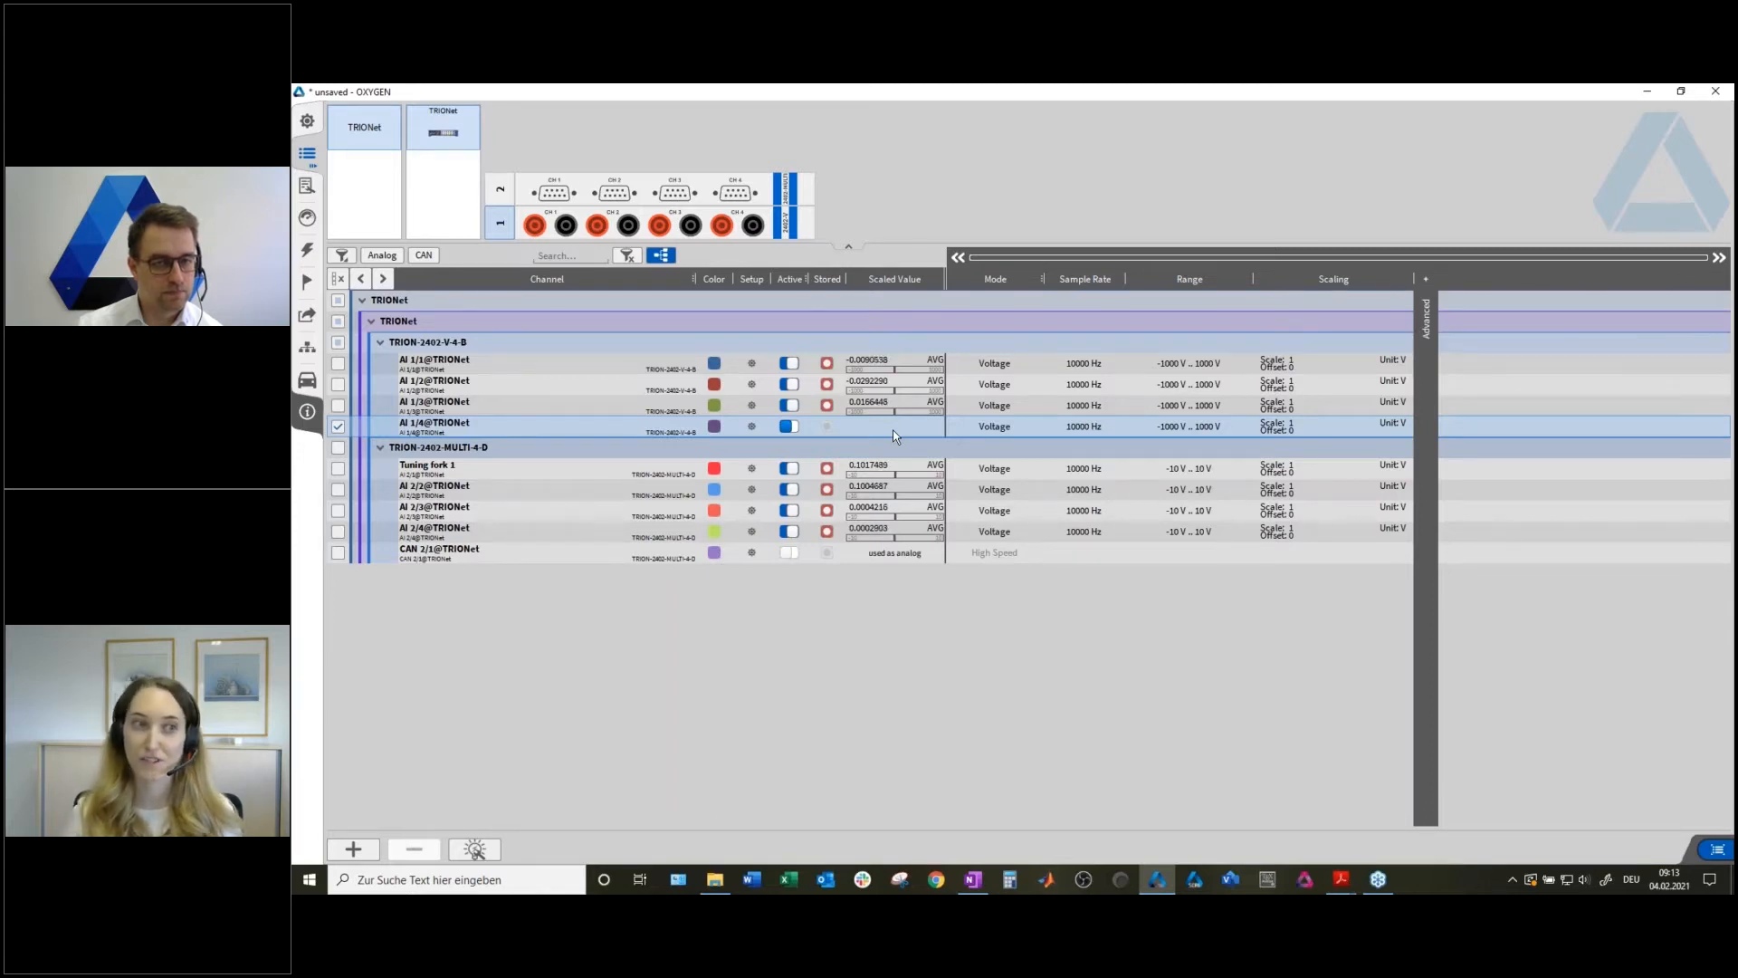
click(787, 427)
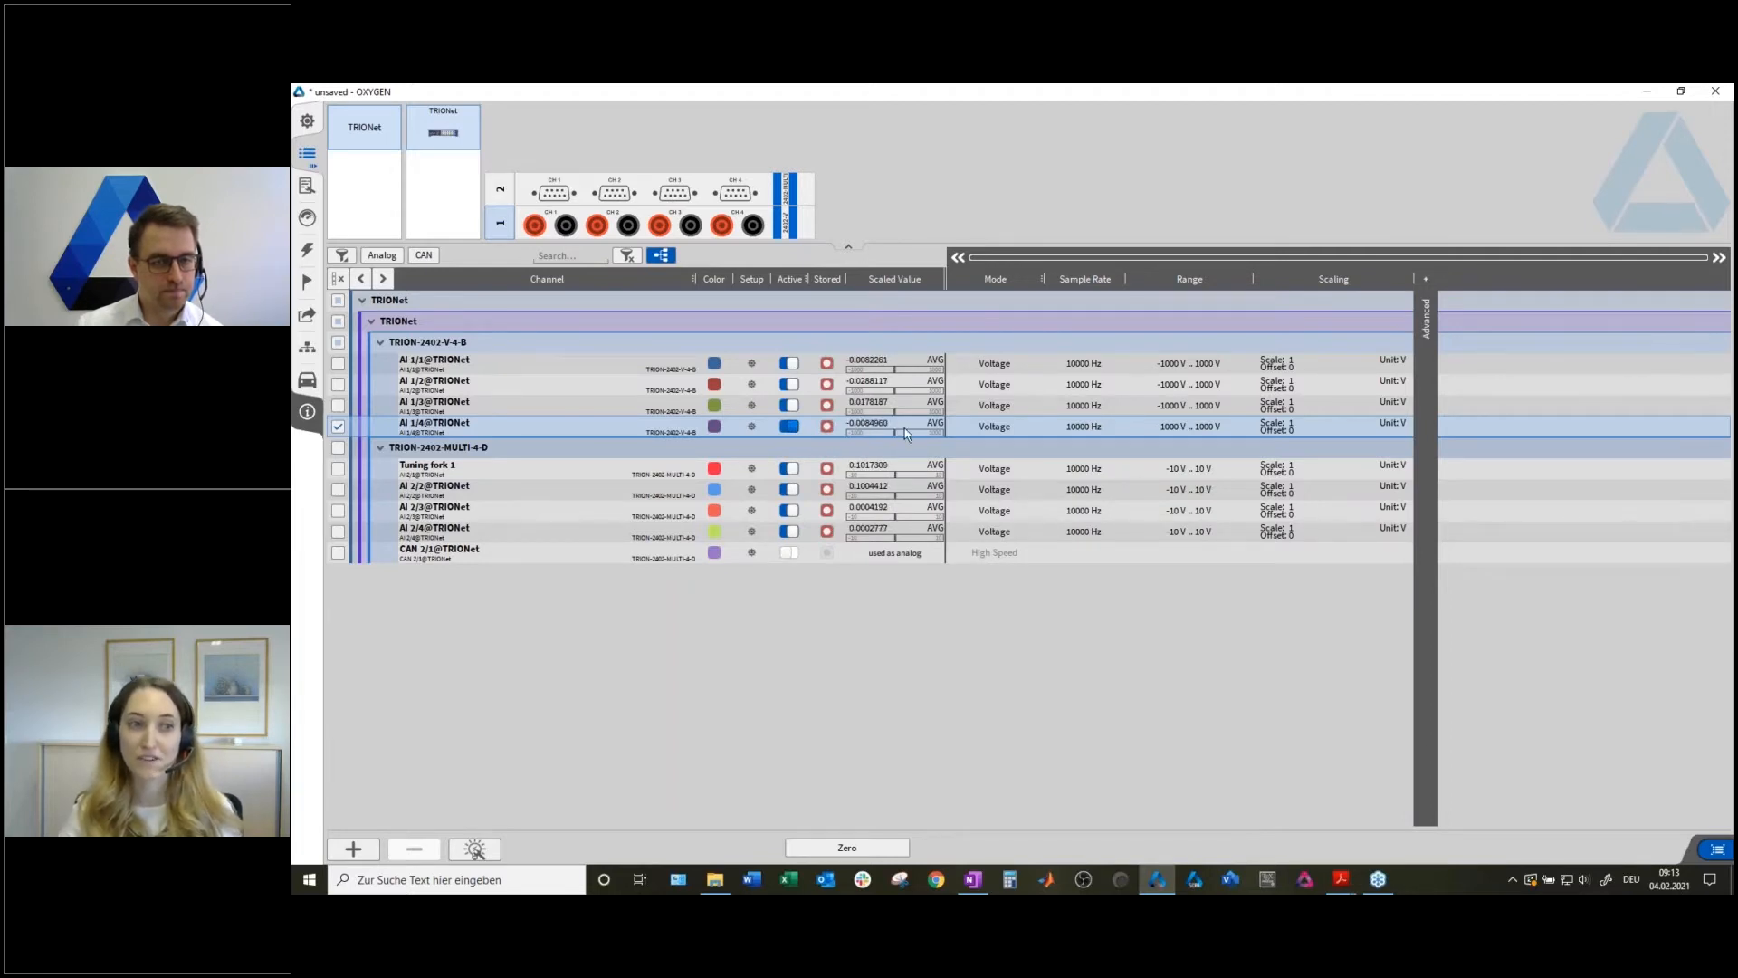
click(827, 426)
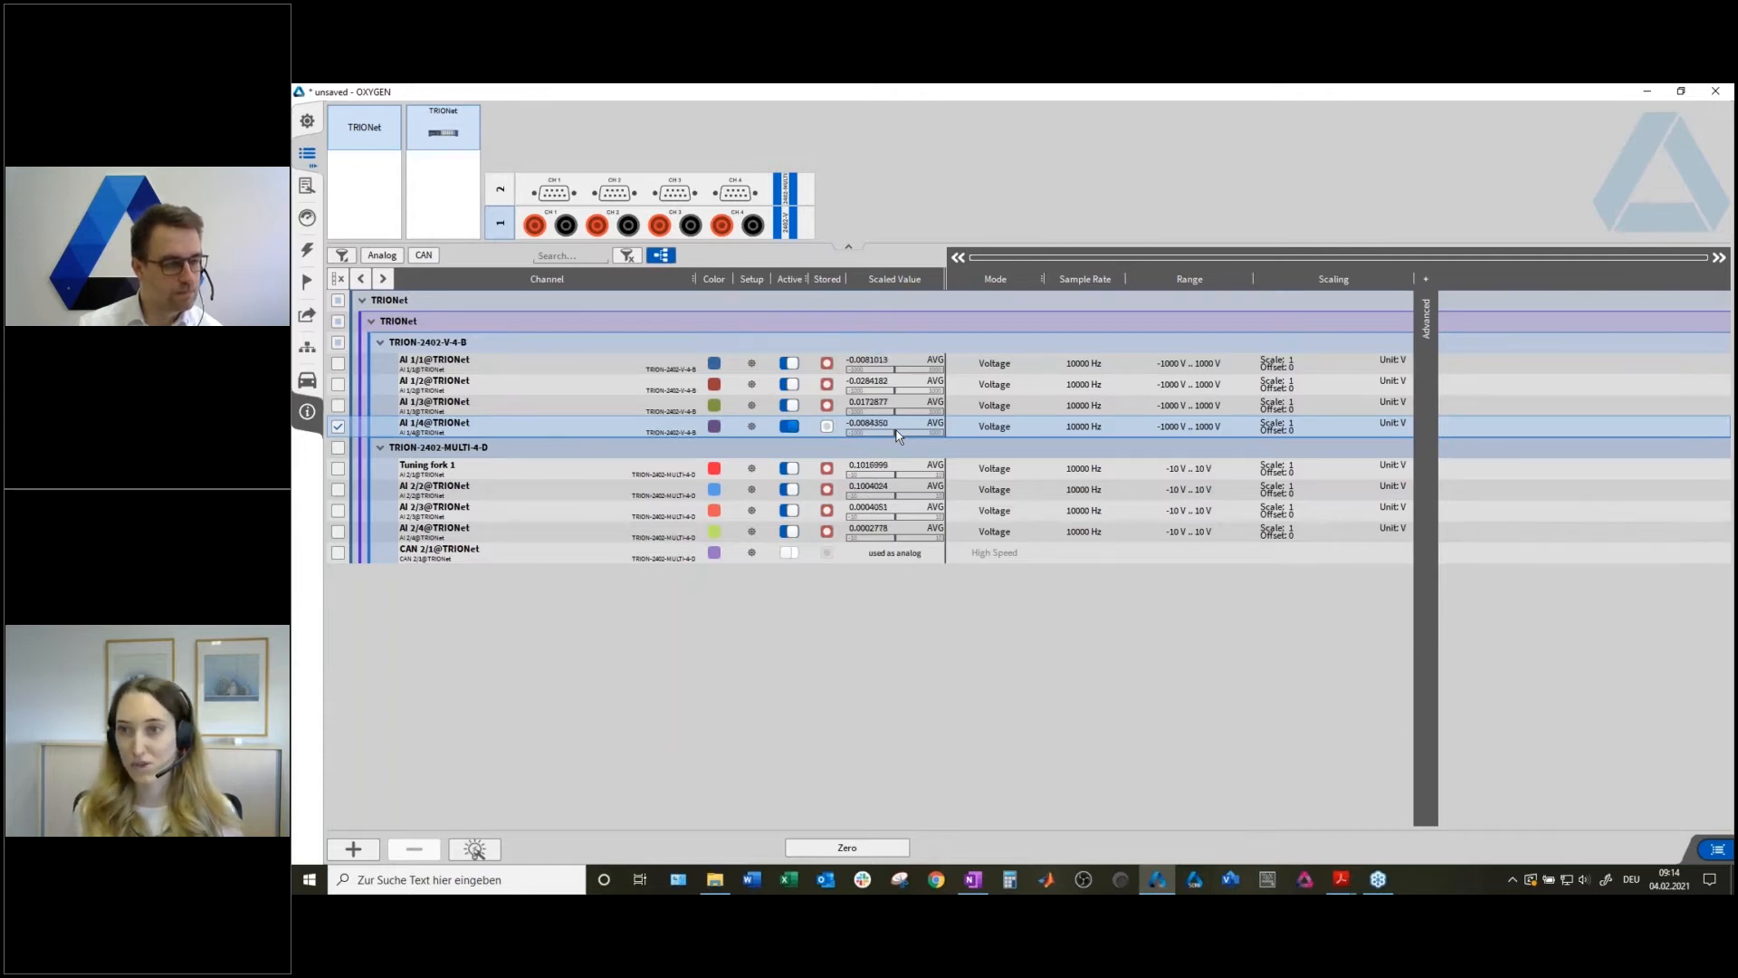
click(827, 426)
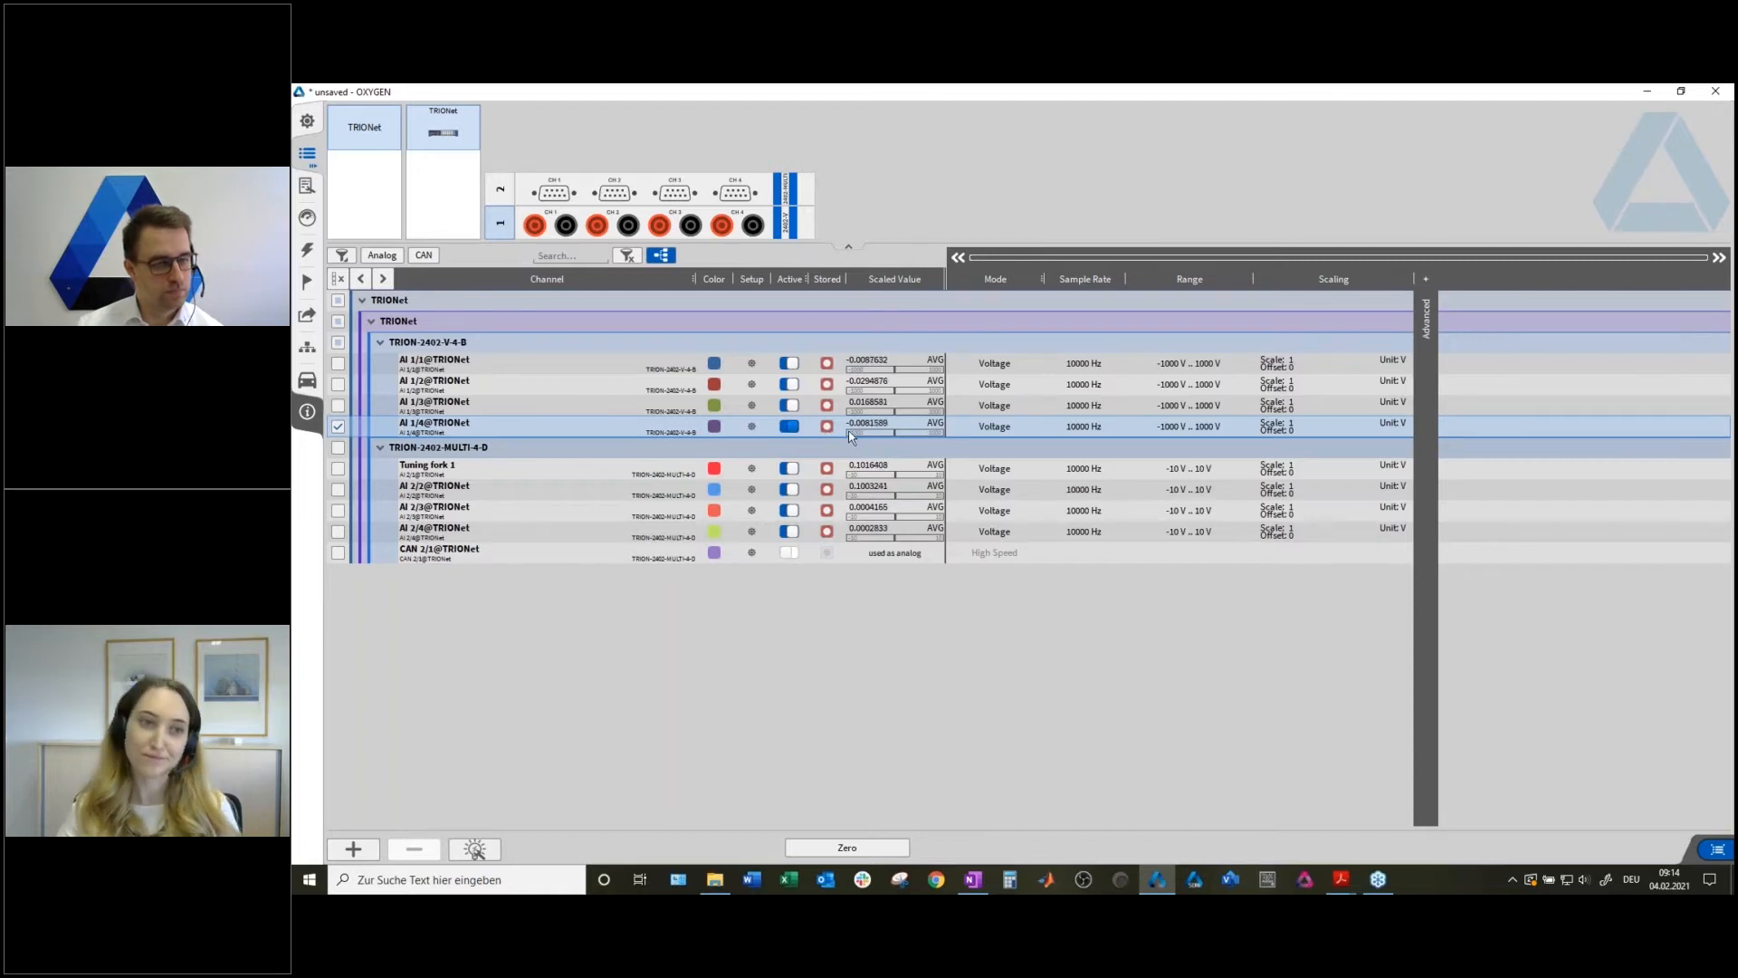
Set the sample rate of the TRION-2402-V-4-B module's channels to 200000 Hz through channel AI 1/4@TRIONet.
click(1085, 428)
click(1084, 478)
scroll(1085, 532, up, 1)
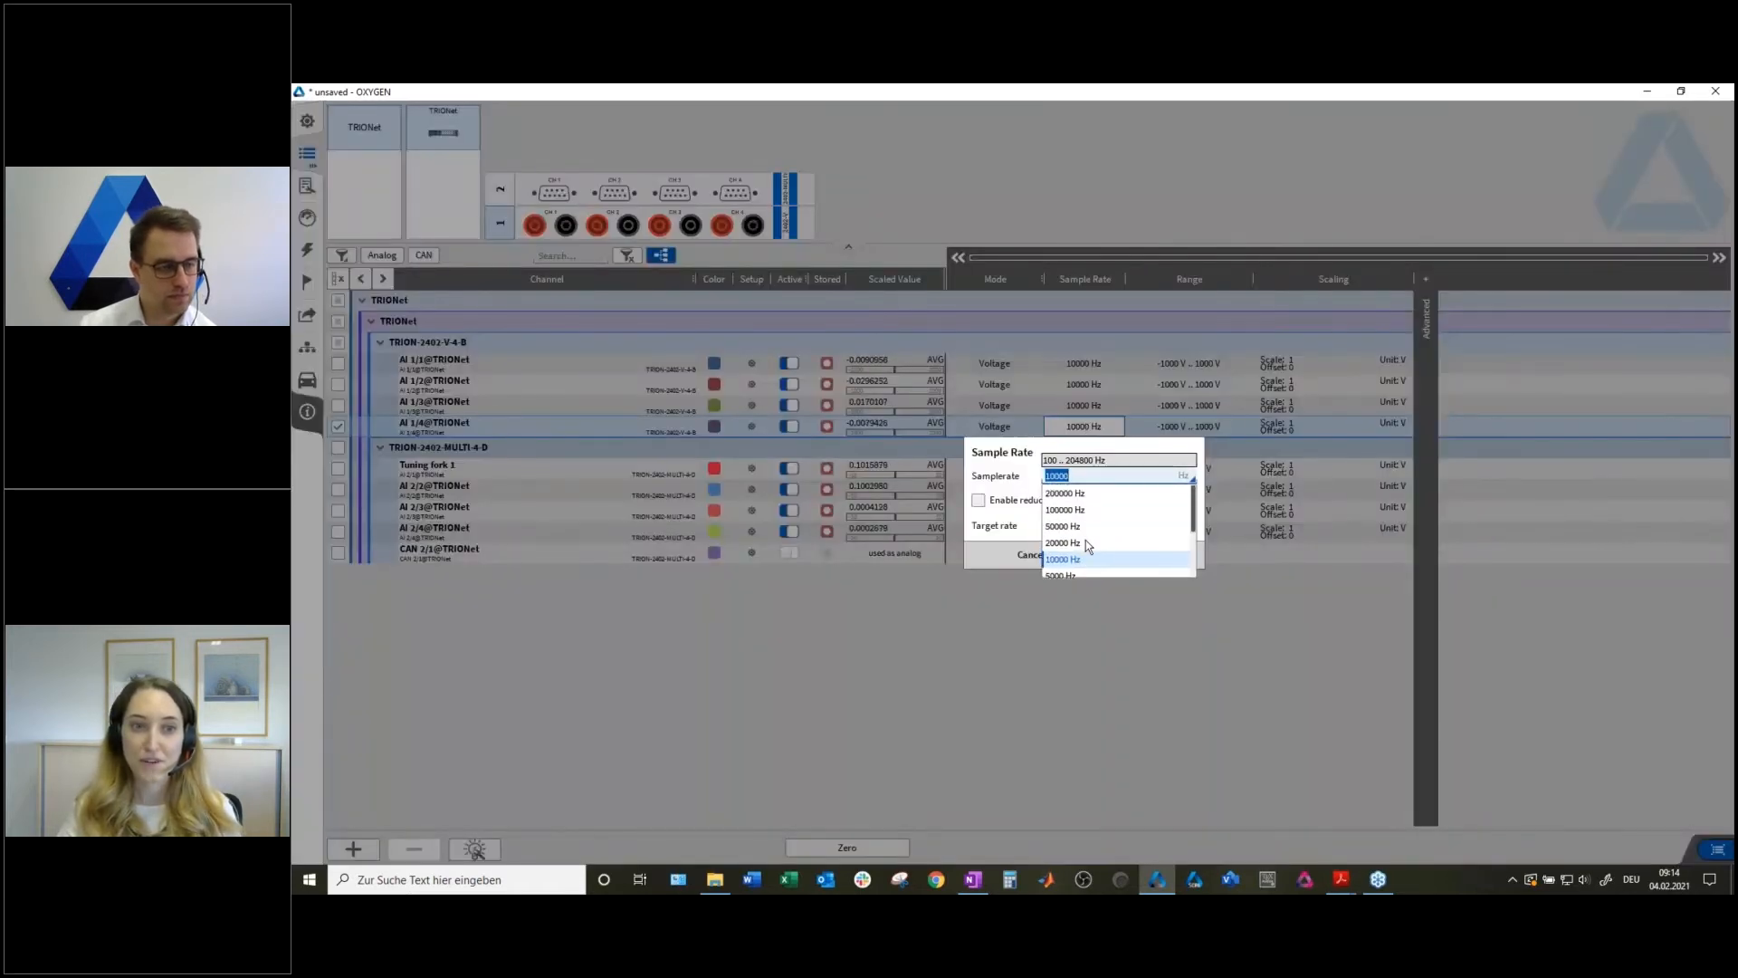
click(1074, 492)
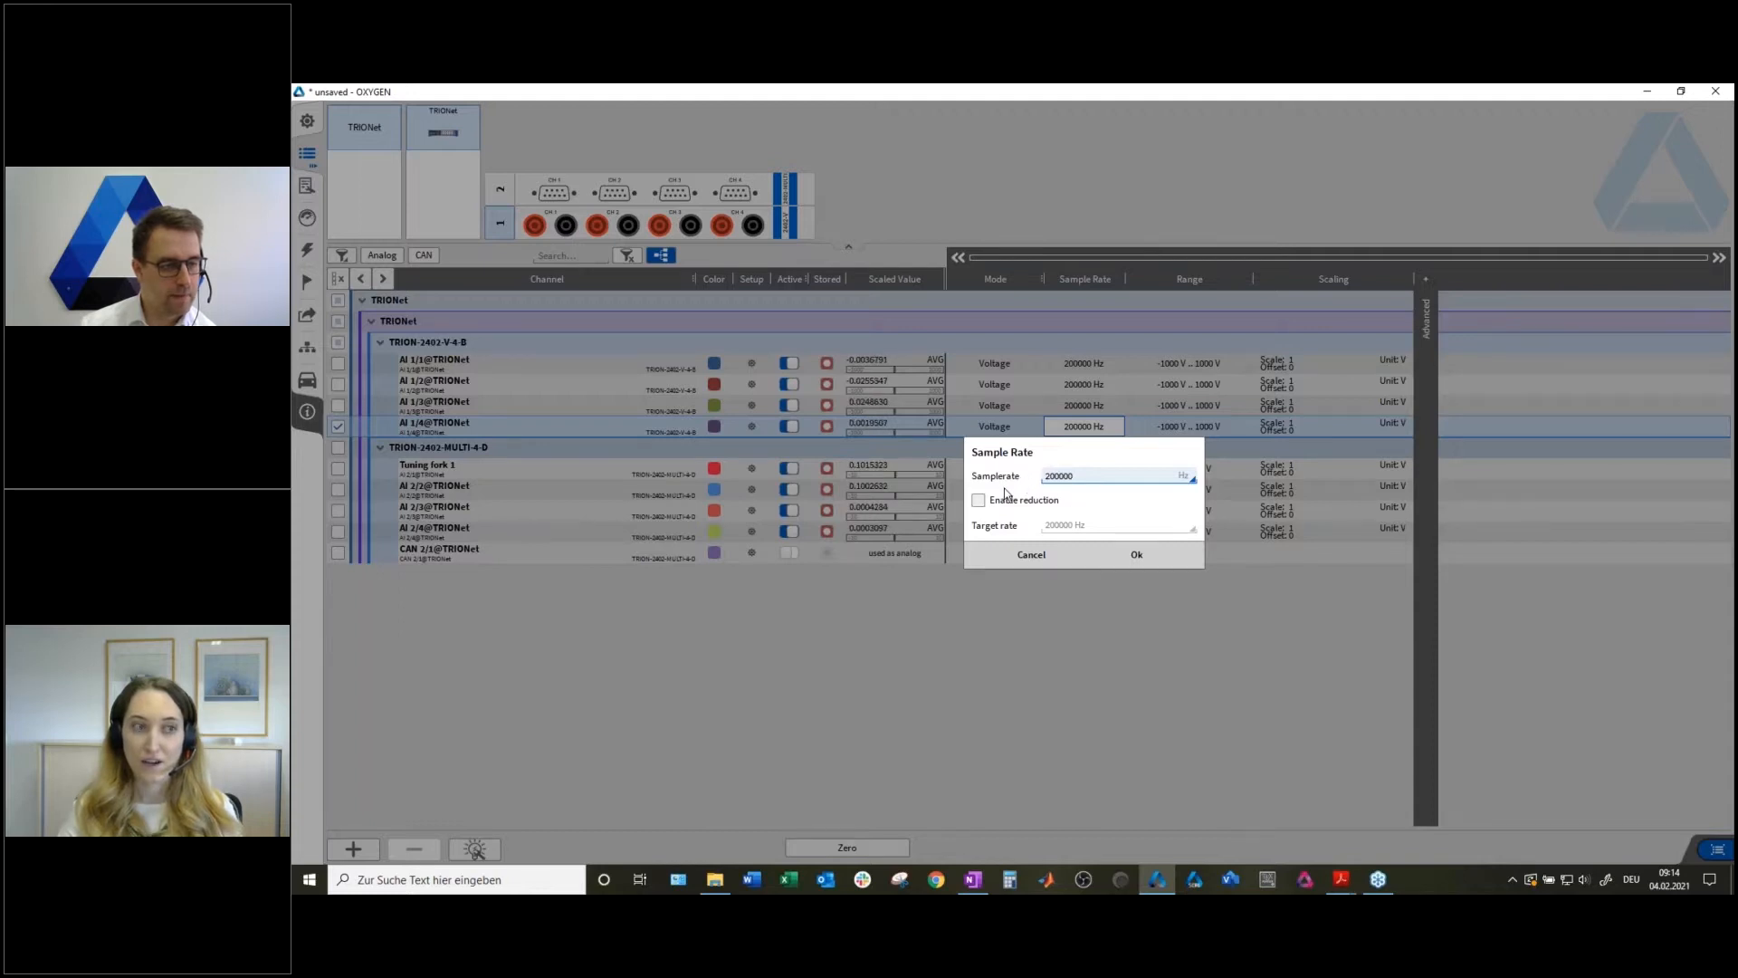
click(1131, 555)
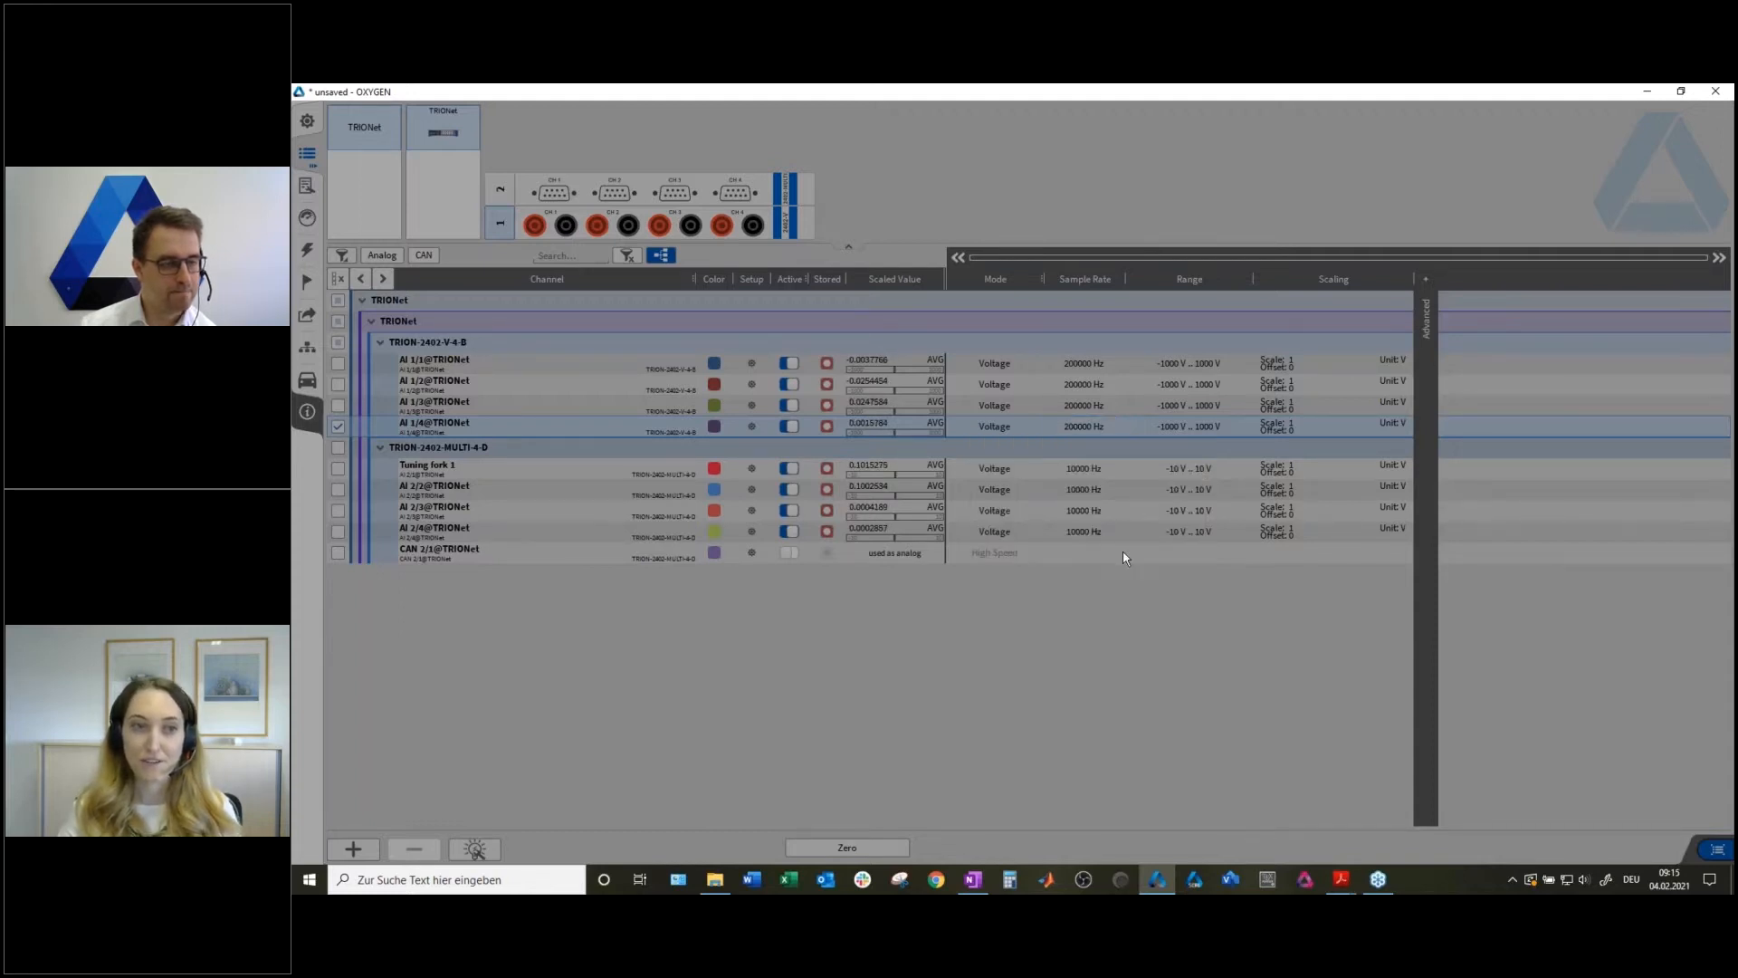
Enable sample rate reduction for channel AI 1/4@TRIONet with a target rate of 4000 Hz.
double_click(1081, 426)
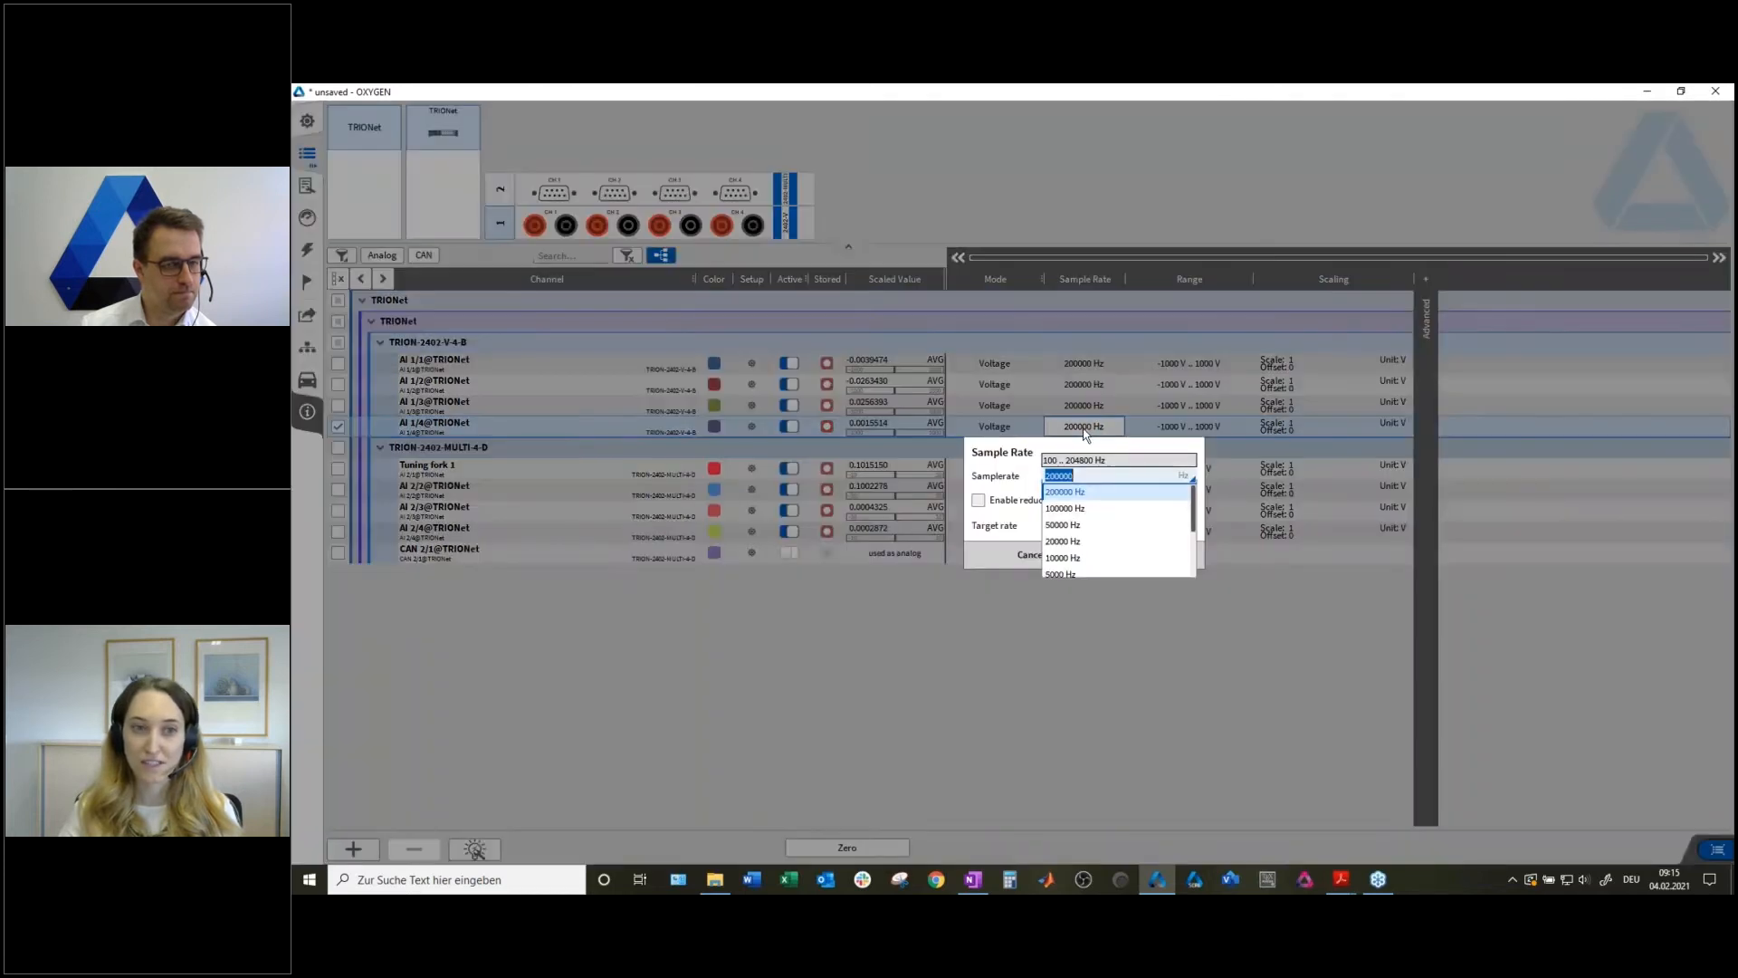
click(1029, 471)
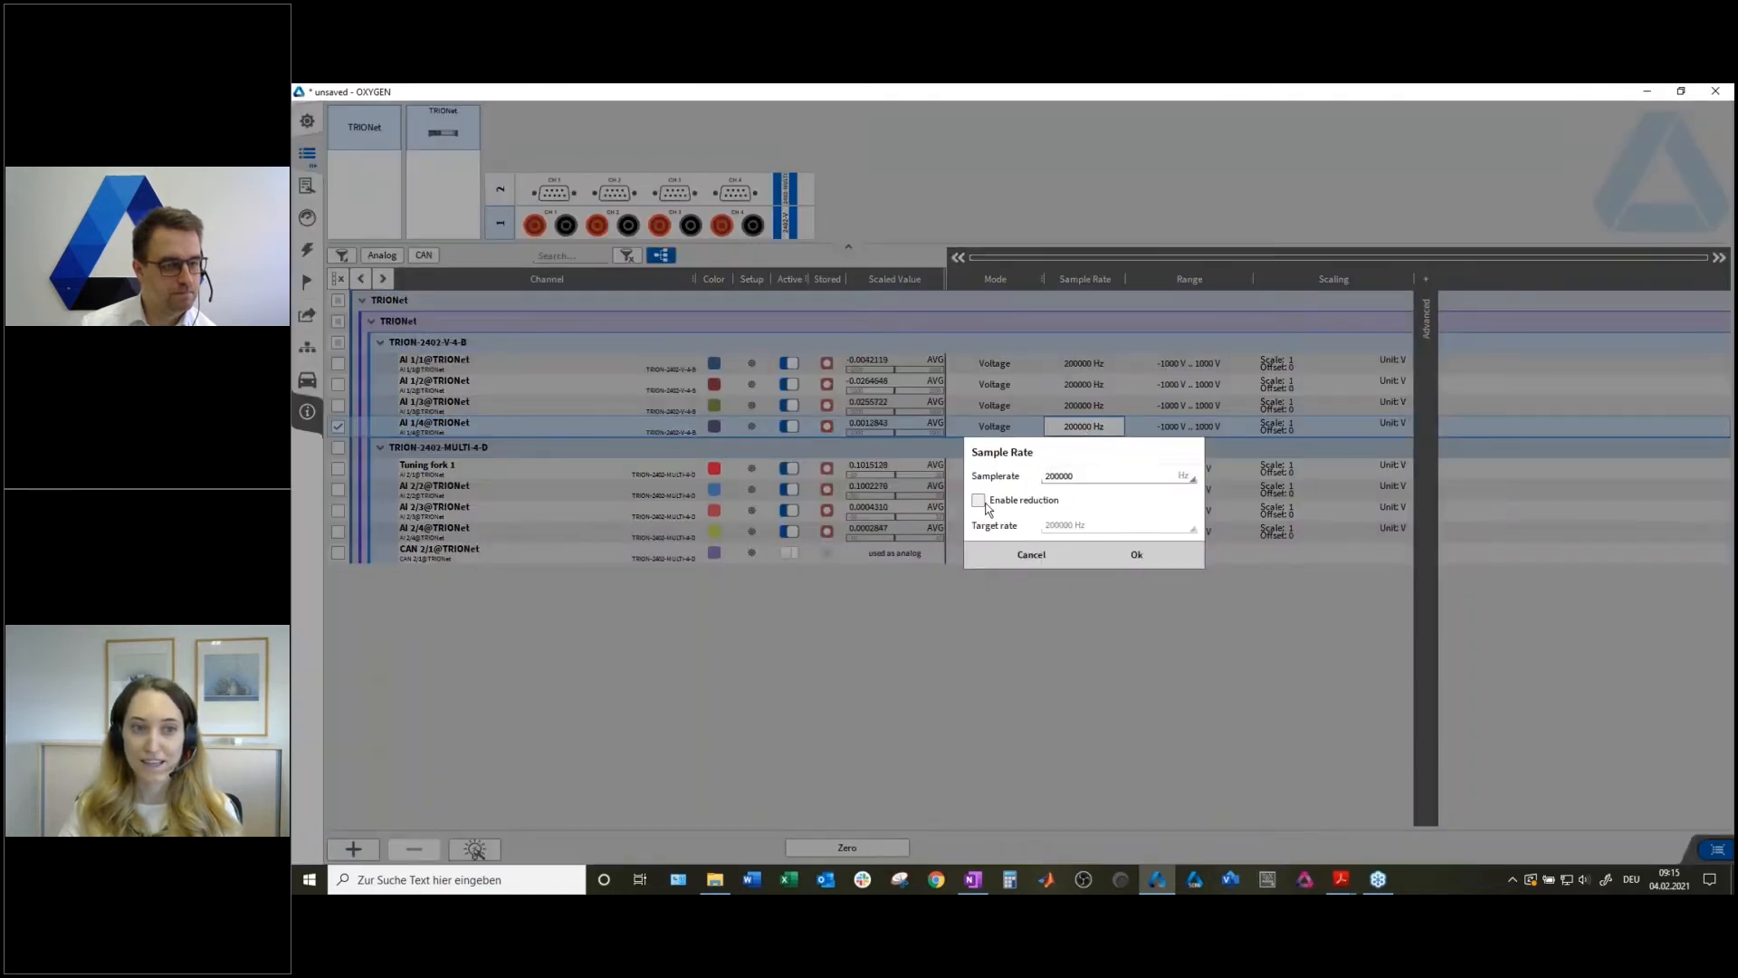
click(980, 501)
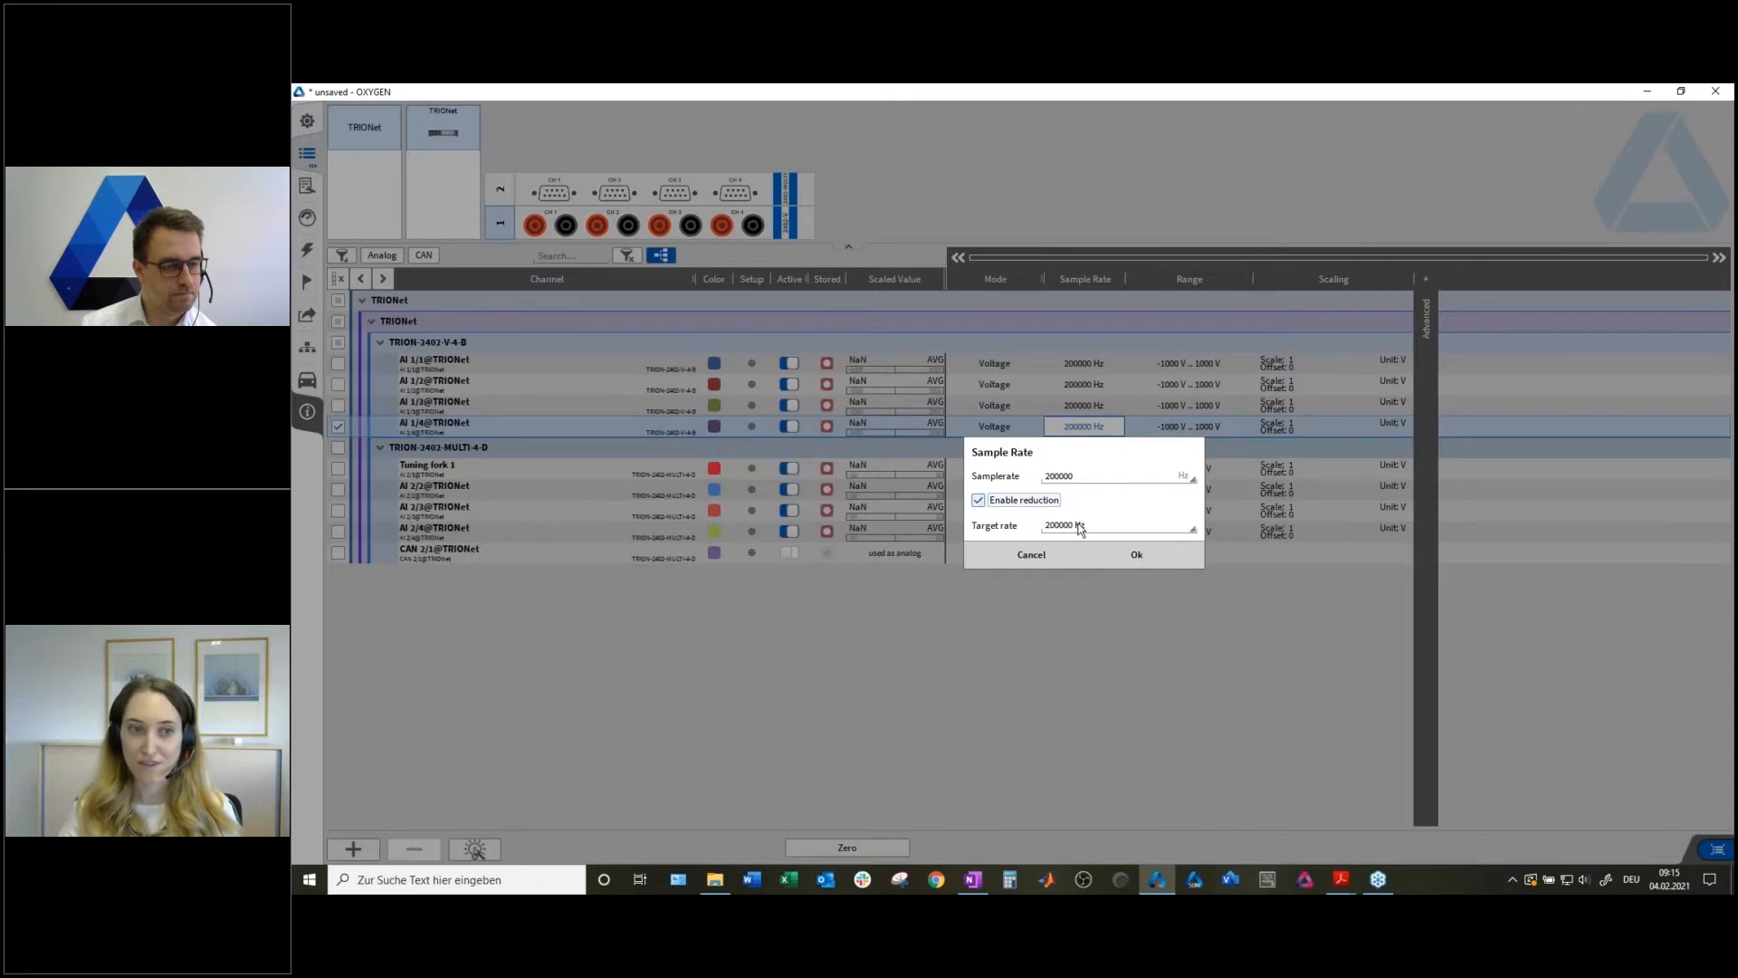
click(1079, 526)
scroll(1083, 597, down, 2)
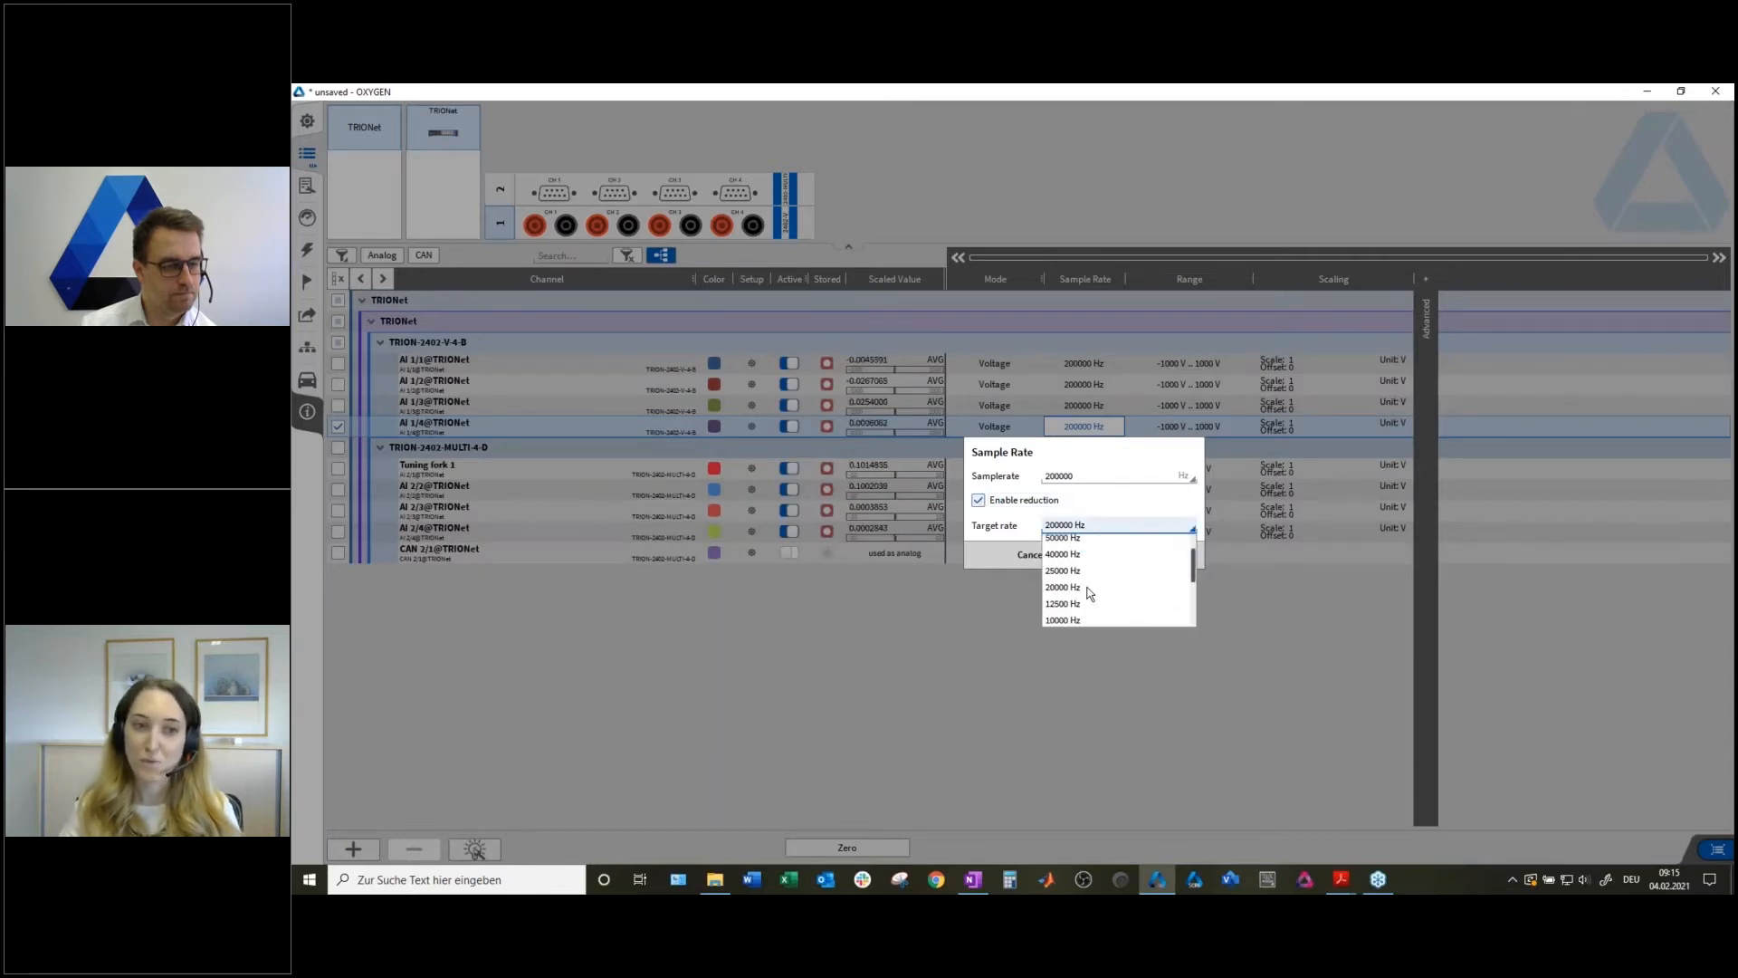
scroll(1068, 605, down, 1)
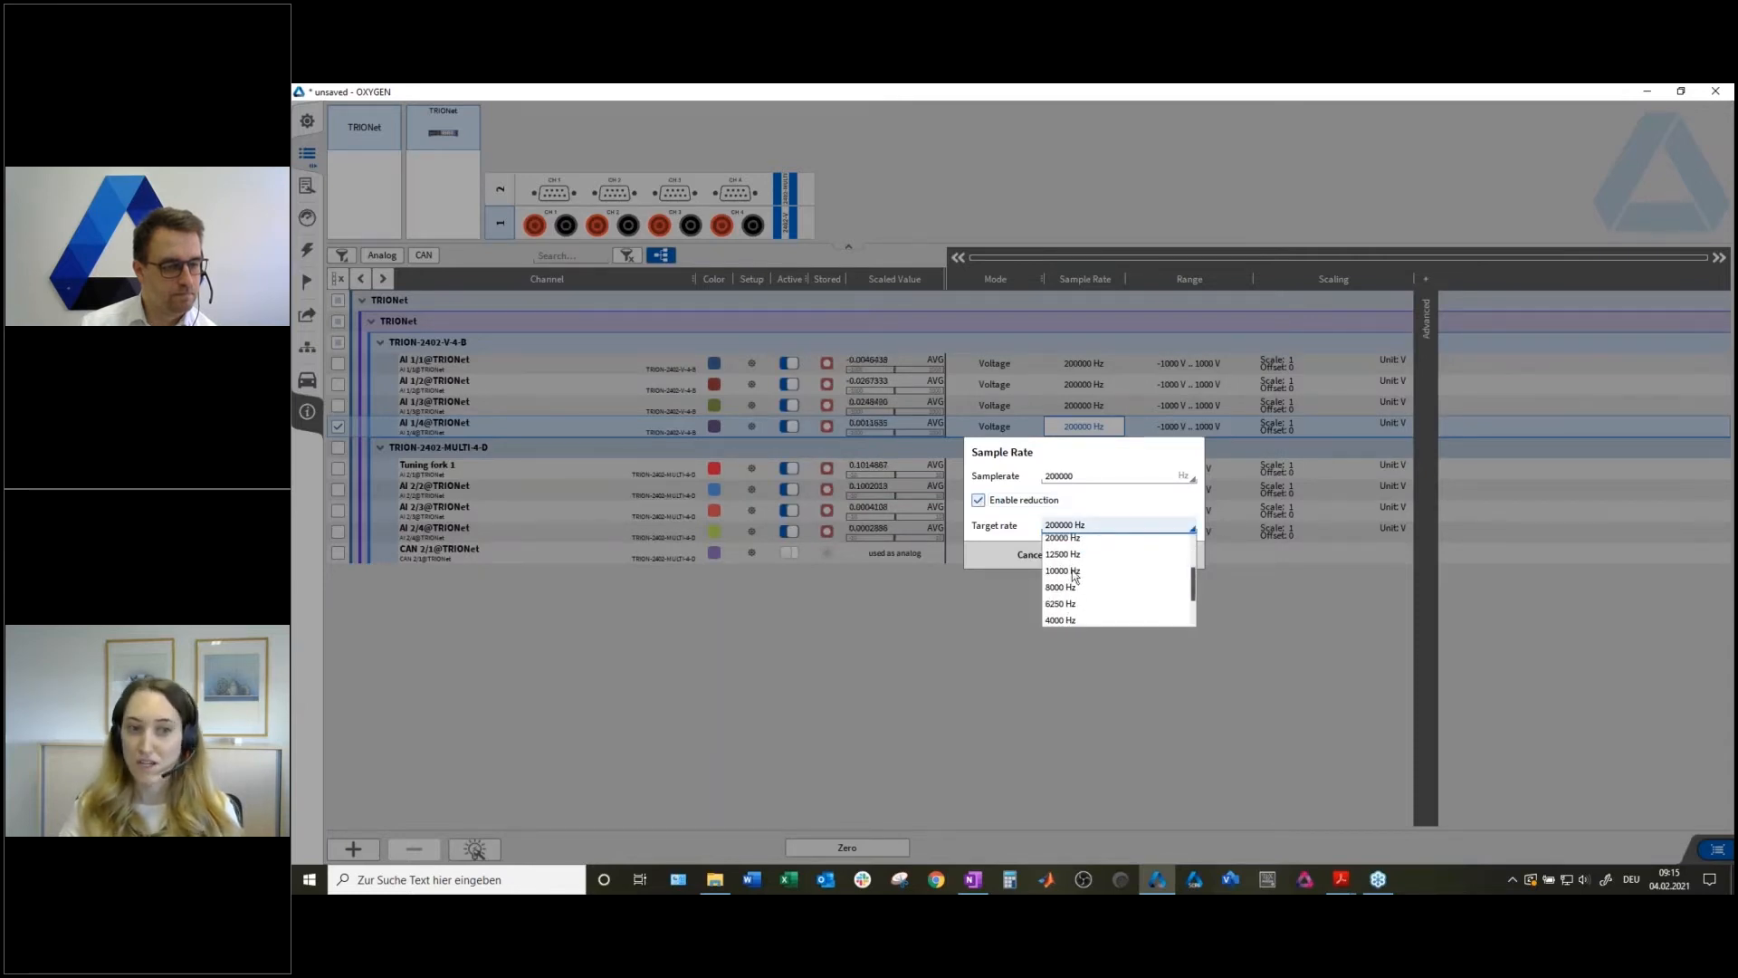
scroll(1070, 588, down, 2)
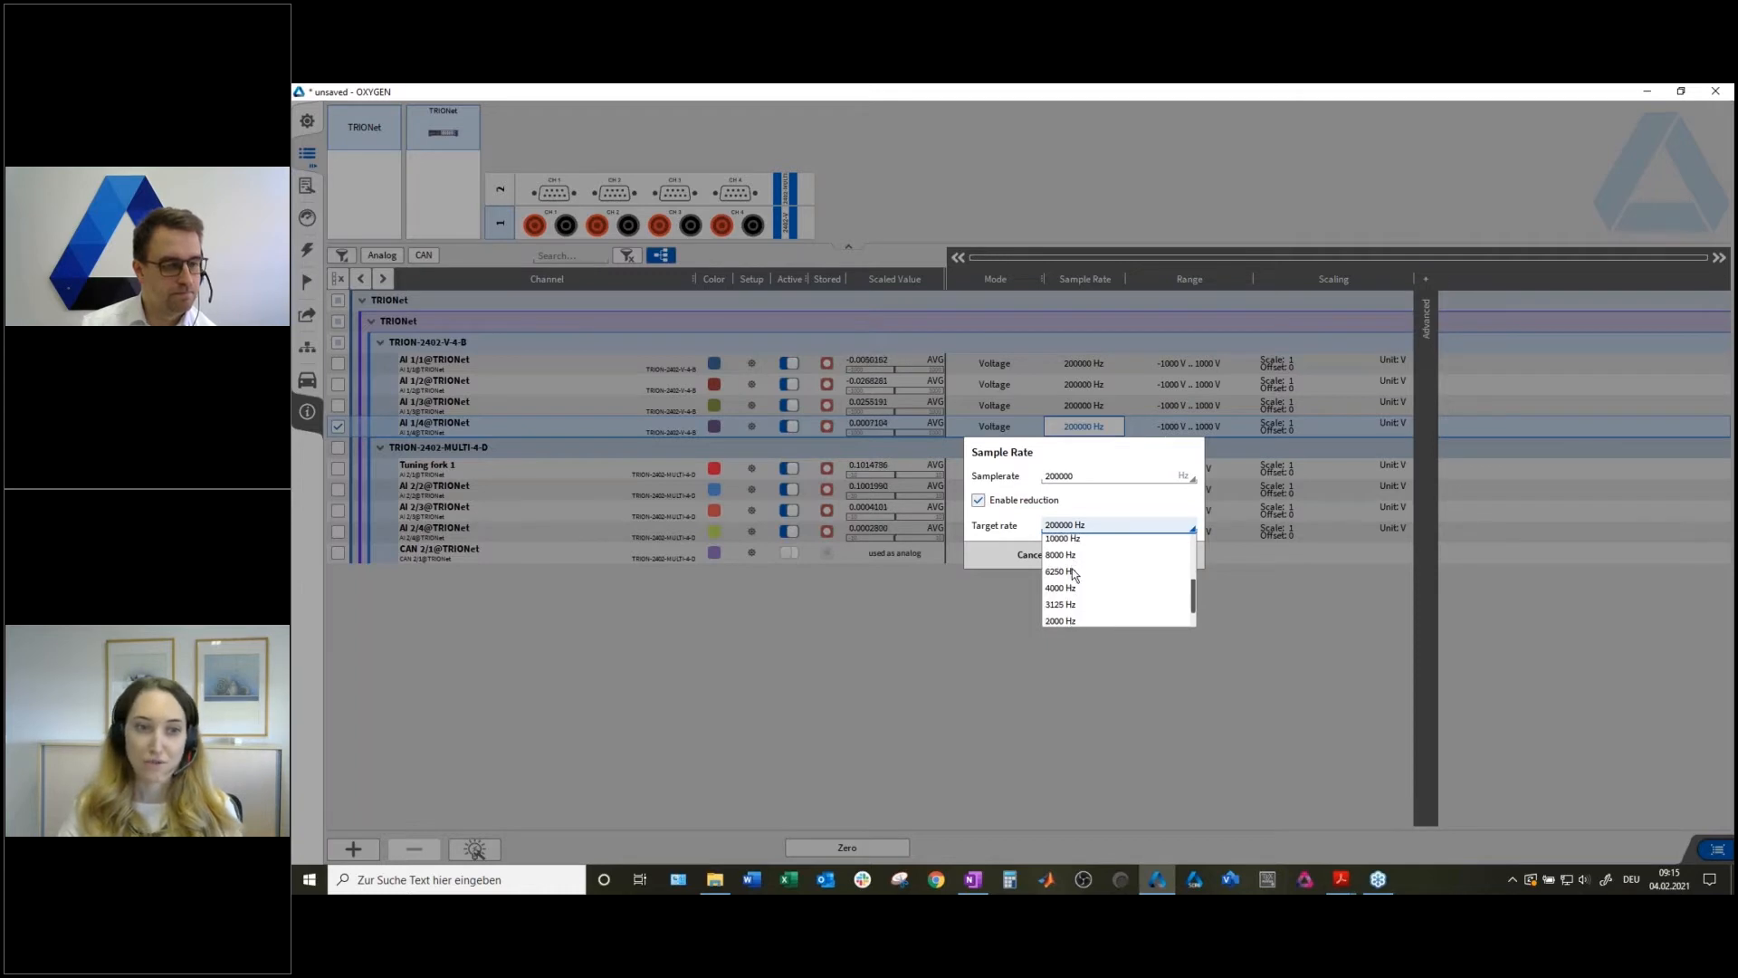
click(1069, 586)
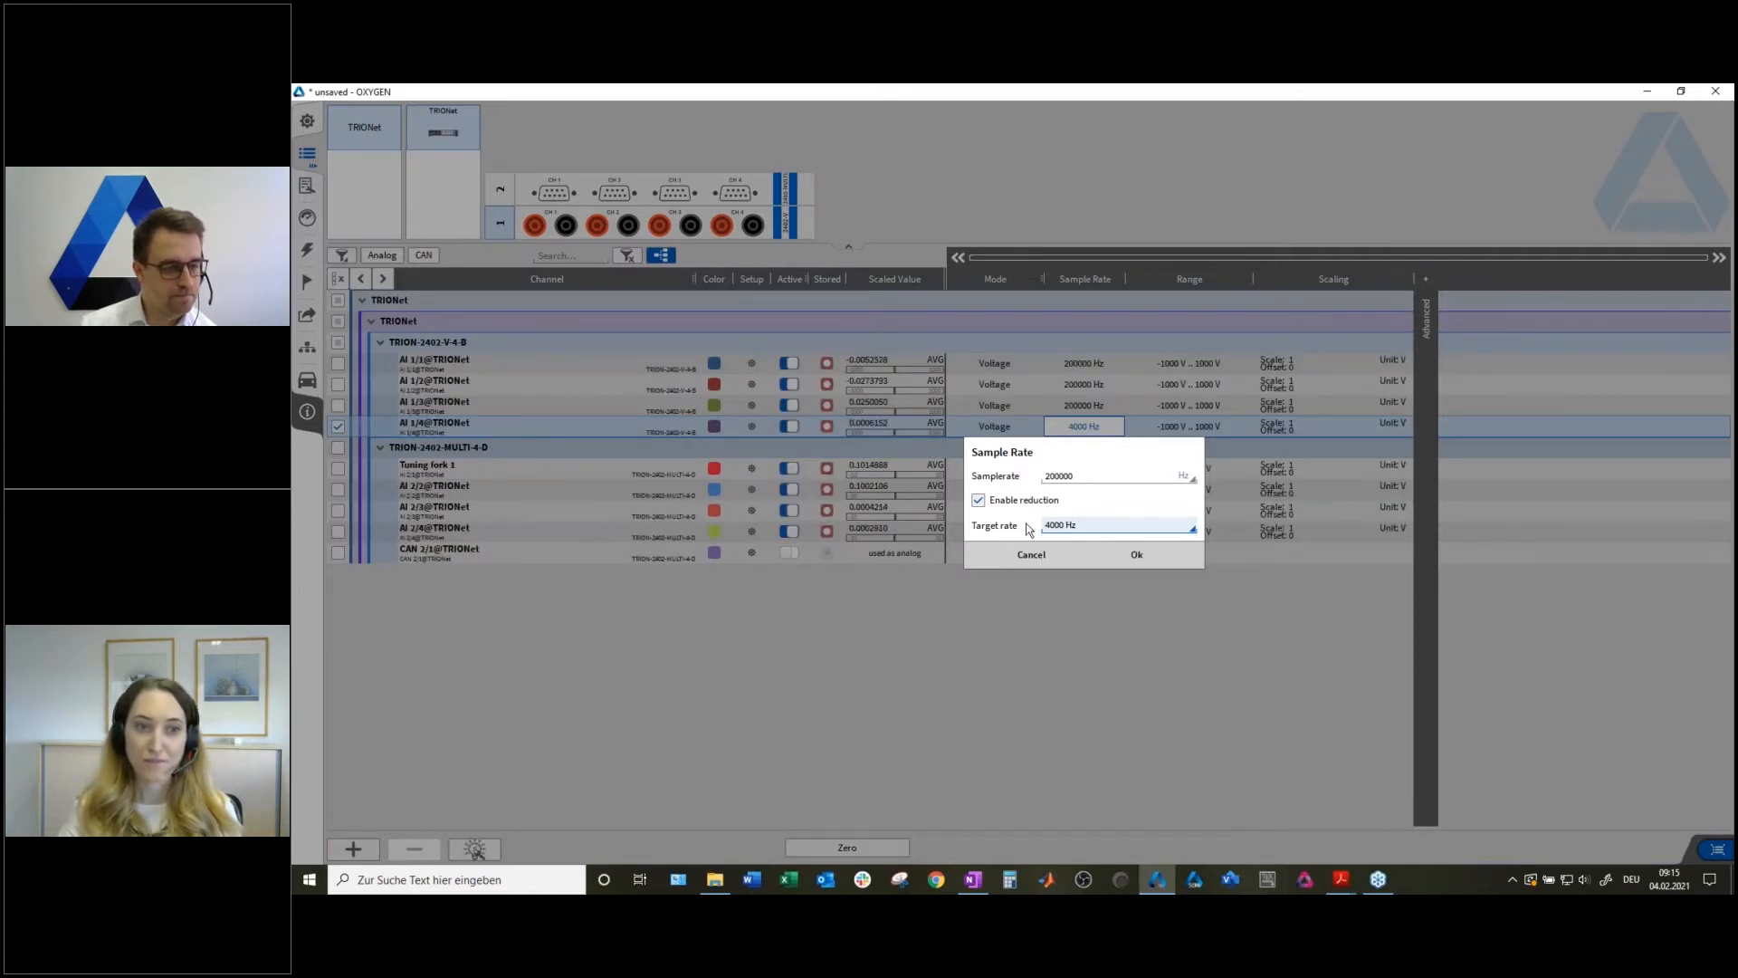
click(1145, 554)
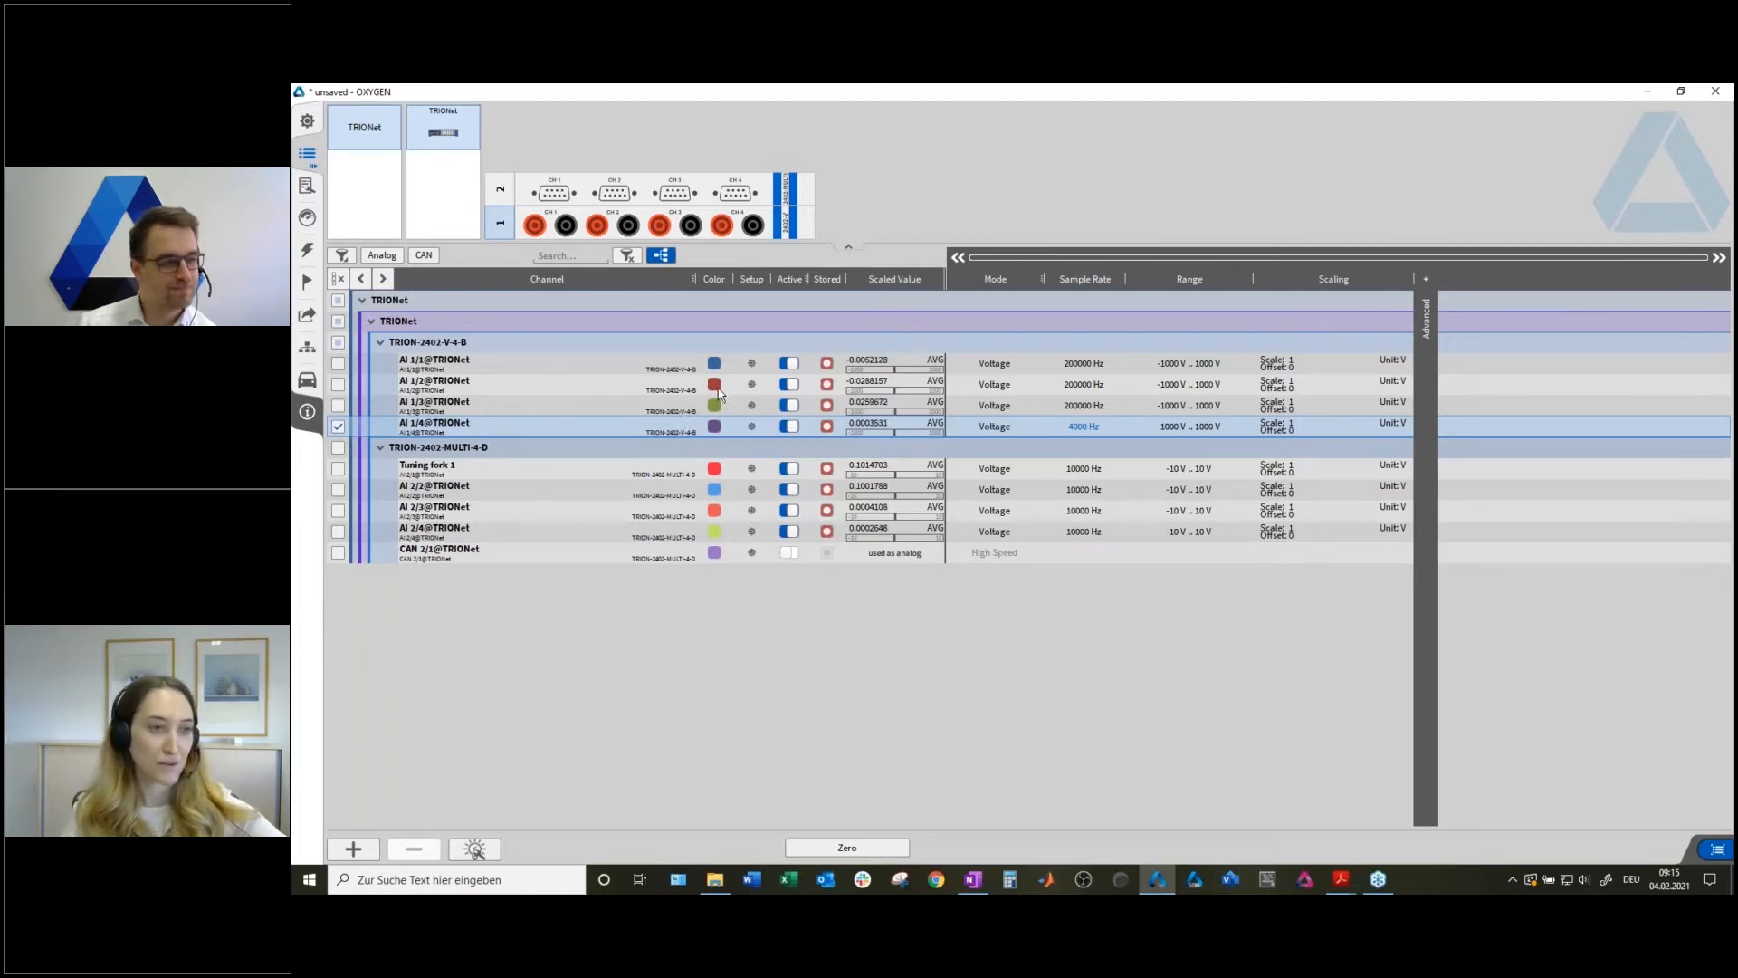
In the setup of "Tuning fork 1", set the mode to Bridge and the bridge mode to BRQUARTER3W with 350 Ohm.
click(752, 469)
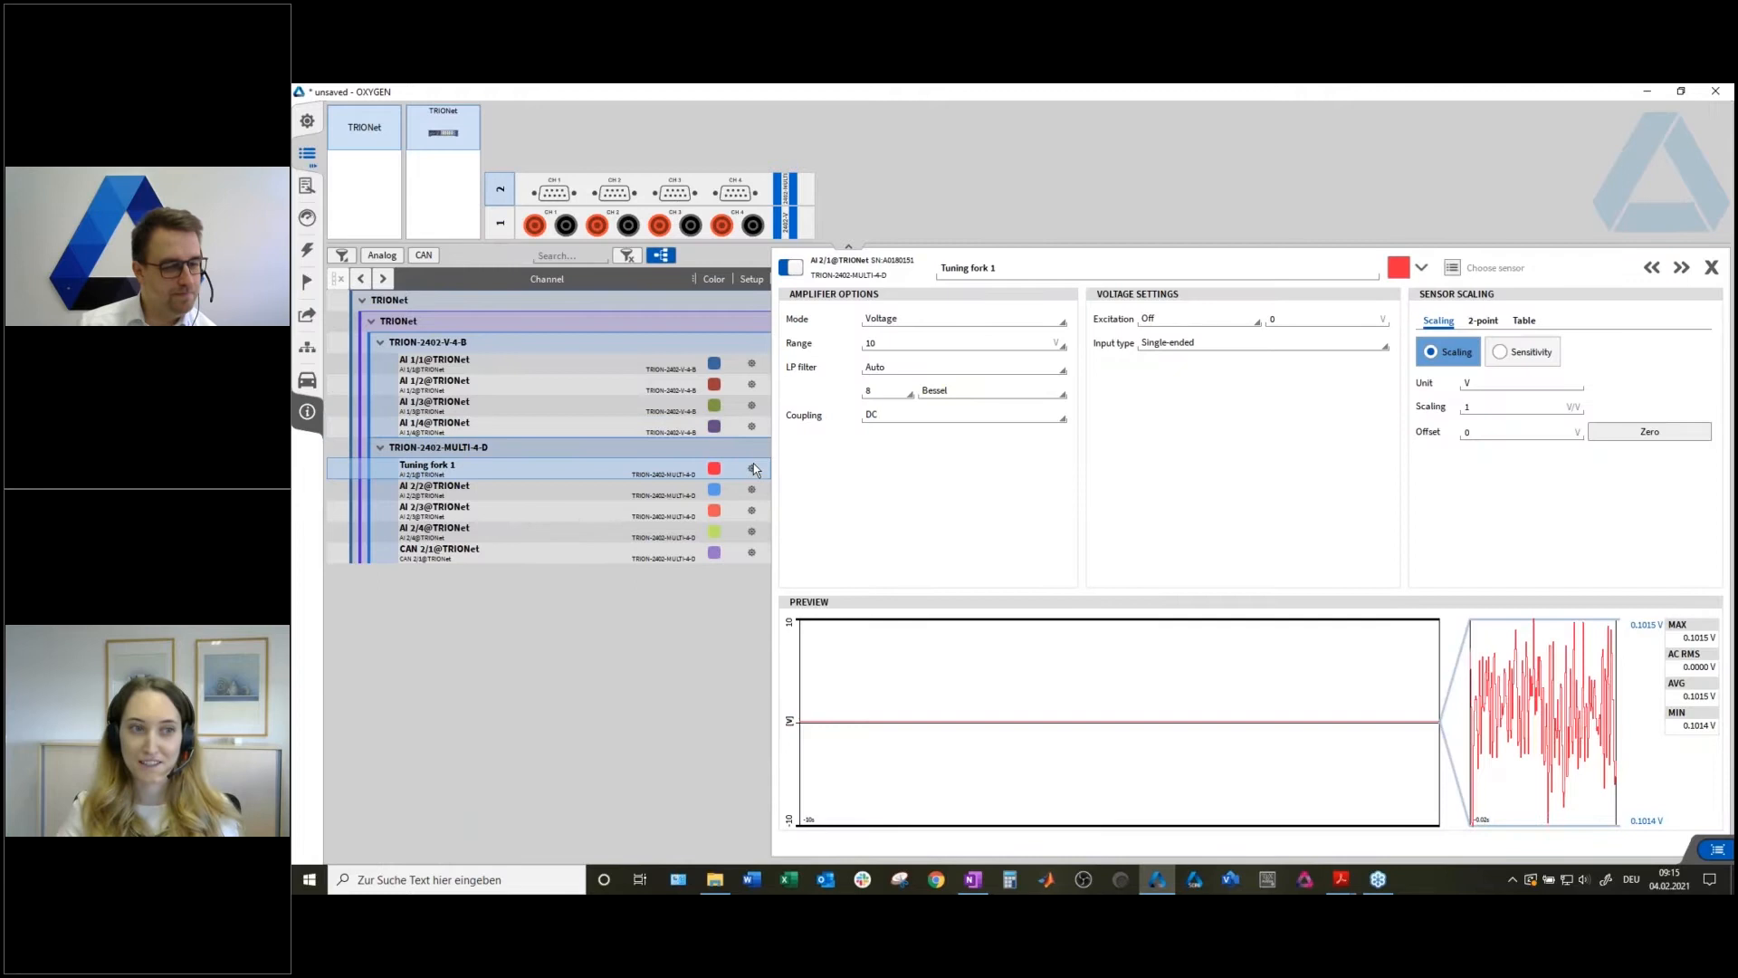
click(907, 322)
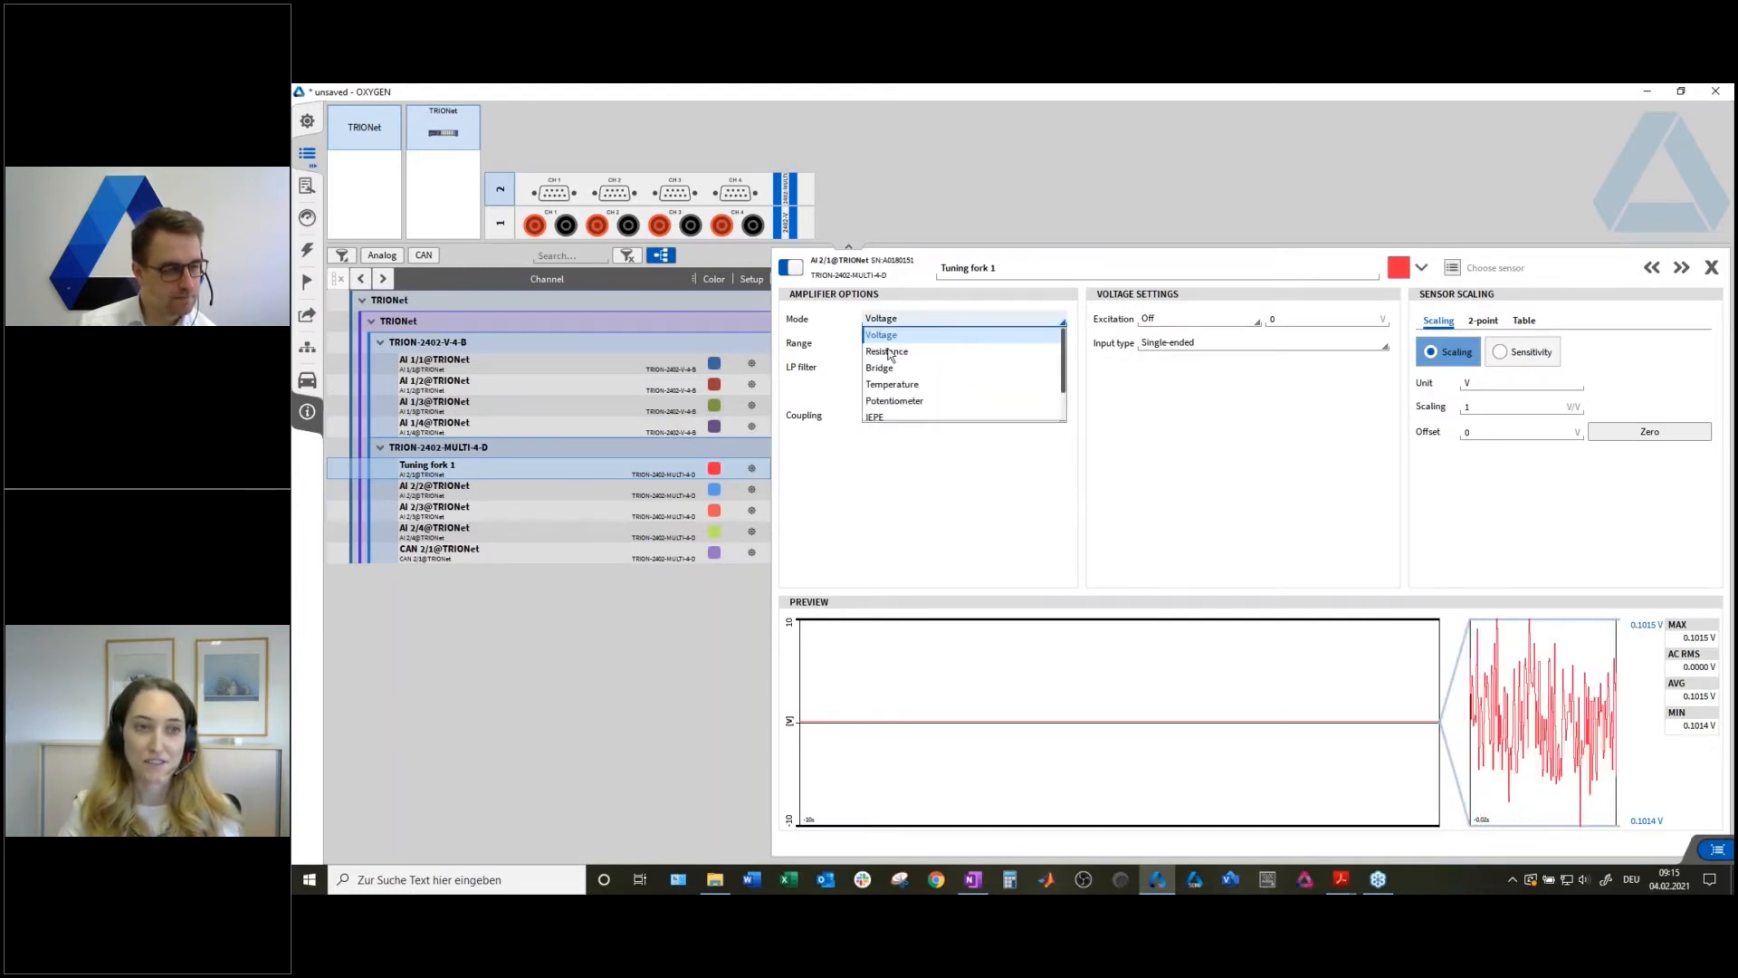
click(887, 369)
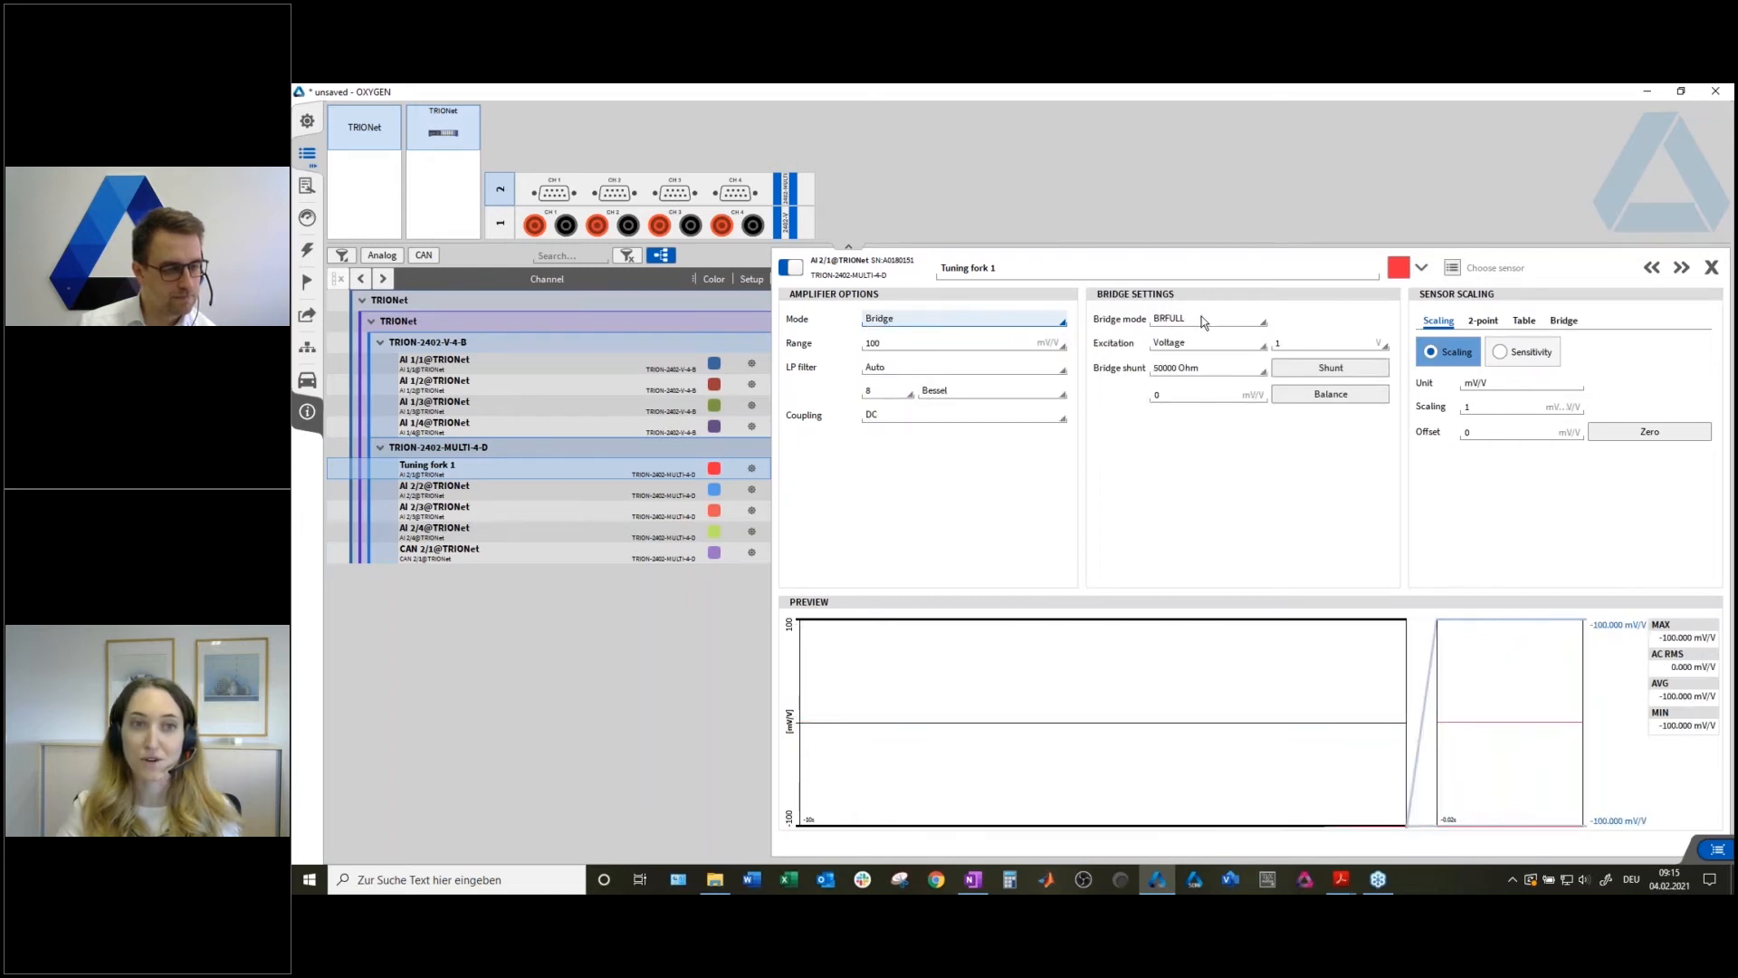
click(1204, 319)
click(1197, 367)
click(1298, 319)
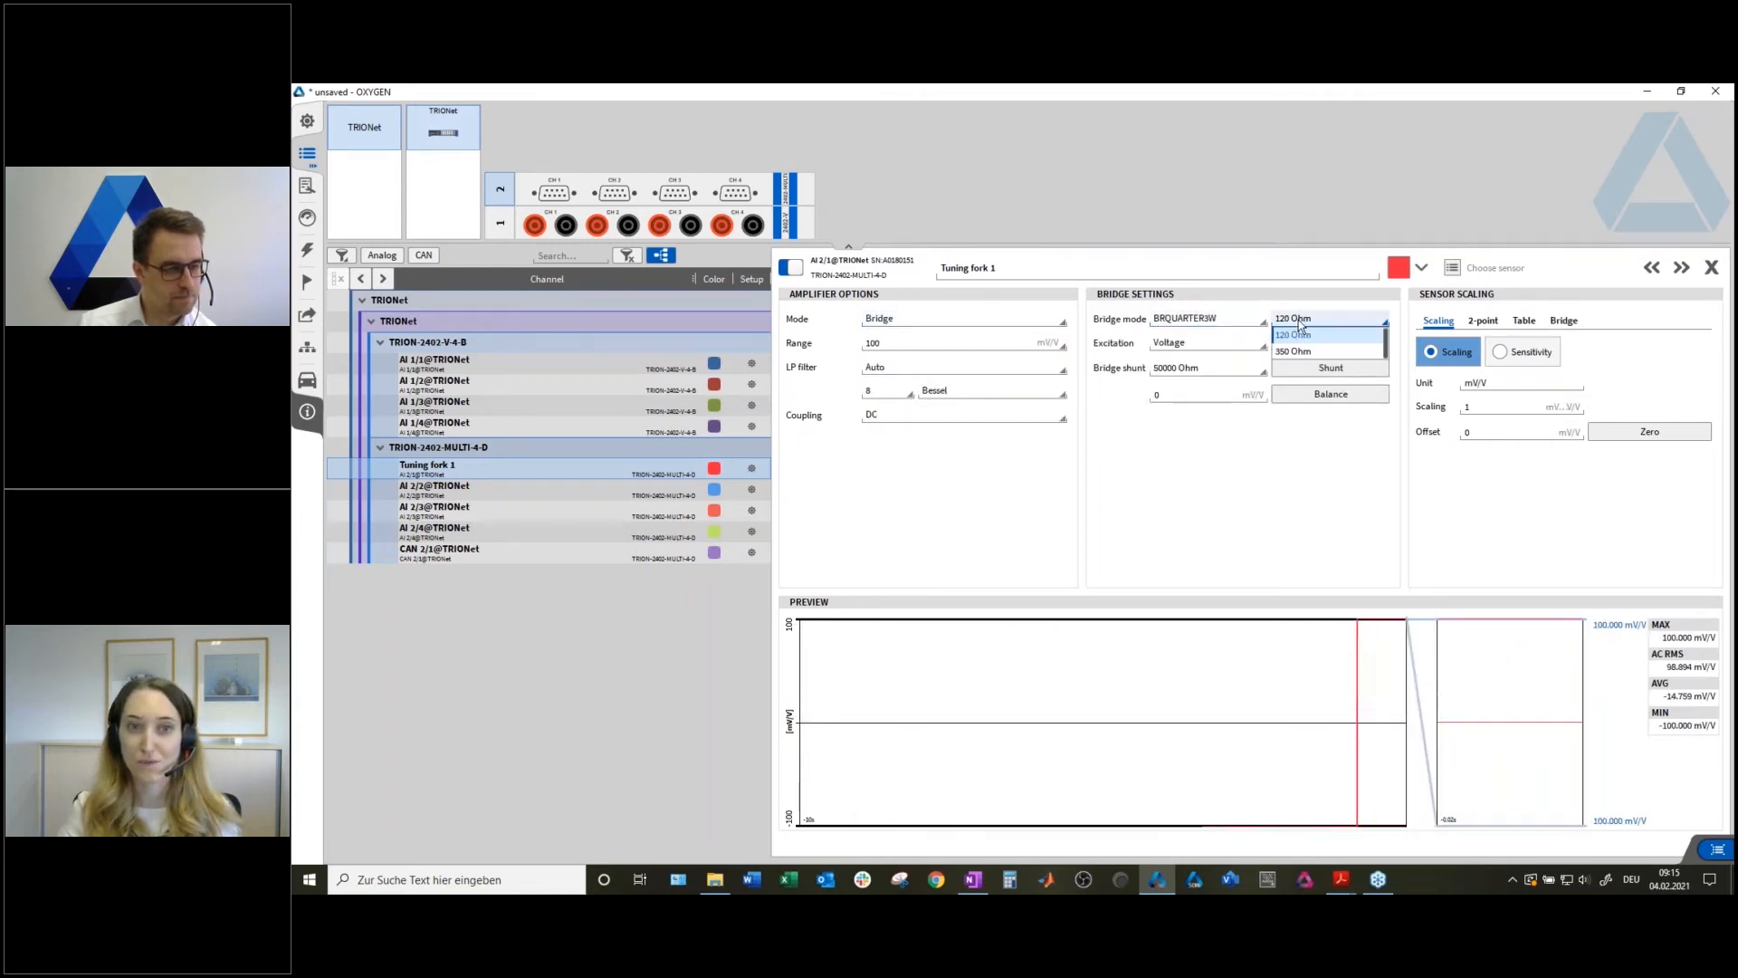
click(1299, 355)
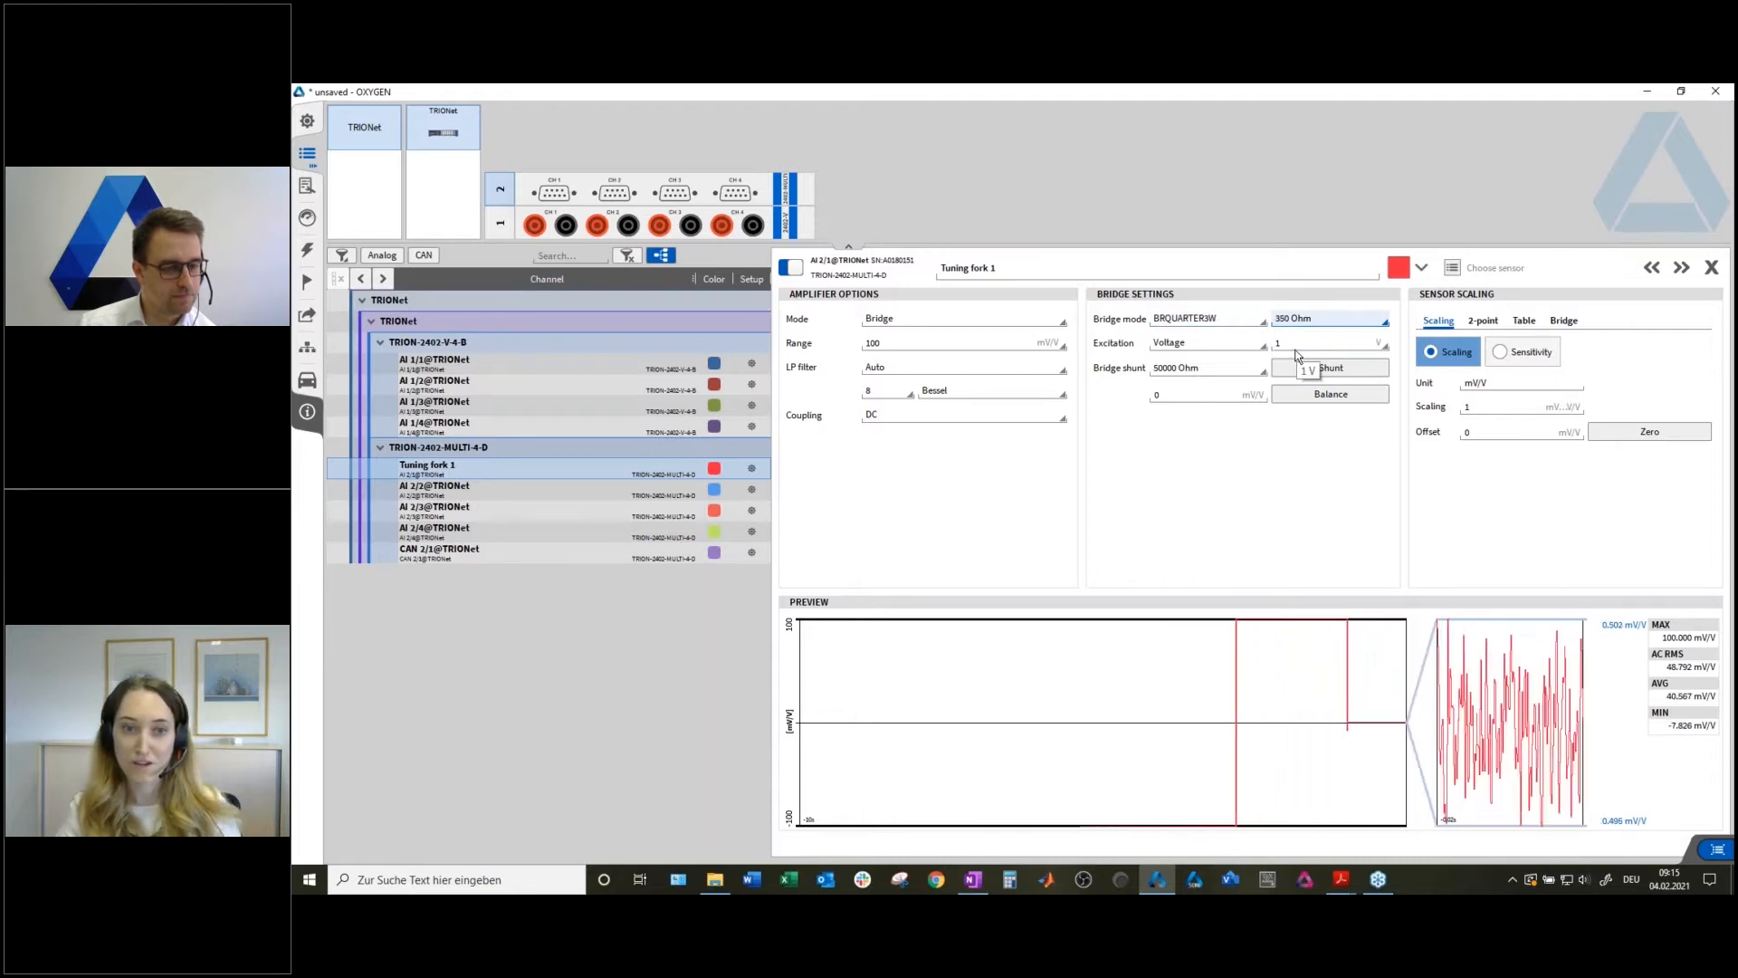
Balance the bridge of "Tuning fork 1", set its range to 3 mV/V, and return to the channel list with the channel deselected.
click(1301, 399)
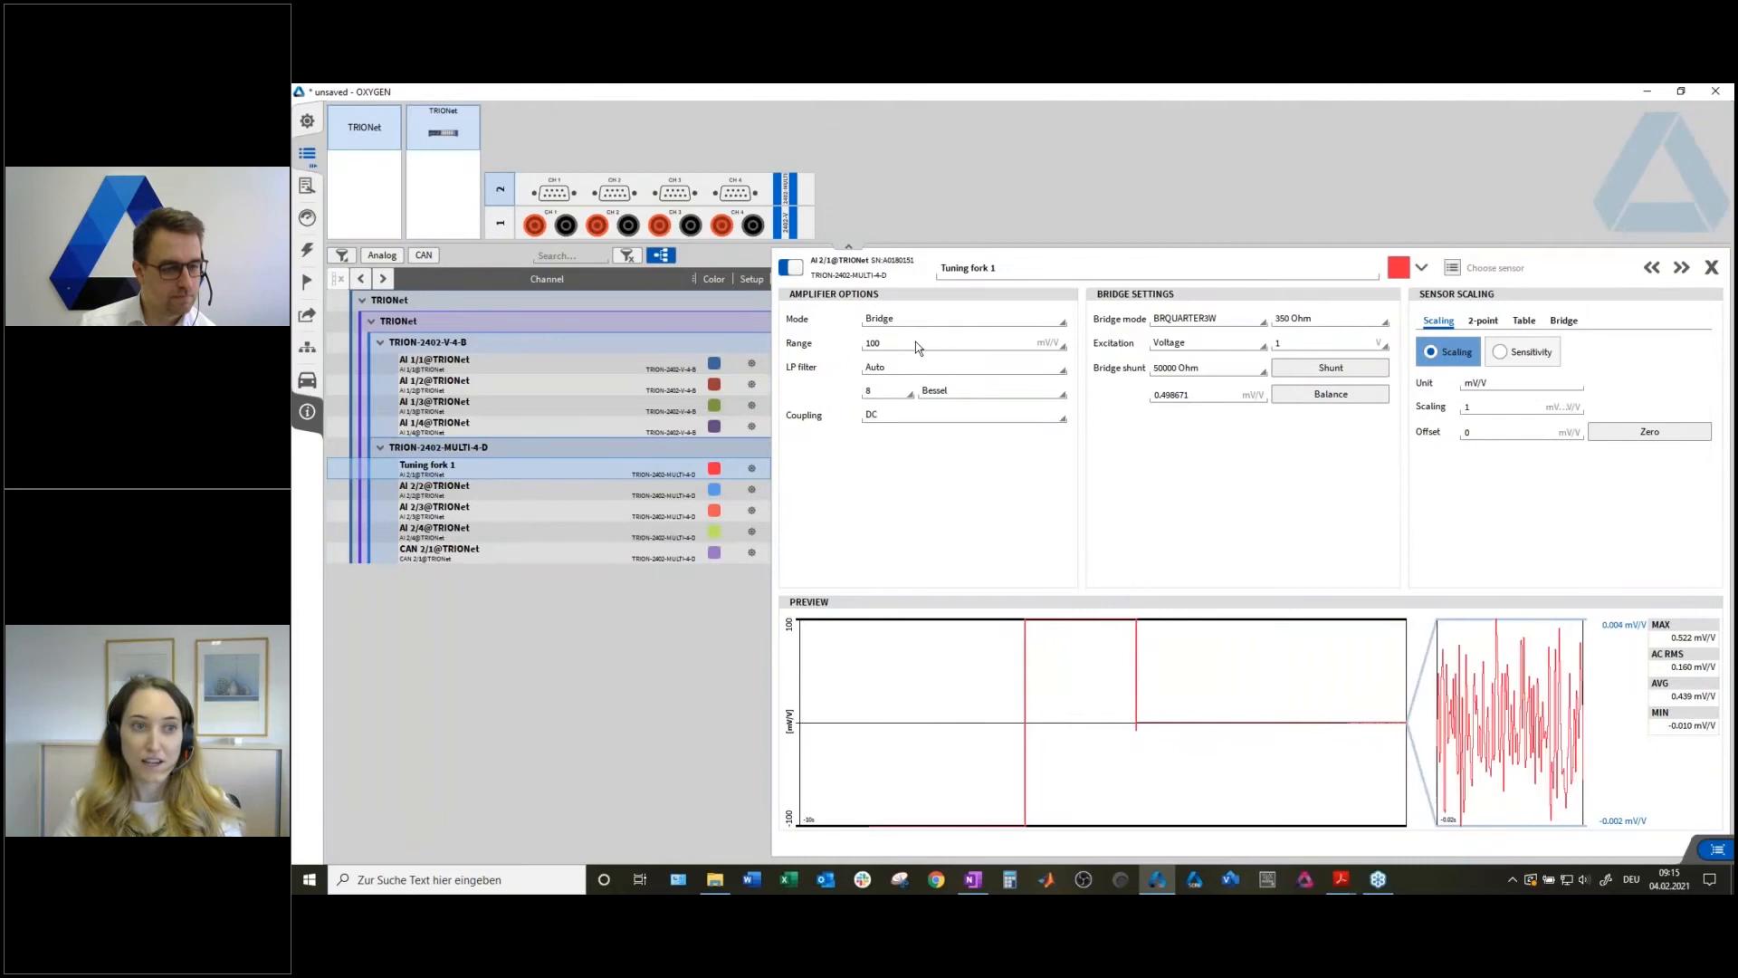
click(915, 342)
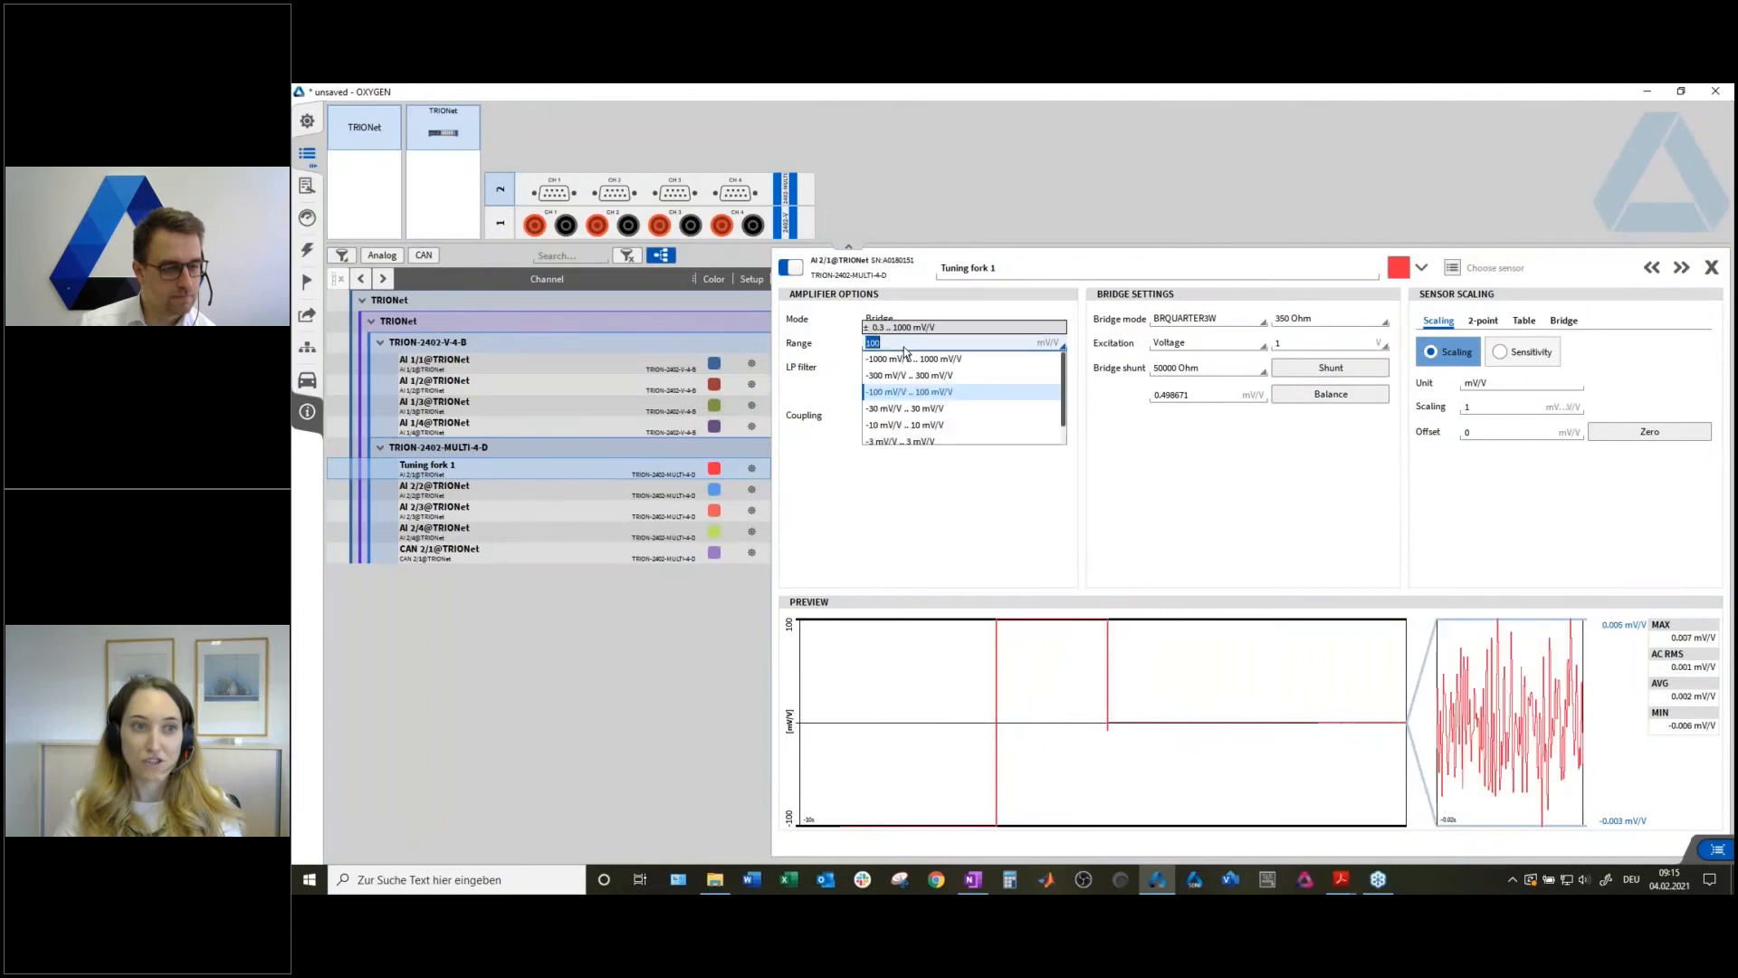
click(899, 420)
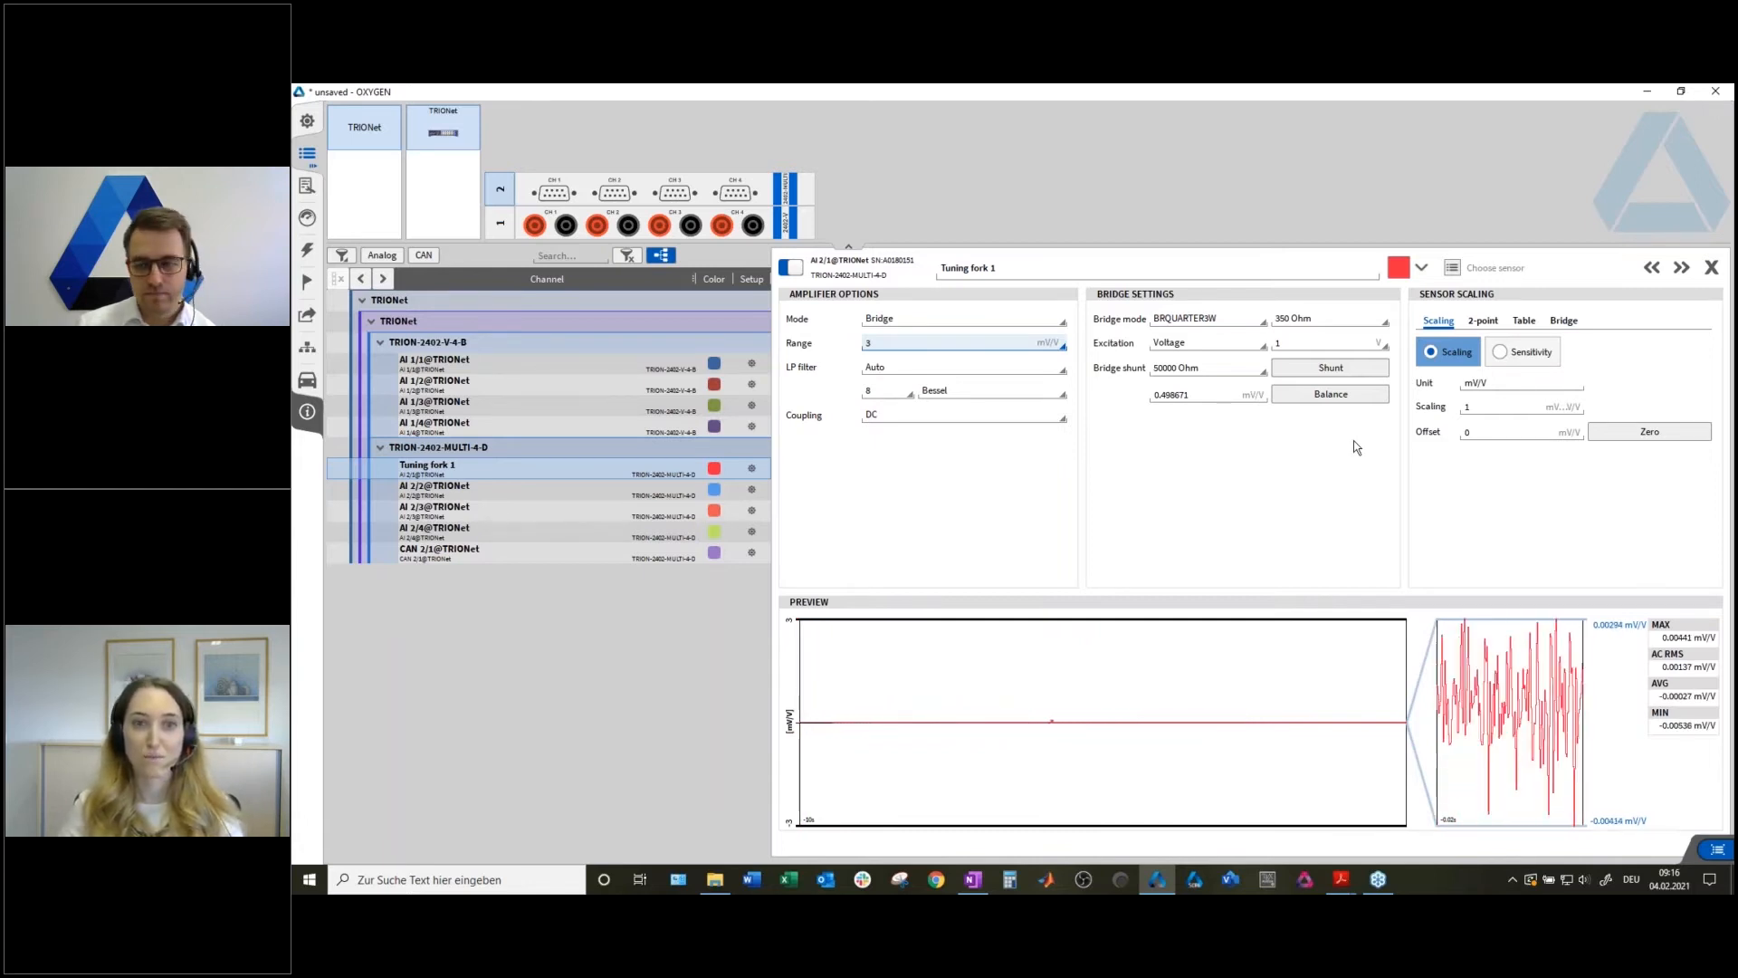
click(1710, 268)
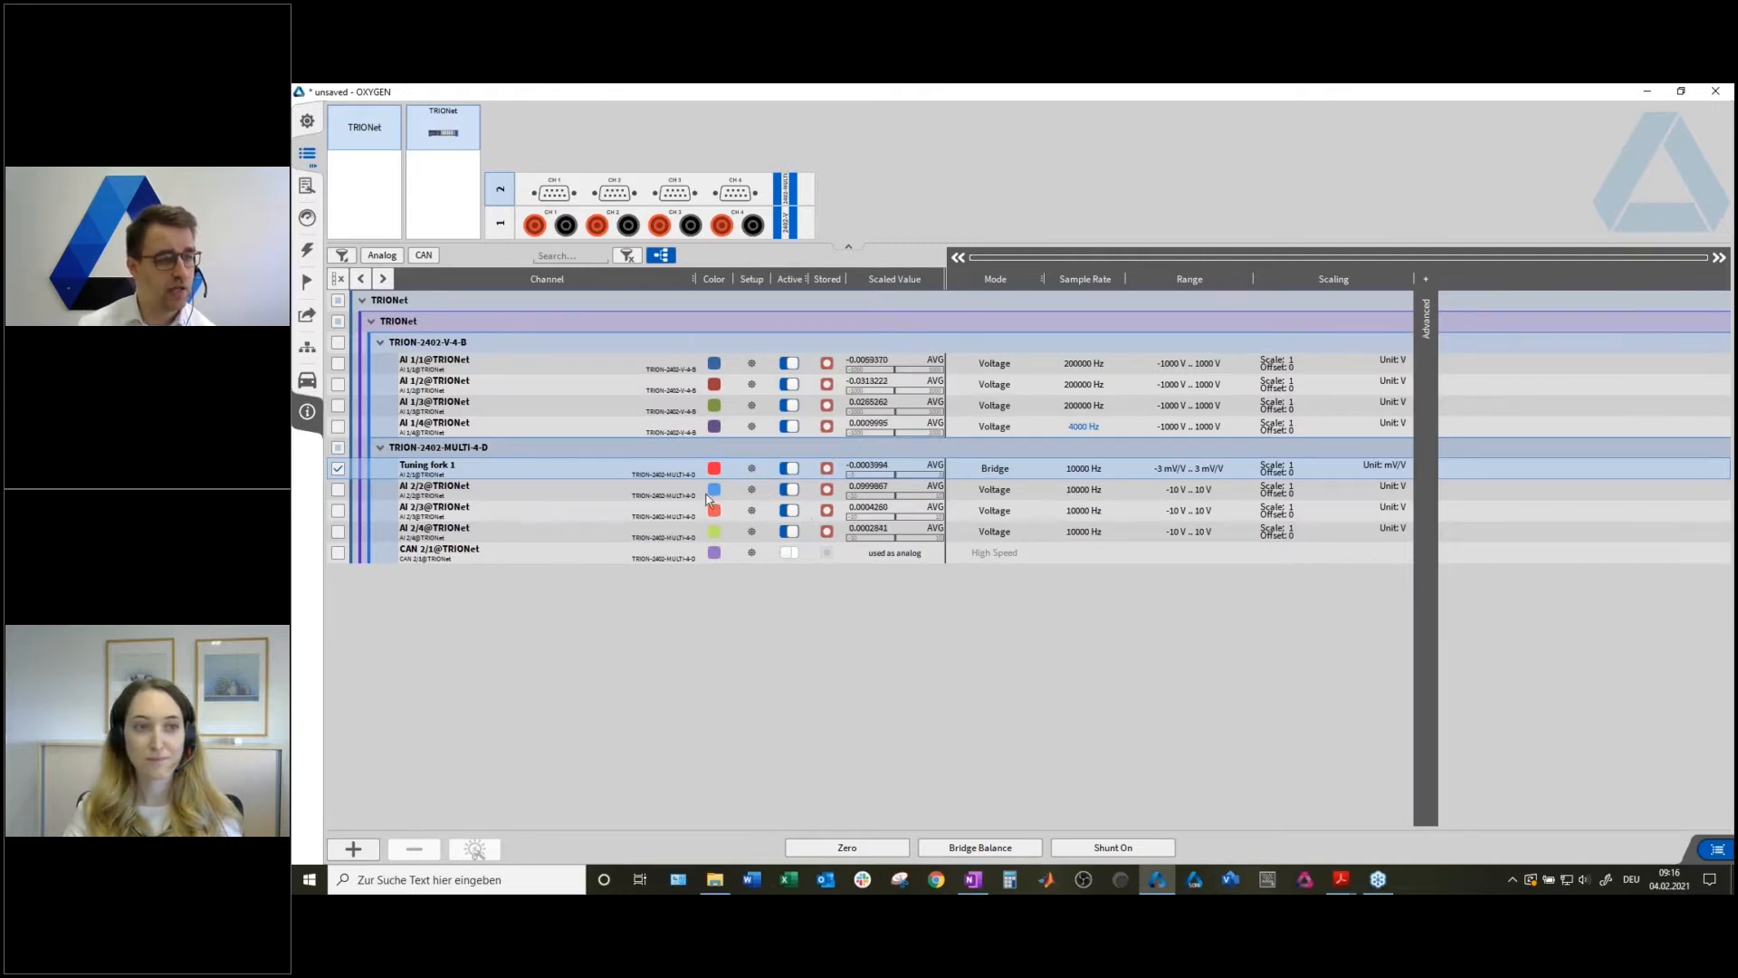
click(336, 469)
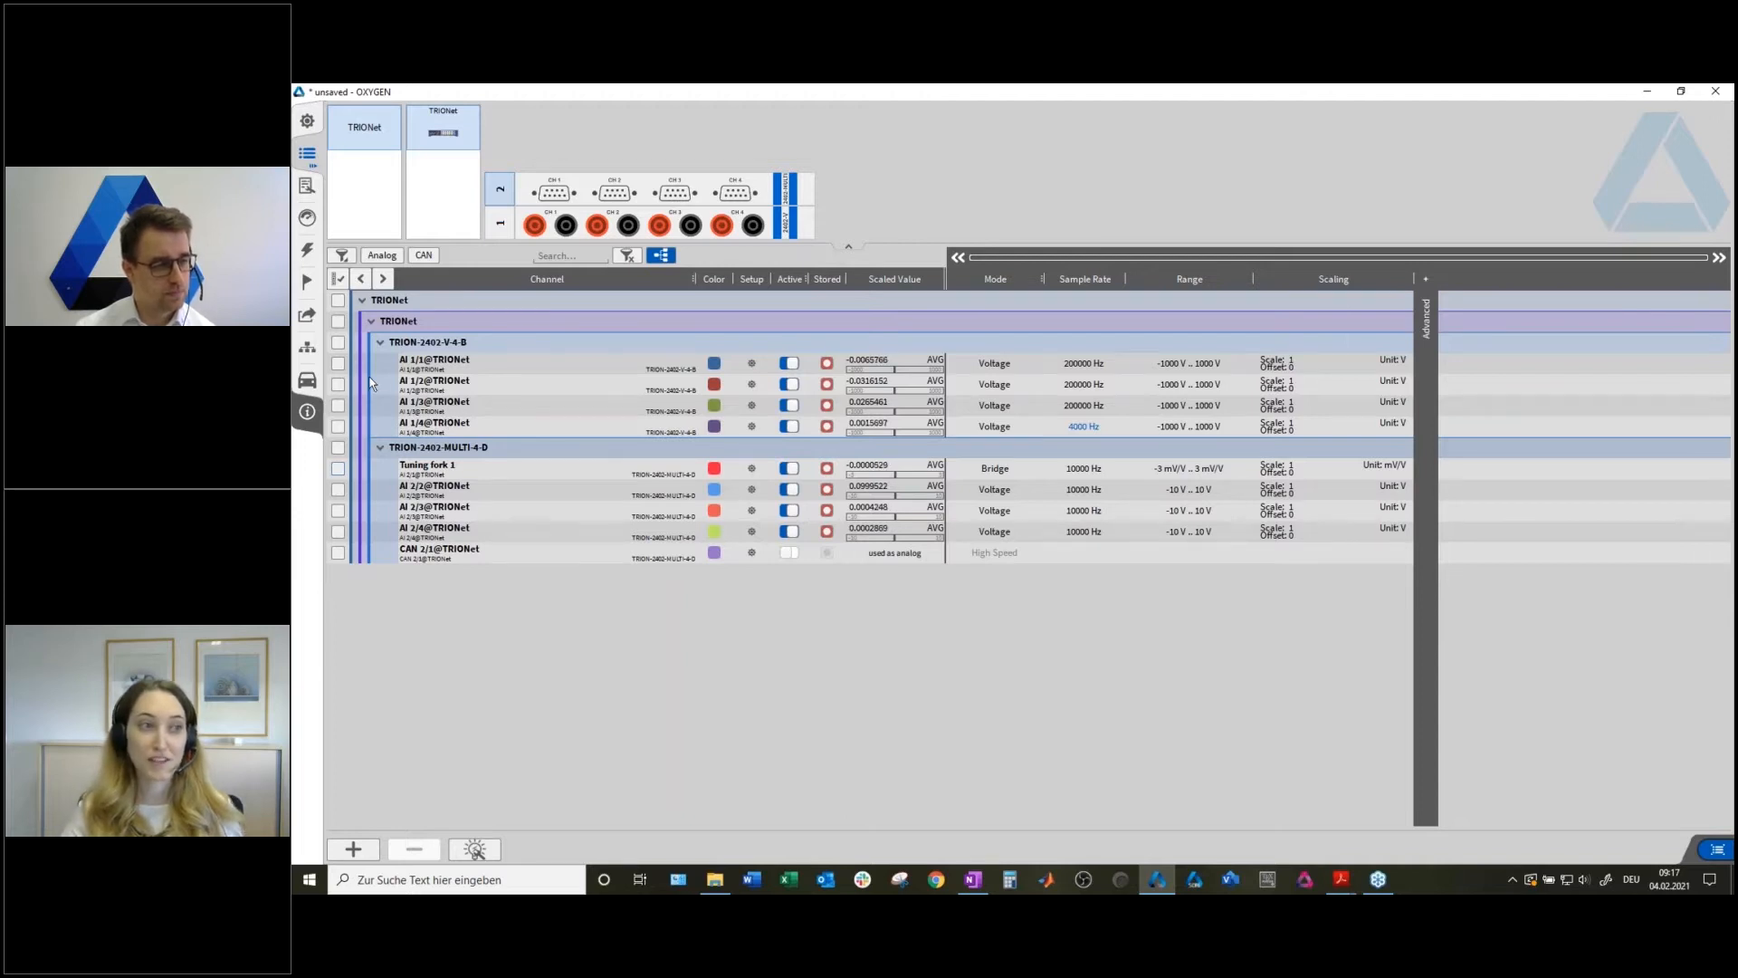
Select channels AI 1/1, AI 1/2 and AI 1/3 of the TRION-2402-V-4-B module and set their mode to Current.
click(337, 363)
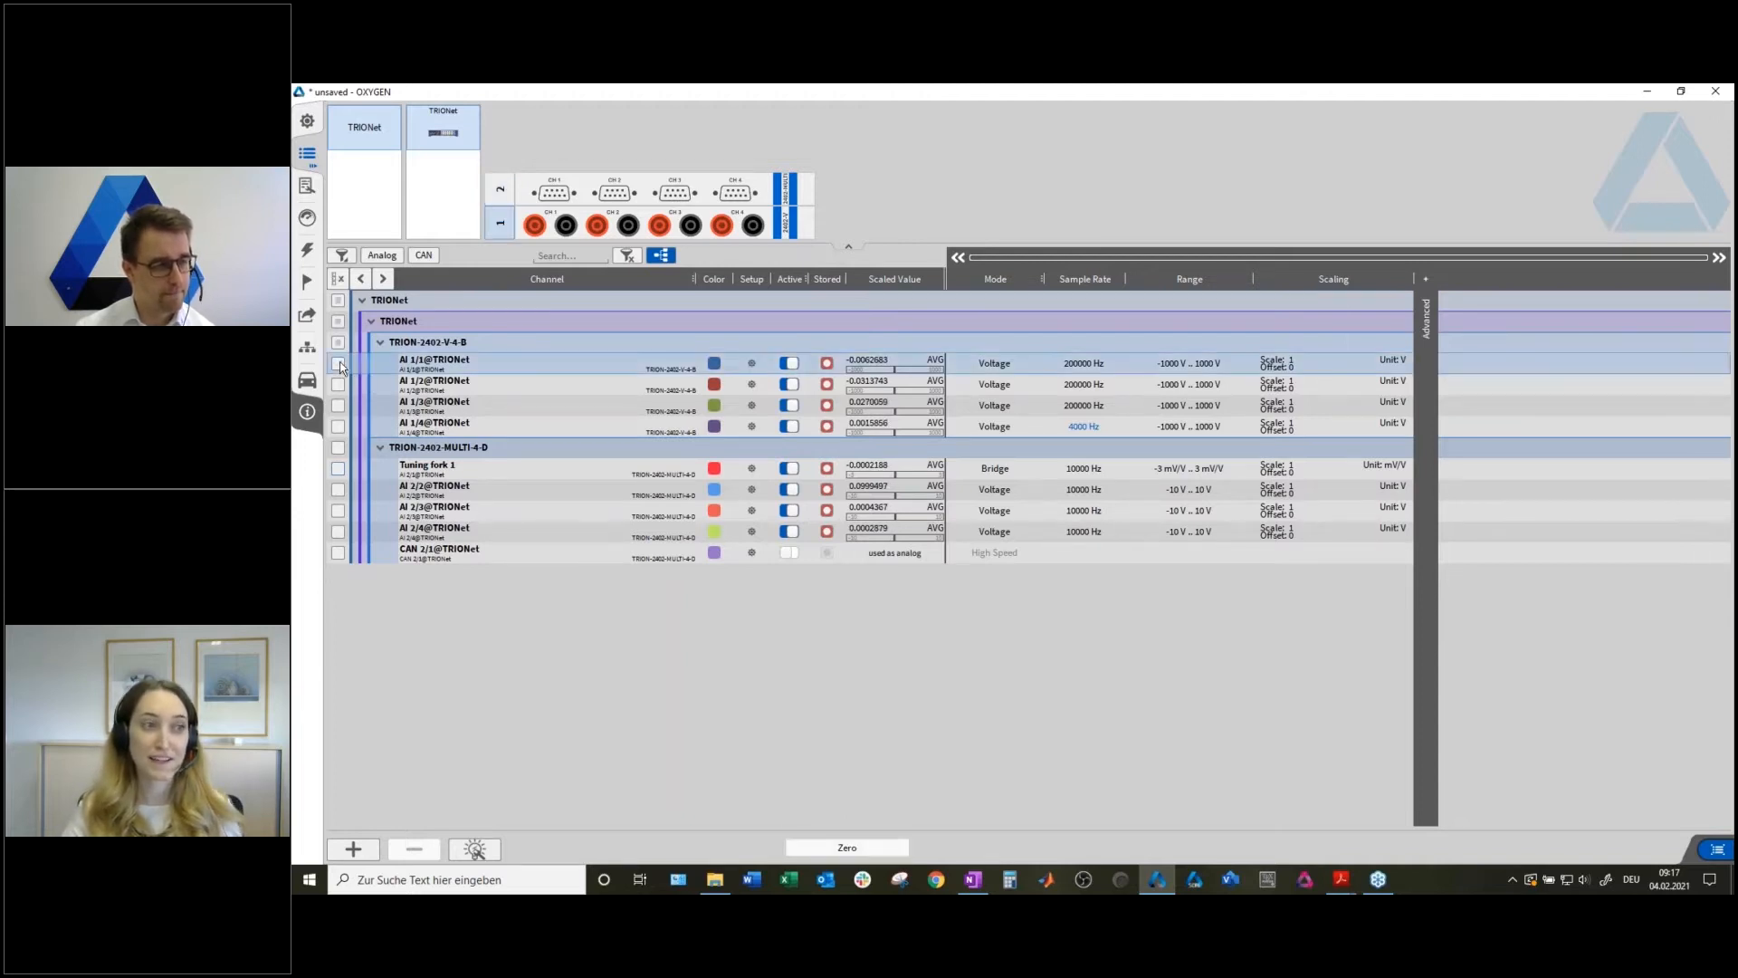
click(338, 384)
click(337, 405)
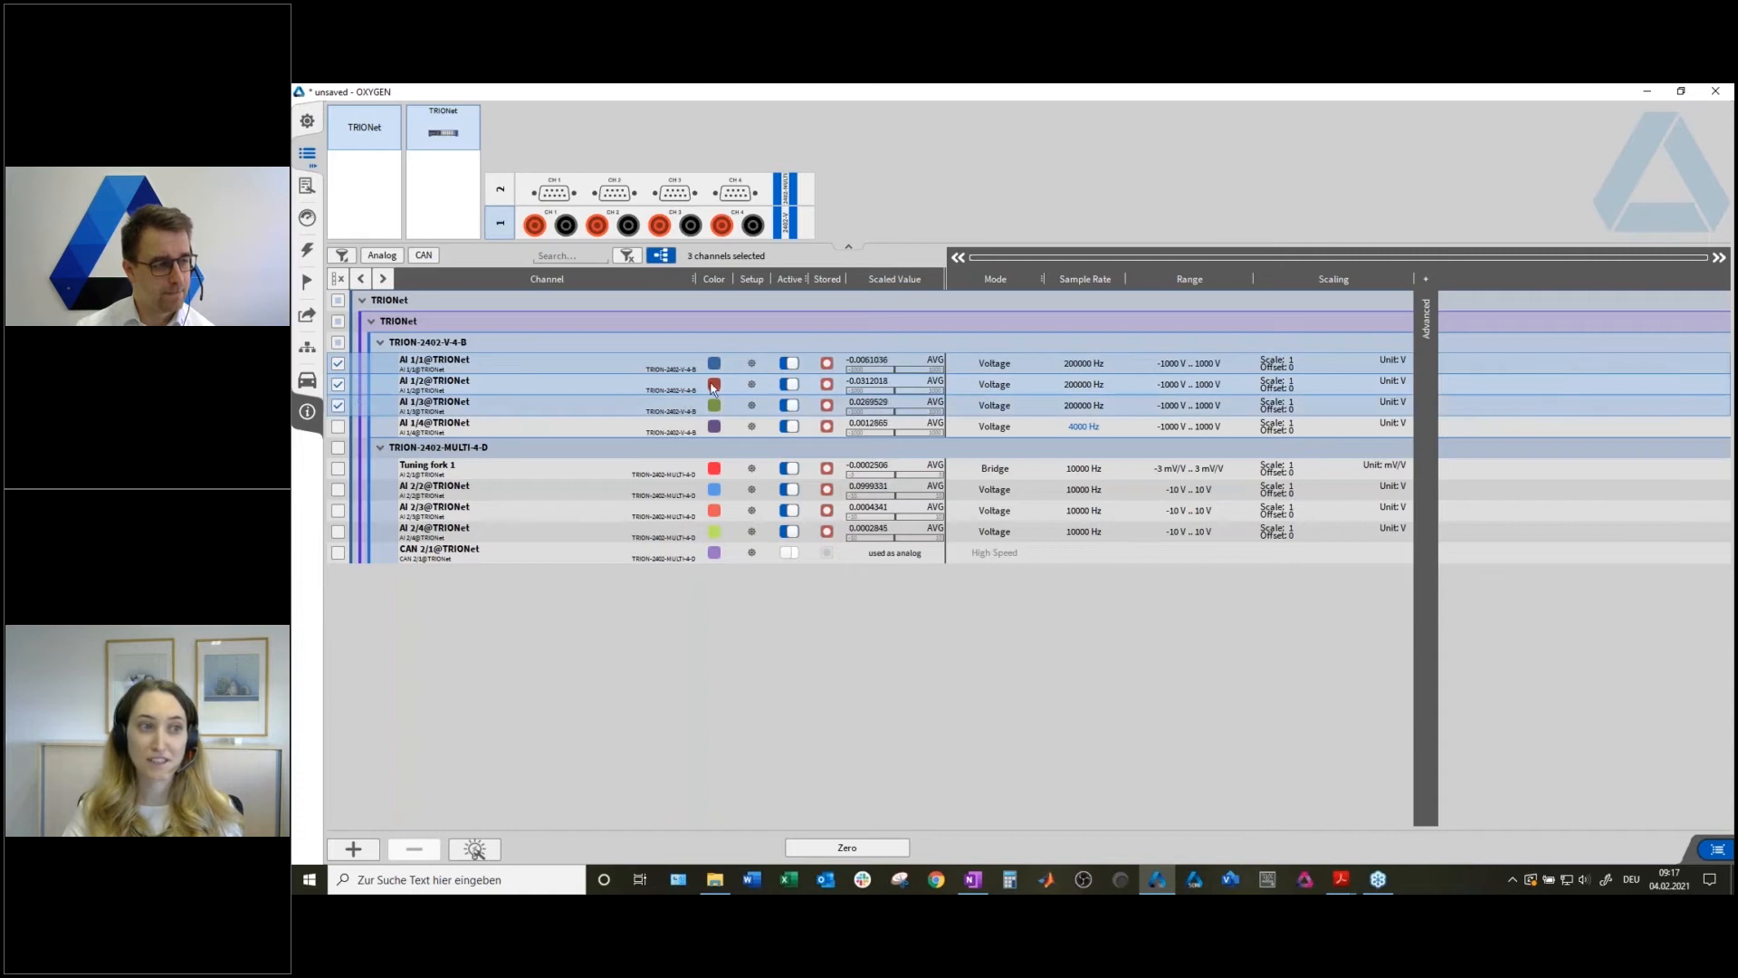
click(993, 367)
click(999, 399)
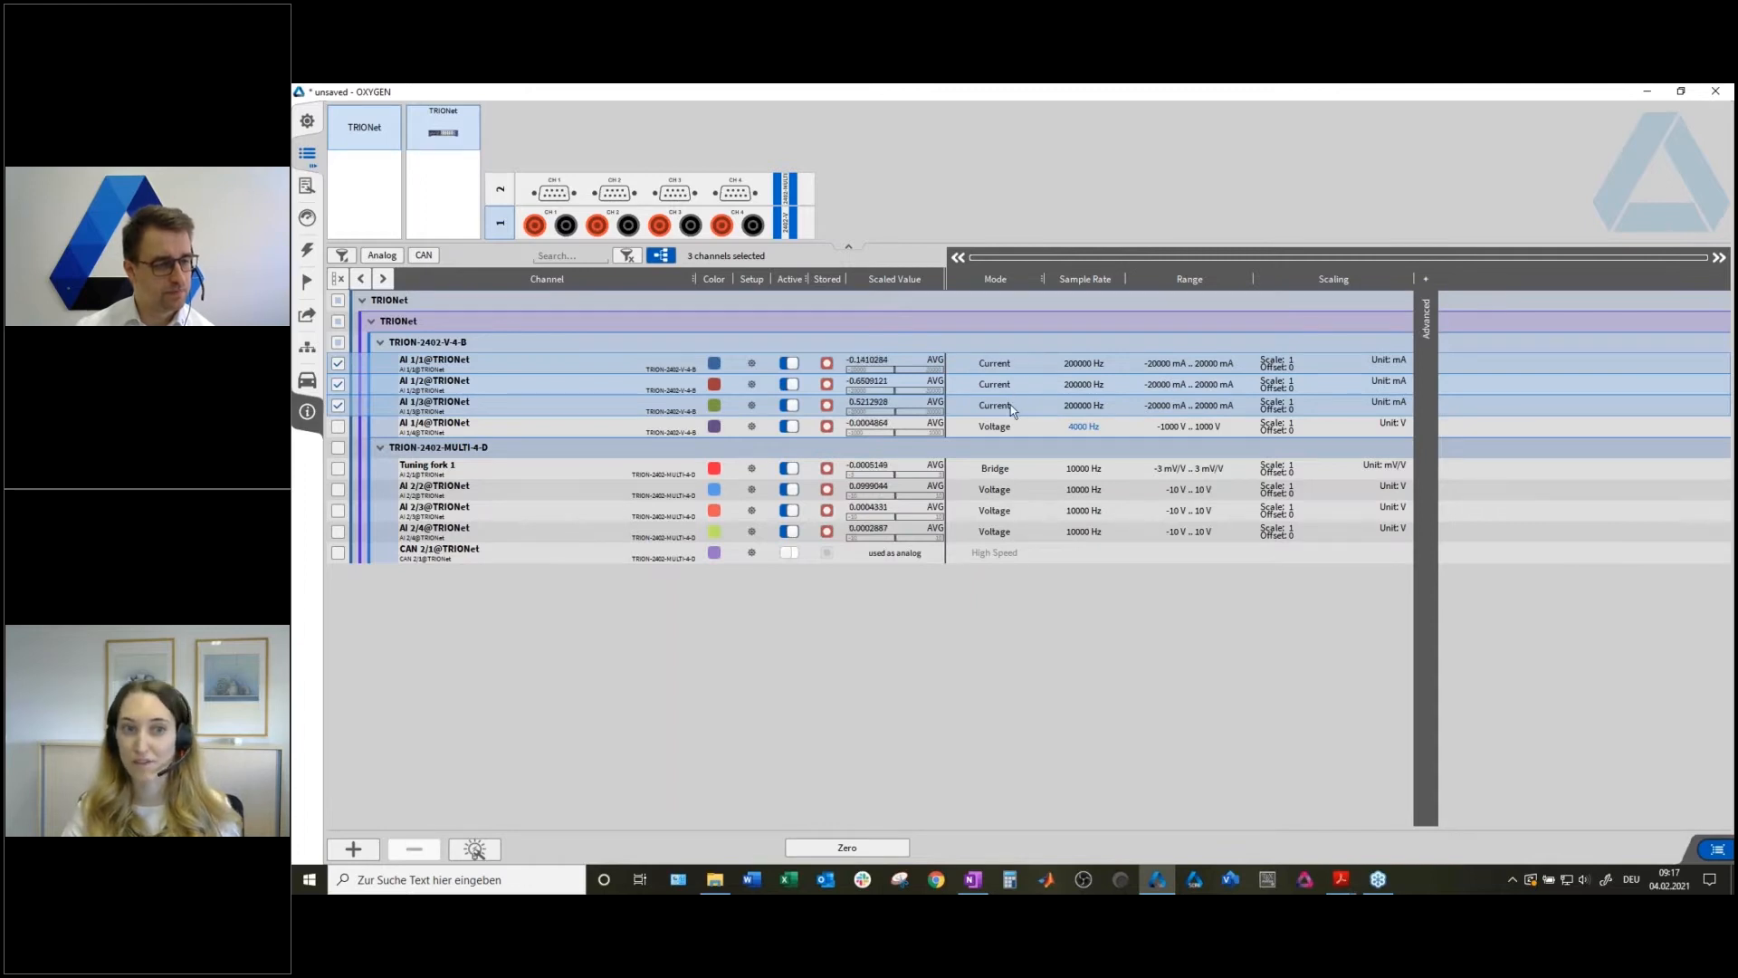
Set the range of the three selected current channels to -20 mA .. 20 mA.
click(1197, 364)
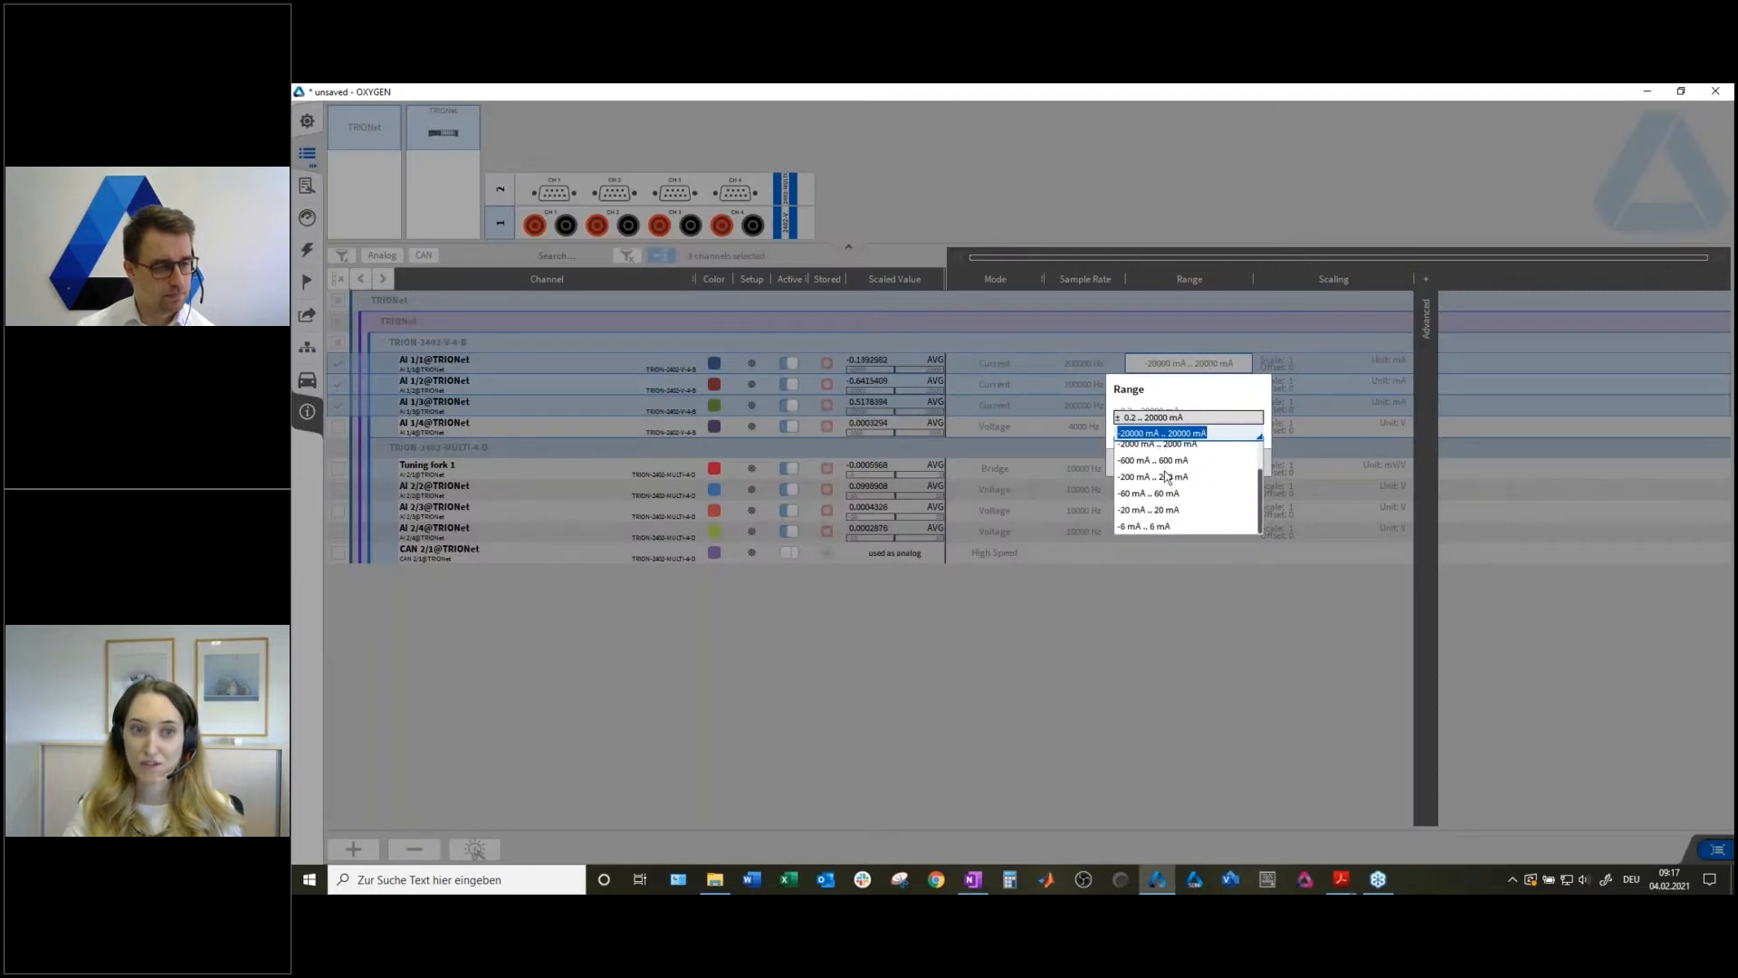
click(1149, 510)
click(1224, 461)
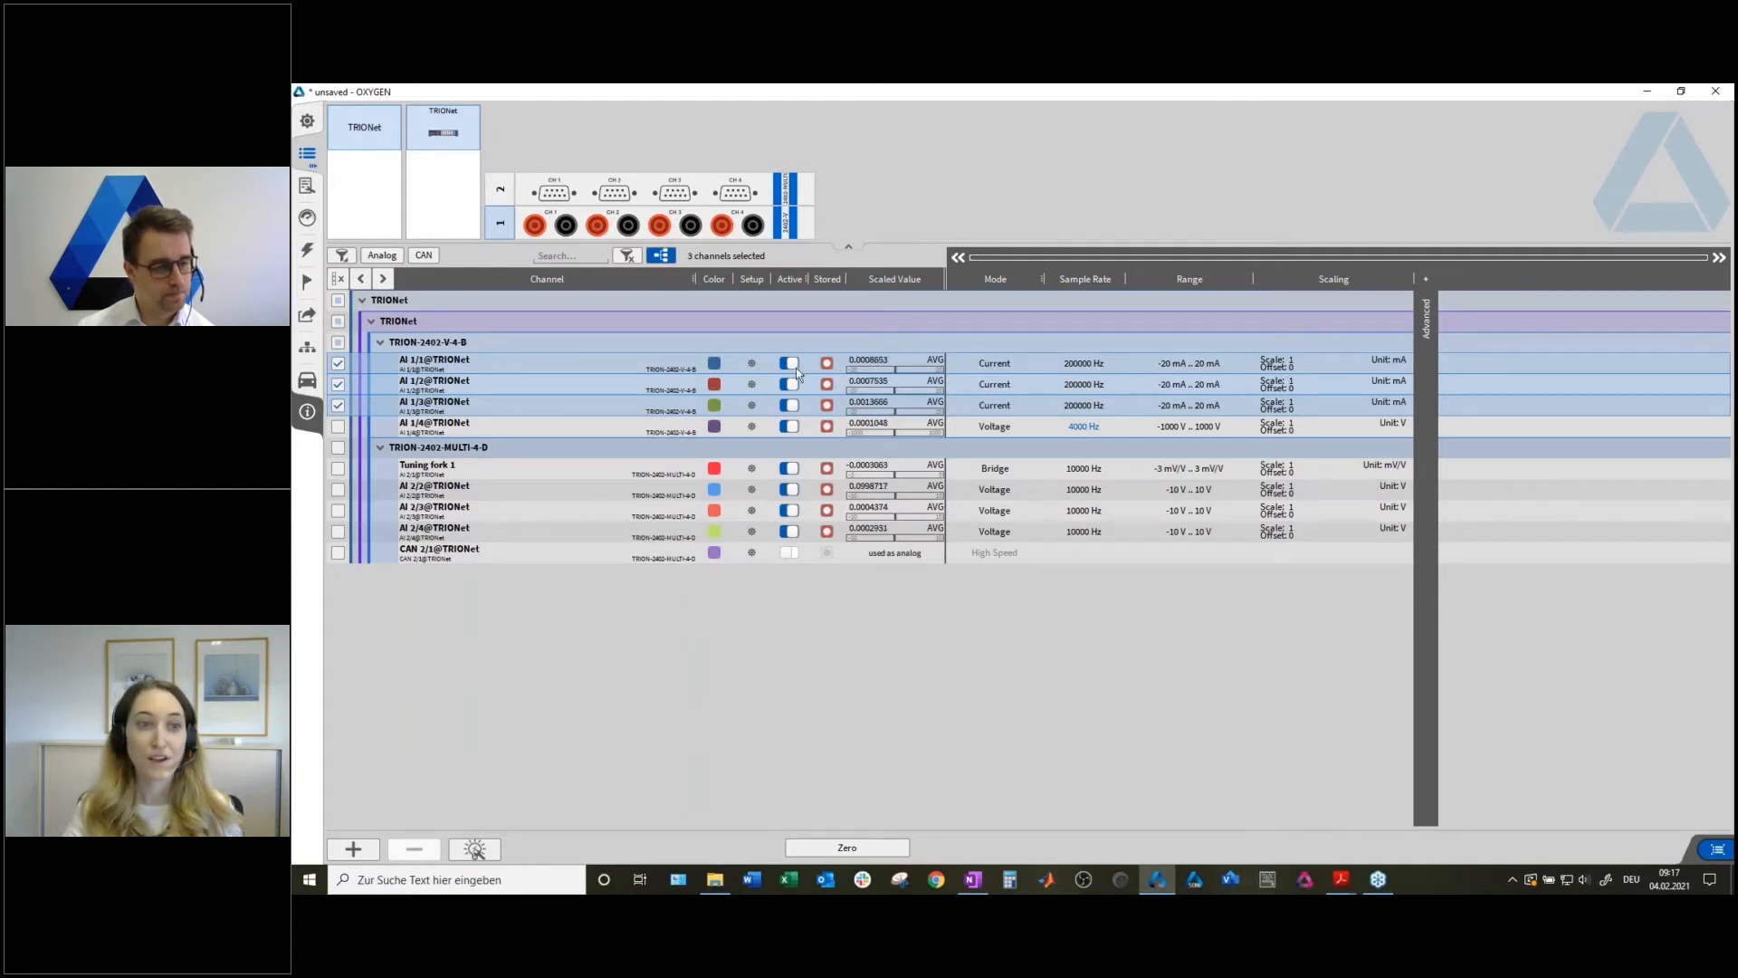
Keep only AI 1/1@TRIONet selected and set its mode to Voltage in the channel setup.
click(340, 386)
click(339, 406)
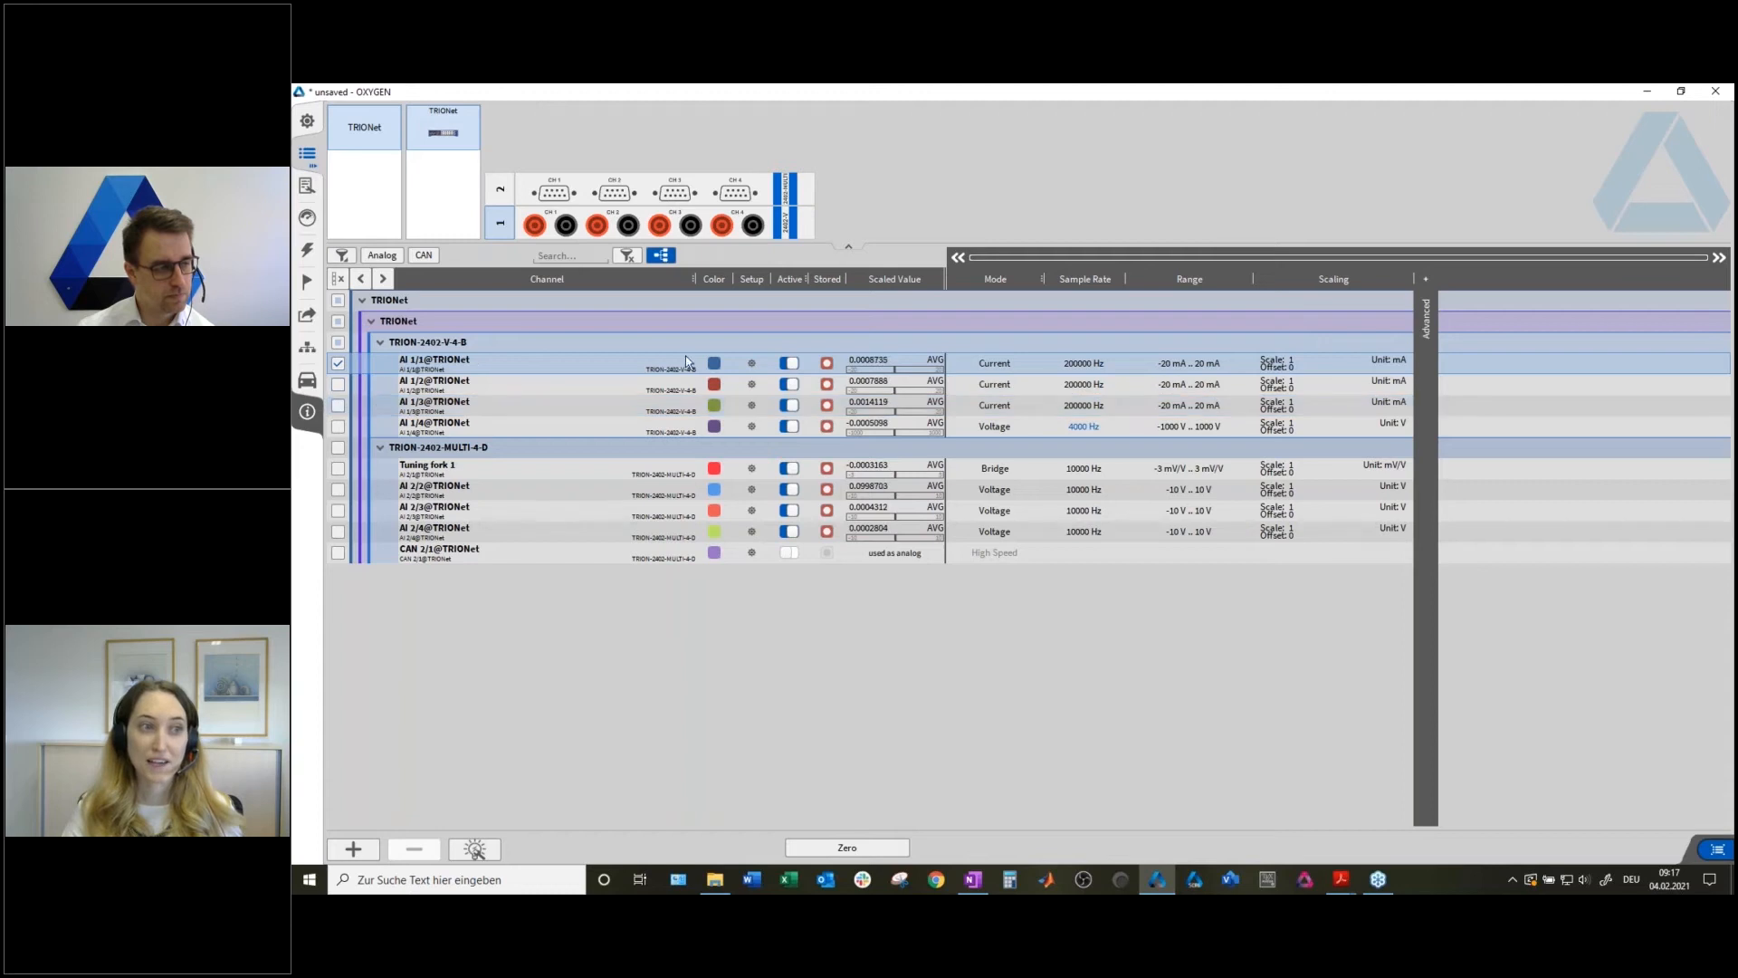
click(752, 364)
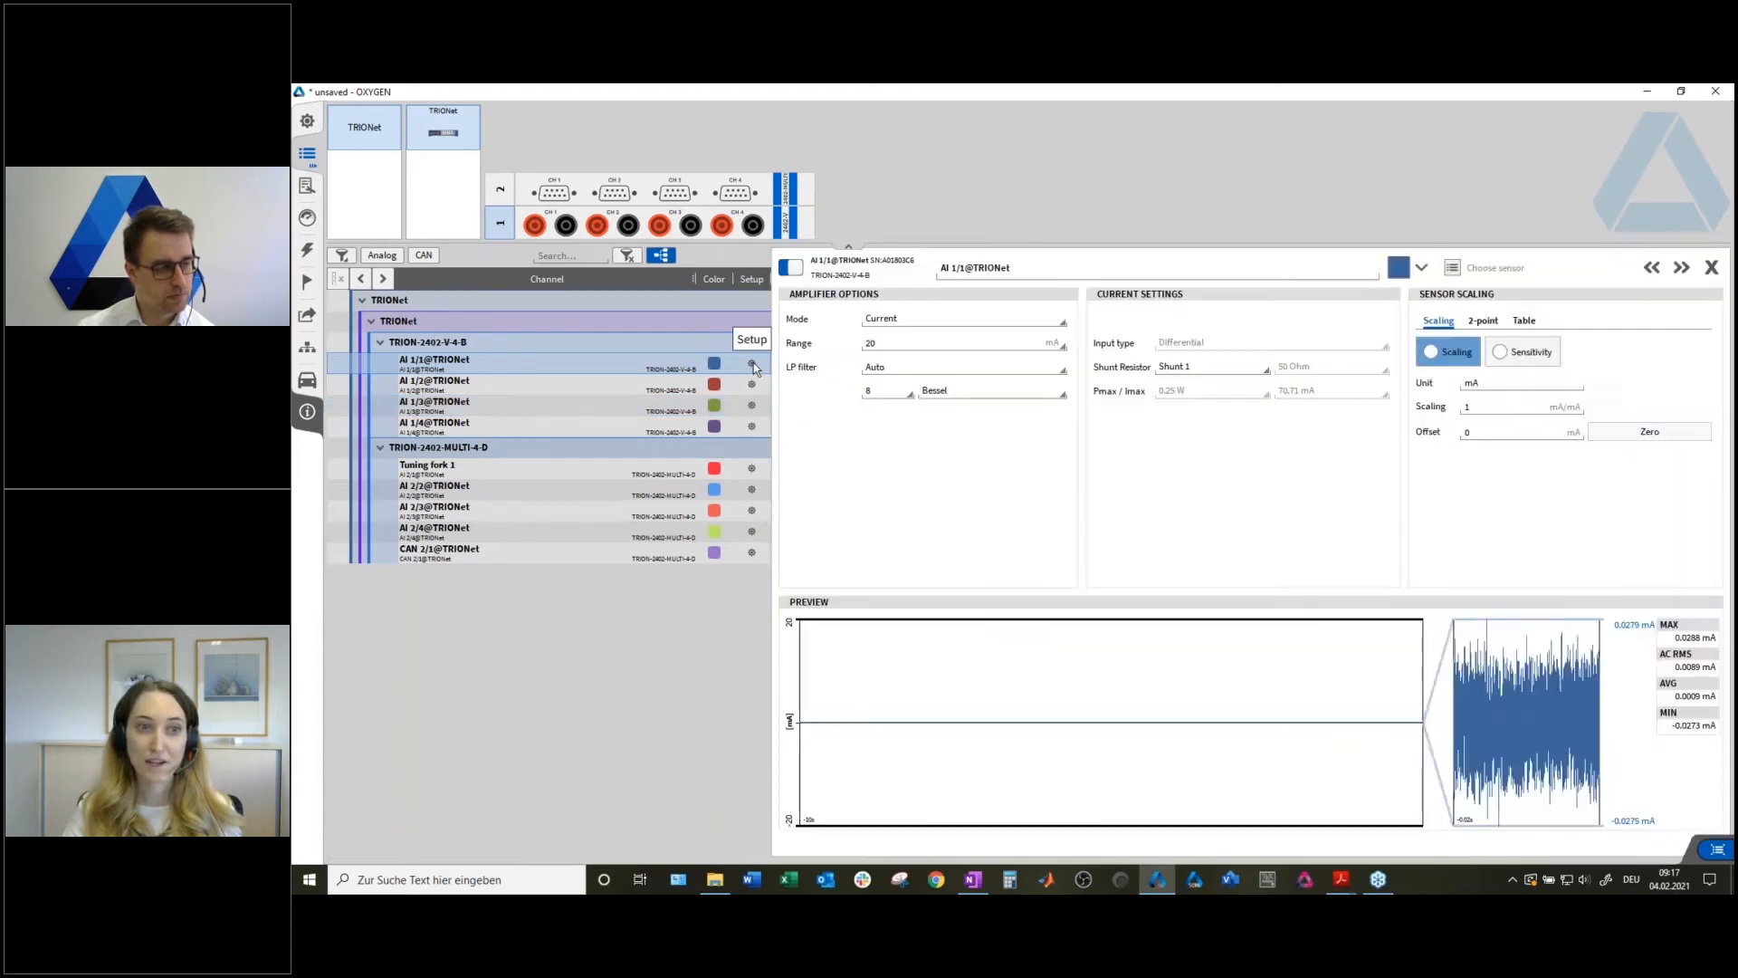
click(905, 319)
click(886, 335)
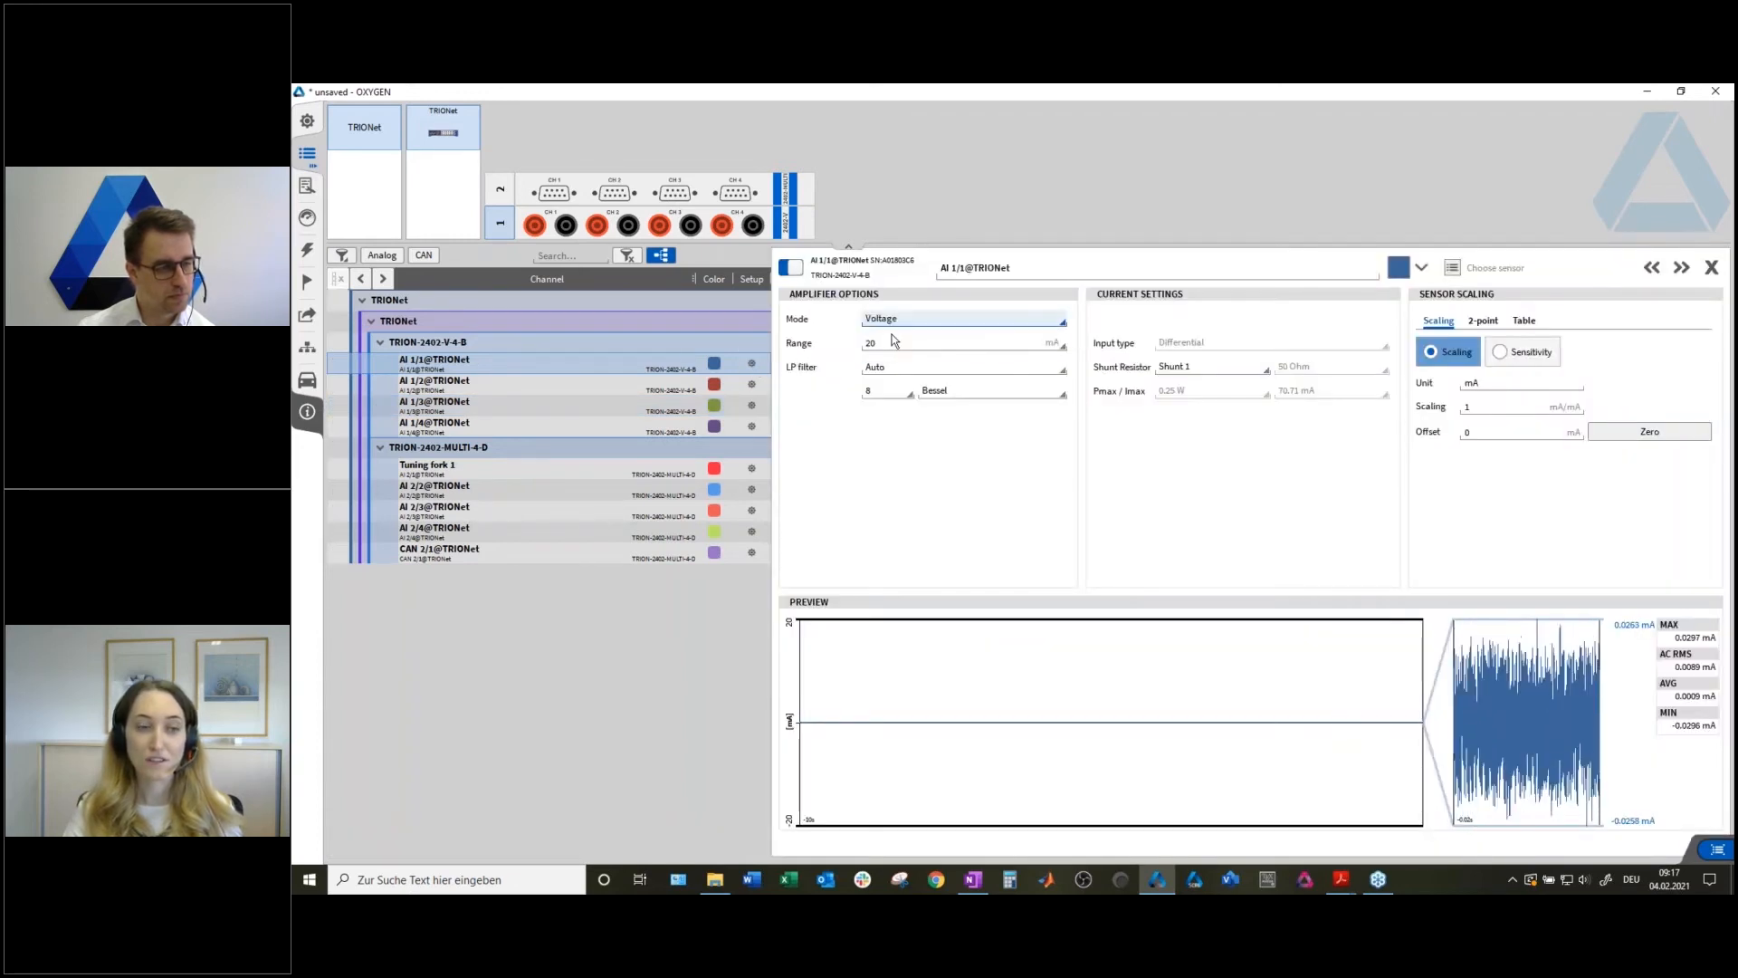
Set the range of AI 1/1@TRIONet to -100 V .. 100 V and its scaling to 20 V/V, and return to the channel list.
click(995, 345)
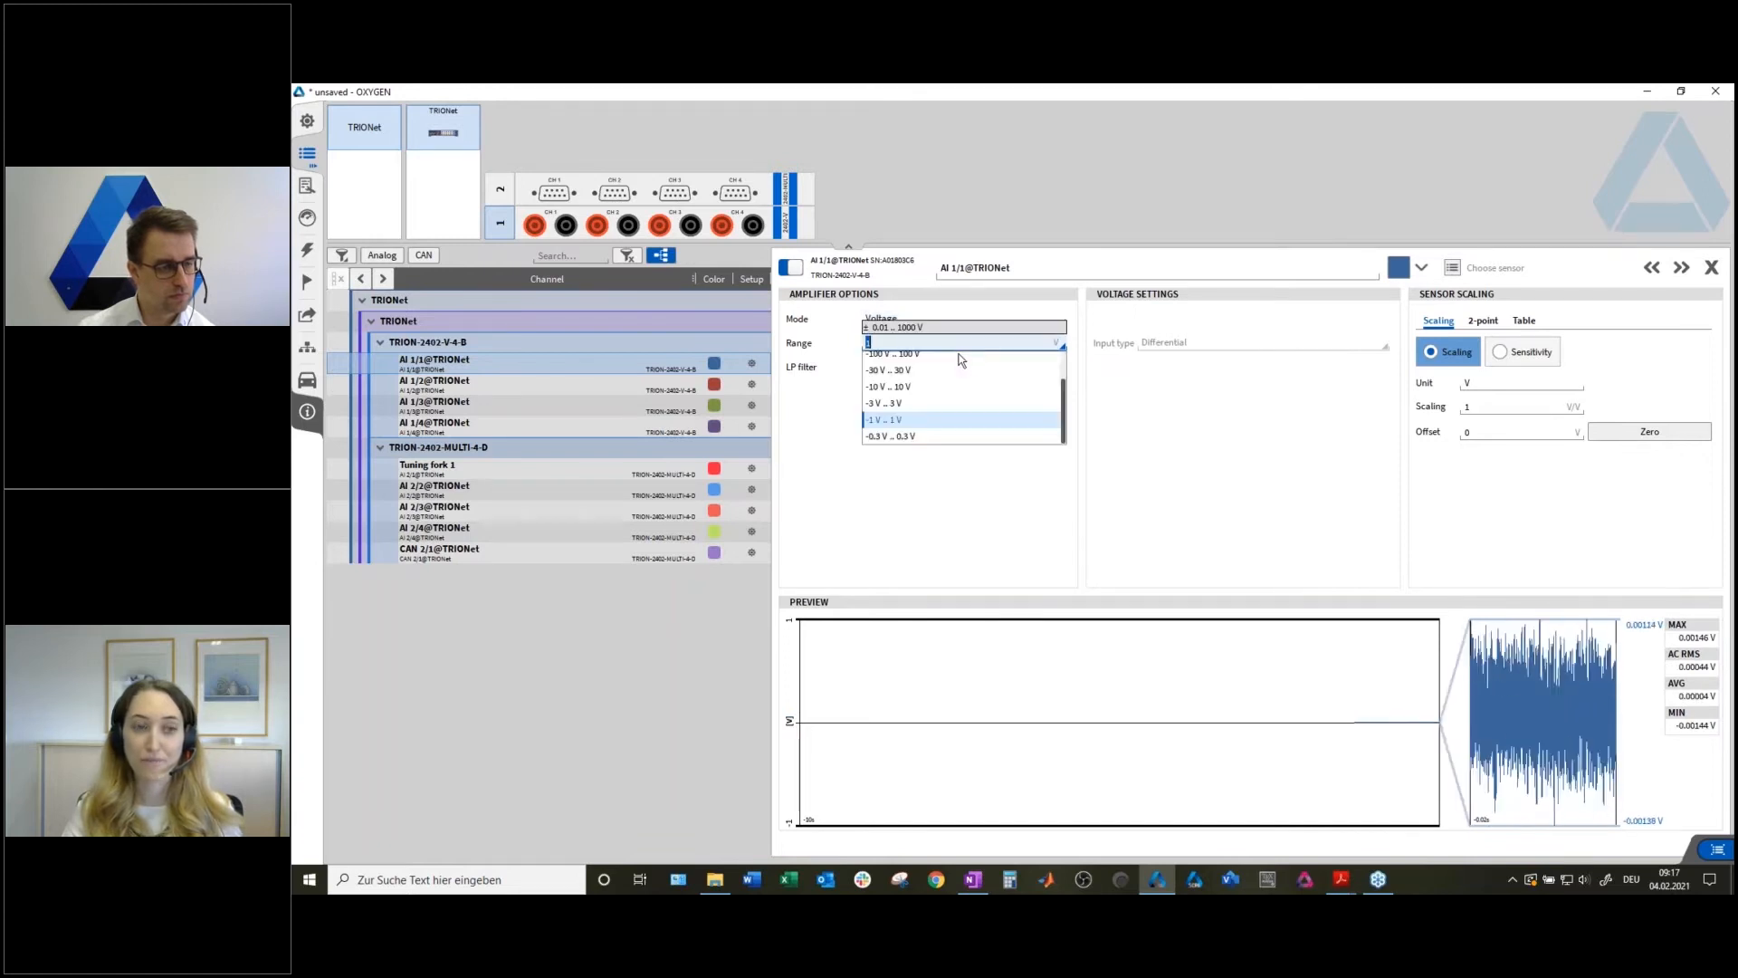
click(909, 382)
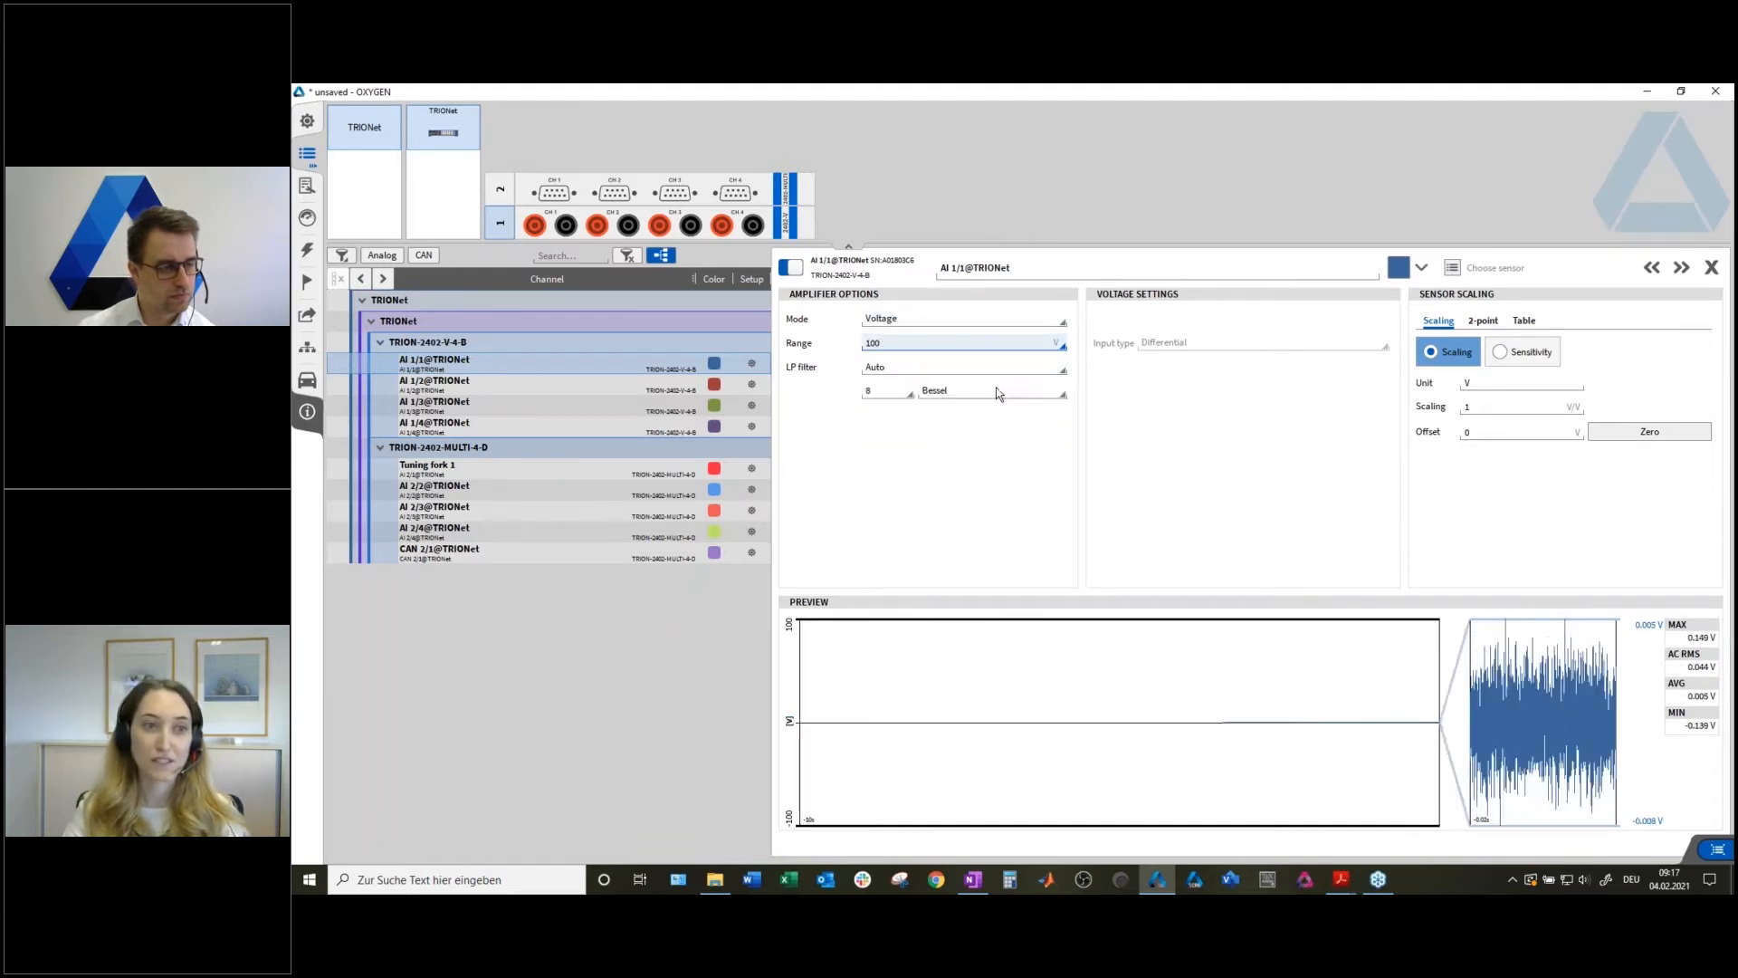
double_click(1491, 407)
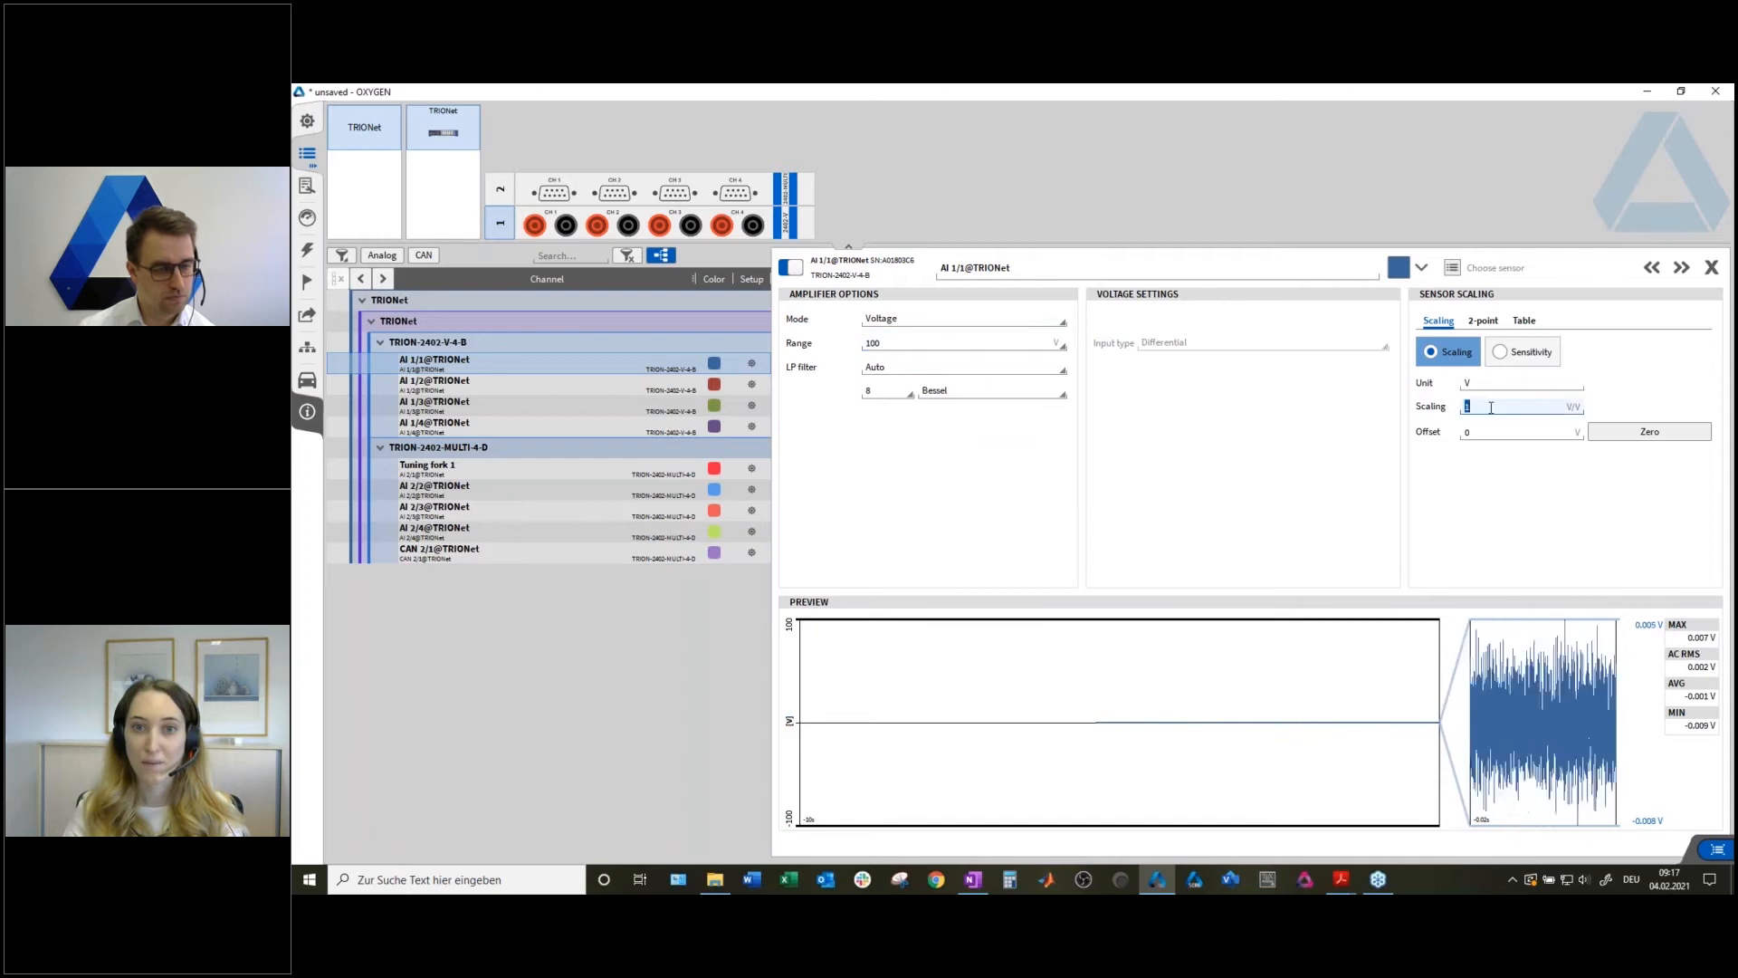
text(20)
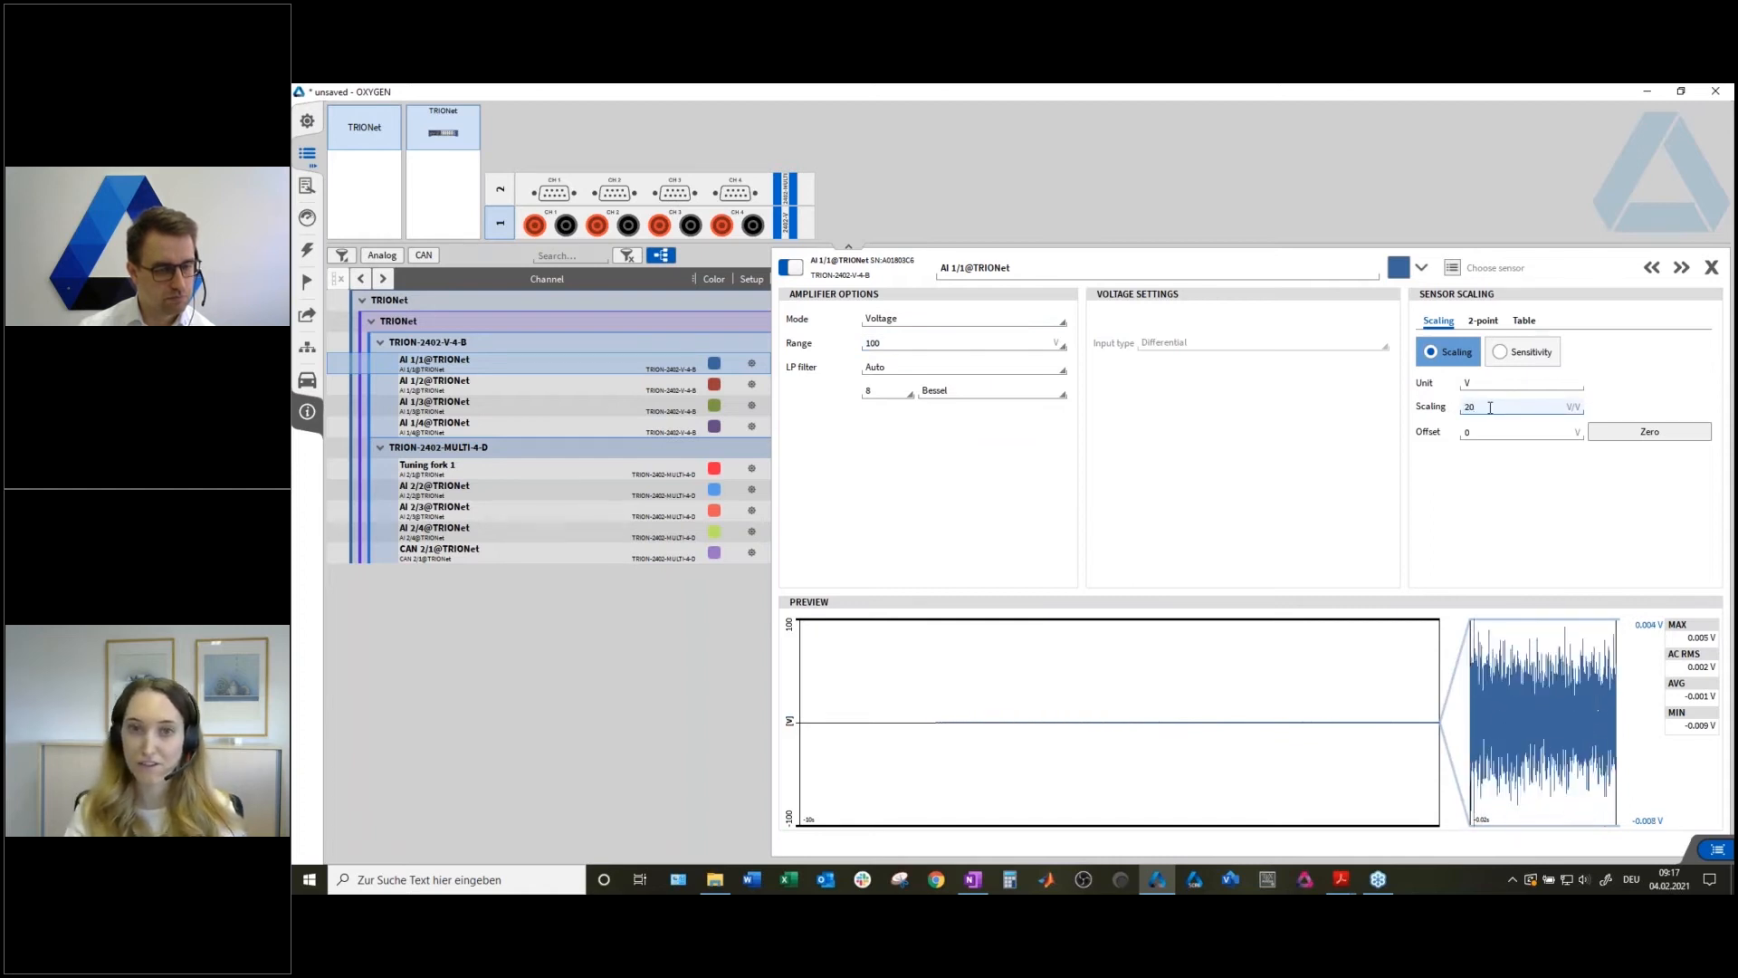
click(1711, 269)
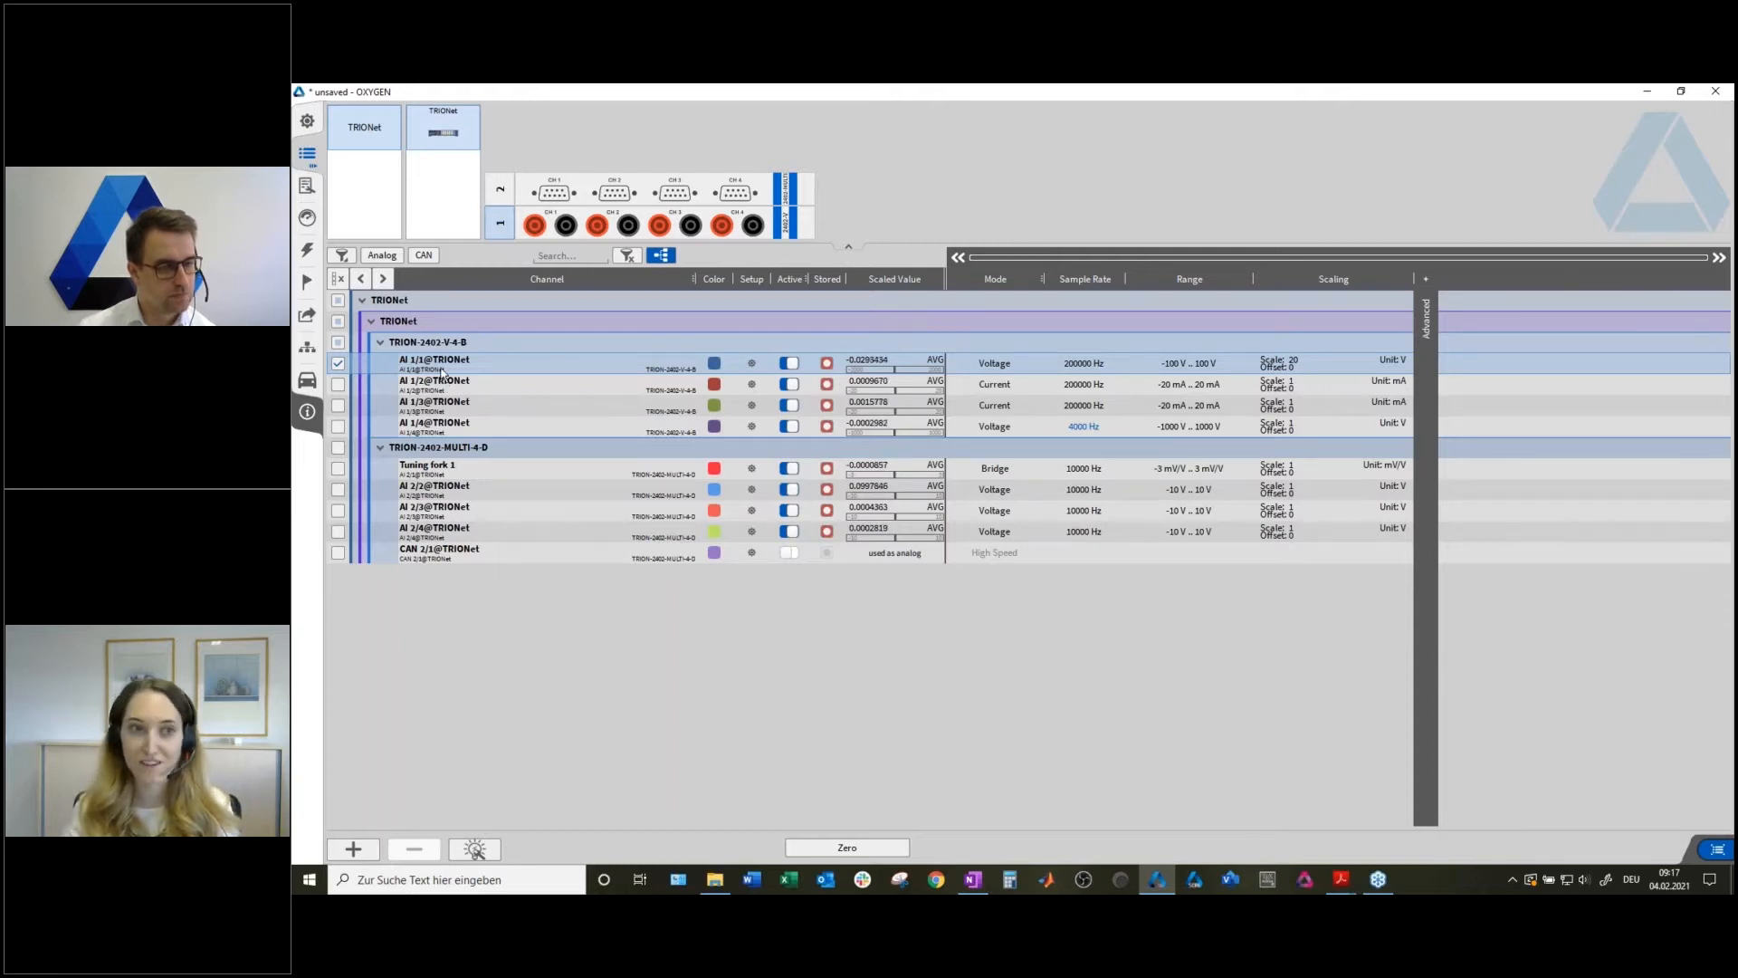
Copy the AI 1/1@TRIONet settings onto channels AI 1/2, AI 1/3 and AI 1/4, and clear the channel selection.
key(ctrl+c)
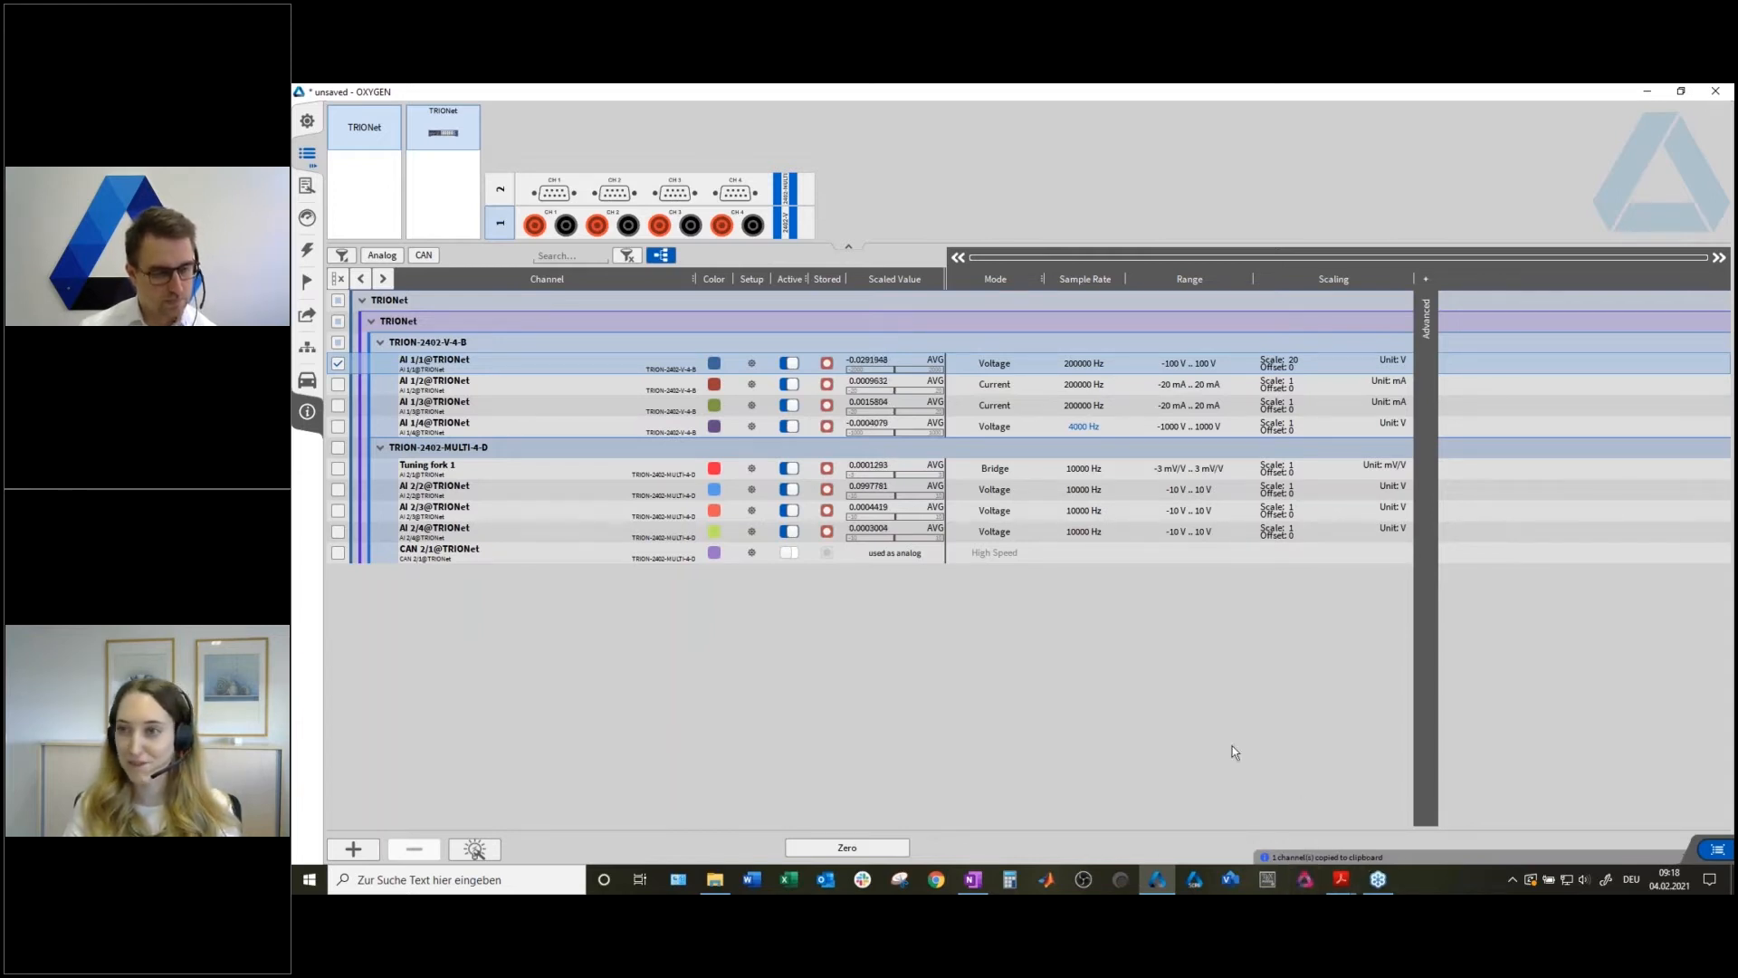
click(337, 385)
click(337, 405)
click(339, 427)
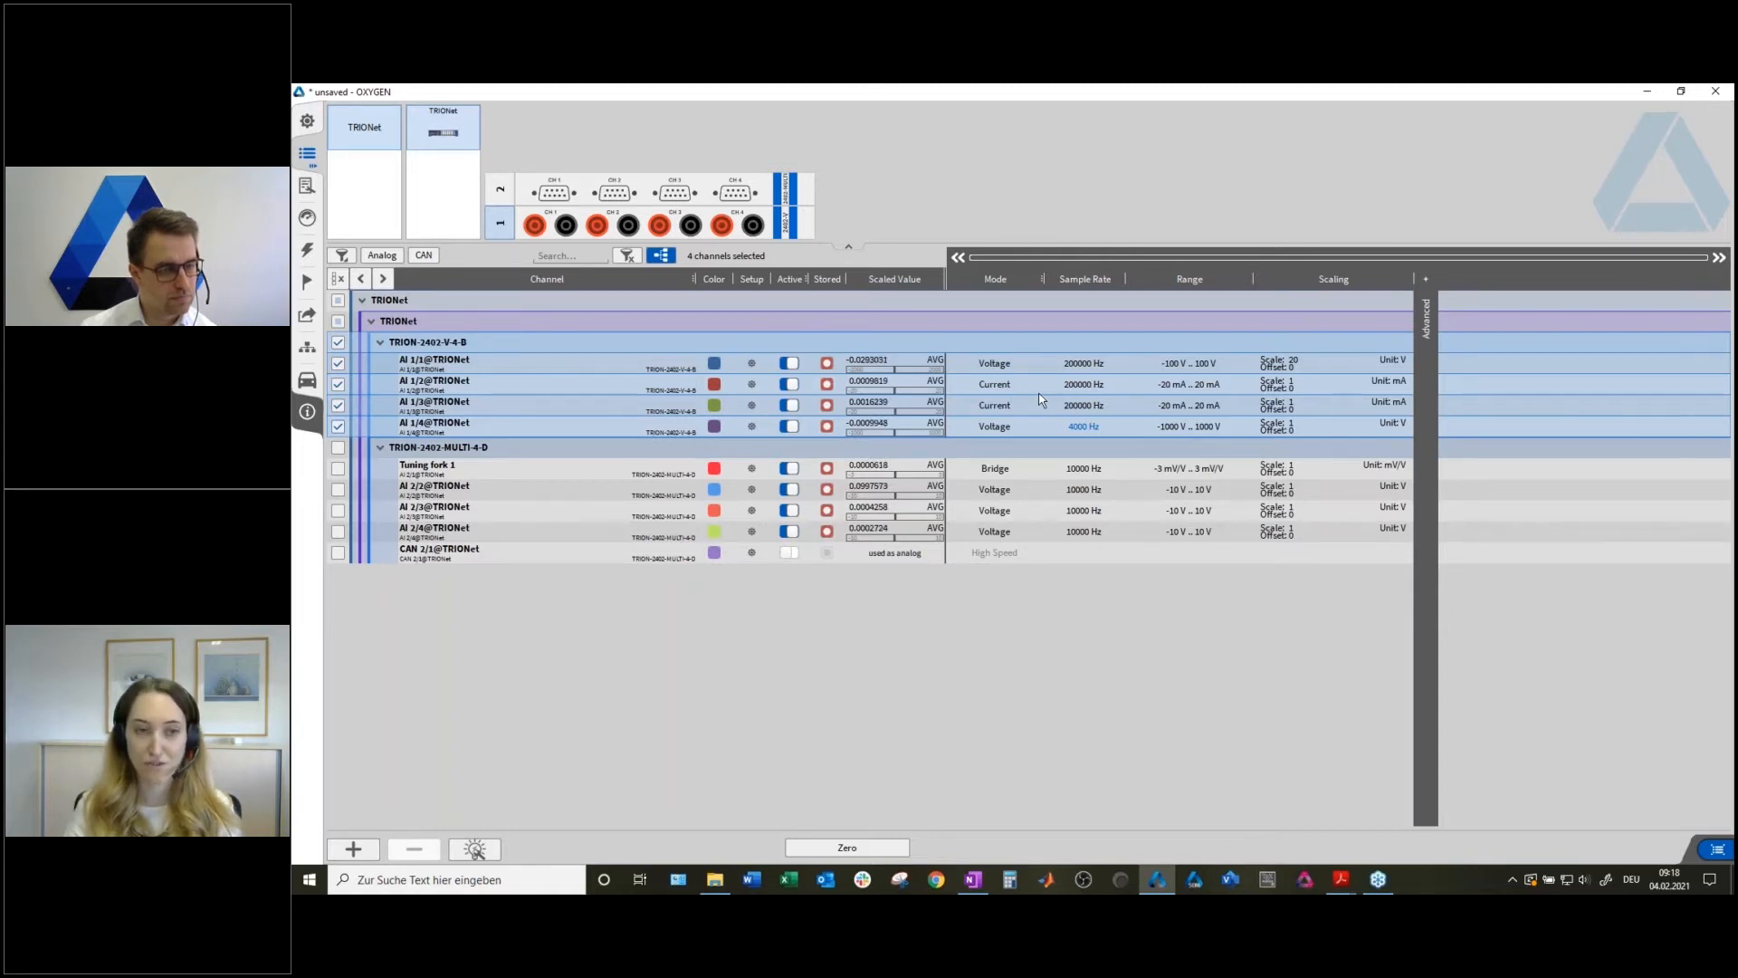
key(ctrl+v)
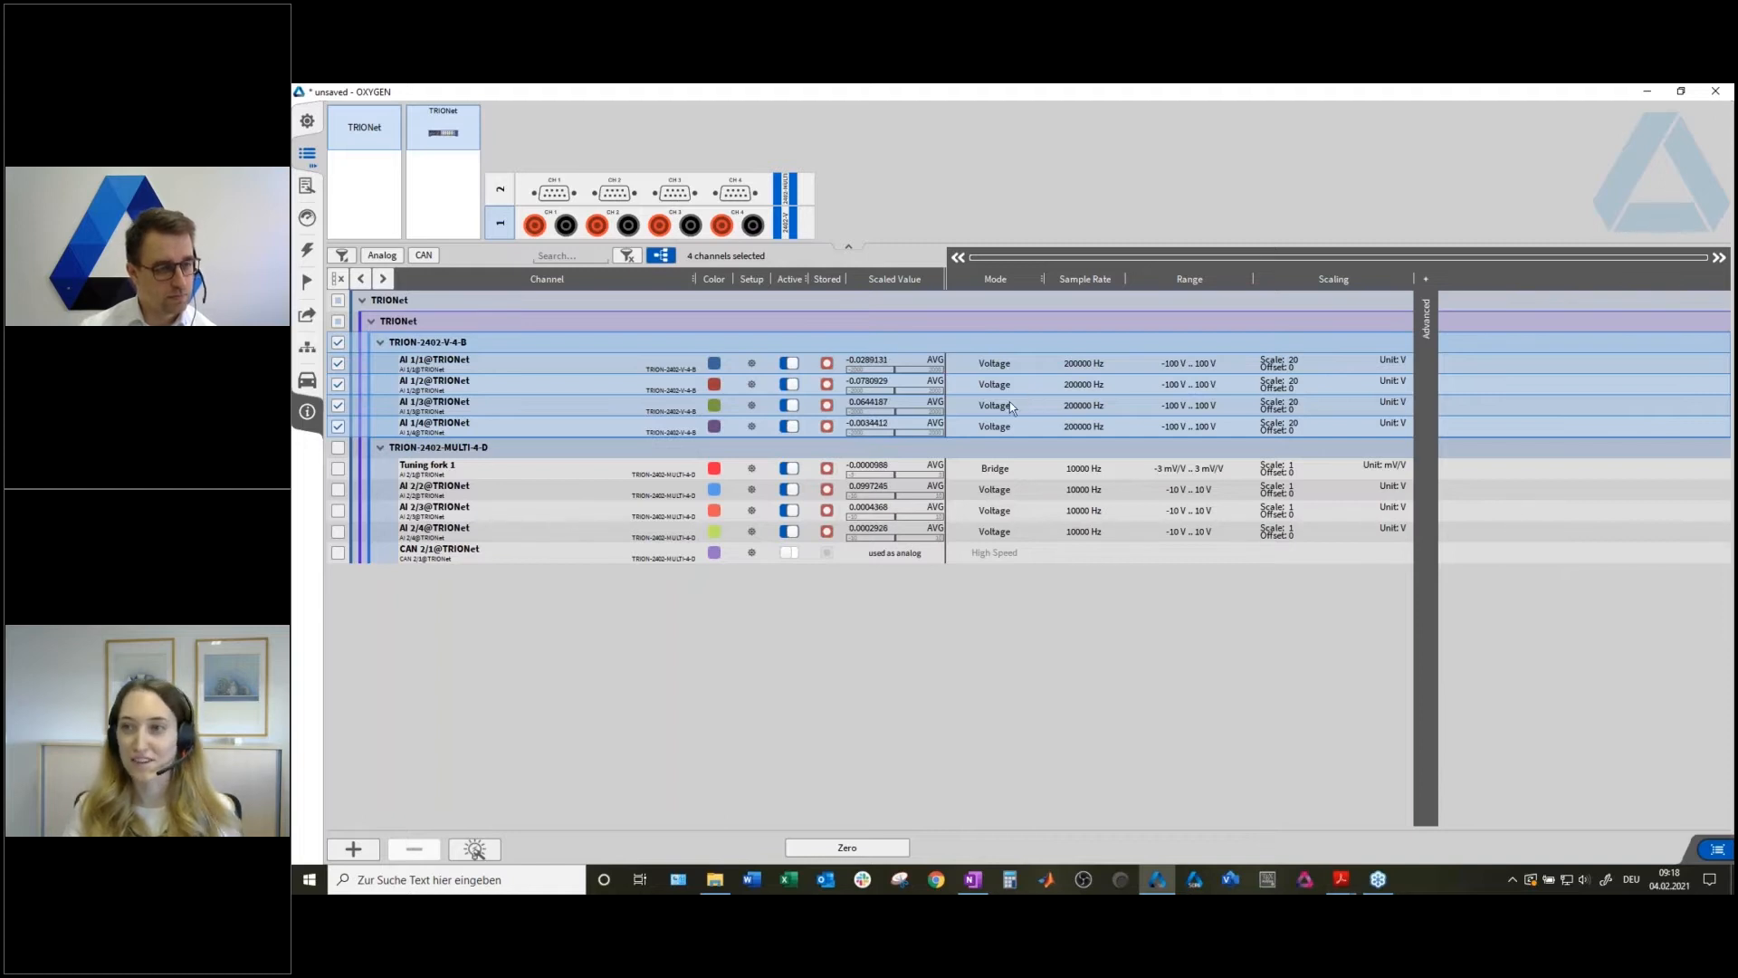
click(339, 343)
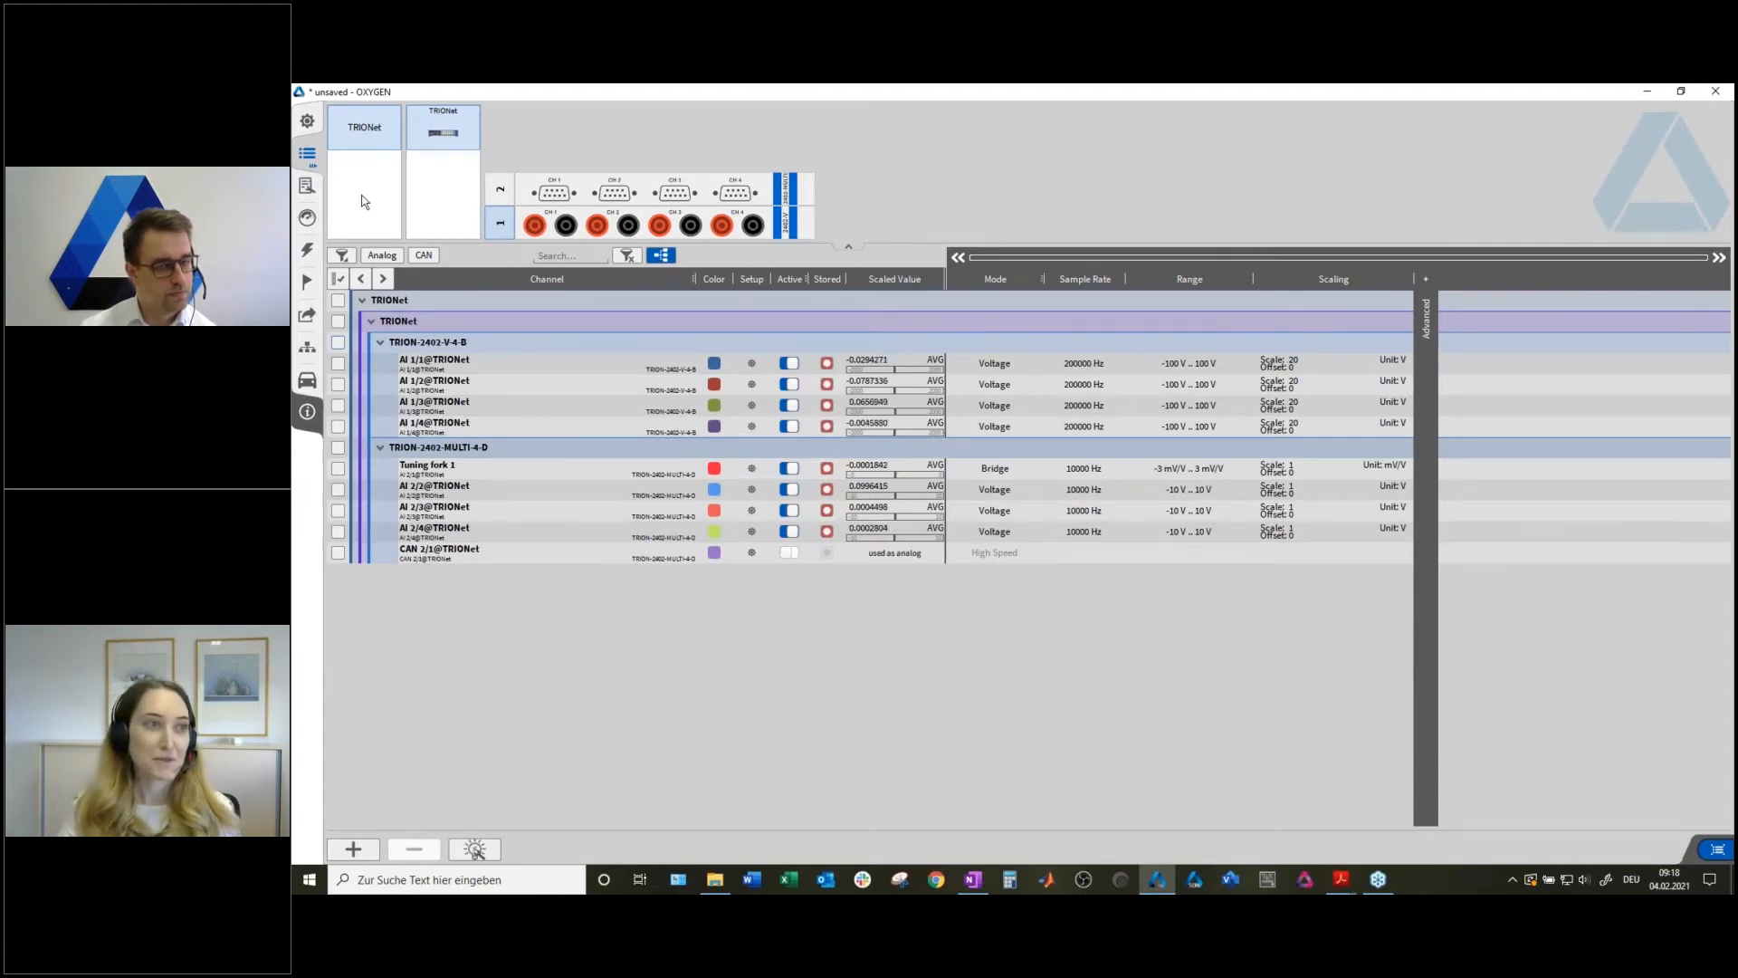
Examine the sensor database in the system settings, including the sensors' scaling, input mode and range entries.
click(315, 129)
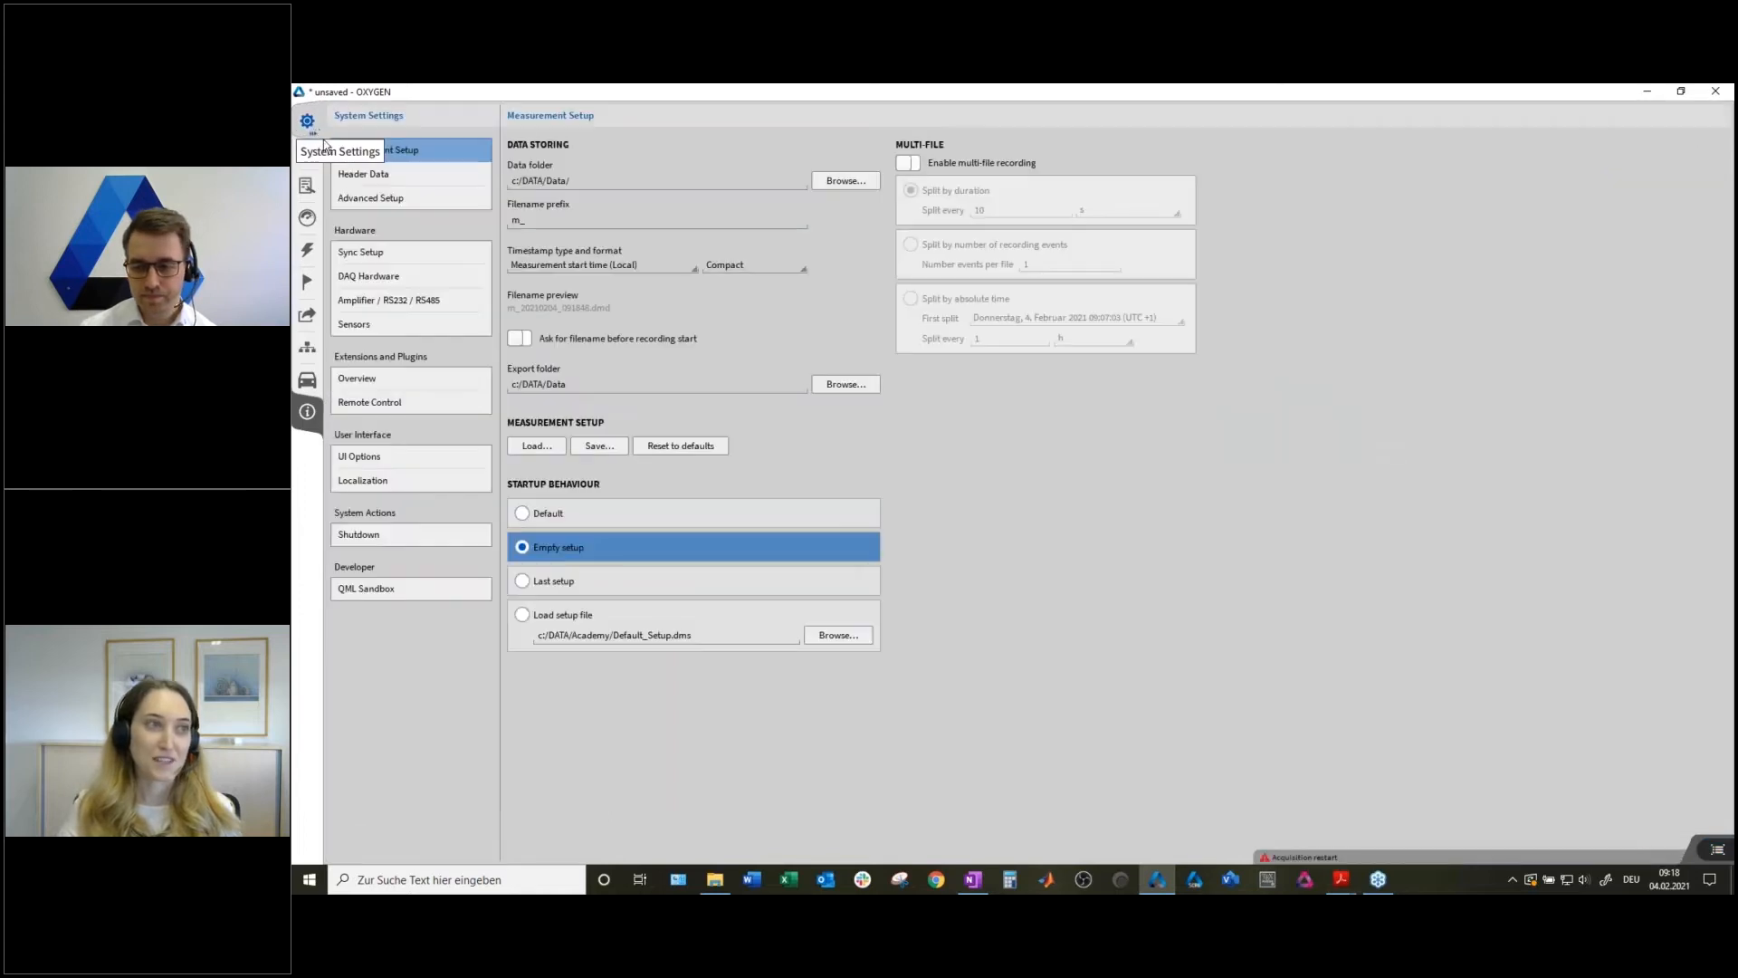
click(362, 328)
scroll(811, 418, down, 3)
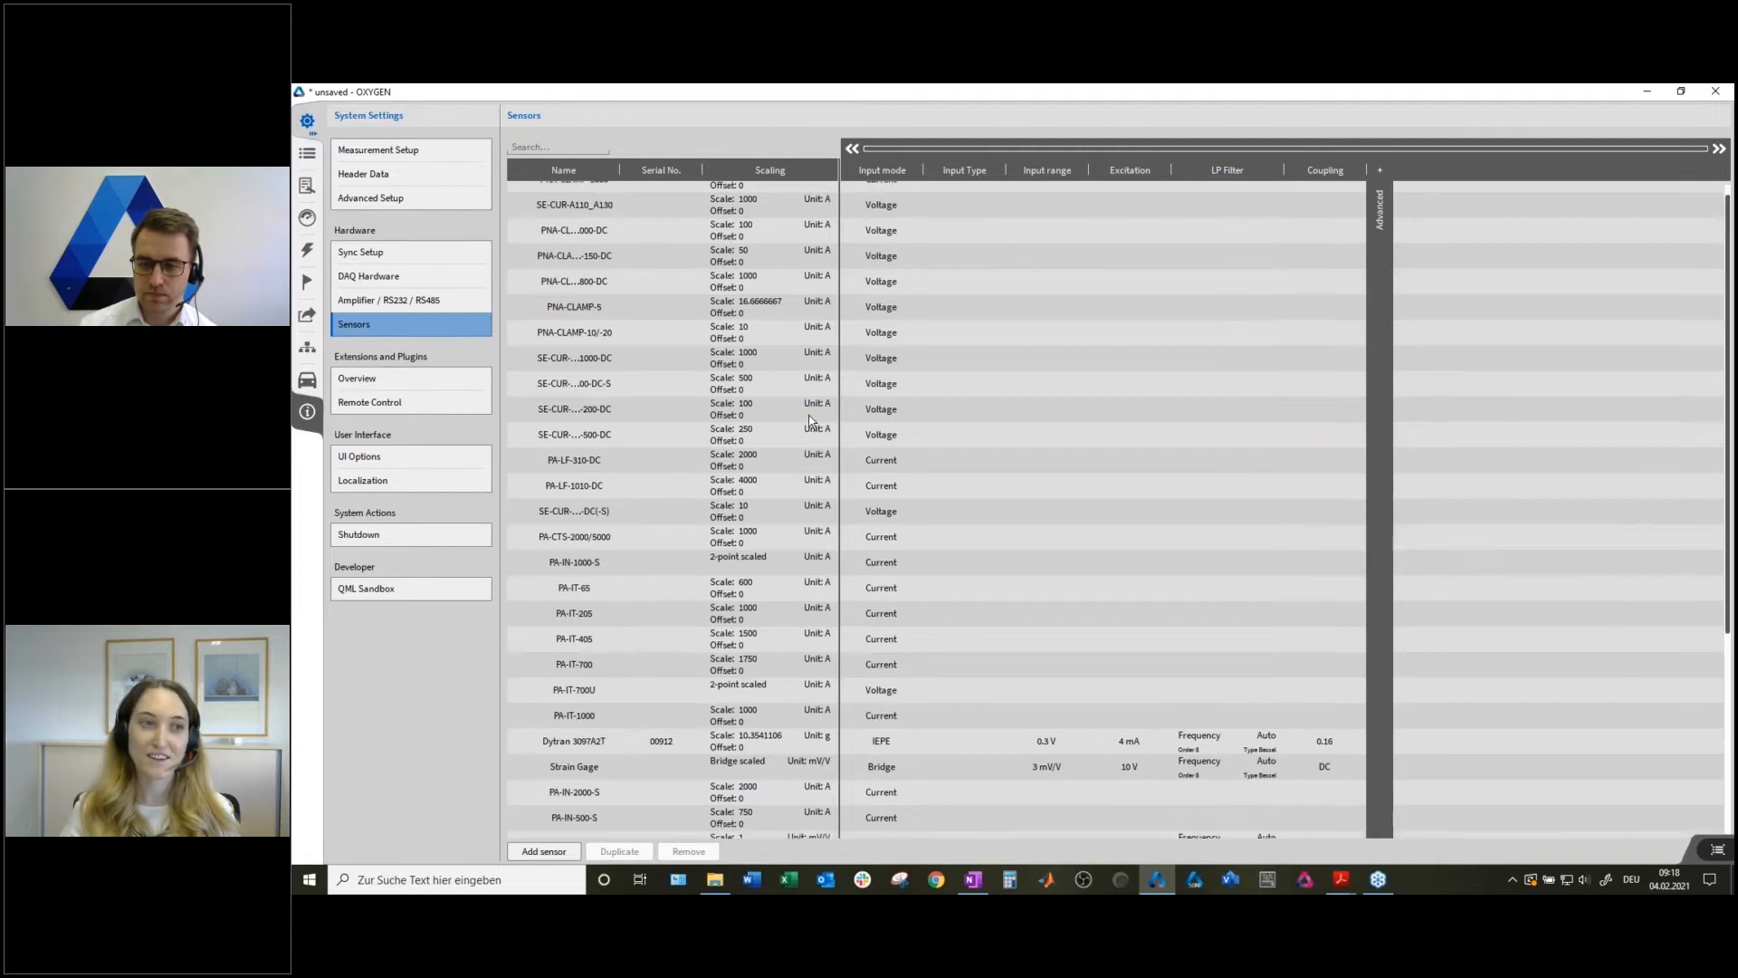
scroll(811, 421, down, 1)
scroll(818, 440, up, 2)
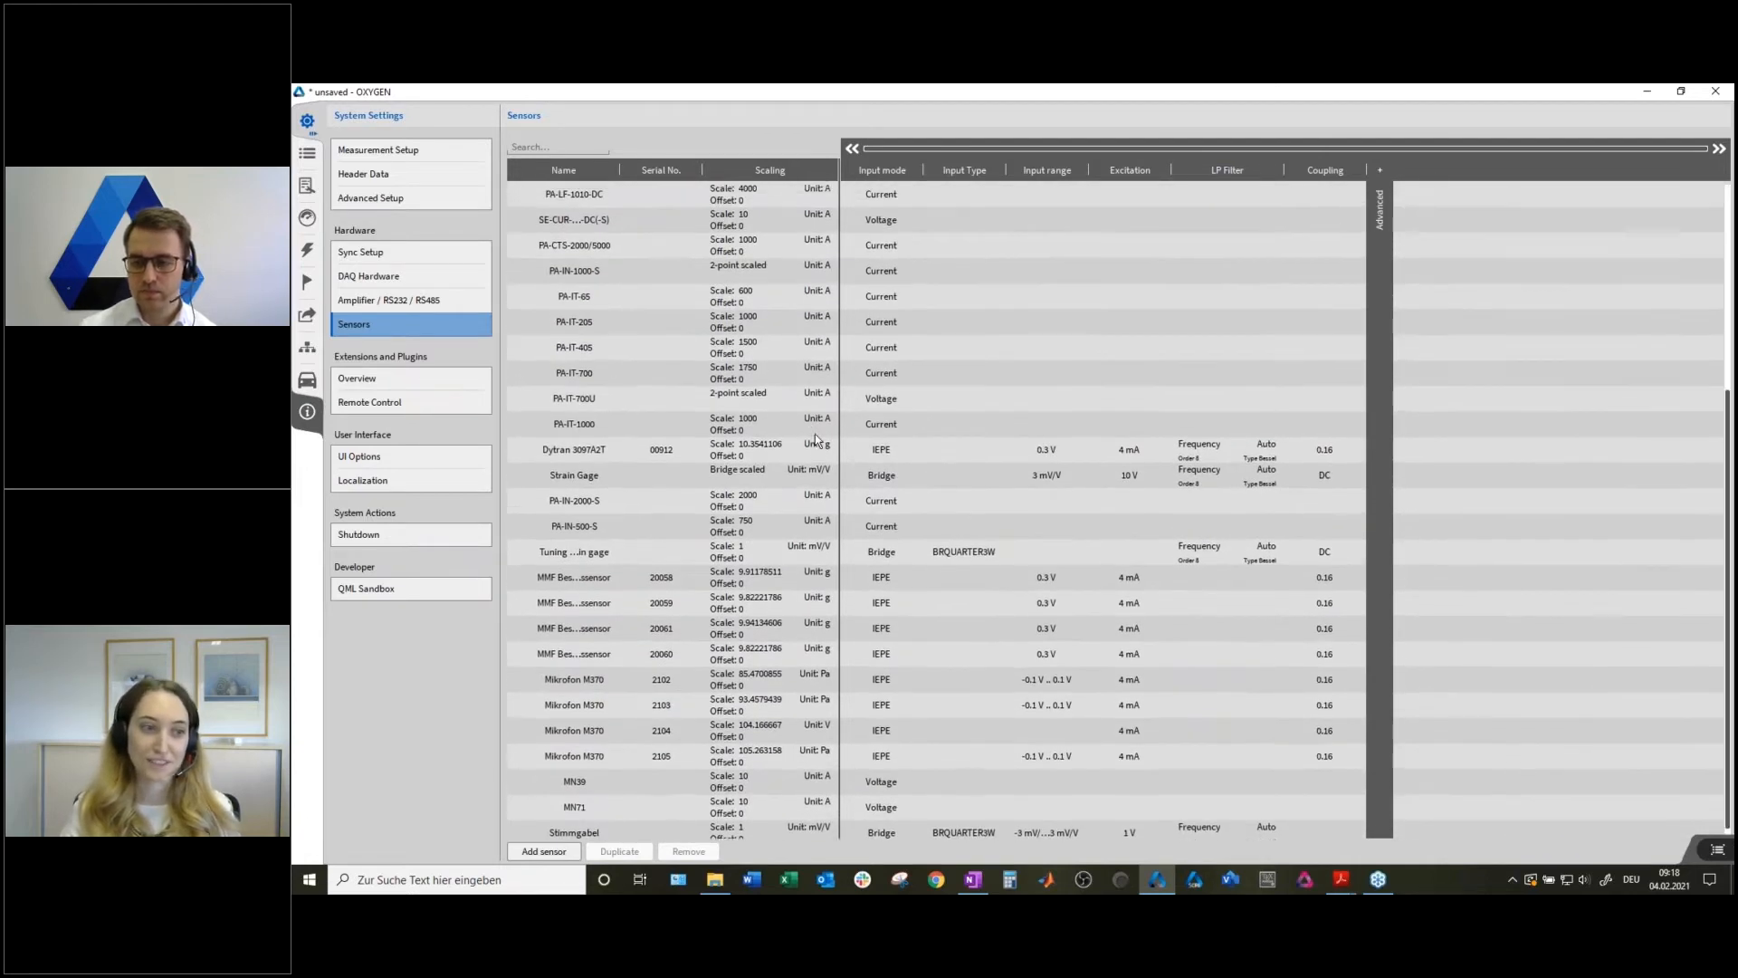
scroll(817, 441, up, 2)
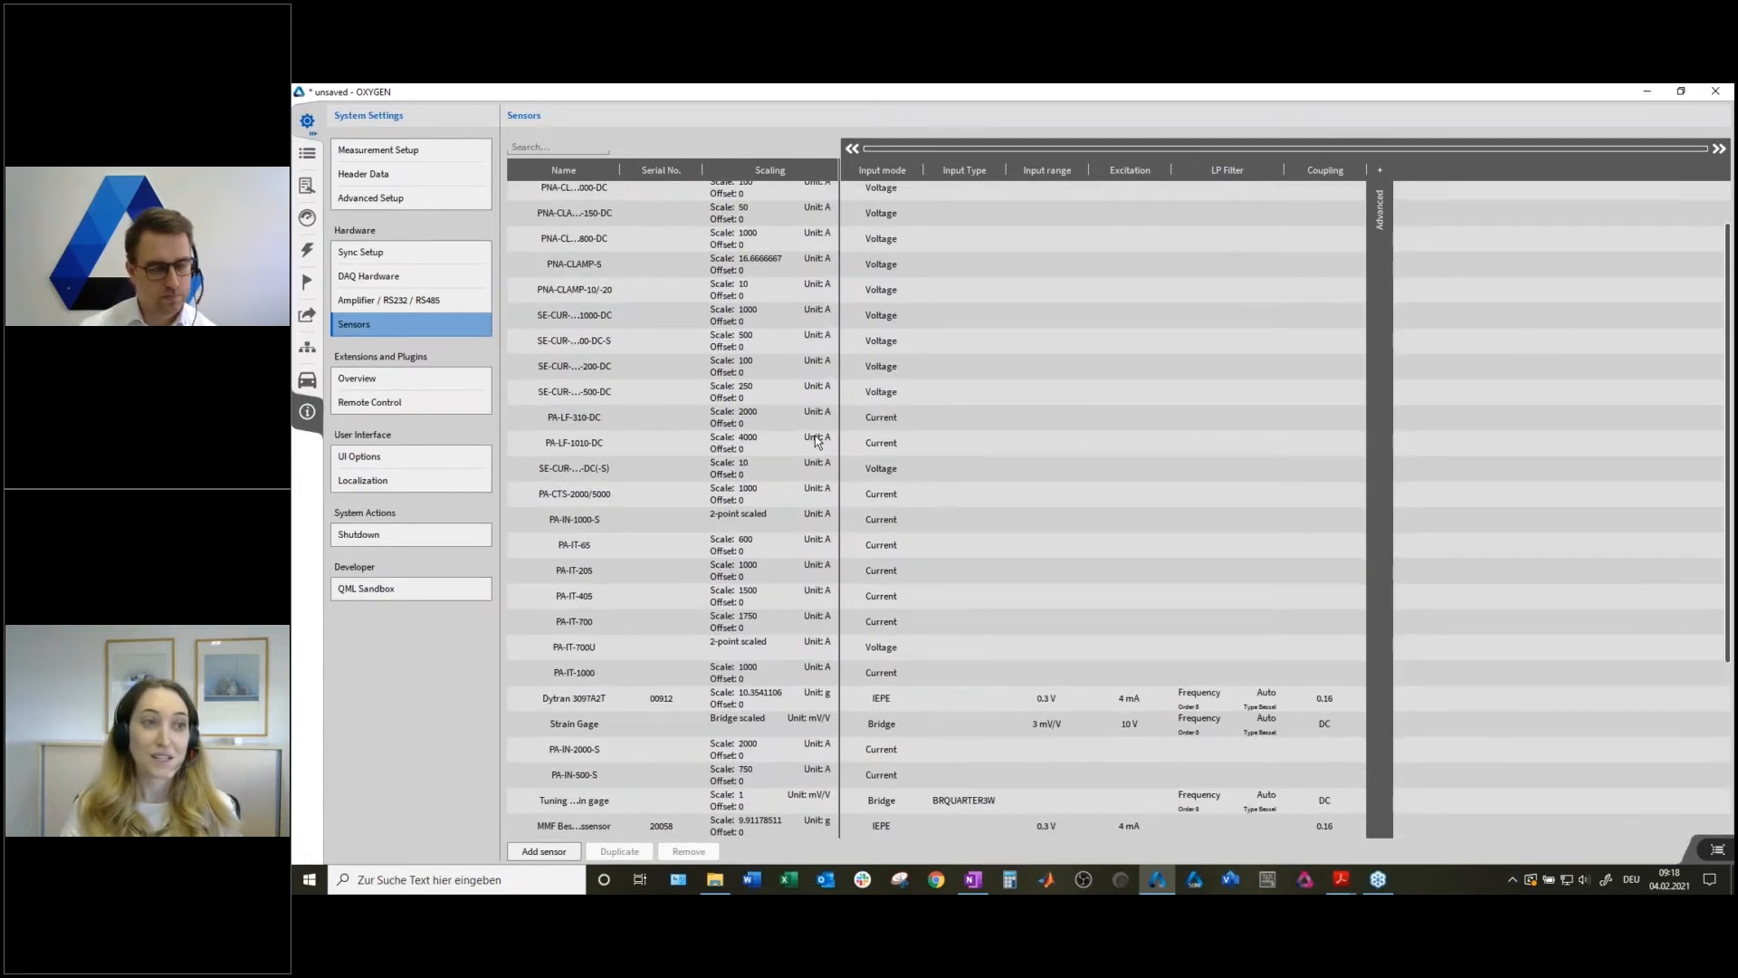
scroll(818, 441, down, 4)
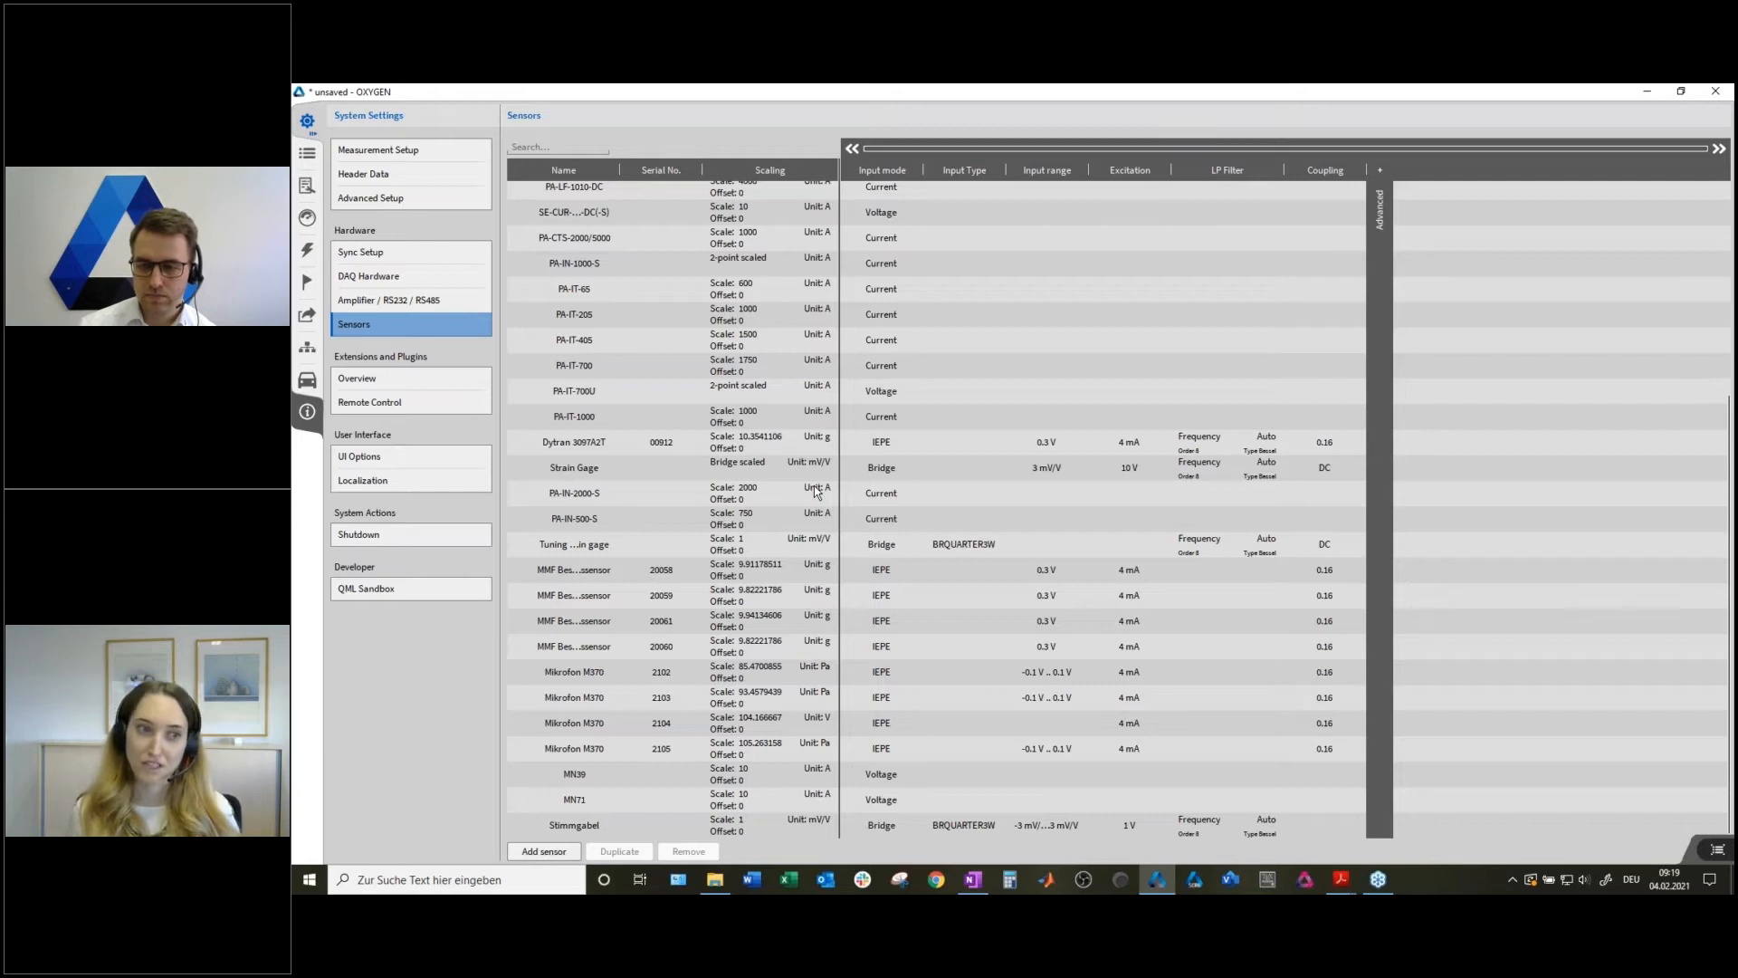
scroll(781, 470, up, 3)
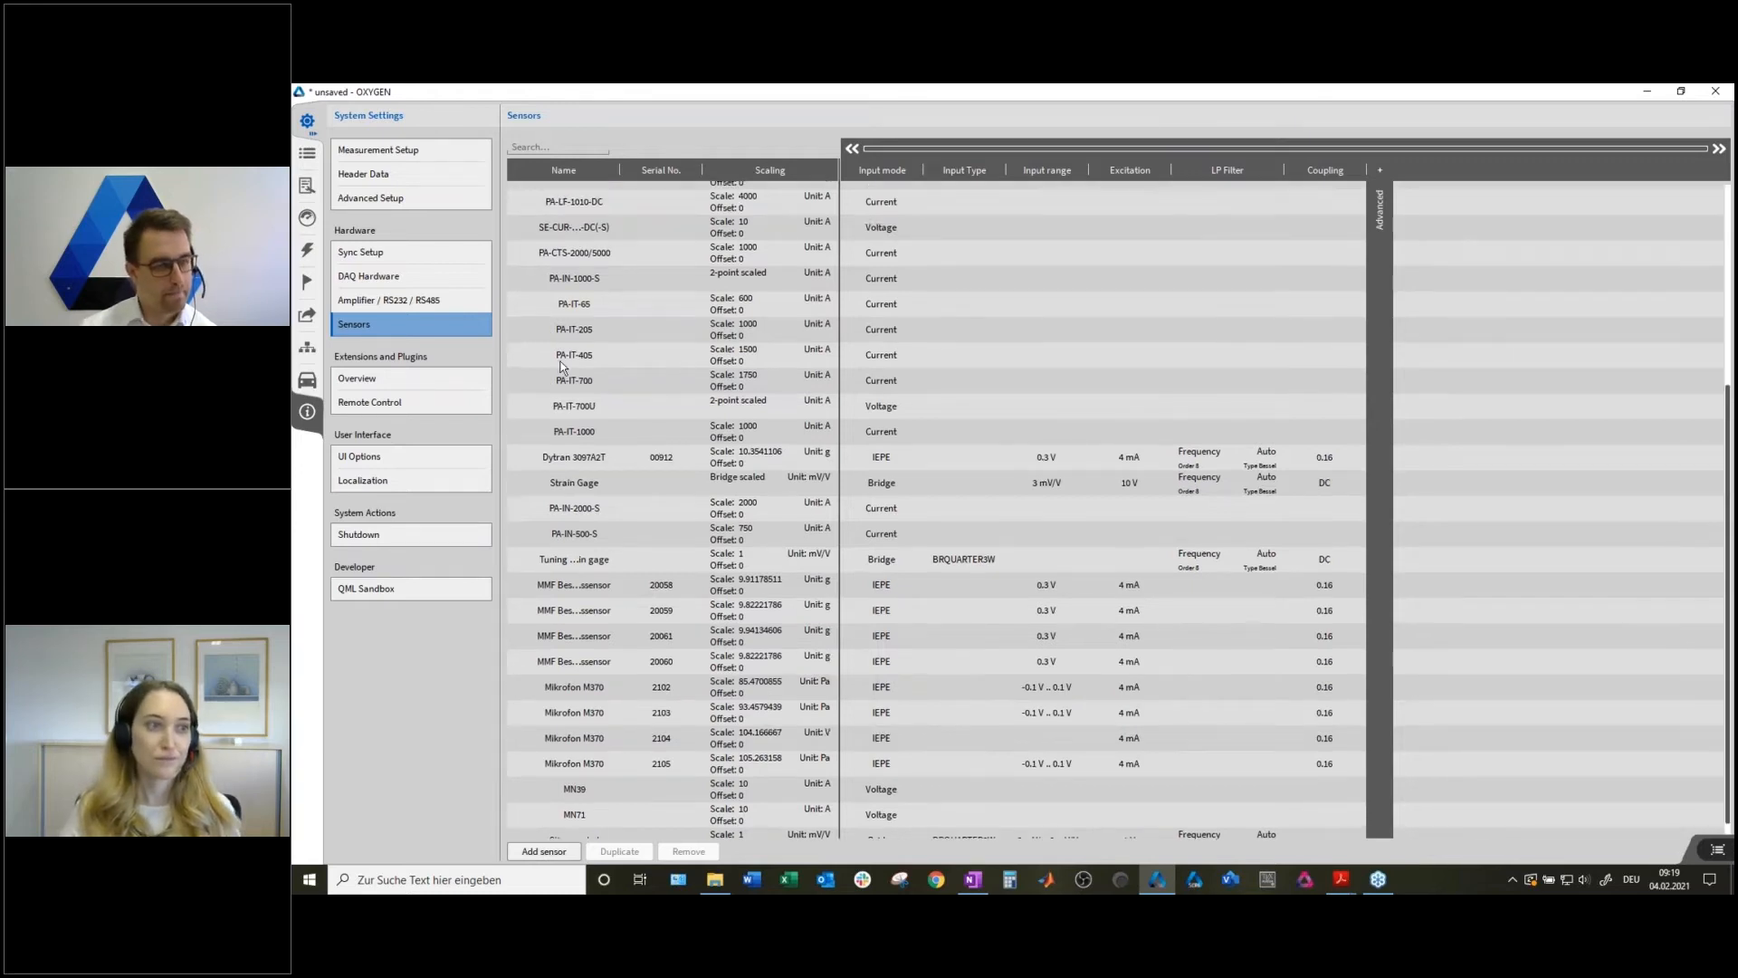
scroll(648, 378, down, 5)
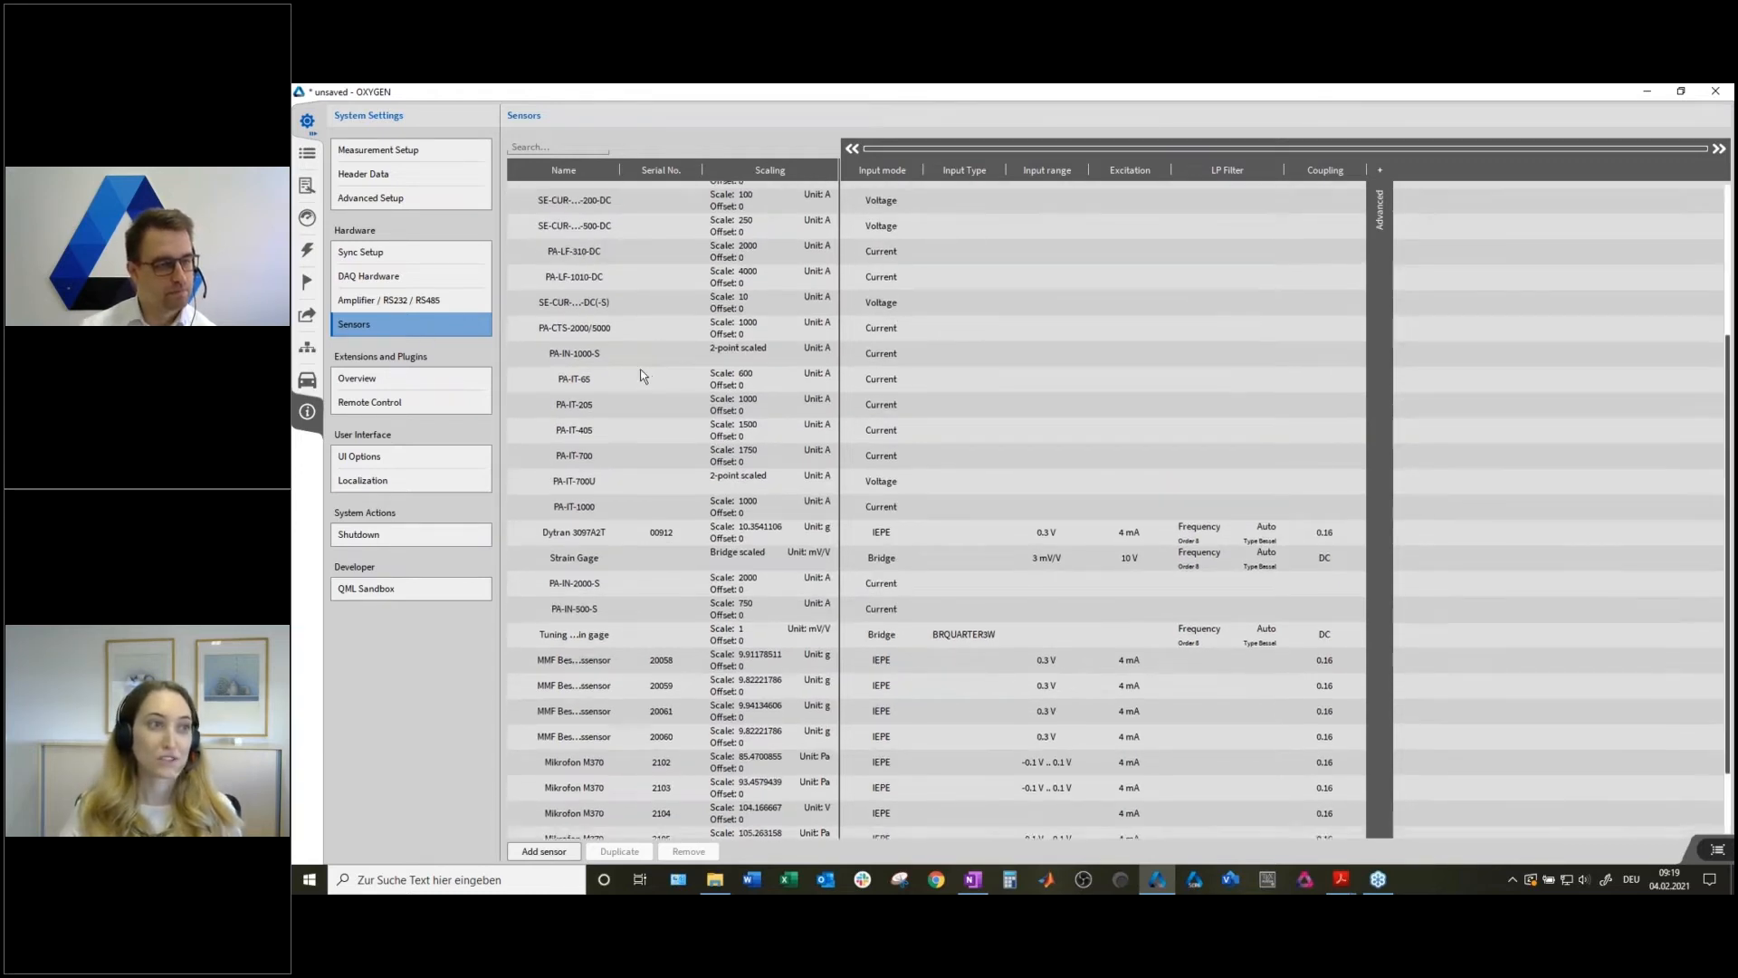
Assign the sensor "Stimmgabel" from the sensor database to channel AI 2/2@TRIONet.
click(308, 154)
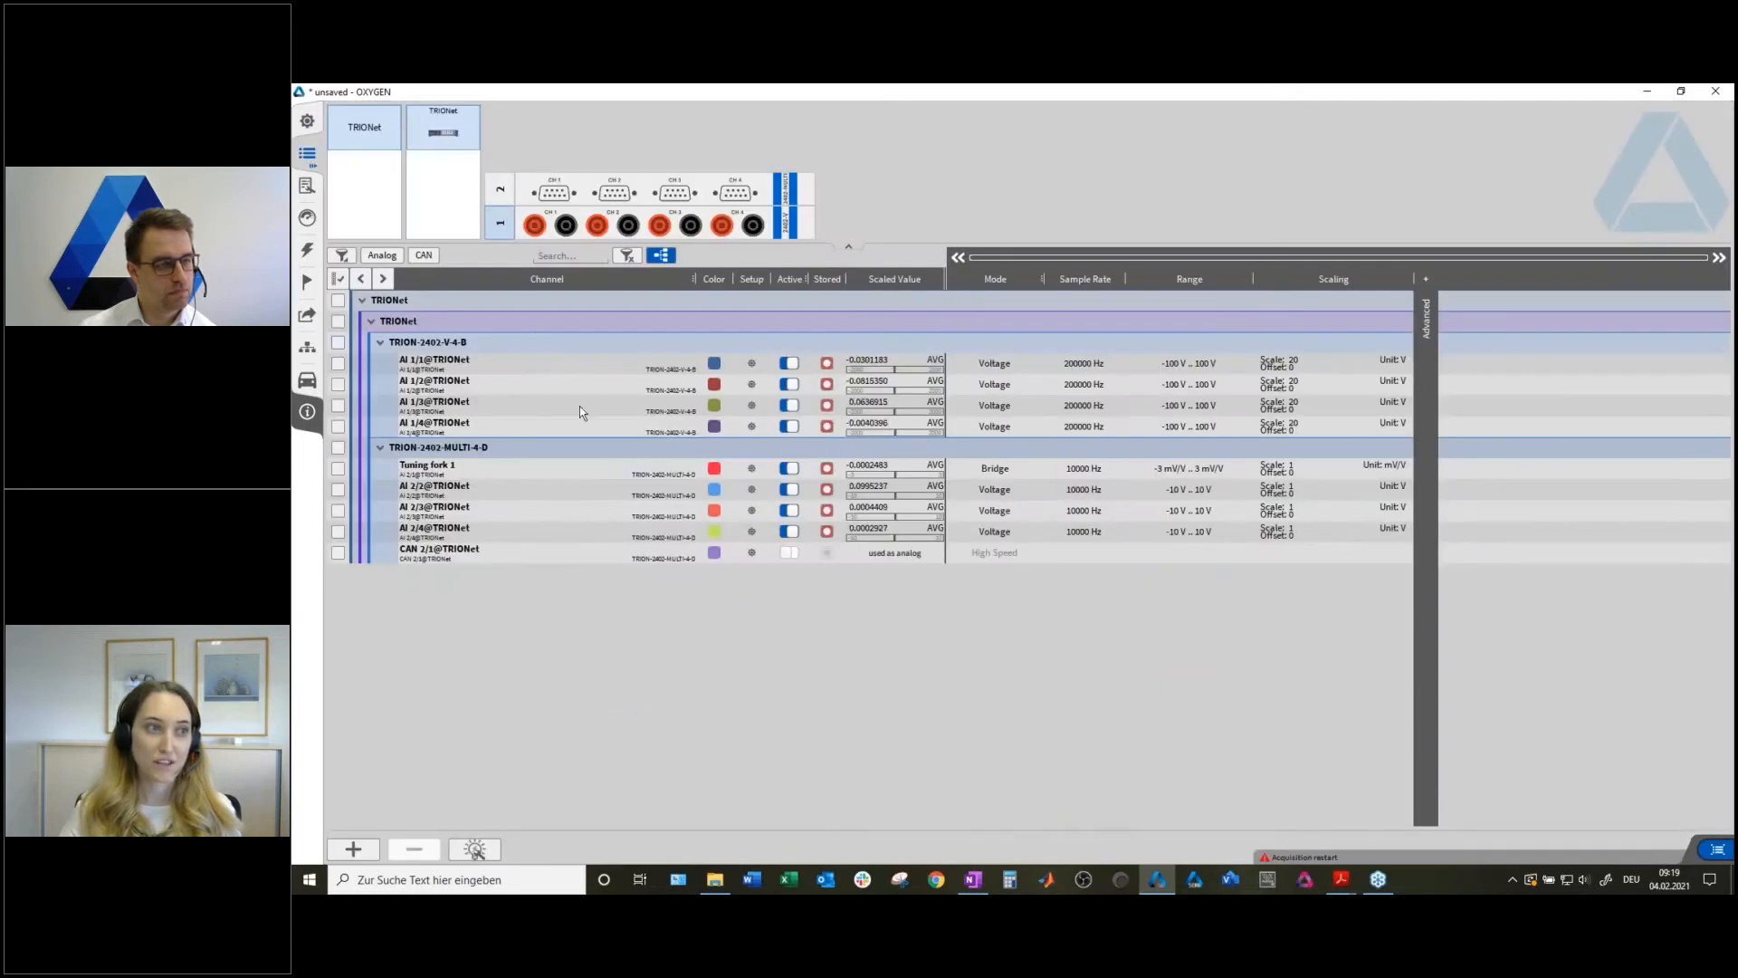
click(751, 490)
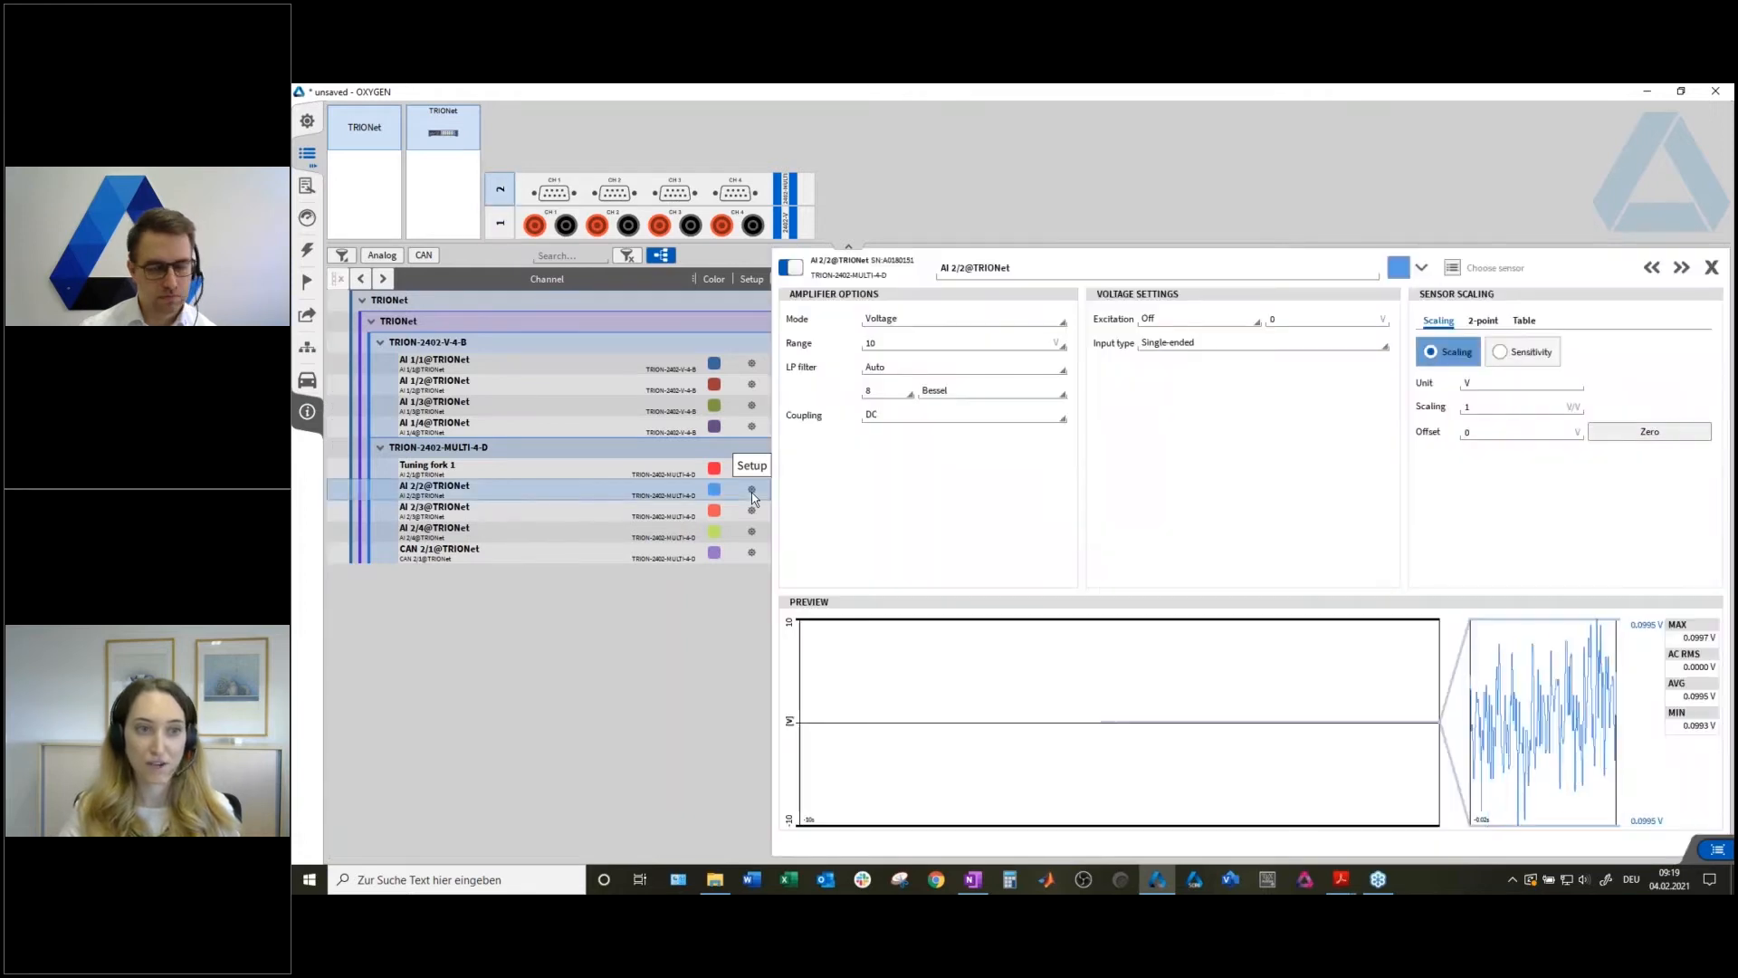
click(1452, 268)
text(stimm)
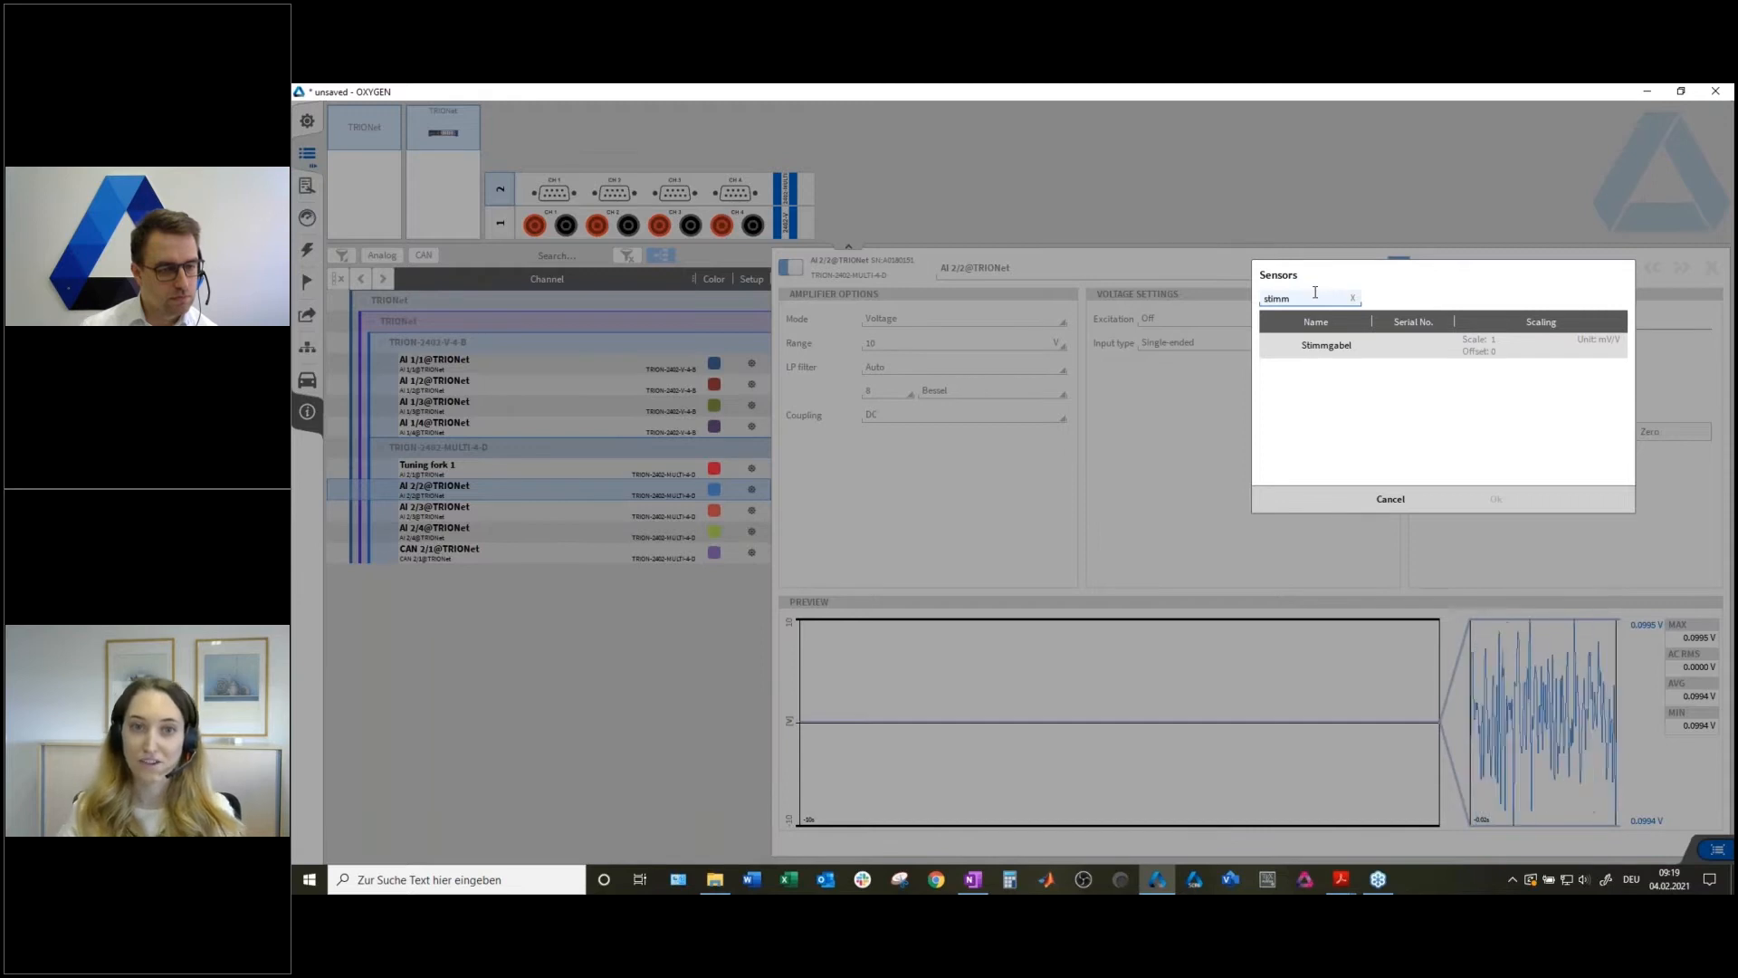
click(1327, 343)
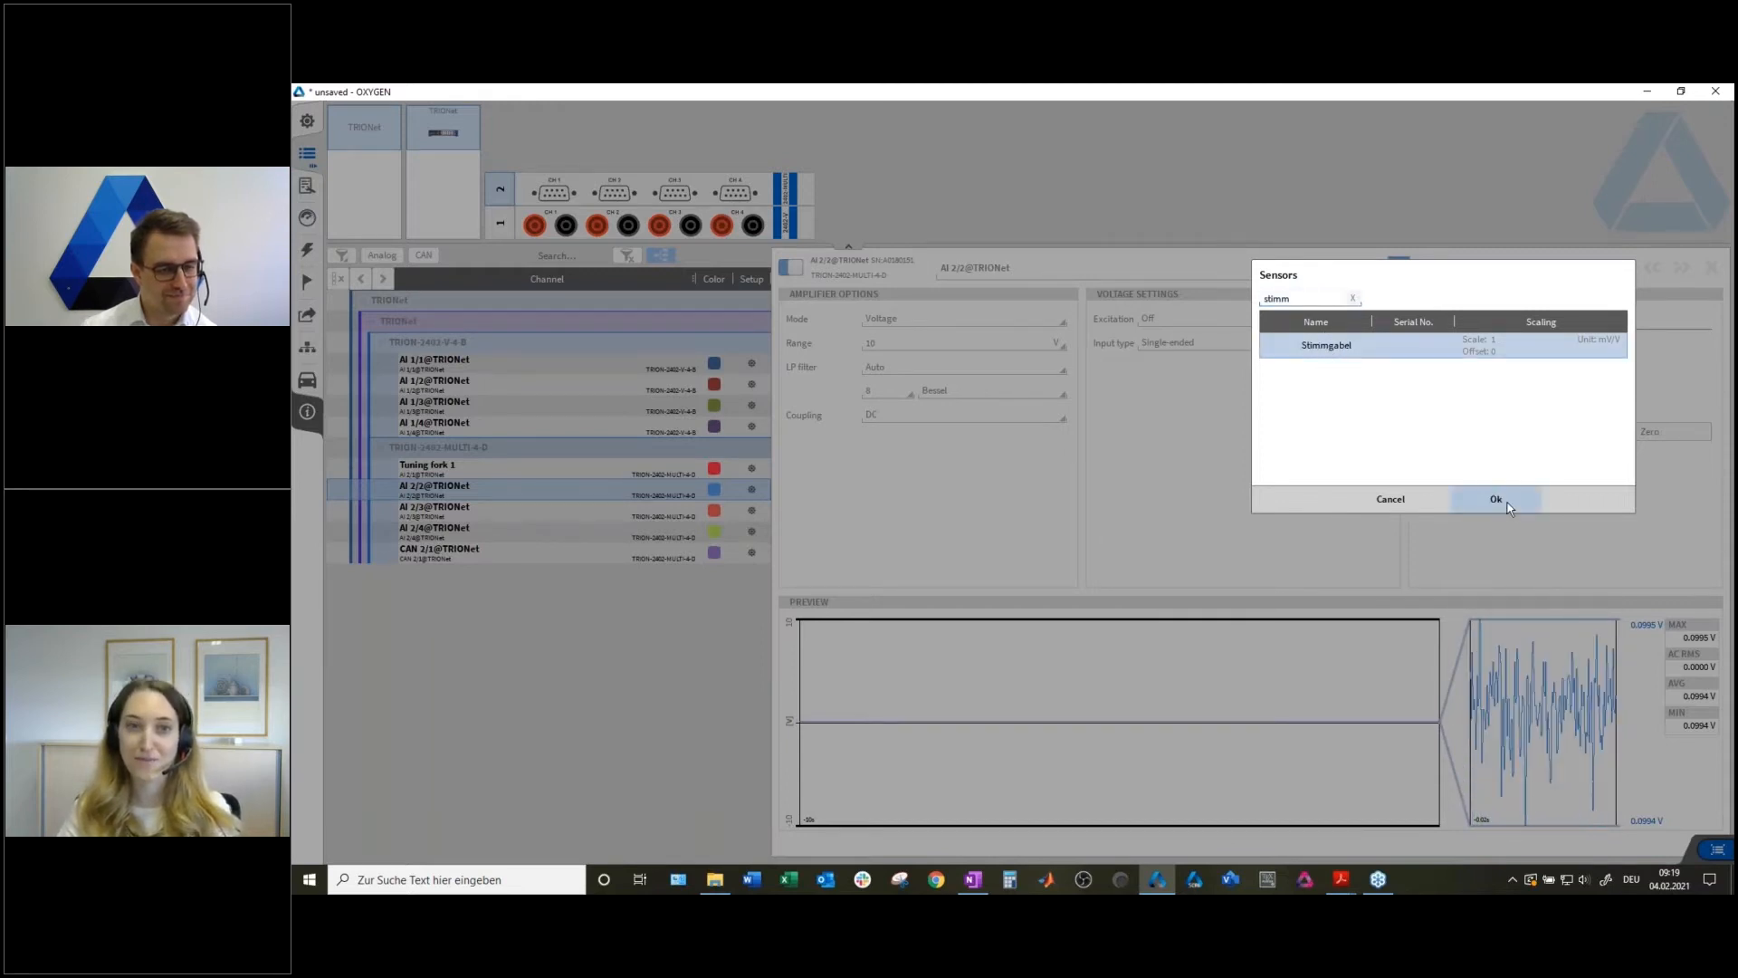
key(Return)
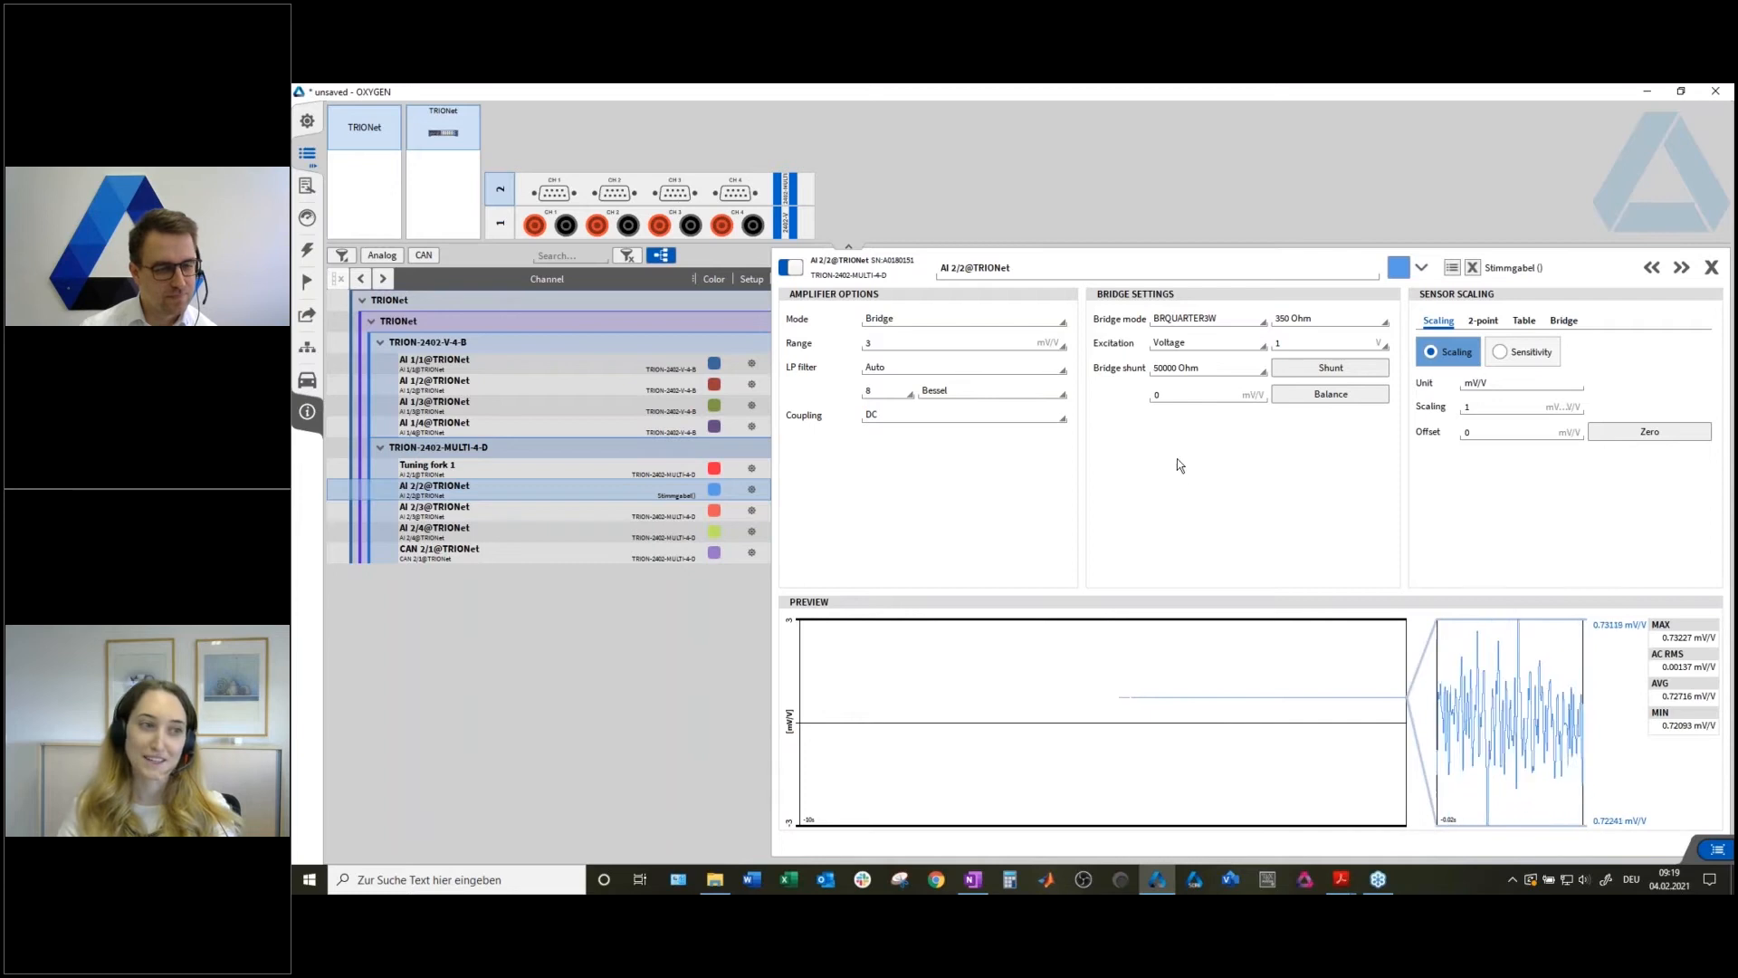
Balance the bridge of AI 2/2@TRIONet, rename the channel to "Tuning fork 2", and return to the channel list.
click(1325, 396)
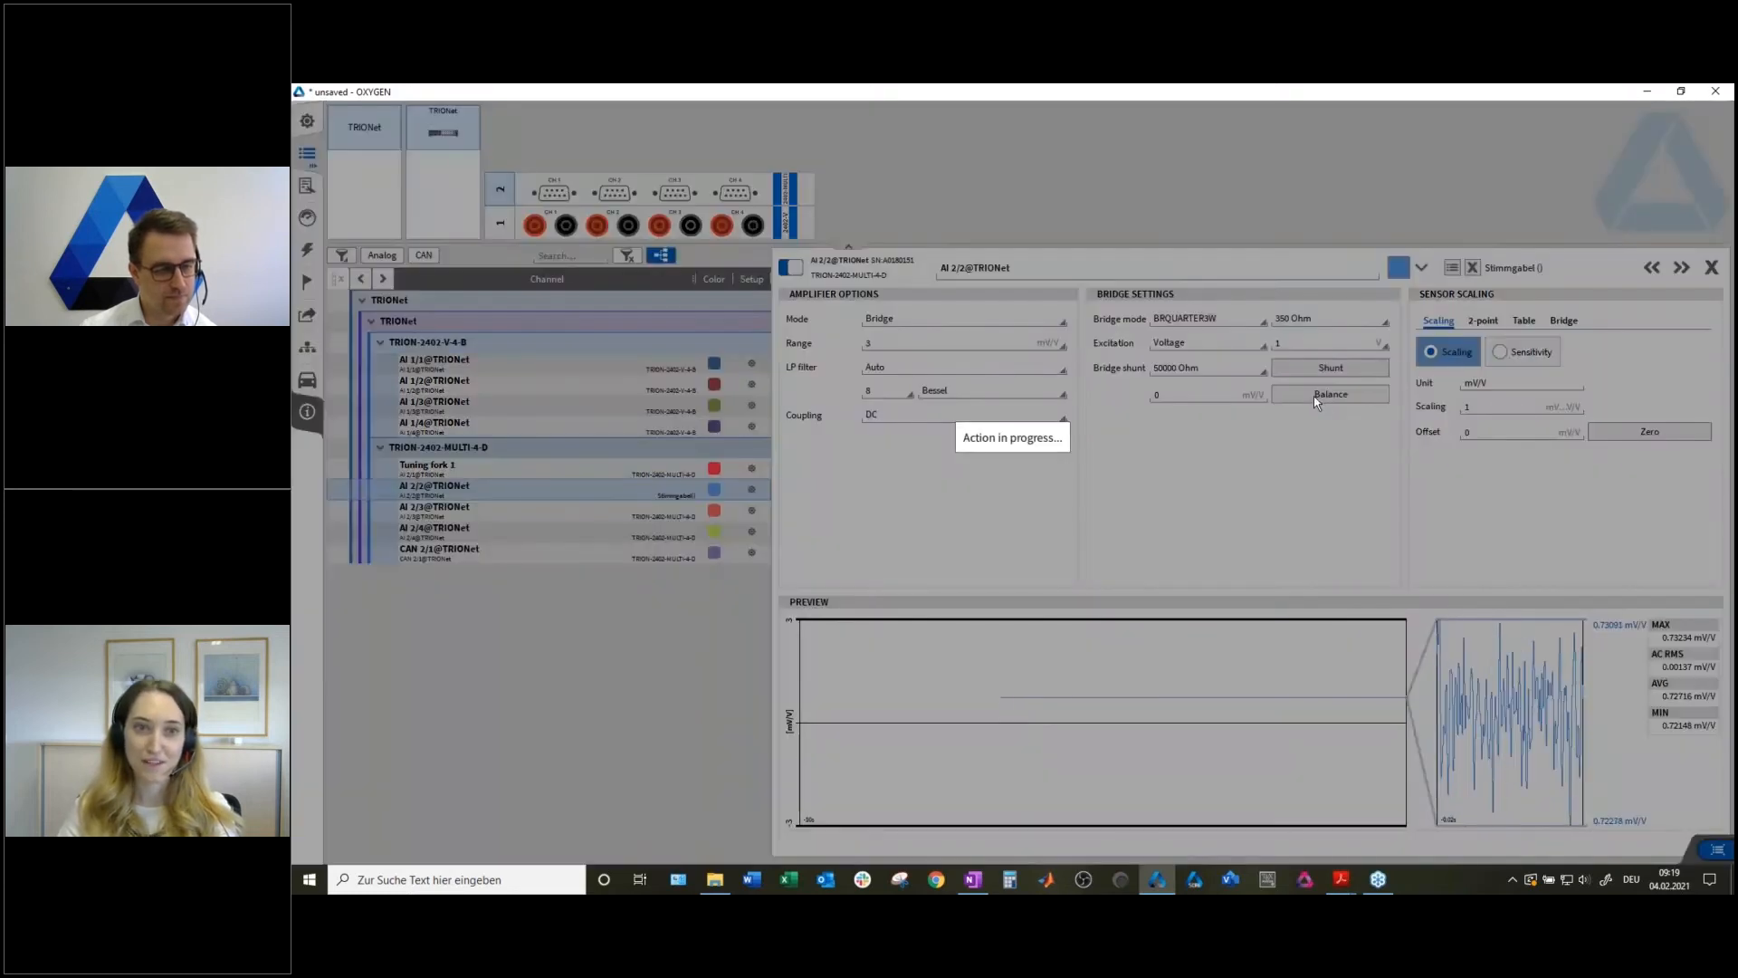
click(1026, 271)
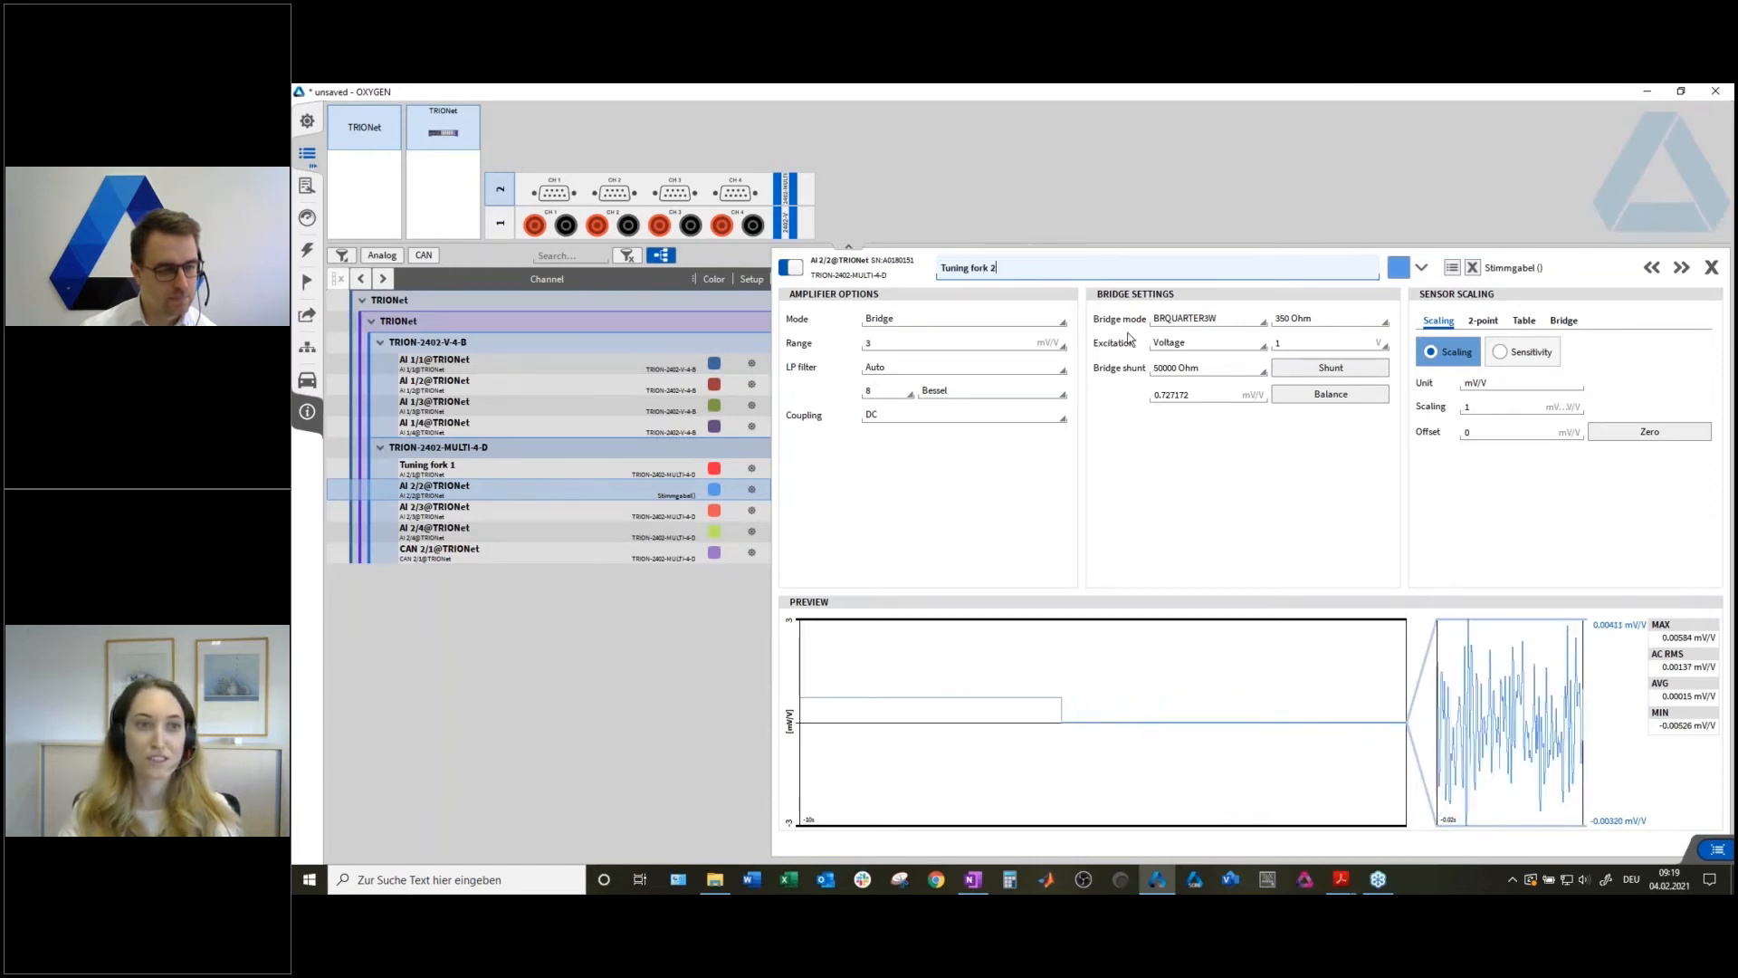
click(1711, 267)
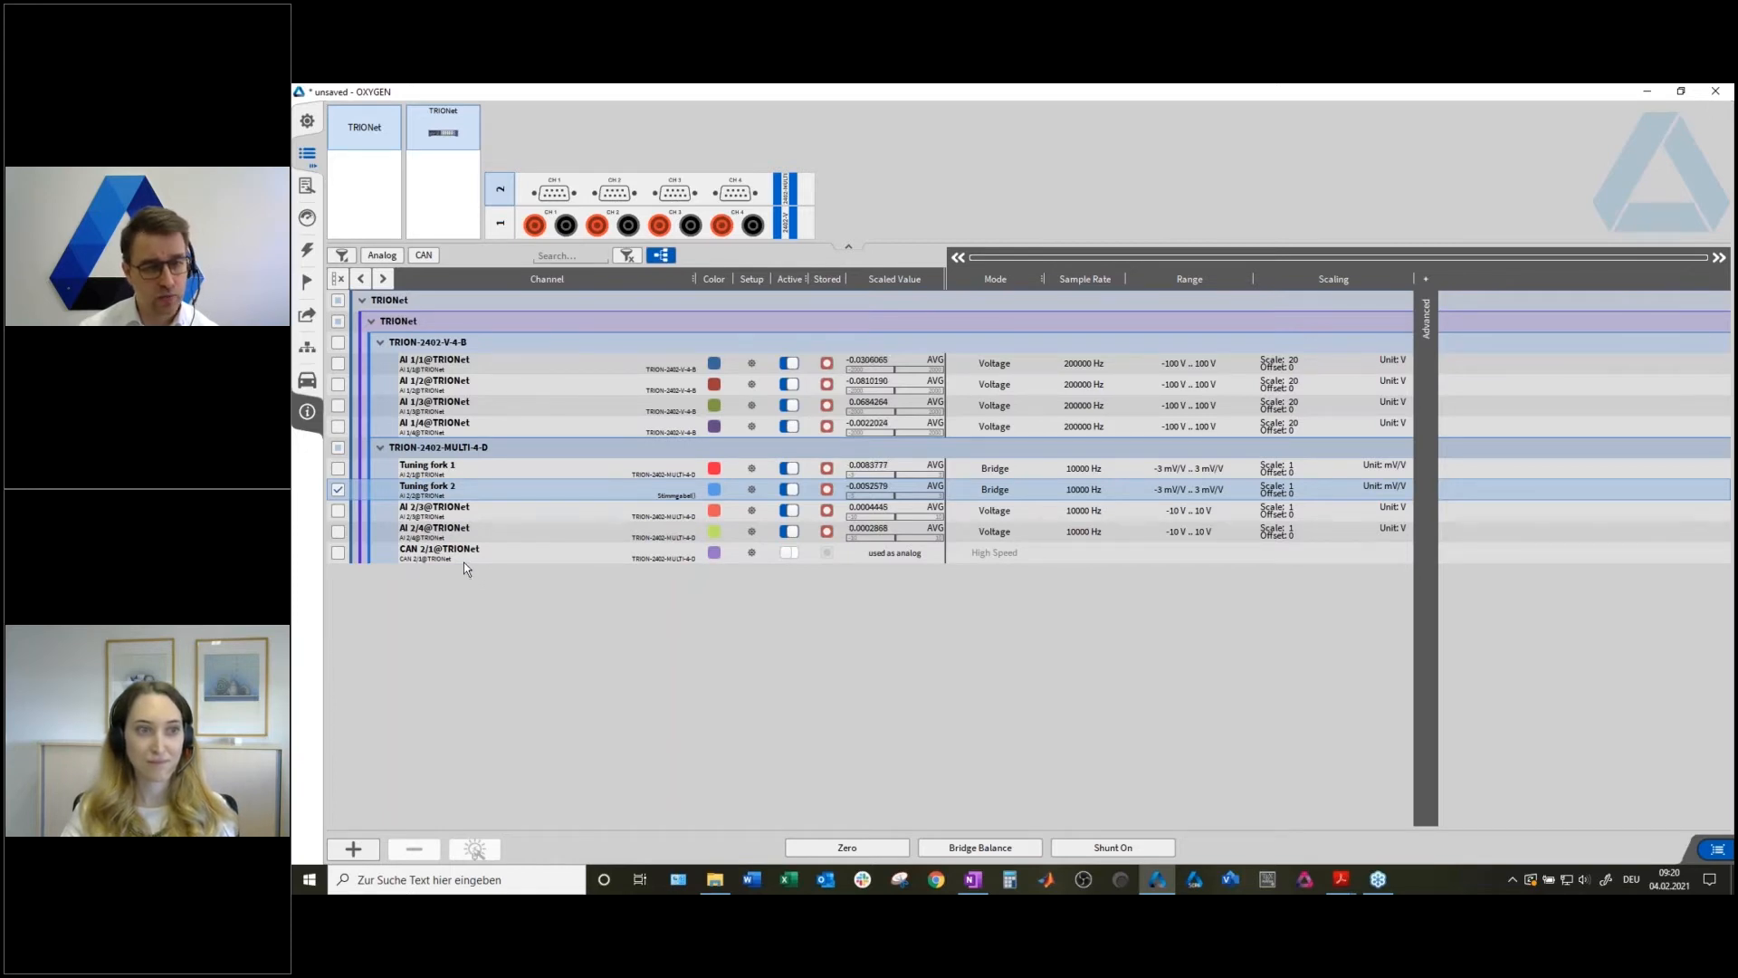
Enable design mode on the measurement screen and shift the recorder and digital meter so the meter sits beneath the recorder's right end.
drag(434, 157, 1356, 154)
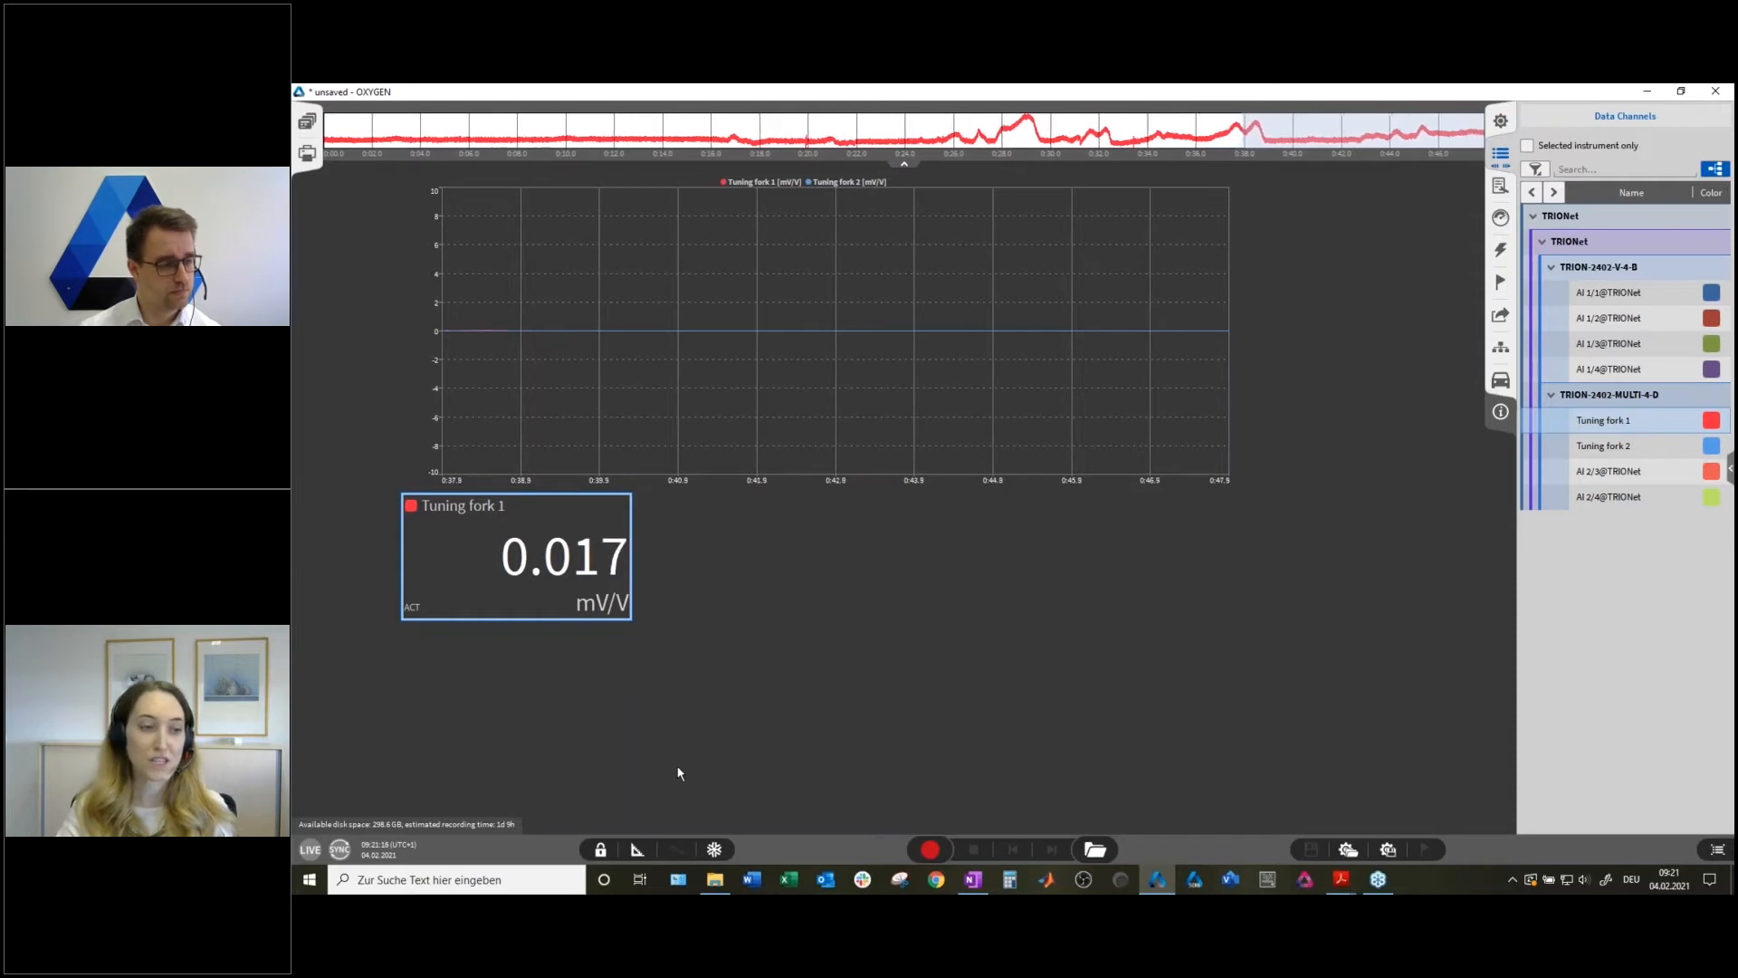
click(637, 849)
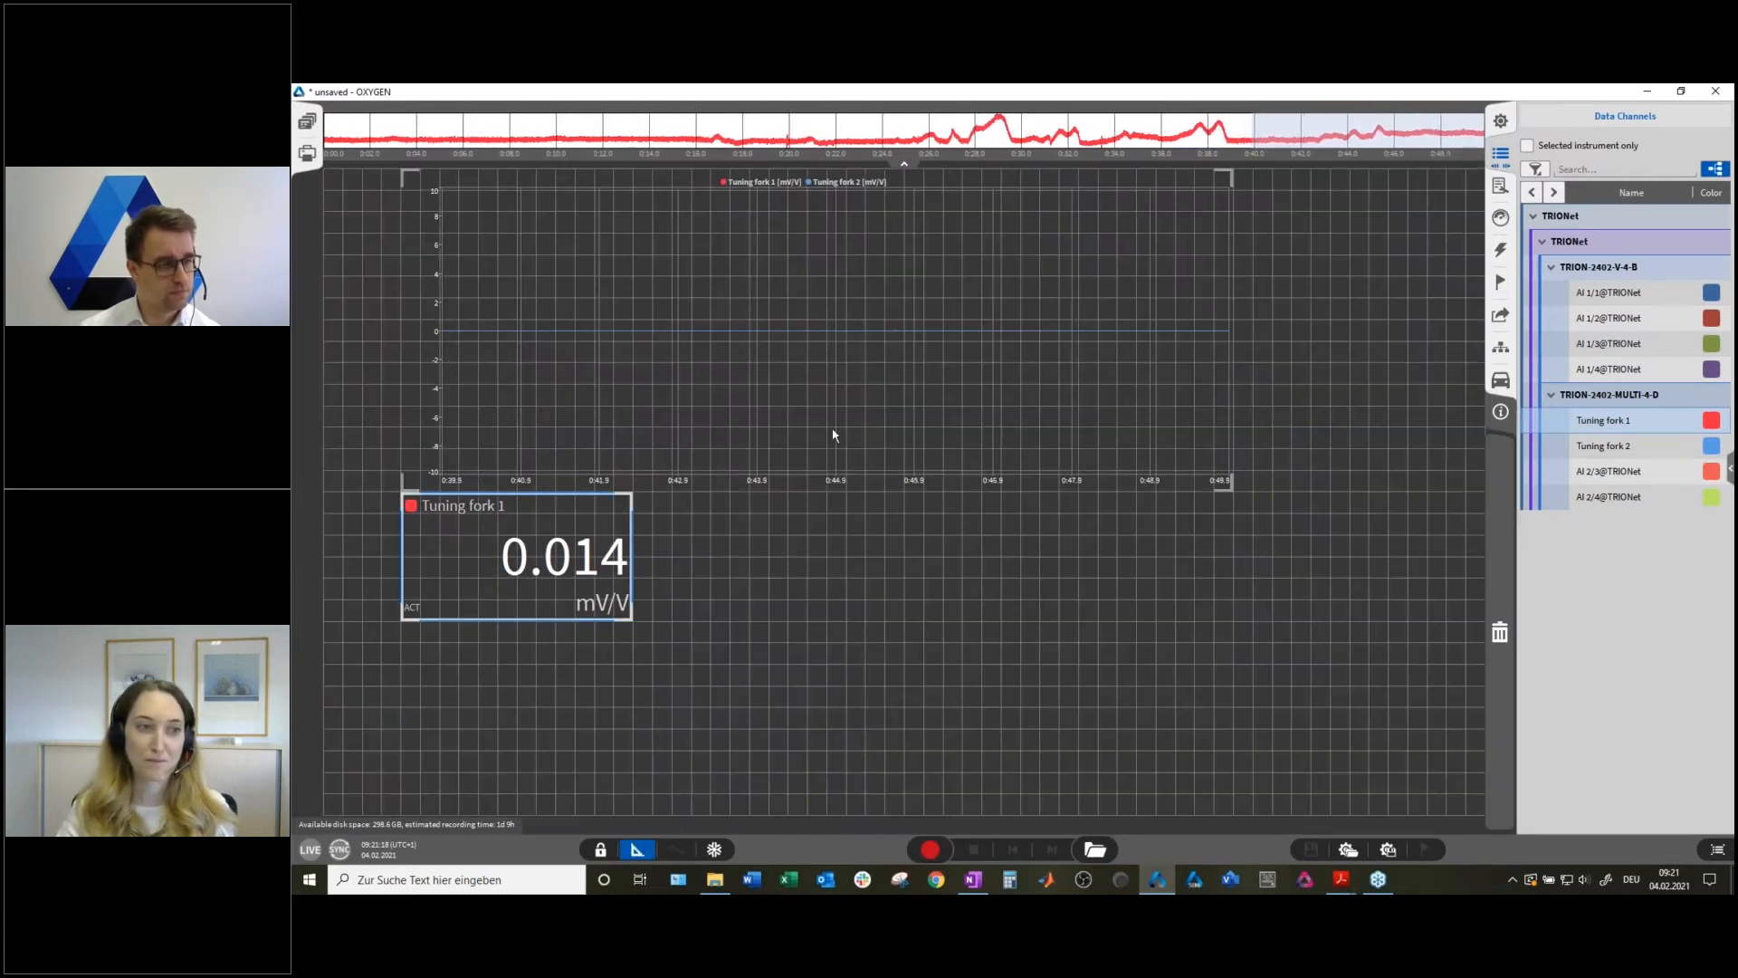
drag(763, 586, 1247, 576)
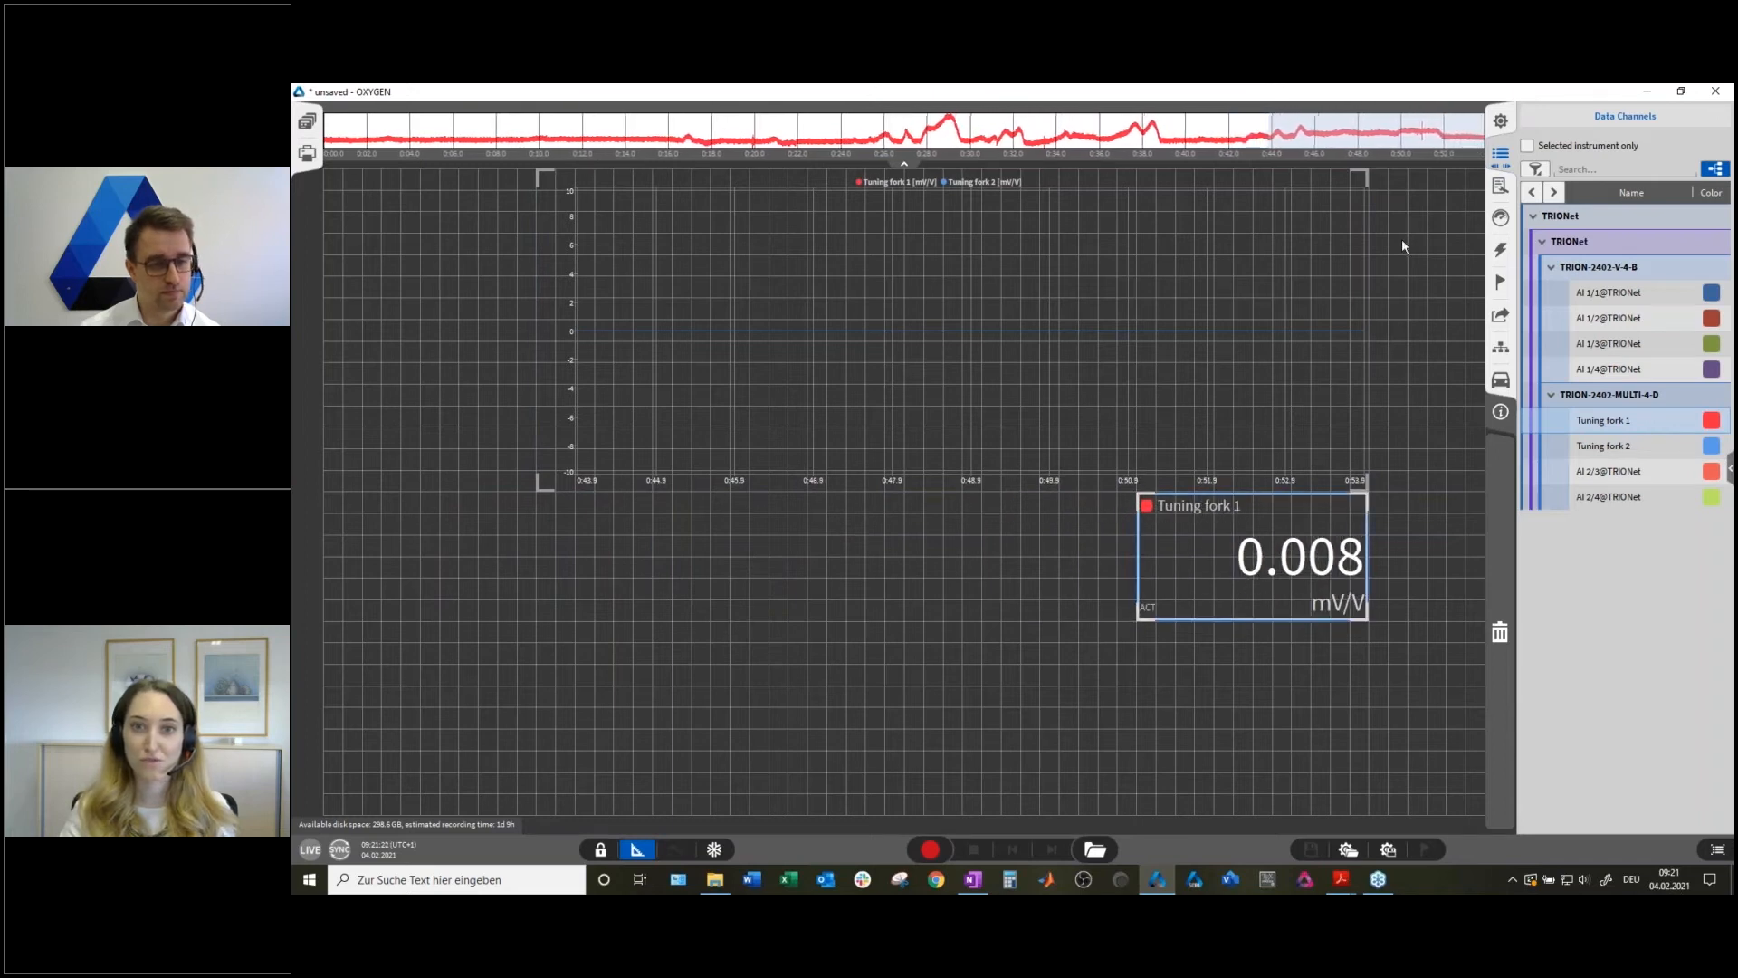
Add the channel "Tuning fork 2" to the digital meter and widen the meter.
click(1500, 217)
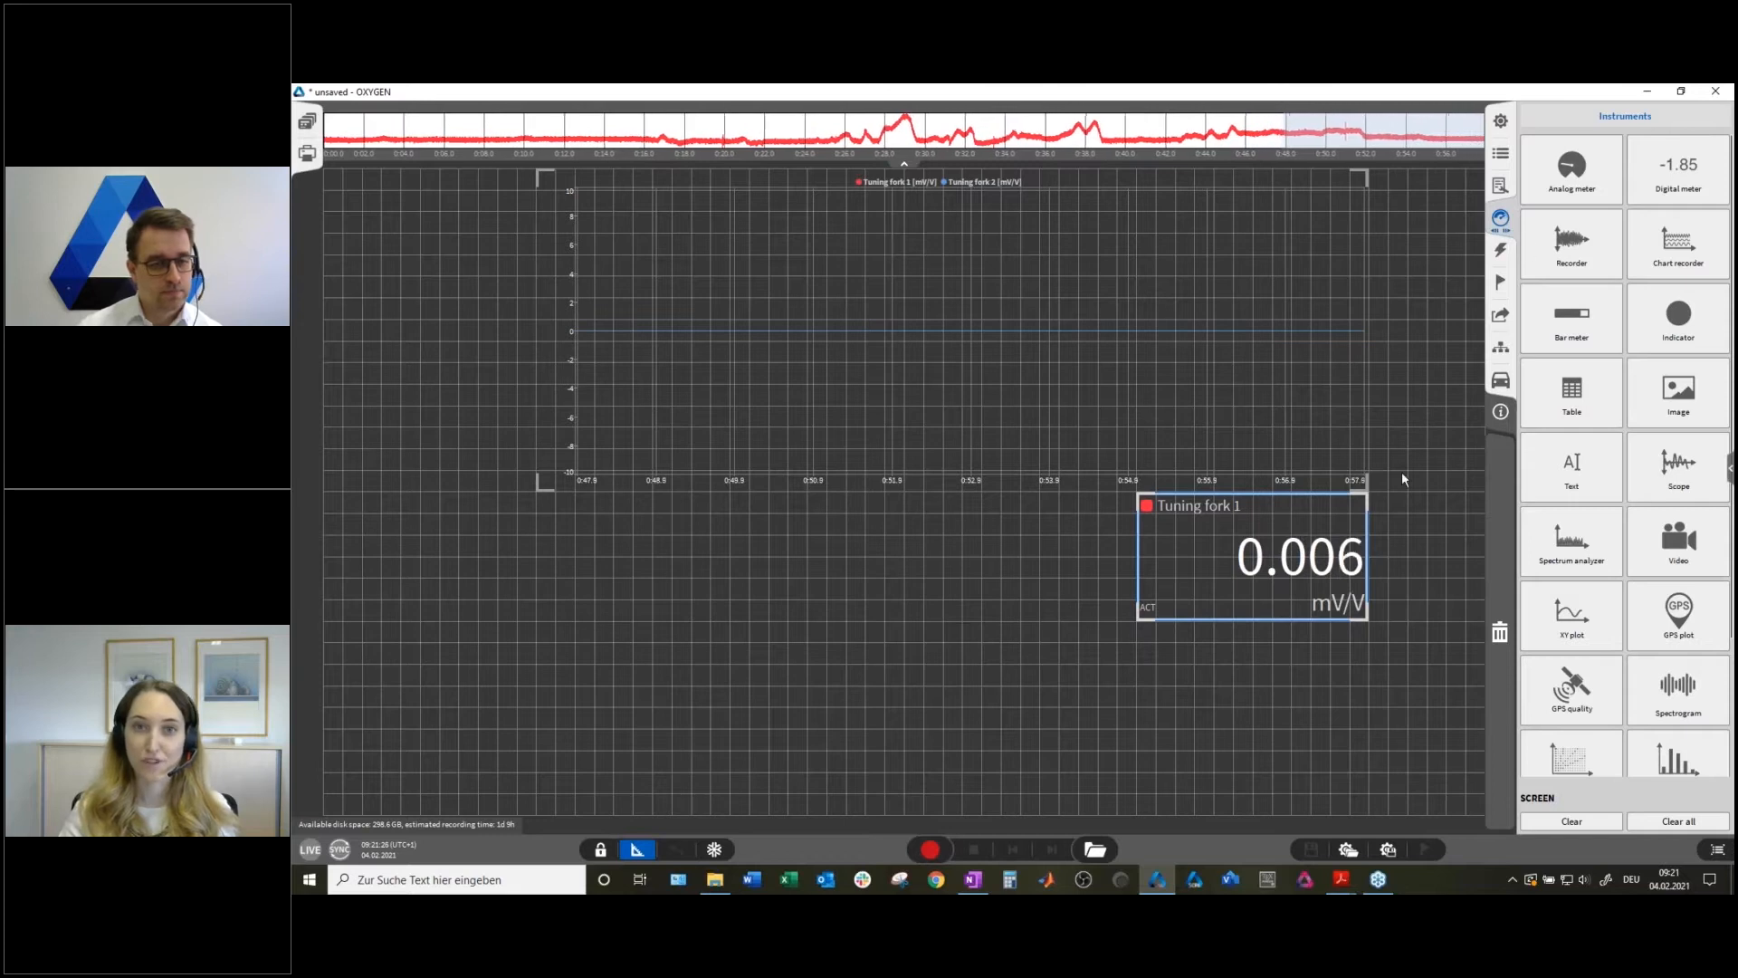
click(1501, 154)
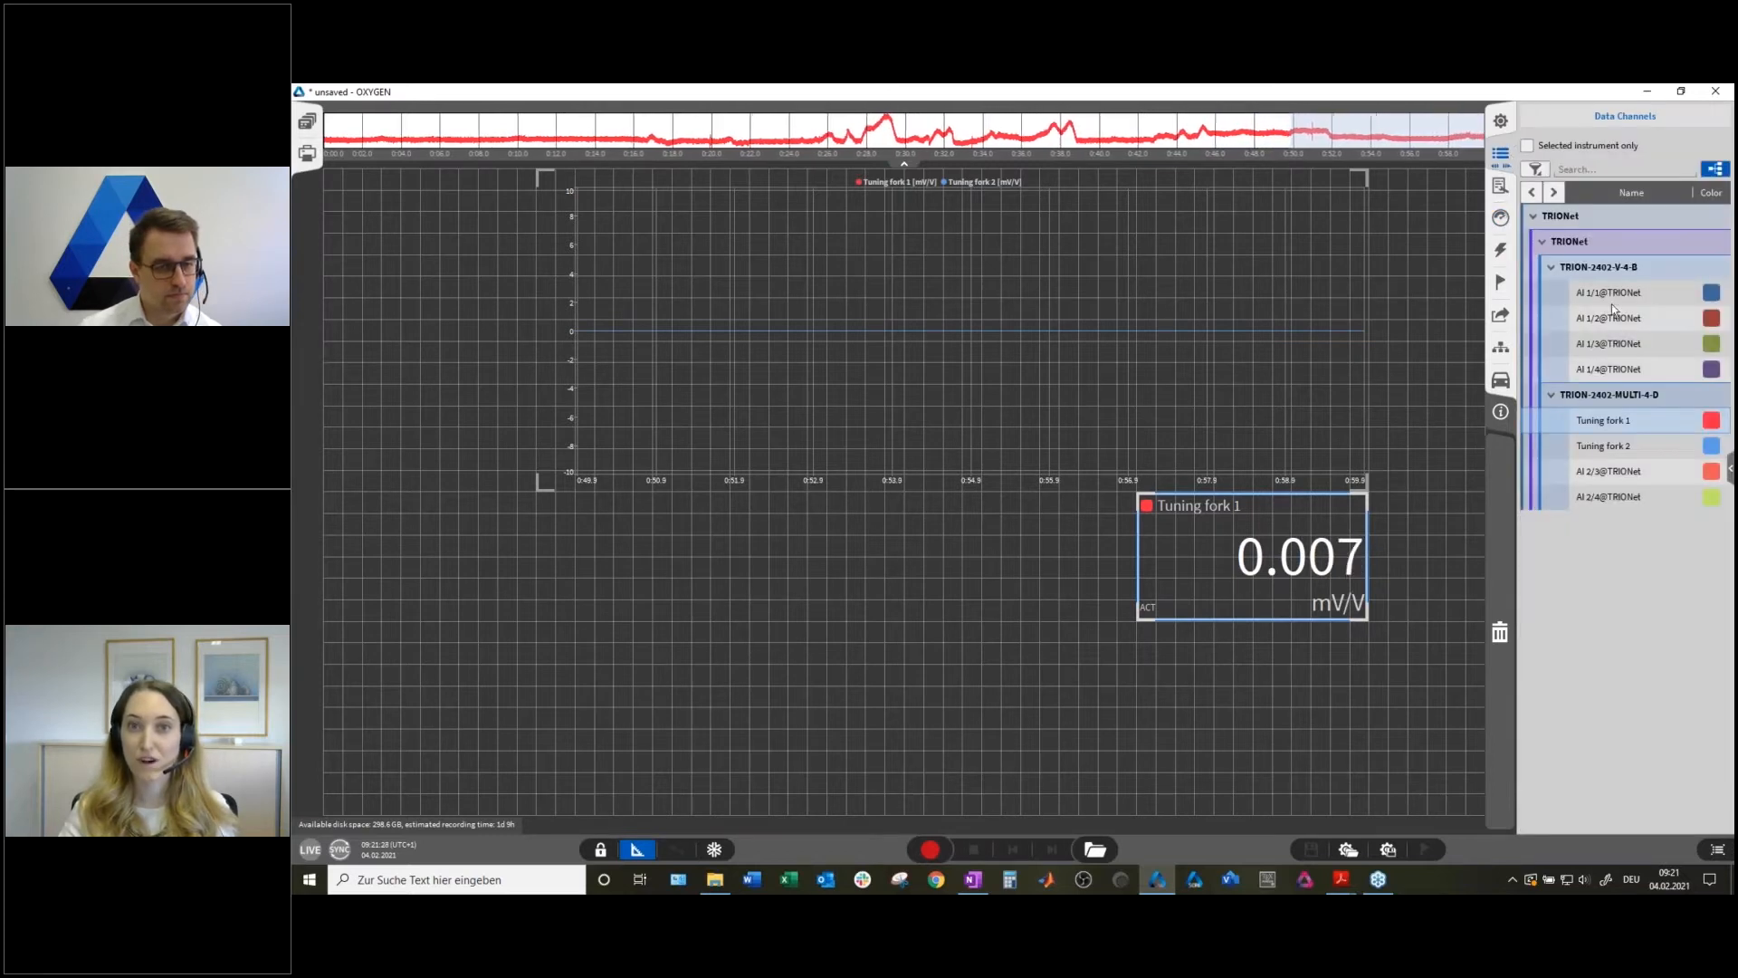
click(1612, 447)
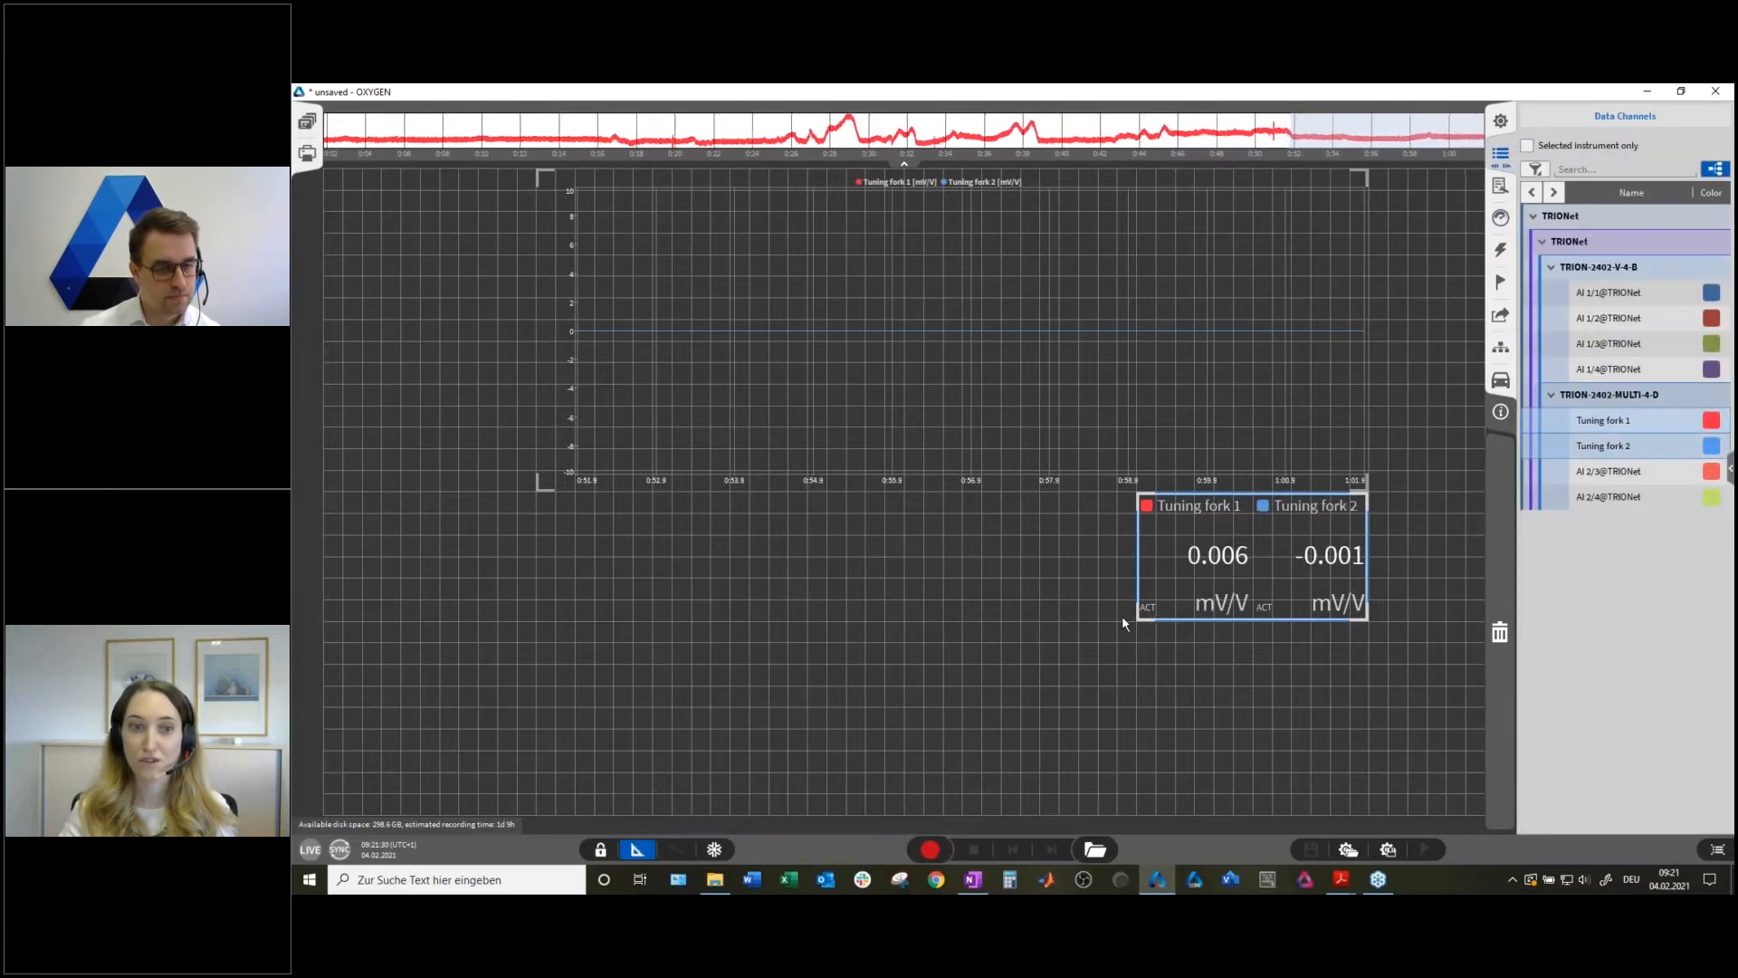
drag(1136, 618, 1046, 612)
Set the digital meter's array columns to 1.
double_click(1286, 535)
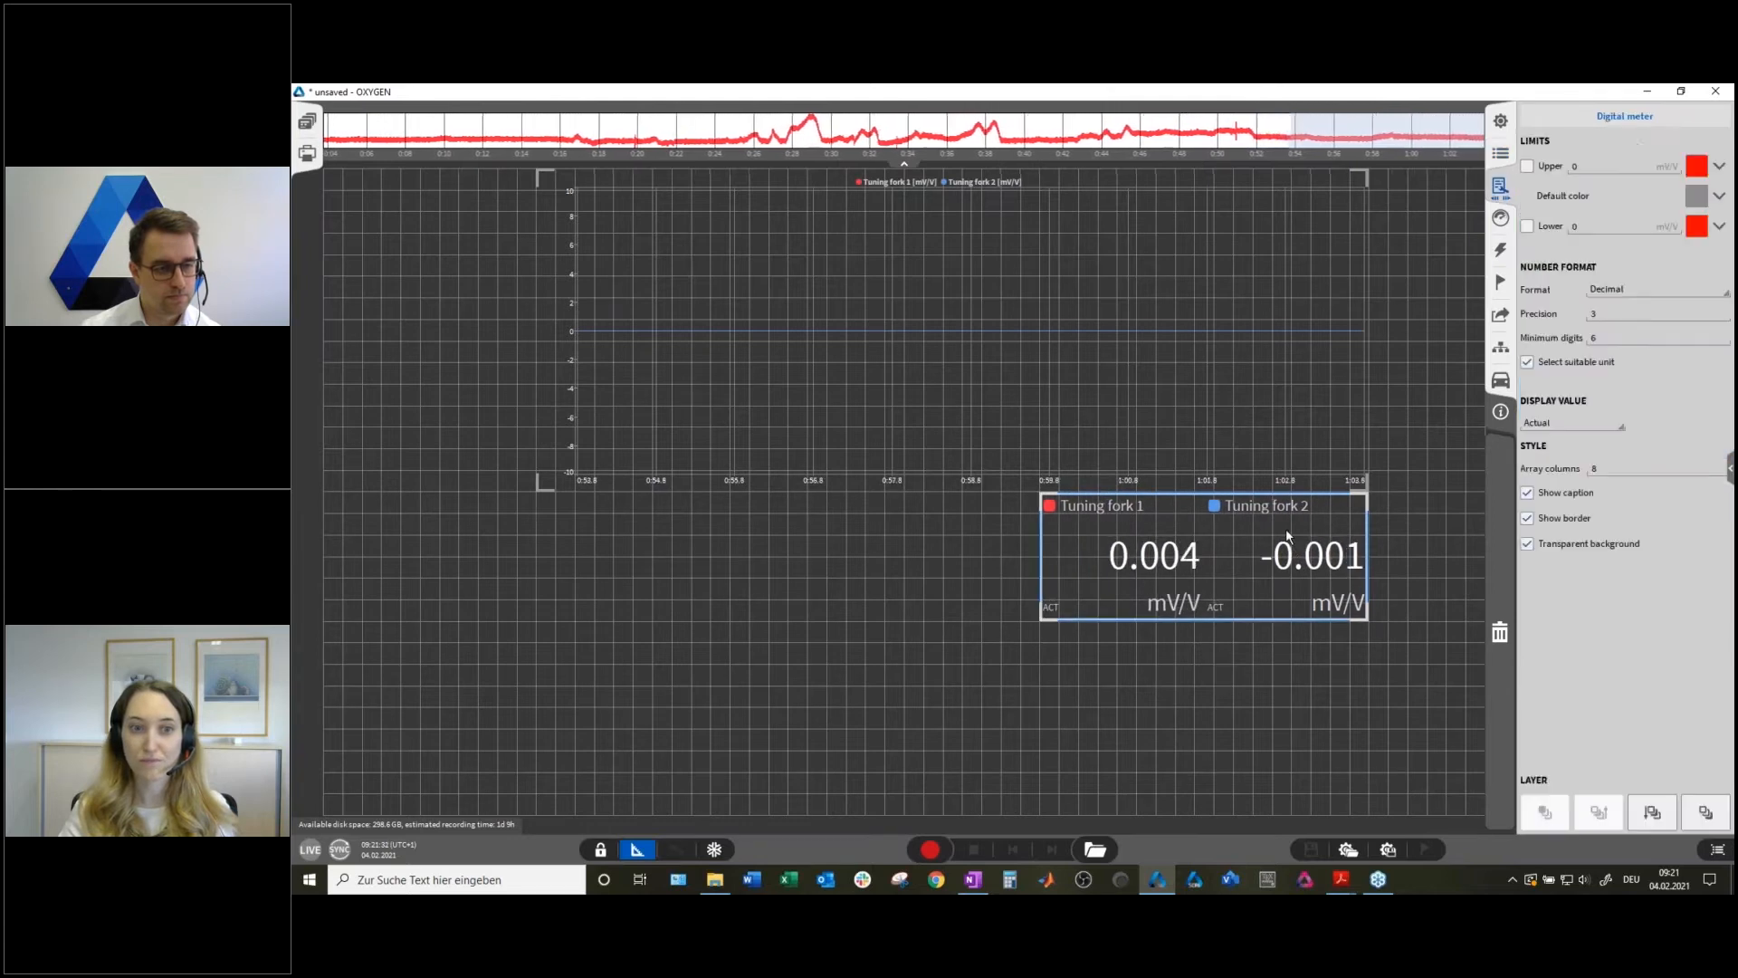
double_click(1617, 469)
text(1)
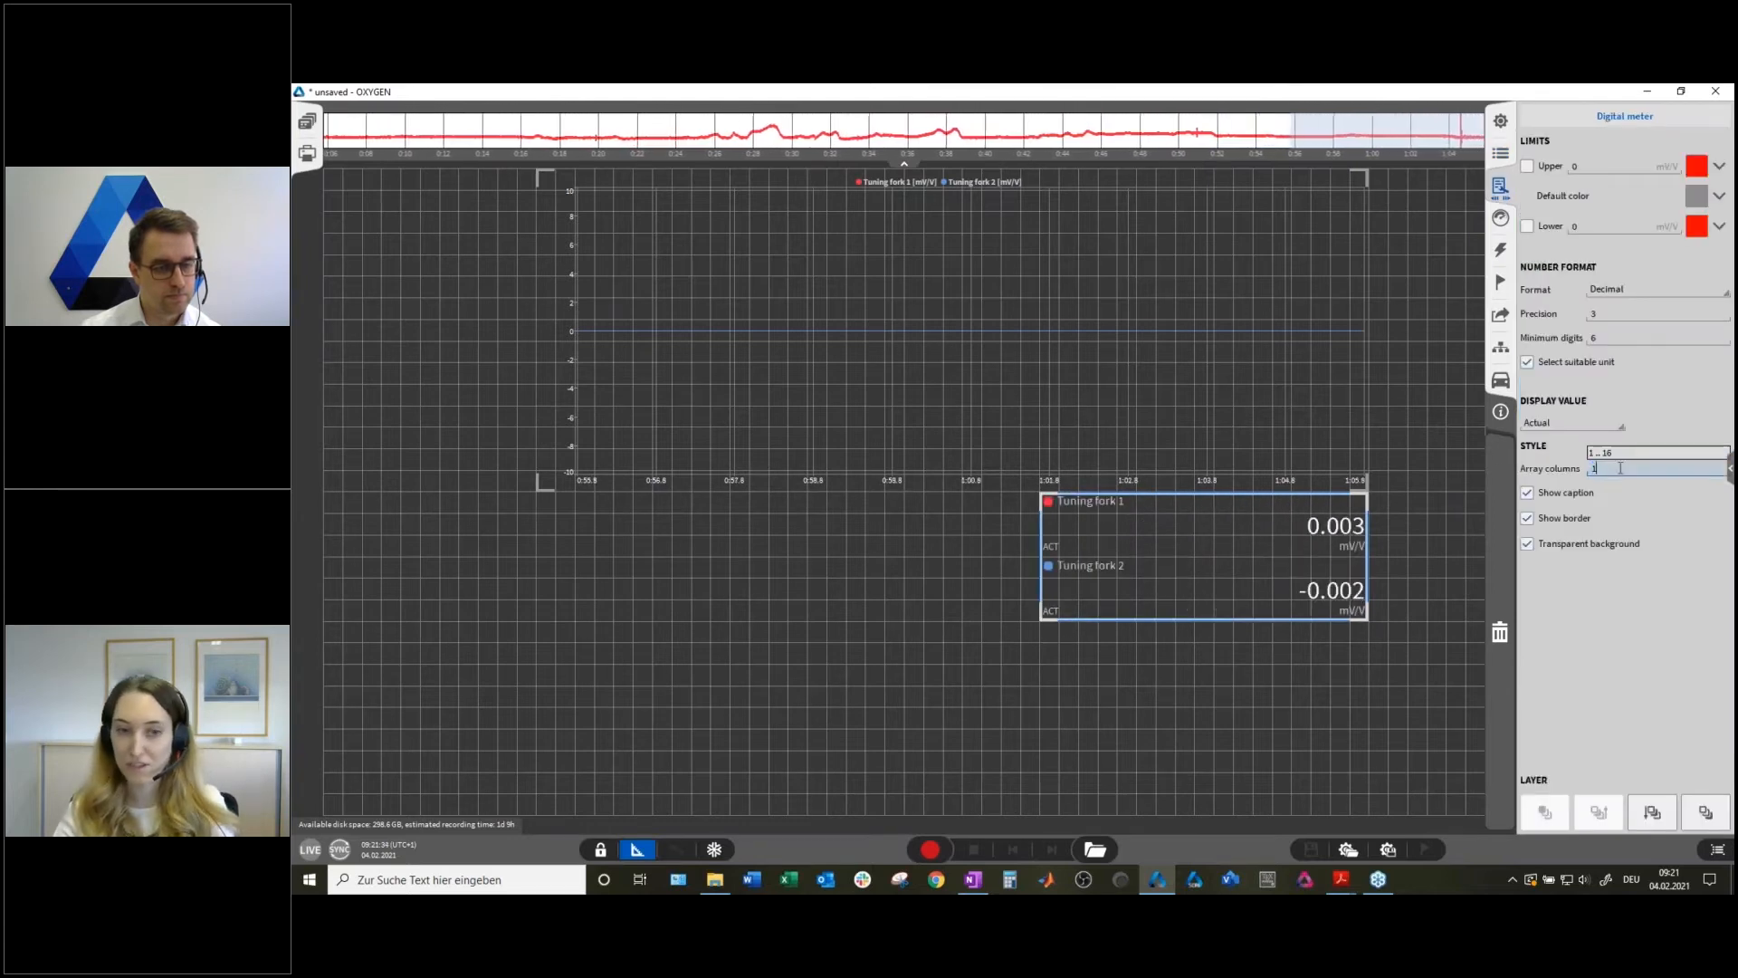
Make the digital meter narrower and taller beneath the recorder's right end, and enlarge the recorder in width and height.
drag(1041, 622, 1168, 751)
drag(1332, 690, 1380, 707)
drag(1366, 486, 1423, 504)
drag(542, 513, 460, 511)
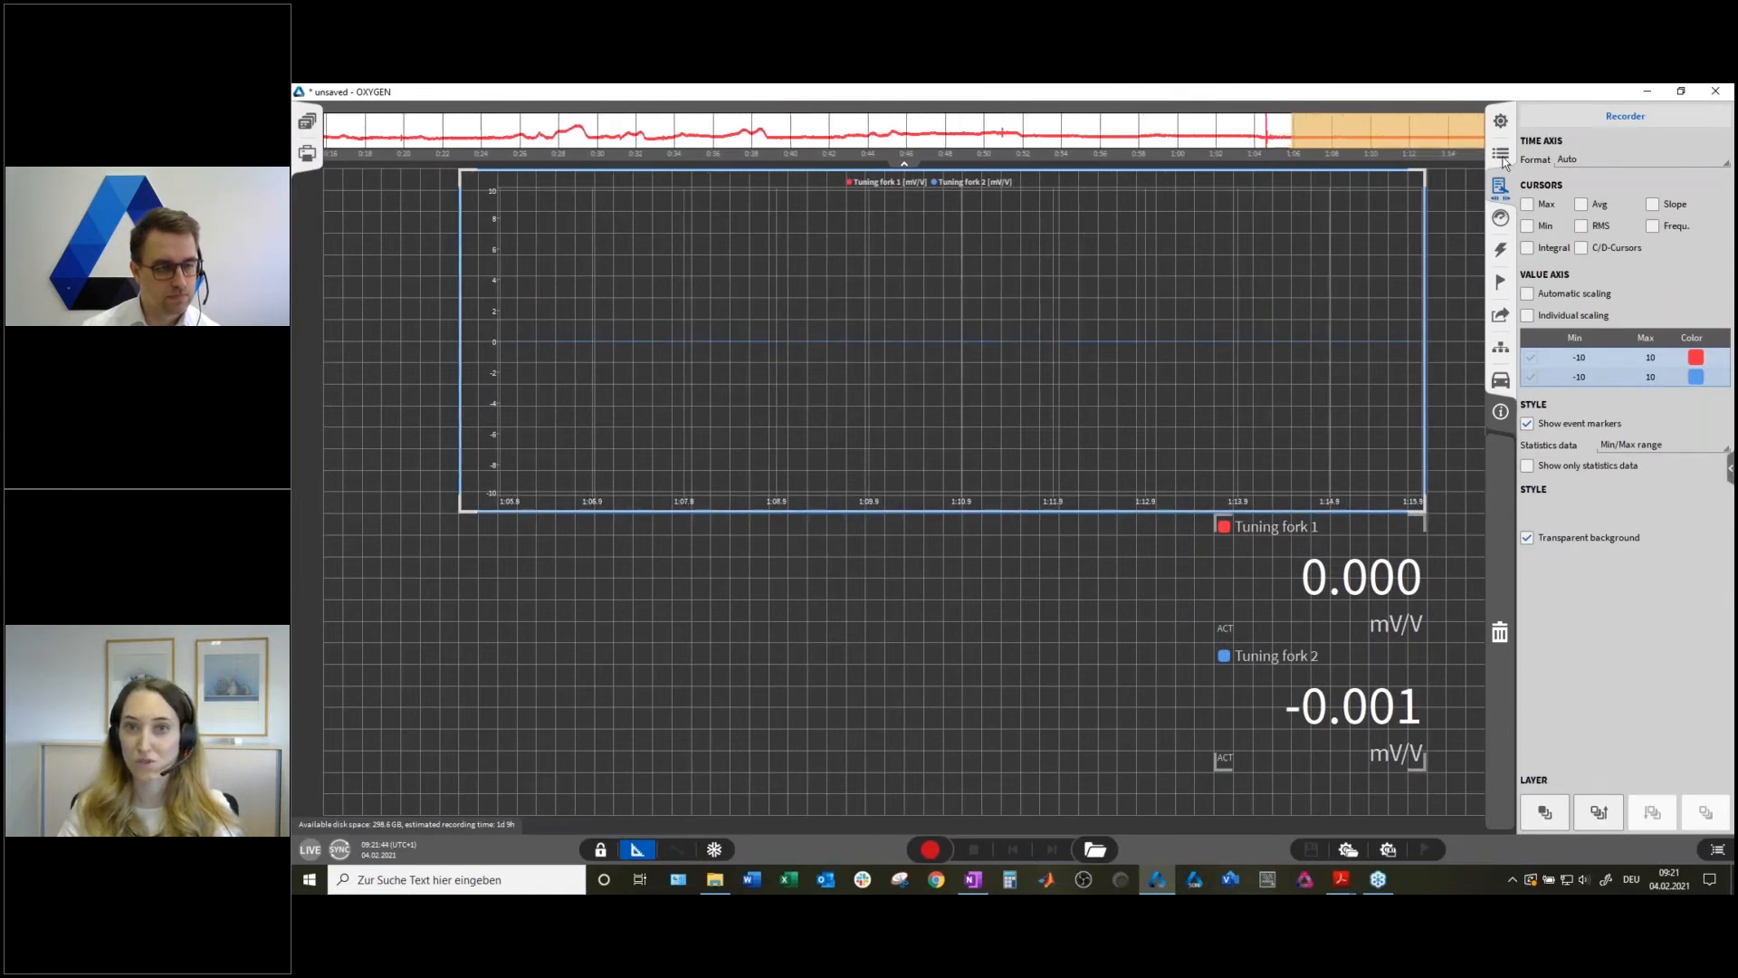
Add a spectrum analyzer beneath the recorder, enlarge it to fill the space beside the digital meter, and assign "Tuning fork 1" to it.
click(1500, 223)
drag(1576, 549, 461, 516)
drag(698, 646, 1077, 812)
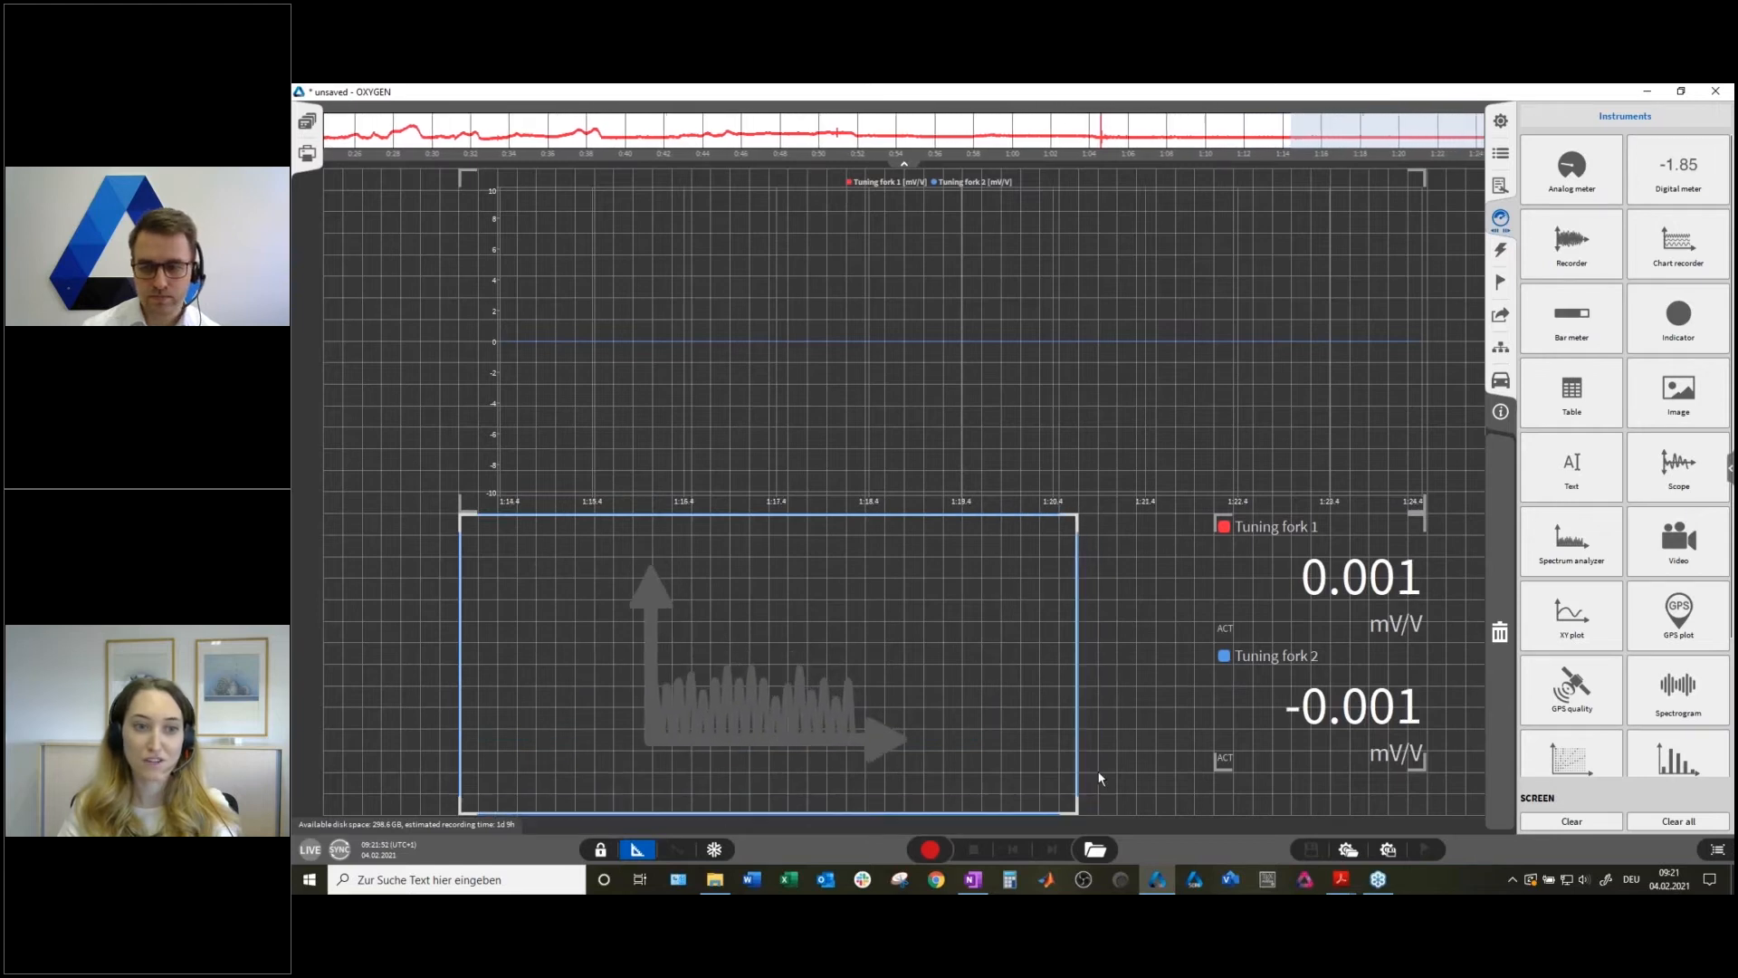
click(1500, 155)
drag(1602, 420, 909, 568)
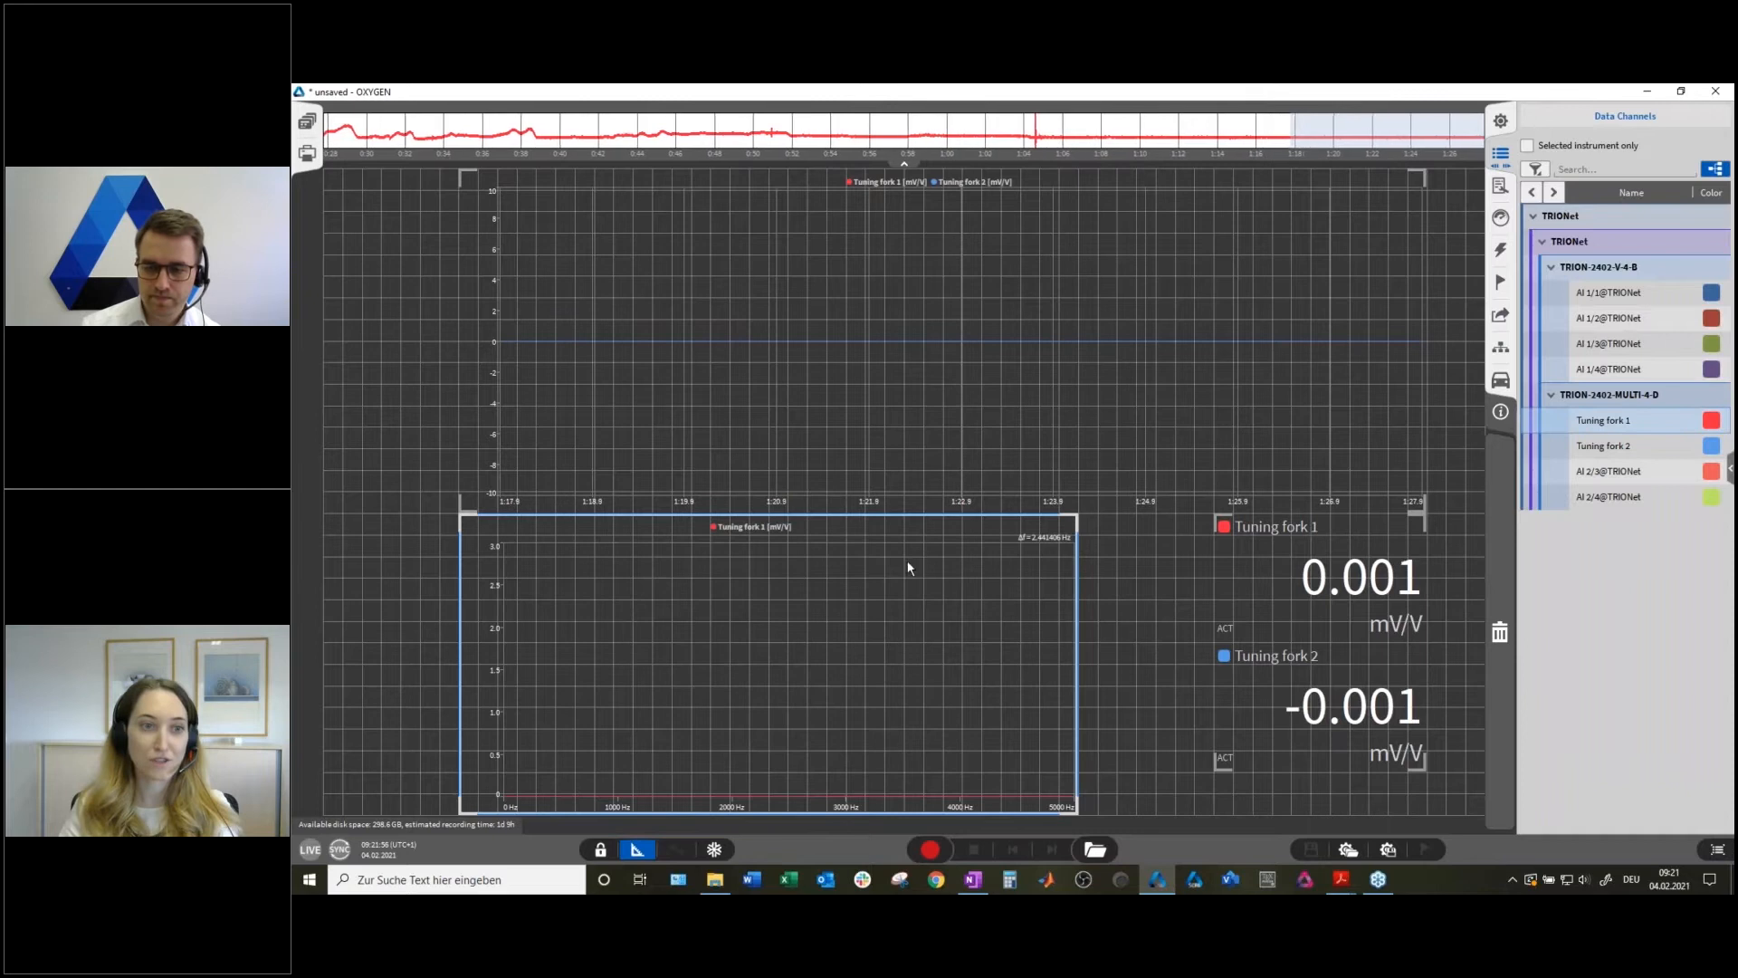
Leave design mode, and place and remove a marker at about 4 kHz in the spectrum analyzer.
click(645, 849)
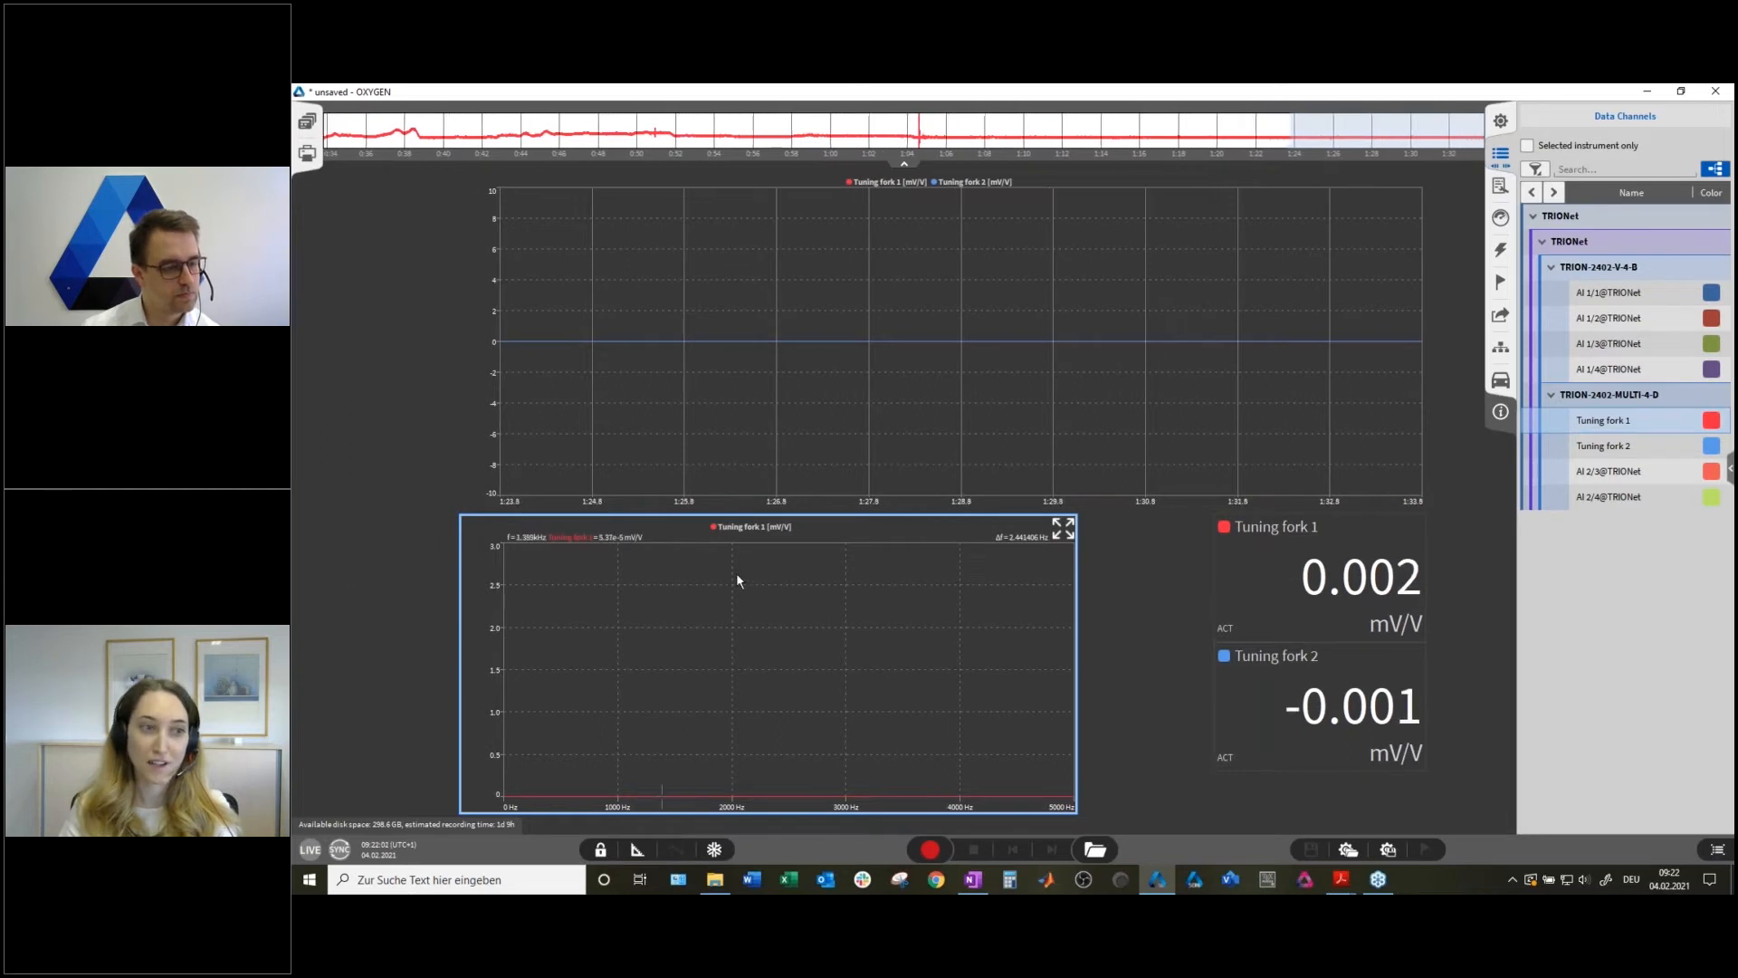
click(961, 584)
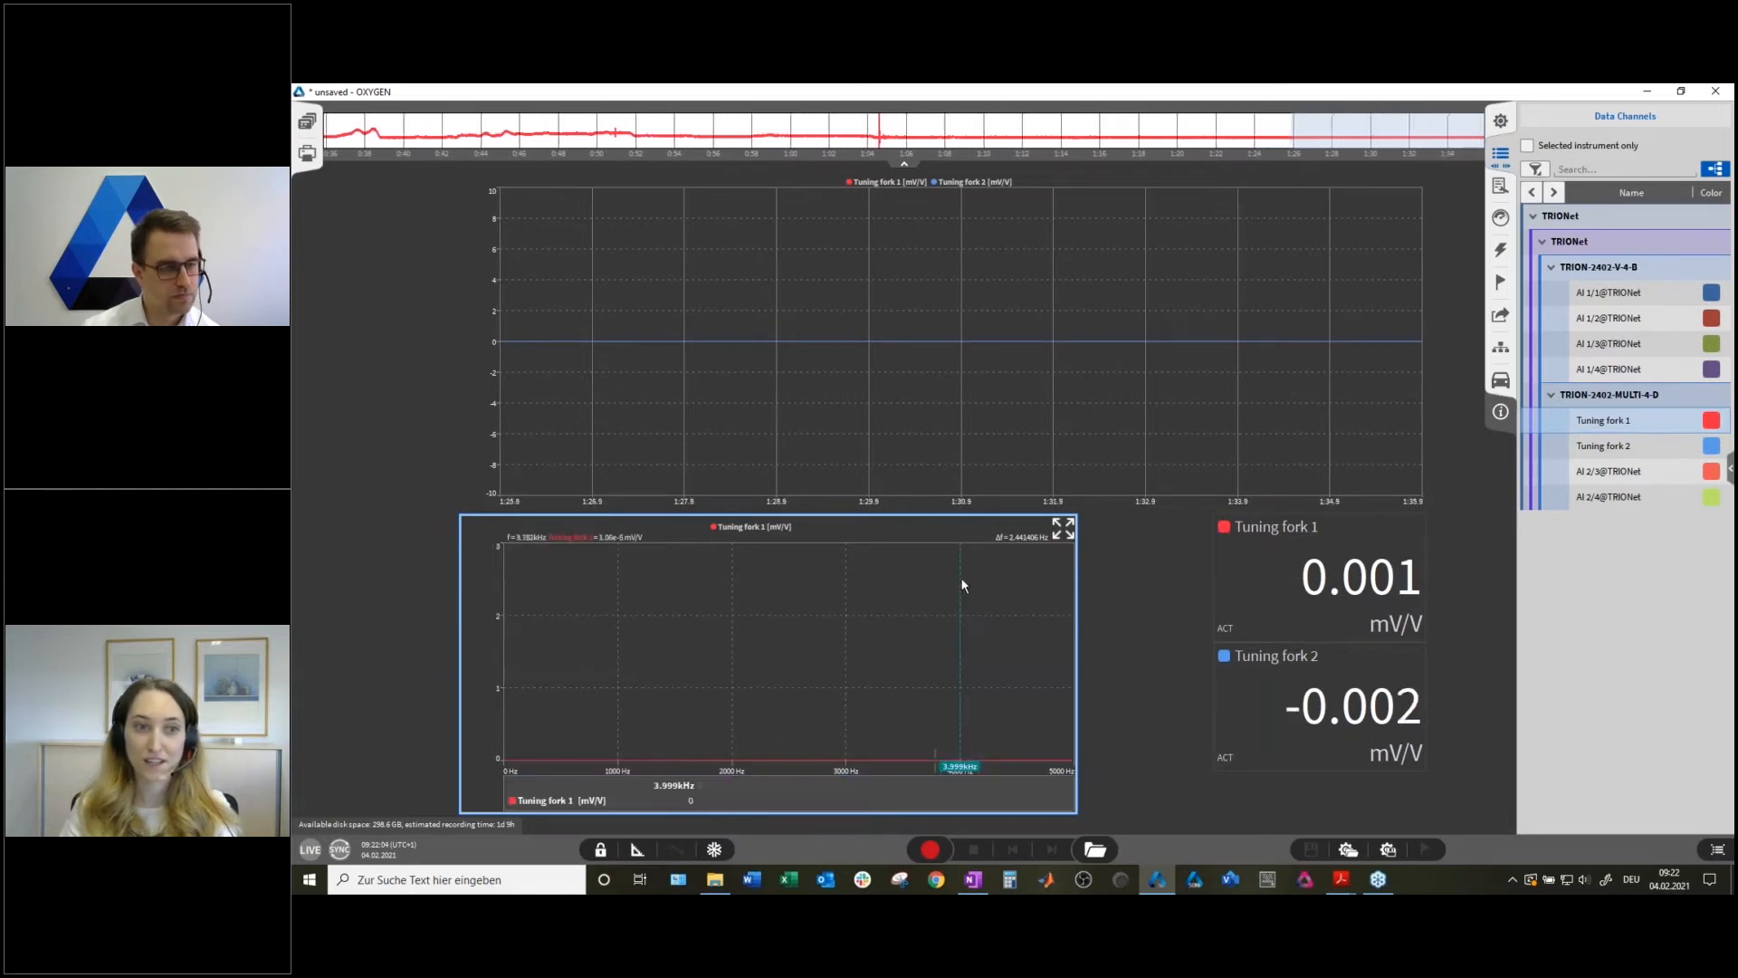
click(698, 786)
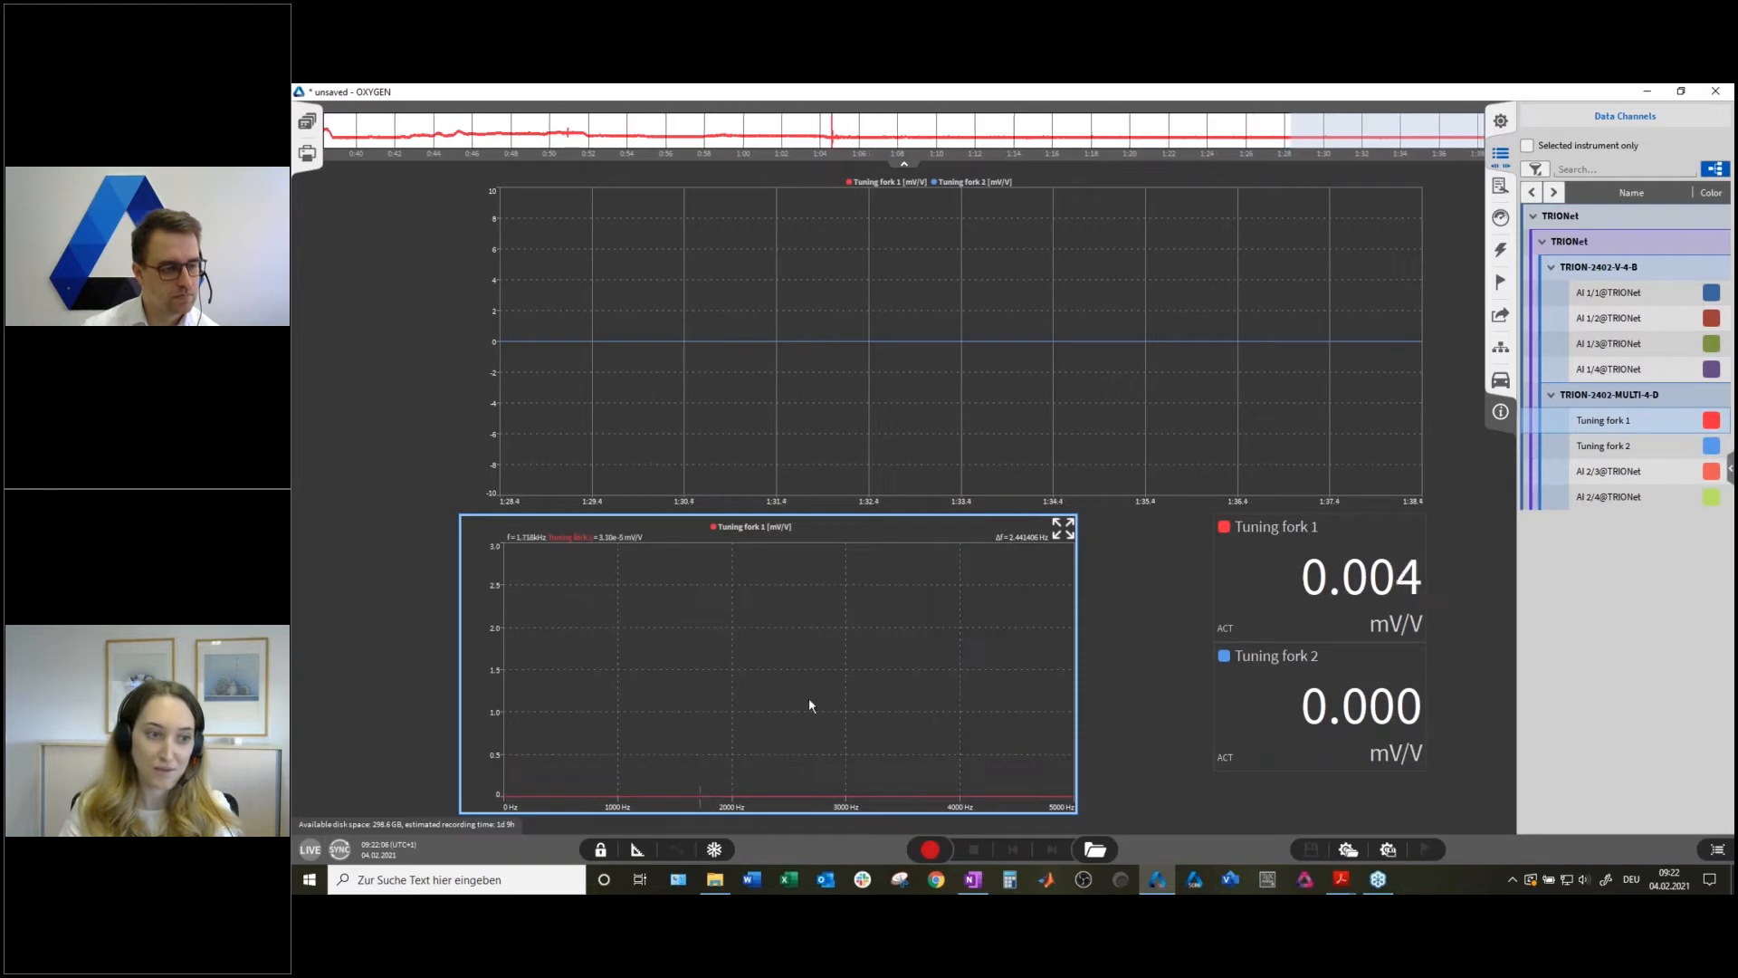
Set the spectrum analyzer's line resolution to 1 Hz and its frequency axis maximum to 1500 Hz.
click(1499, 190)
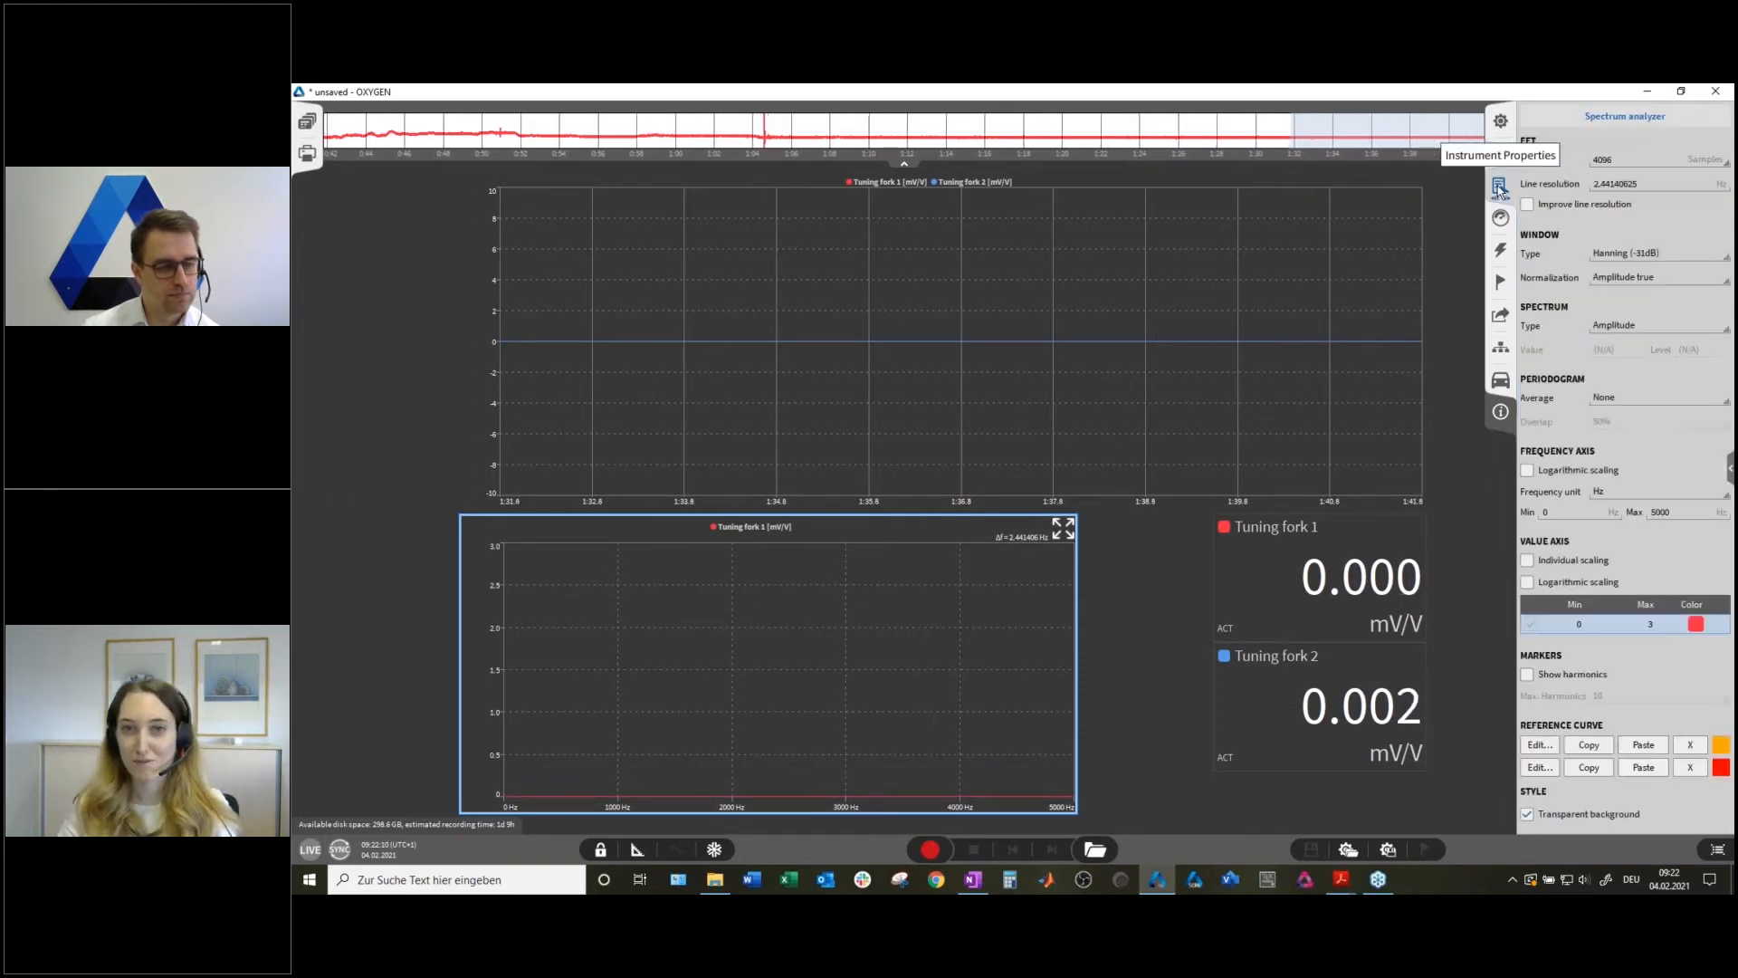
click(1626, 184)
text(1)
key(Return)
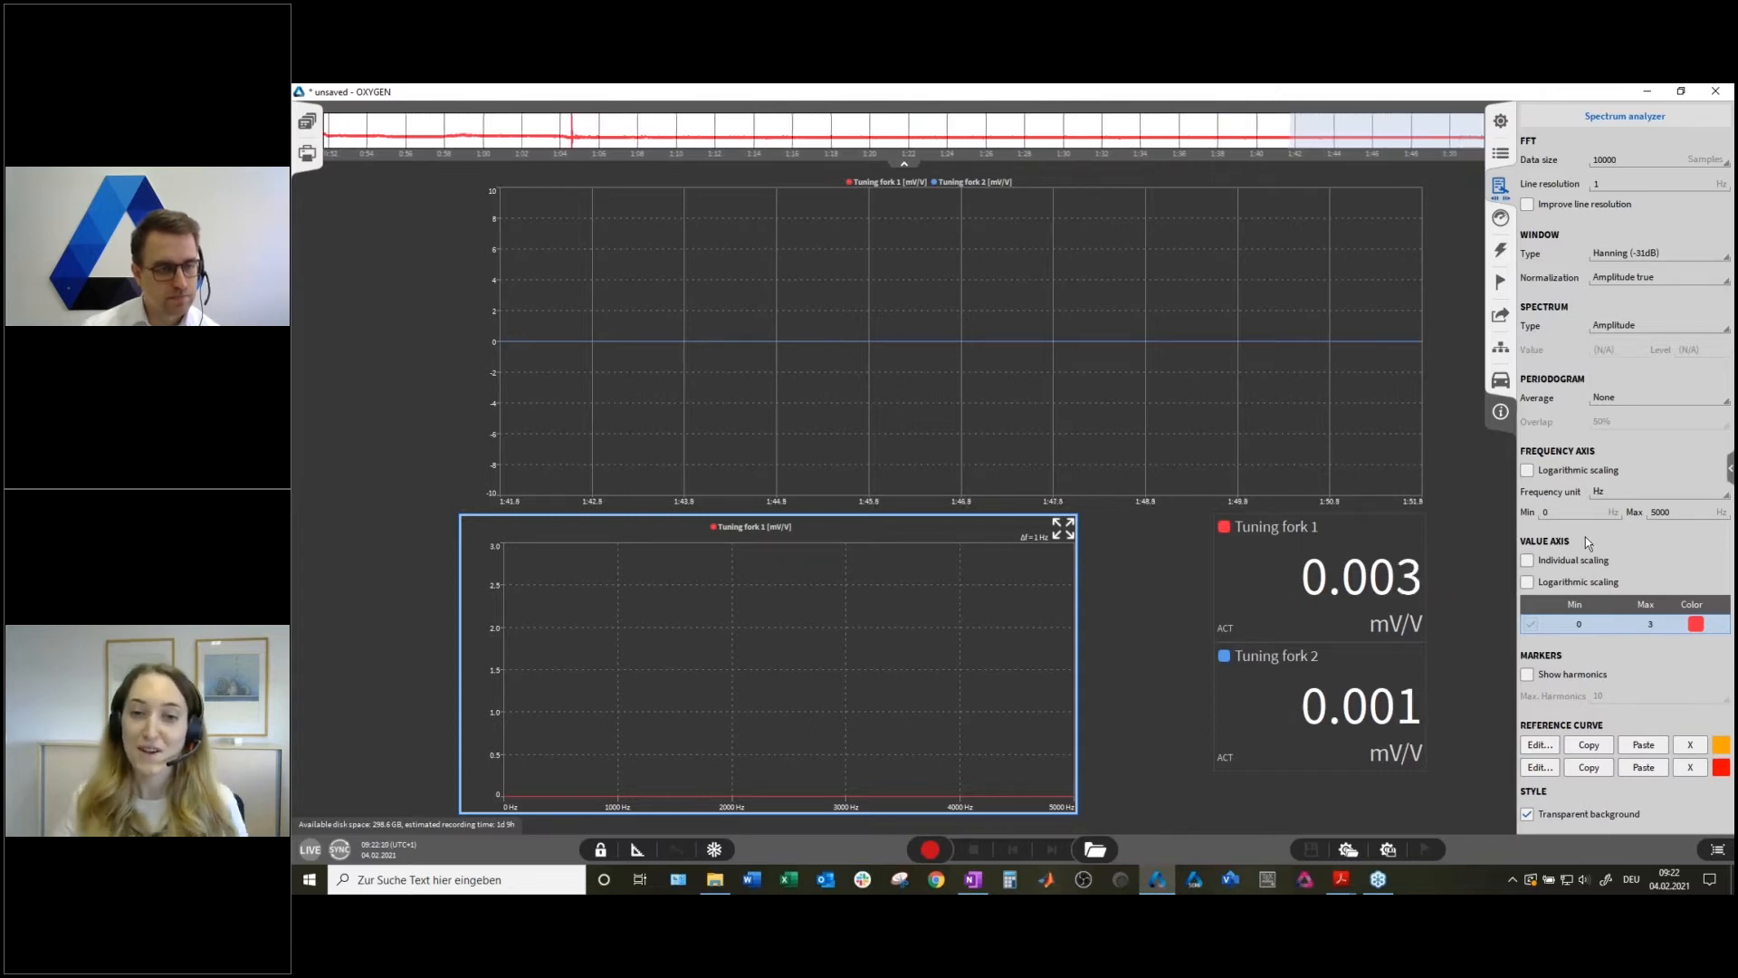
double_click(1674, 512)
text(1500)
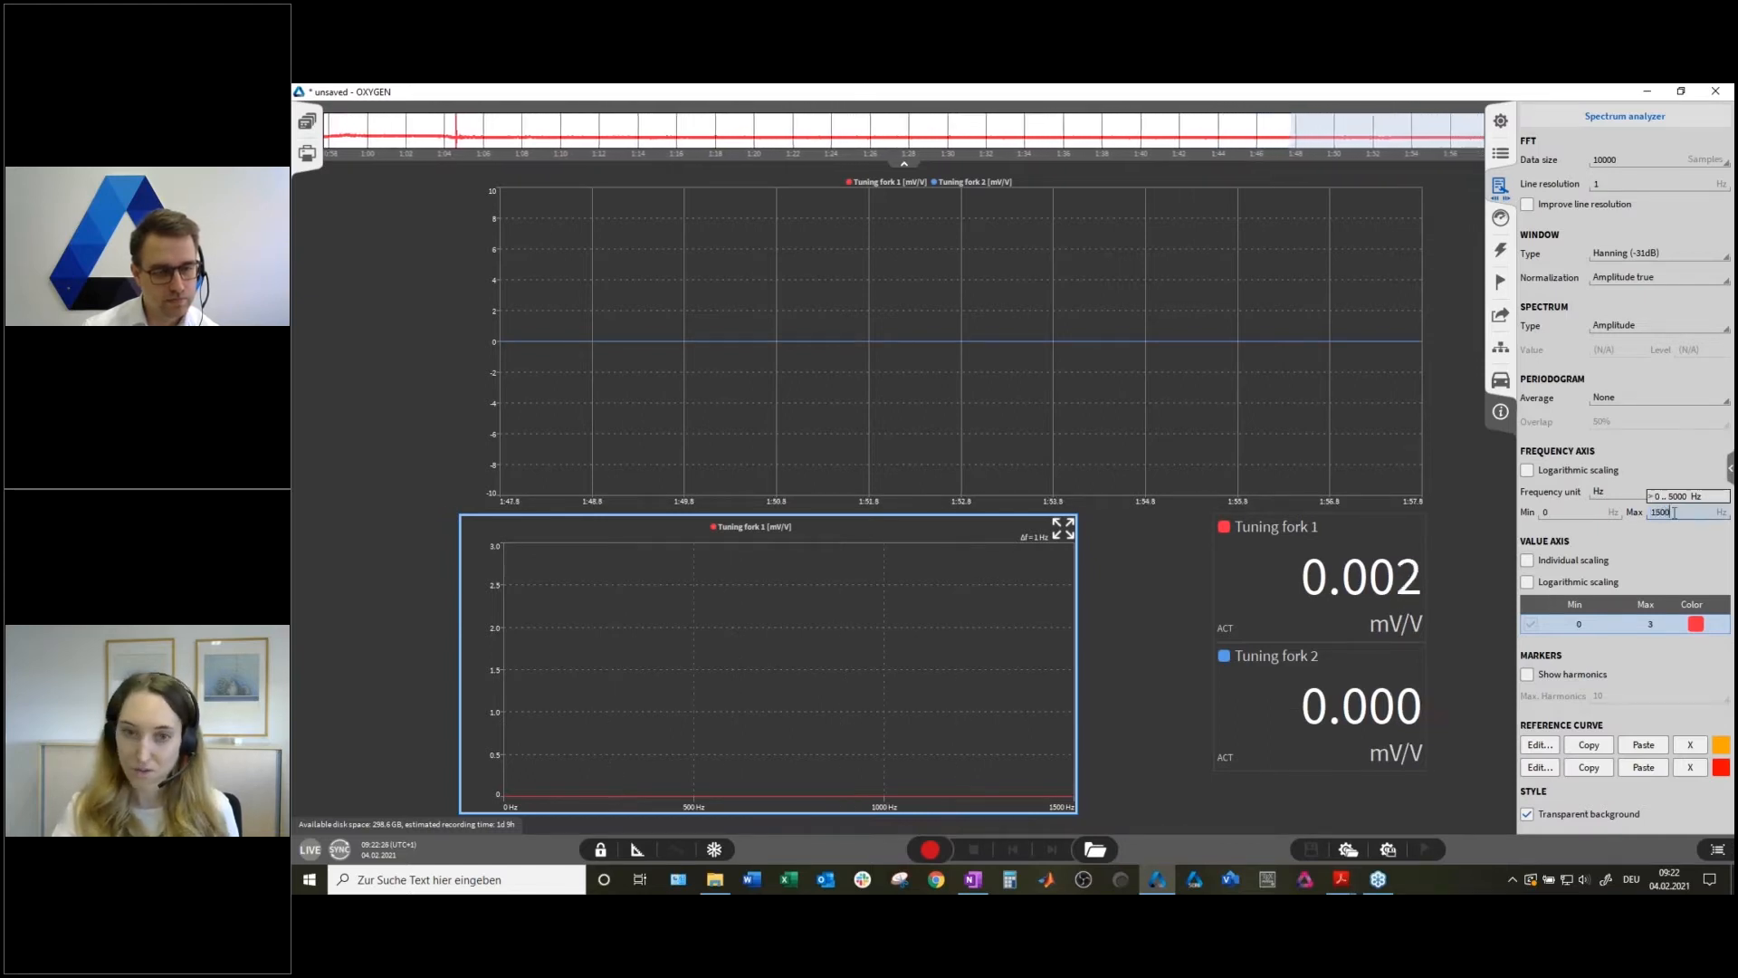
key(Return)
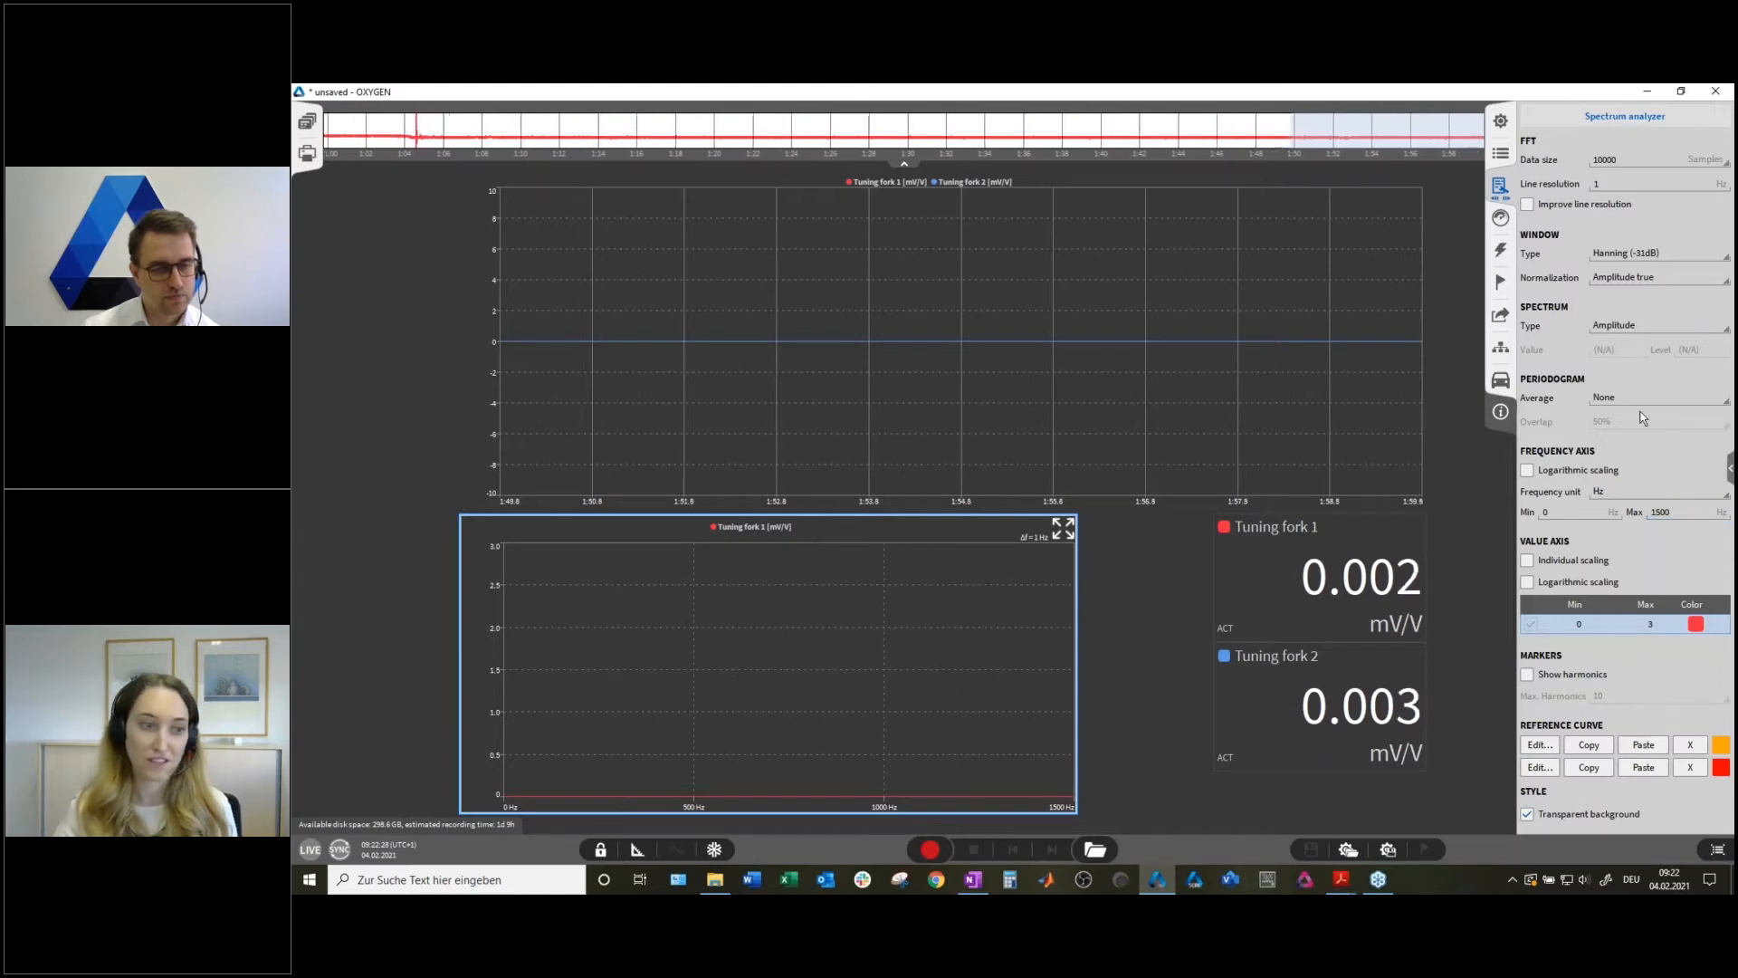
Try to scale the recorder's value axis with 3 as both the maximum and the minimum value.
click(1347, 247)
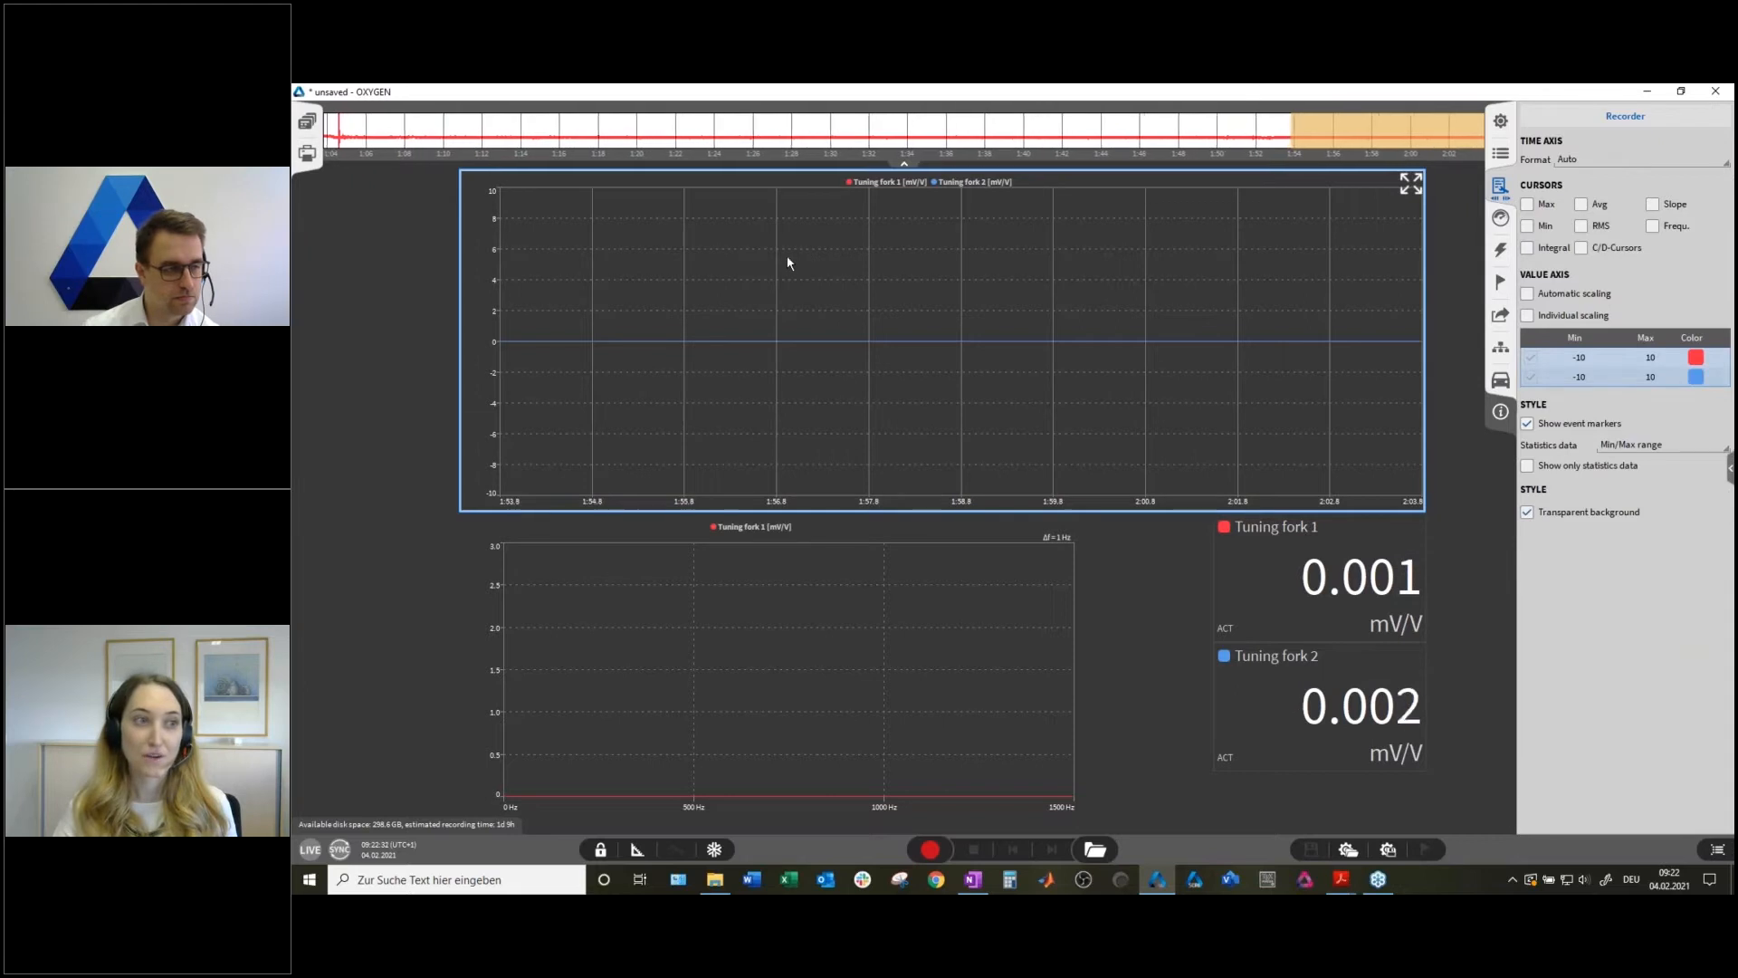
click(494, 331)
click(505, 373)
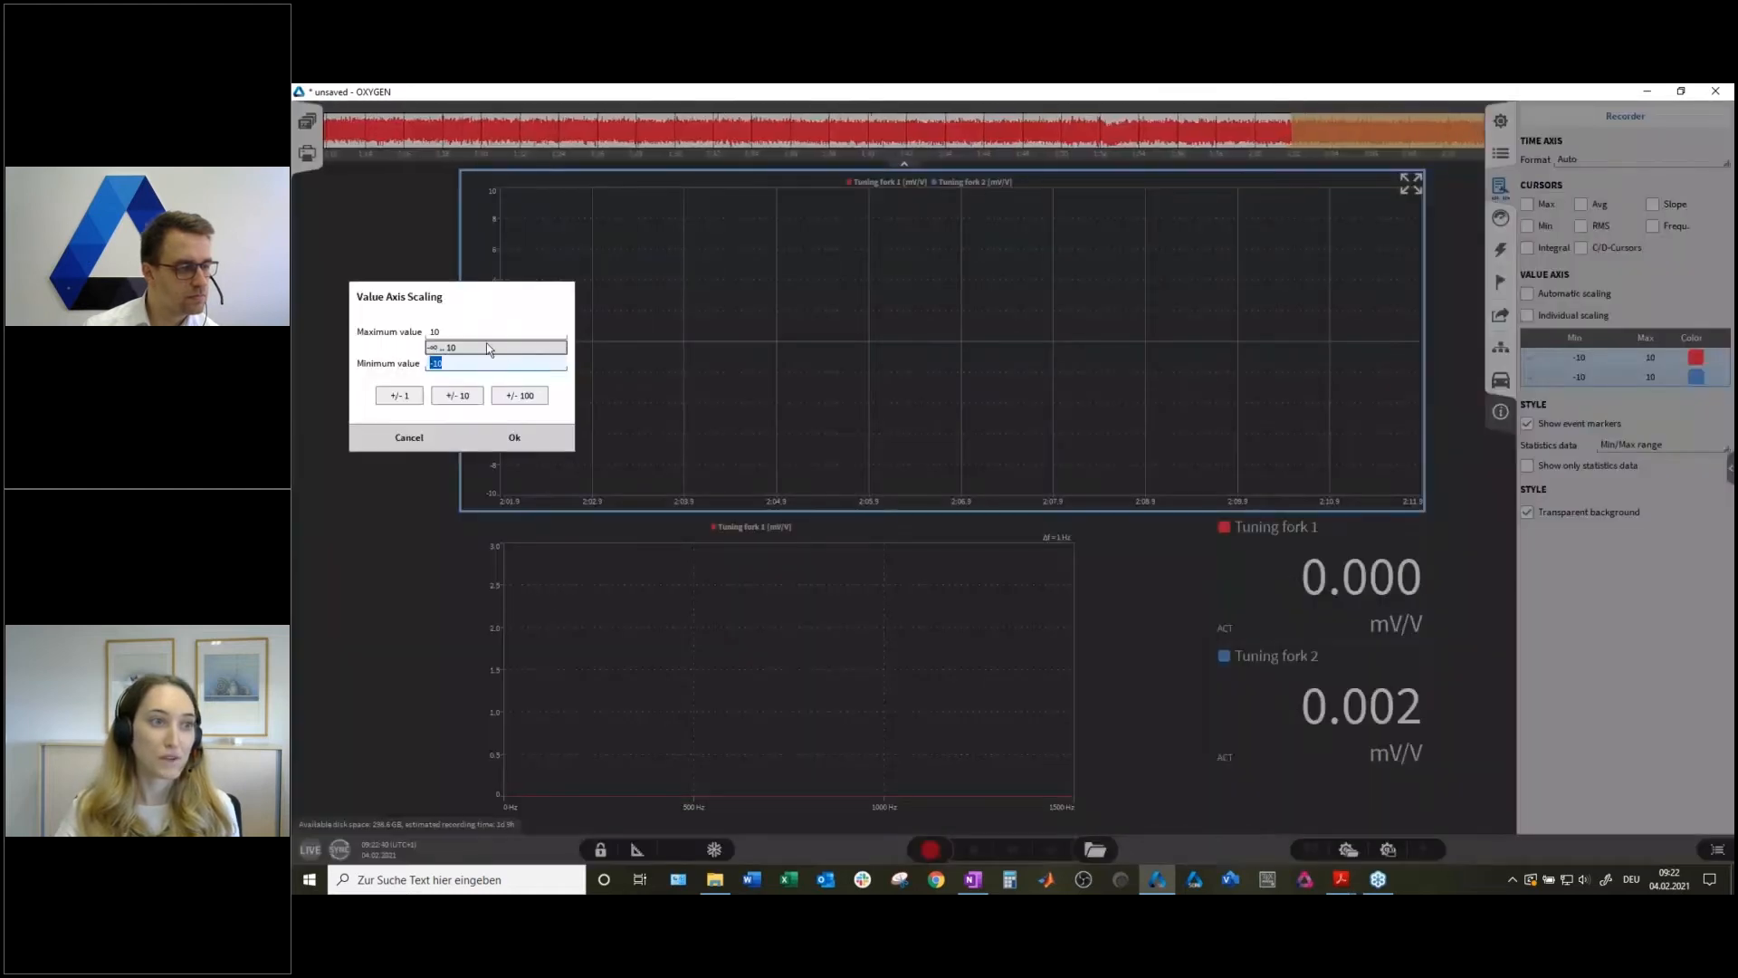
click(455, 333)
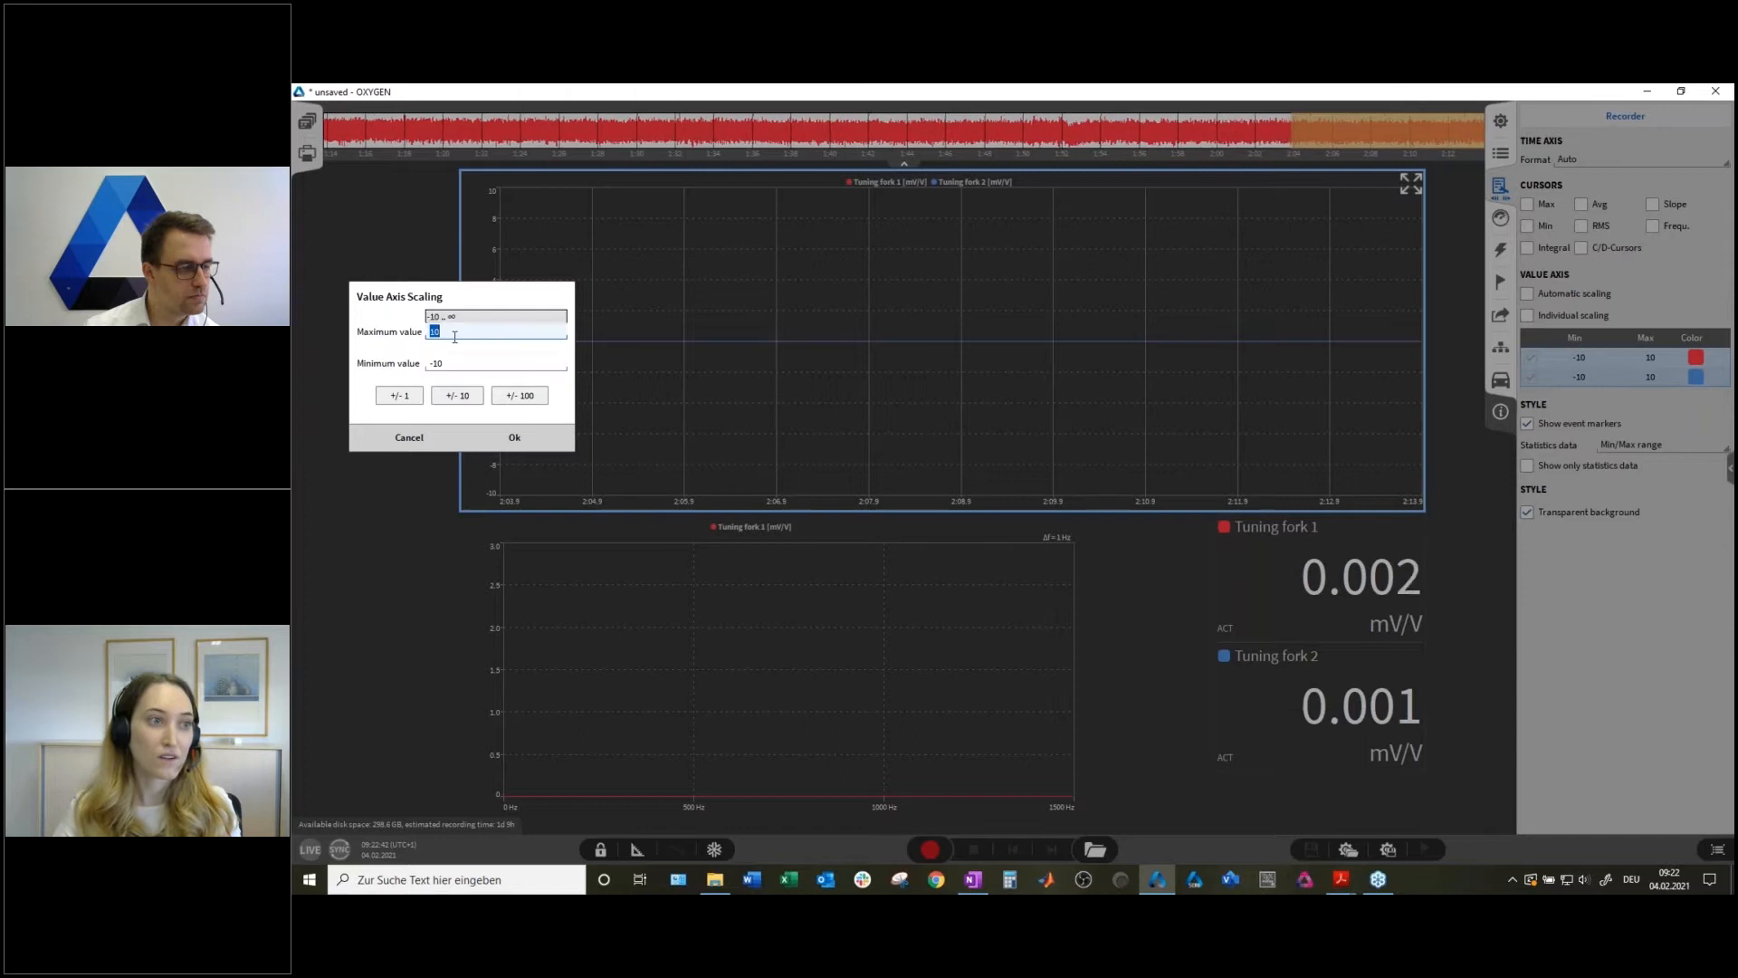
text(3)
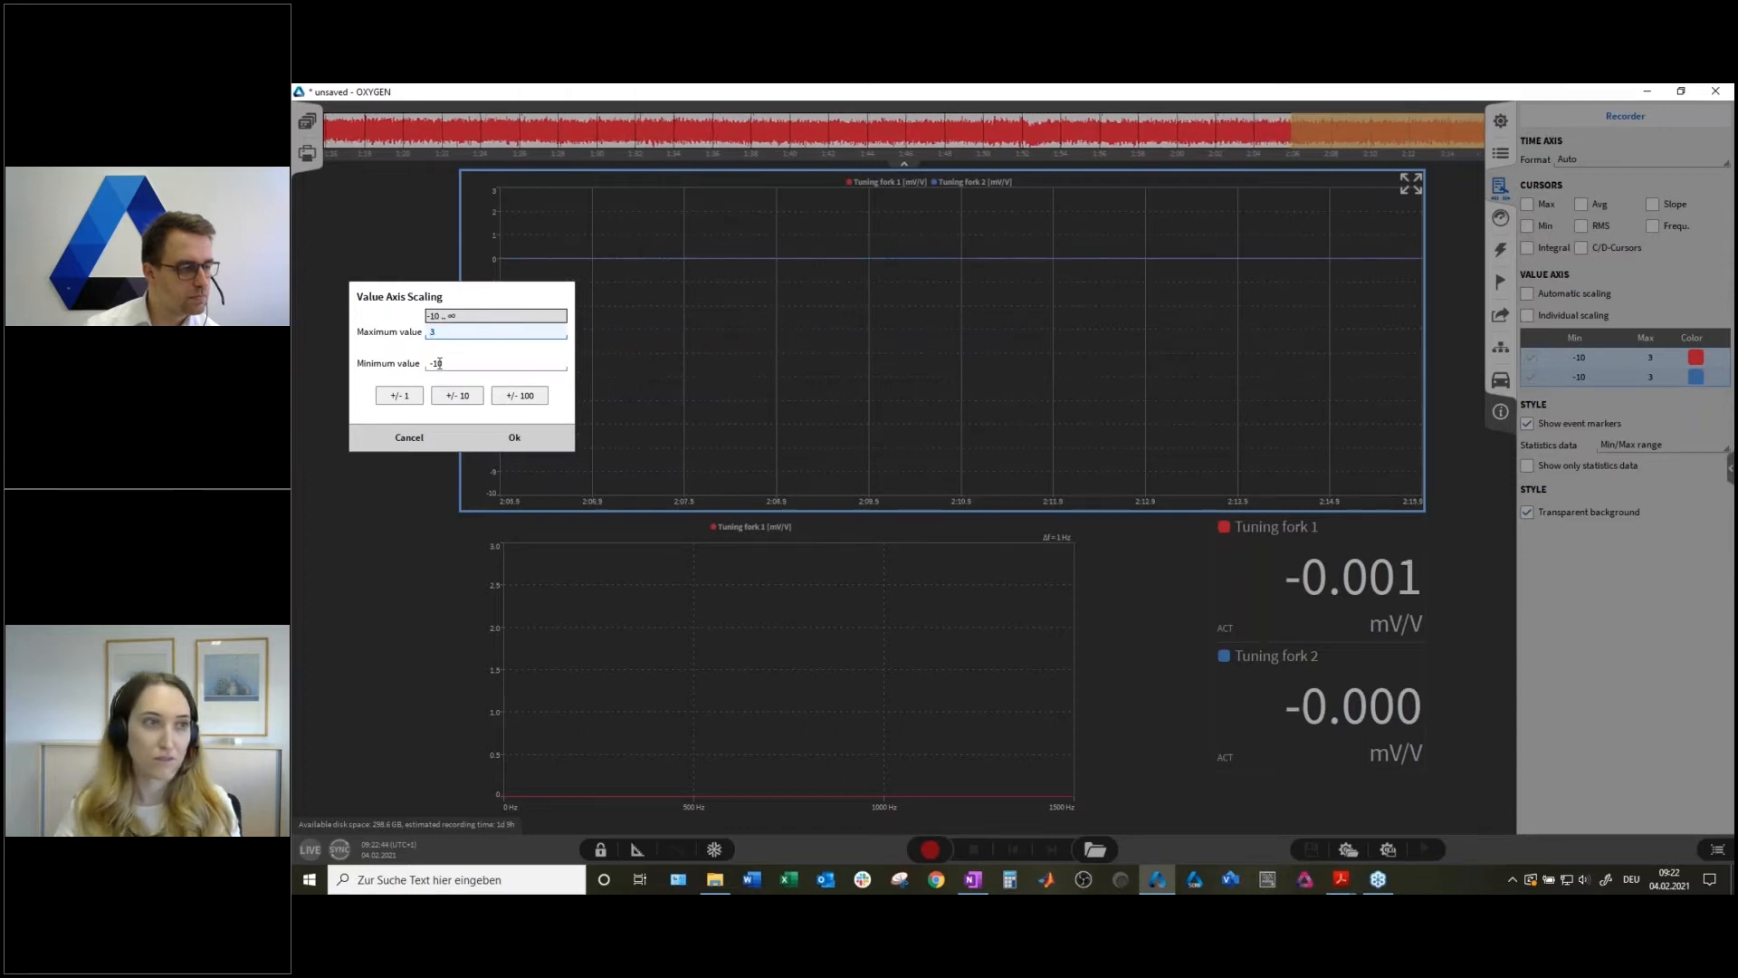
click(454, 365)
text(3)
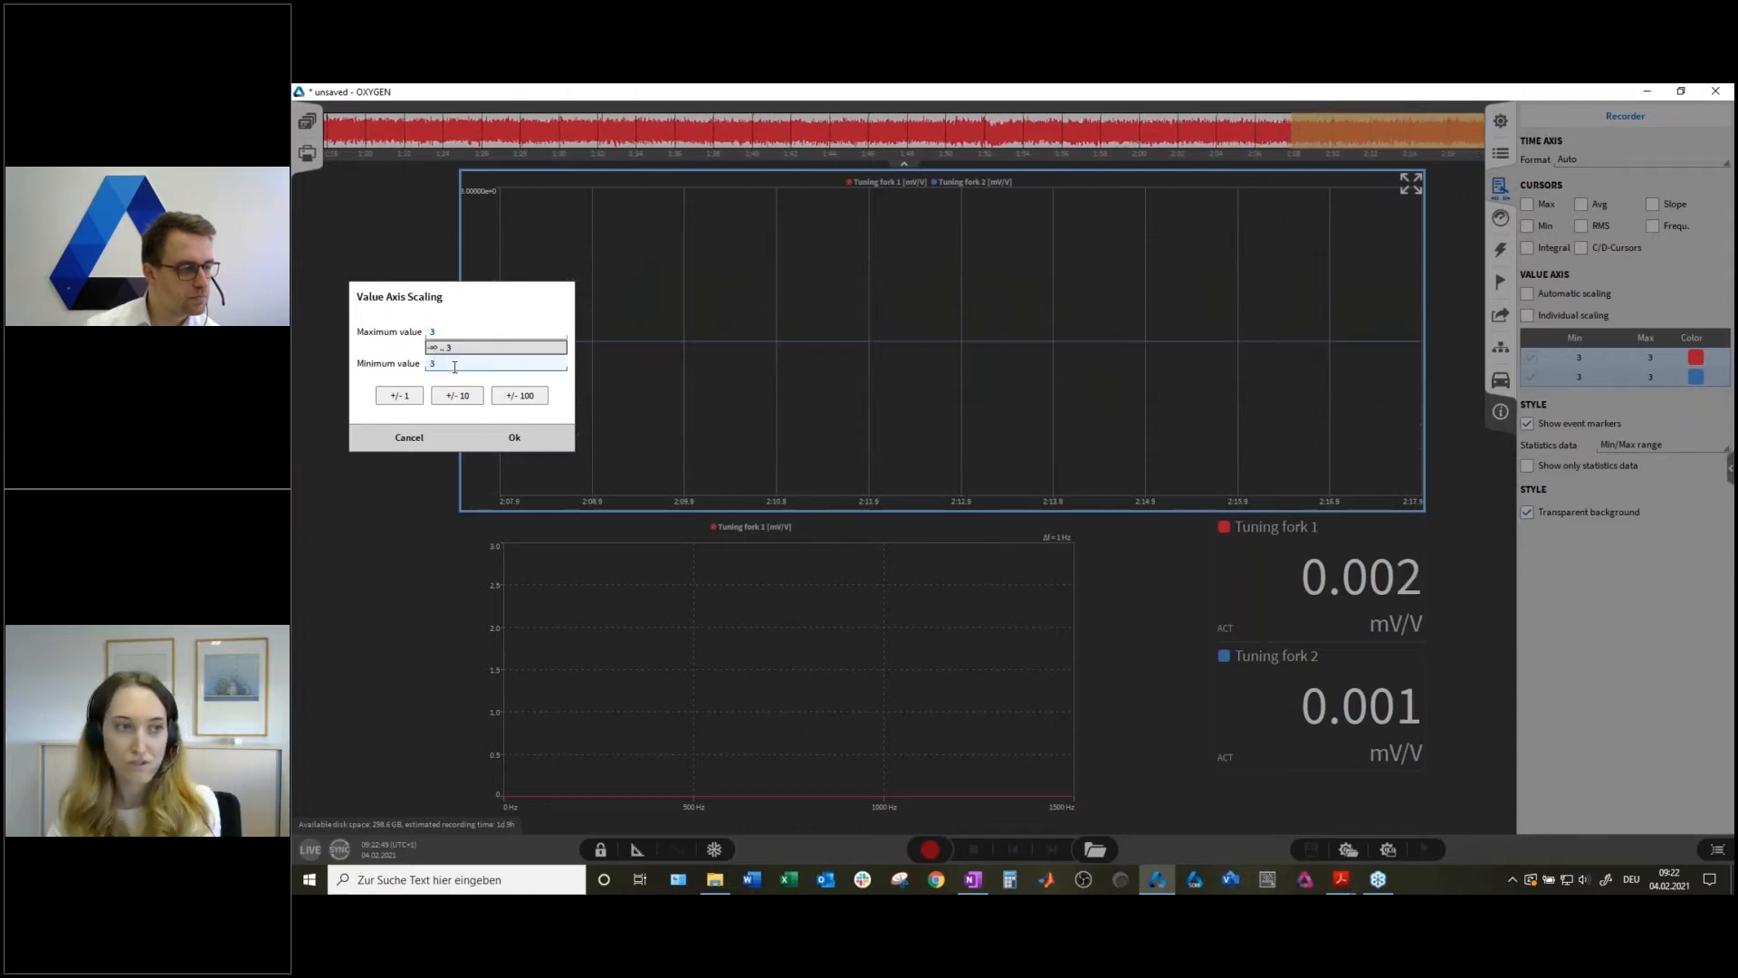
key(Return)
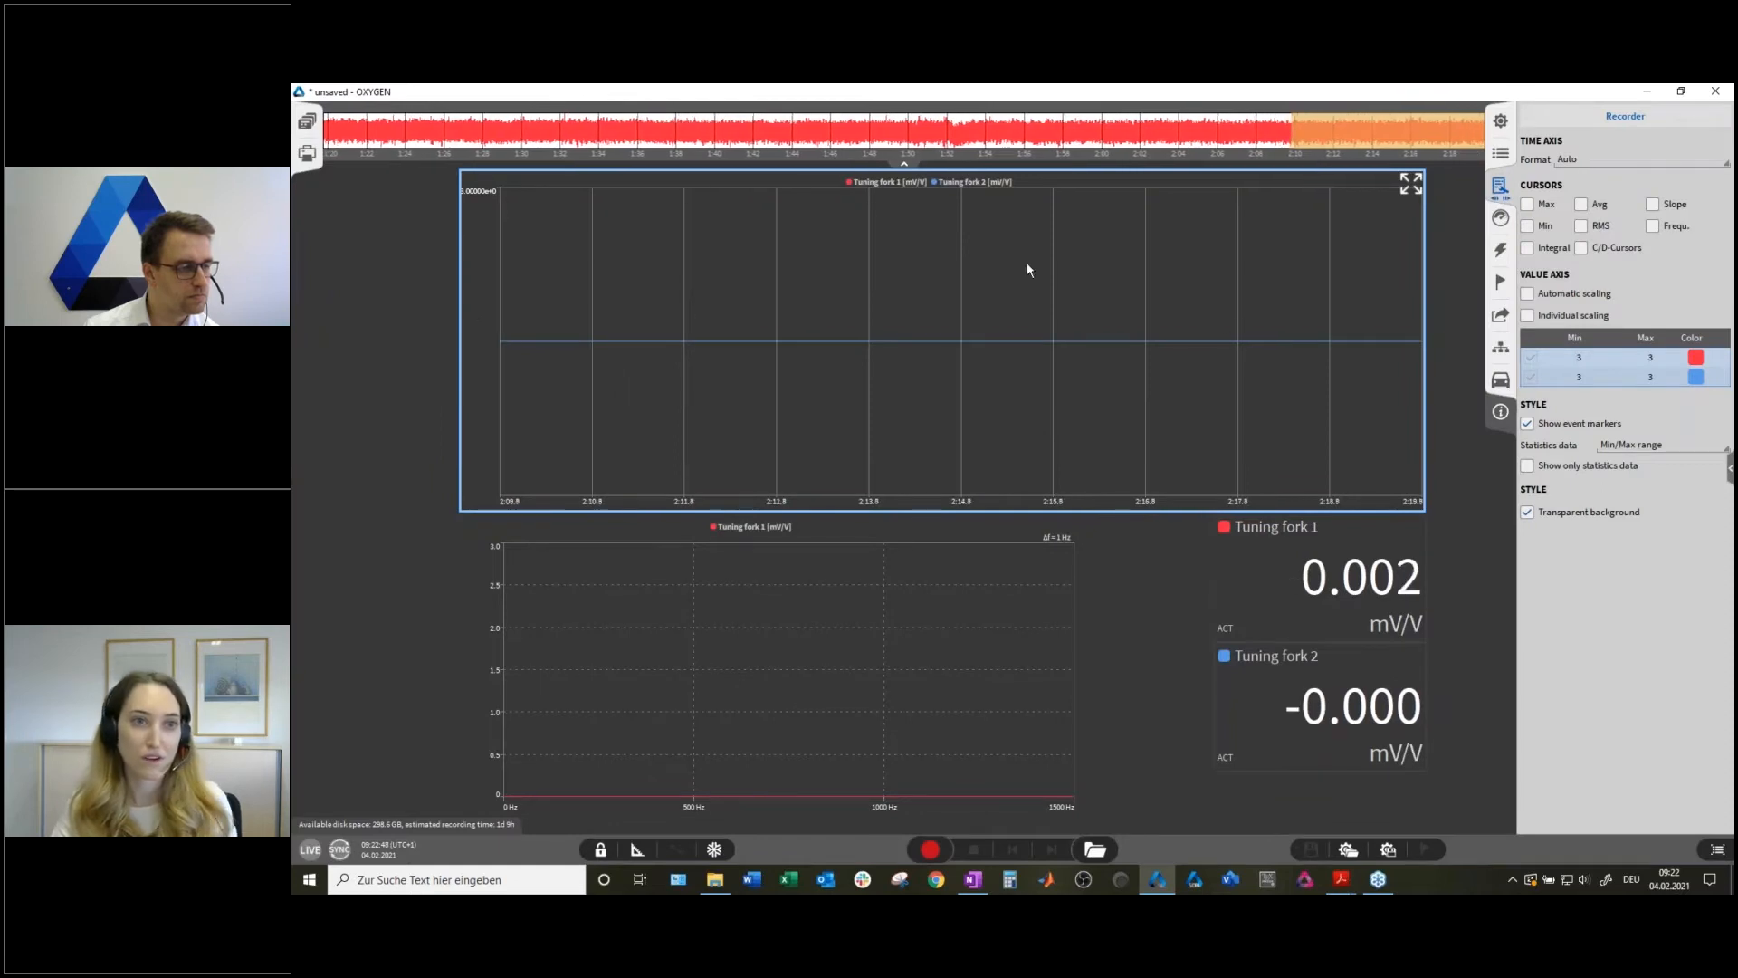
Autoscale the recorder's value axis to the two tuning fork signals.
double_click(1609, 357)
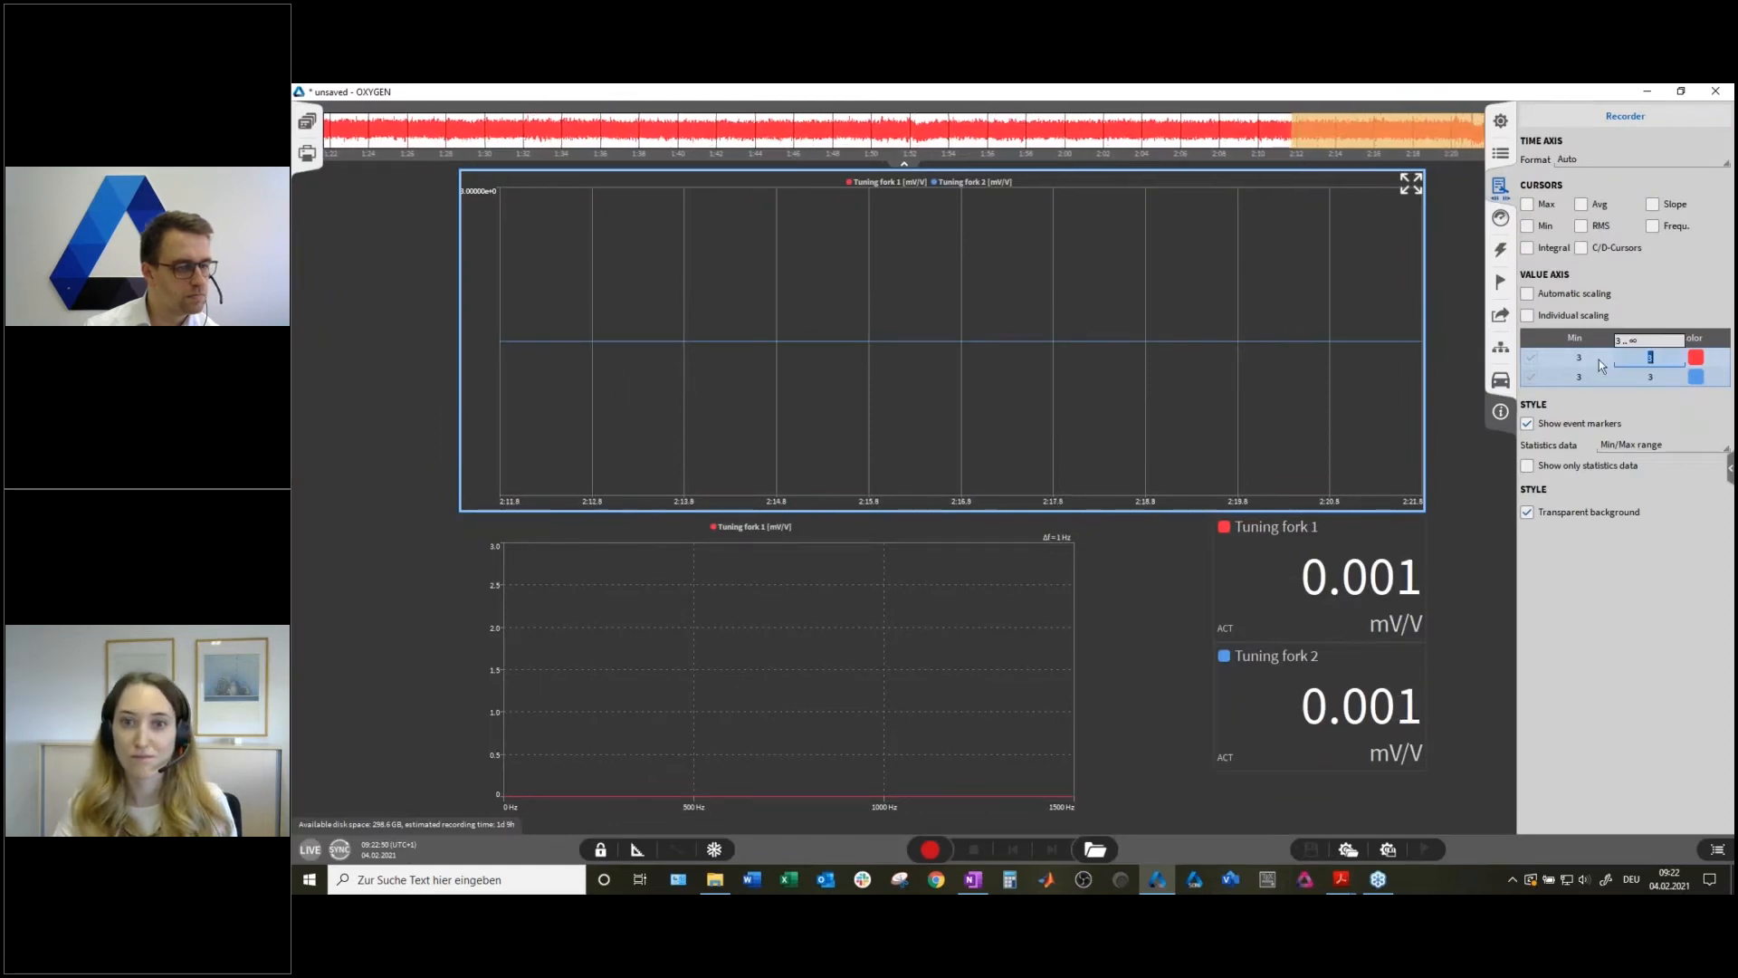
click(951, 184)
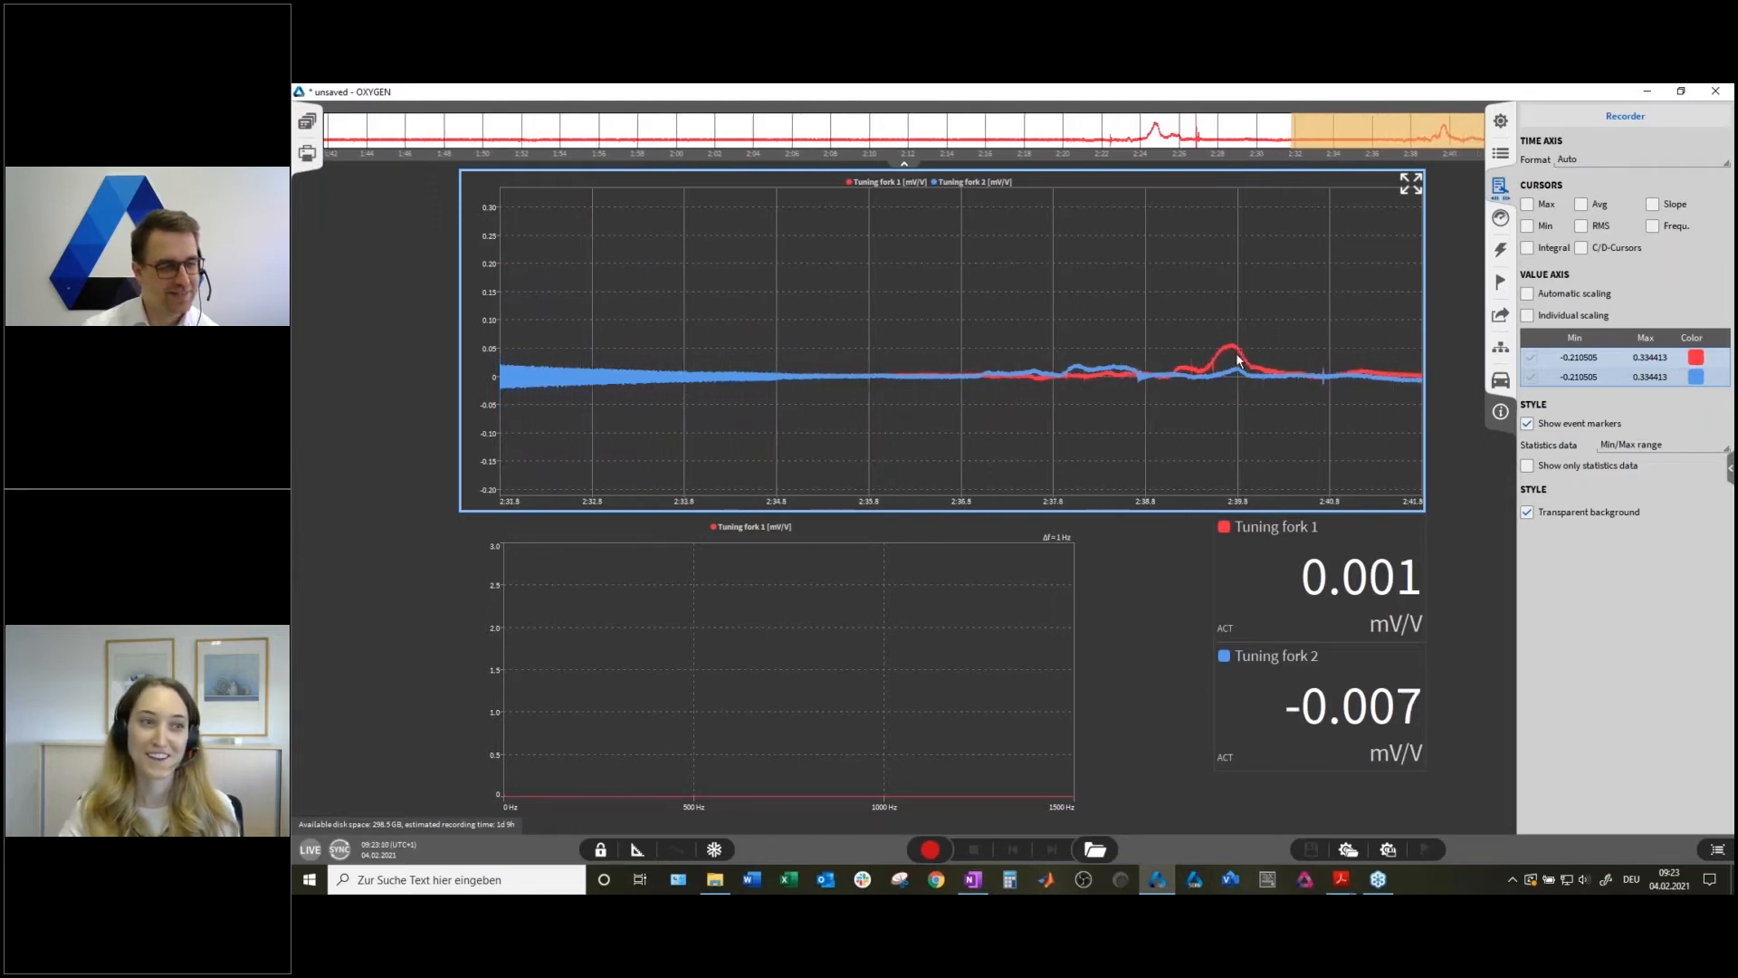
Set the digital meter's display value to Average with a 0.25 s window.
click(1332, 538)
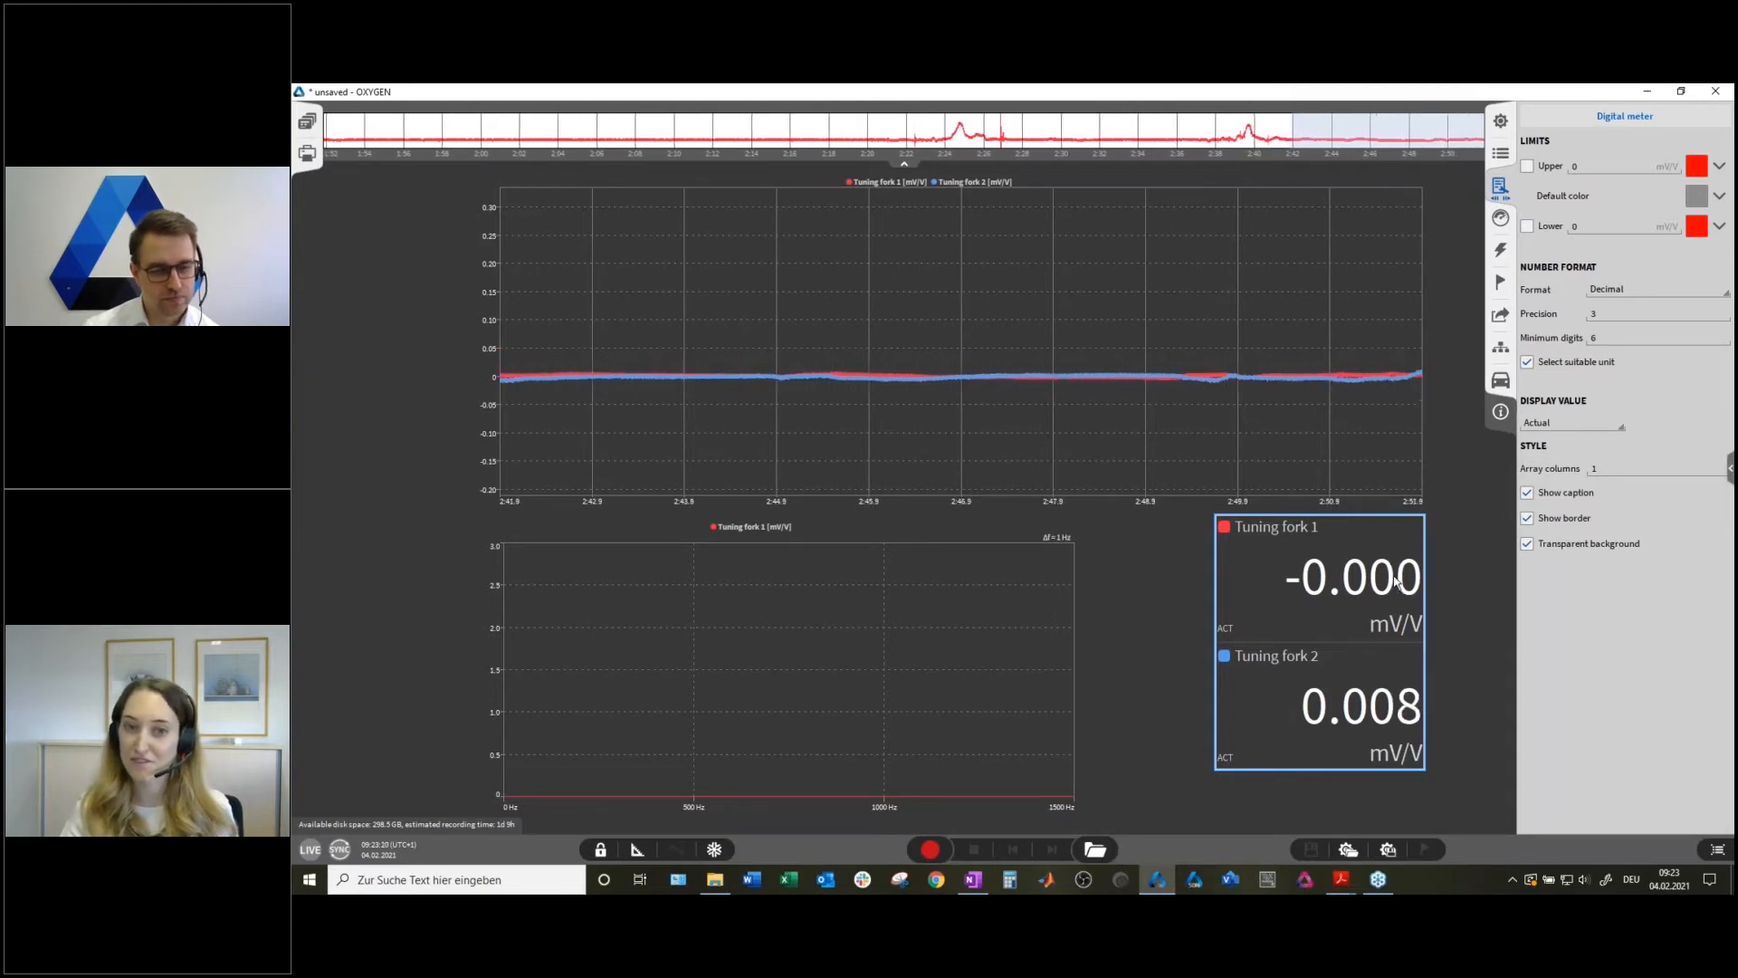
click(1566, 424)
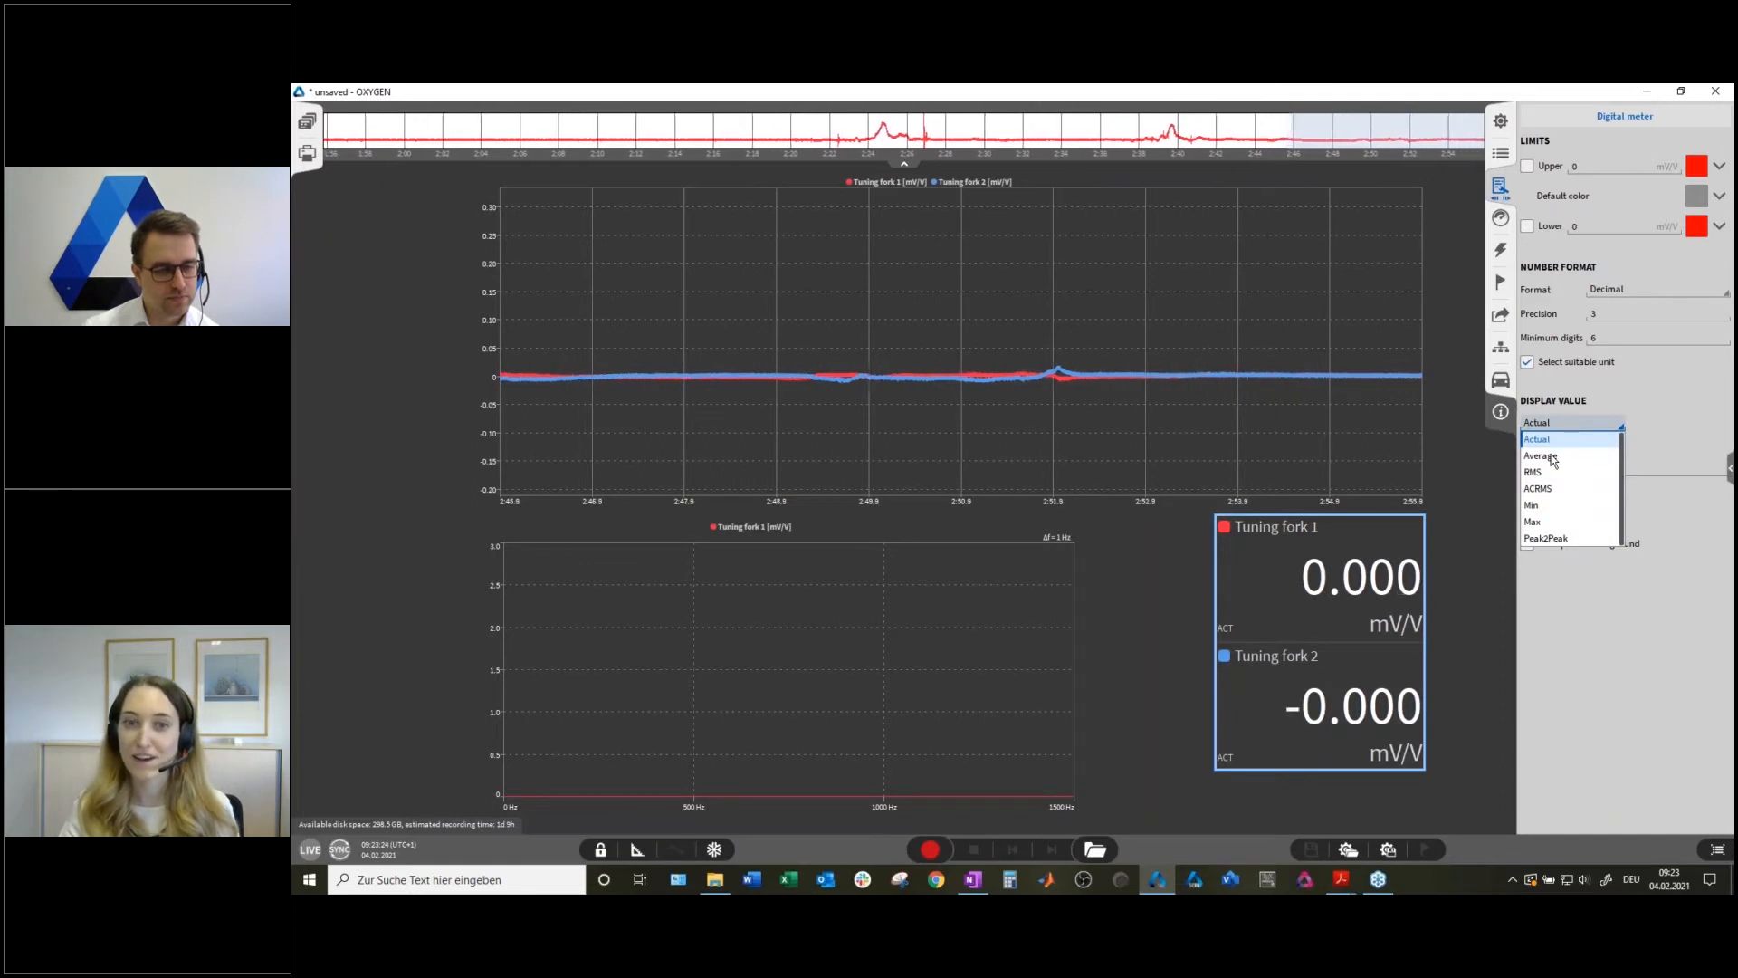
click(1553, 456)
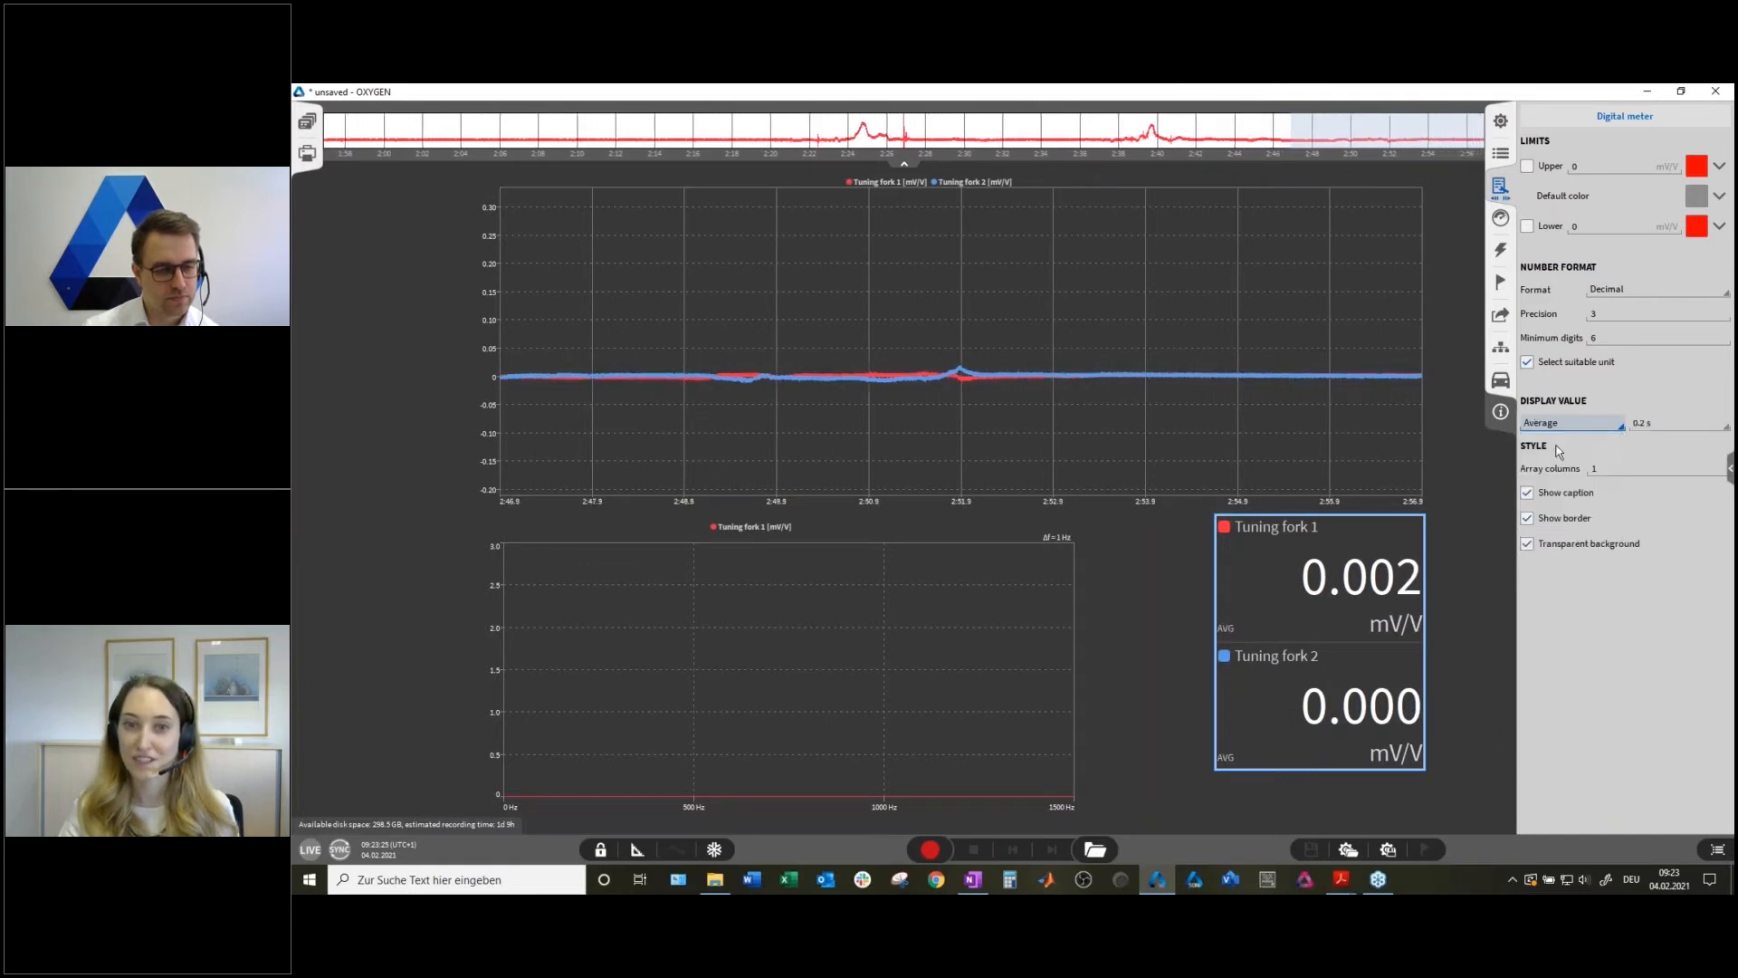
click(1657, 423)
click(1643, 472)
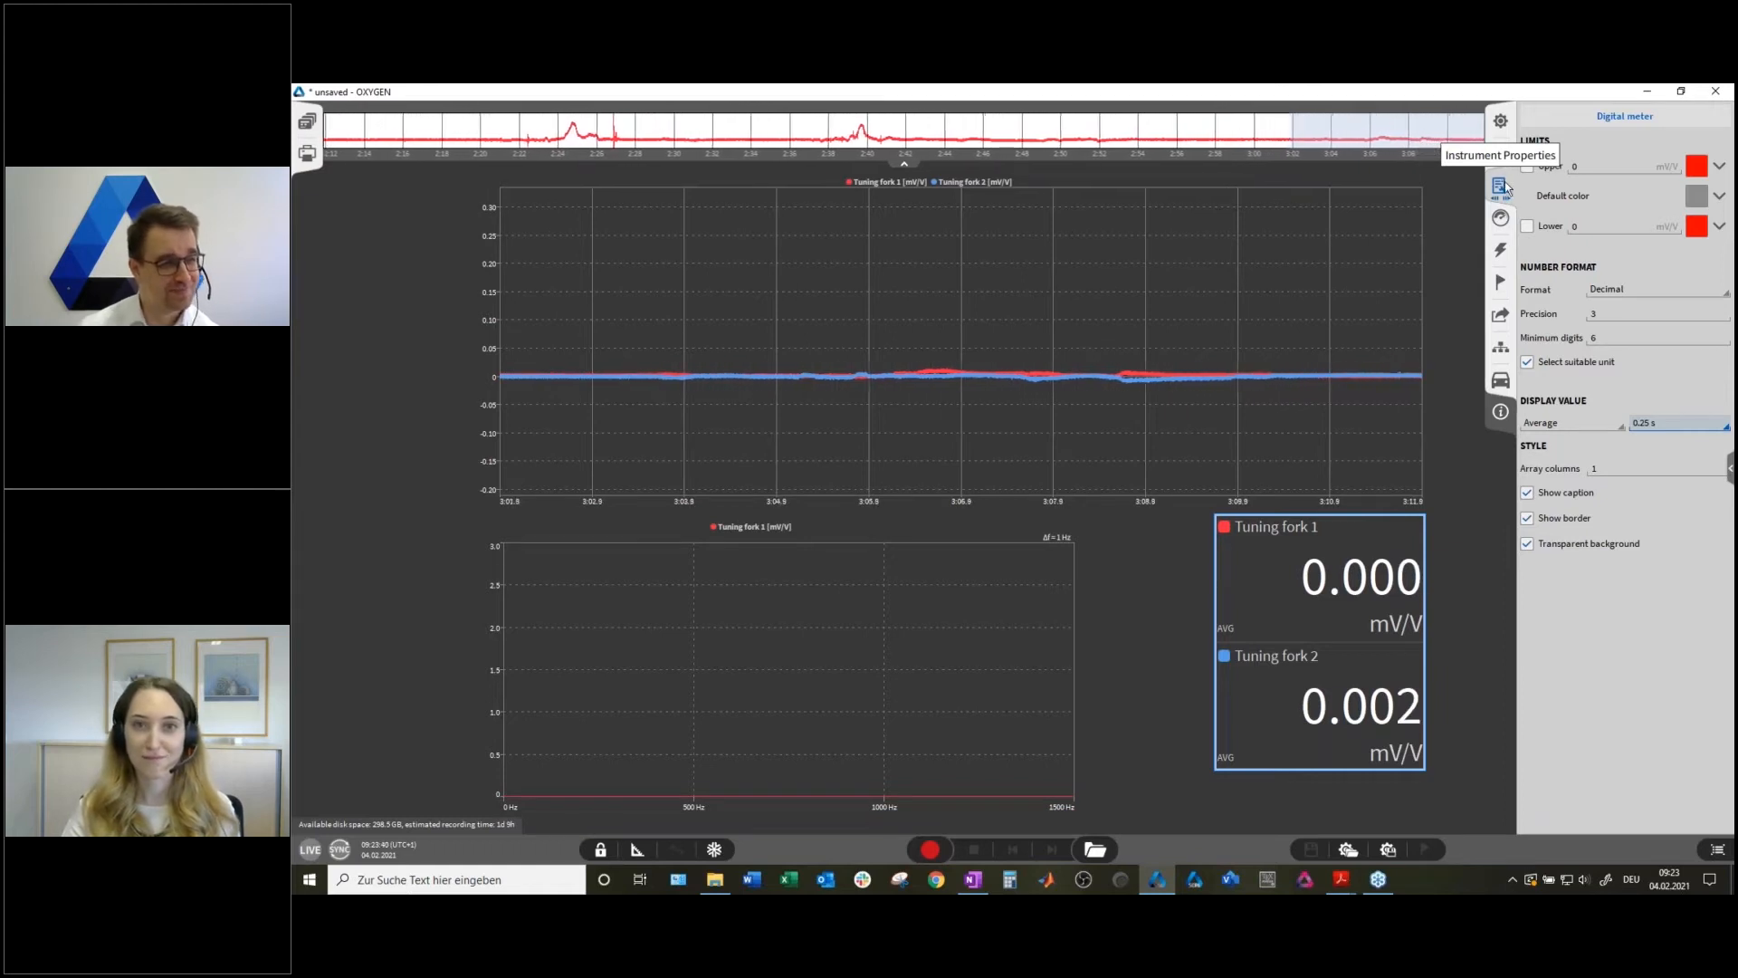
Start recording the measurement with the data channels listed, and autoscale the spectrum analyzer's amplitude axis.
click(1500, 154)
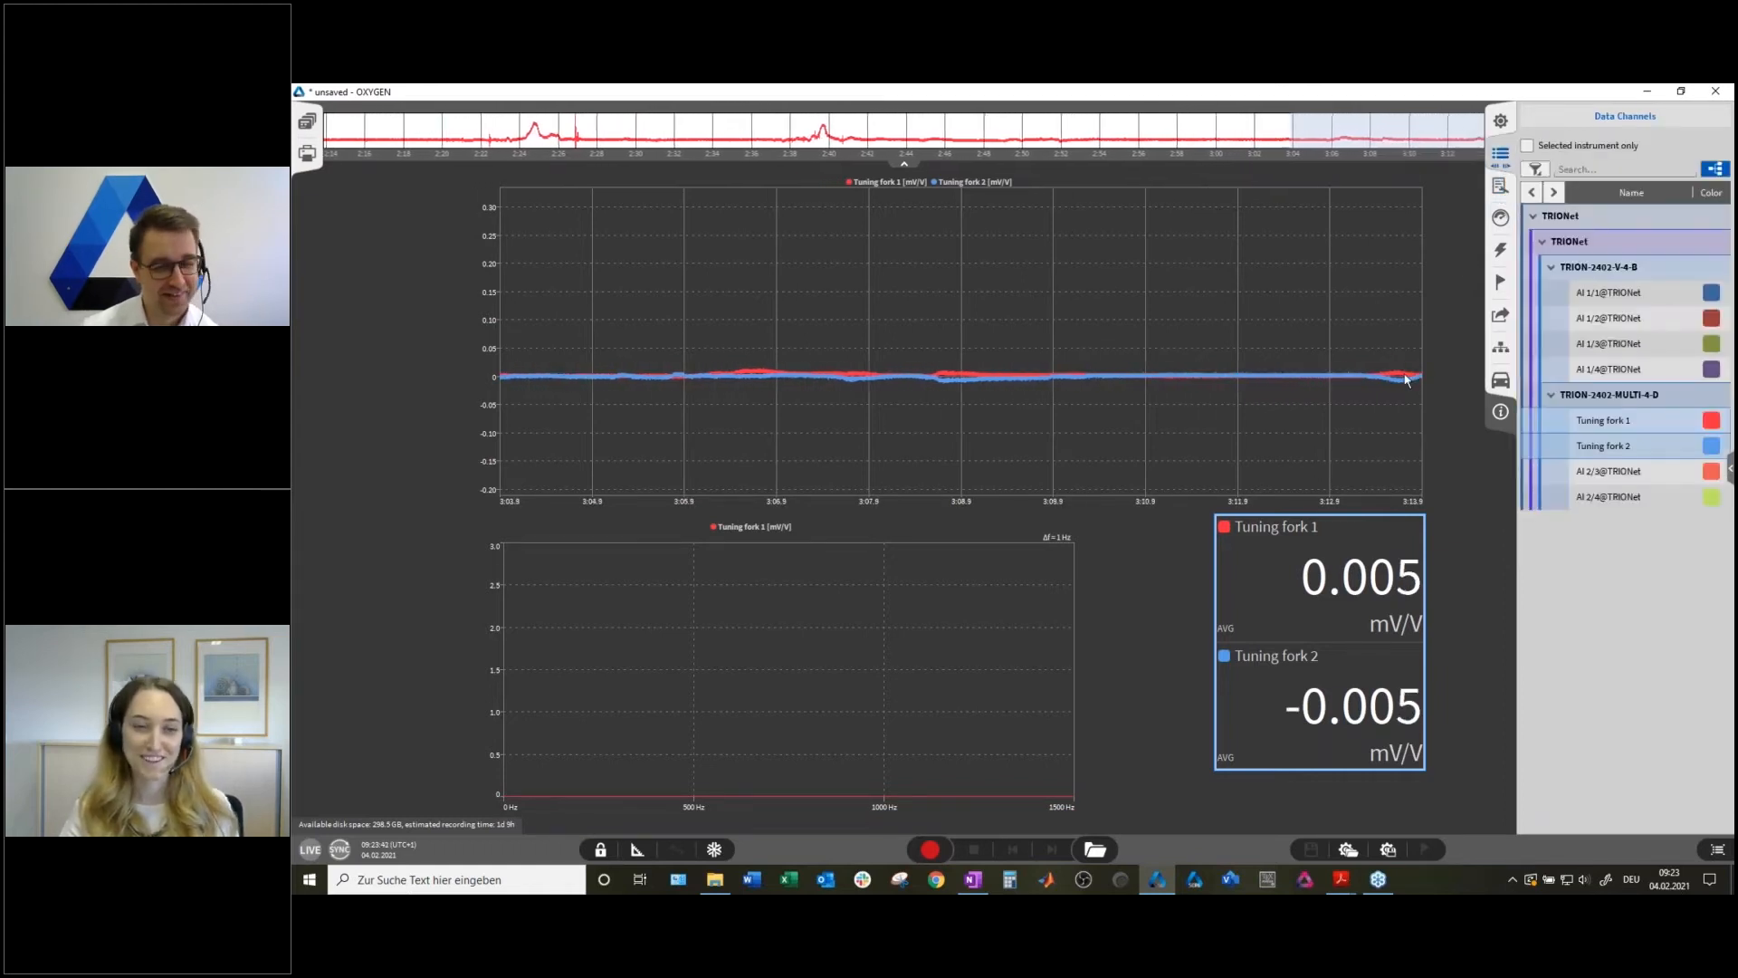
click(1101, 638)
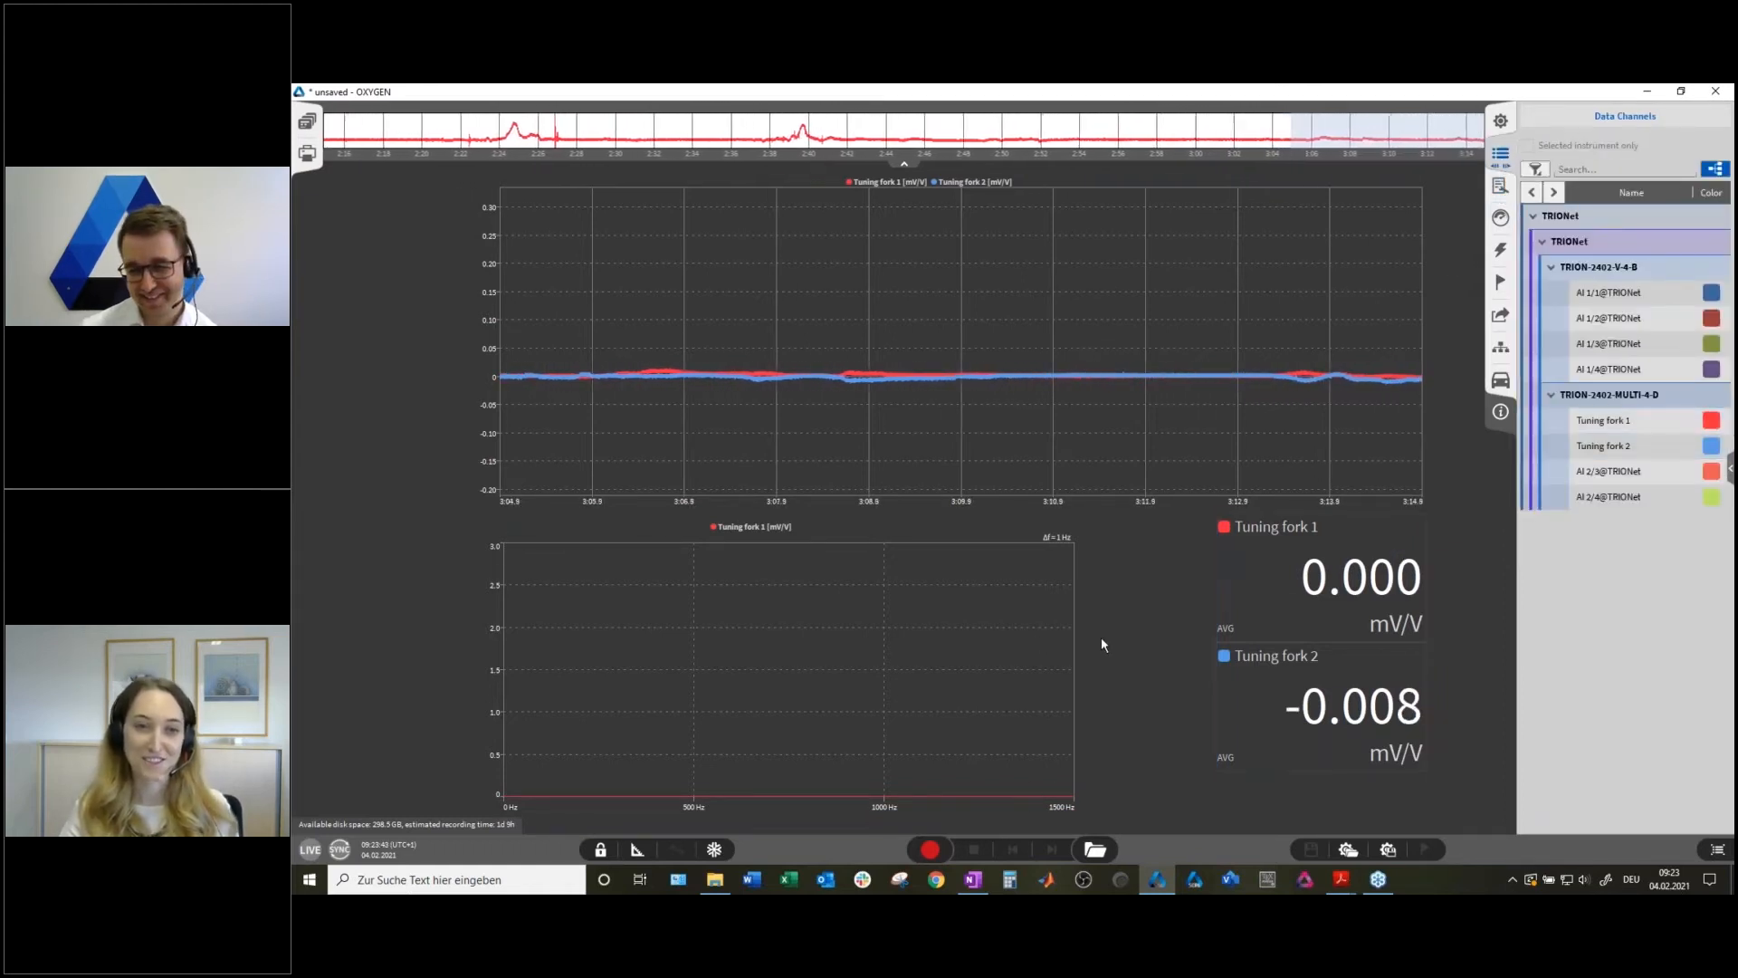
click(931, 849)
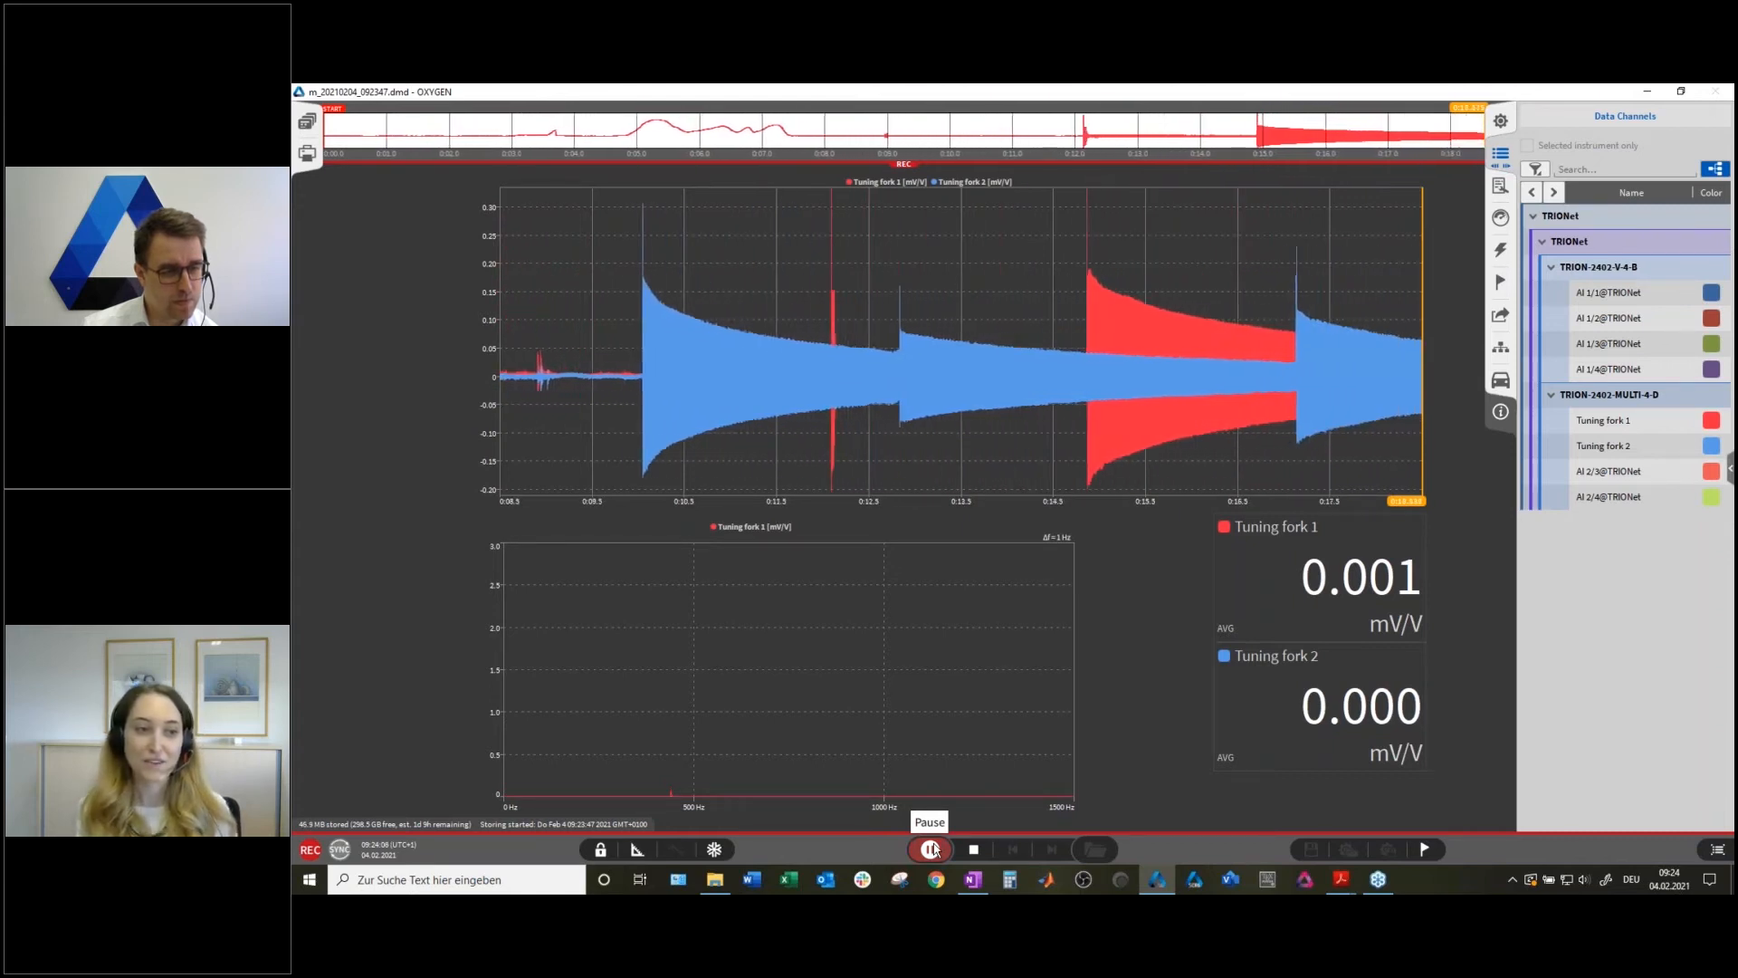
click(754, 535)
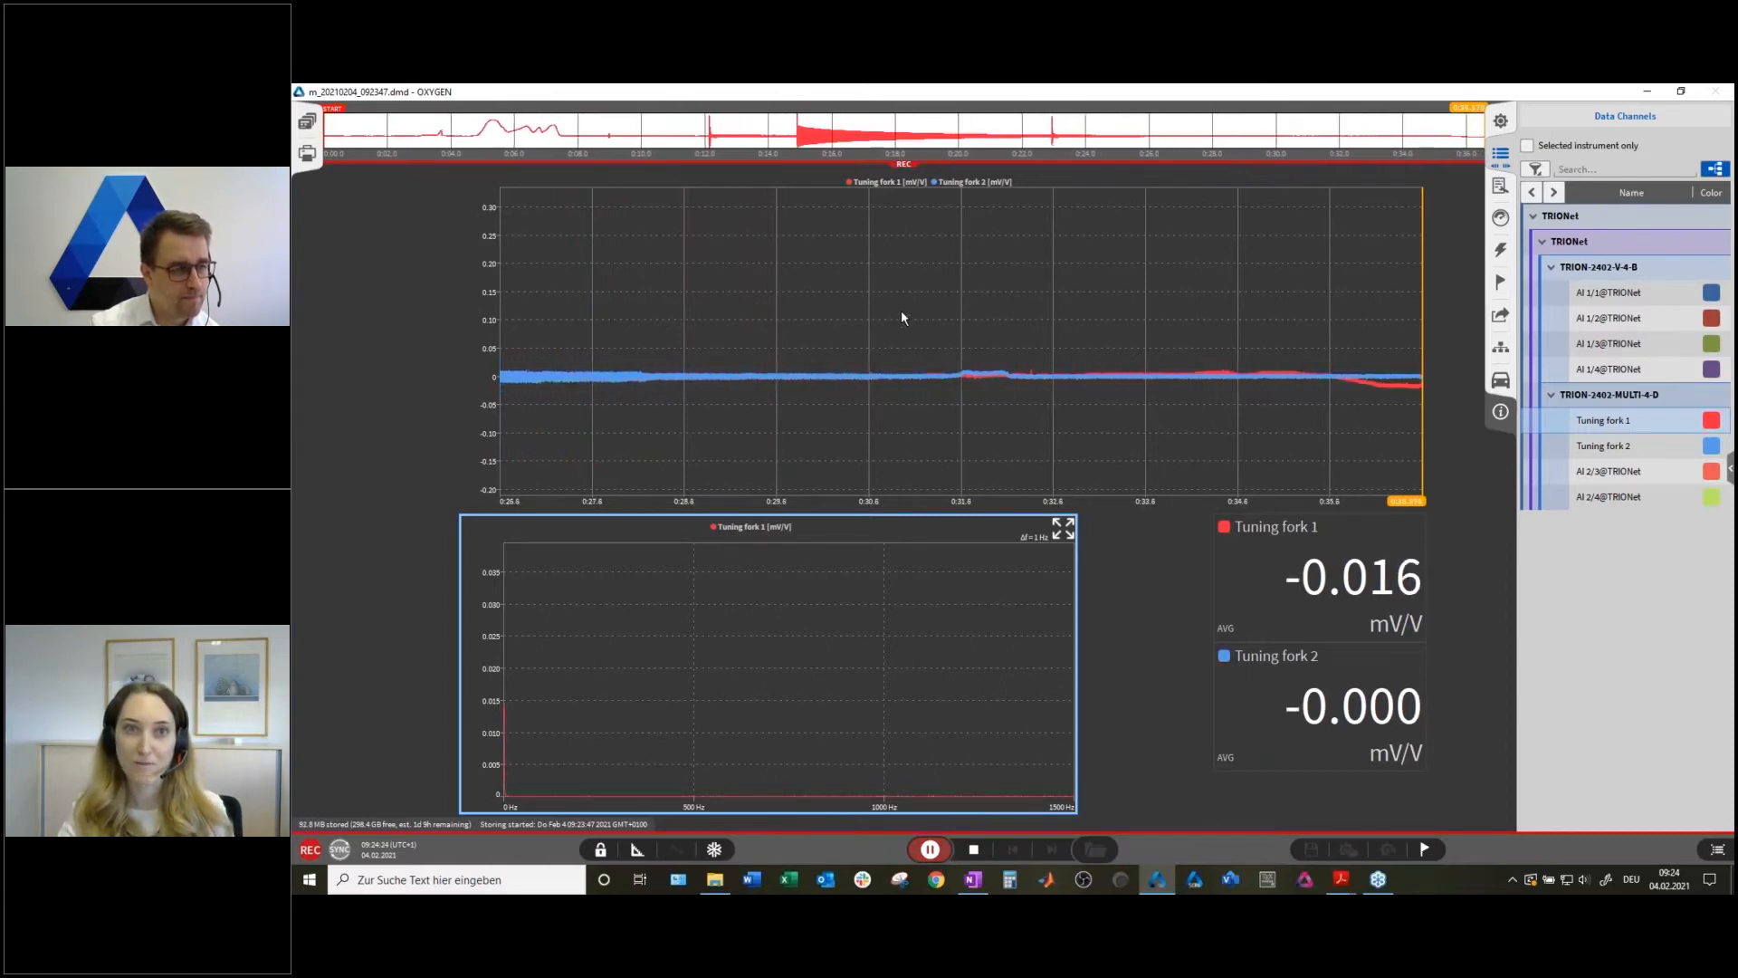
Shift the recorder back to earlier recorded data and rescale the spectrum analyzer's amplitude axis to the current peak.
click(954, 279)
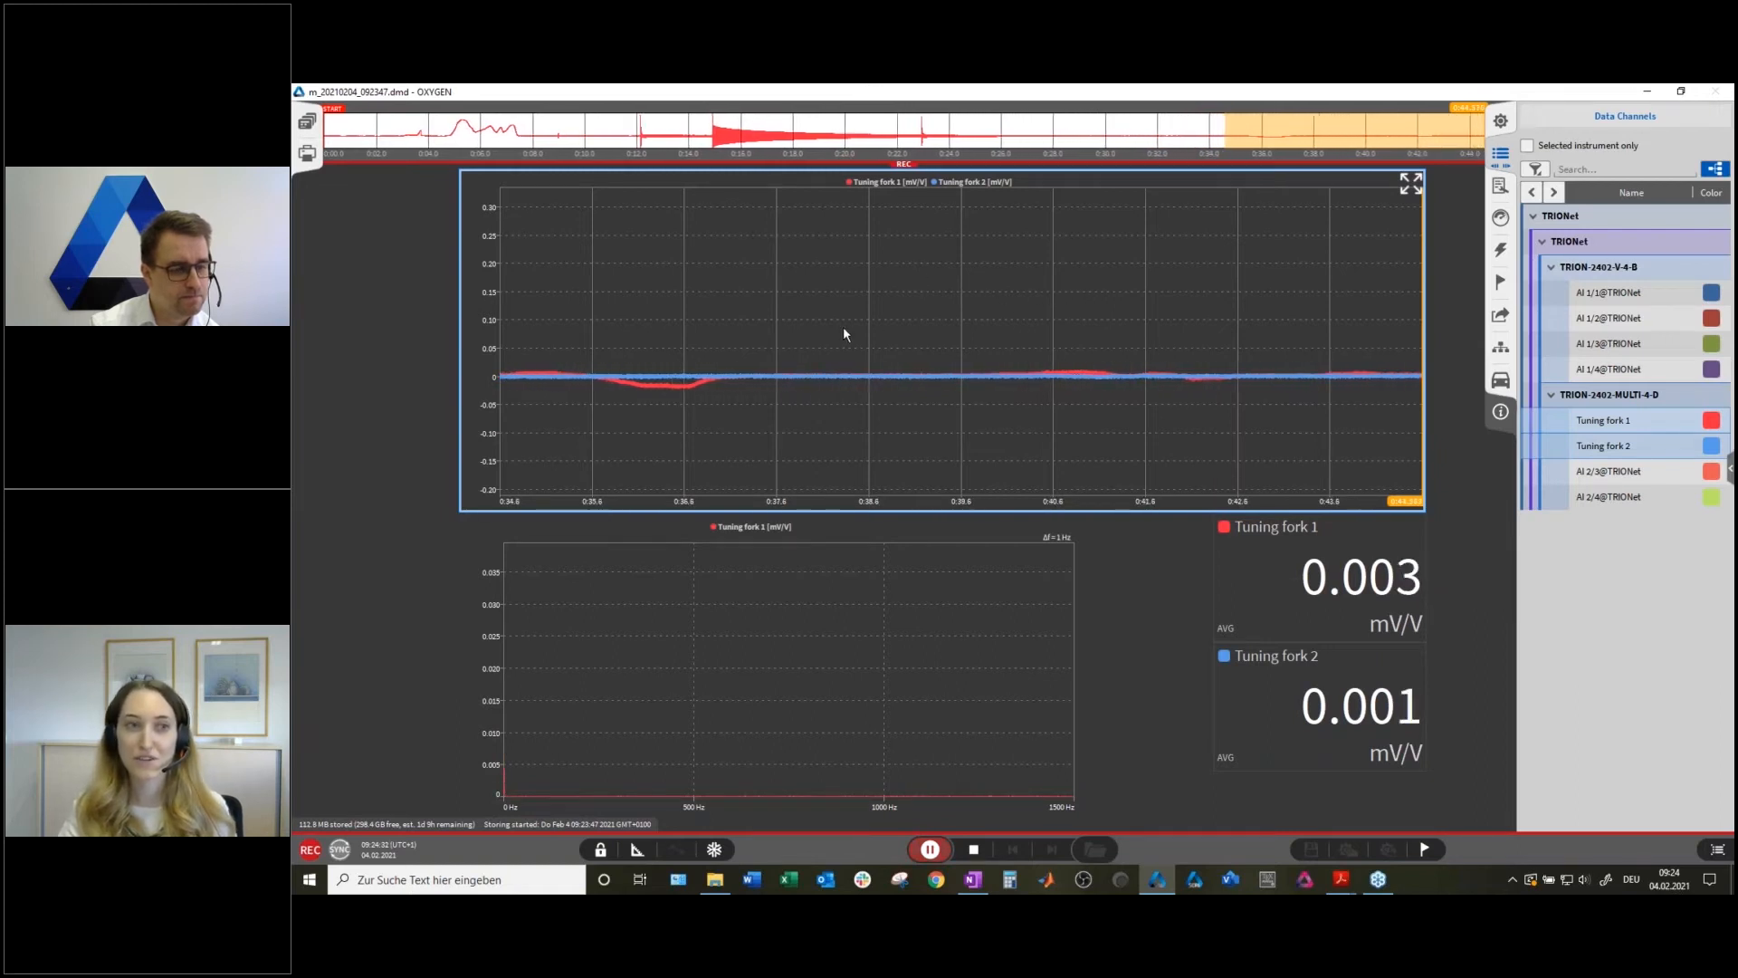
drag(805, 328, 992, 329)
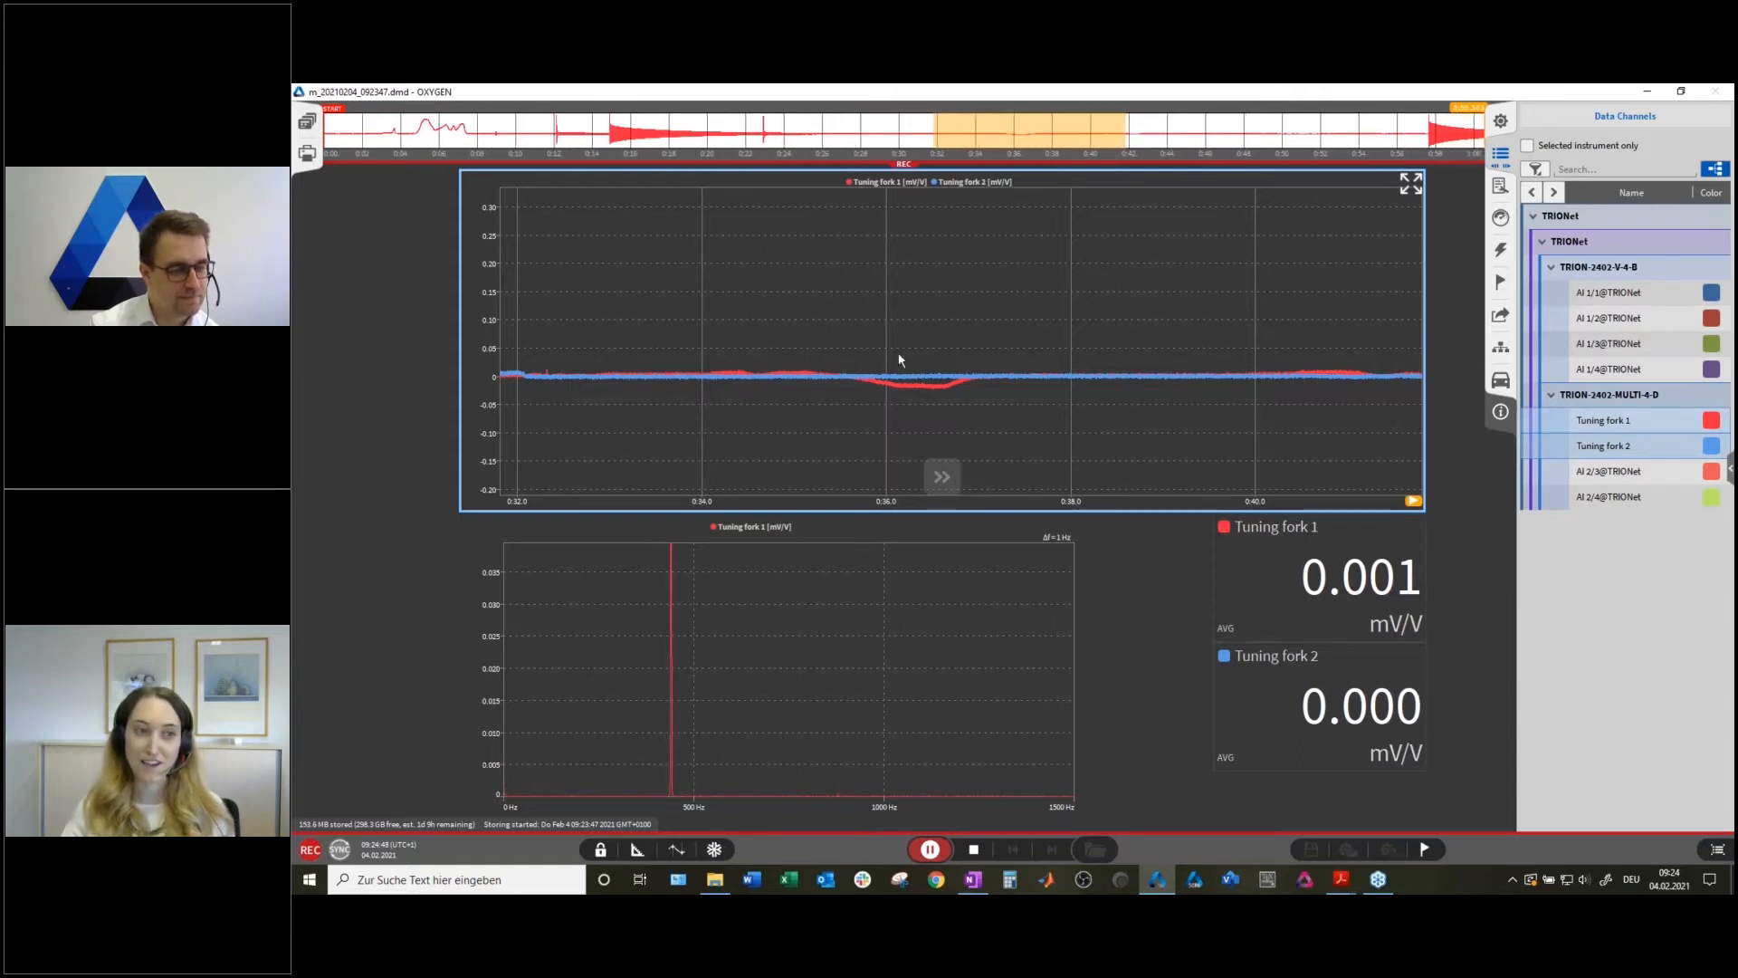
click(741, 534)
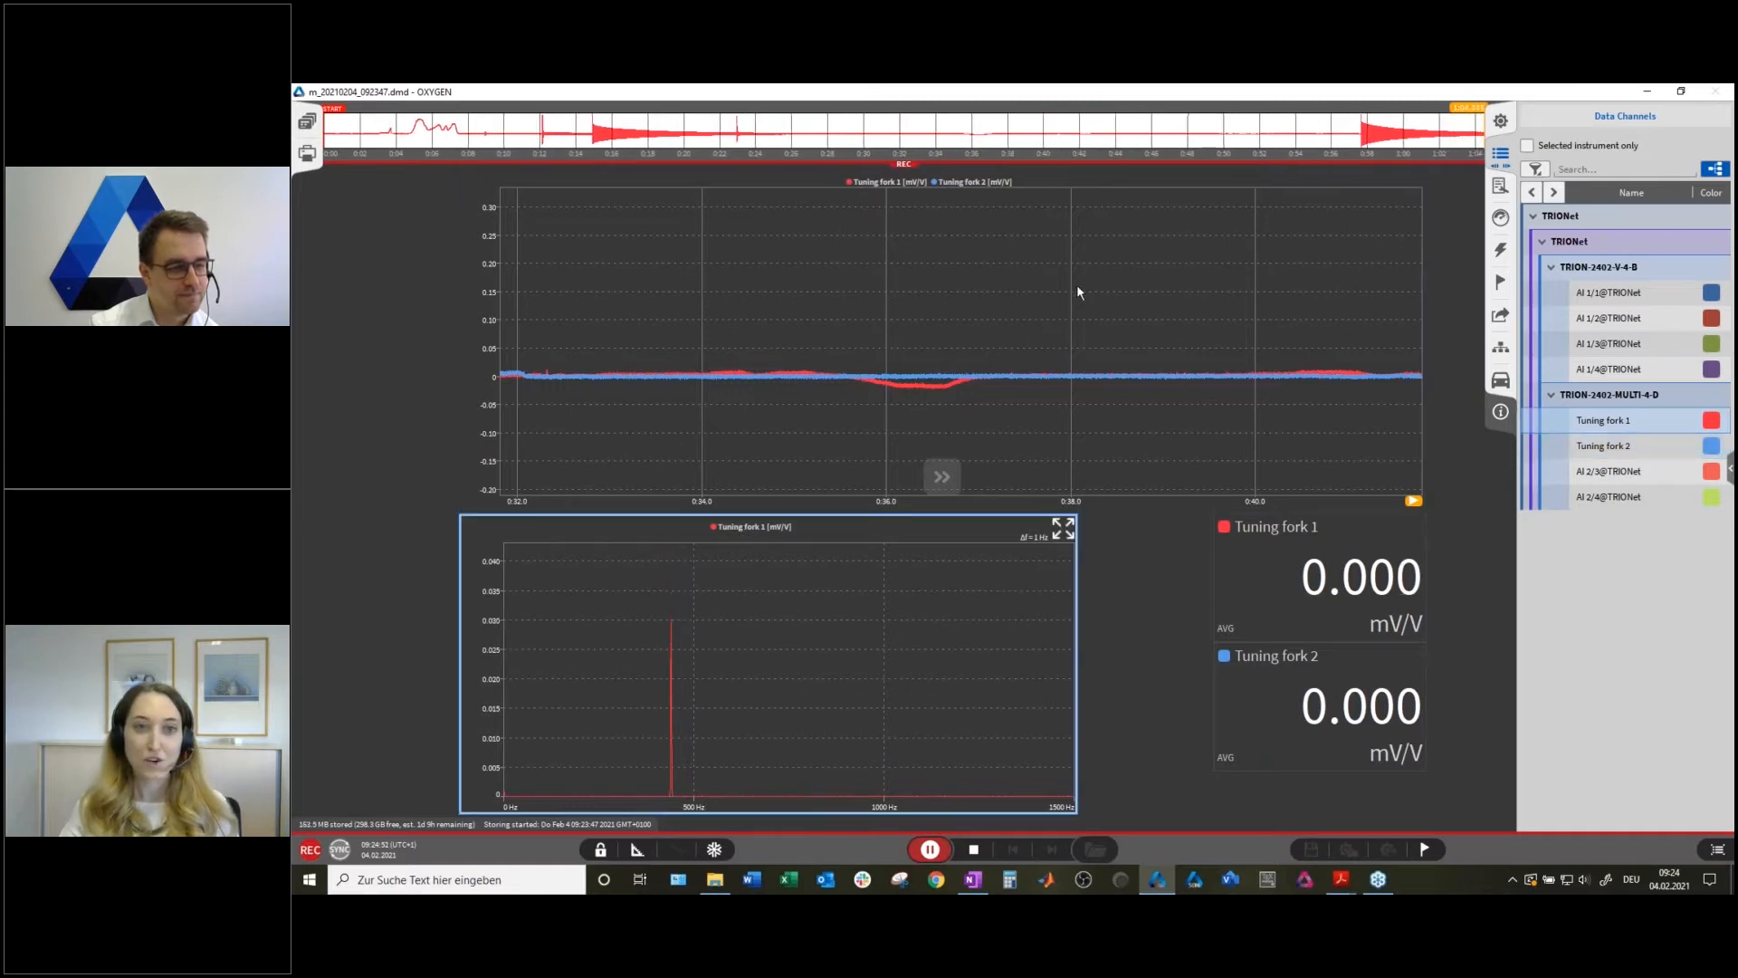
Review the earlier recorded data in the recorder and zoom in on the Tuning fork 1 decay starting at about 0:15.
click(816, 286)
drag(844, 287, 1077, 295)
drag(756, 295, 806, 296)
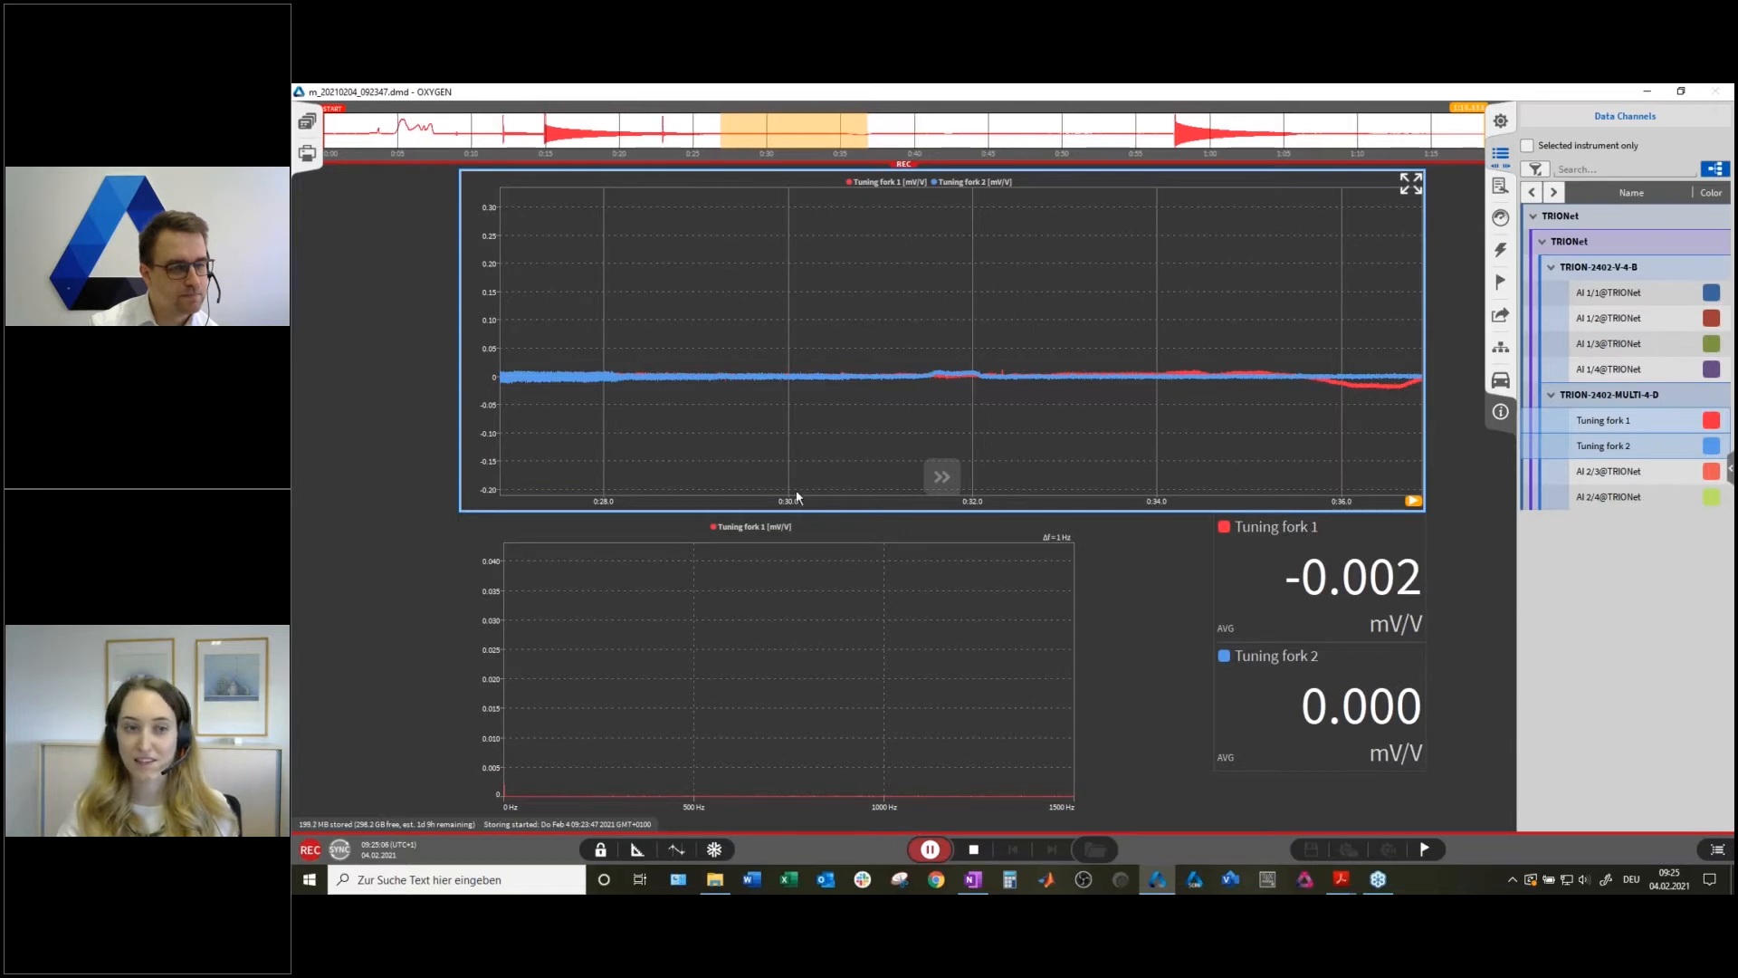
drag(776, 150, 595, 132)
drag(693, 363, 1021, 385)
scroll(1019, 380, up, 1)
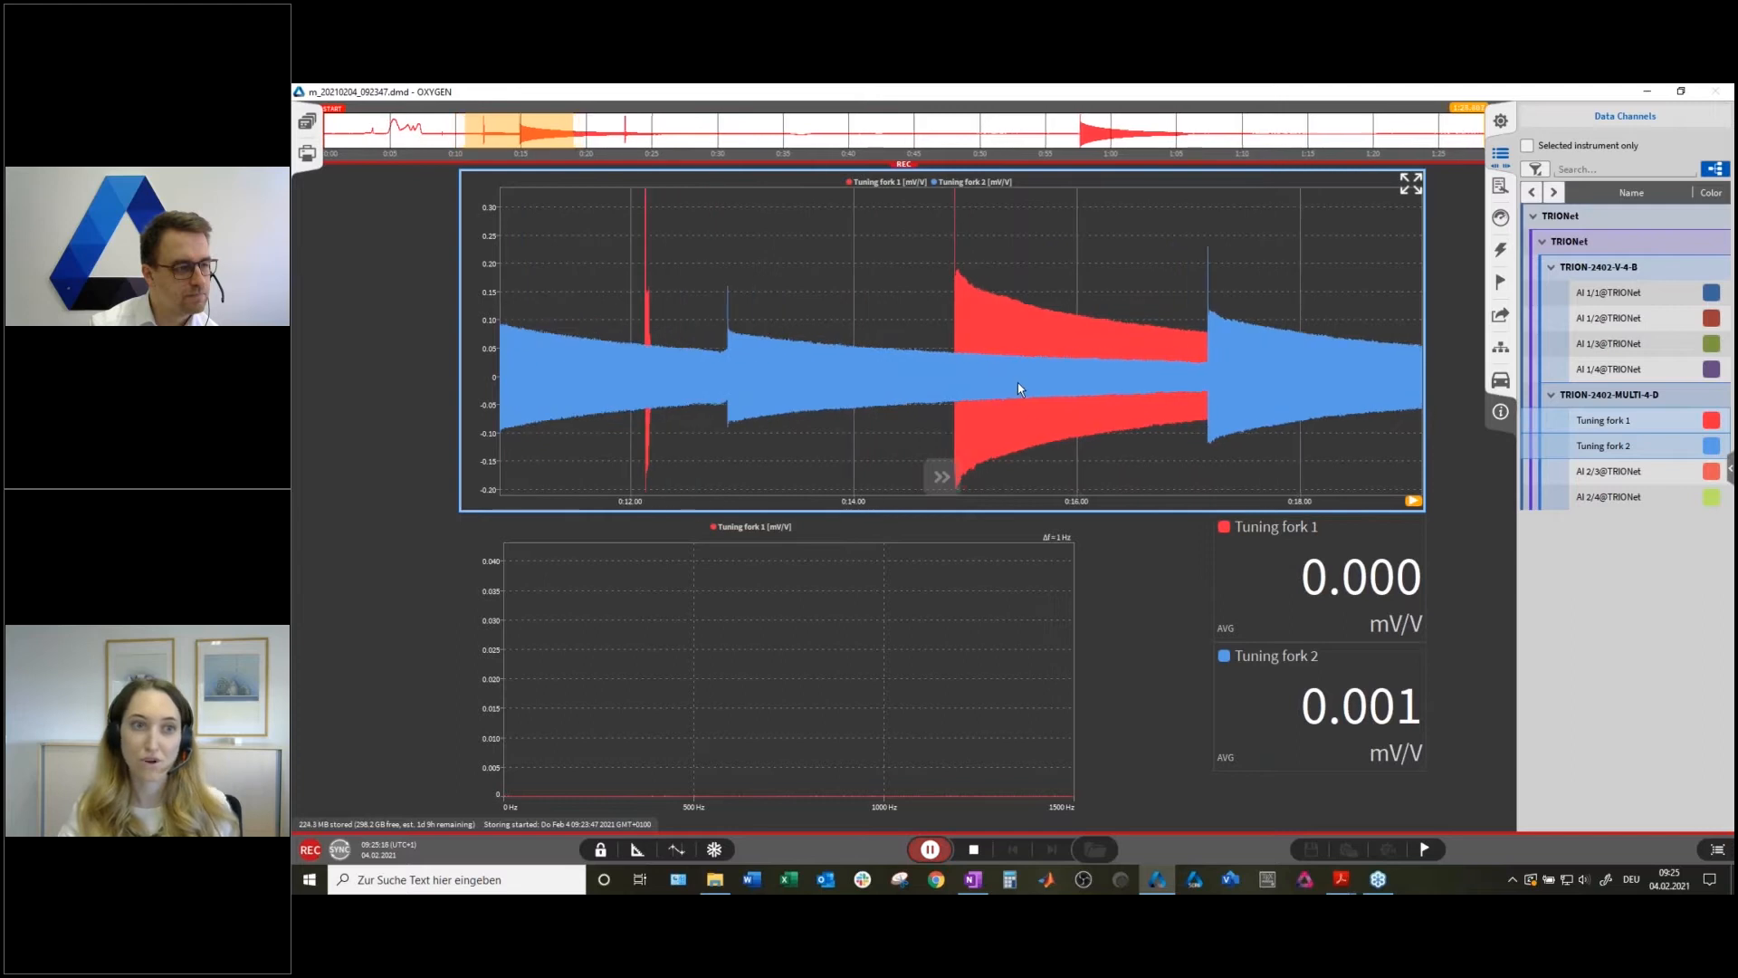
scroll(1030, 392, up, 1)
scroll(1032, 395, up, 2)
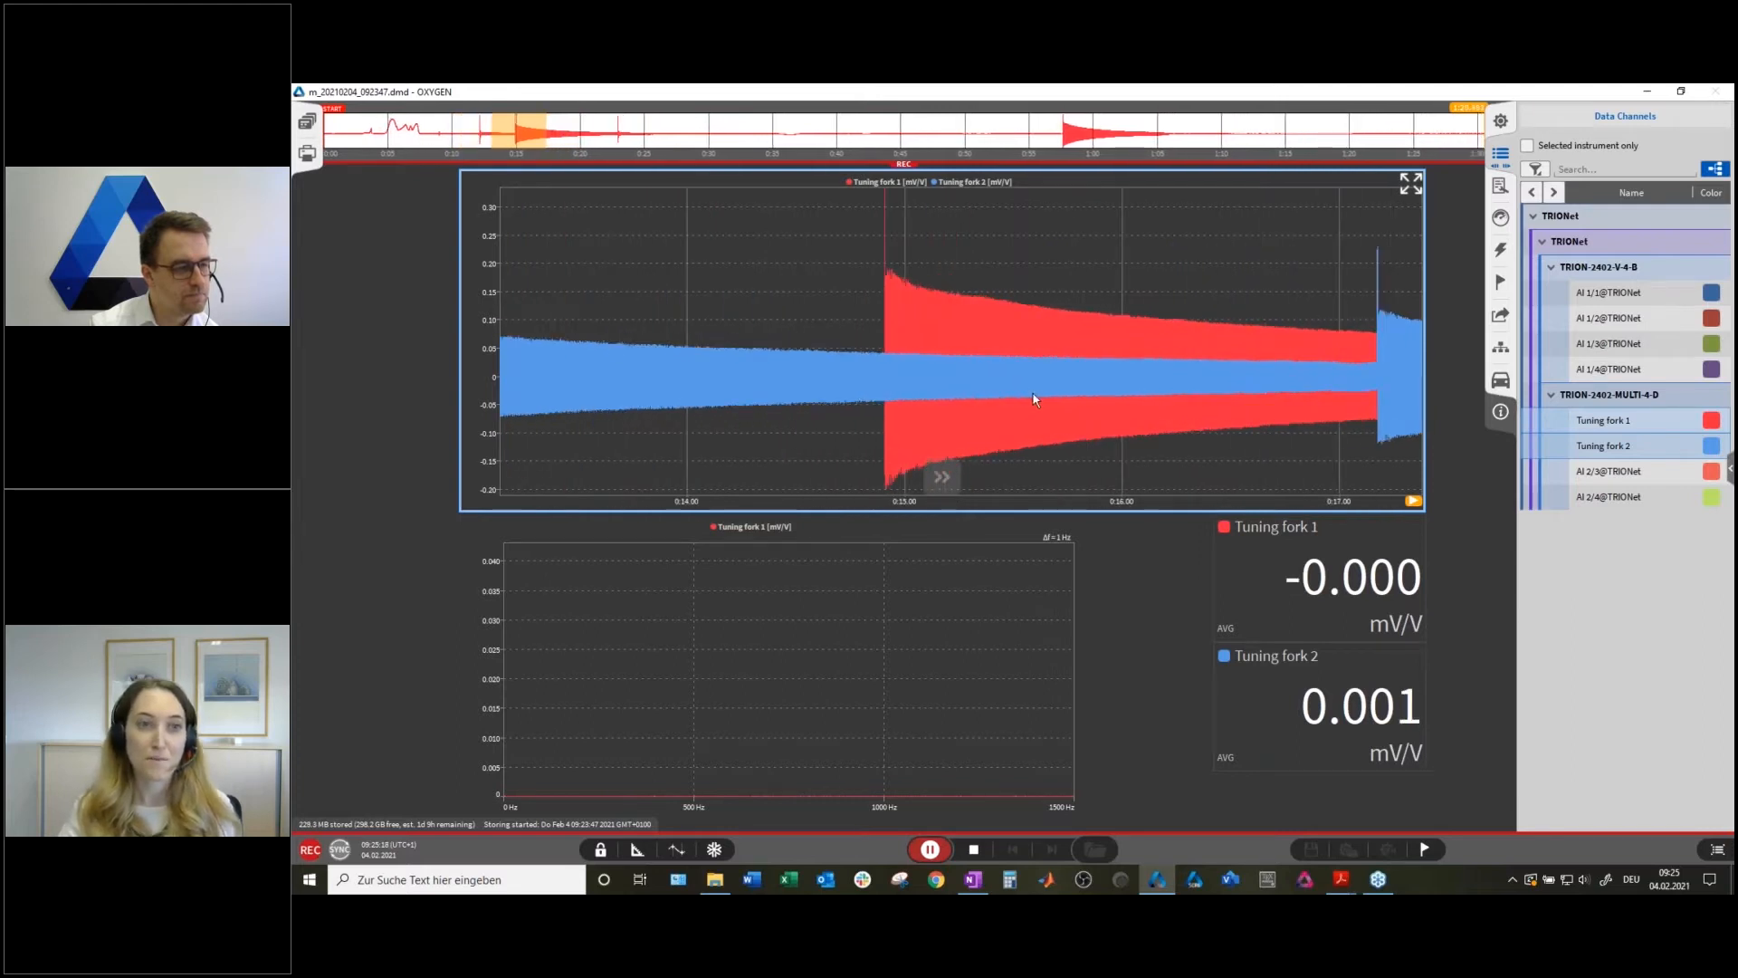
scroll(959, 429, up, 1)
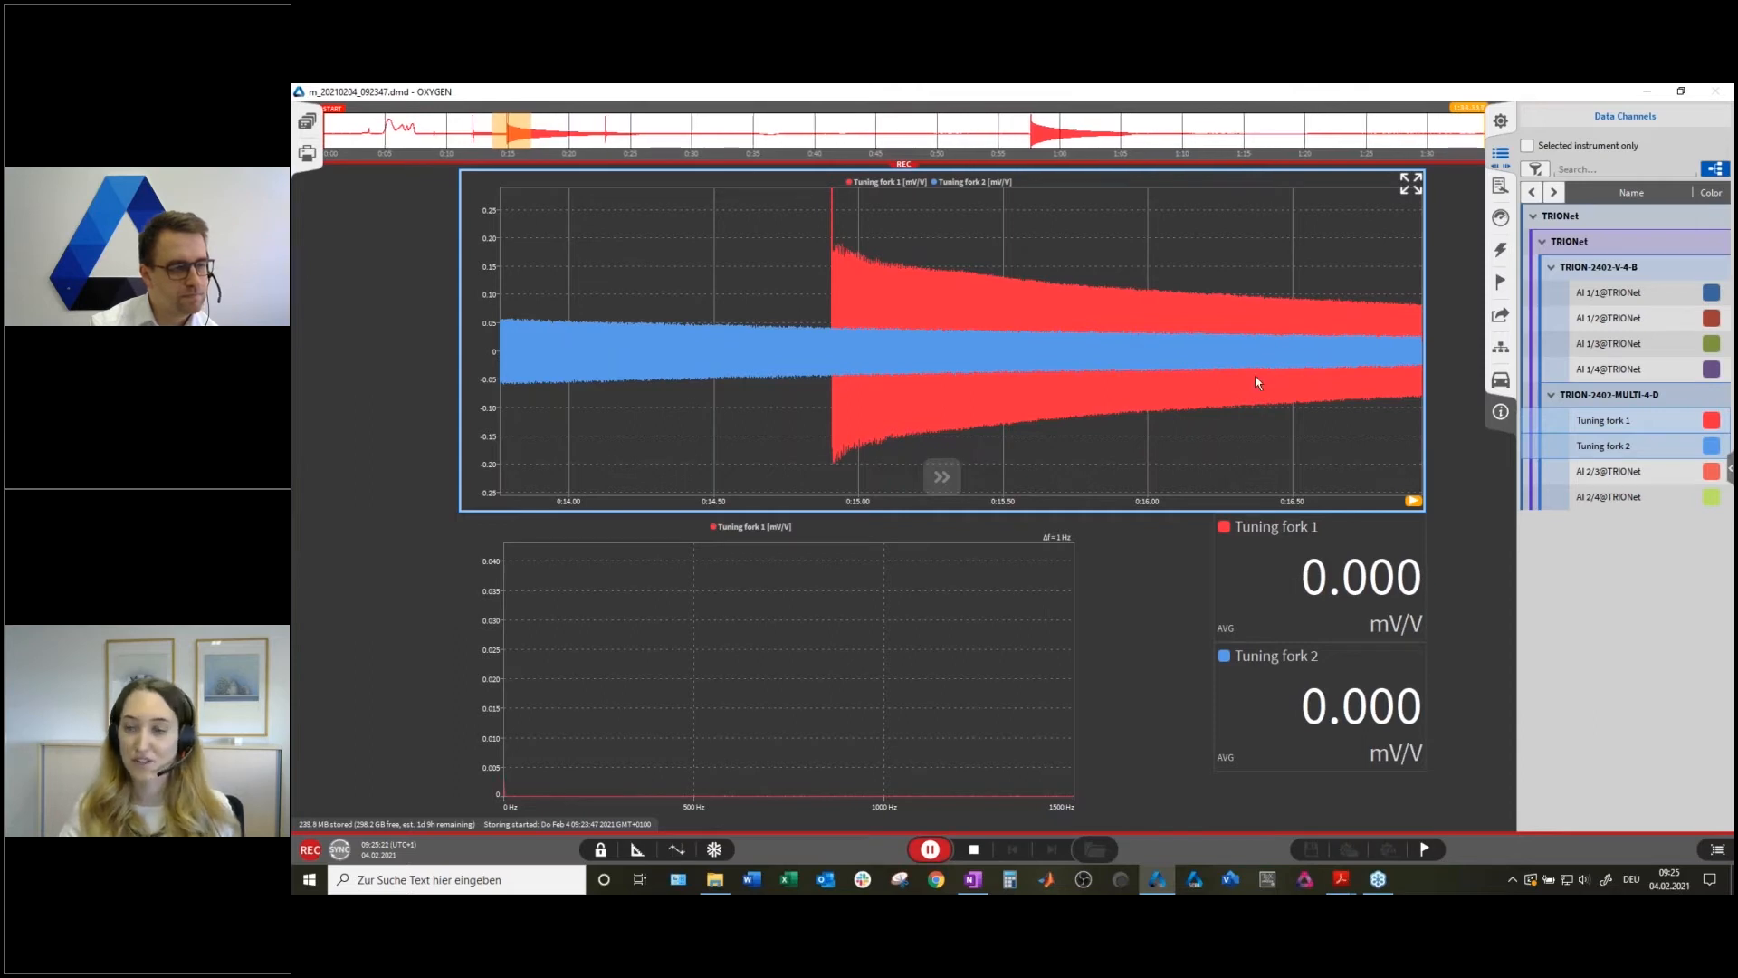
drag(890, 390, 888, 404)
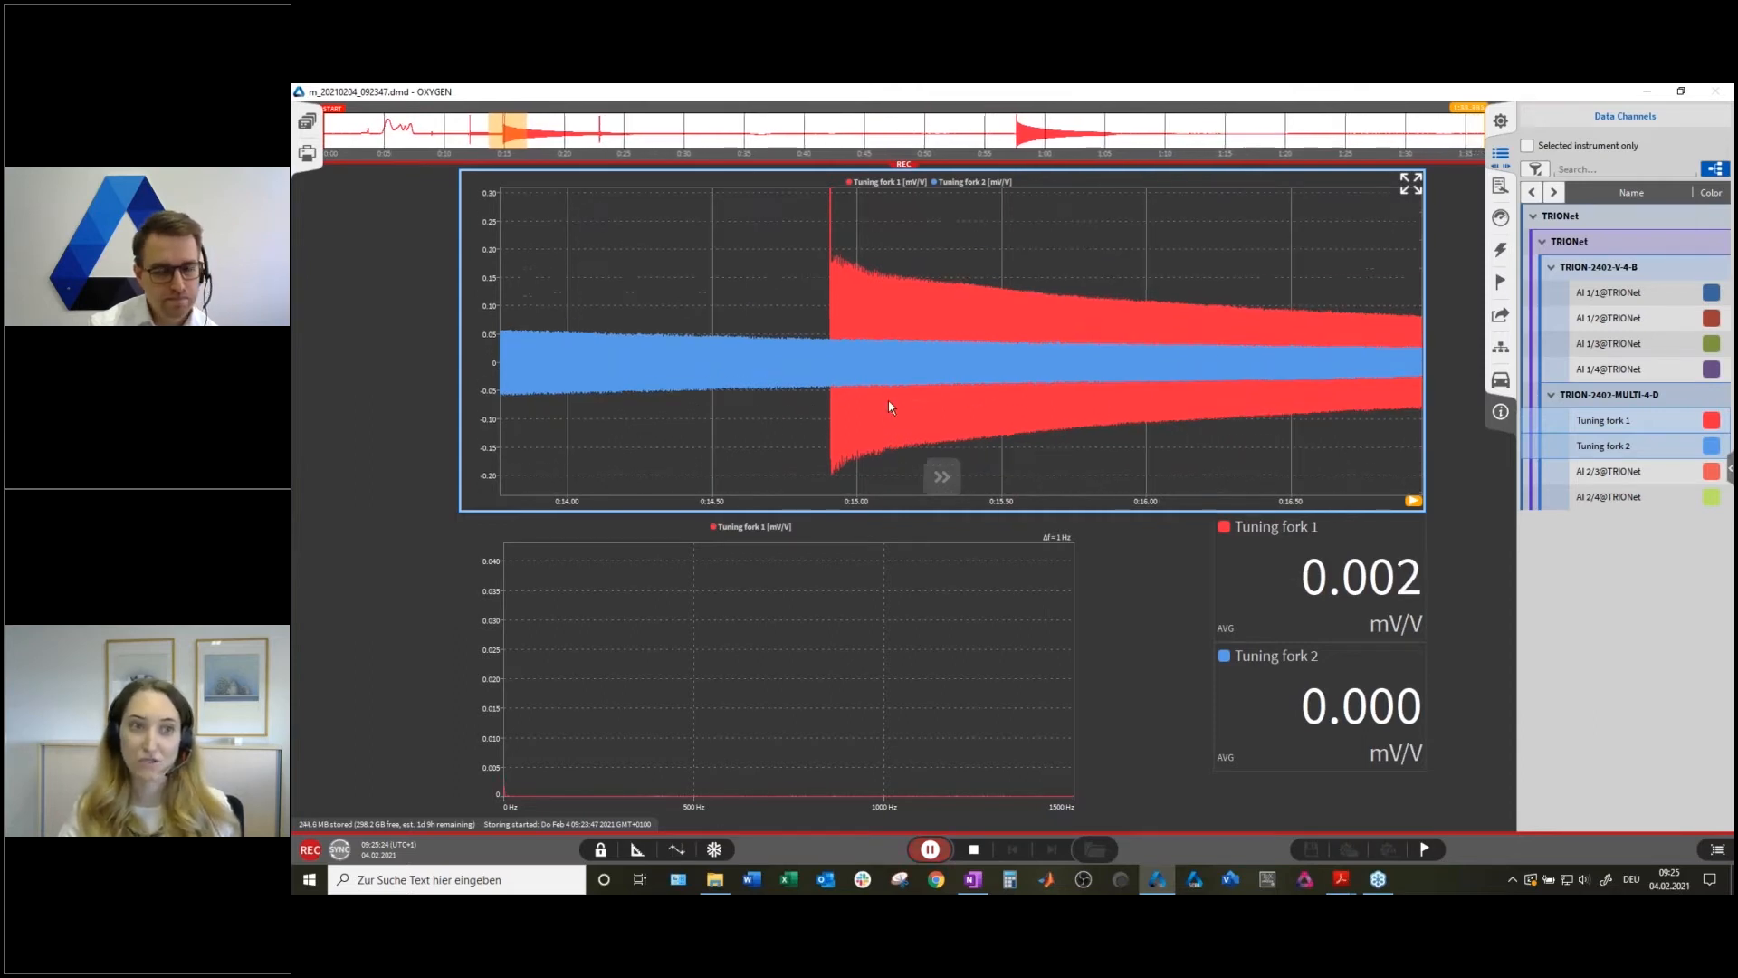
Shift the digital meter slightly toward the spectrum analyzer in design mode, leave design mode, and select the recorder.
click(637, 849)
drag(1340, 614, 1290, 614)
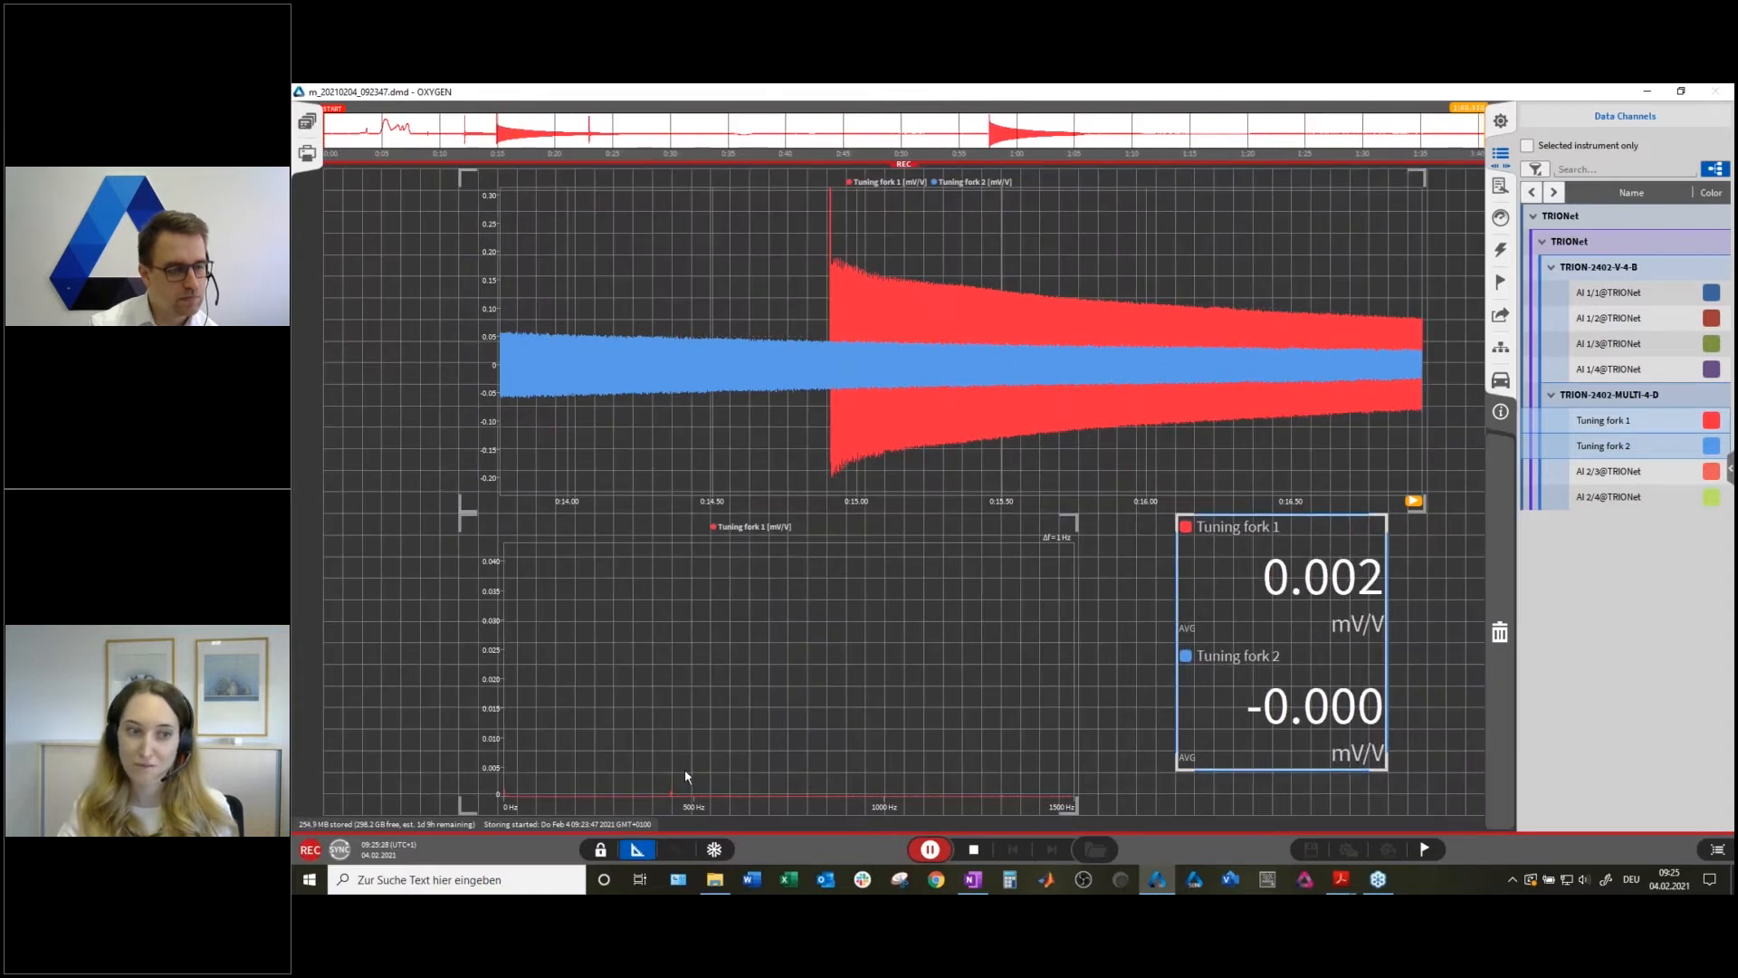
click(642, 851)
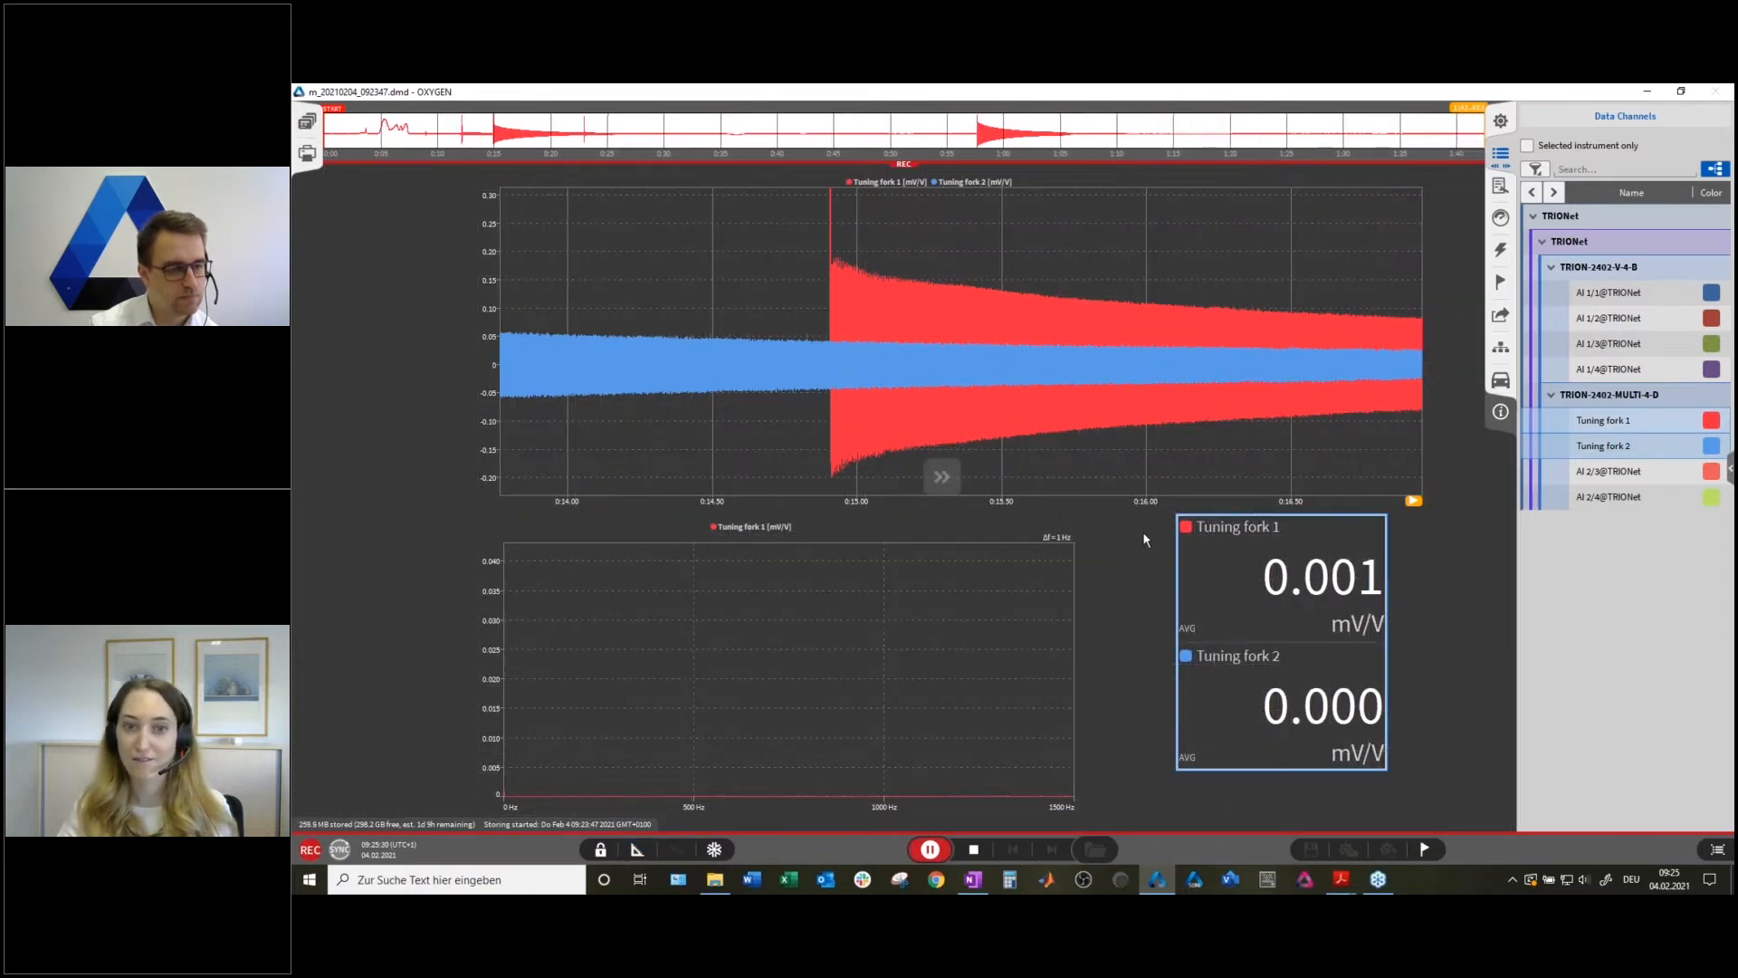
click(1440, 532)
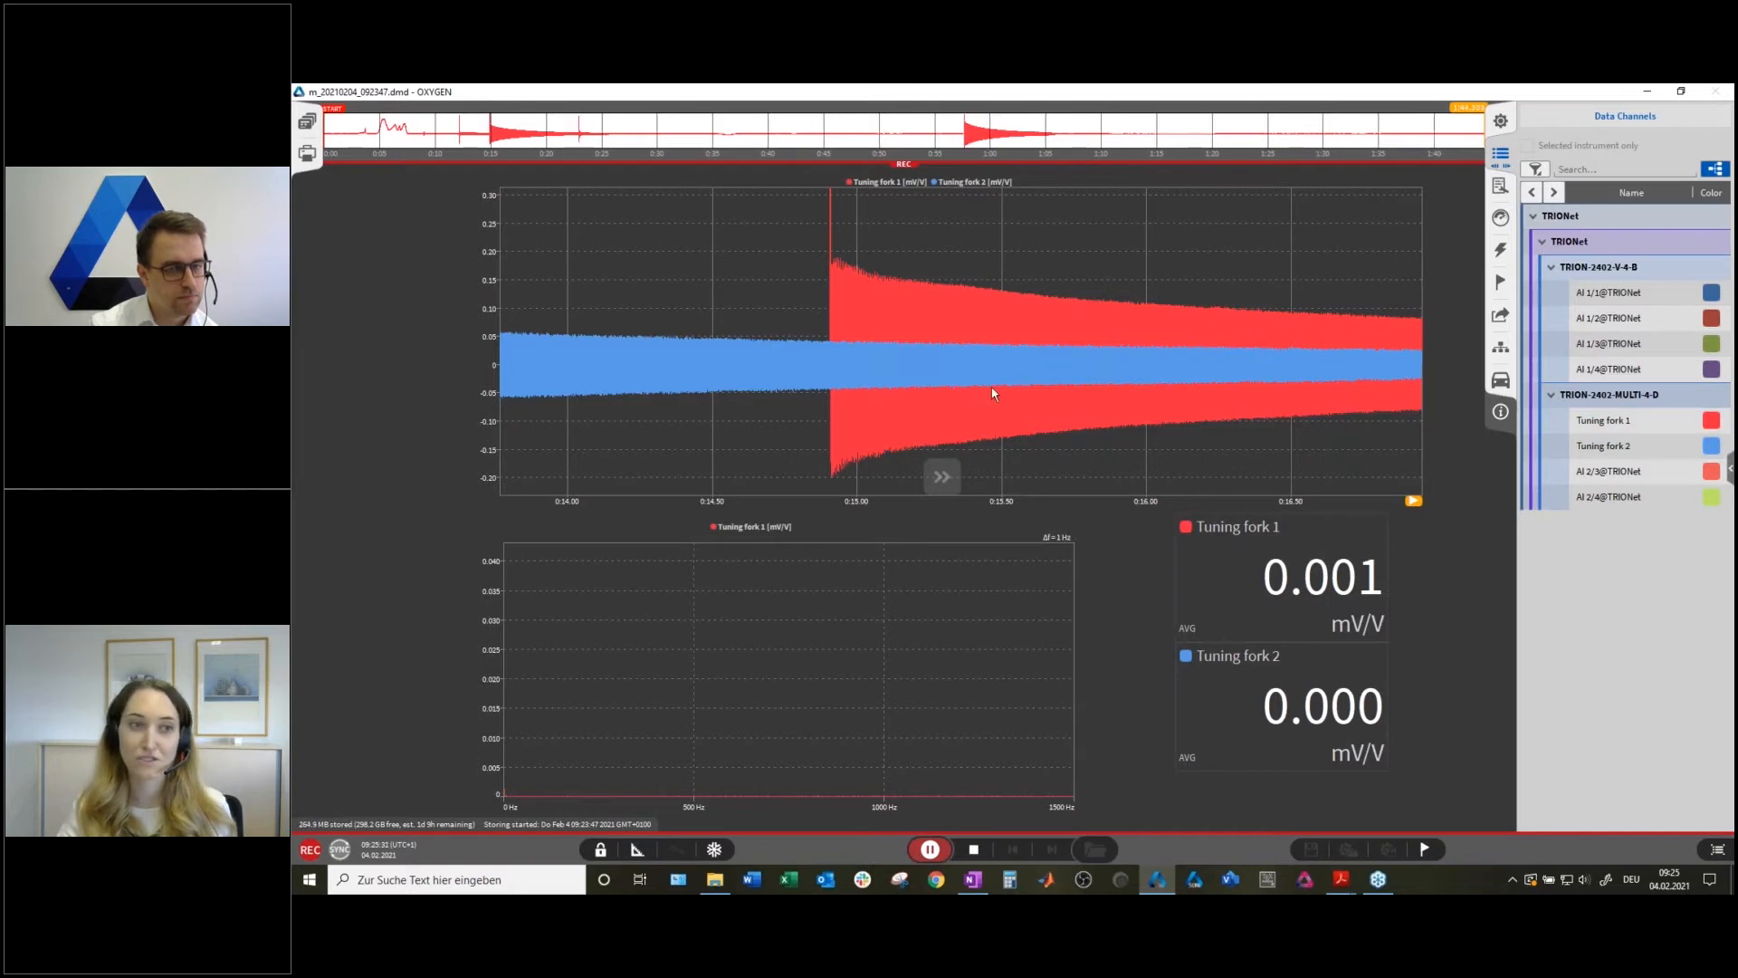
click(817, 295)
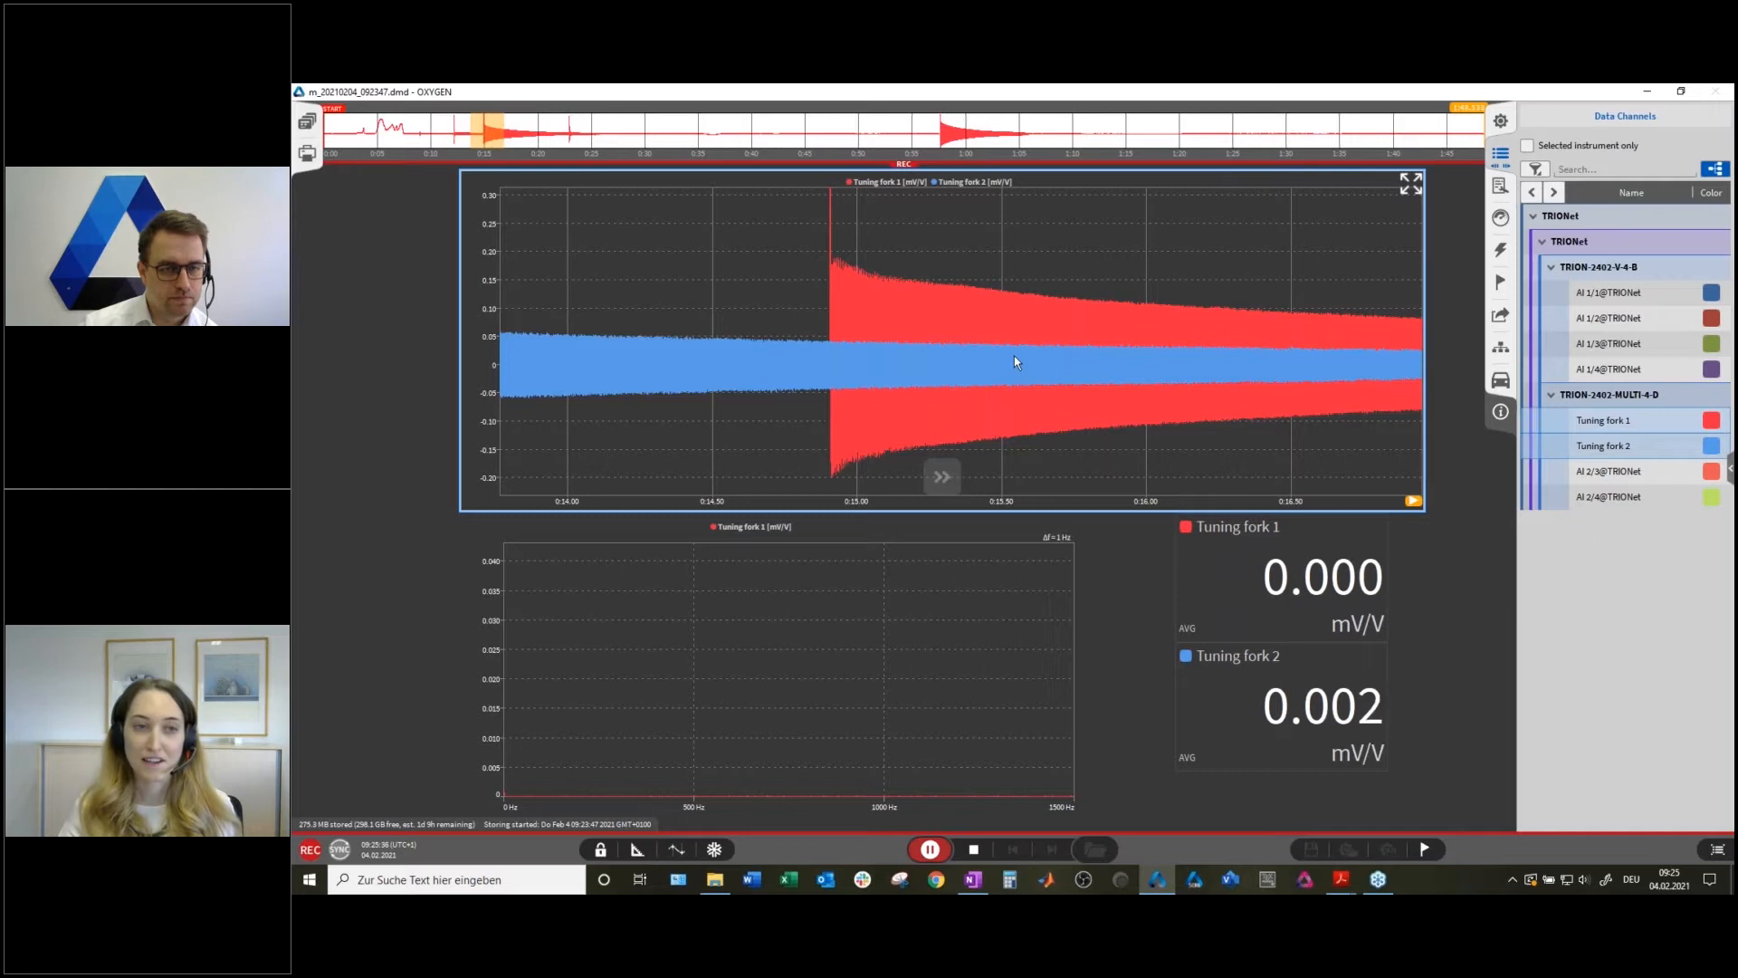
Examine the Tuning fork 1 decay with the recorder's measurement cursors A and B, and stop the recording from the live view.
click(676, 851)
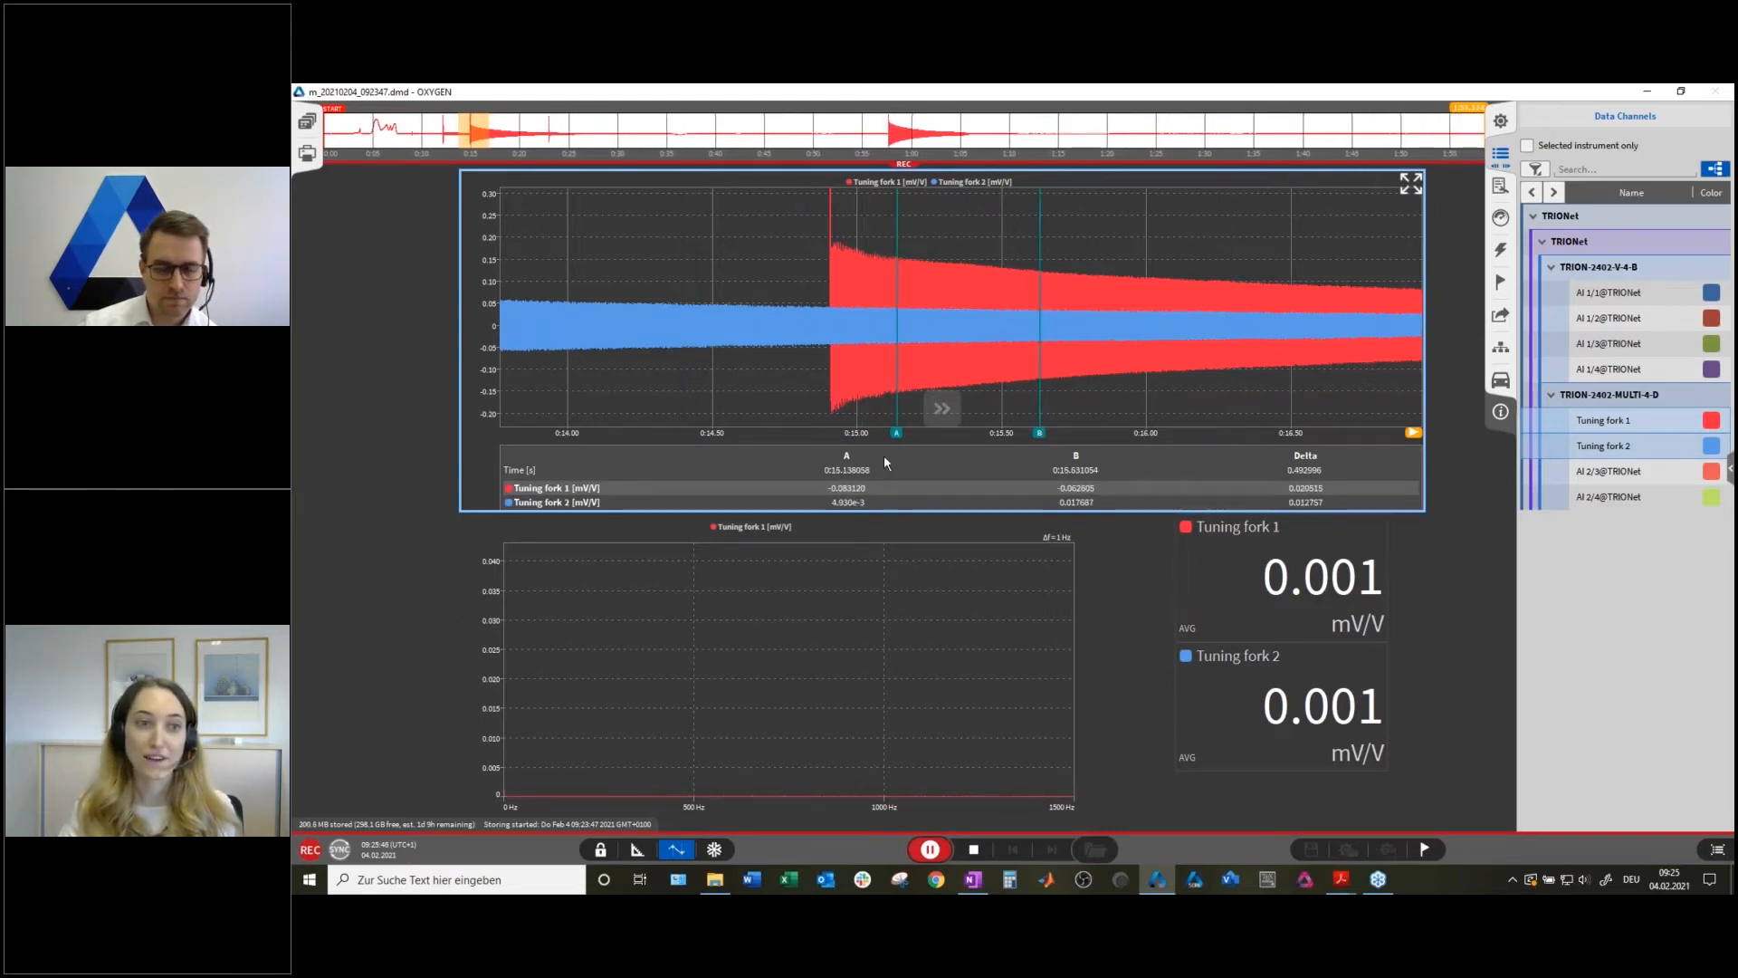
scroll(1010, 336, up, 2)
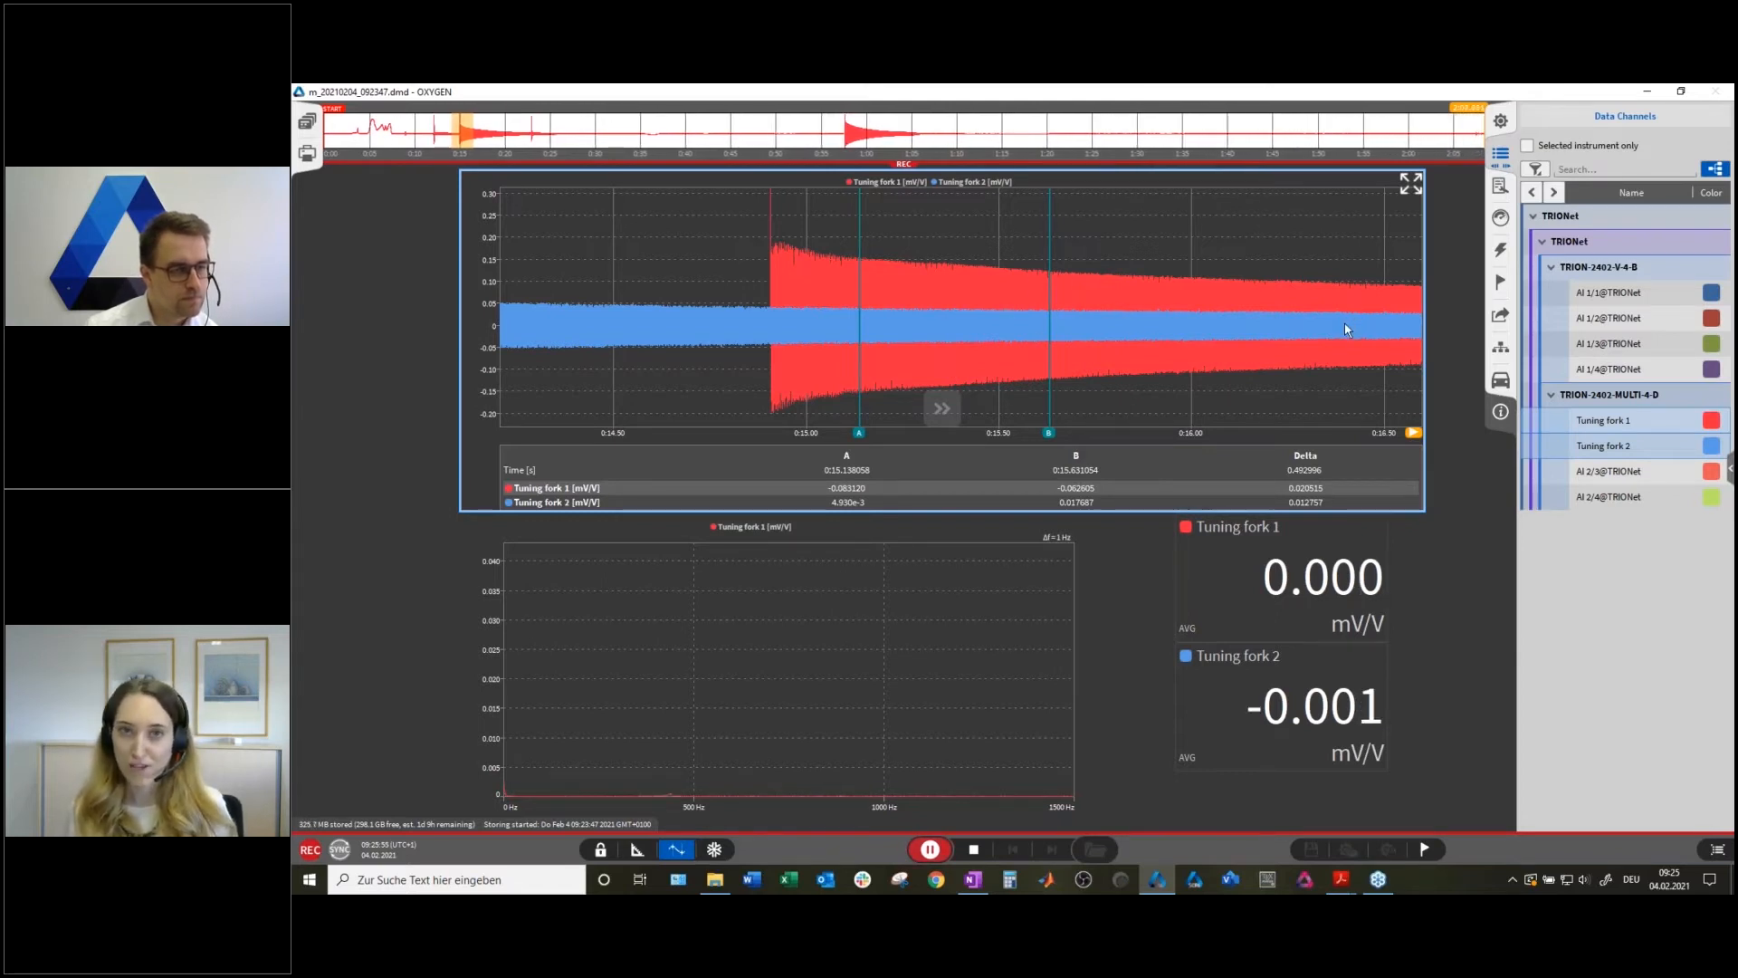
click(941, 409)
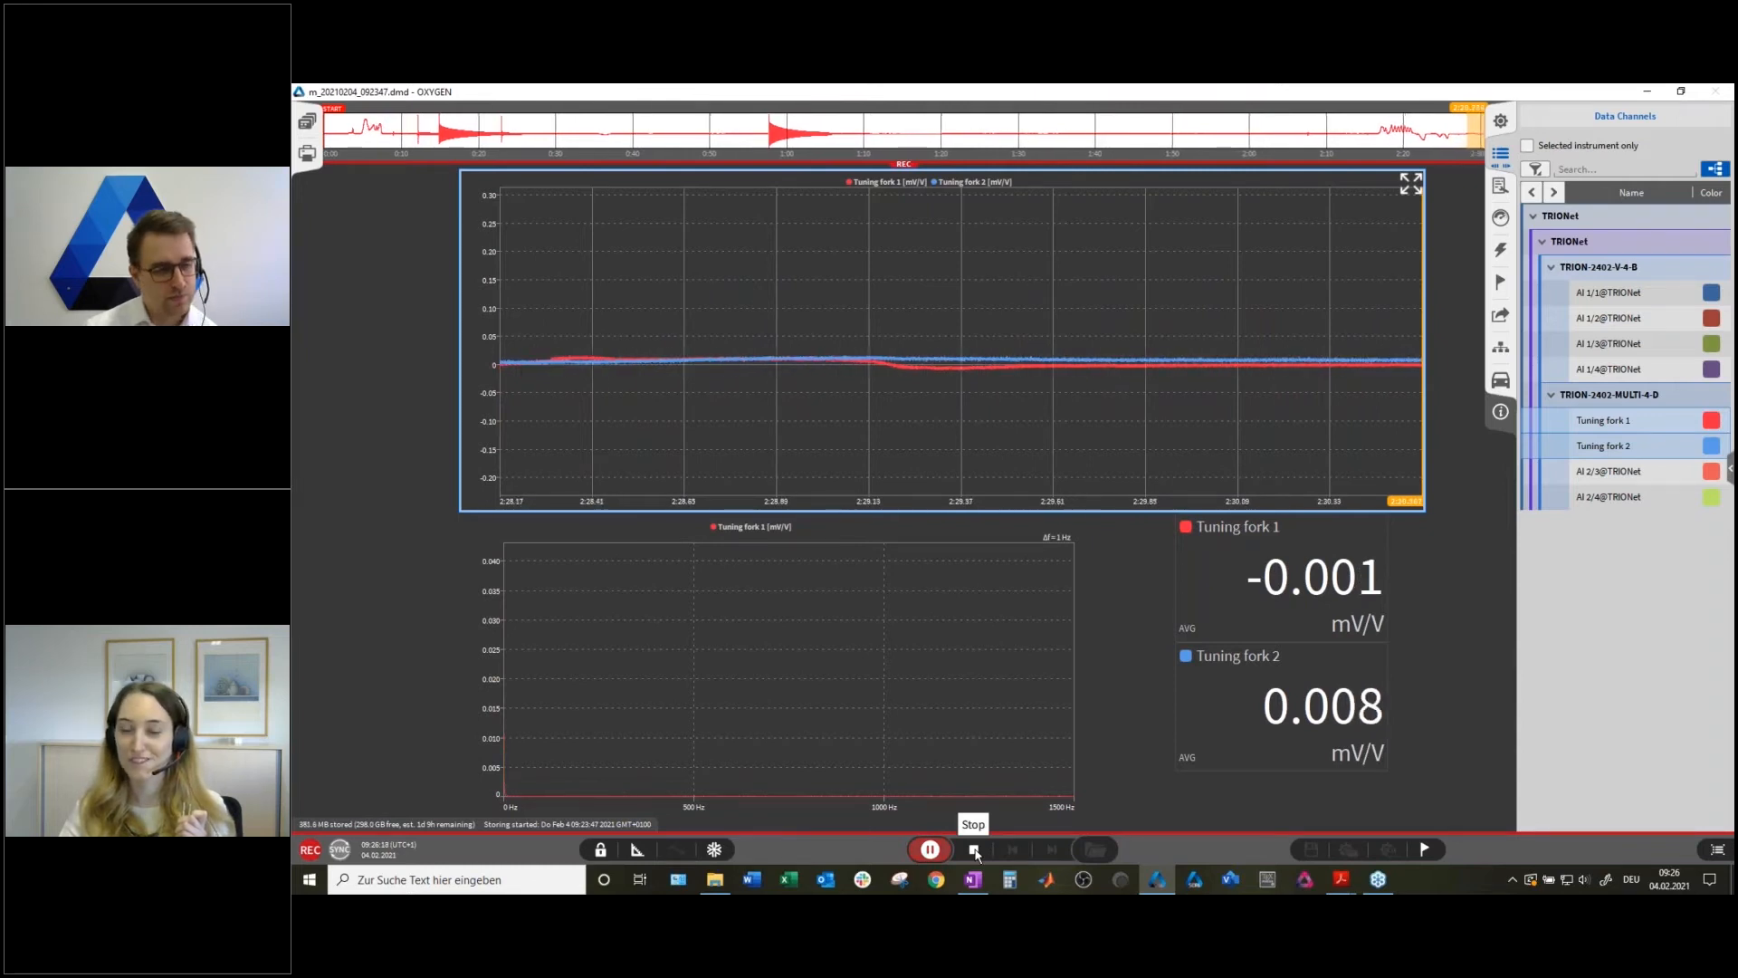
click(974, 851)
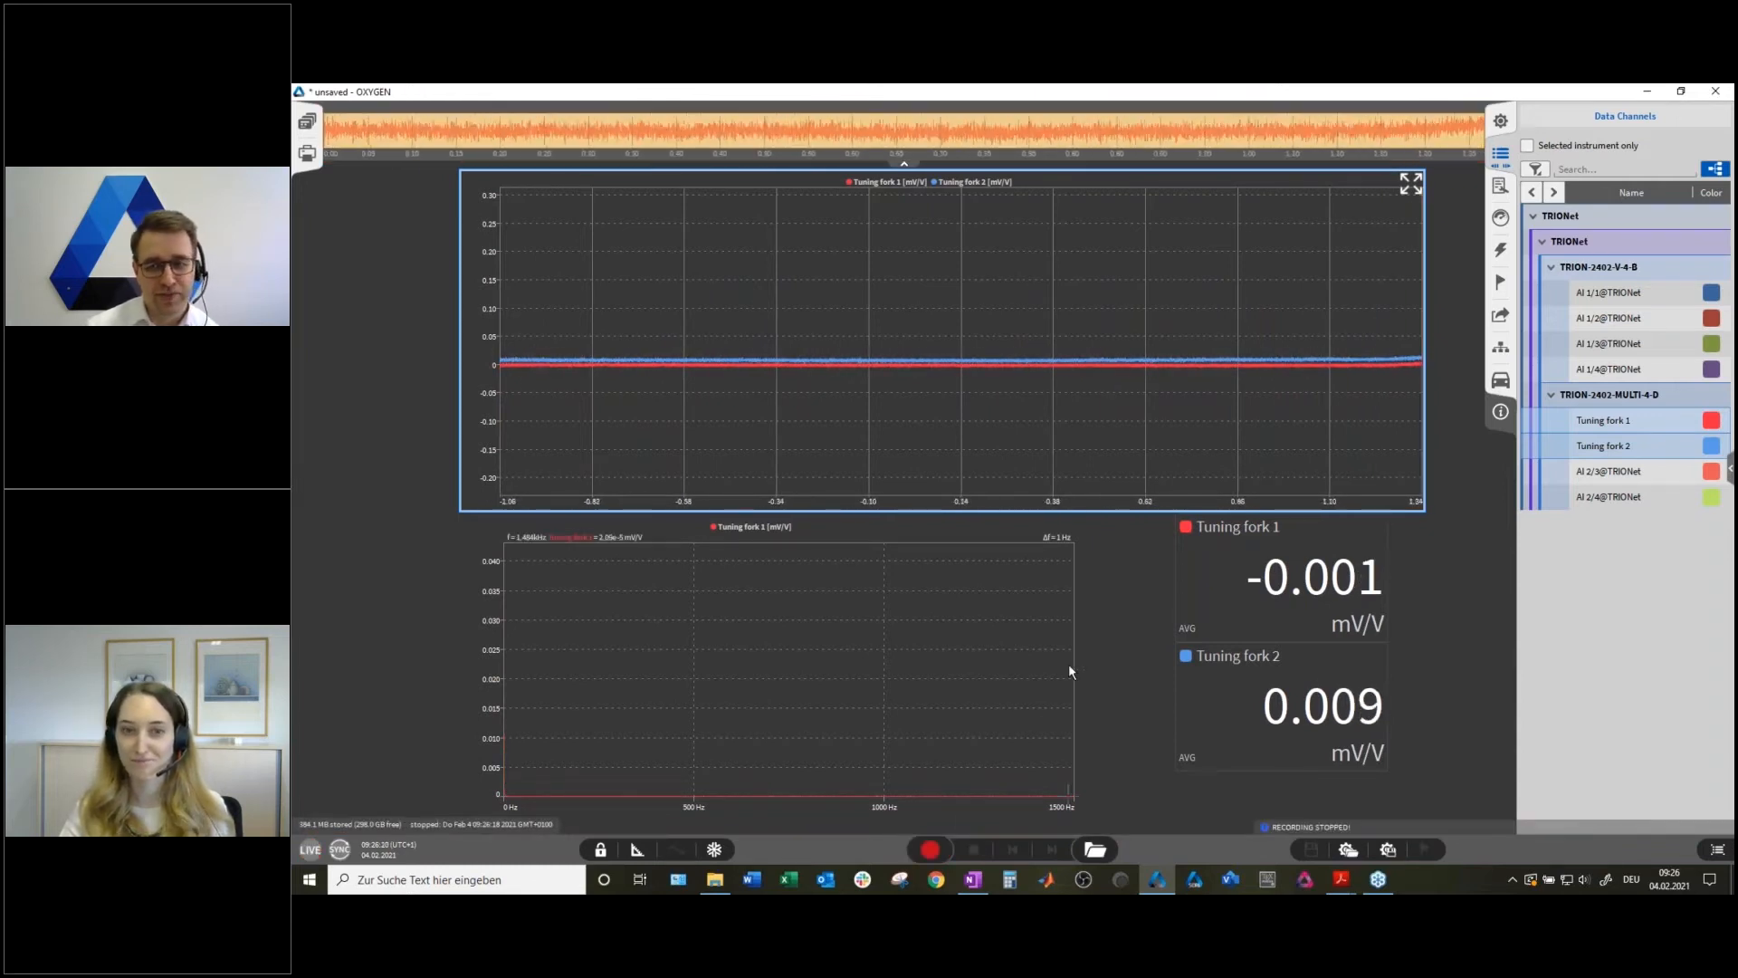
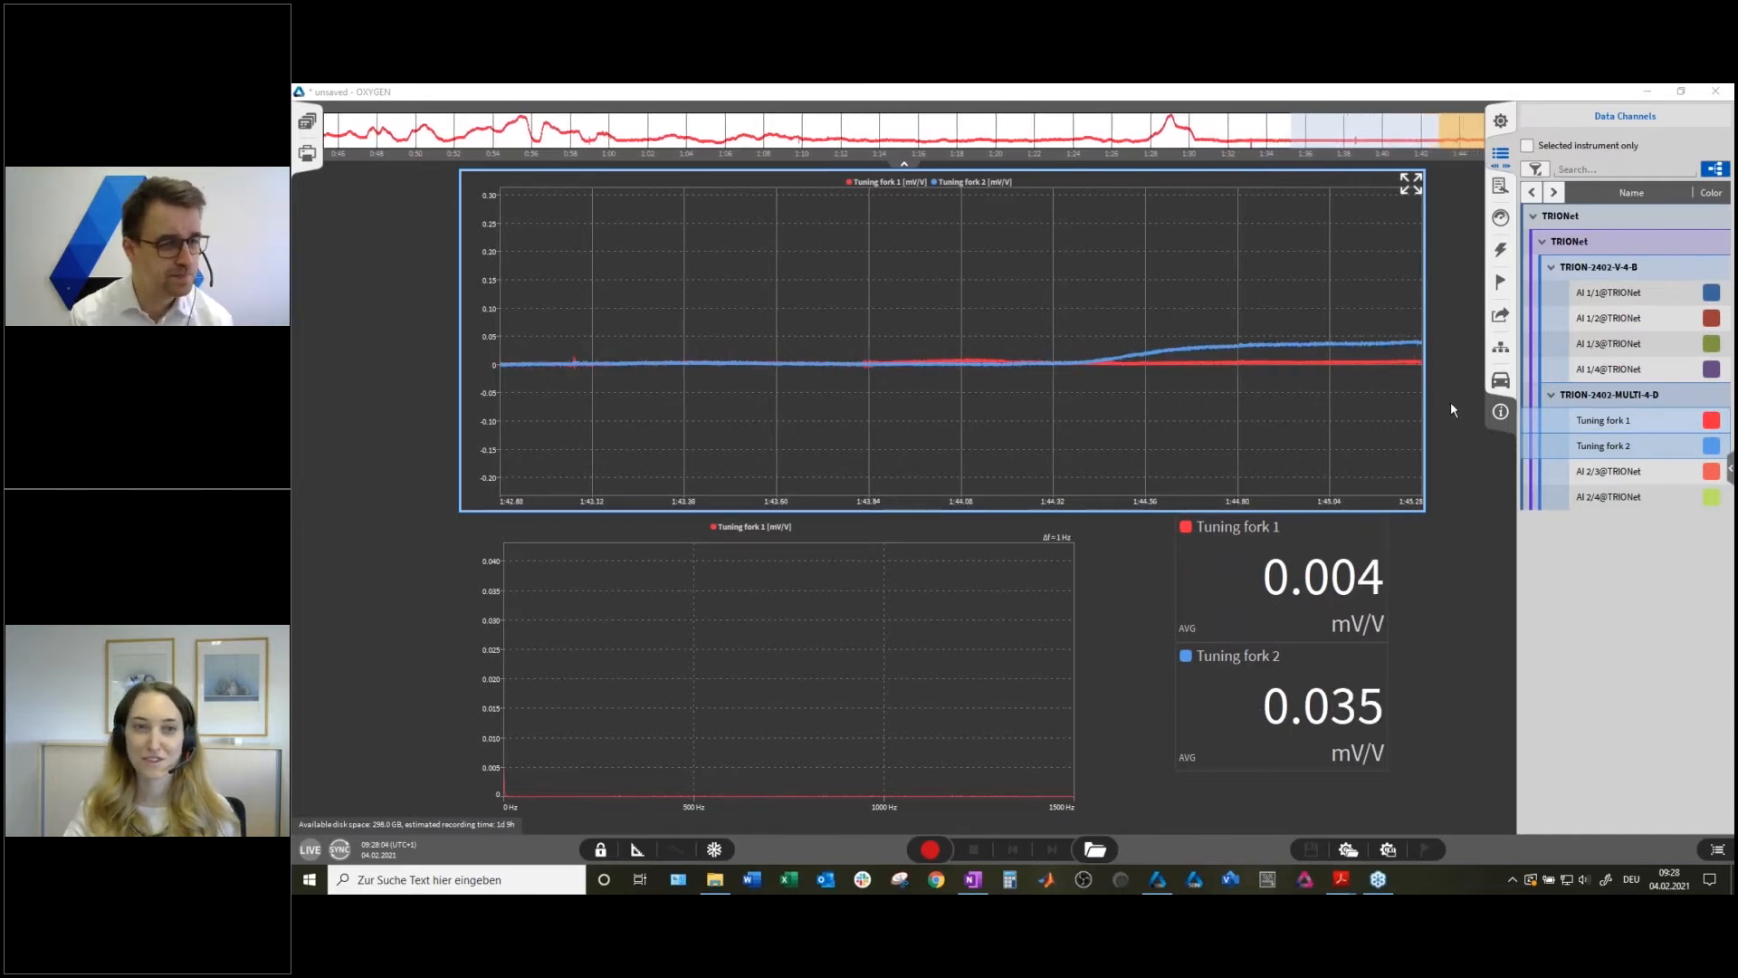
Set waveform recording to event based with a pre-time of 1 s and a stop after 3 s.
click(1500, 253)
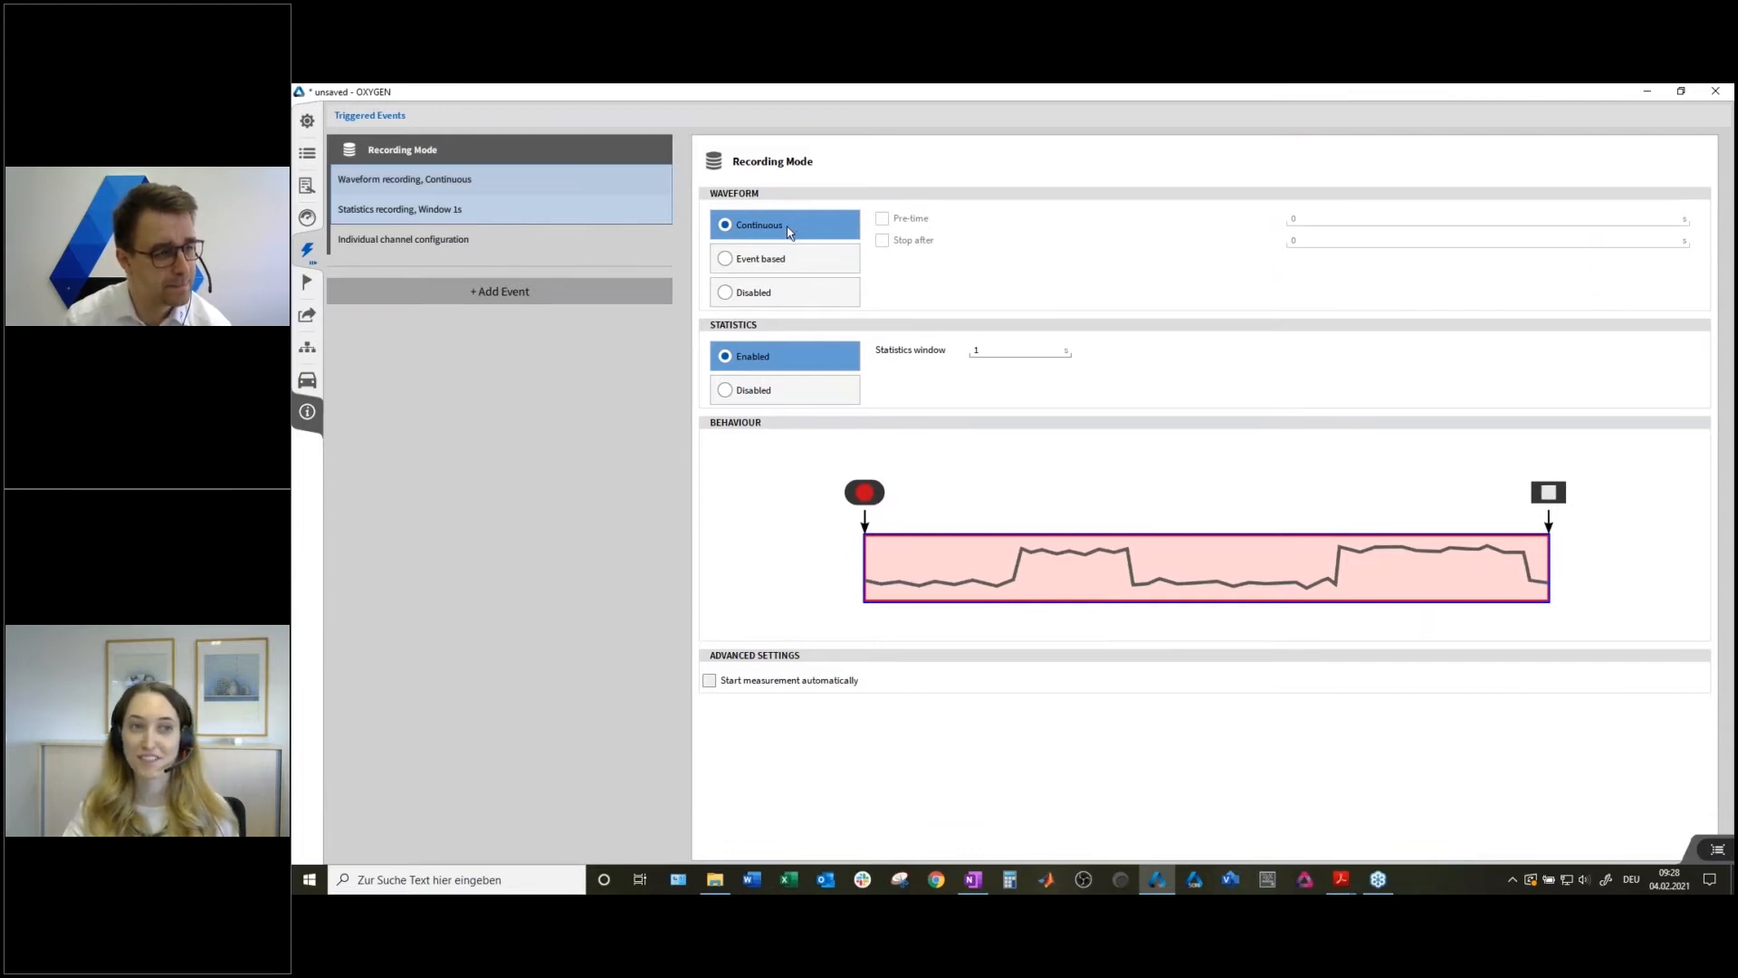
click(748, 265)
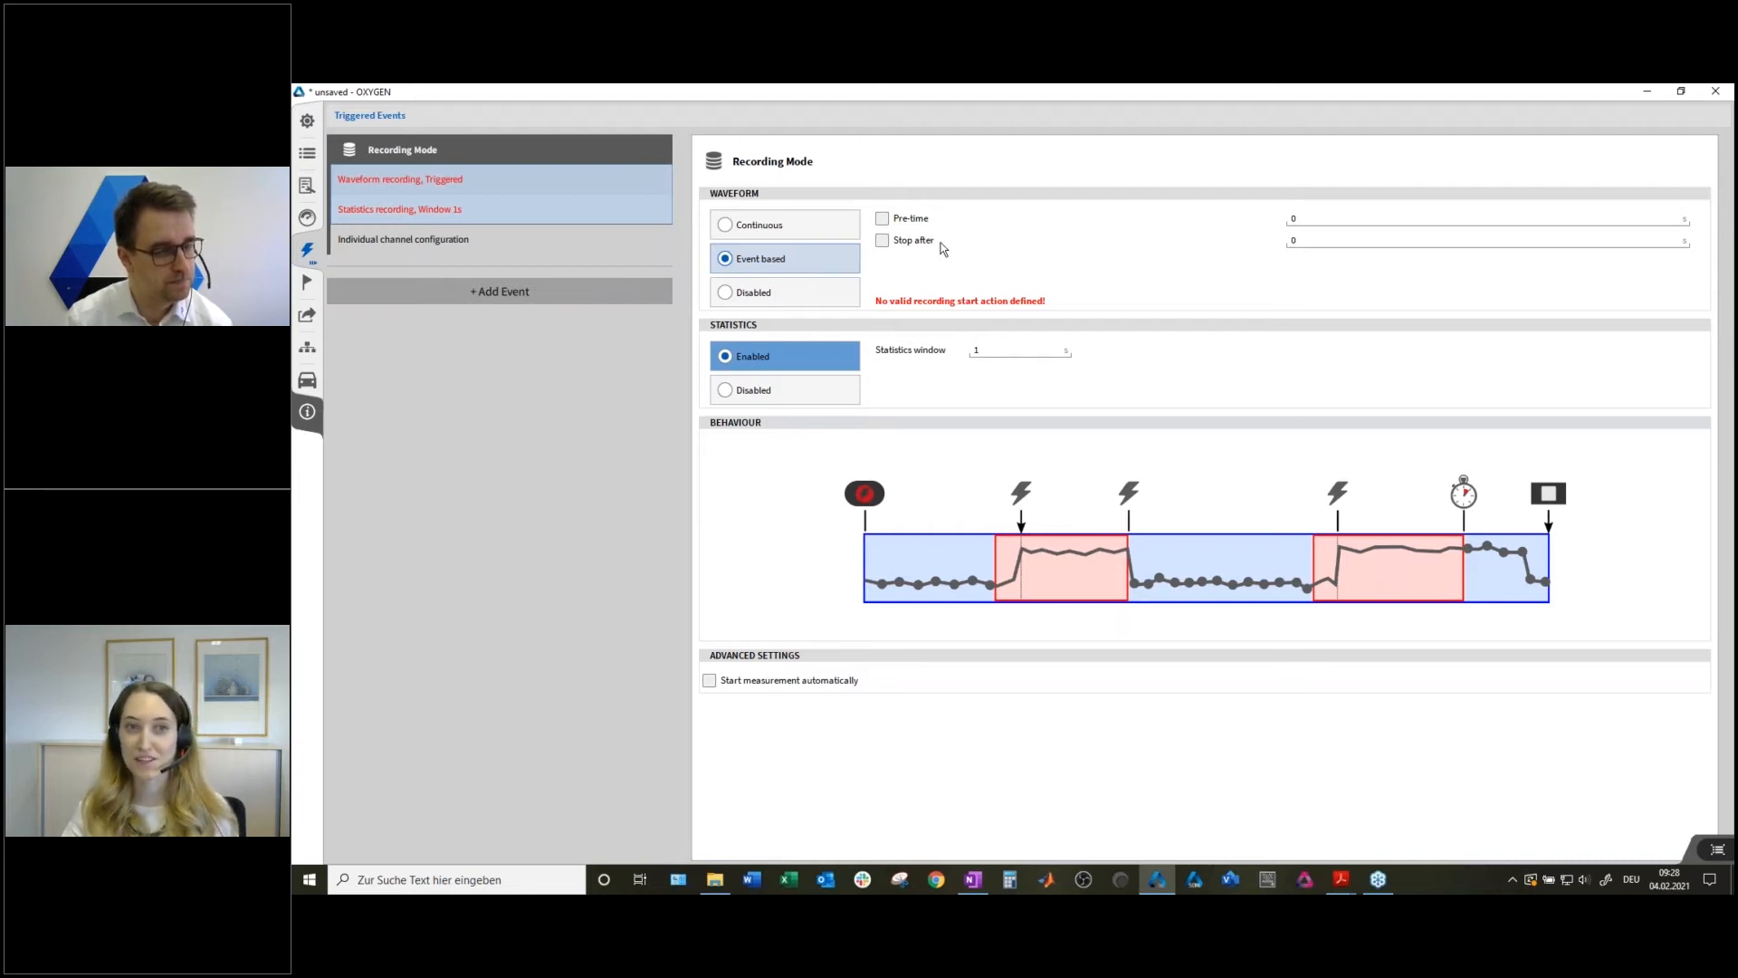
click(883, 219)
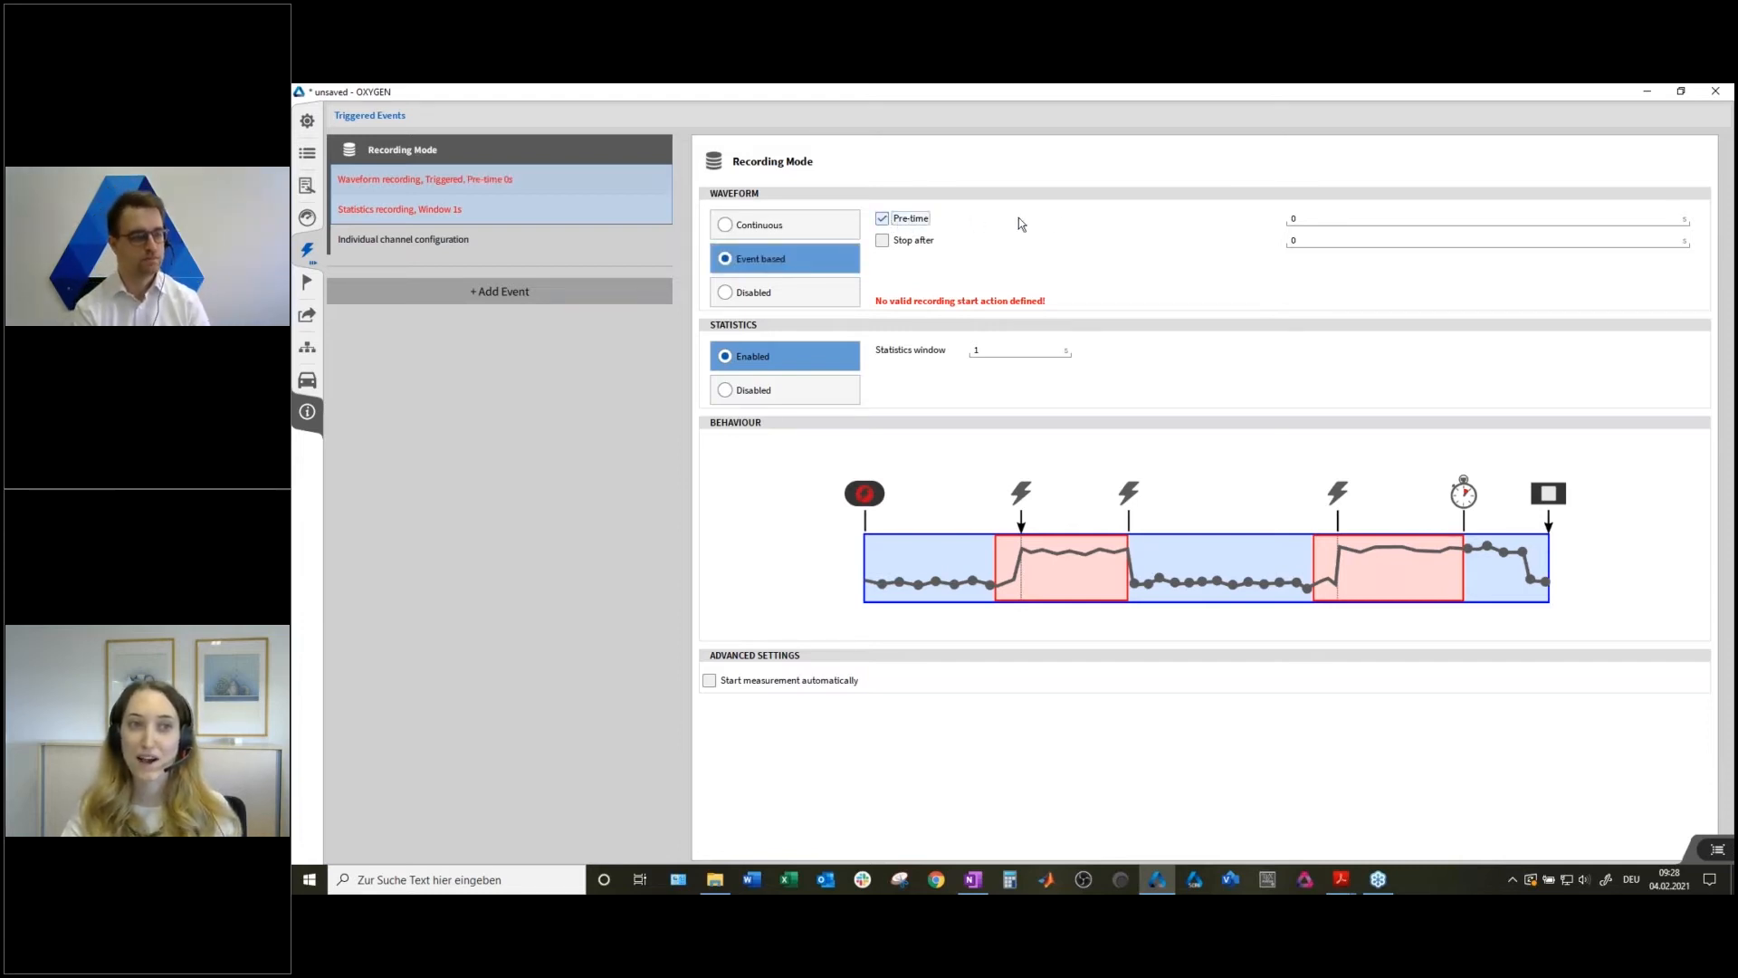
click(1336, 220)
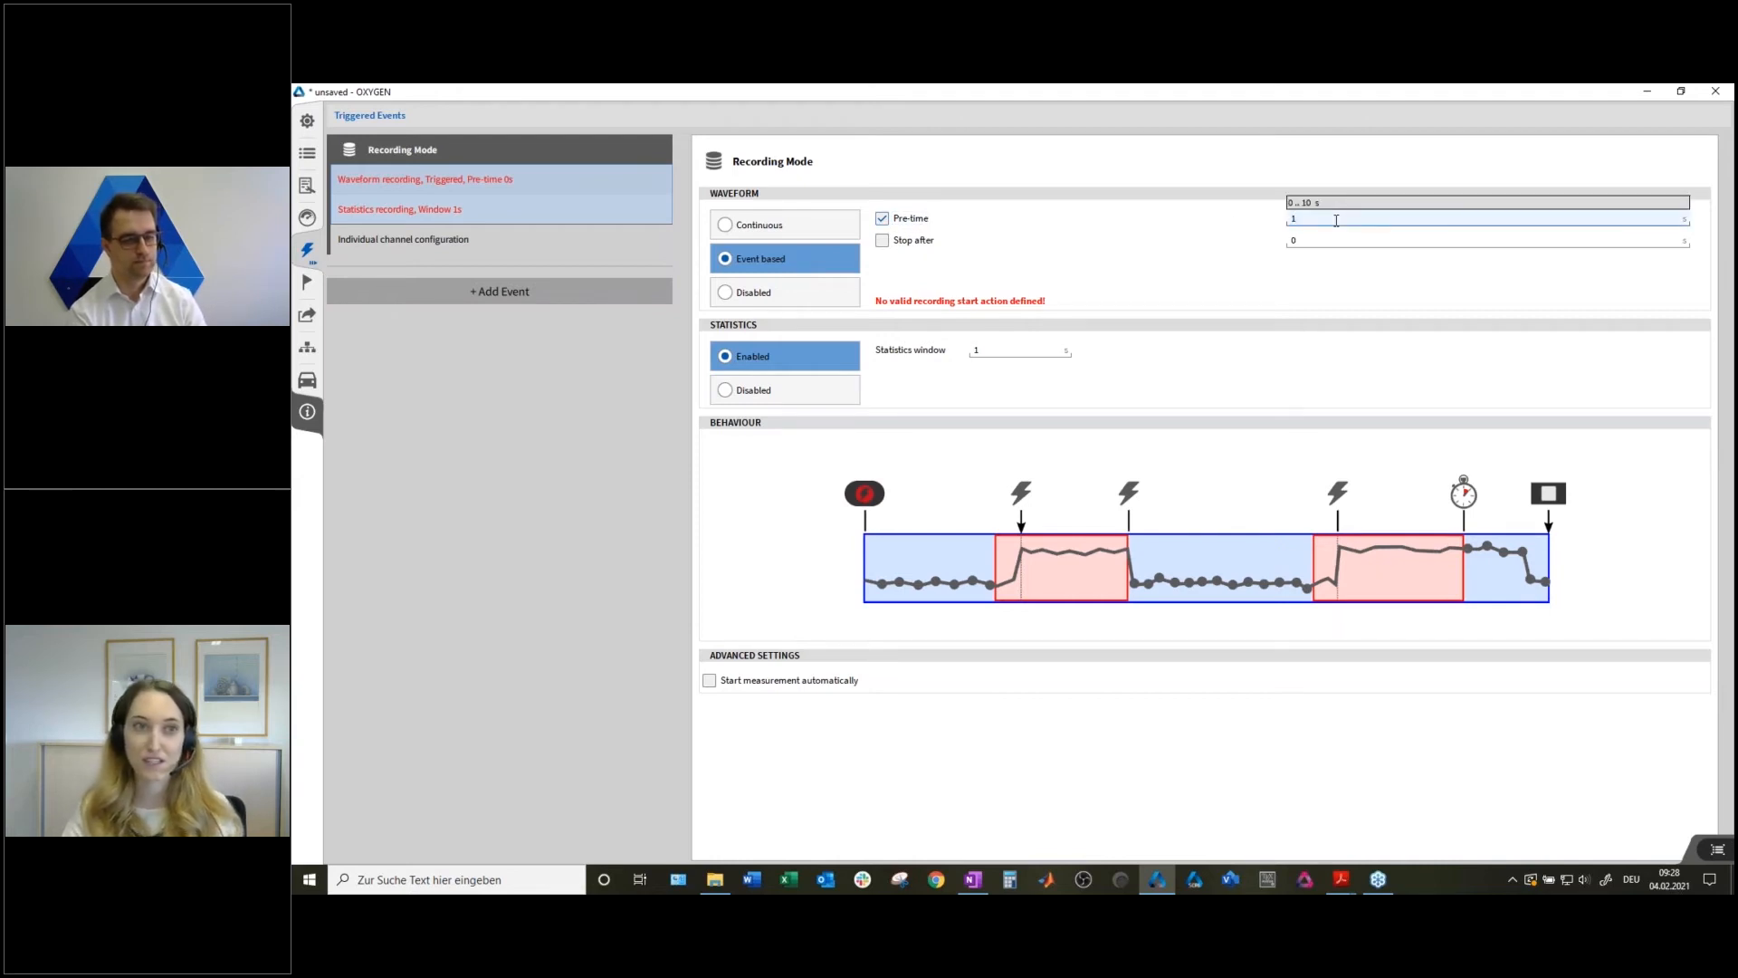
text(1)
click(882, 241)
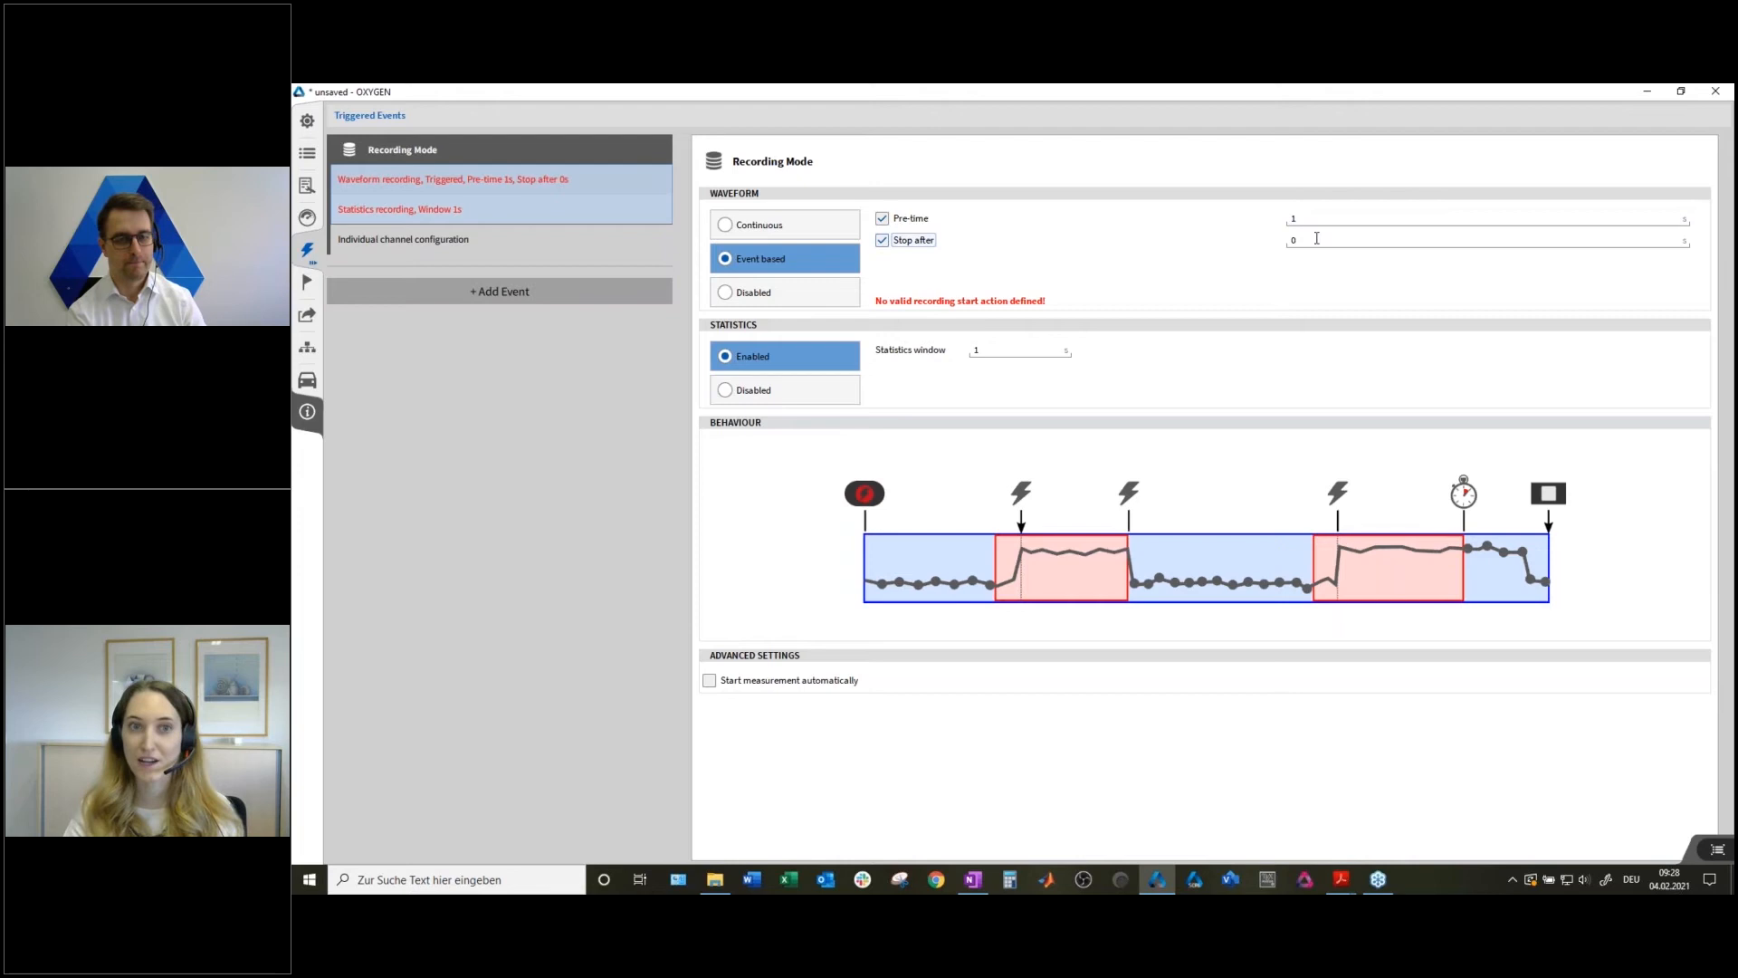
click(1317, 238)
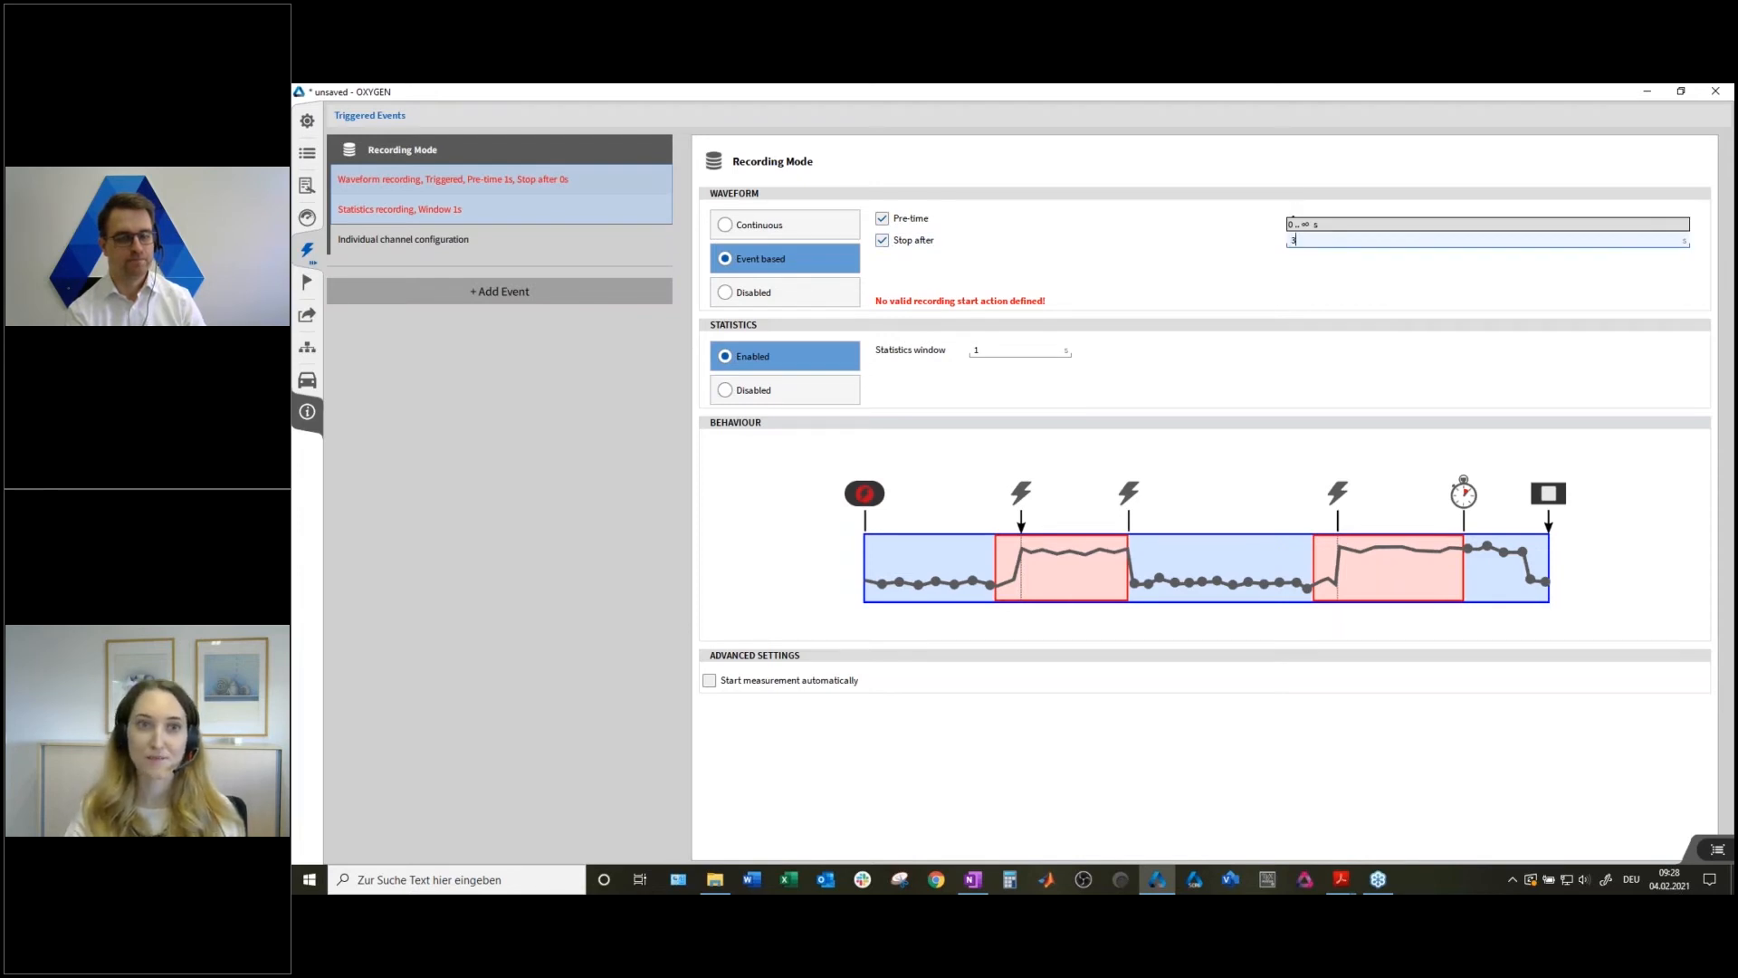
click(1227, 396)
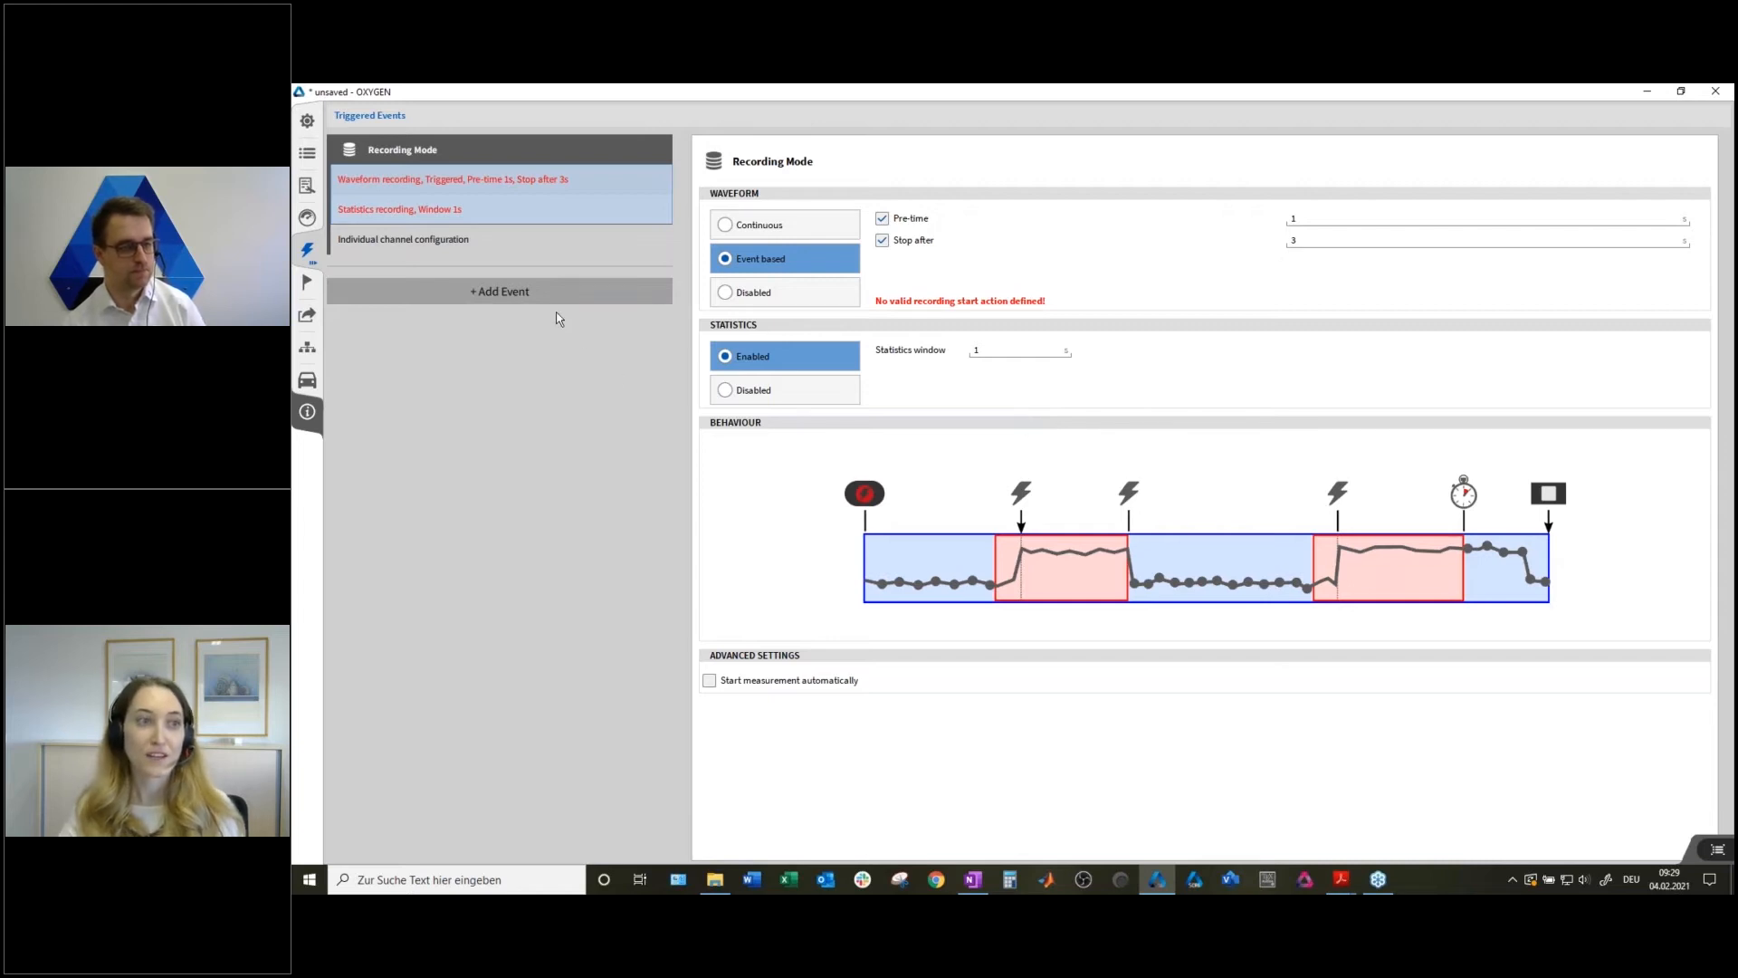
Add an event that starts recording when Tuning fork 1 meets a Level HIGH condition with threshold 0.2, and collapse the triggered events setup.
click(514, 293)
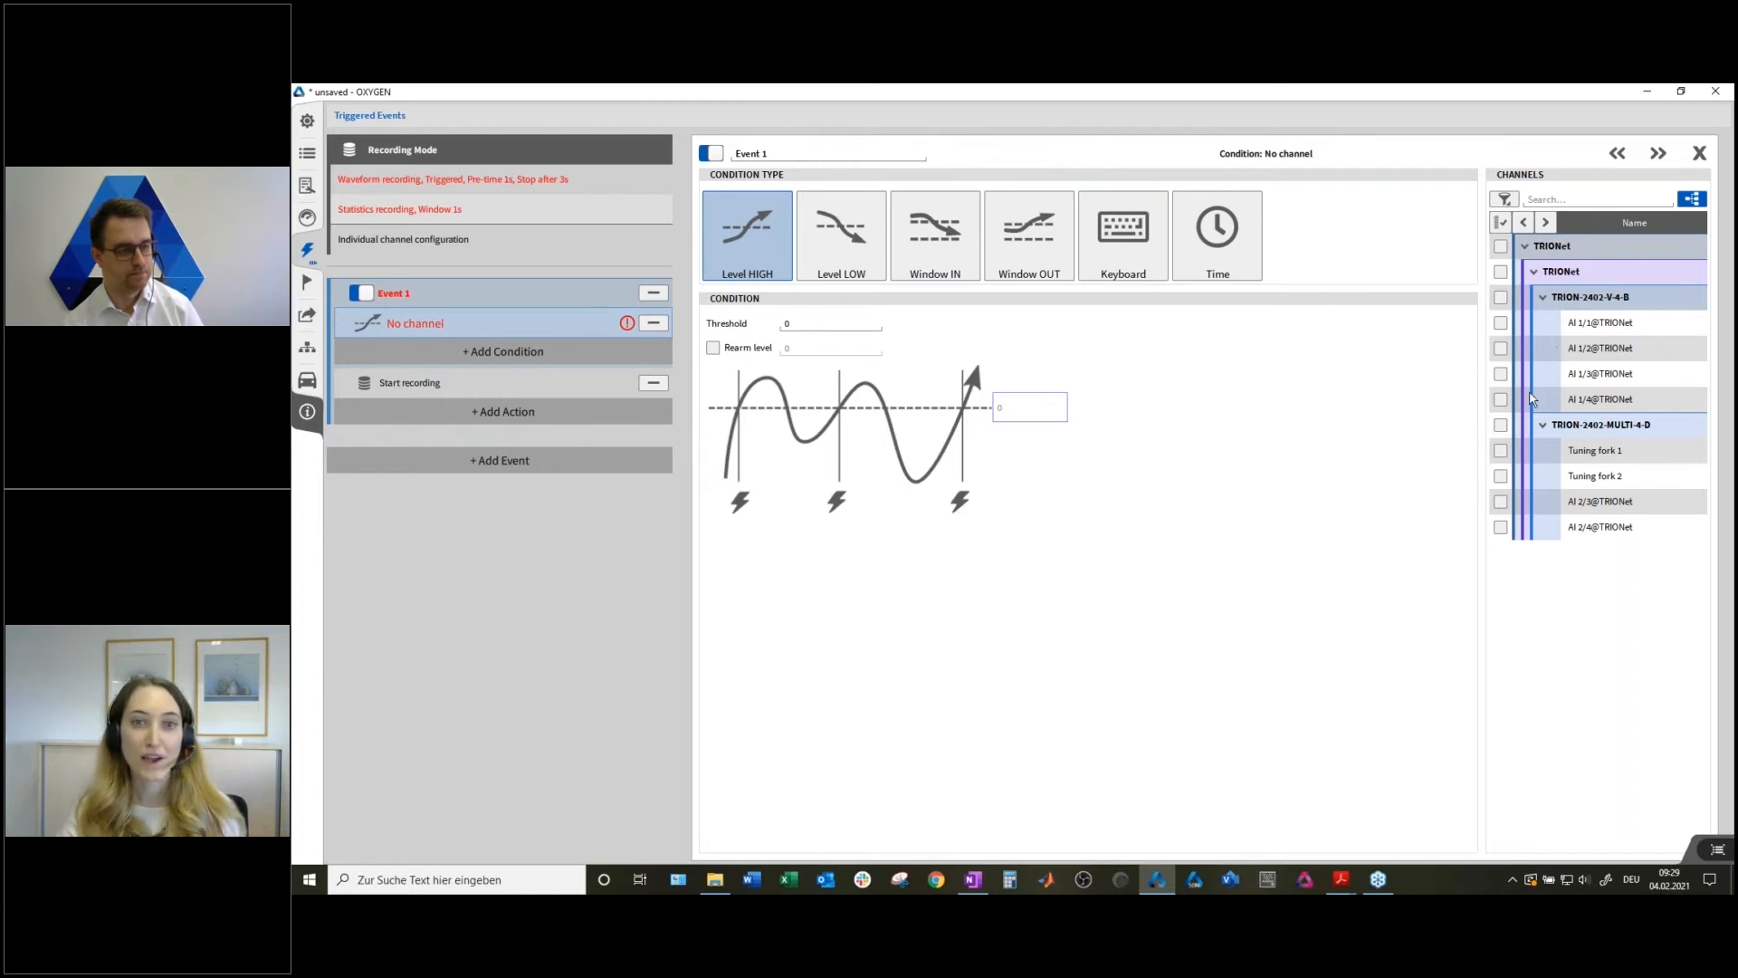
click(1501, 450)
click(826, 323)
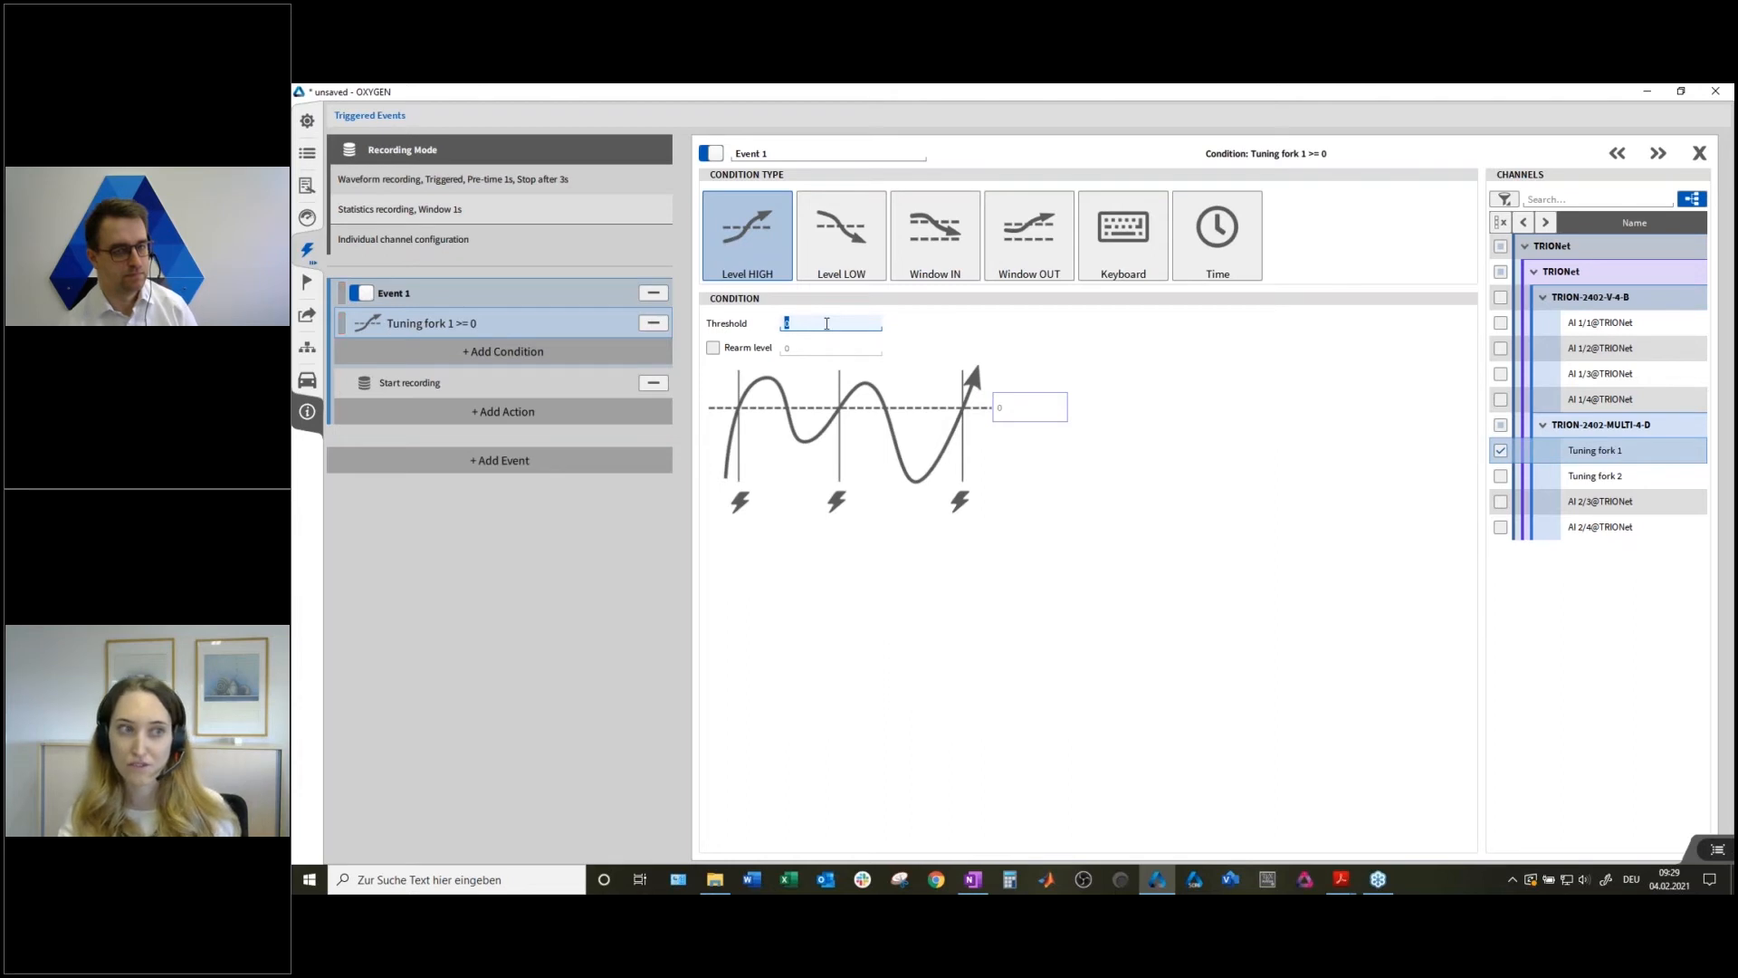
text(0.2)
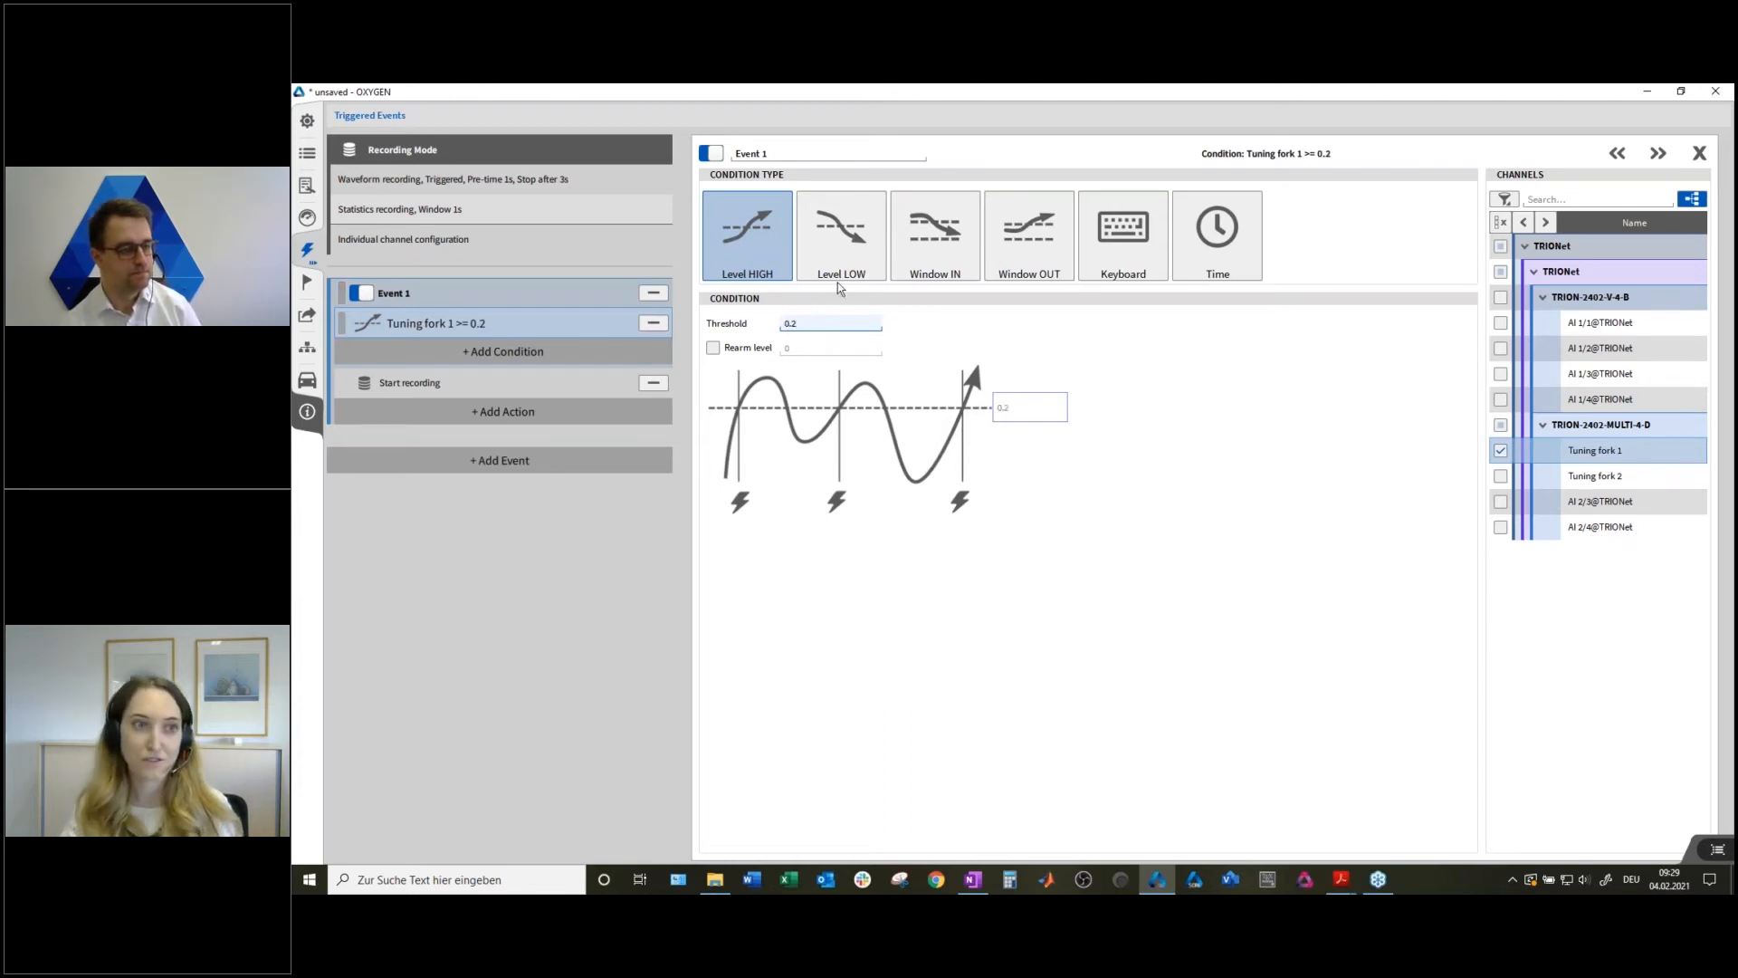
click(464, 384)
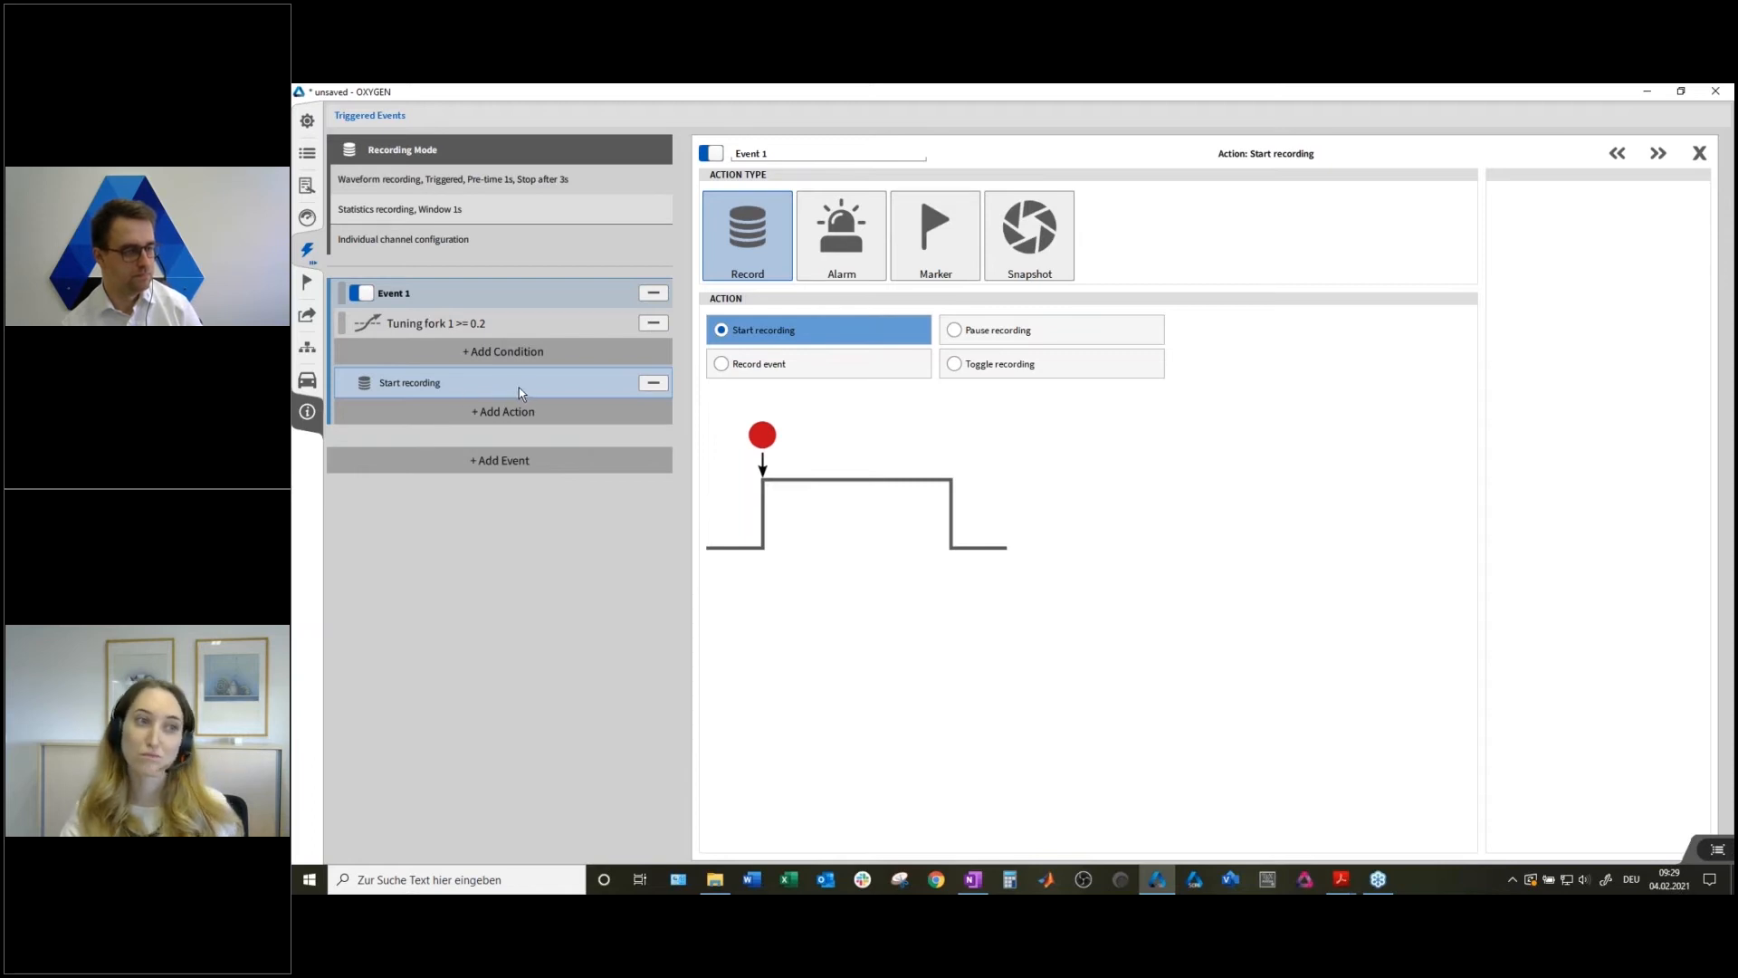
click(490, 333)
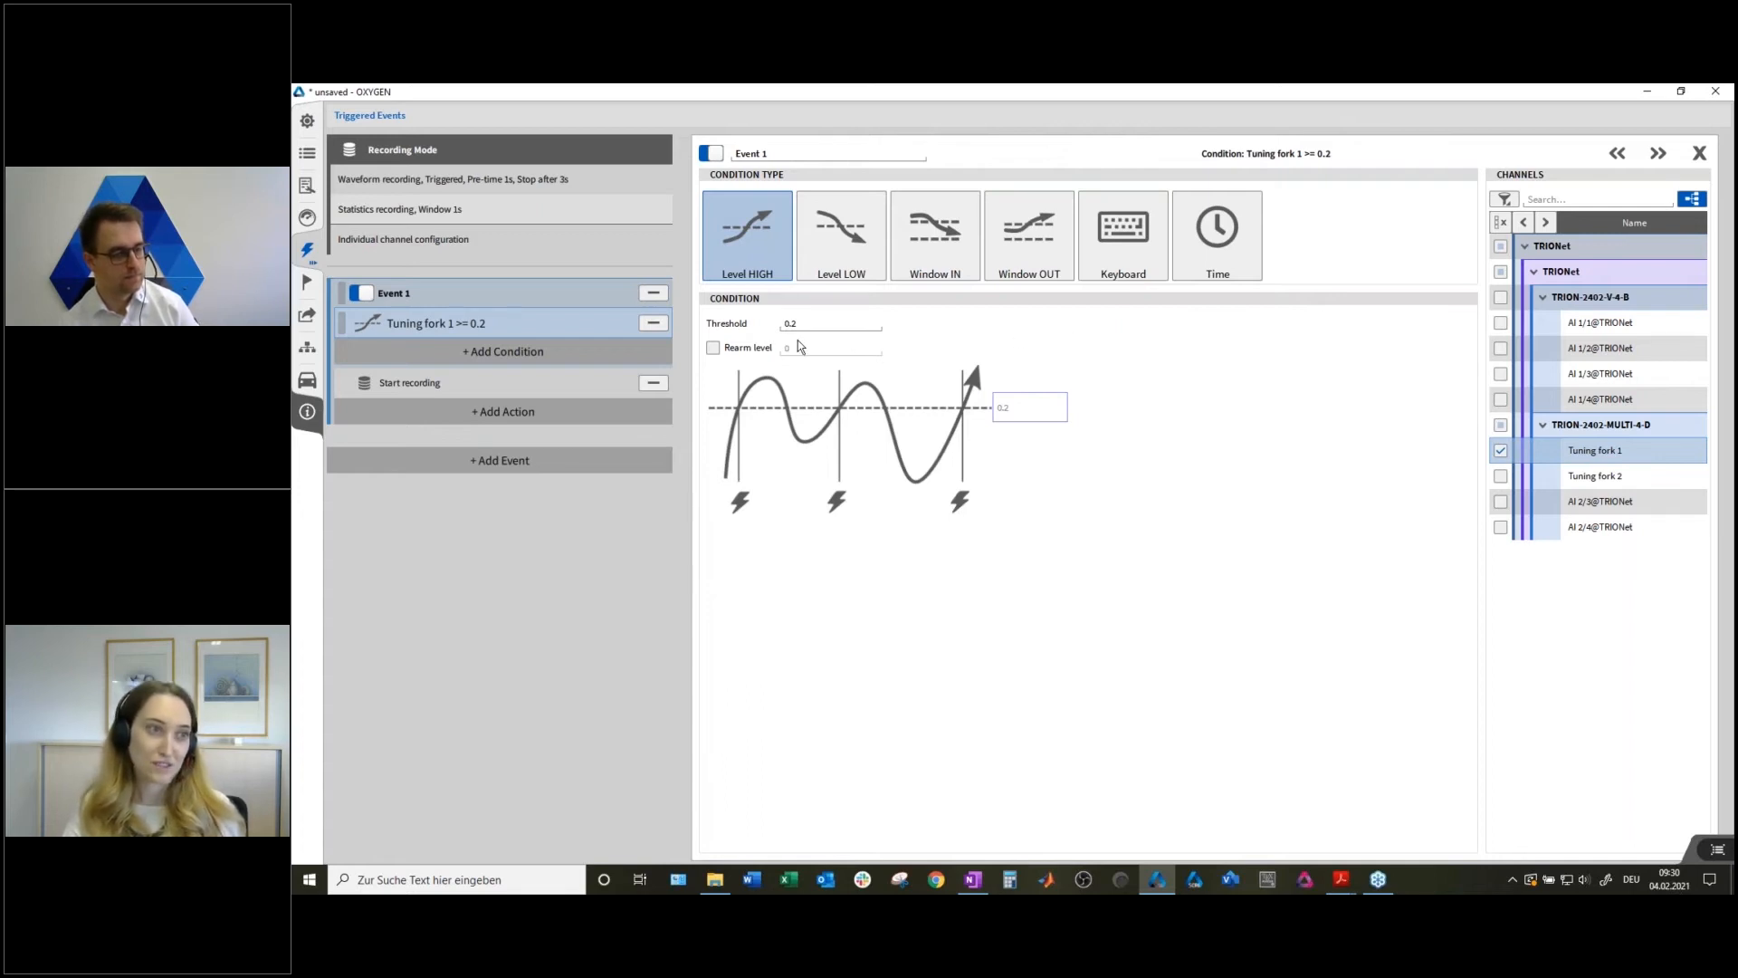
click(307, 253)
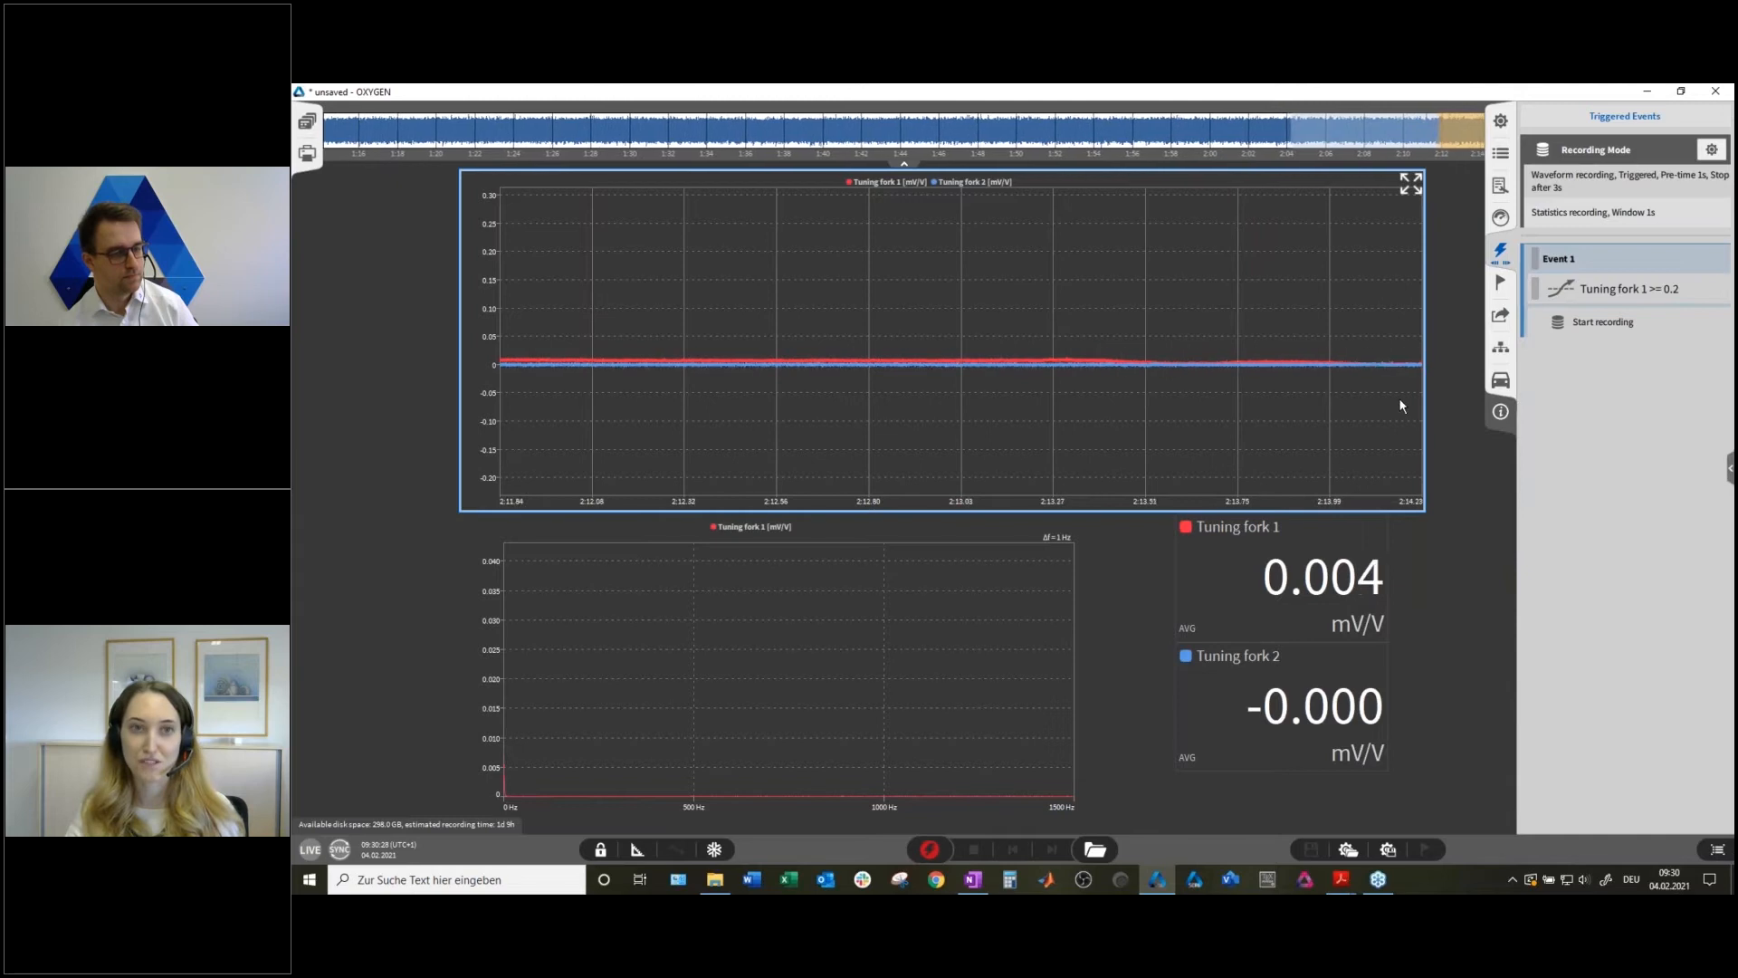
Run an event-triggered recording of the tuning fork channels and stop it after several triggers.
click(931, 849)
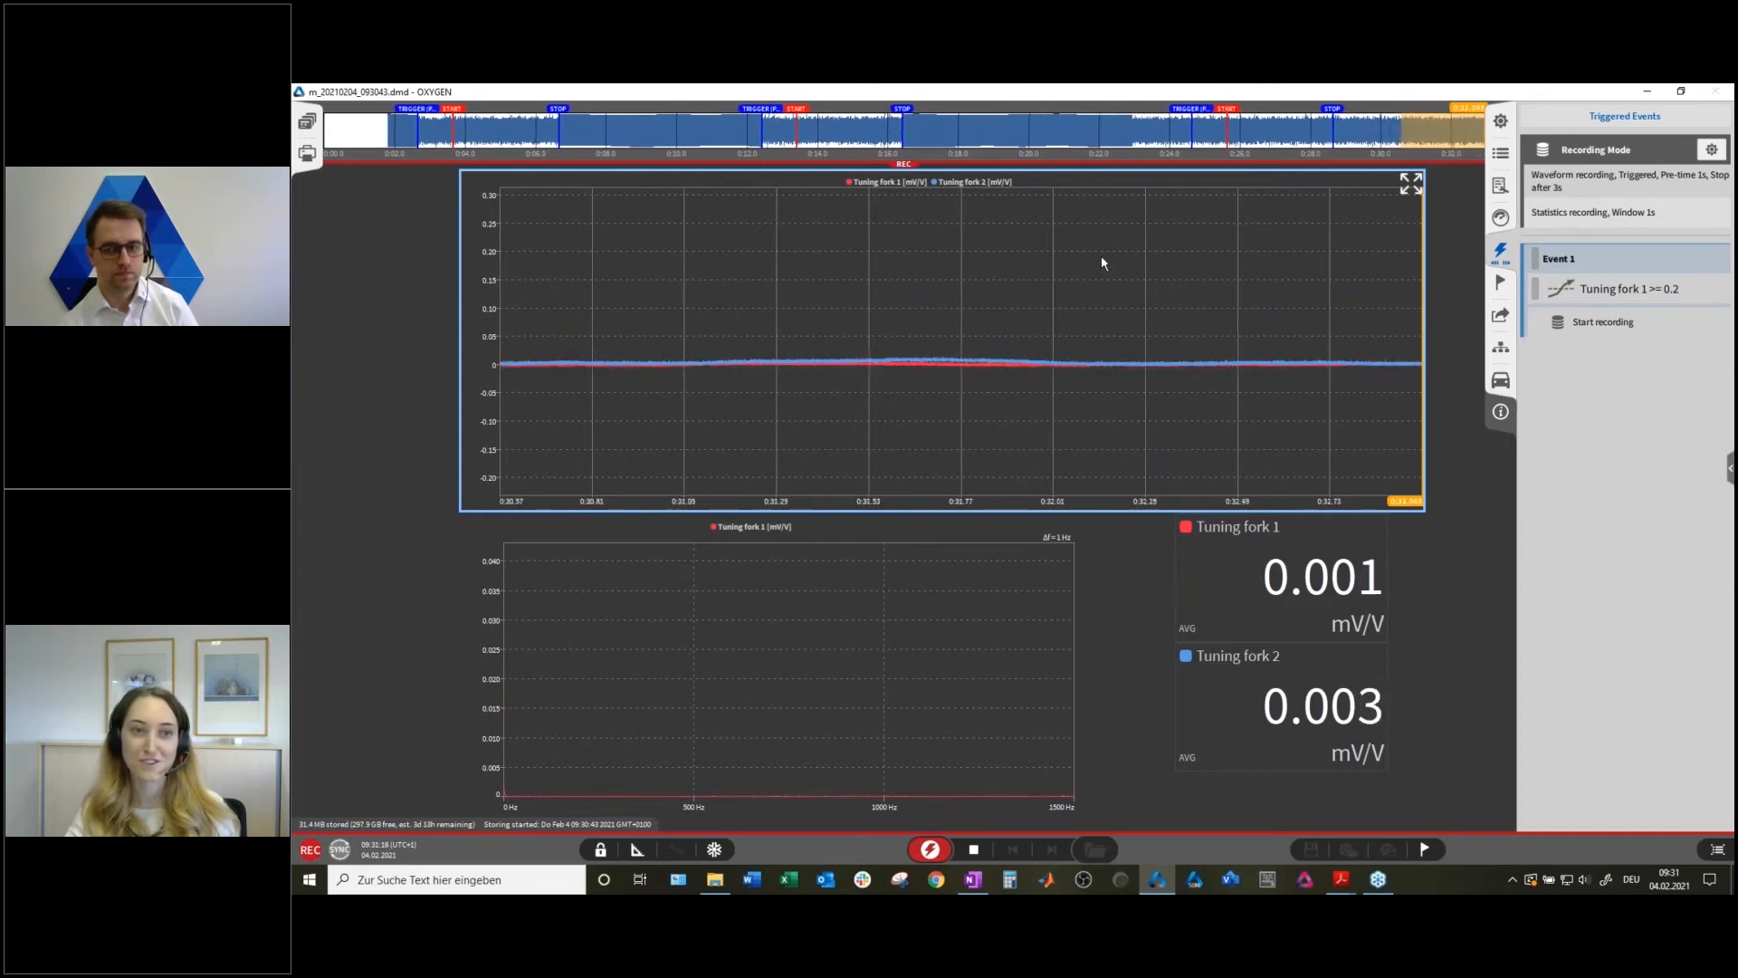
click(972, 849)
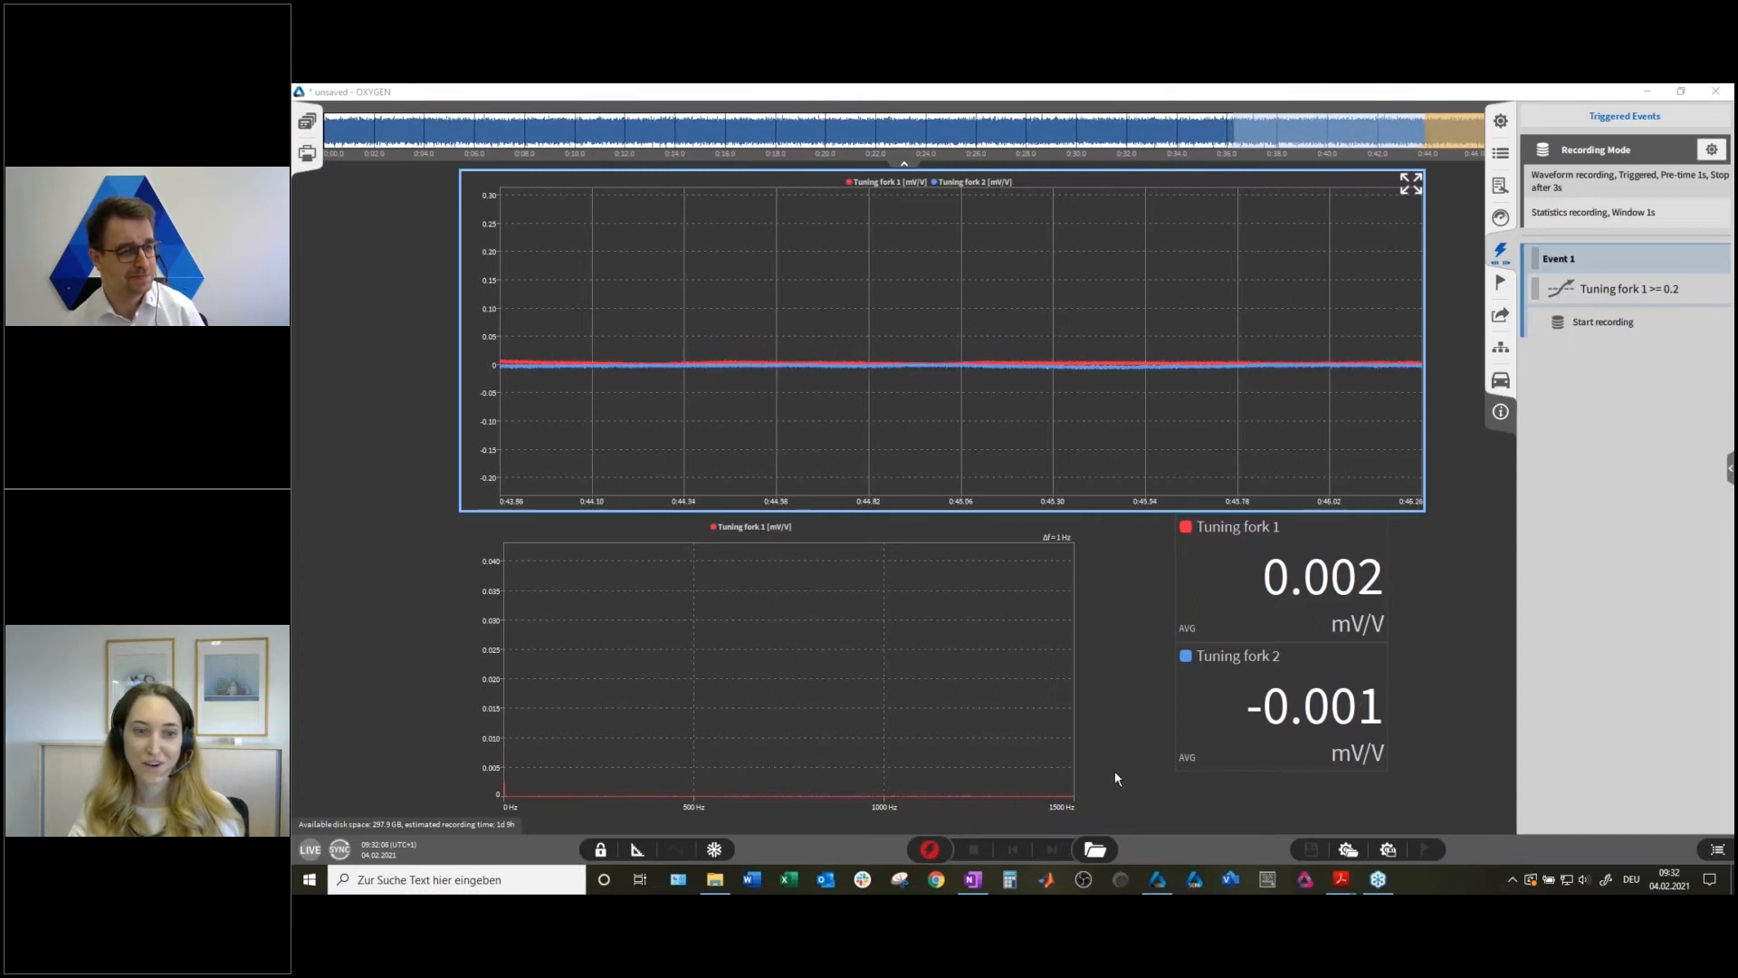
Open the data file m_20210204_093043.dmd, discarding the unsaved setup changes, and zoom the recorder in on the first triggered event.
click(1102, 849)
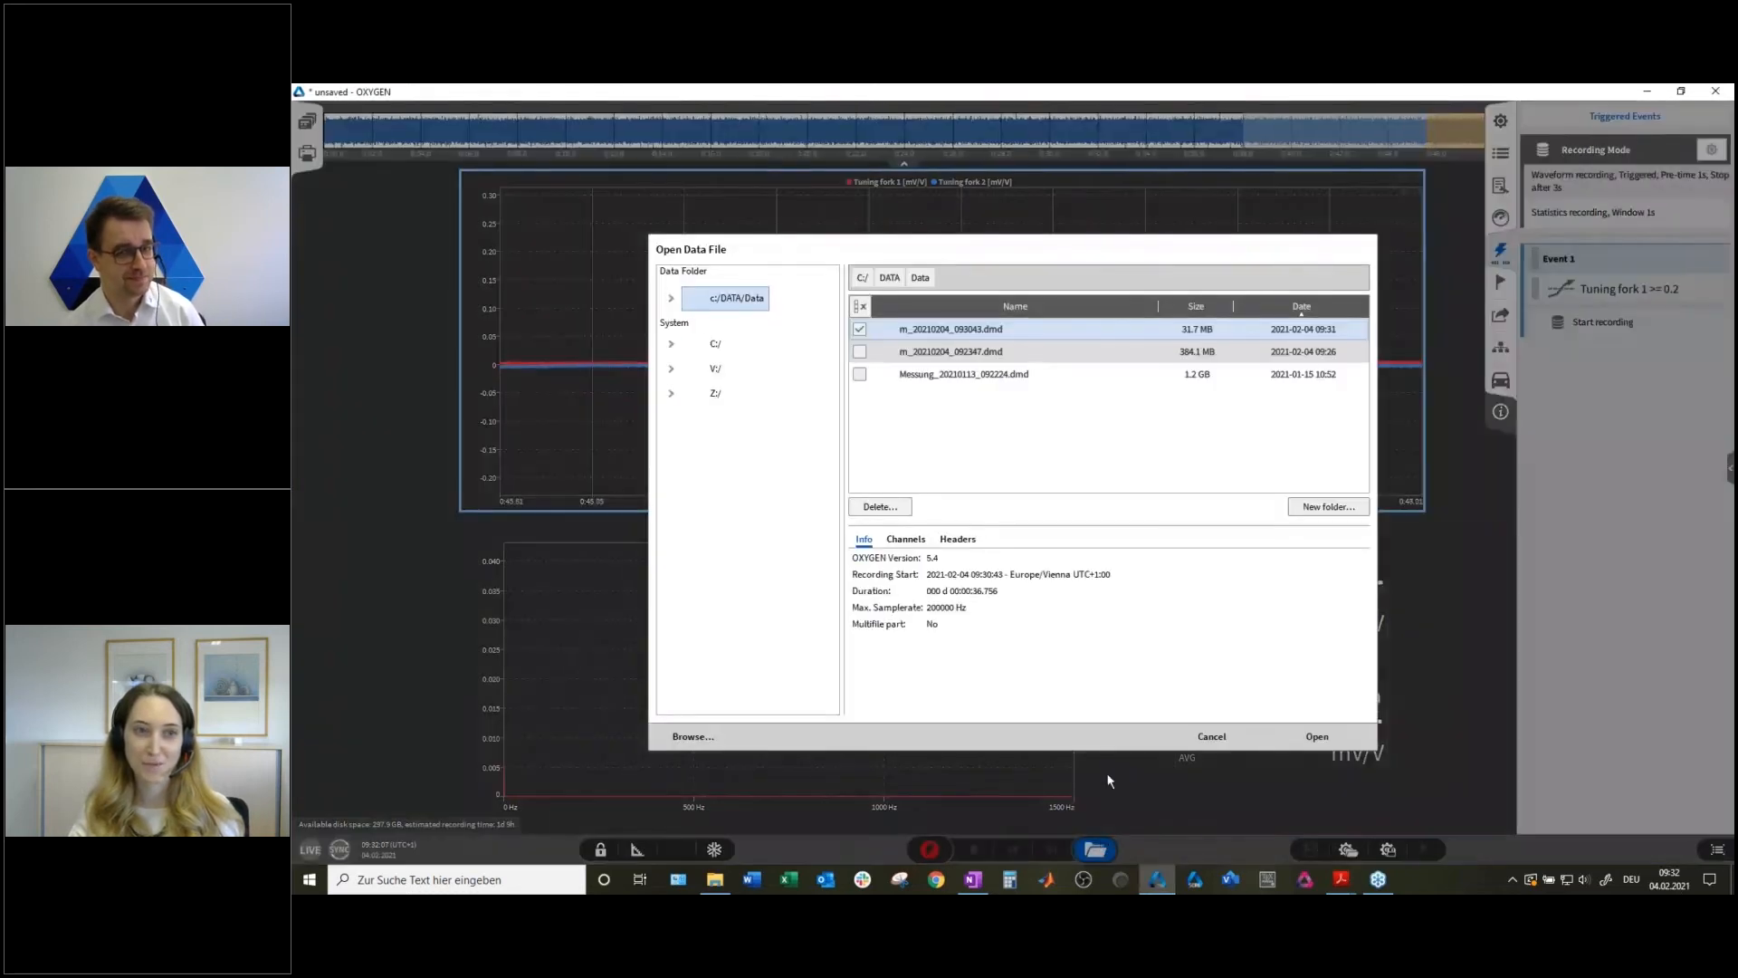
click(1317, 736)
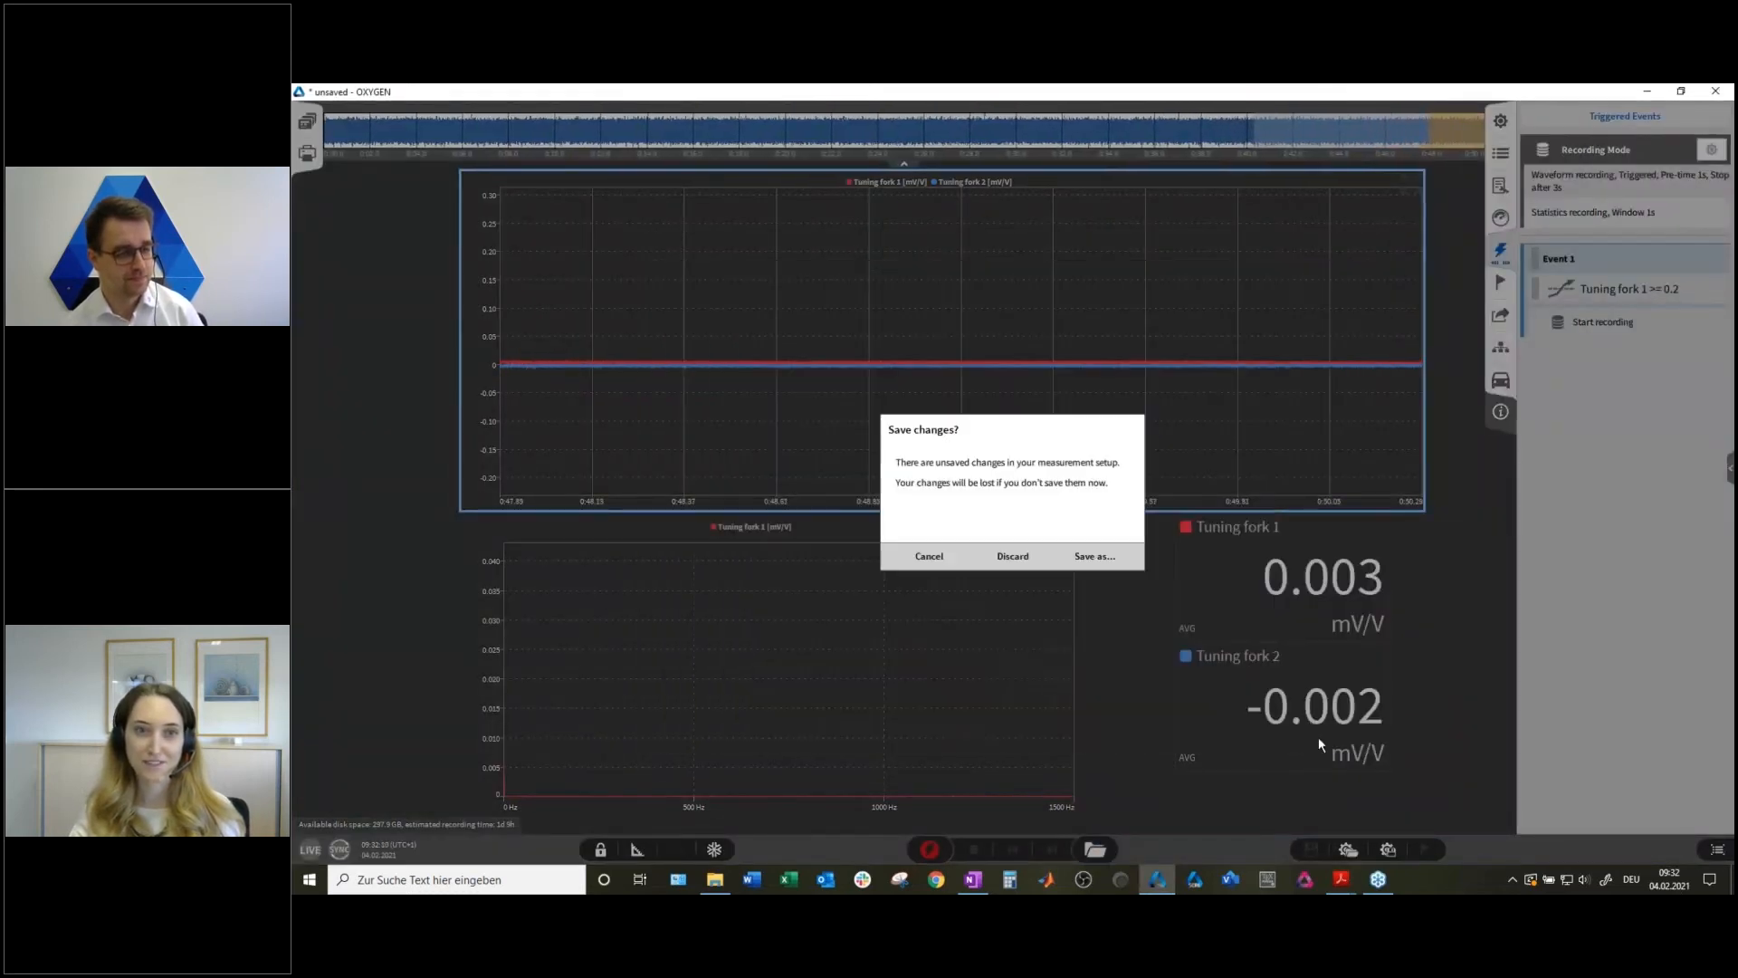
click(1018, 557)
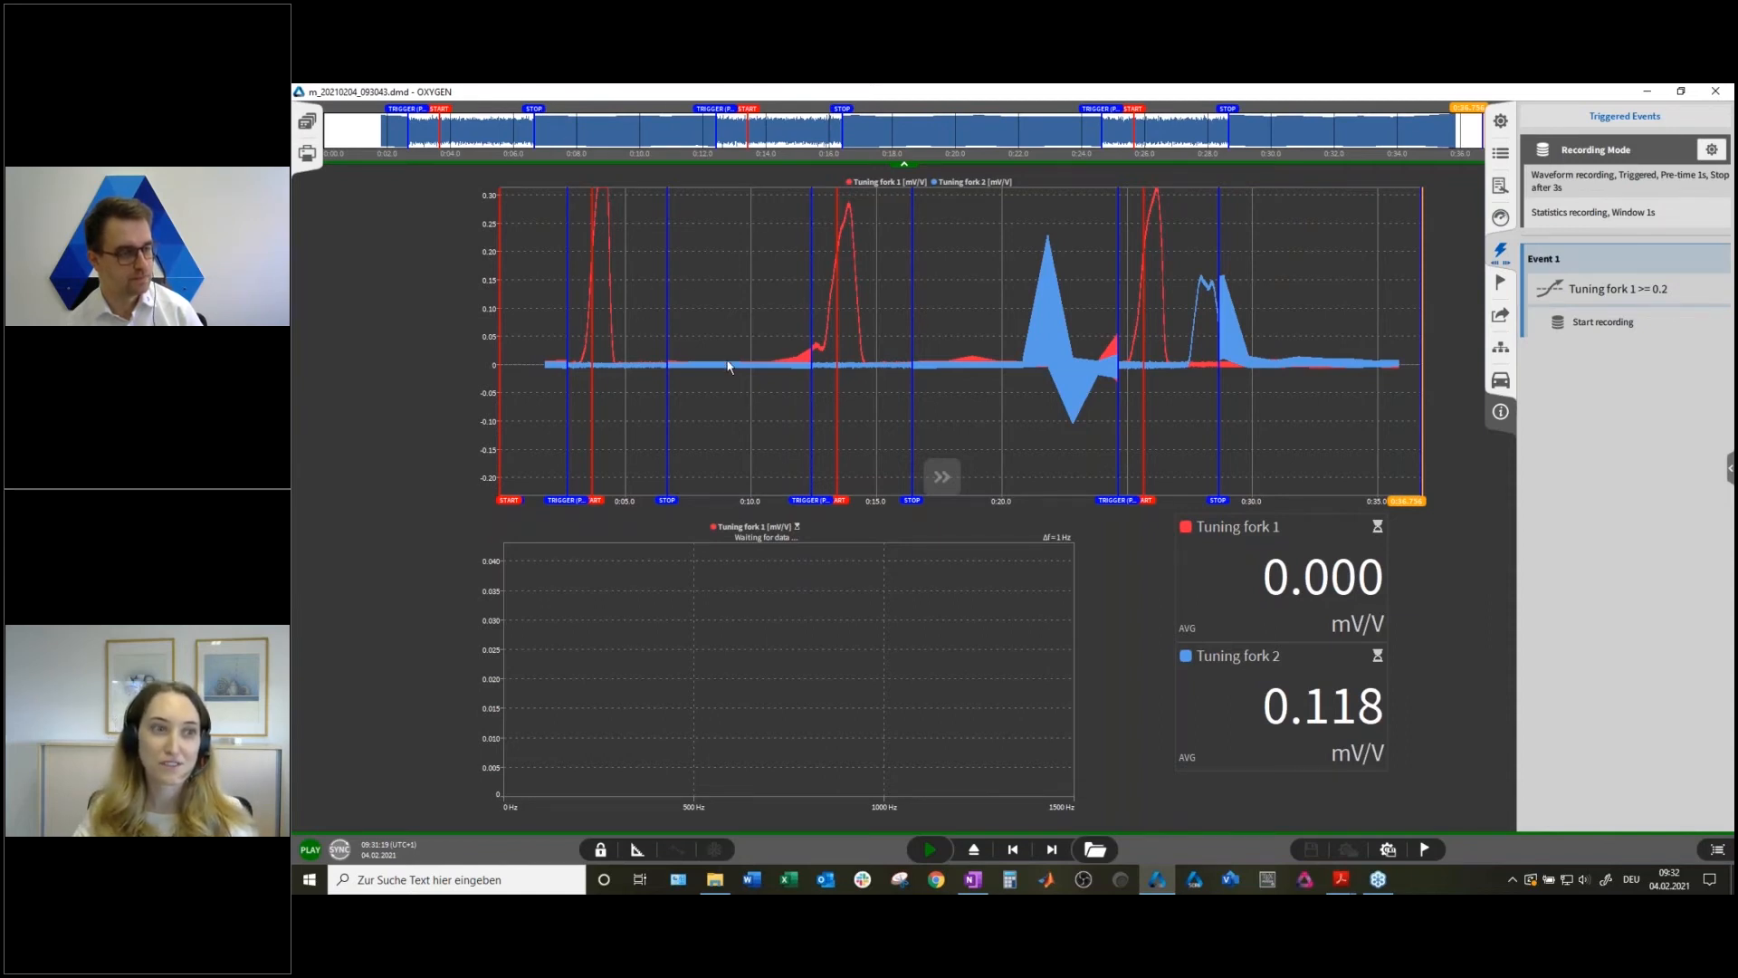
scroll(730, 365, up, 3)
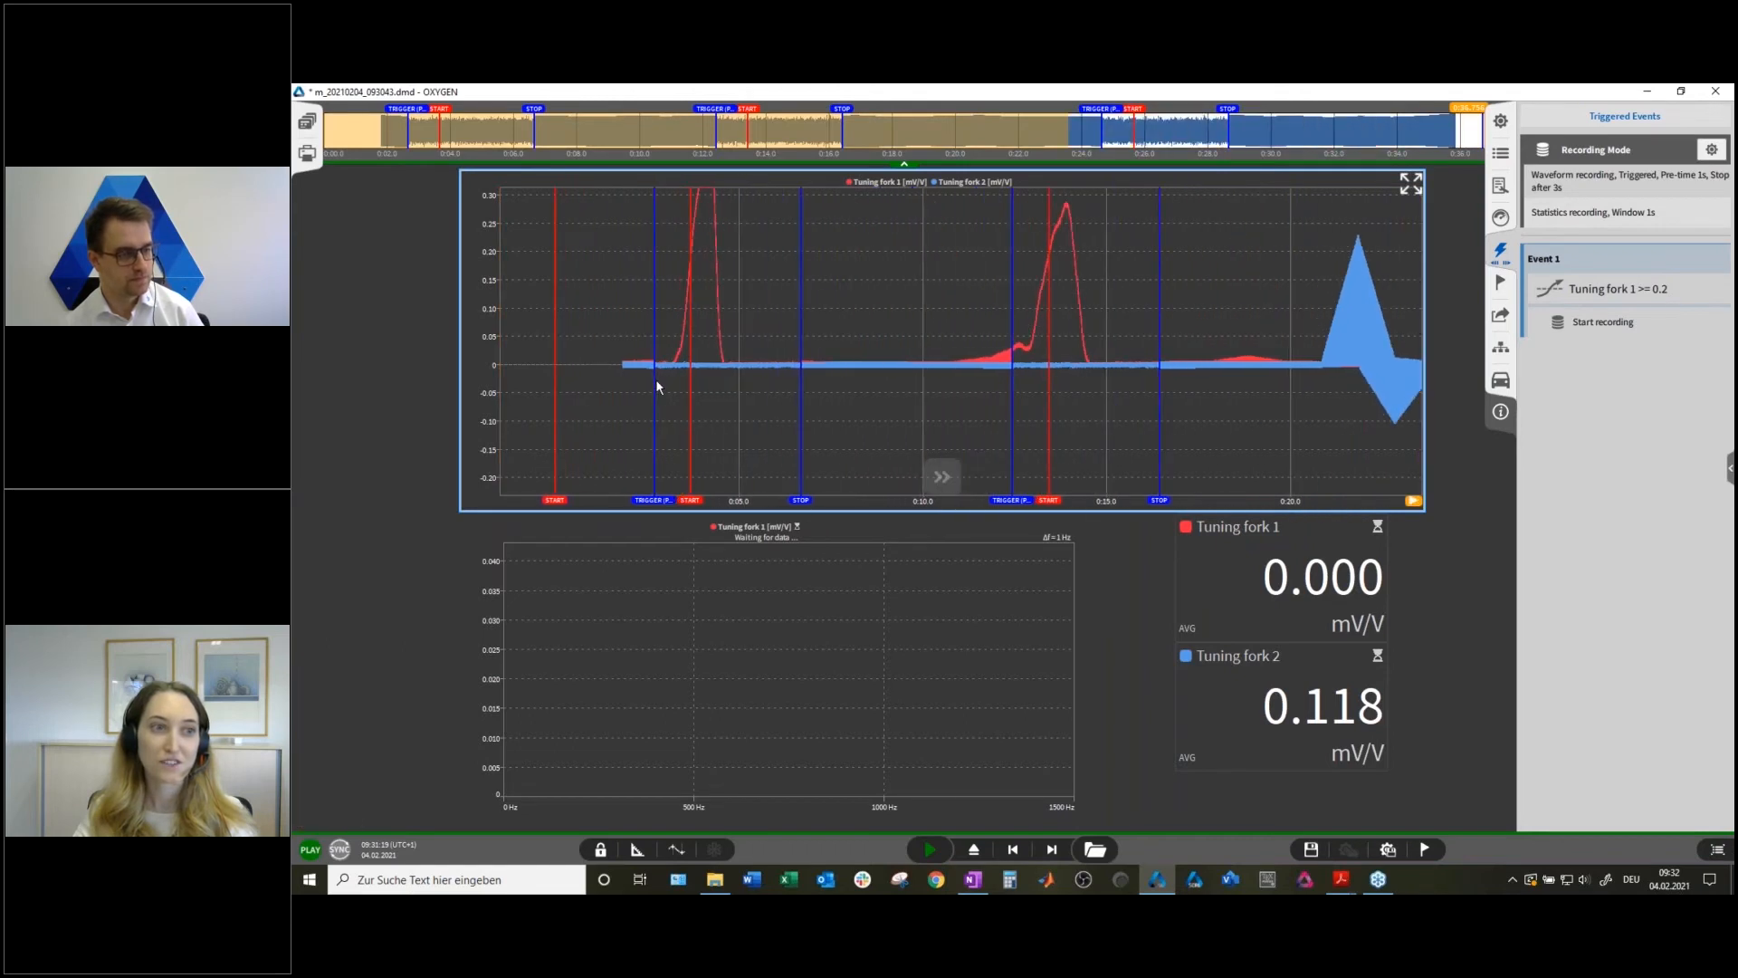
scroll(657, 386, up, 4)
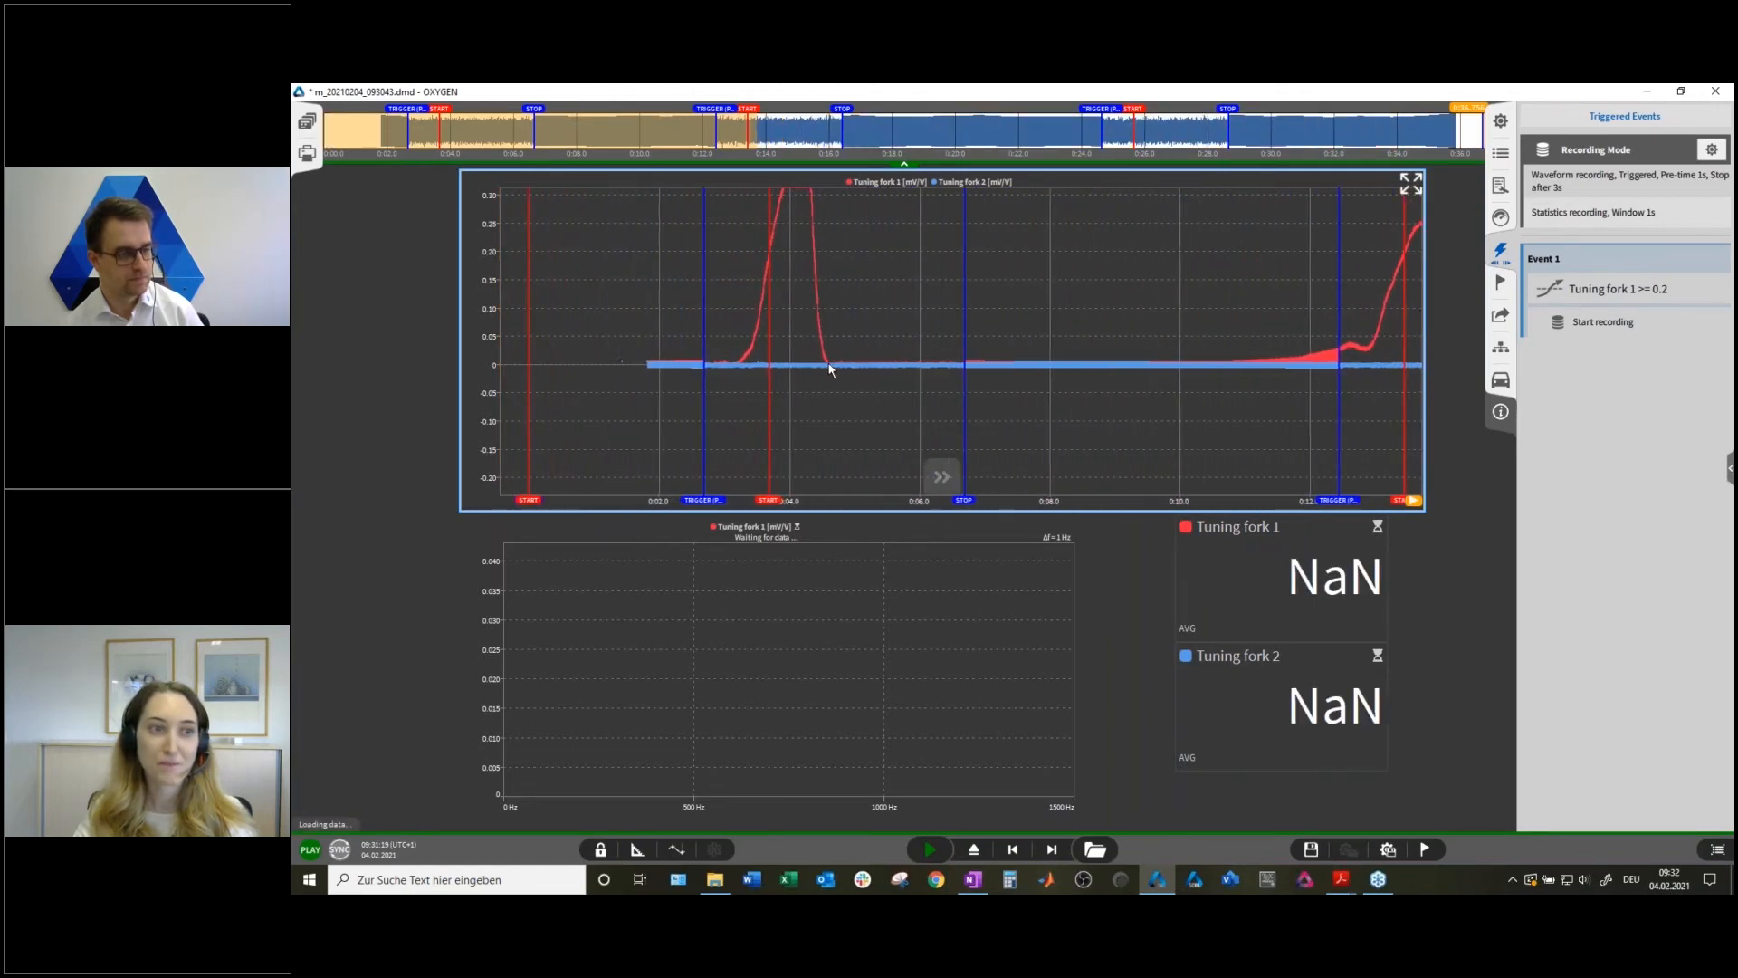
scroll(756, 396, up, 1)
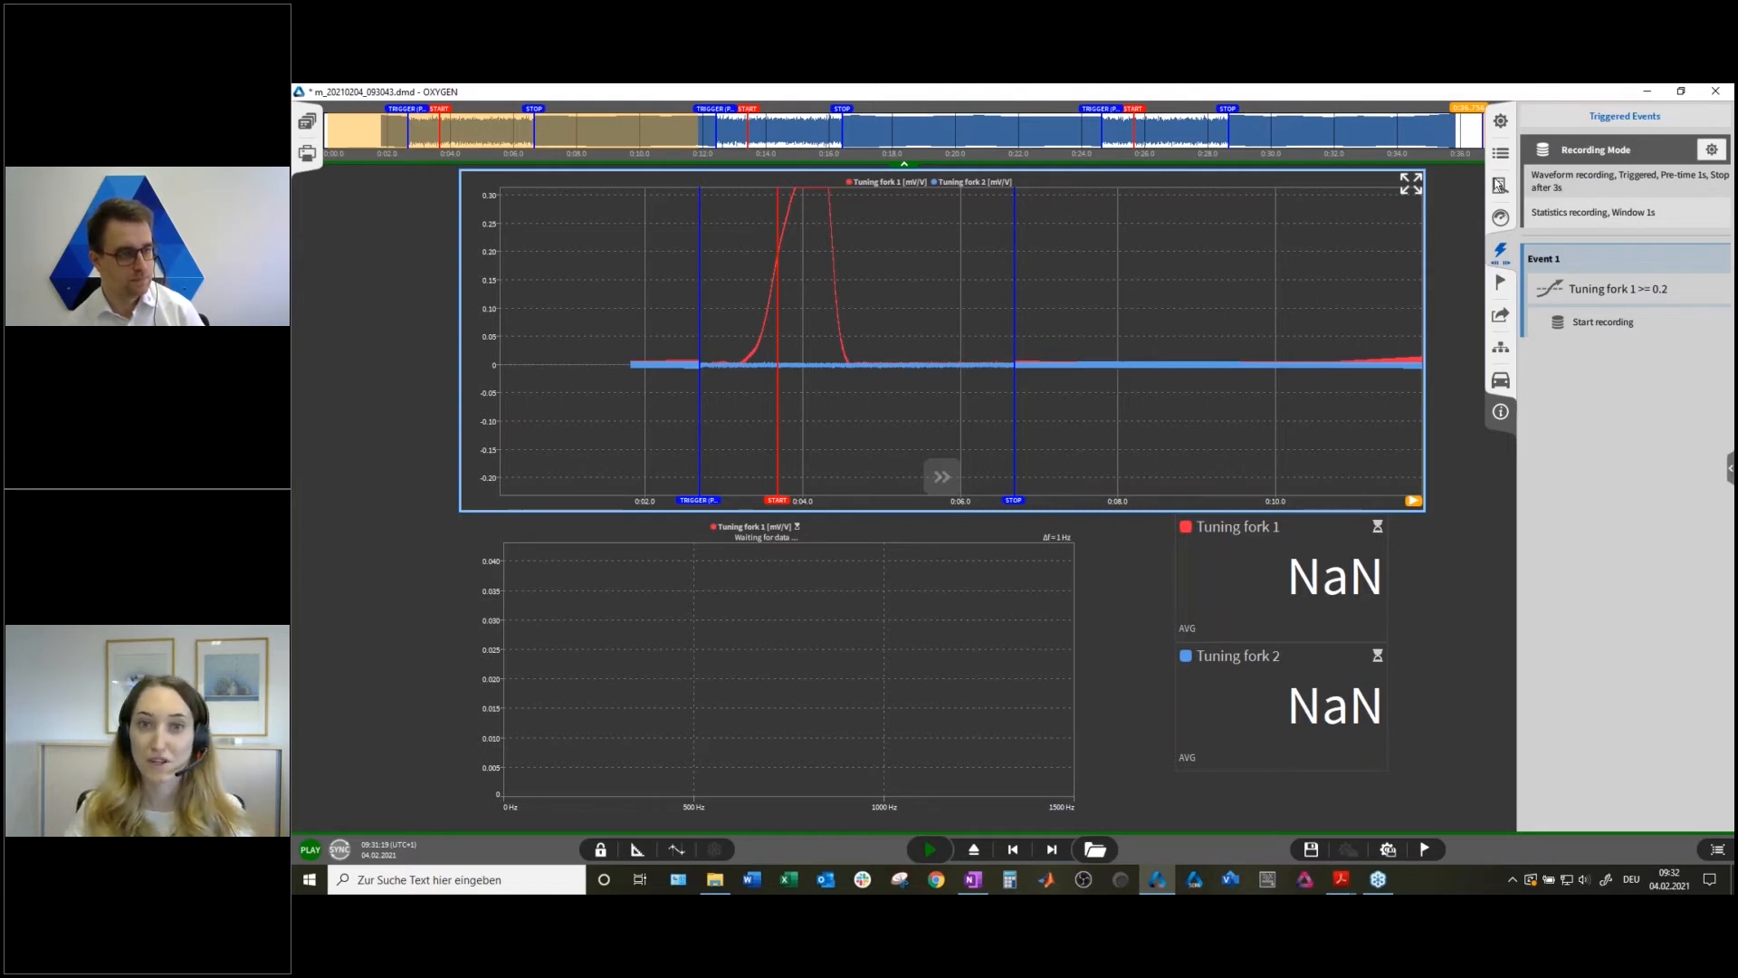
Hide the recorder's statistics data around the first triggered event, and show it as Average instead.
click(1499, 185)
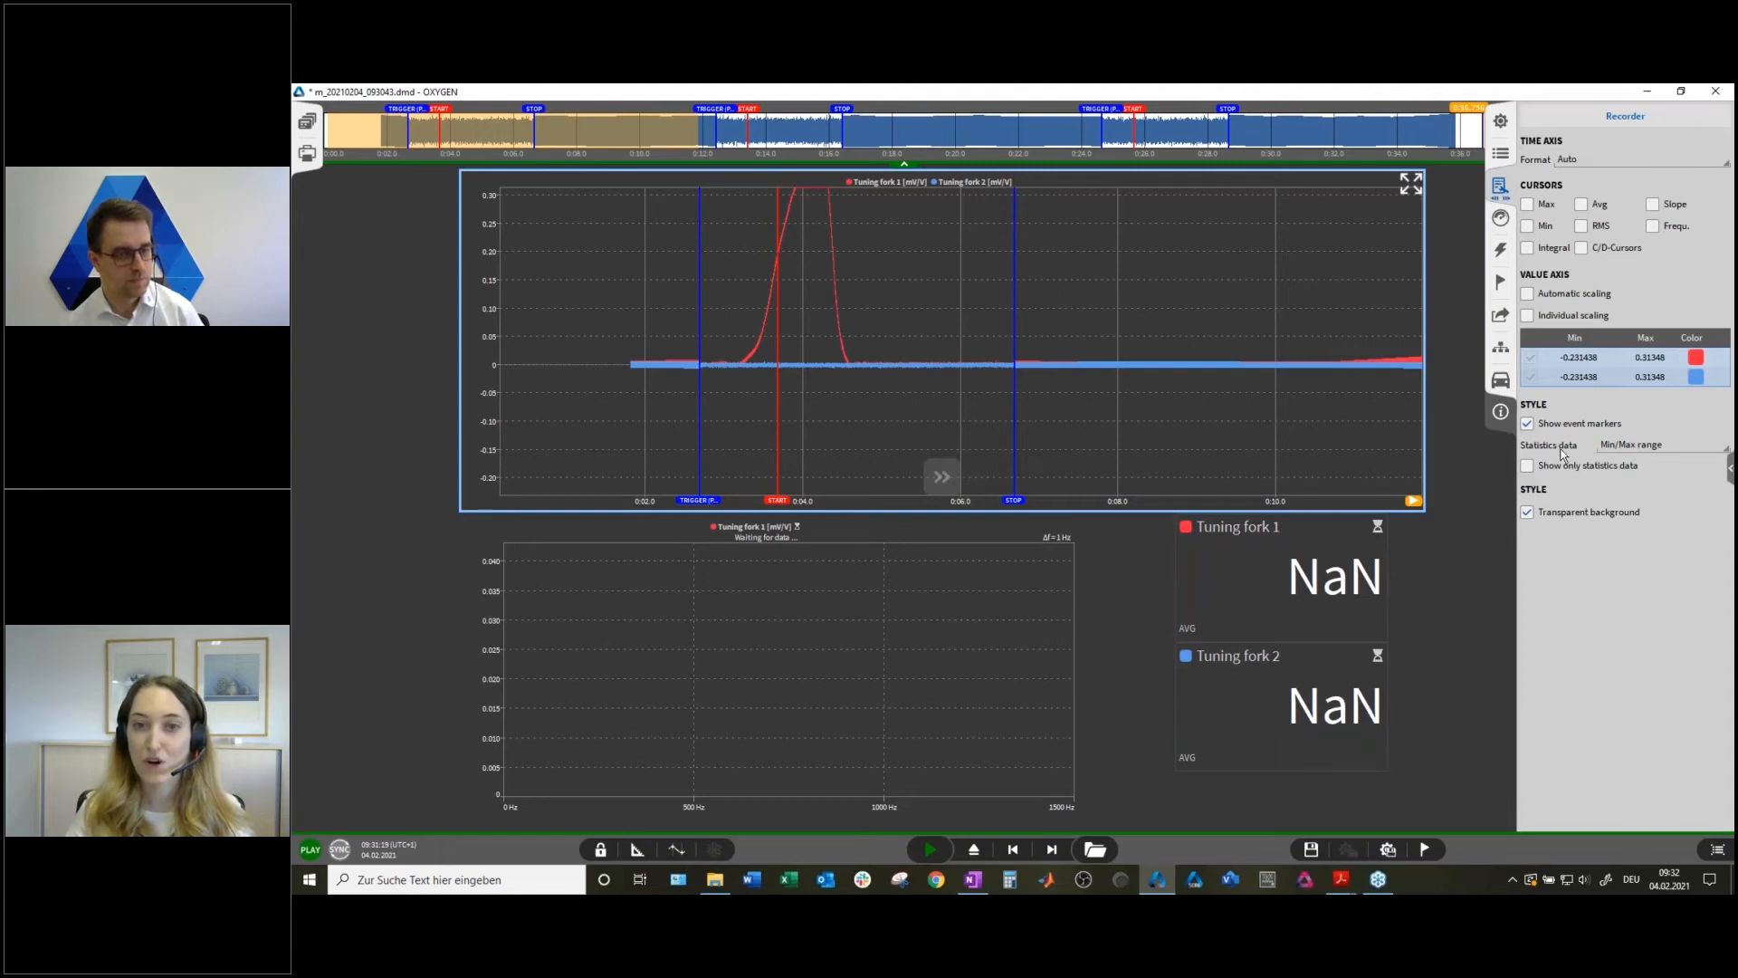
click(1622, 448)
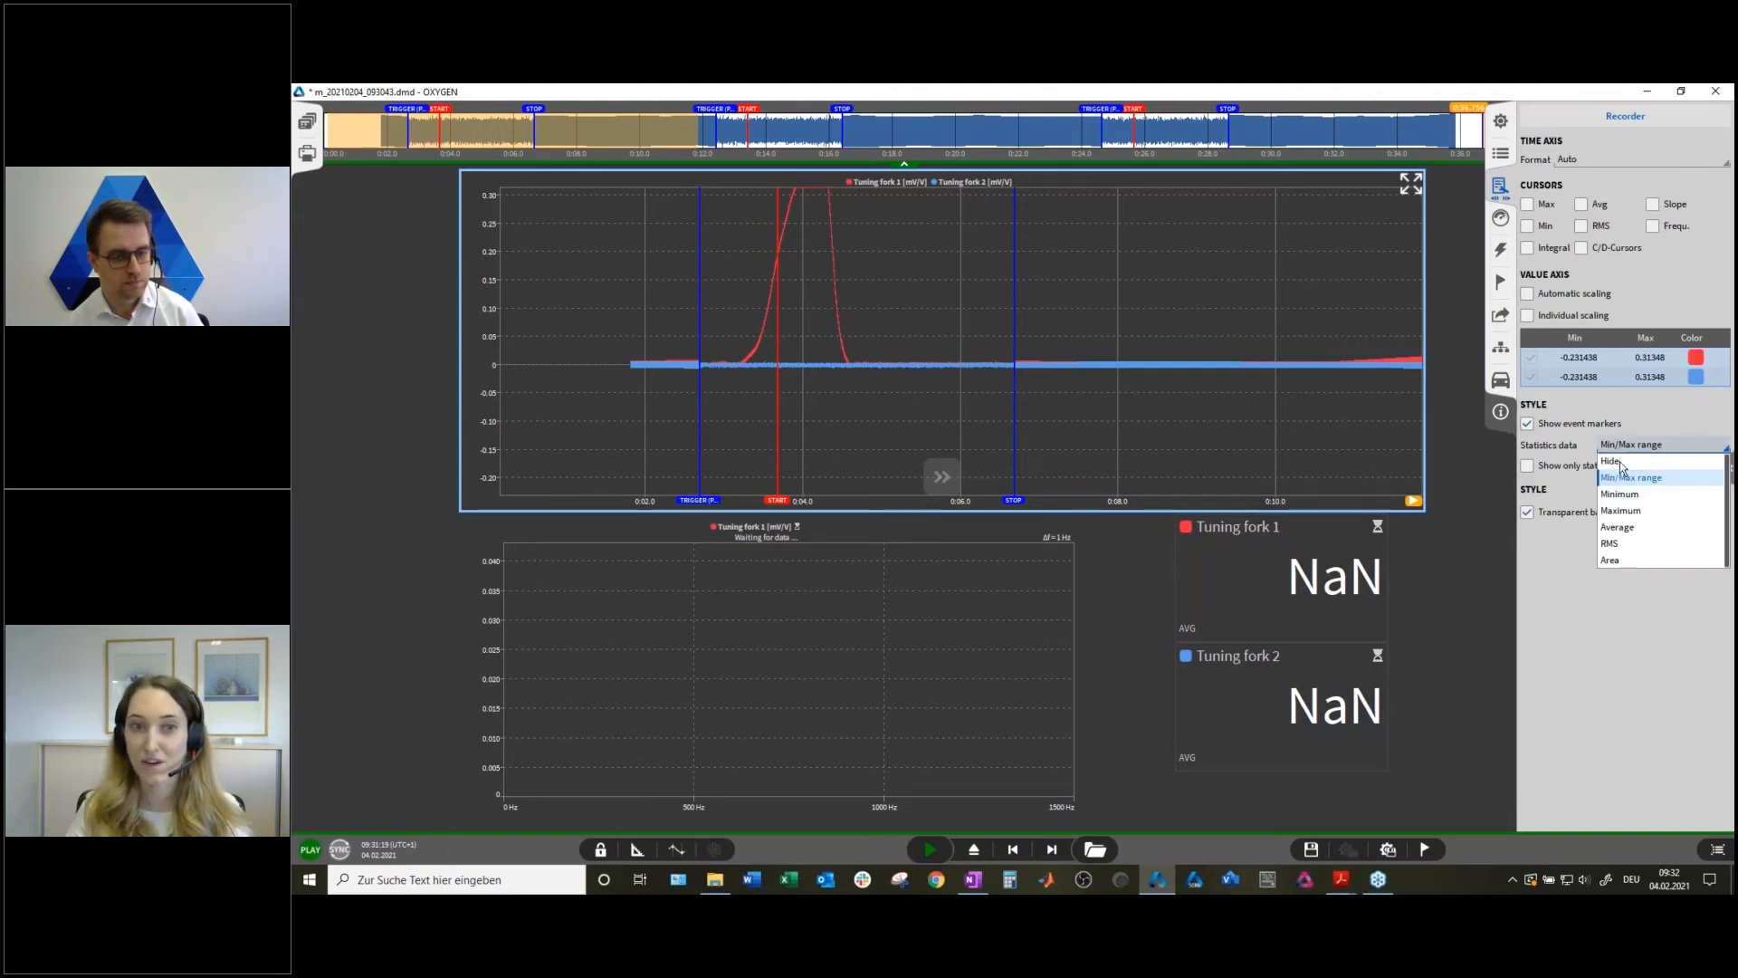
click(1620, 462)
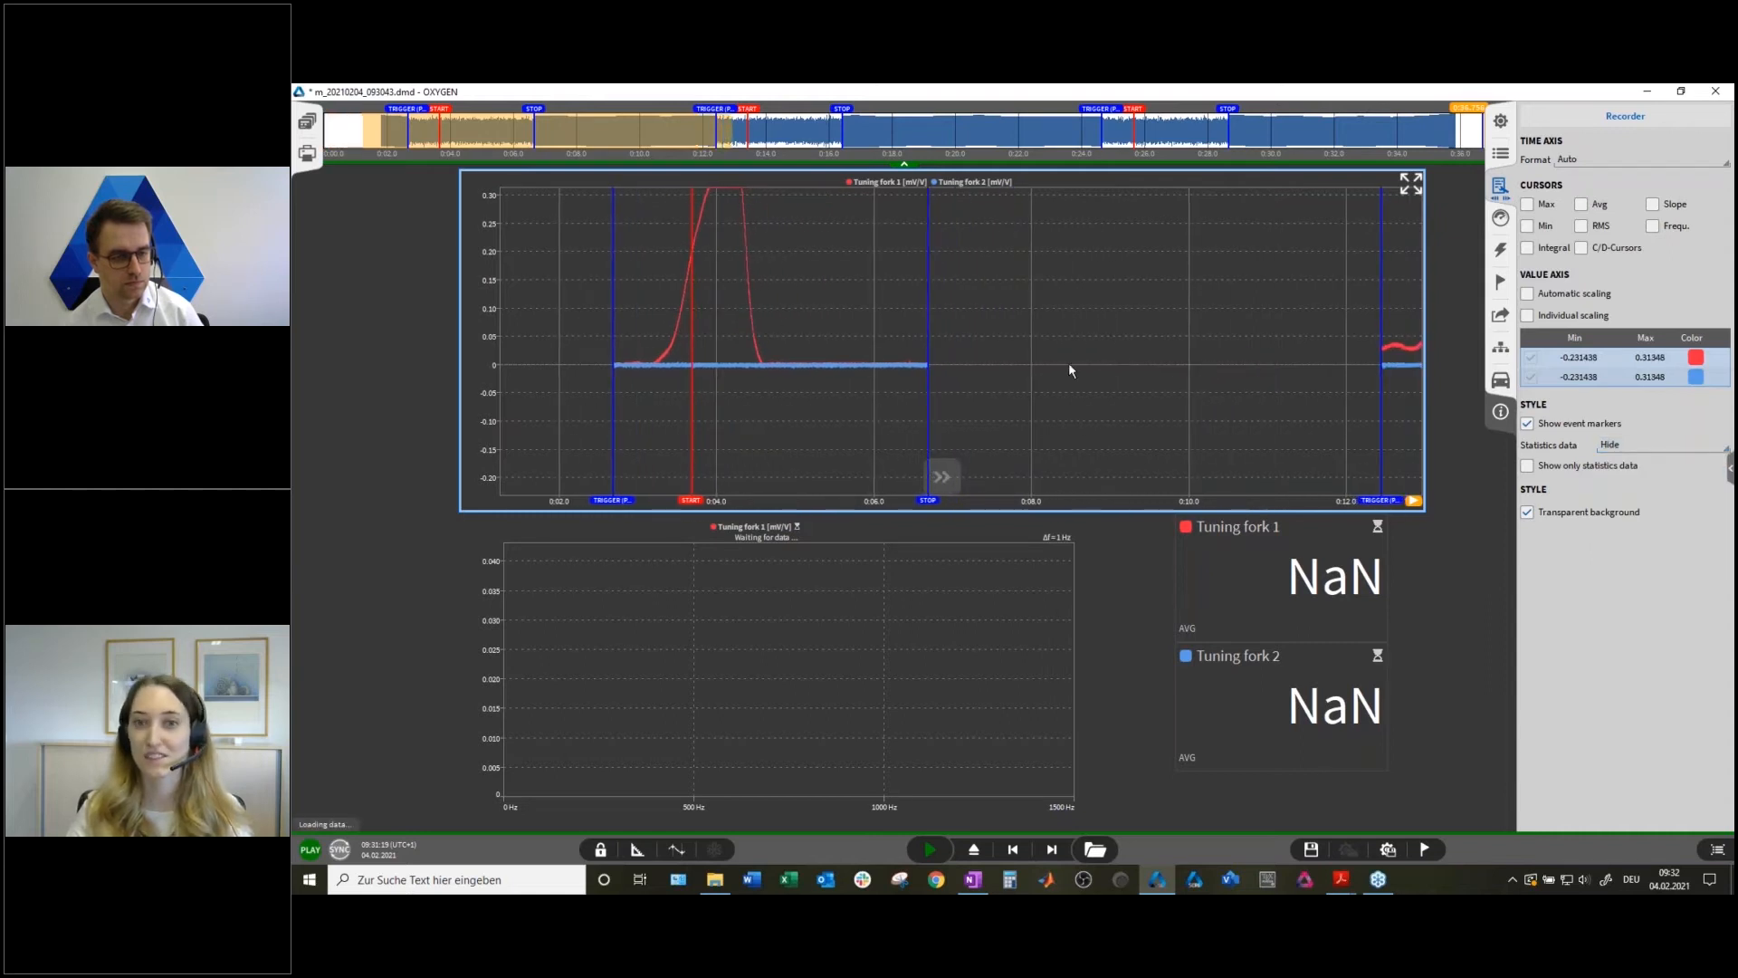
click(1624, 445)
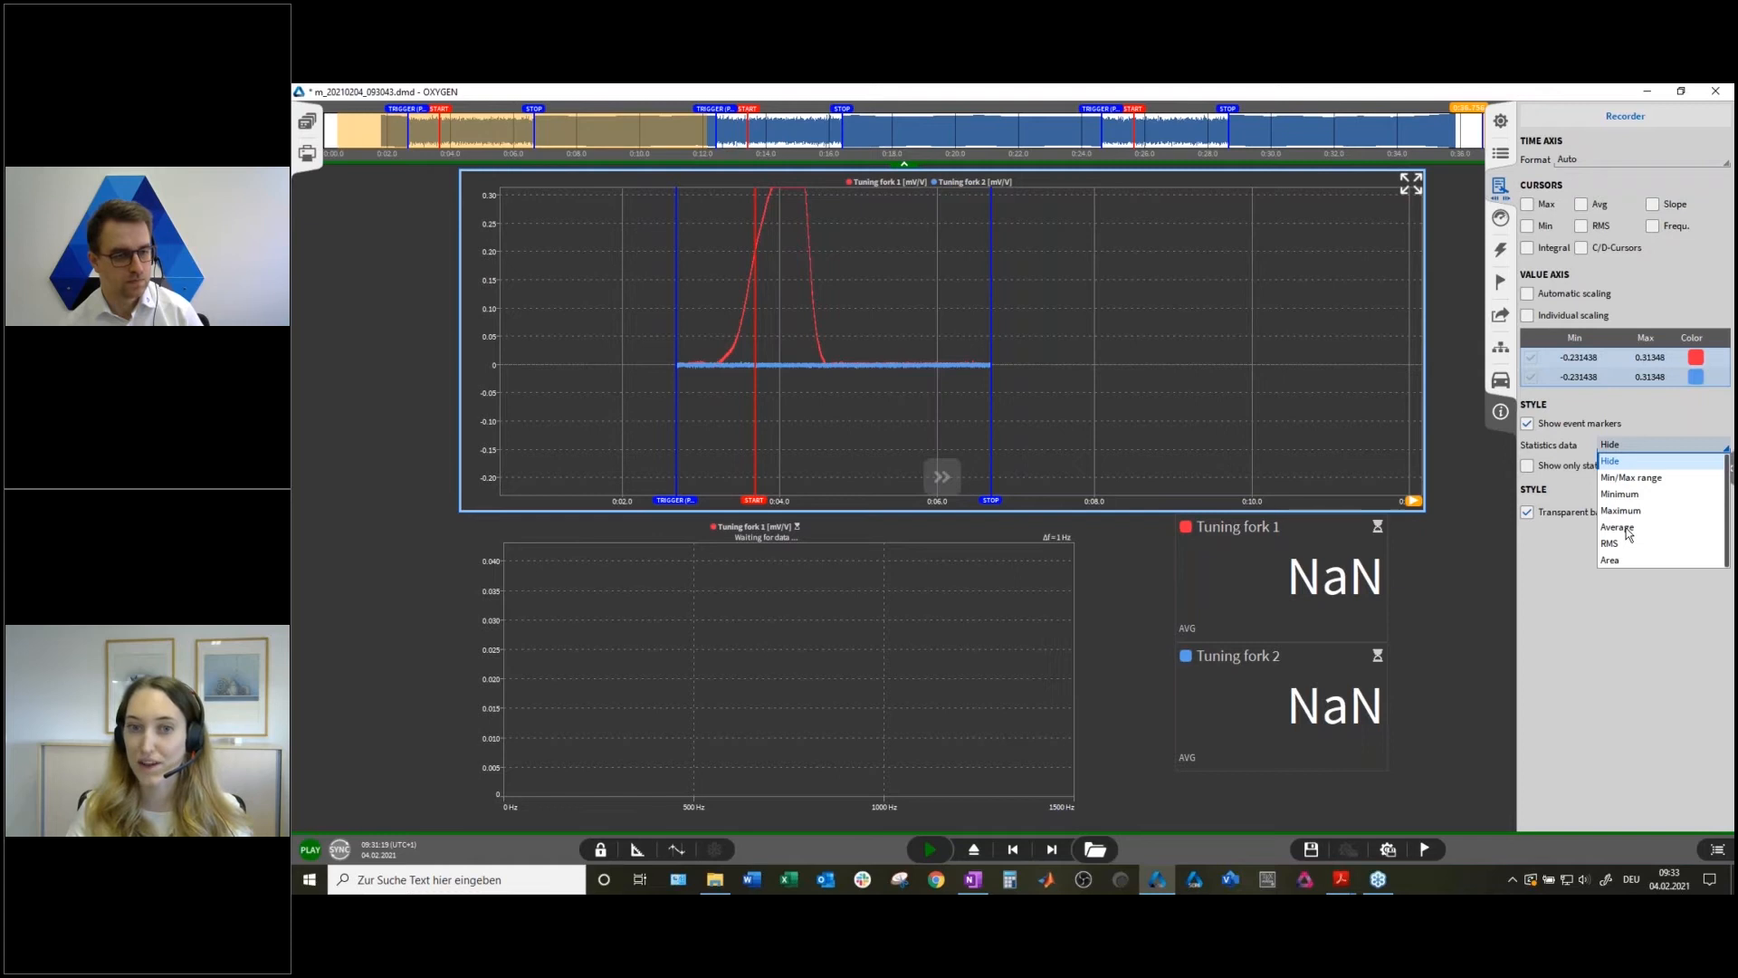
click(1618, 527)
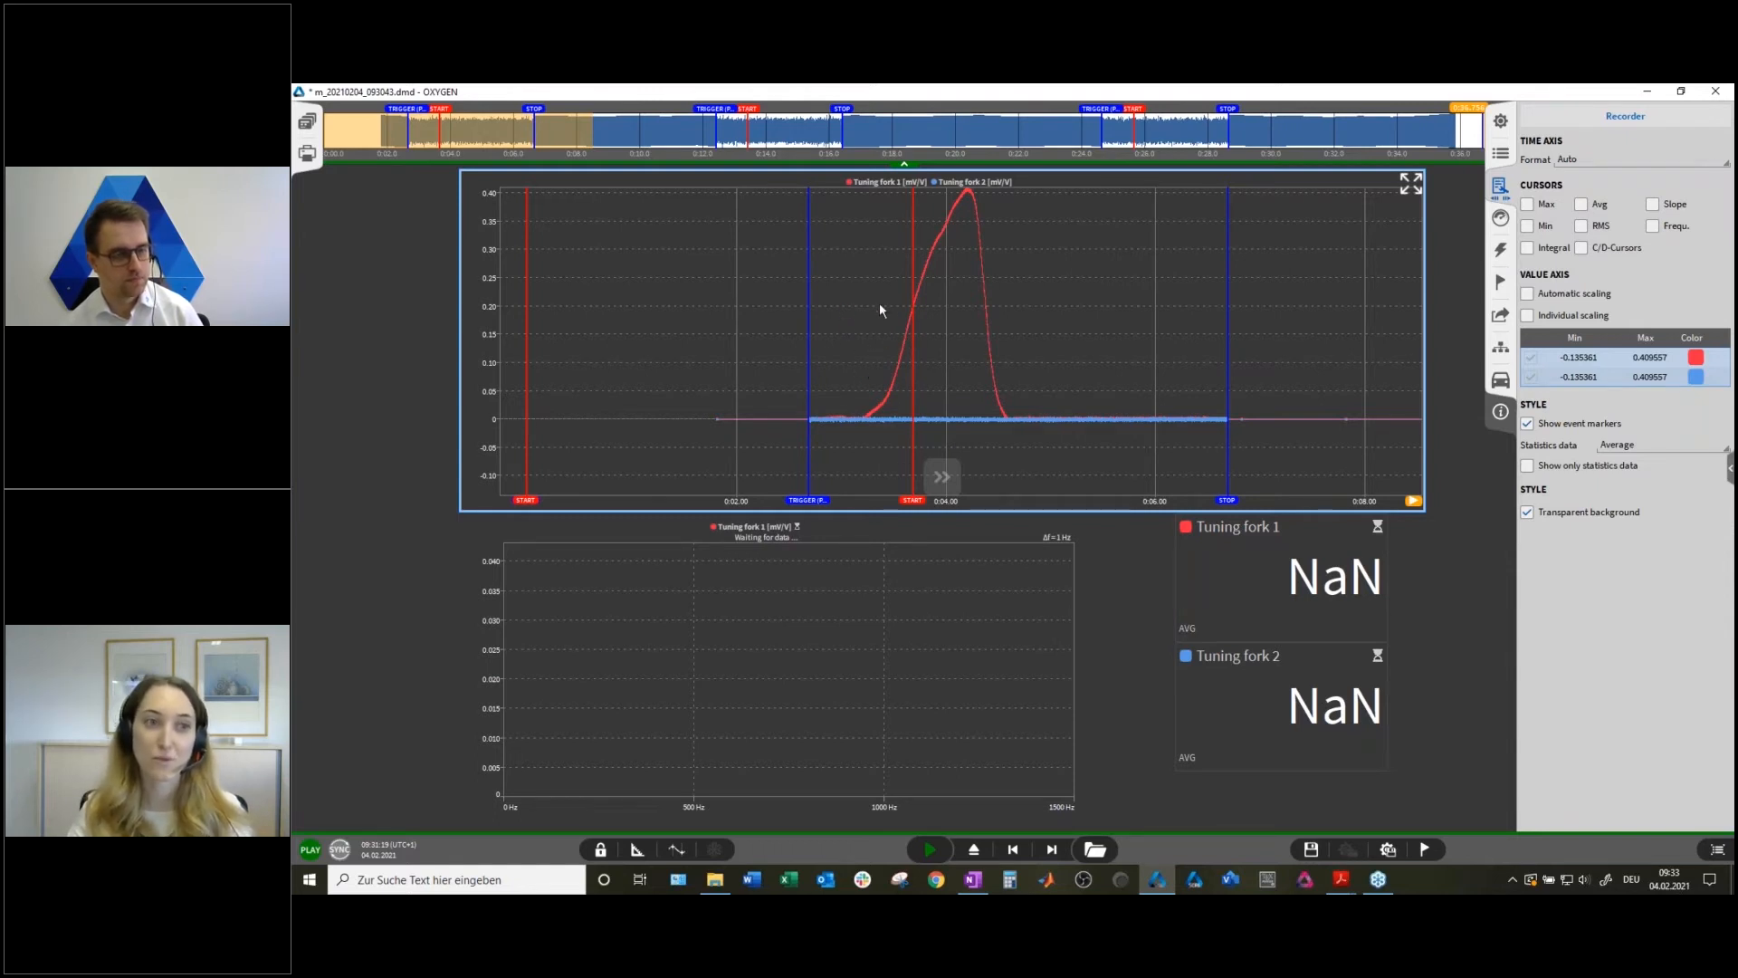
scroll(900, 349, up, 1)
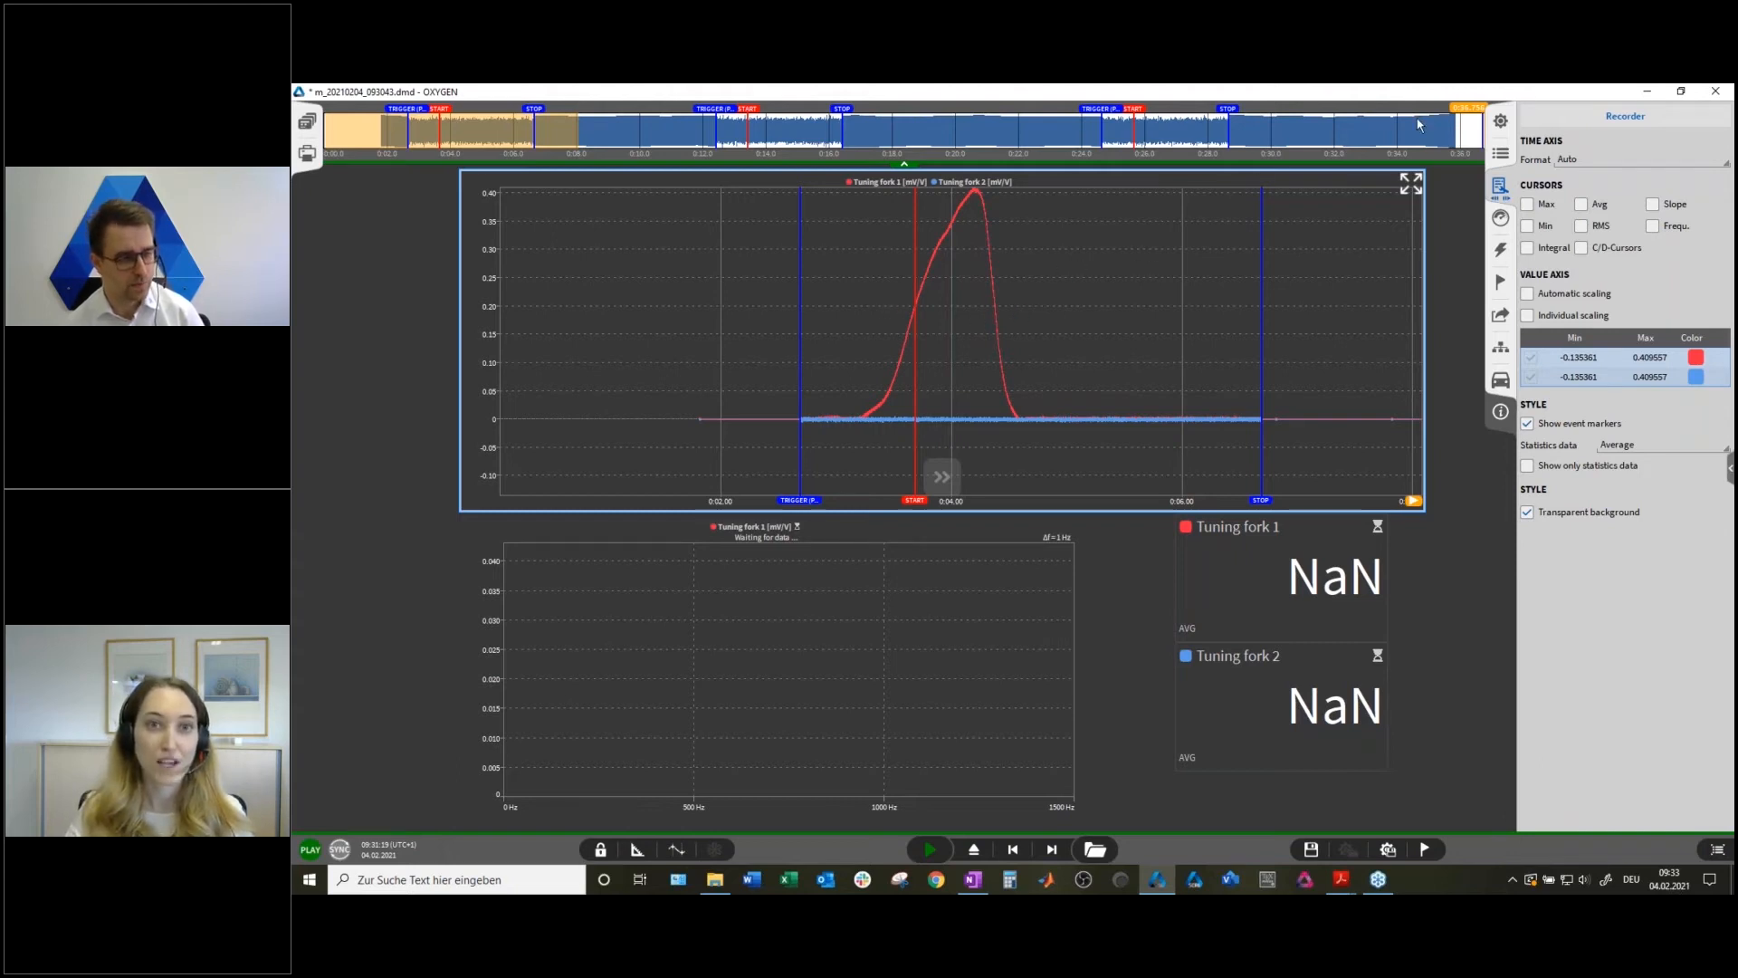
Move the playback cursor from the end of the file into the first triggered recording, at about 0:05.4.
drag(1464, 107, 1179, 119)
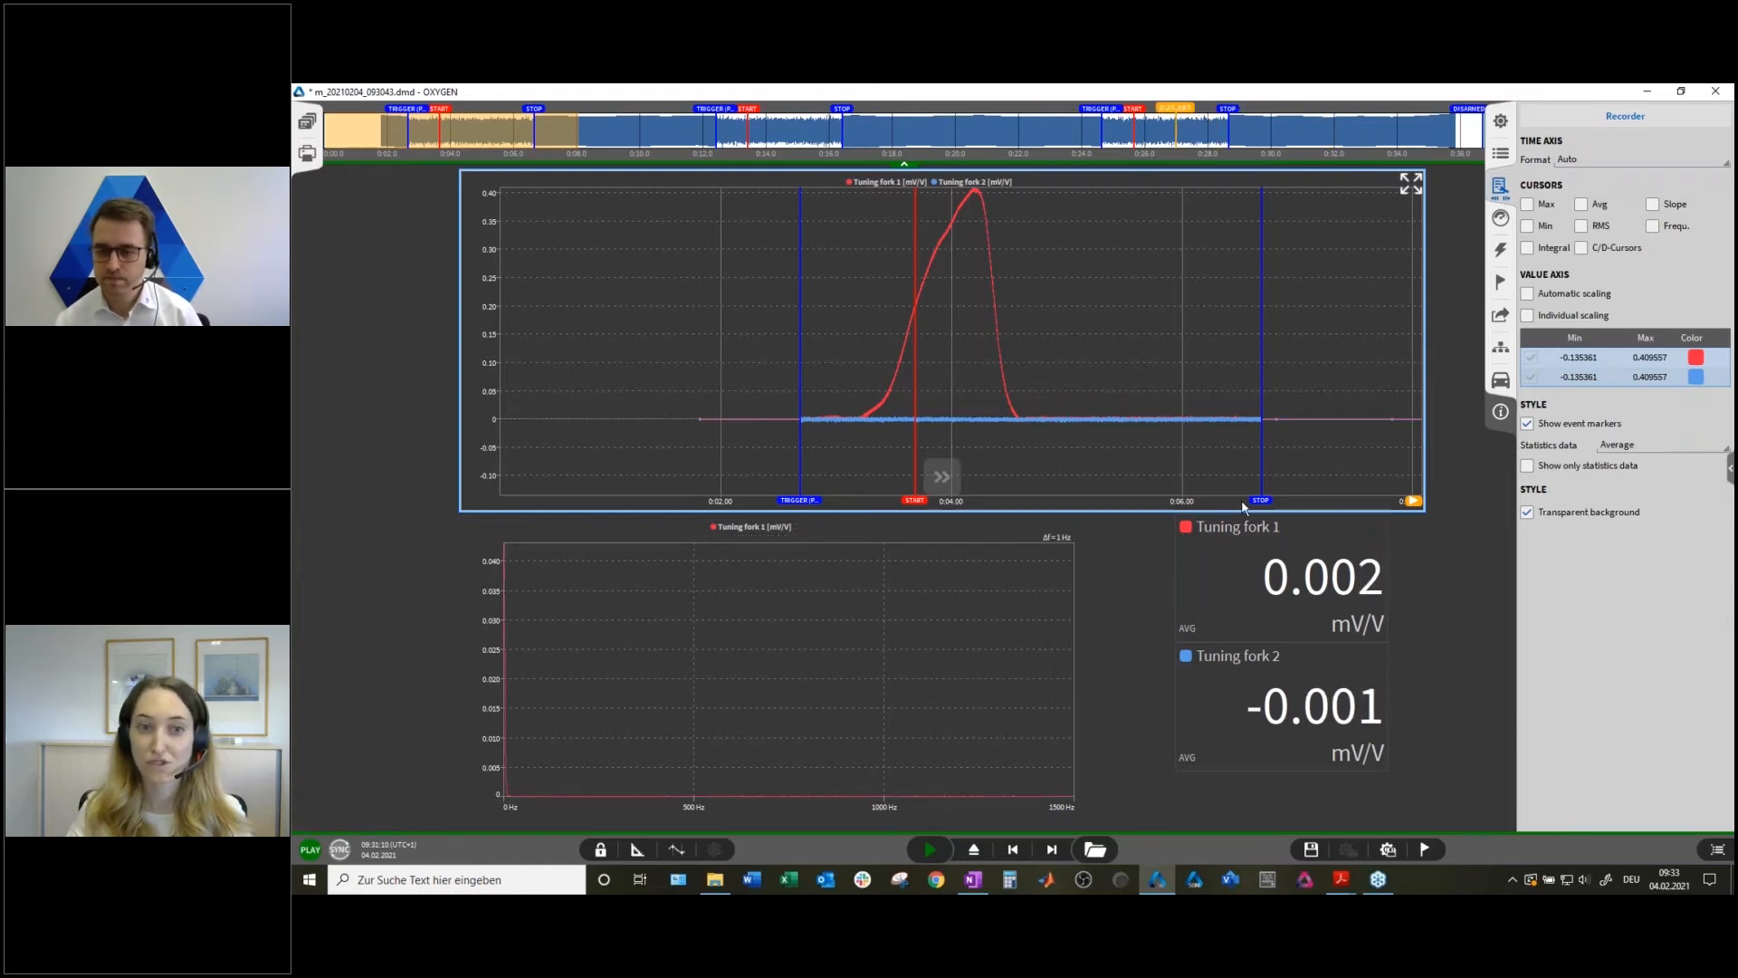
drag(1179, 108, 554, 116)
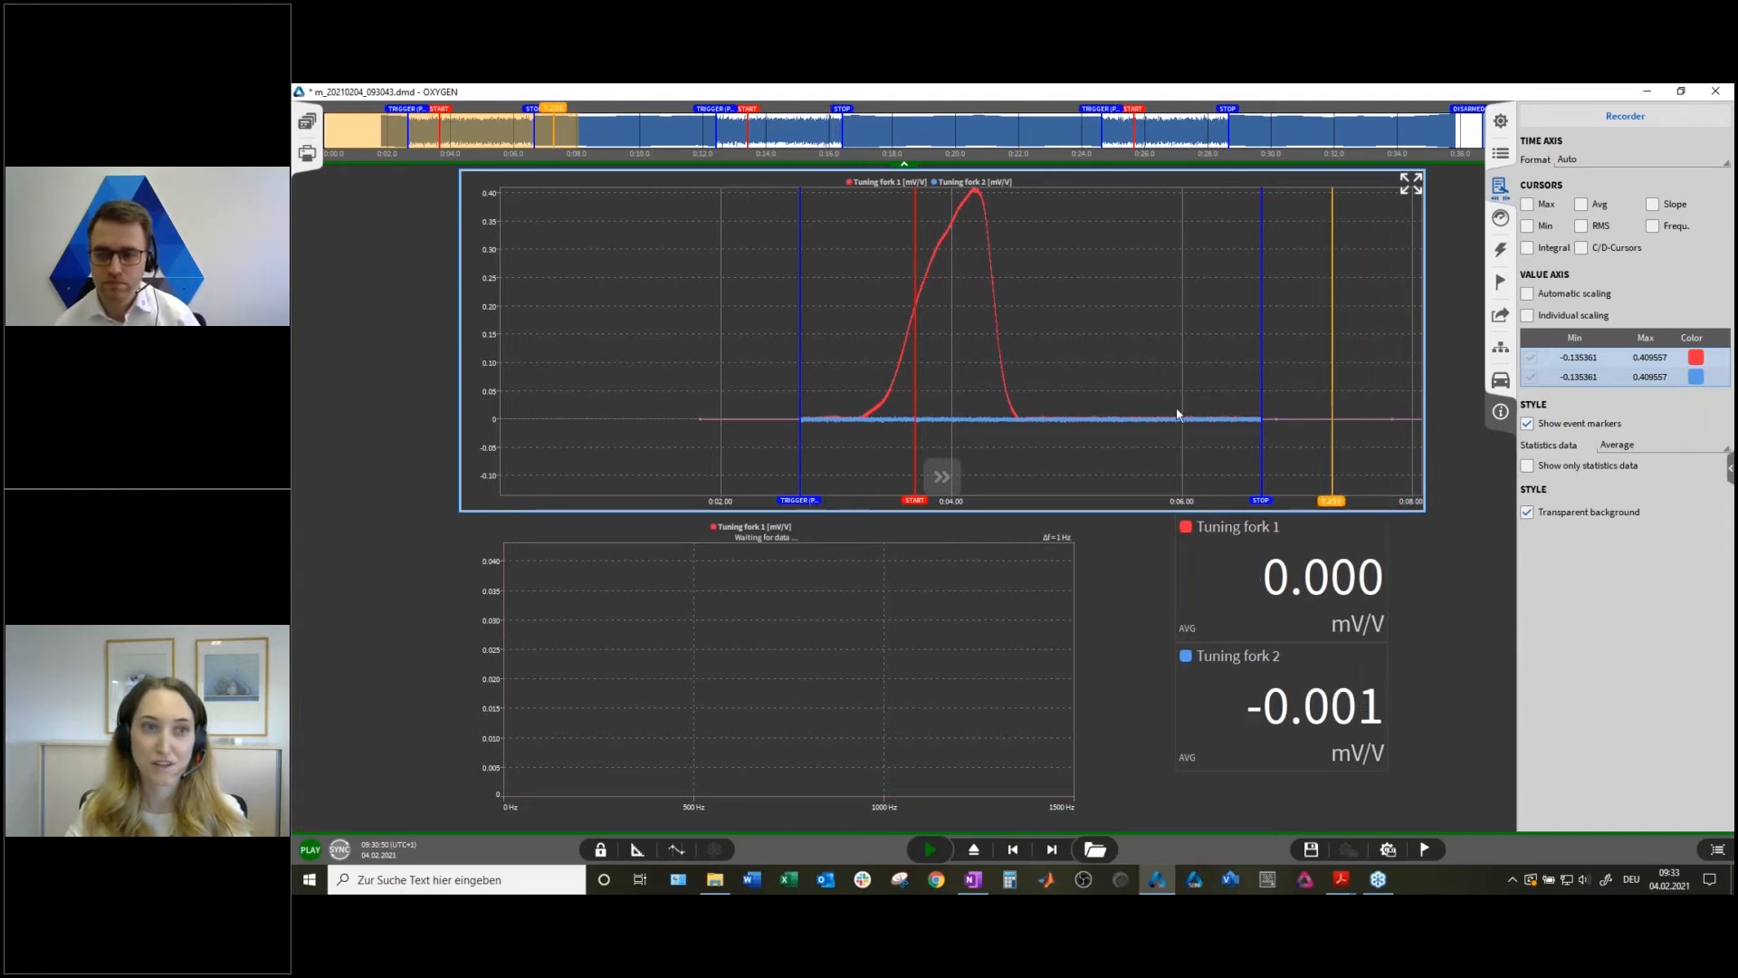
drag(1331, 505, 1110, 497)
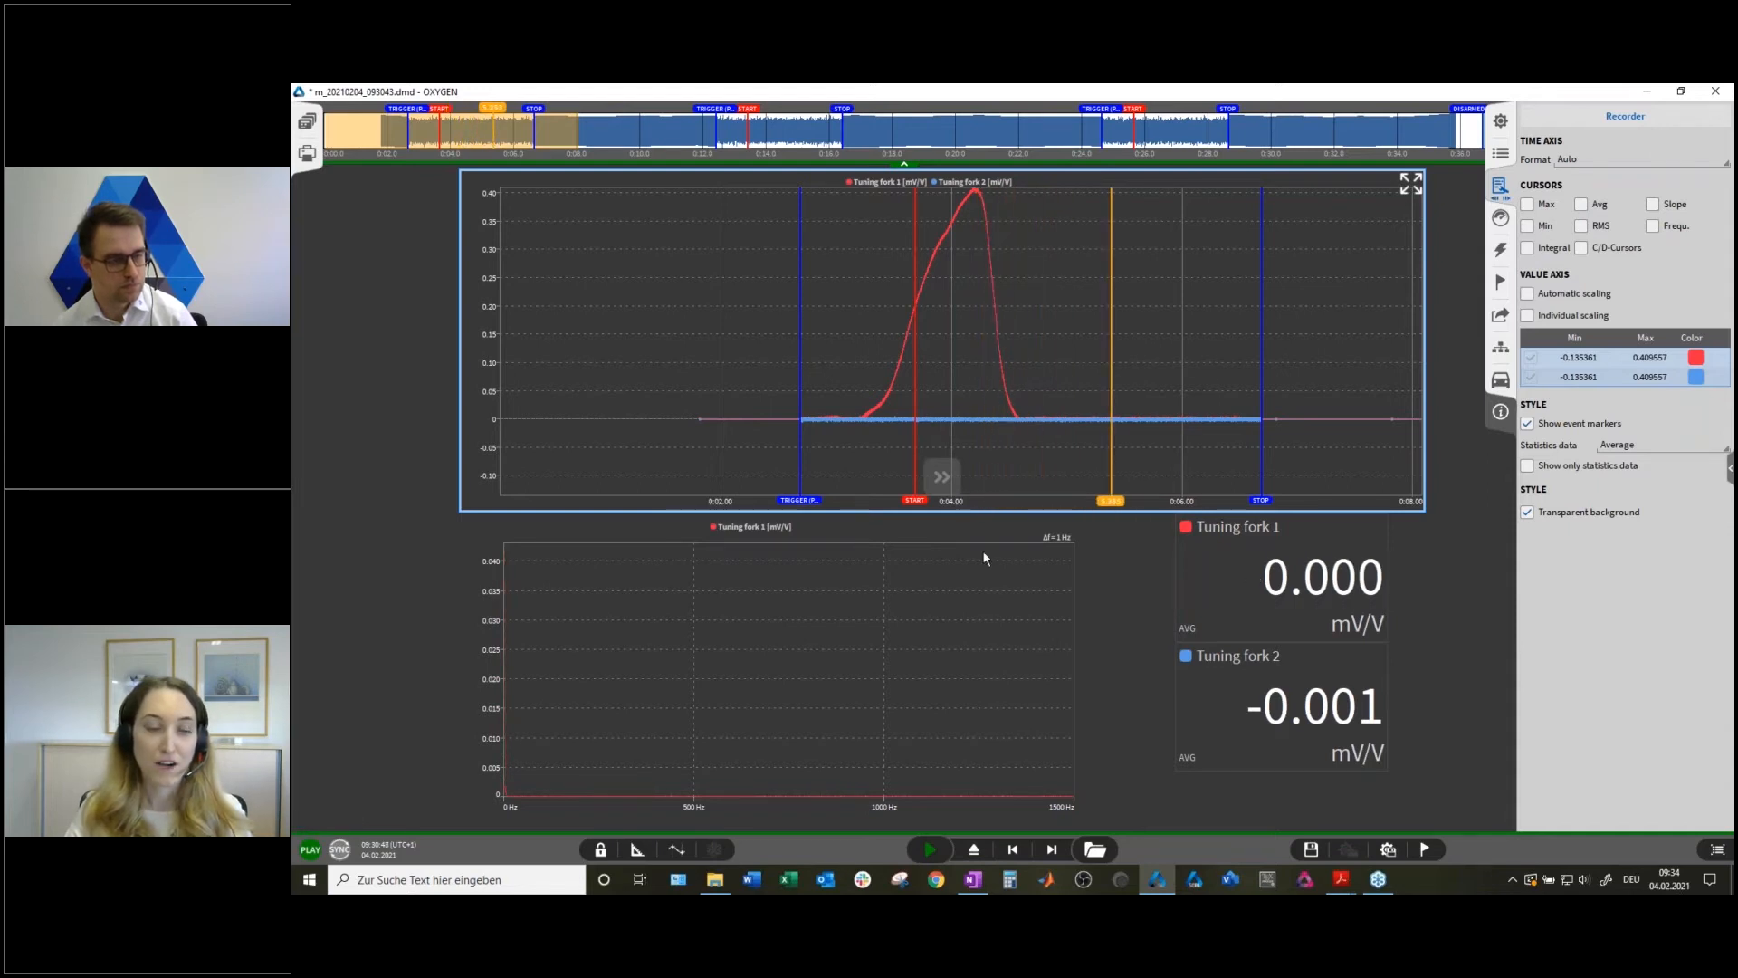
Place the recorder's measurement cursors A at about 4.30 s and B at about 5.18 s, with Max and Avg values between them.
click(675, 849)
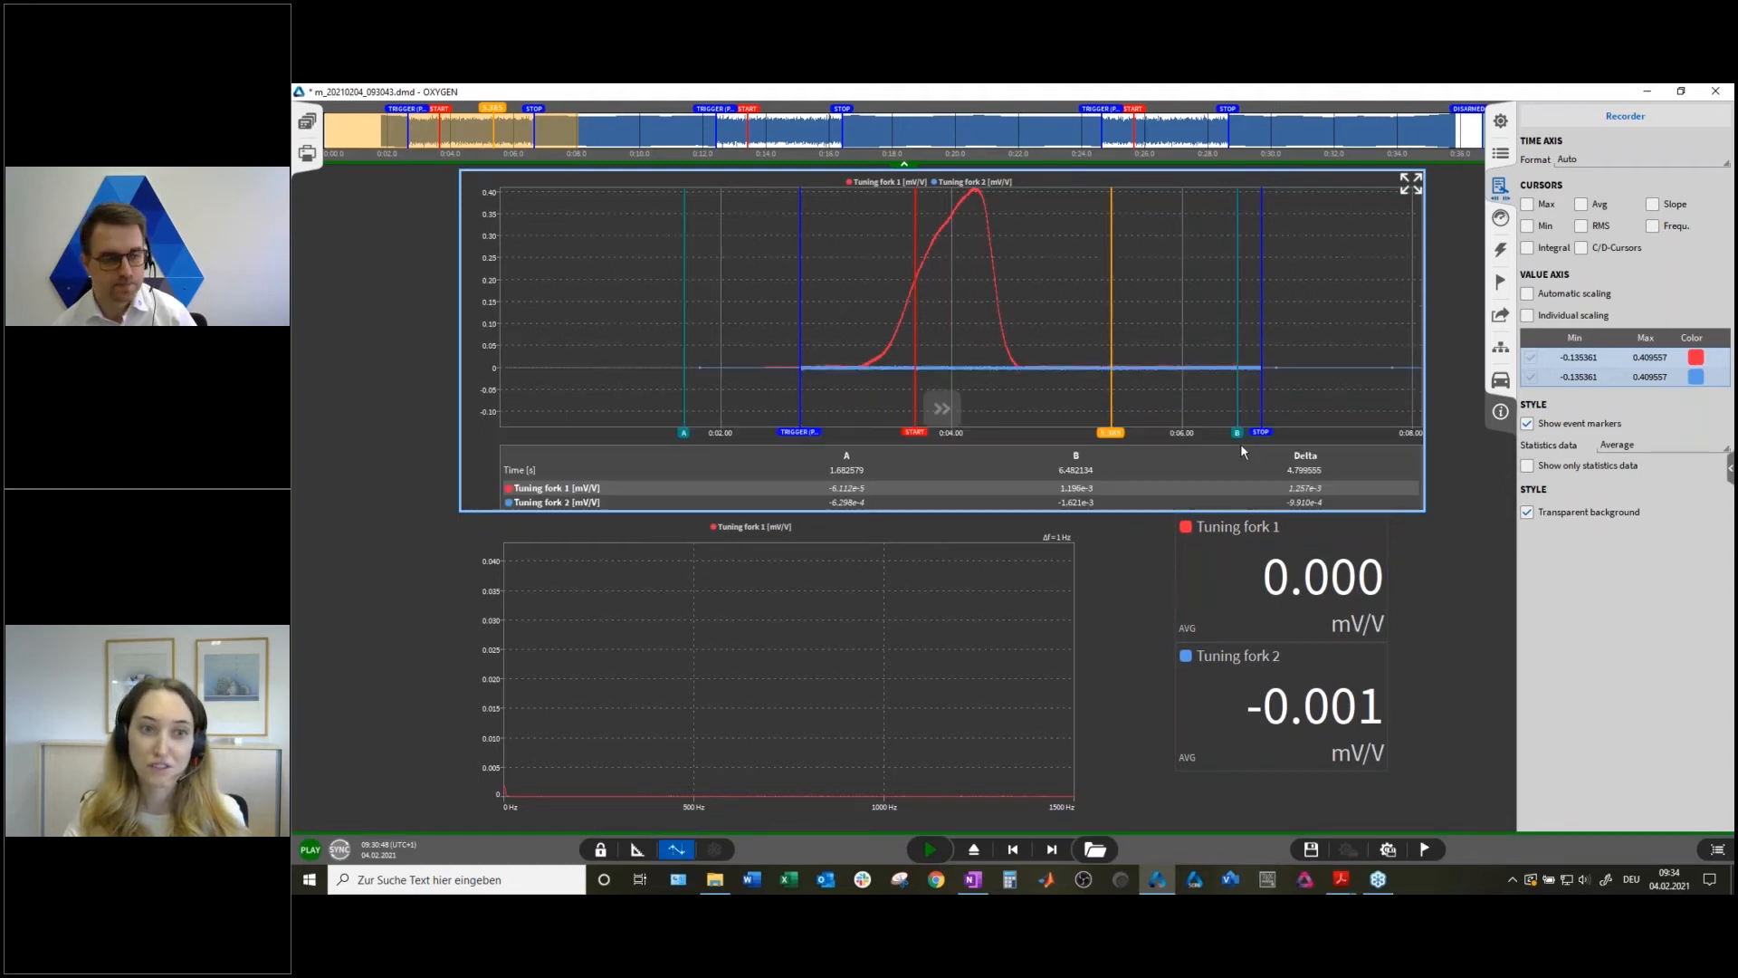
drag(1236, 433, 1090, 438)
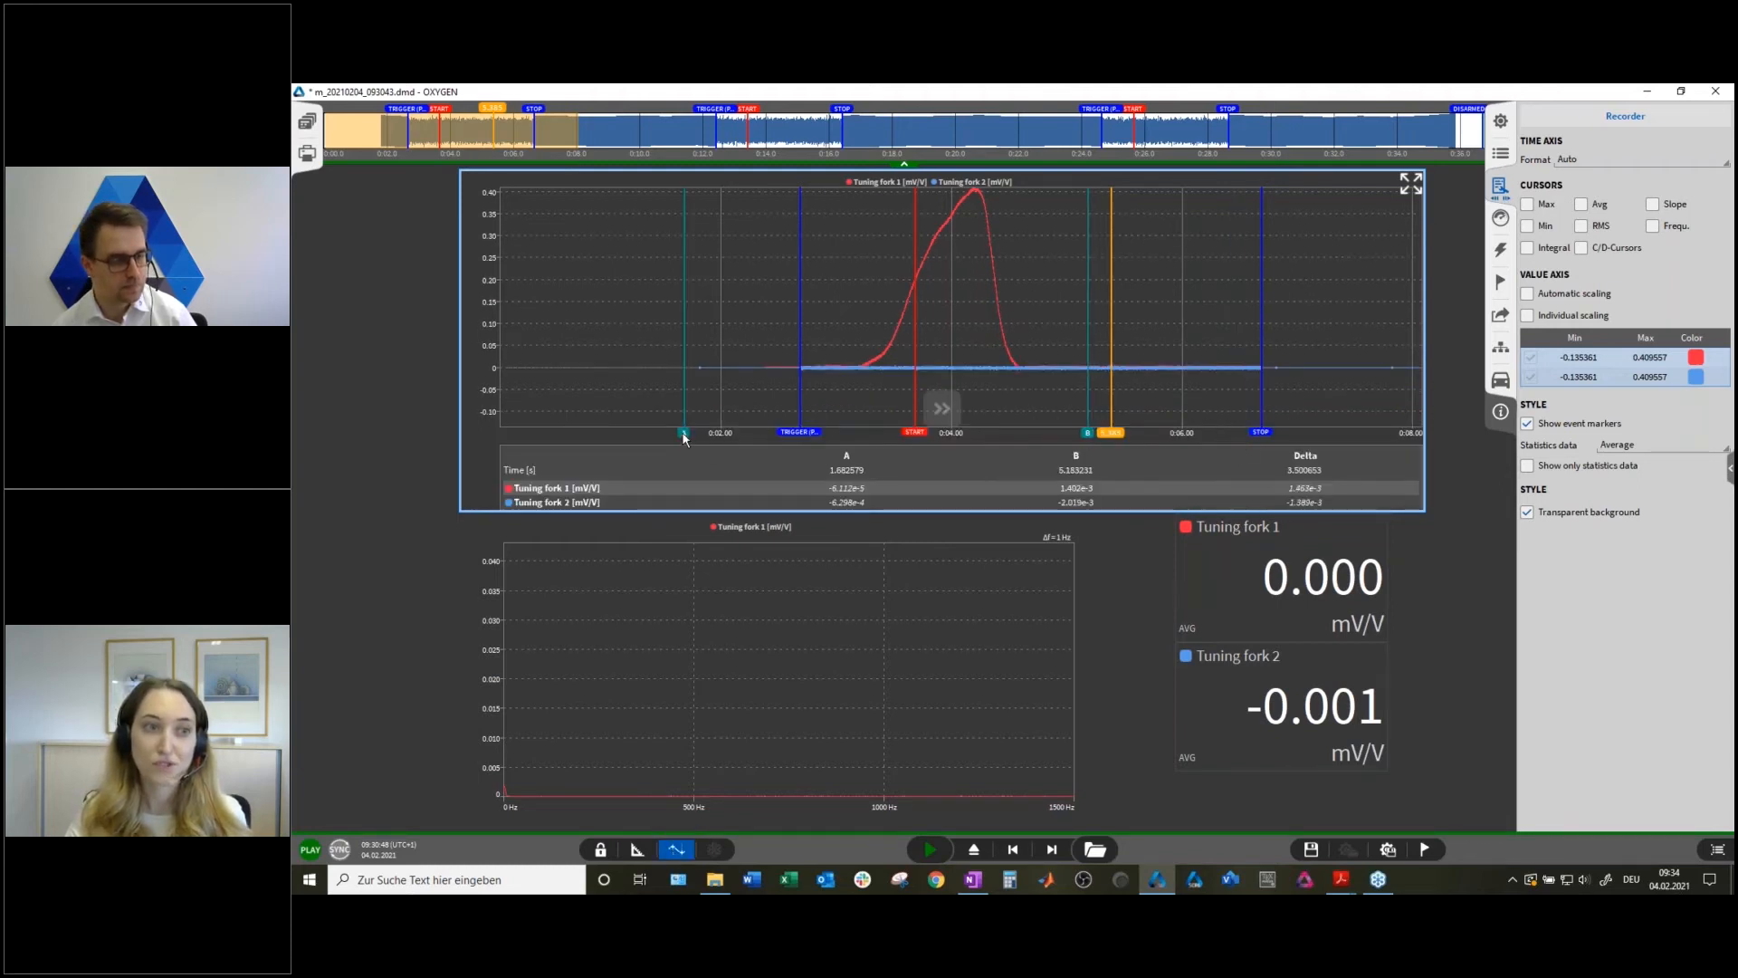
drag(684, 433, 986, 404)
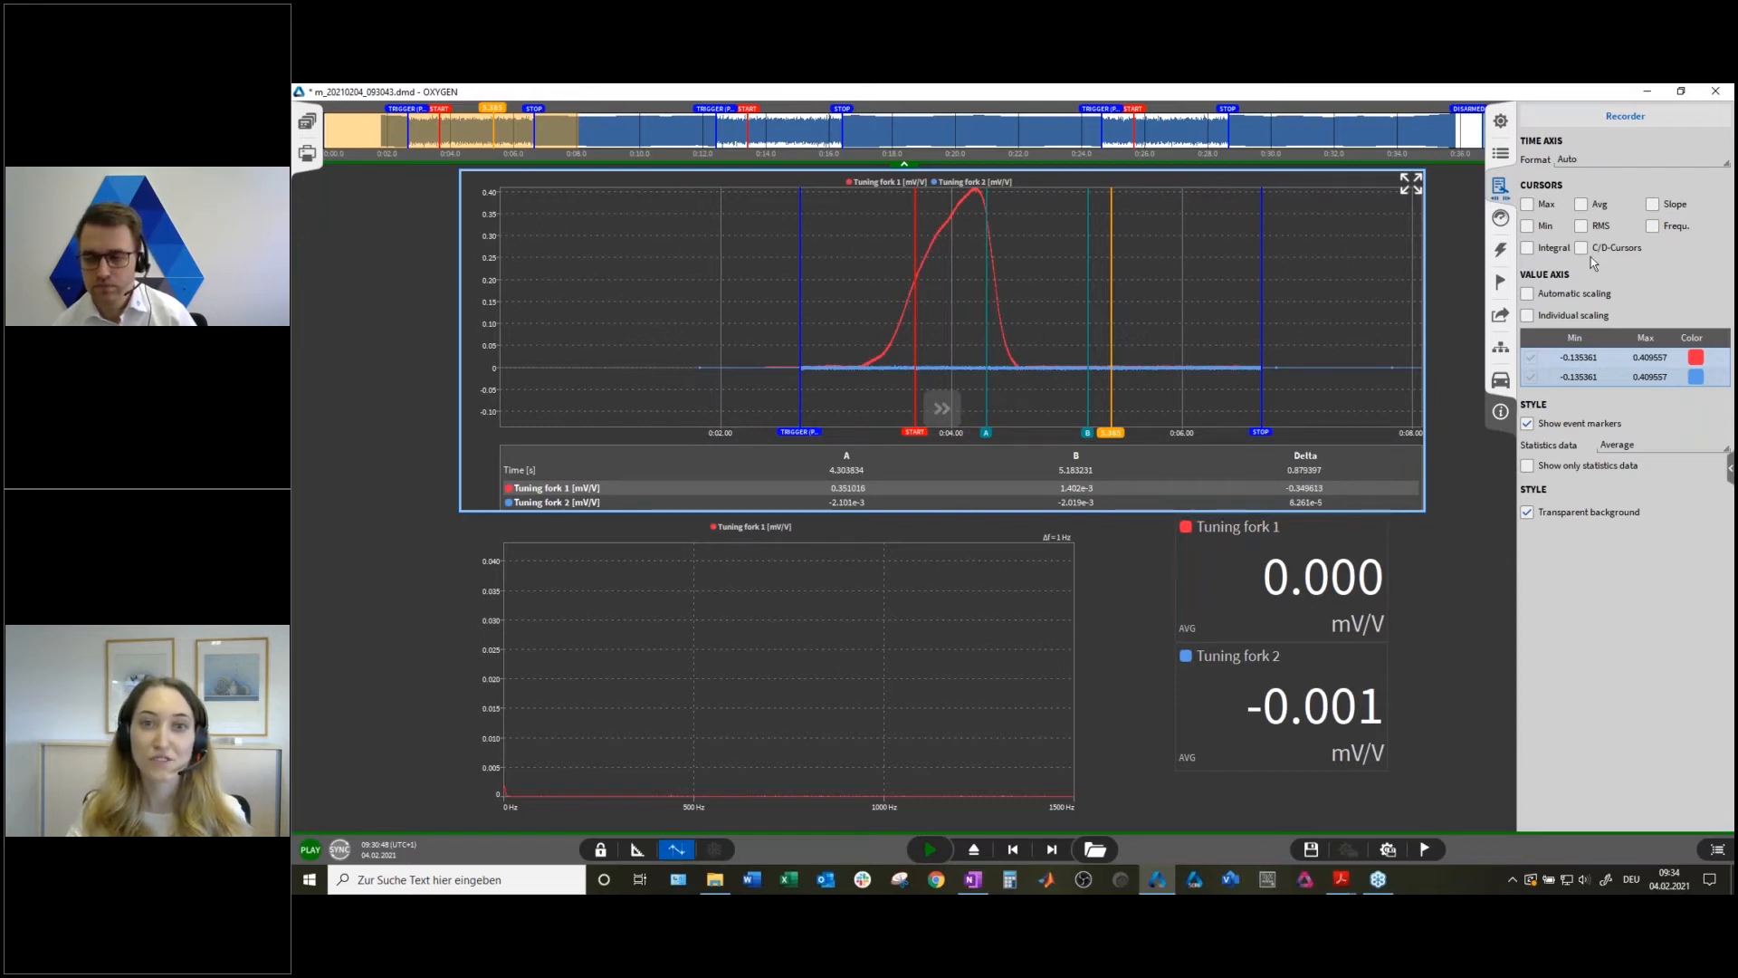
click(1582, 206)
click(1530, 205)
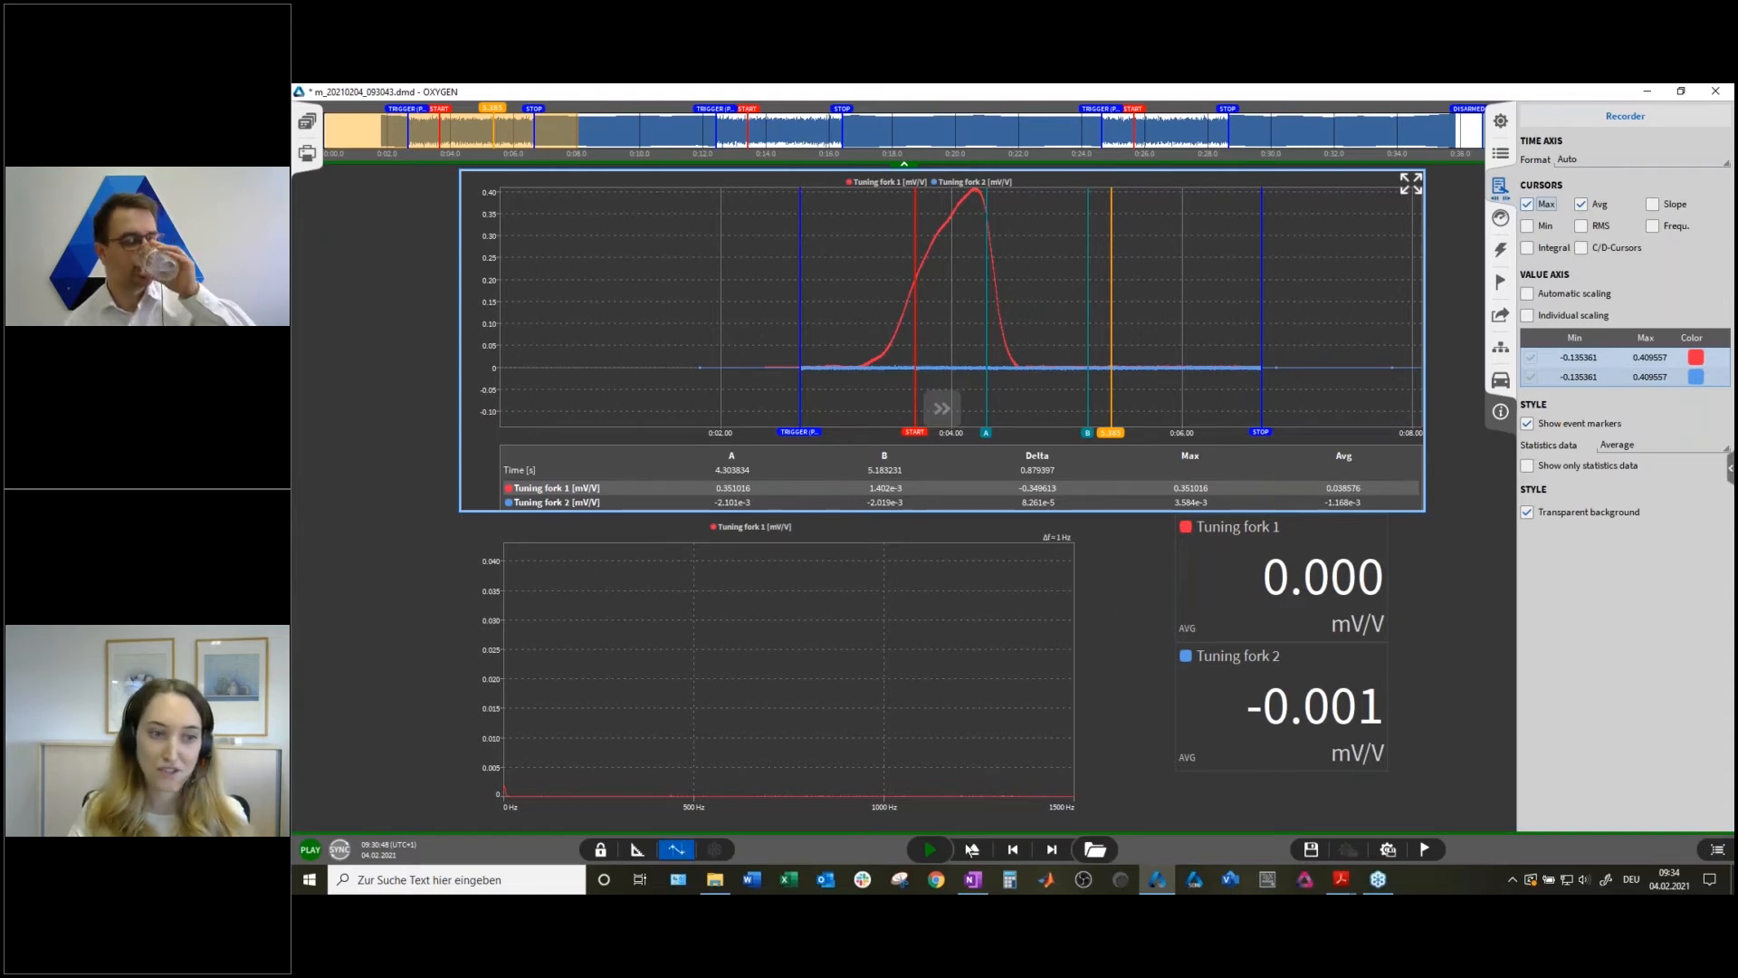
Move the digital meter left, closer to the spectrum display, and finish editing the screen layout.
click(643, 853)
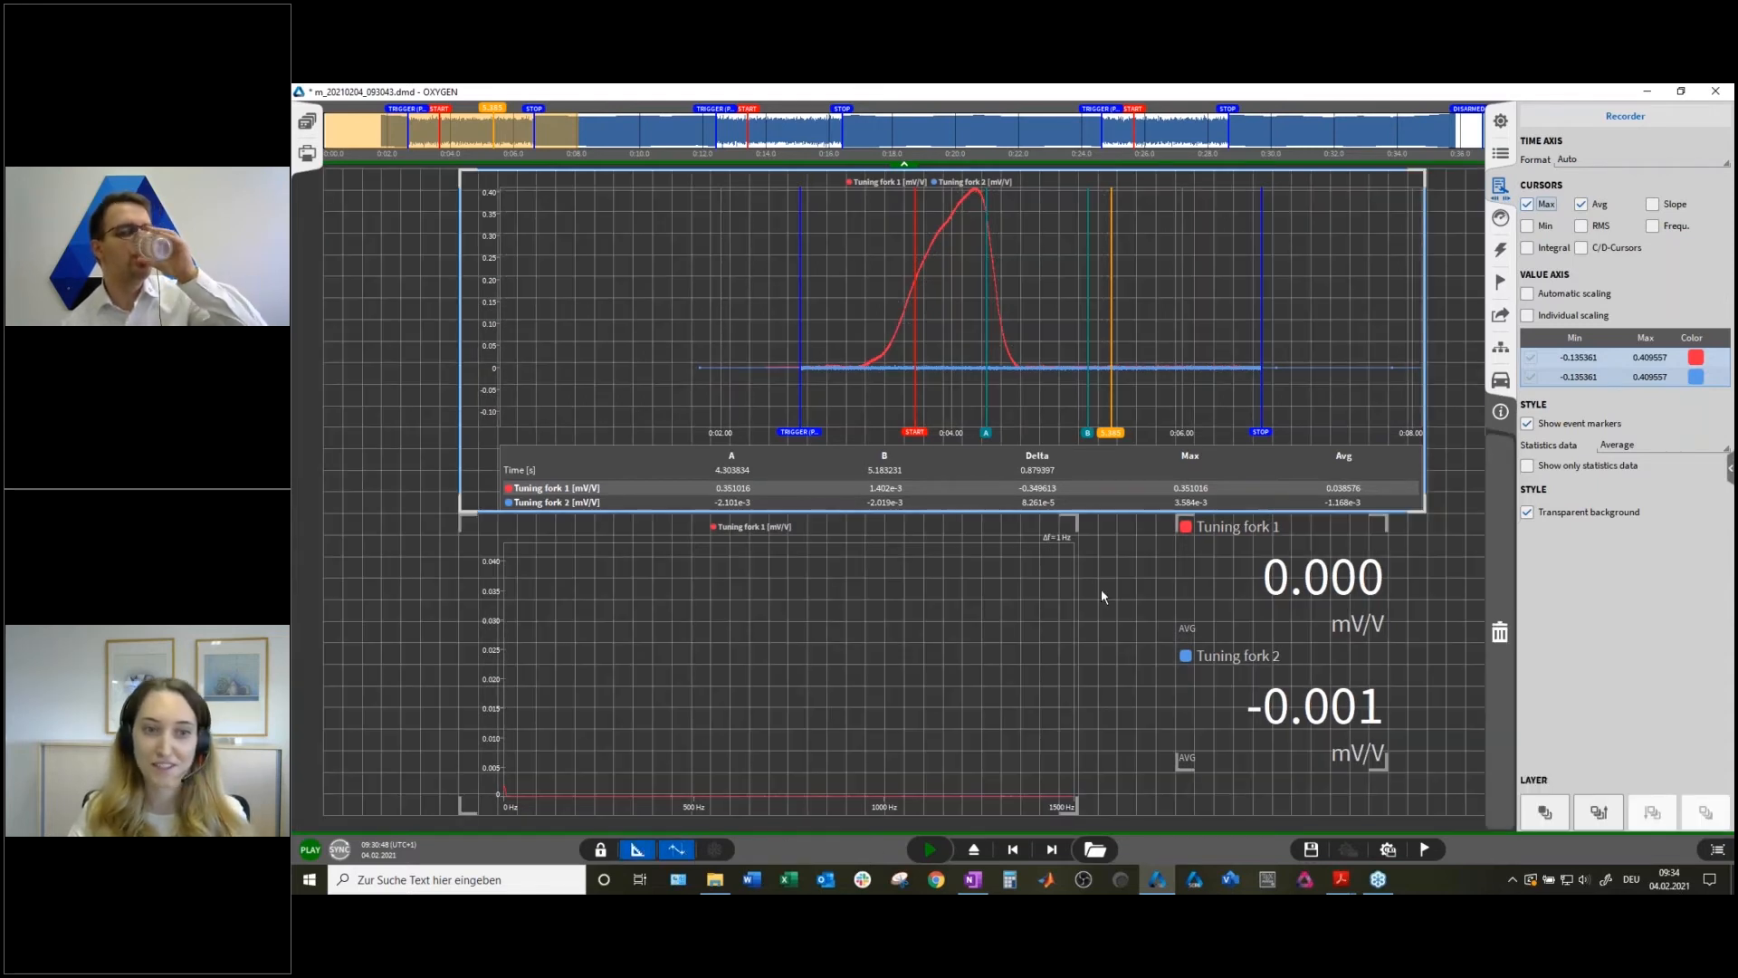
drag(1258, 589, 1197, 590)
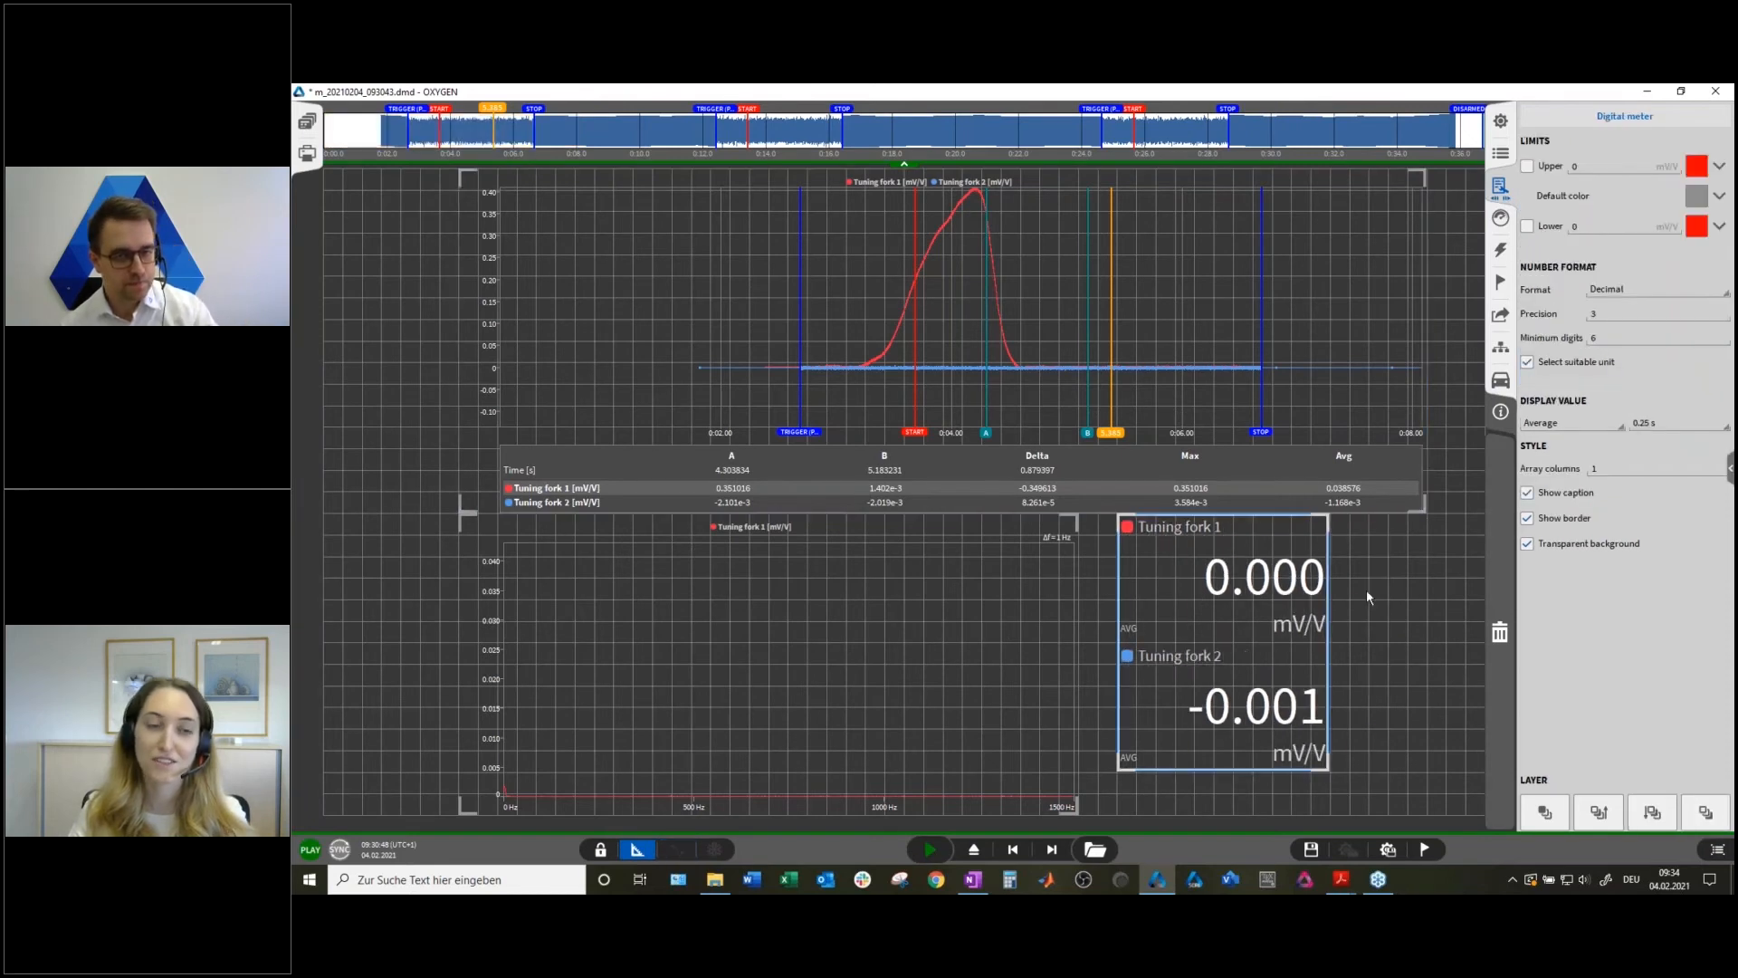
click(644, 849)
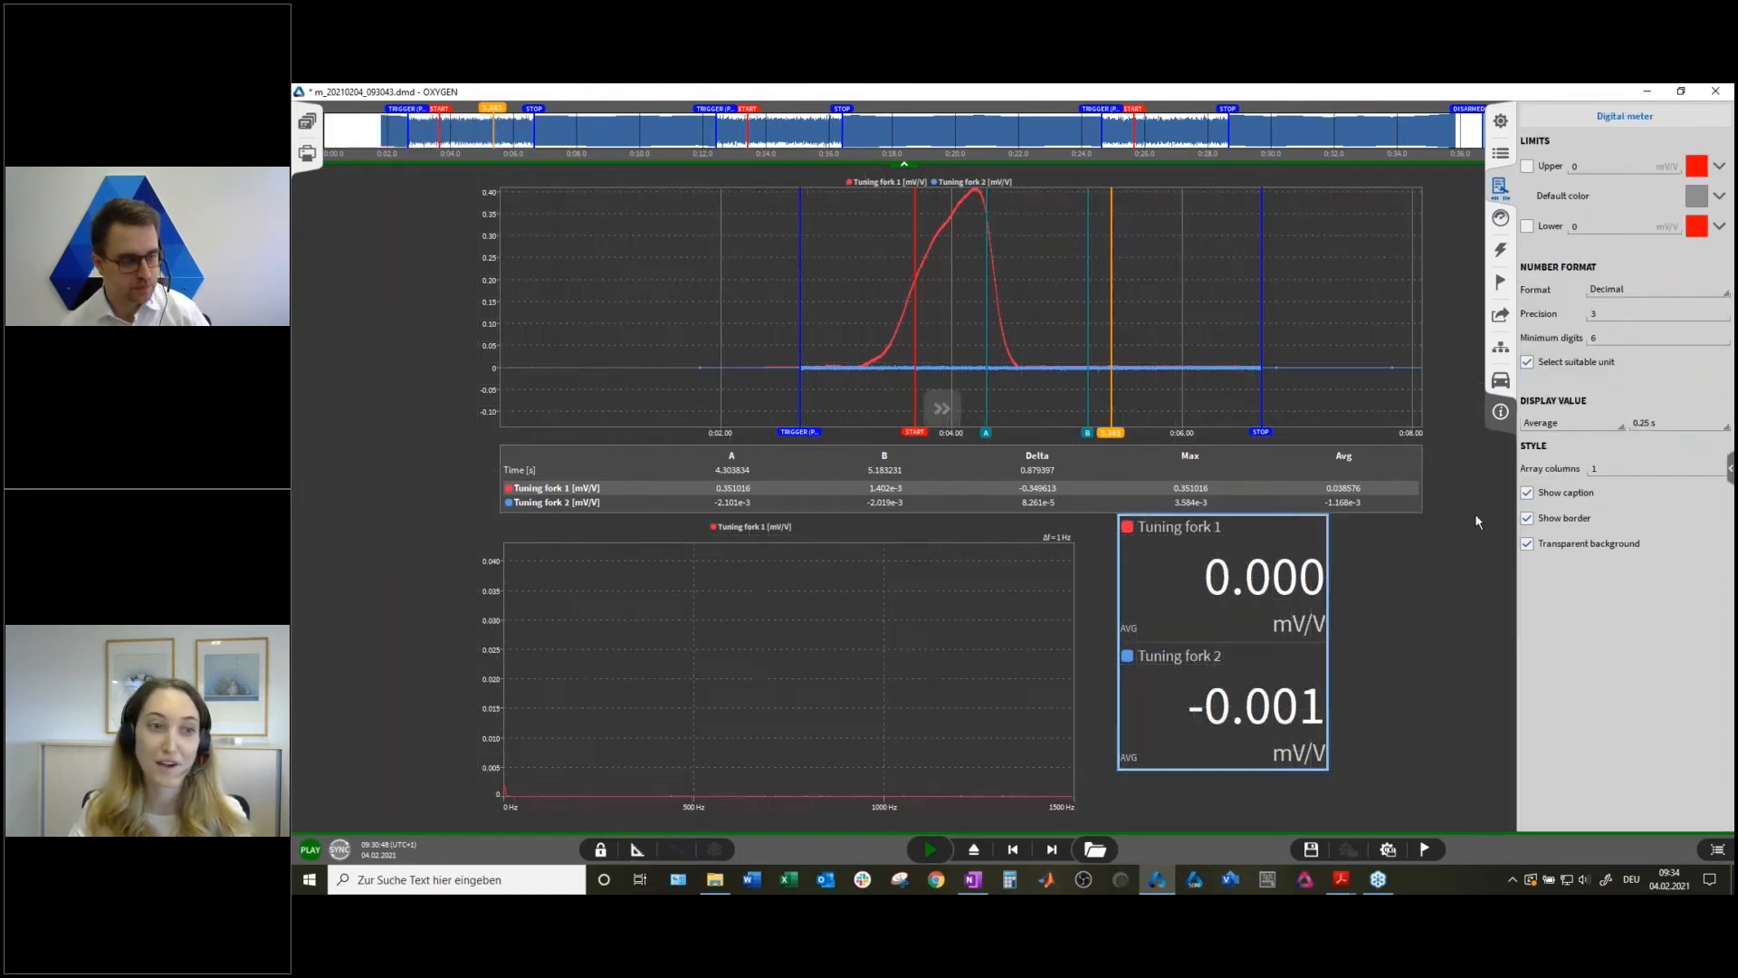
click(1469, 586)
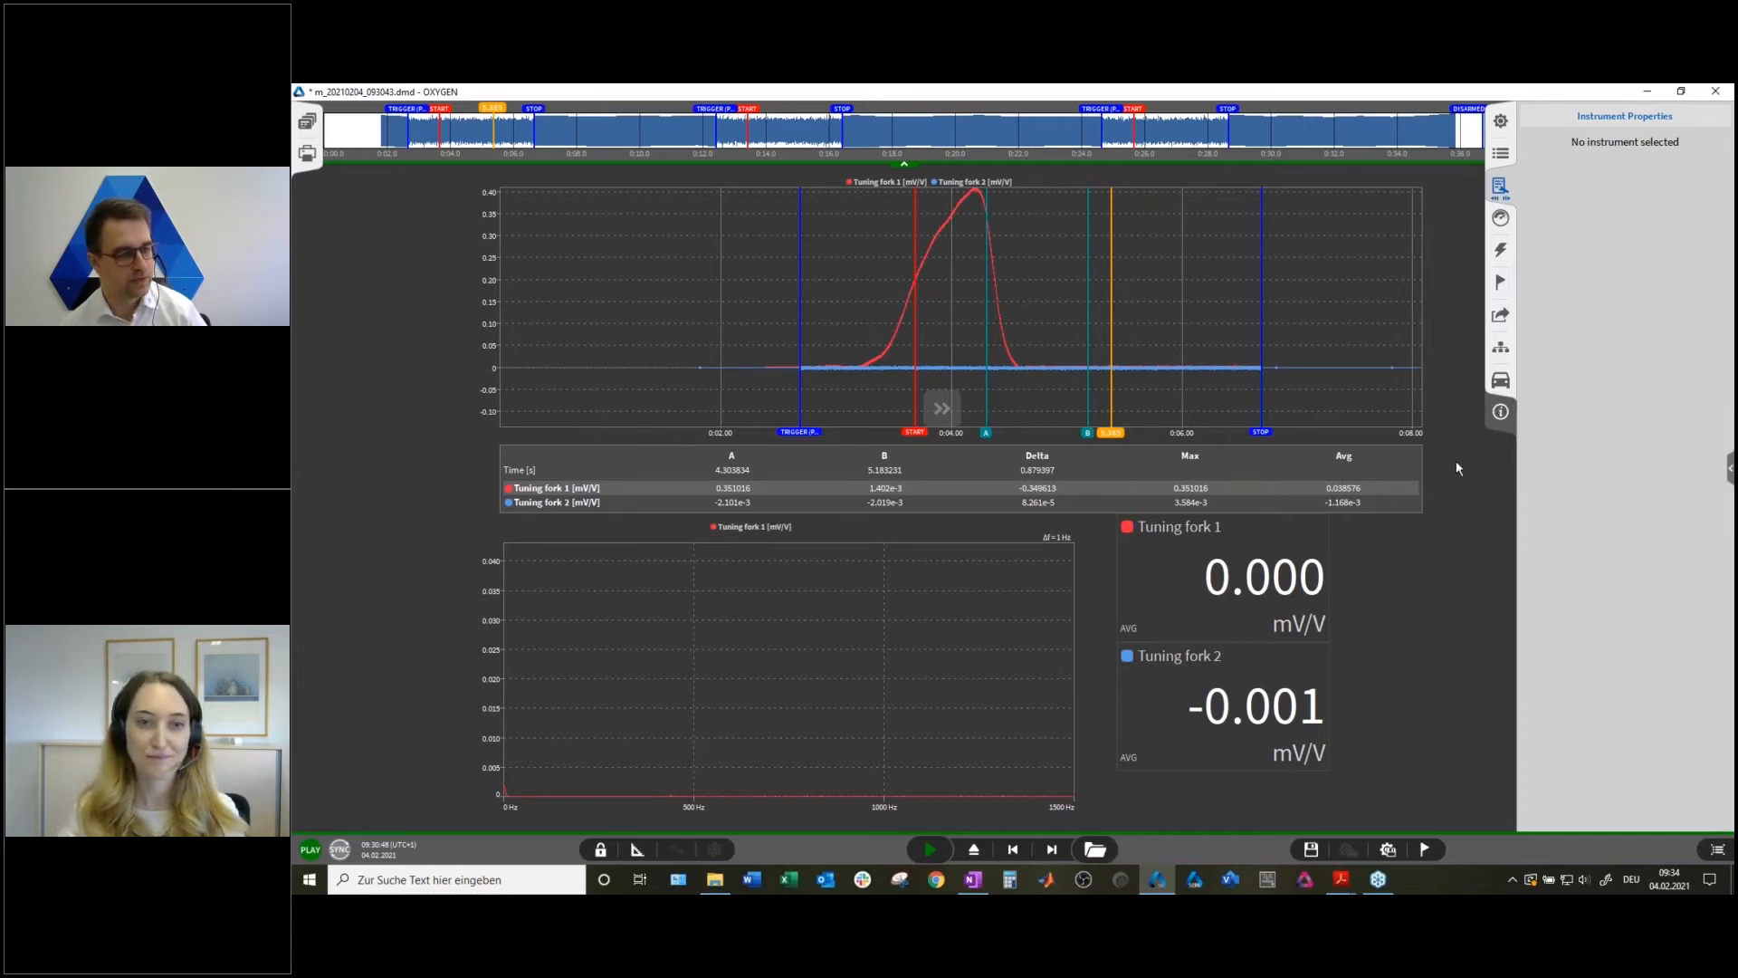
Start adding a new channel based on Tuning fork 1 from the full-size data channel list.
click(1511, 157)
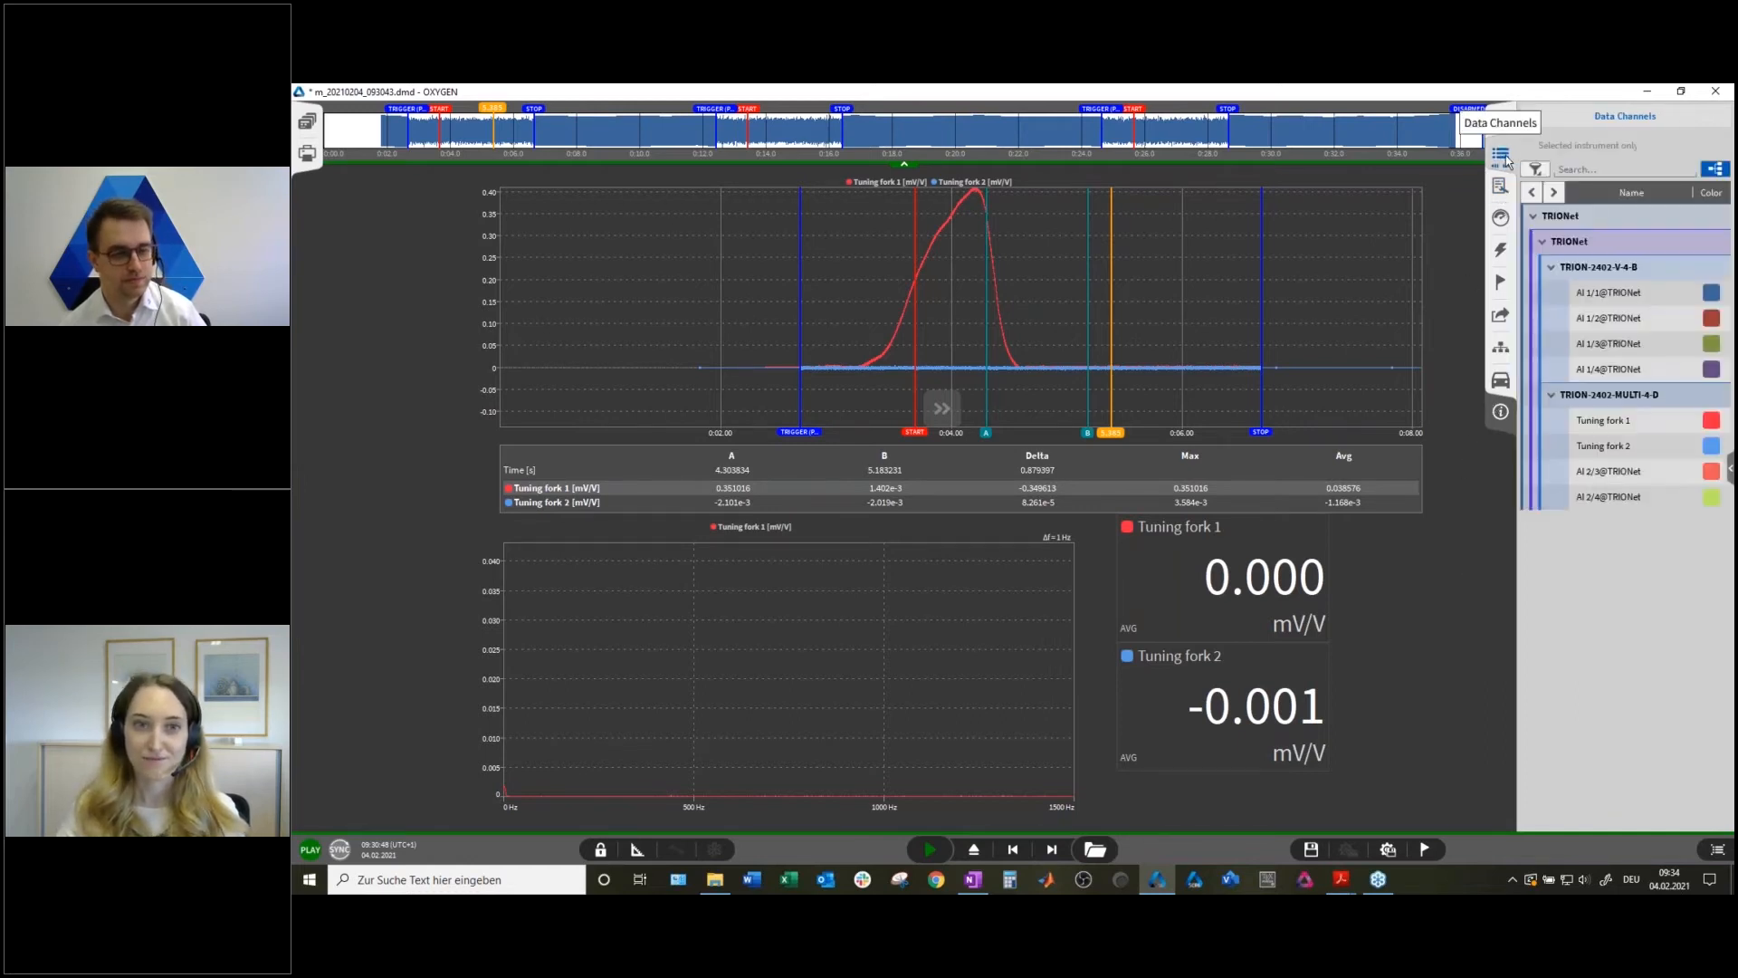
drag(1525, 158, 1506, 158)
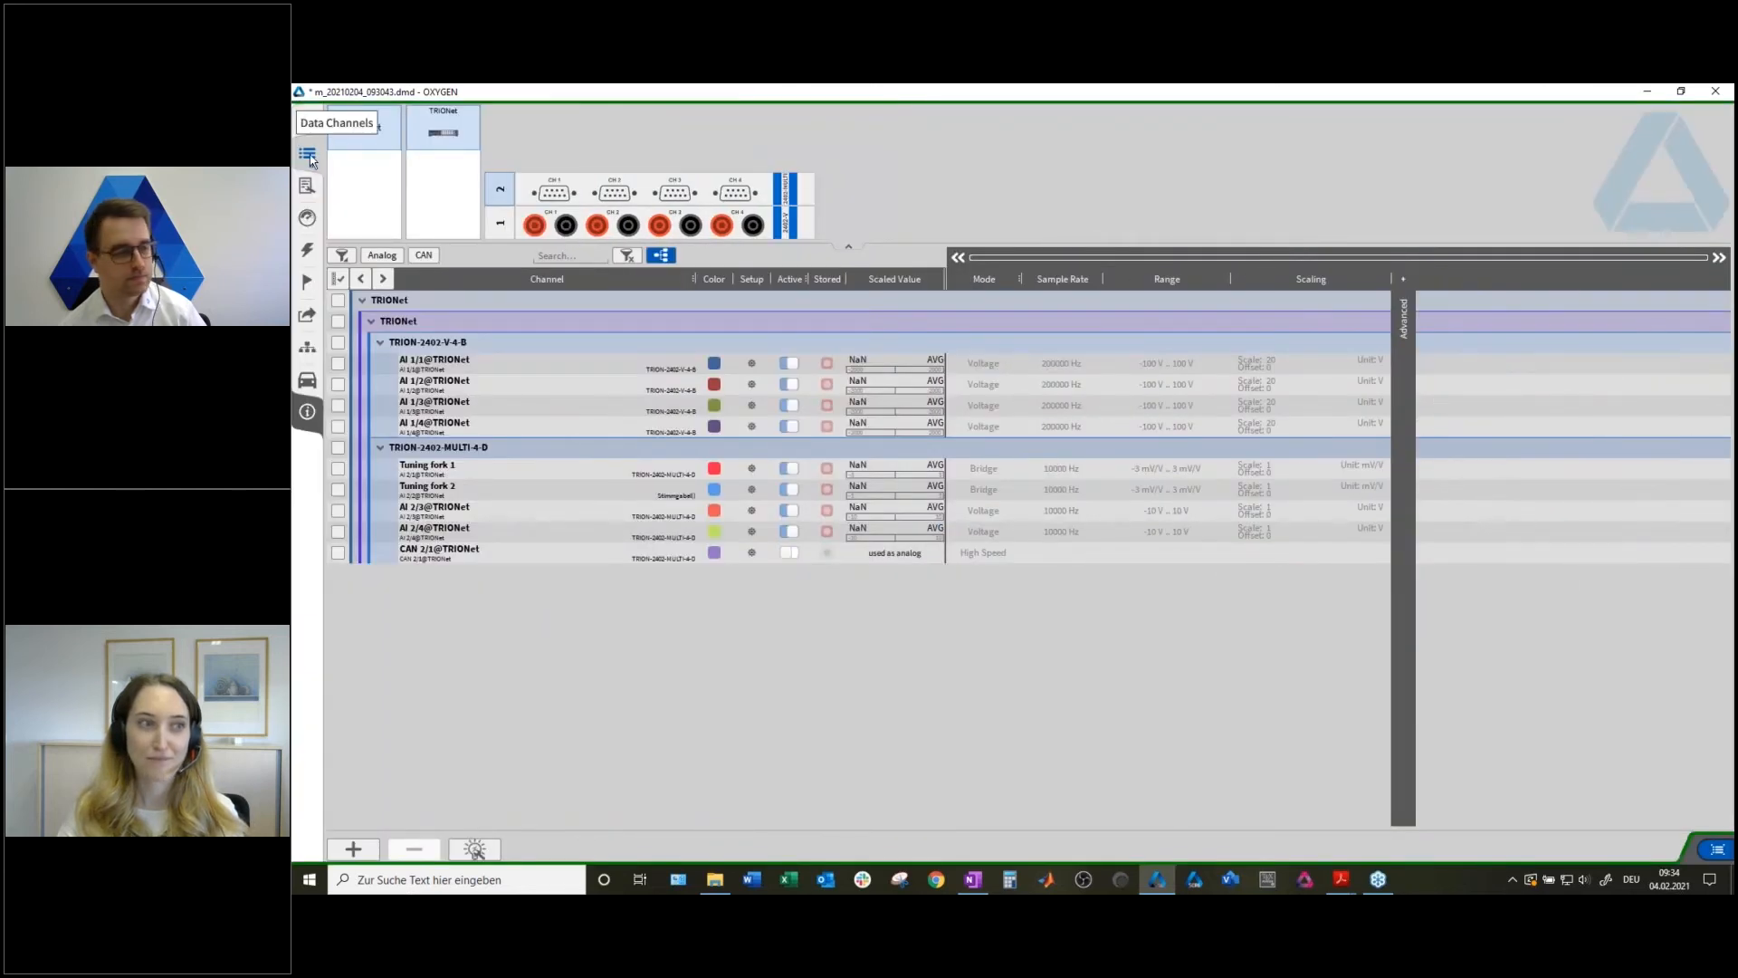
drag(309, 158, 1290, 181)
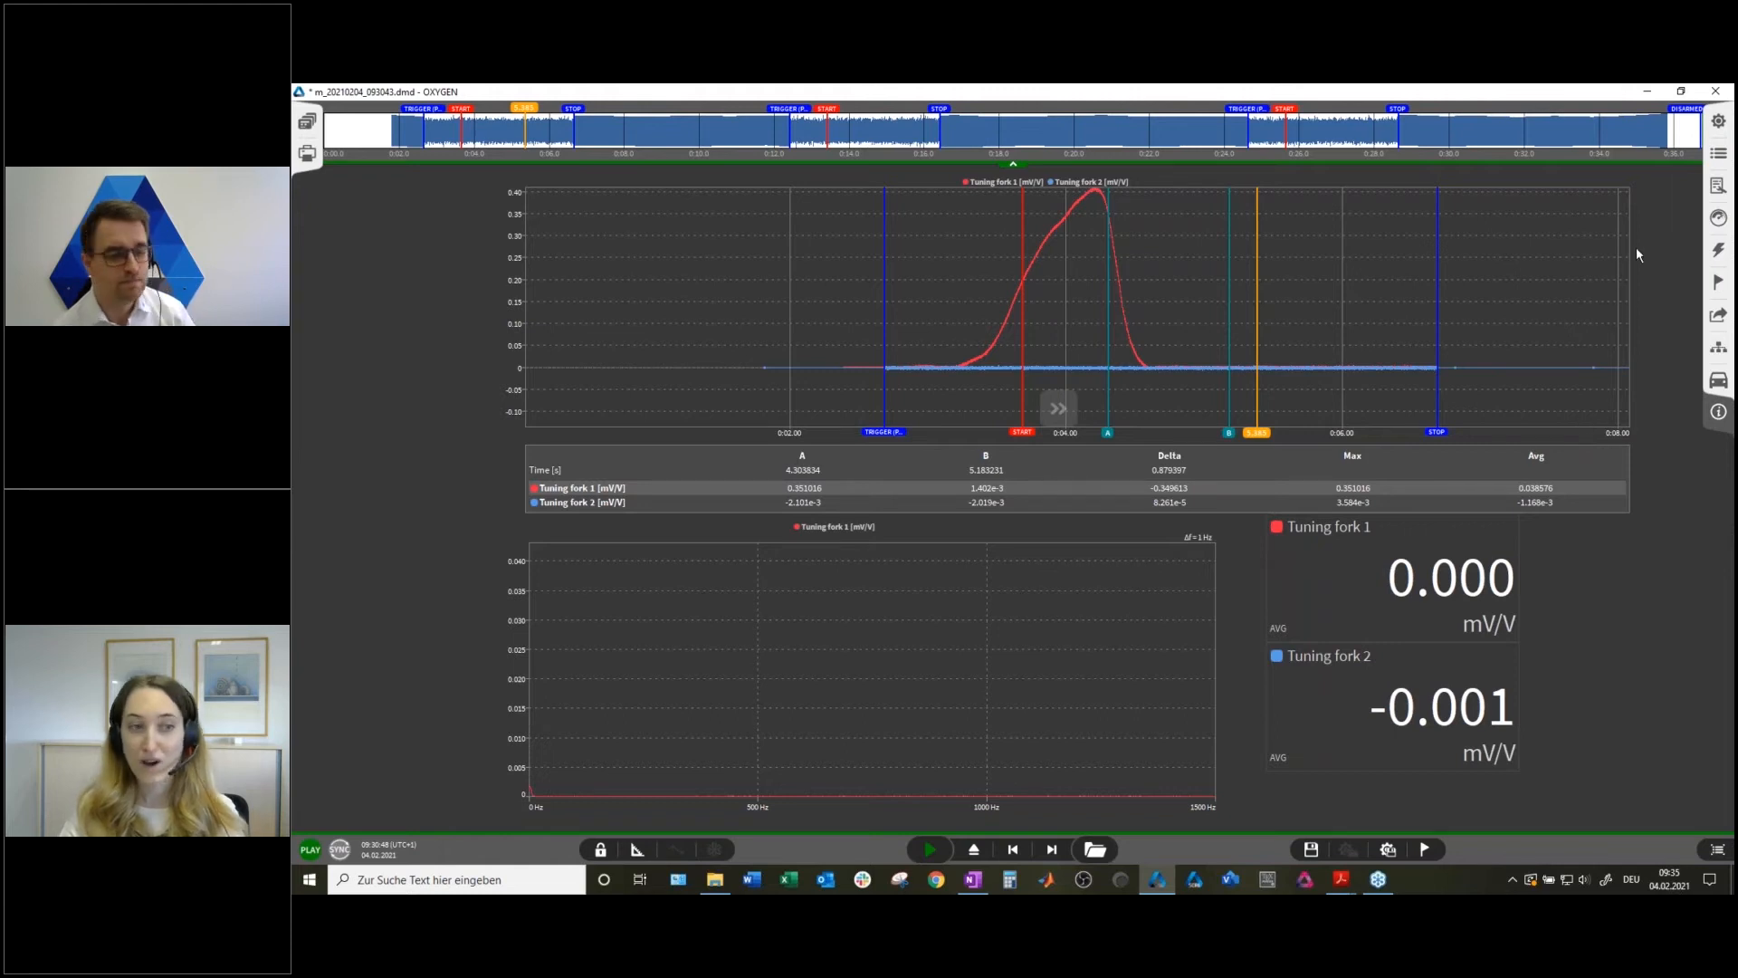
click(1717, 154)
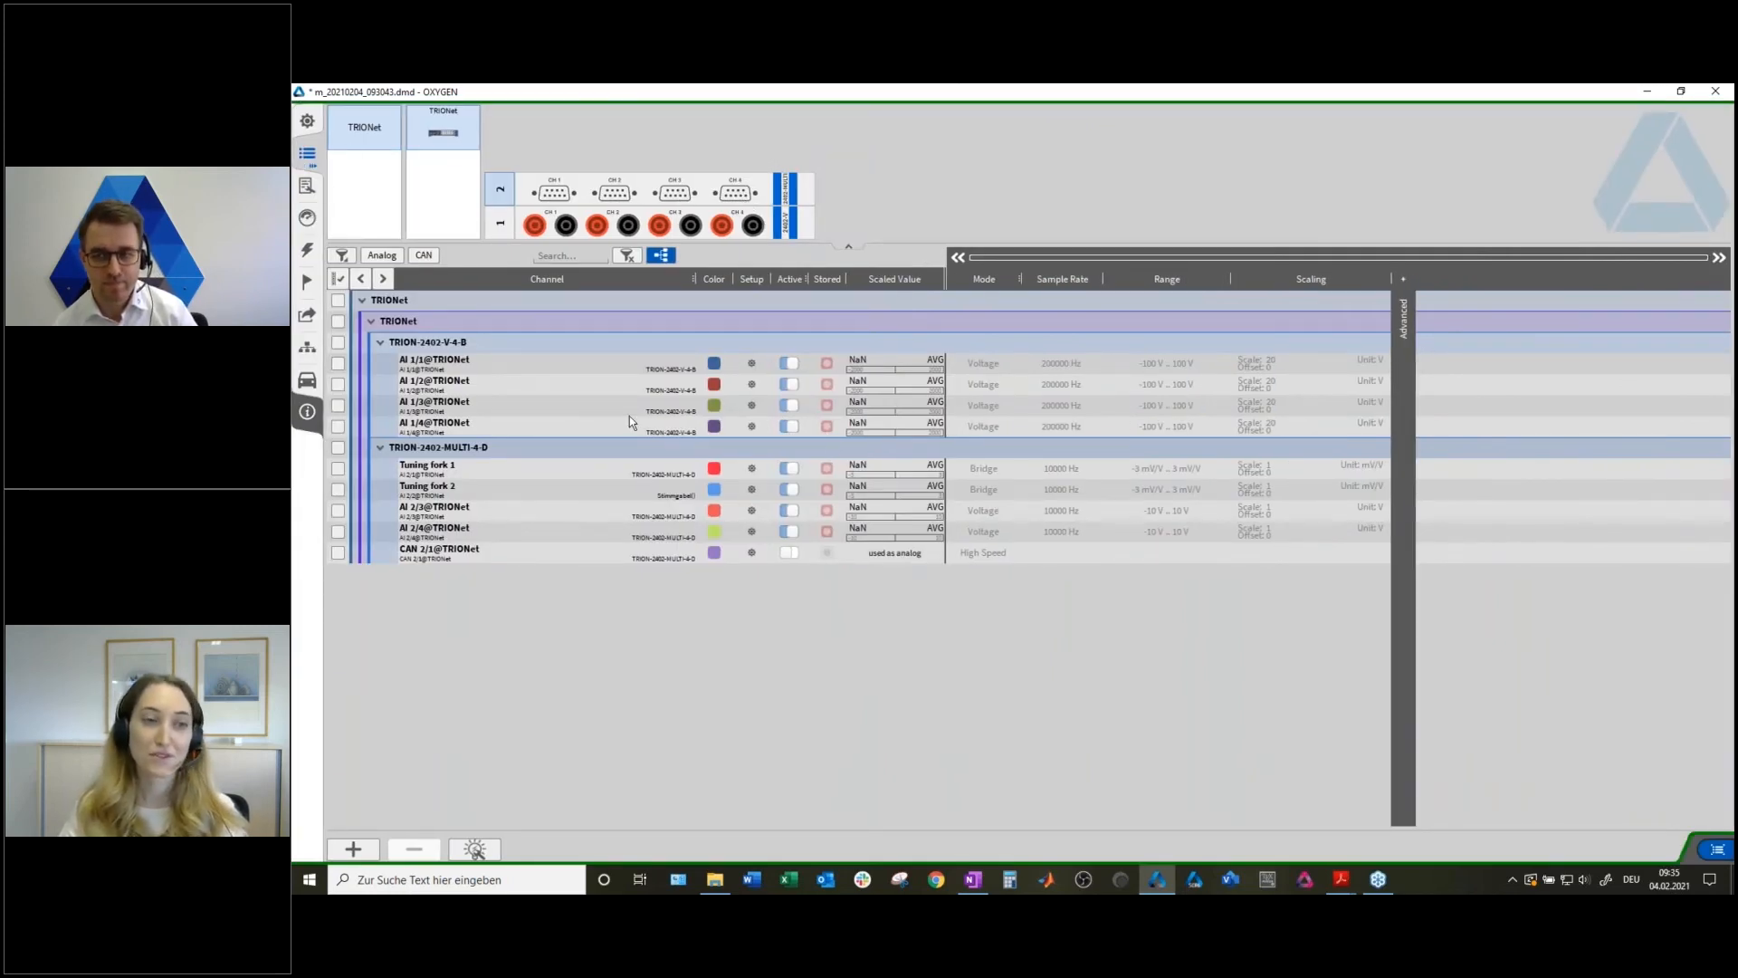
click(337, 363)
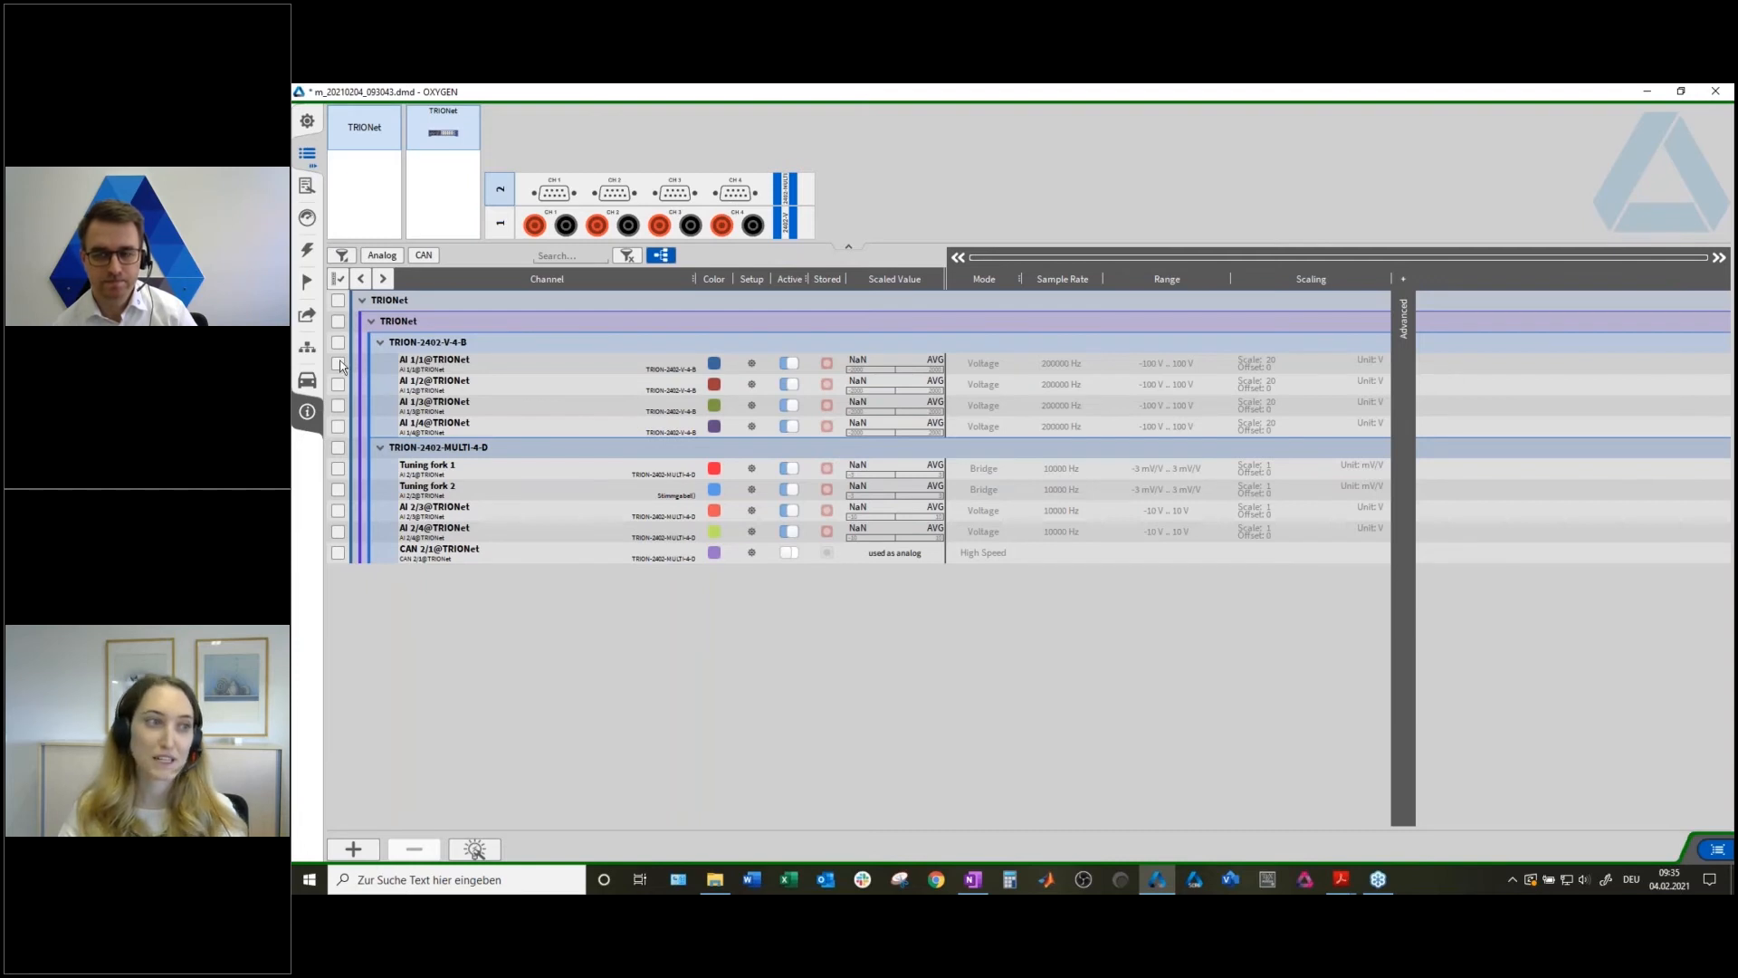
click(338, 363)
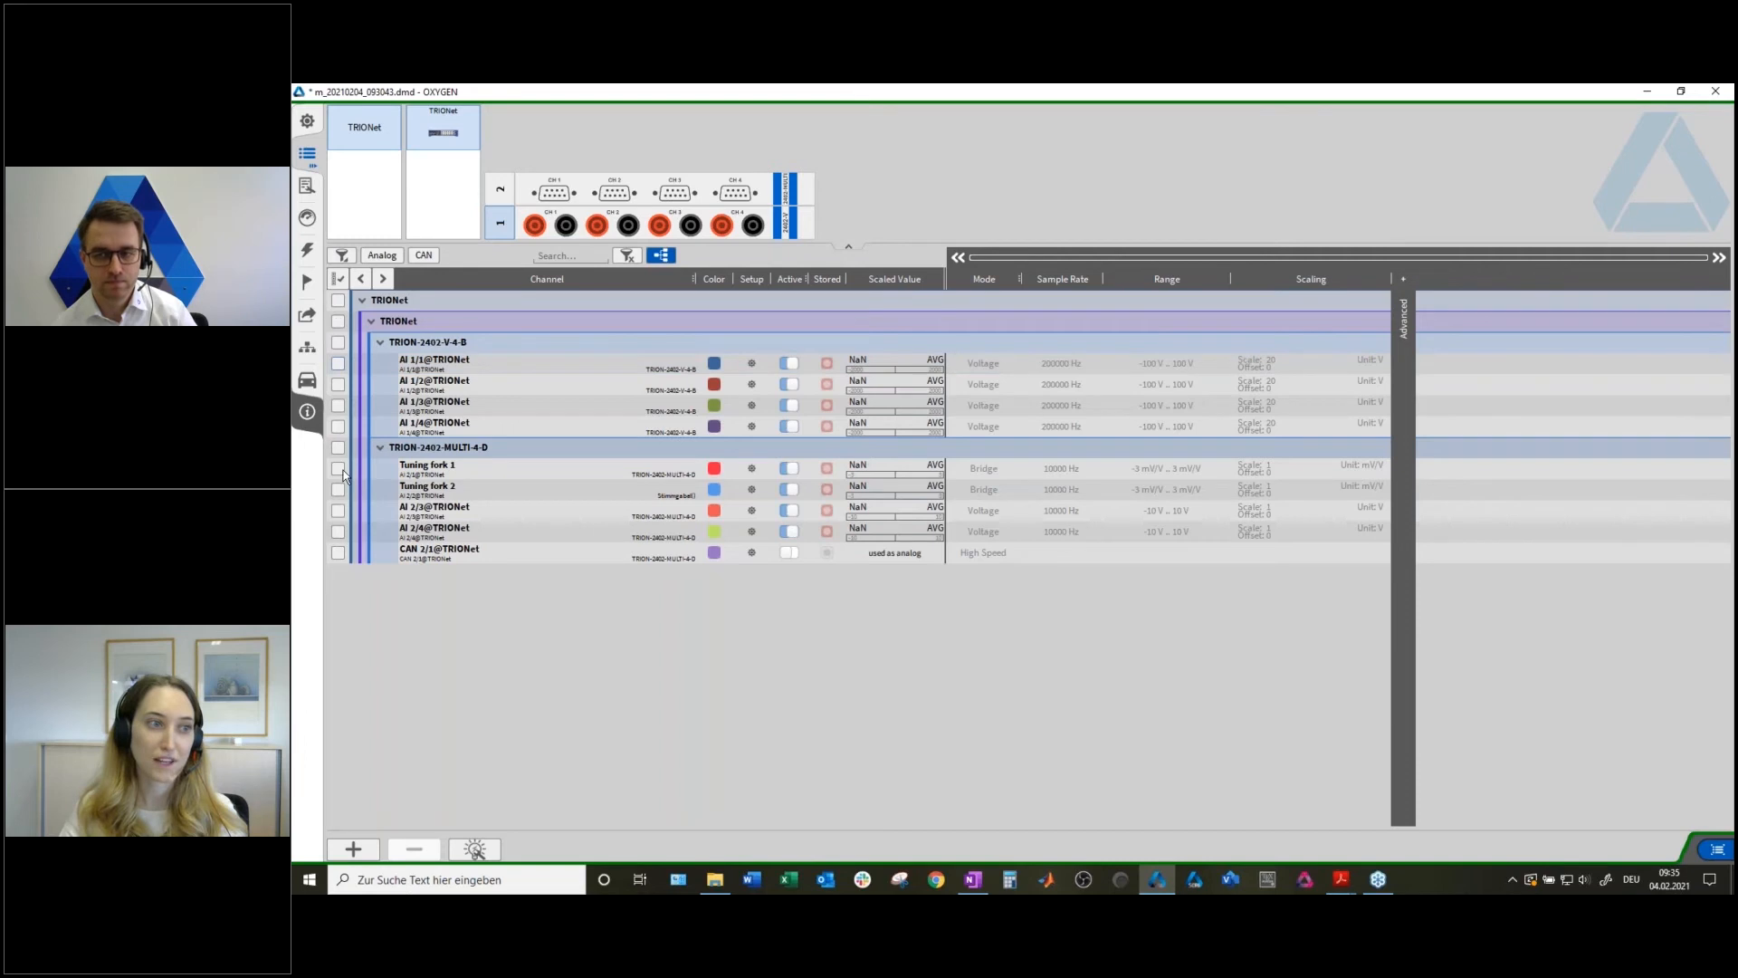
click(338, 468)
click(354, 849)
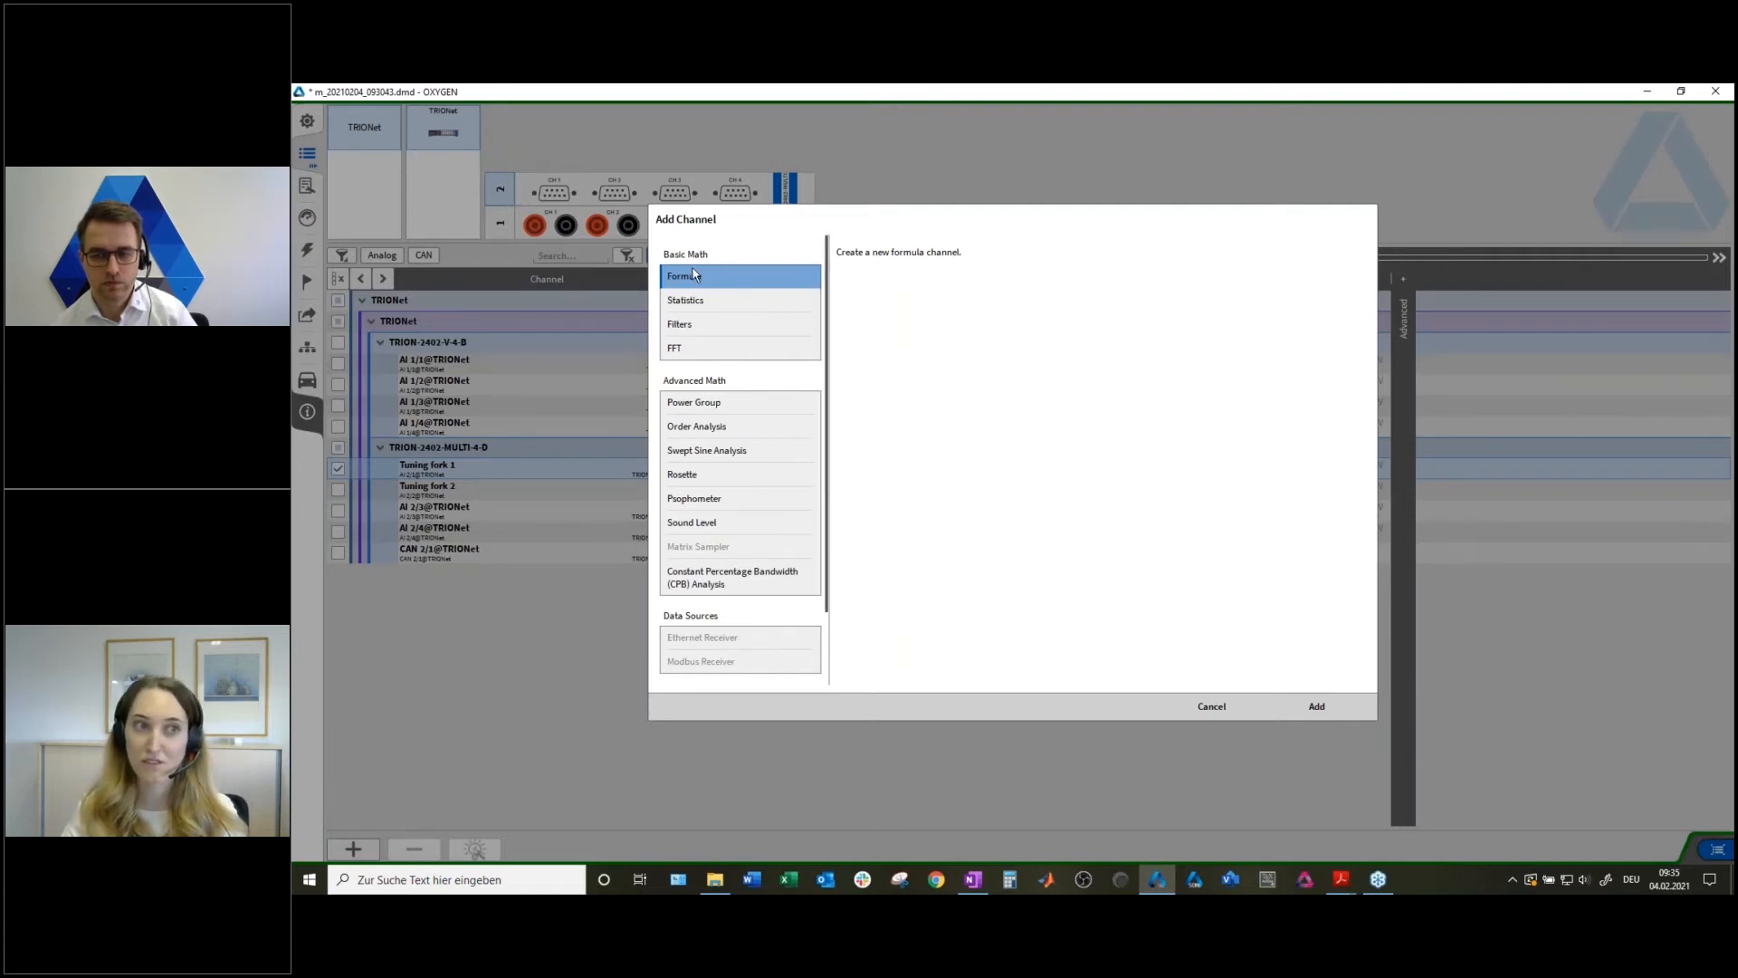
Examine the available math channel types, including Statistics, Filters, FFT and the Advanced Math entries.
click(703, 297)
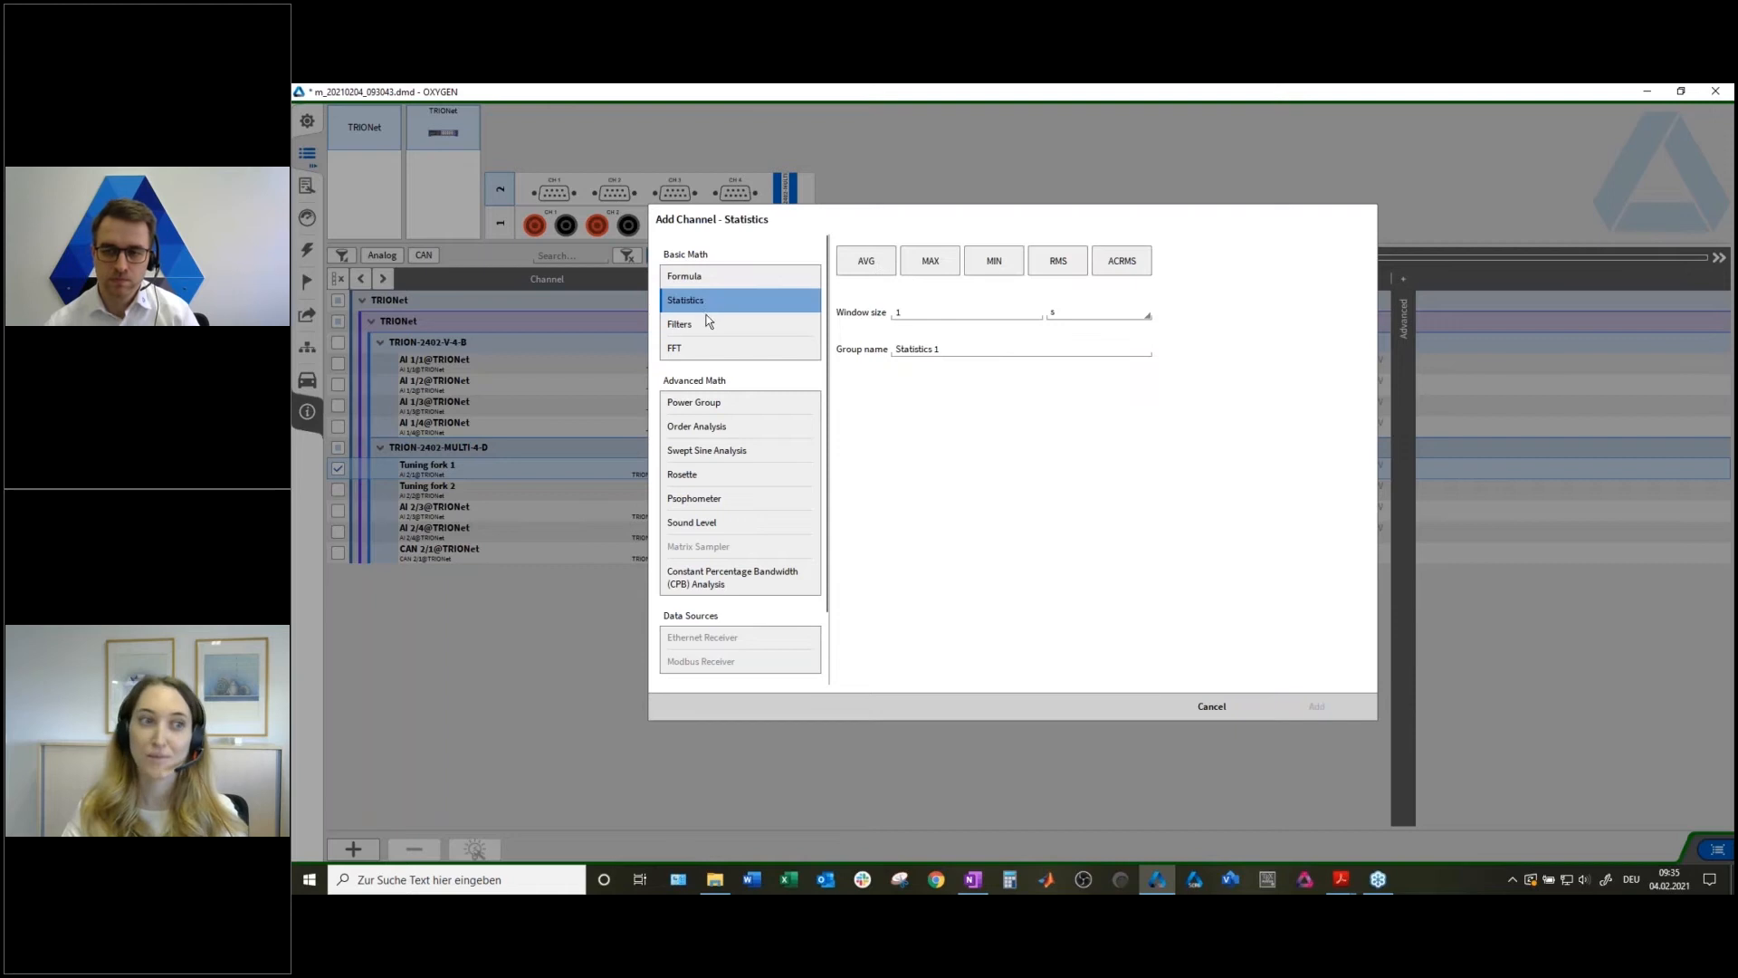
click(705, 323)
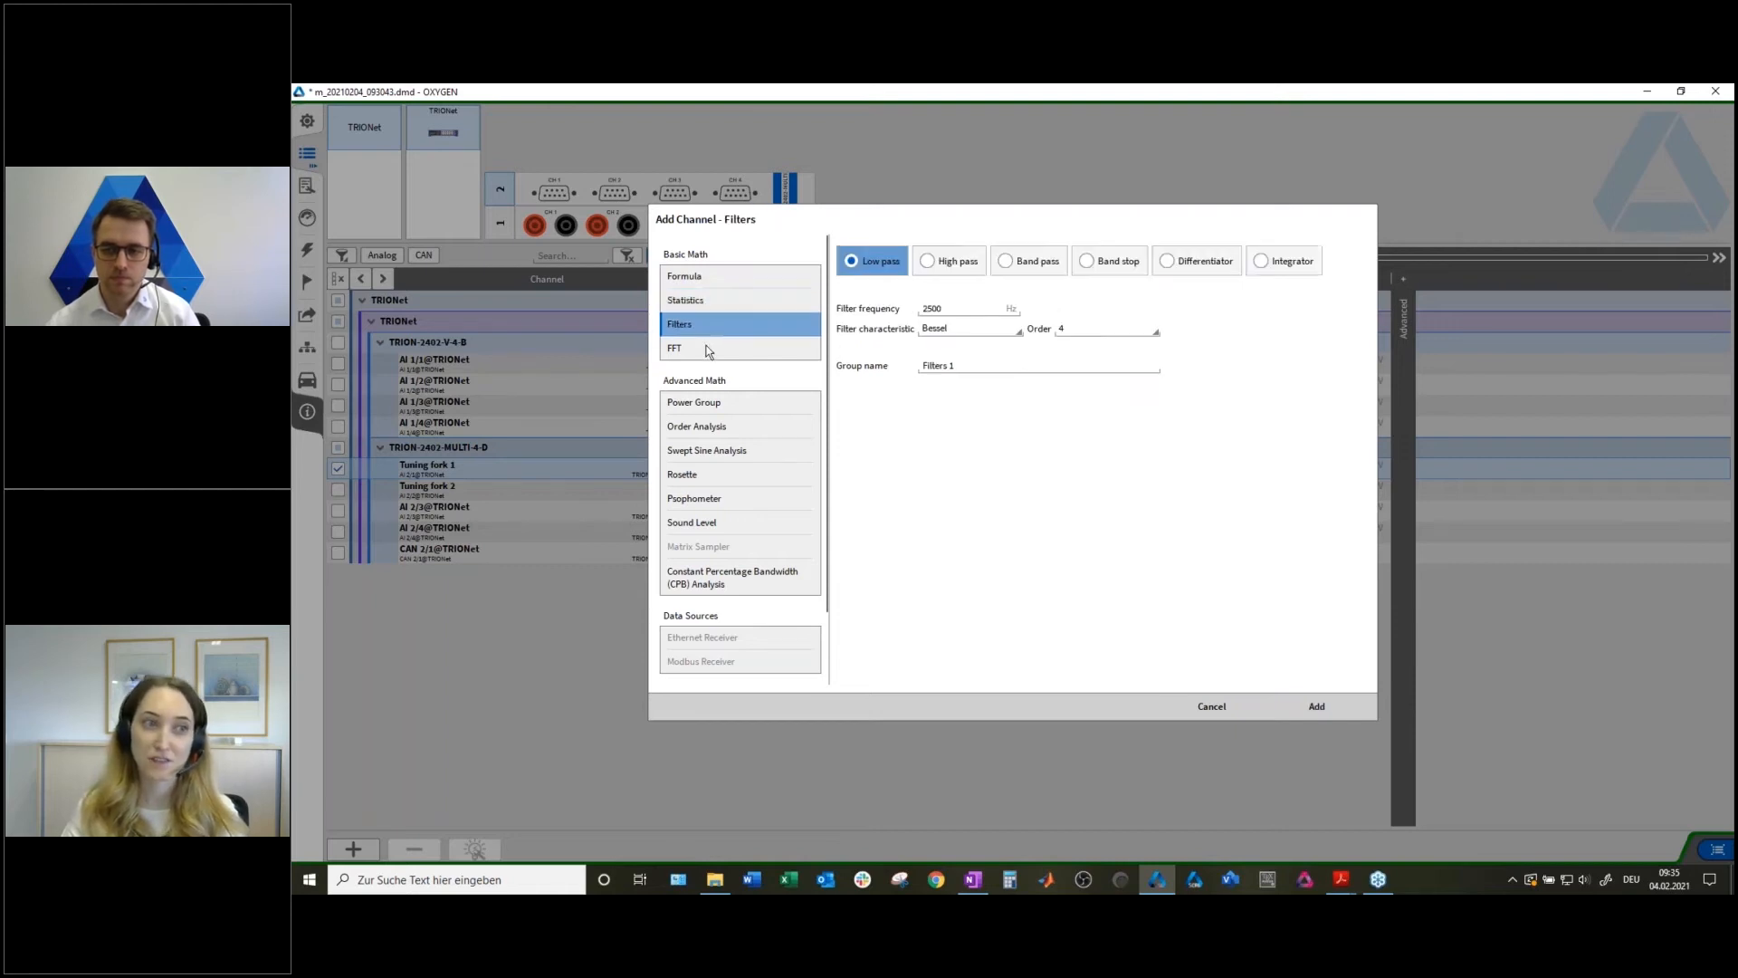
click(707, 348)
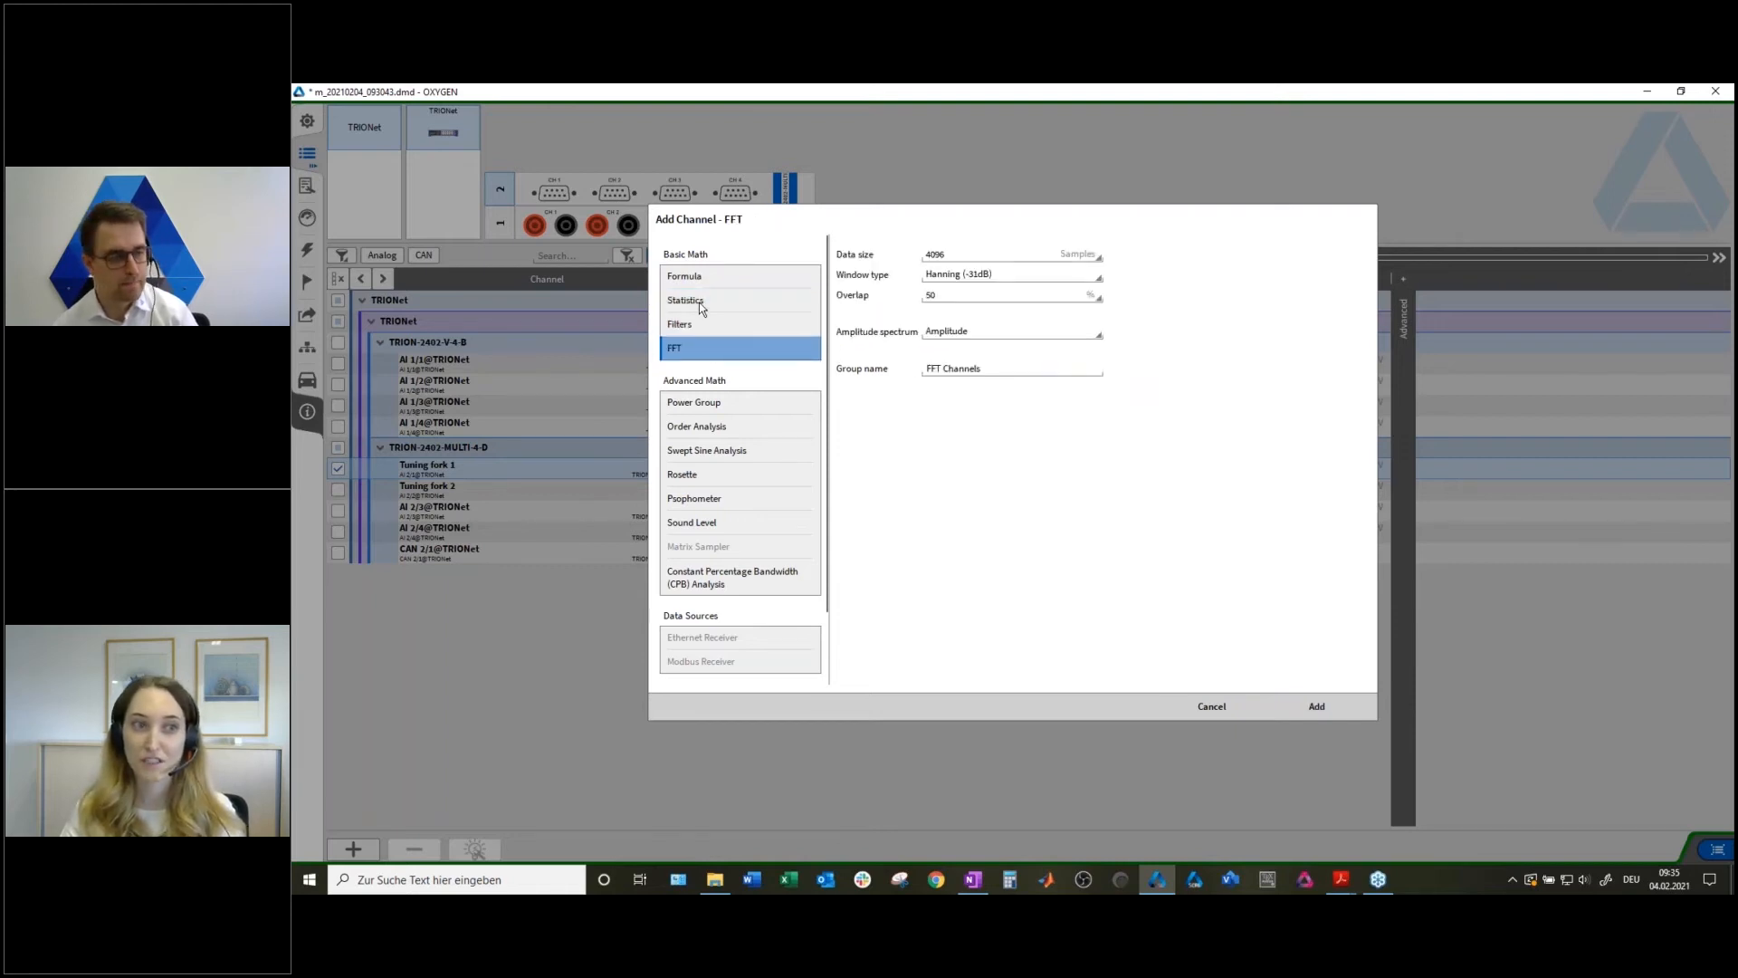
click(701, 303)
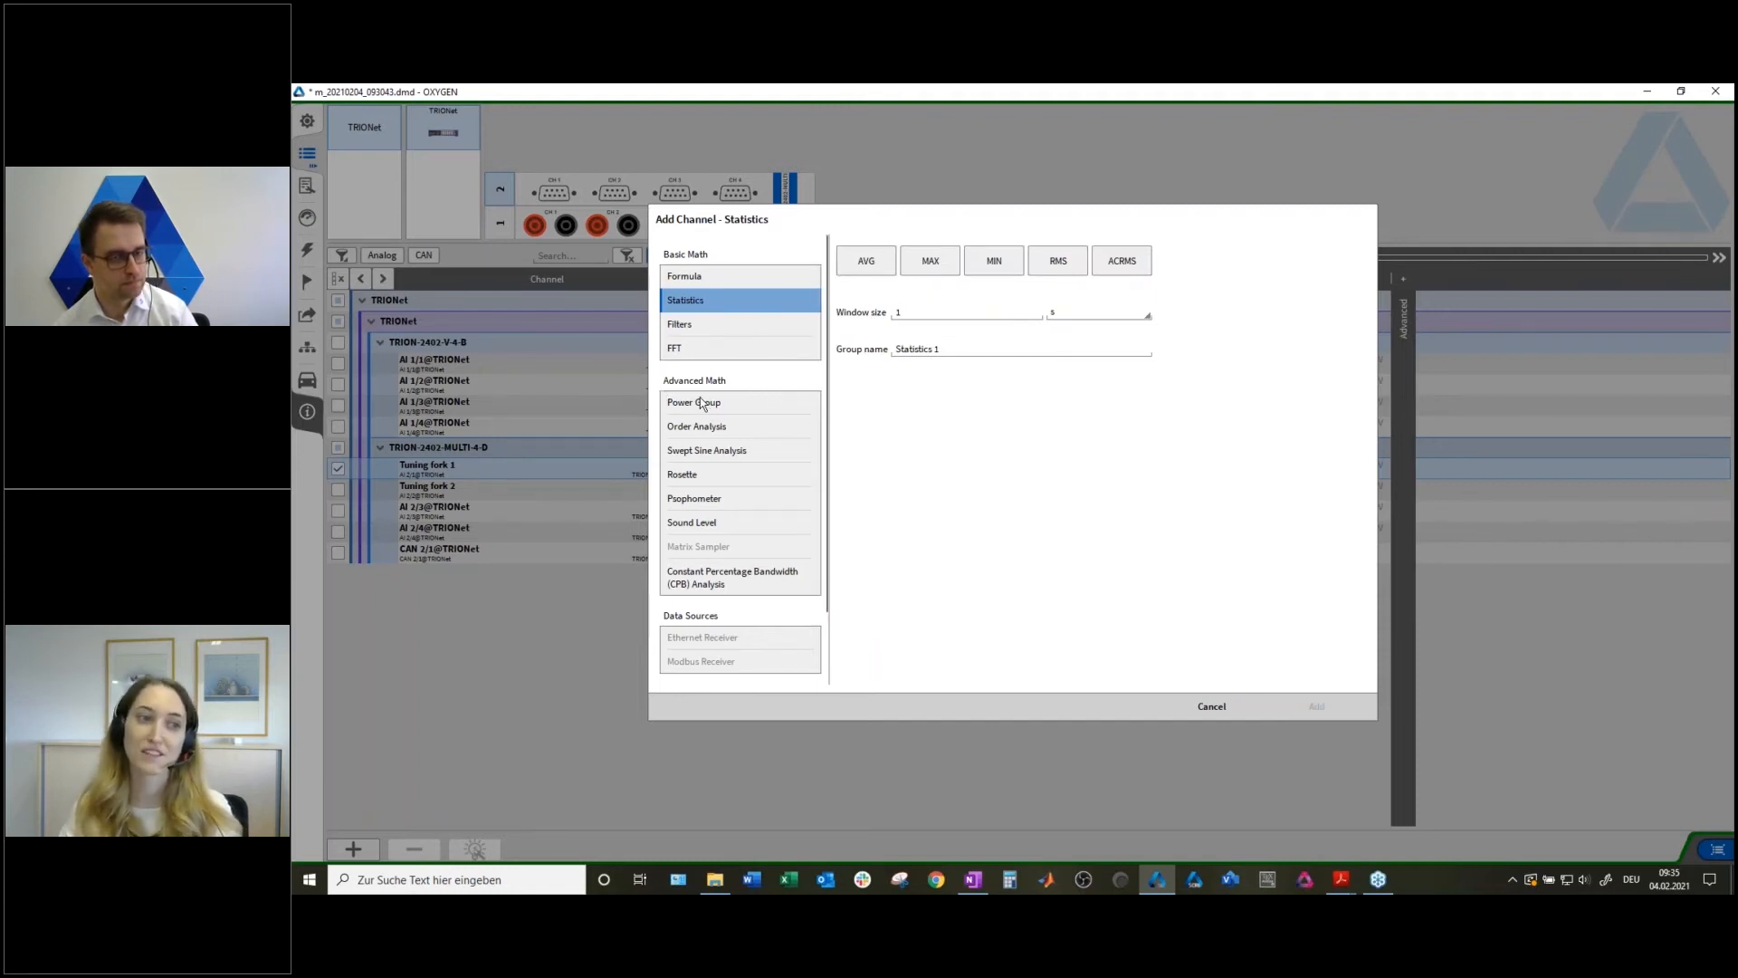
scroll(705, 407, down, 1)
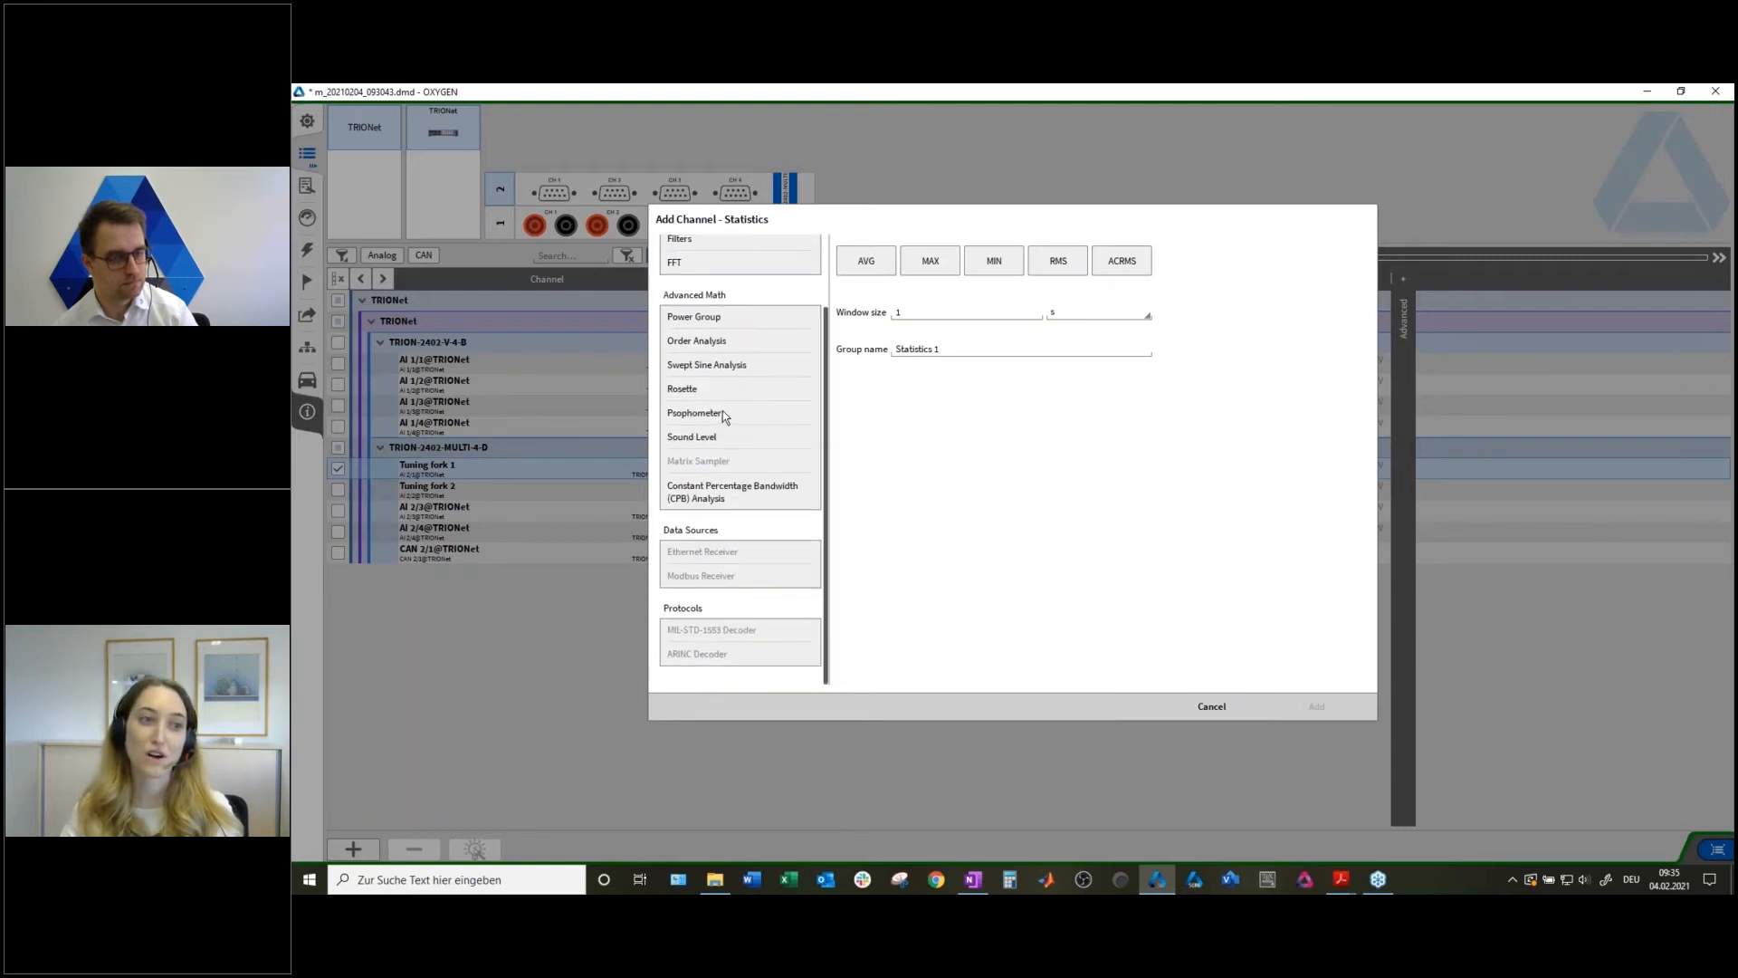
scroll(722, 410, up, 1)
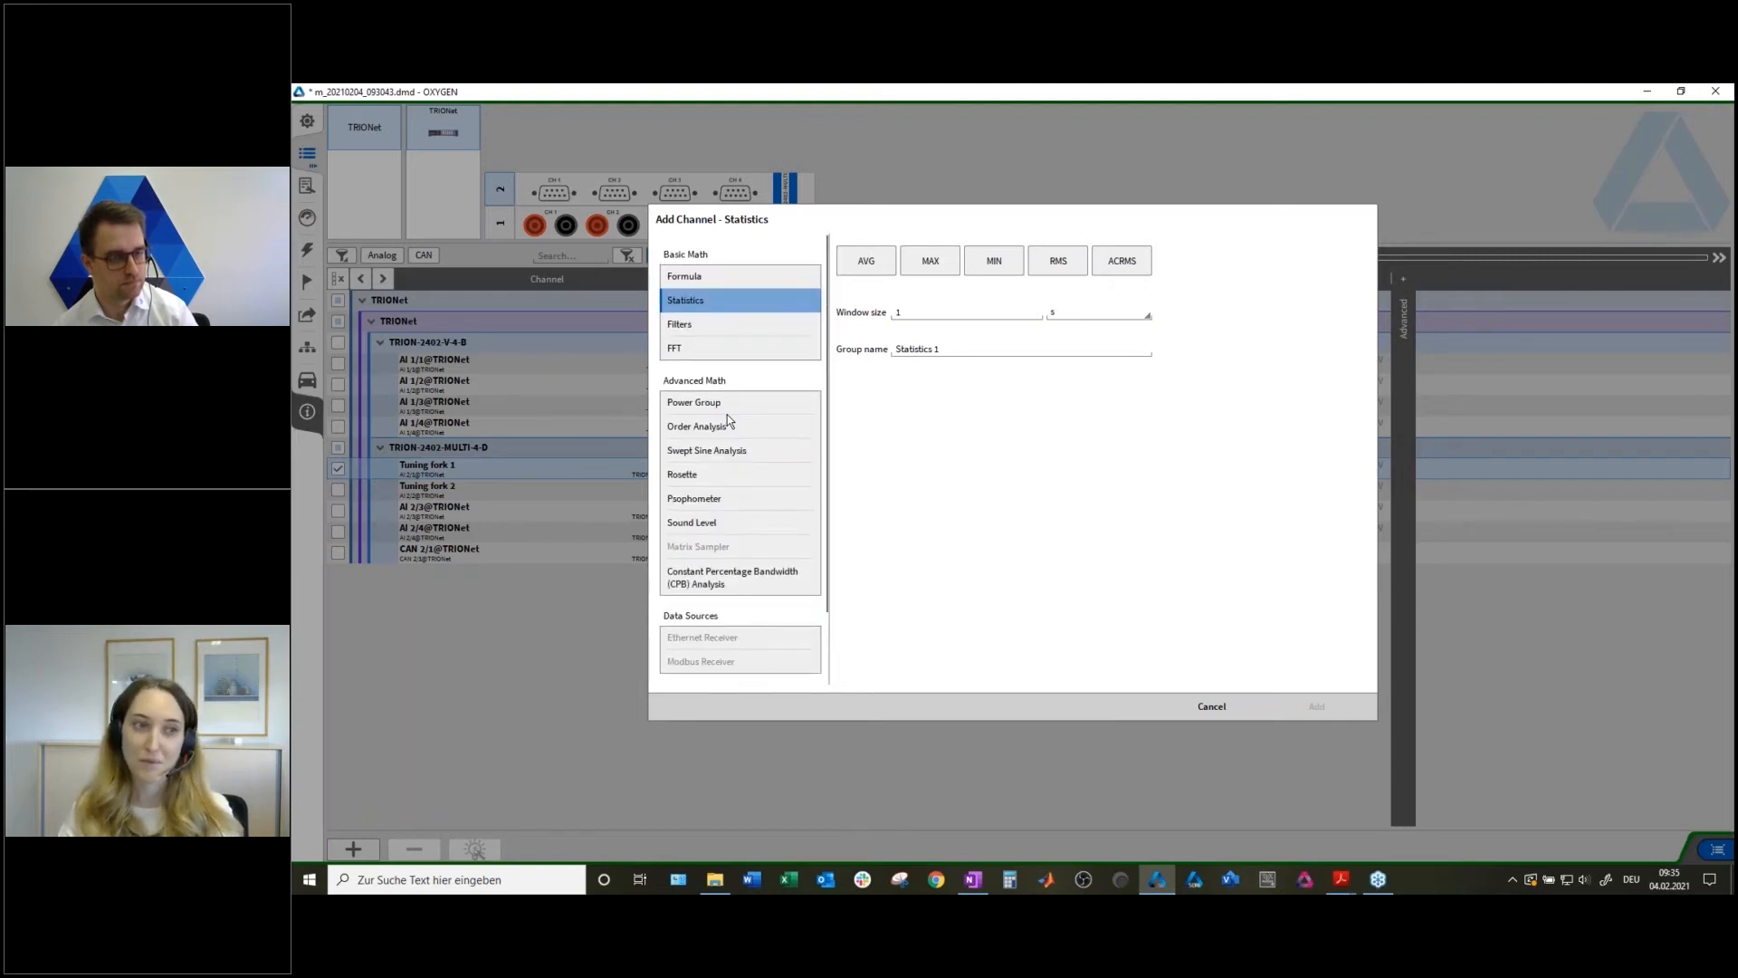
scroll(726, 414, down, 1)
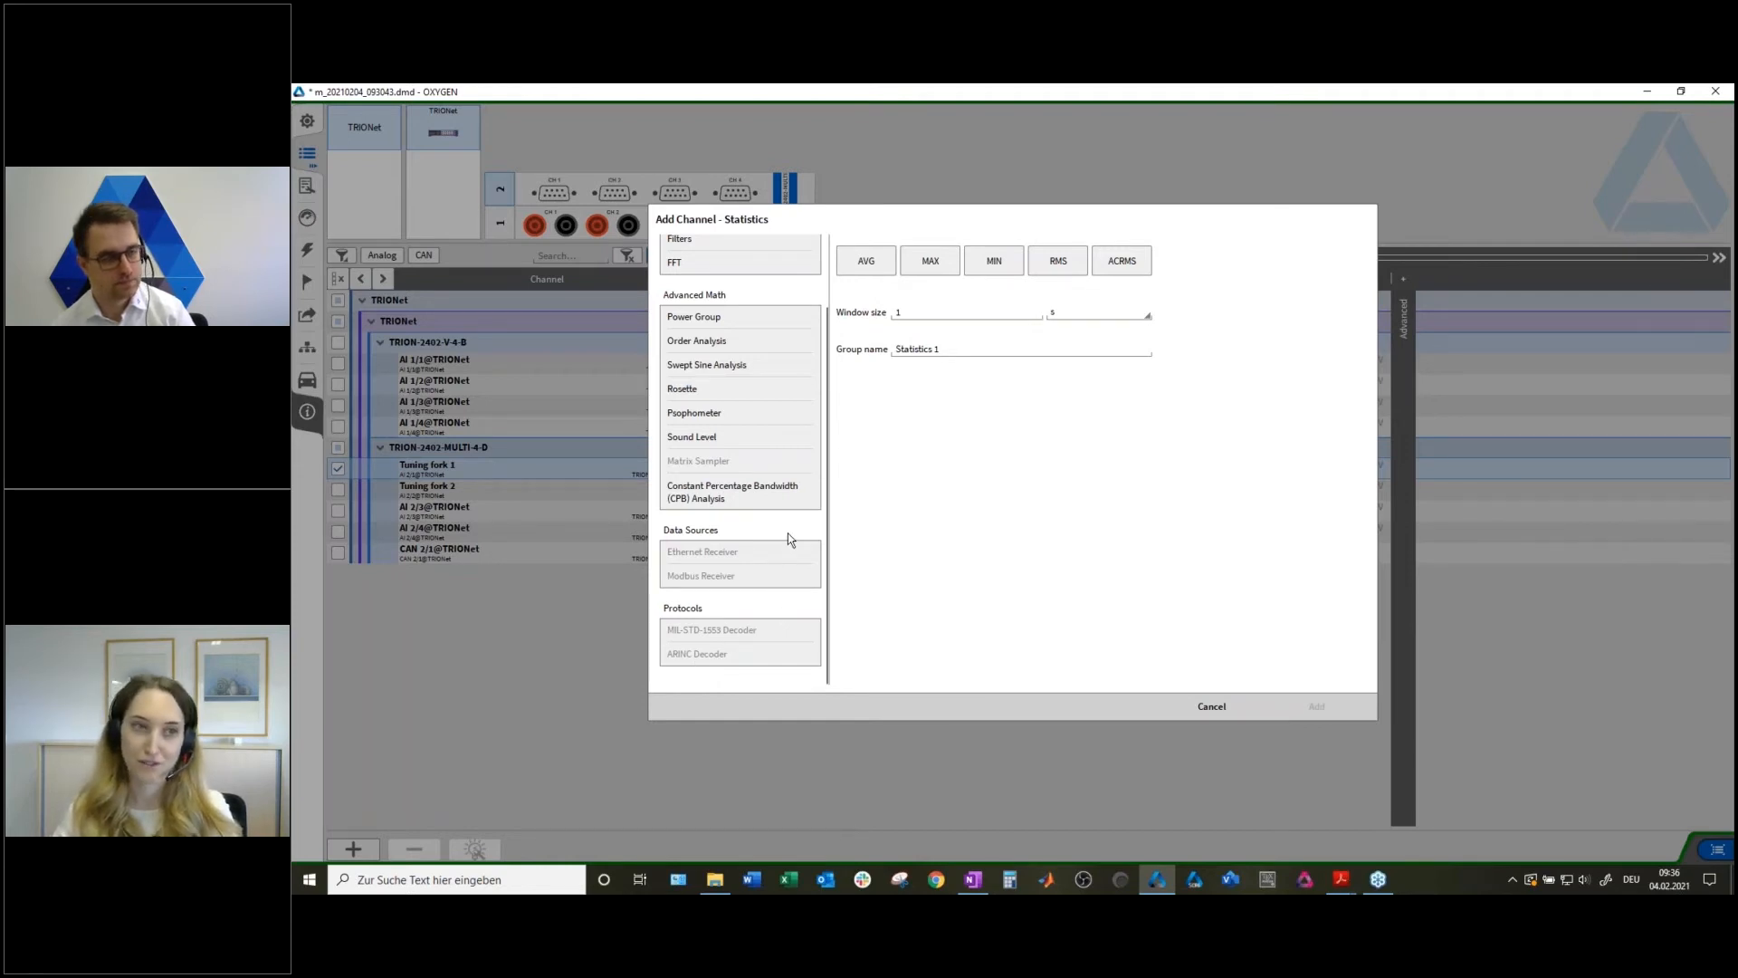
scroll(788, 534, up, 2)
Add a formula channel named Sum that calculates 'Tuning fork 1'+'Tuning fork 2'.
click(751, 280)
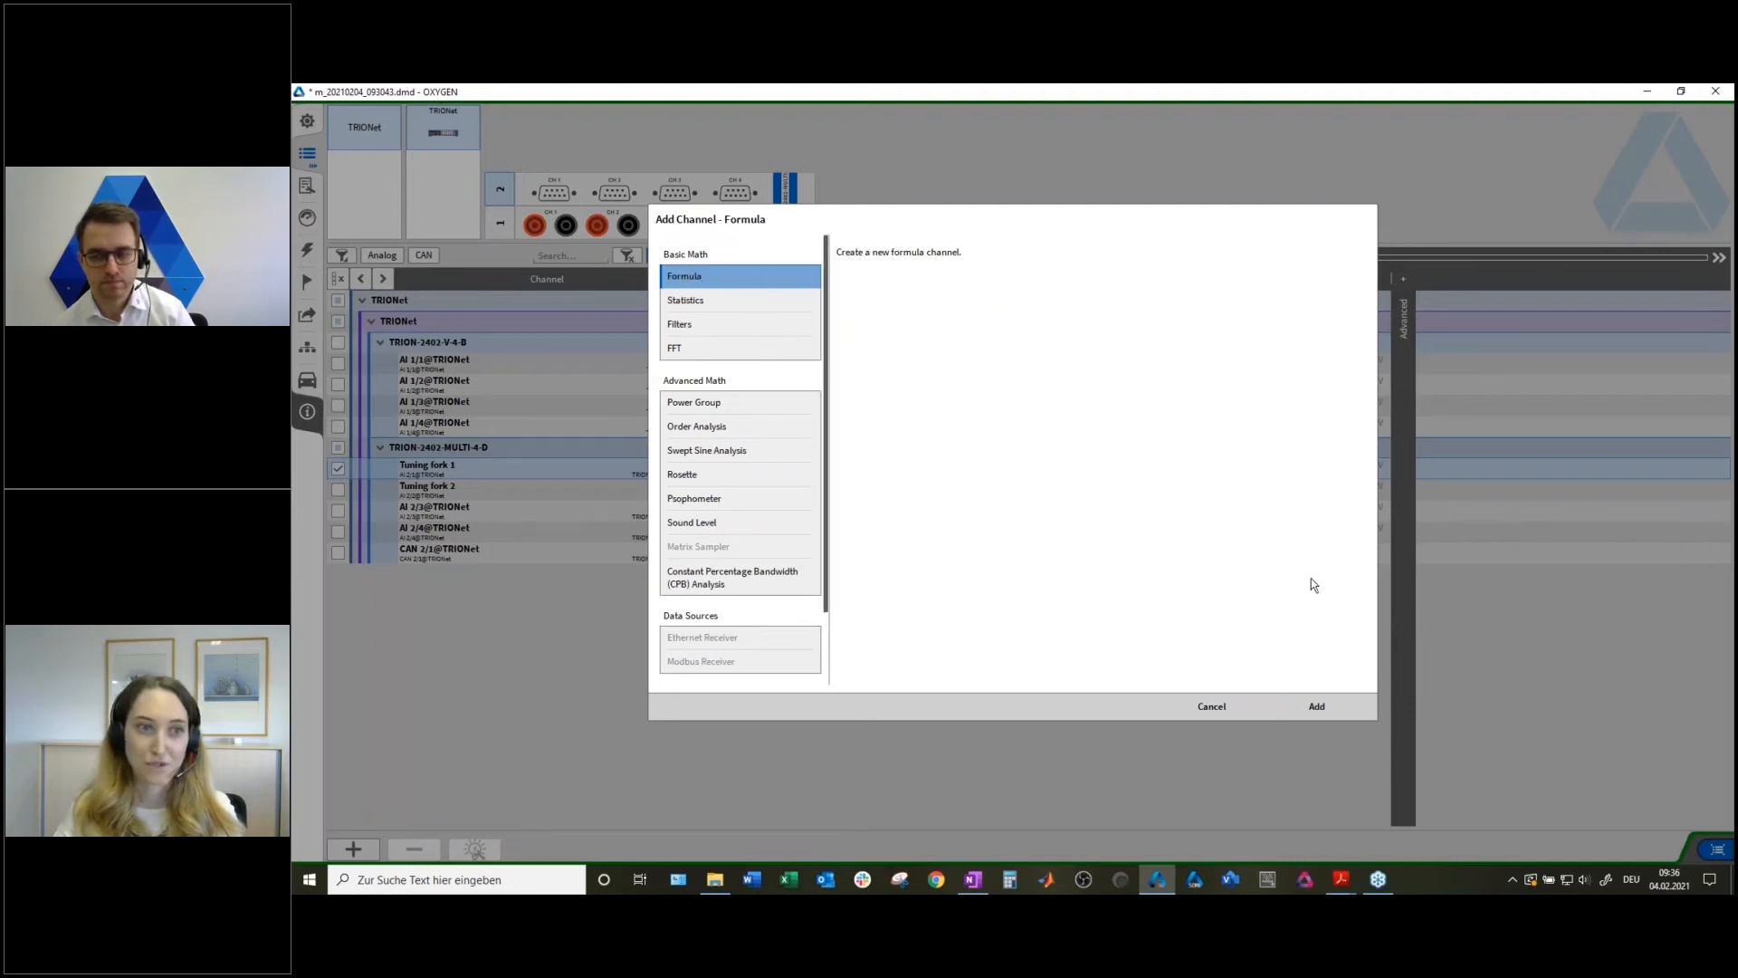
click(1314, 706)
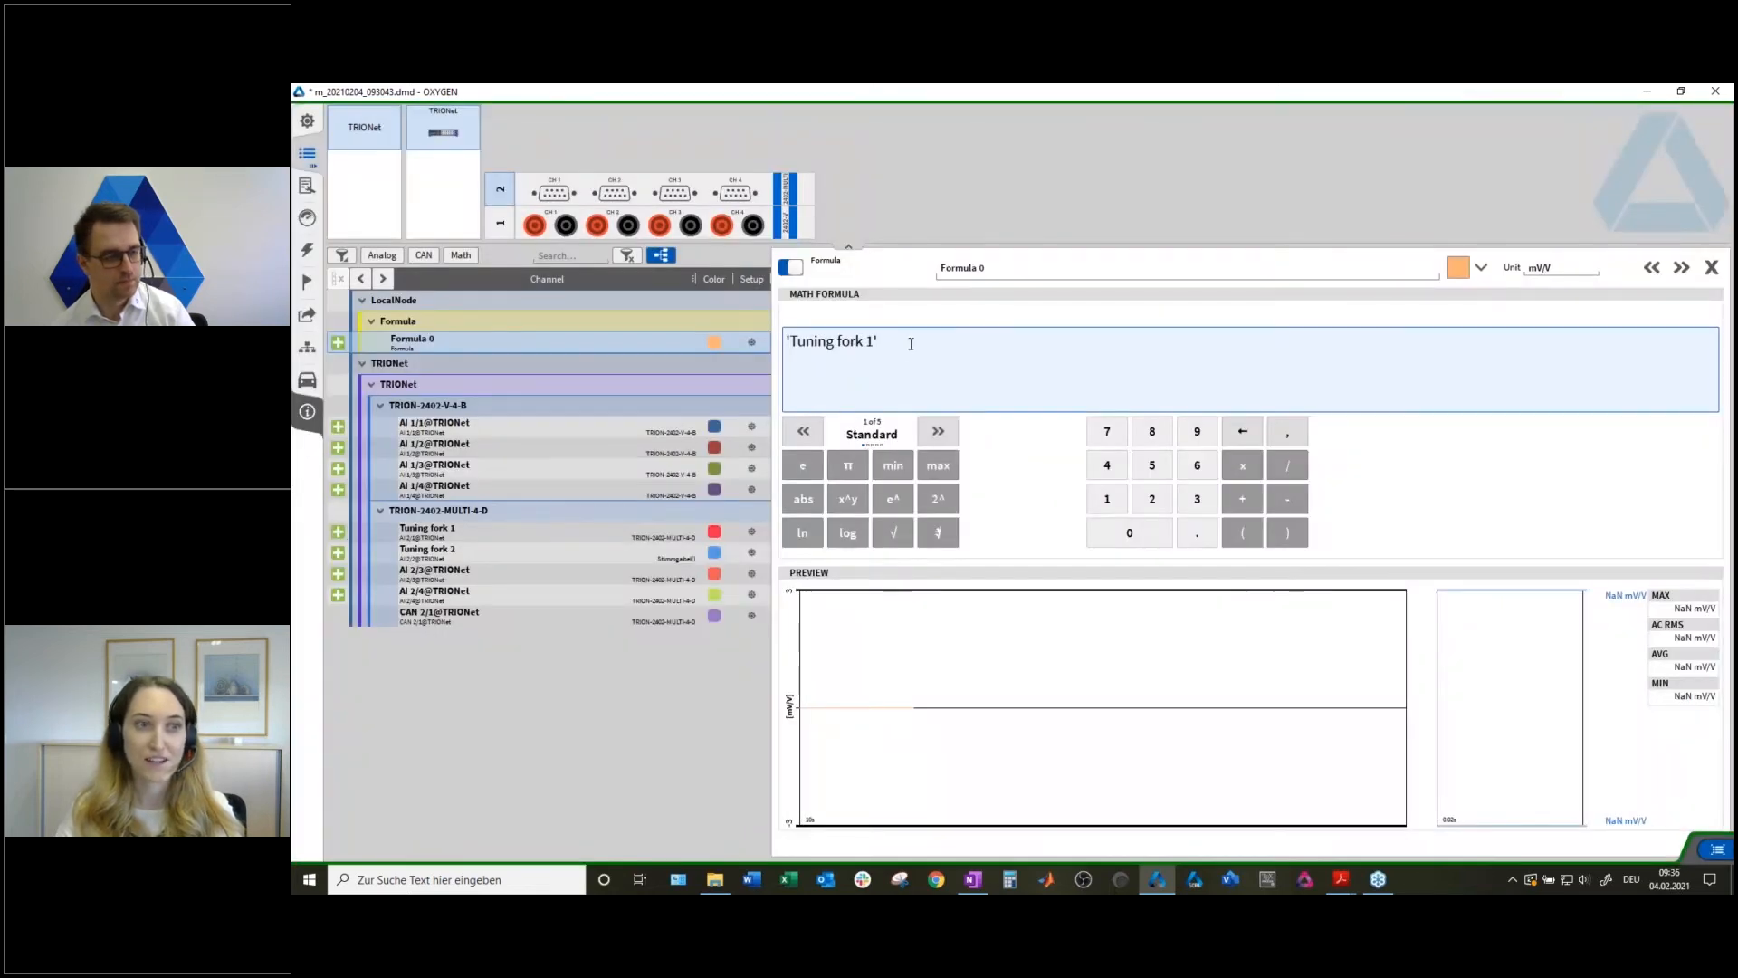
click(982, 270)
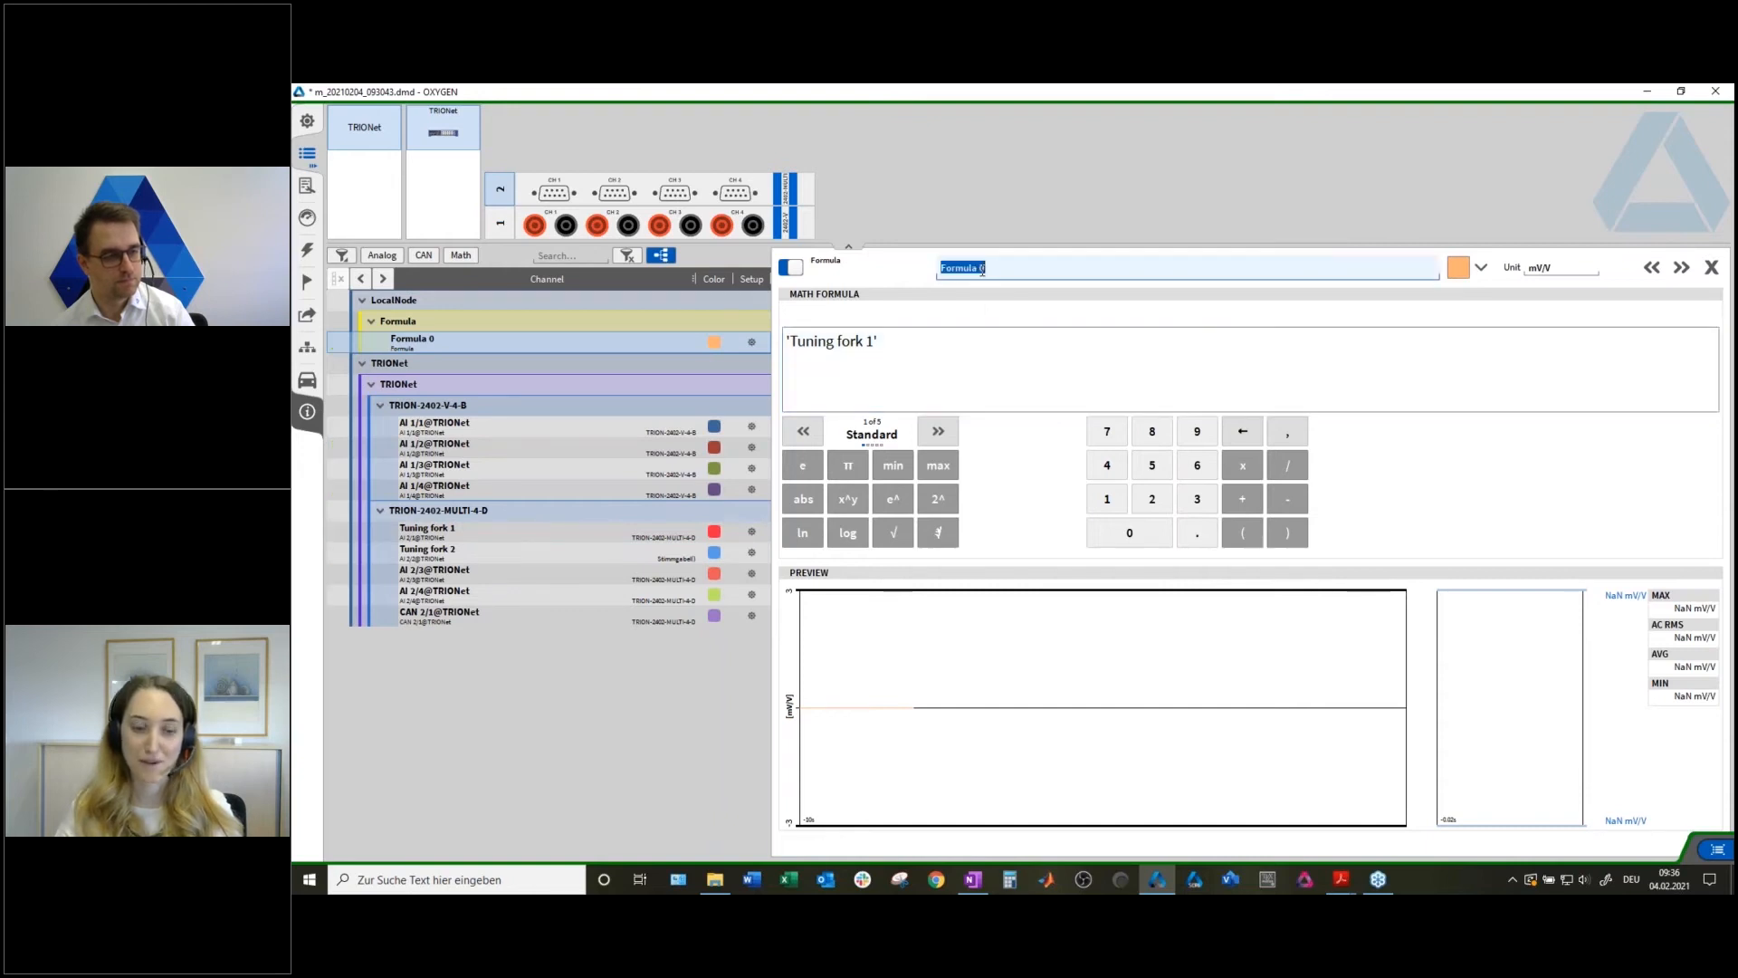
text(Sum)
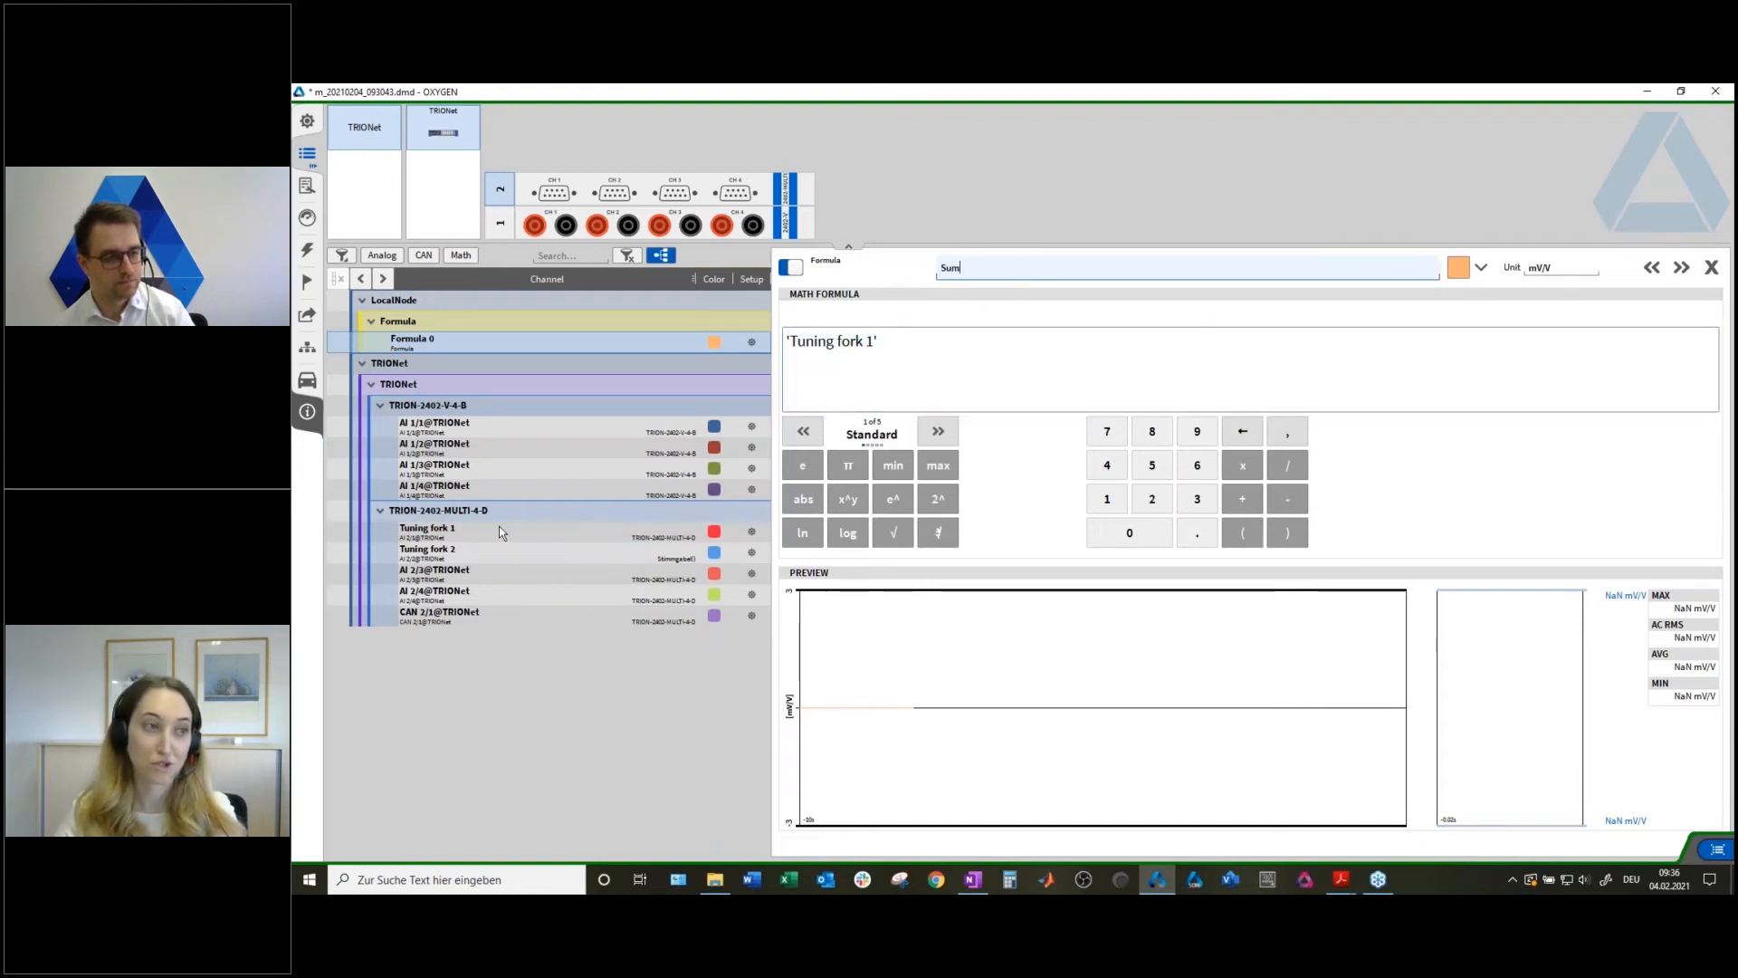
click(785, 389)
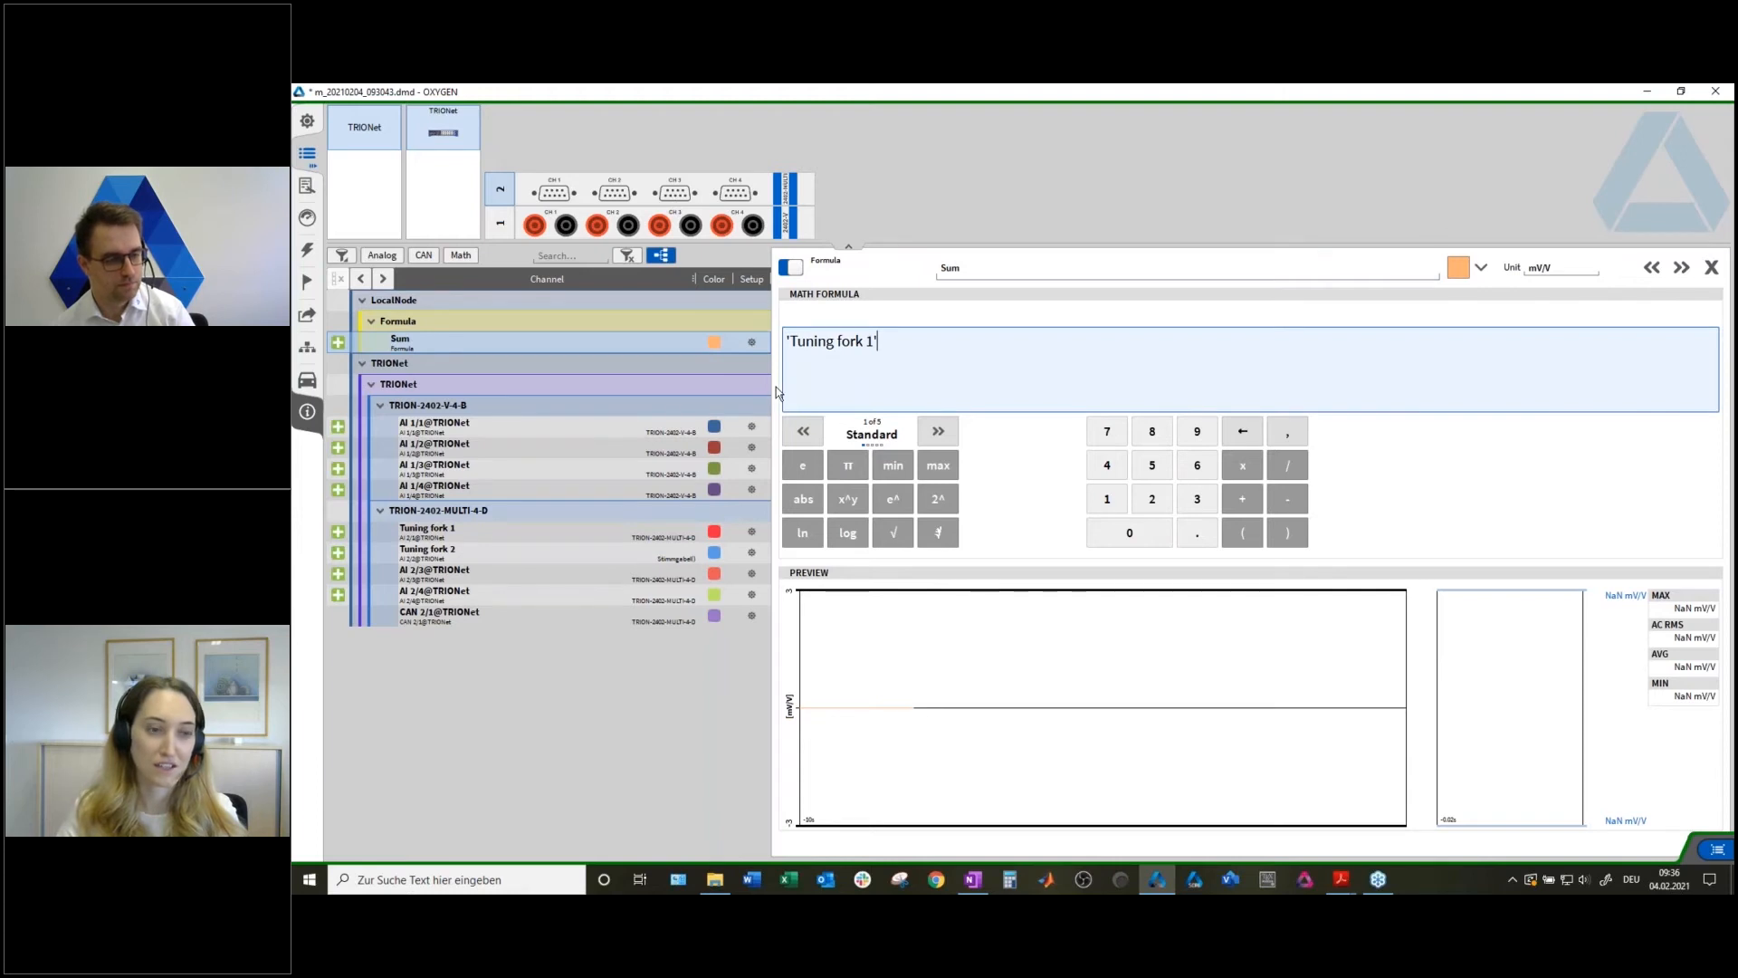
text(+)
click(337, 553)
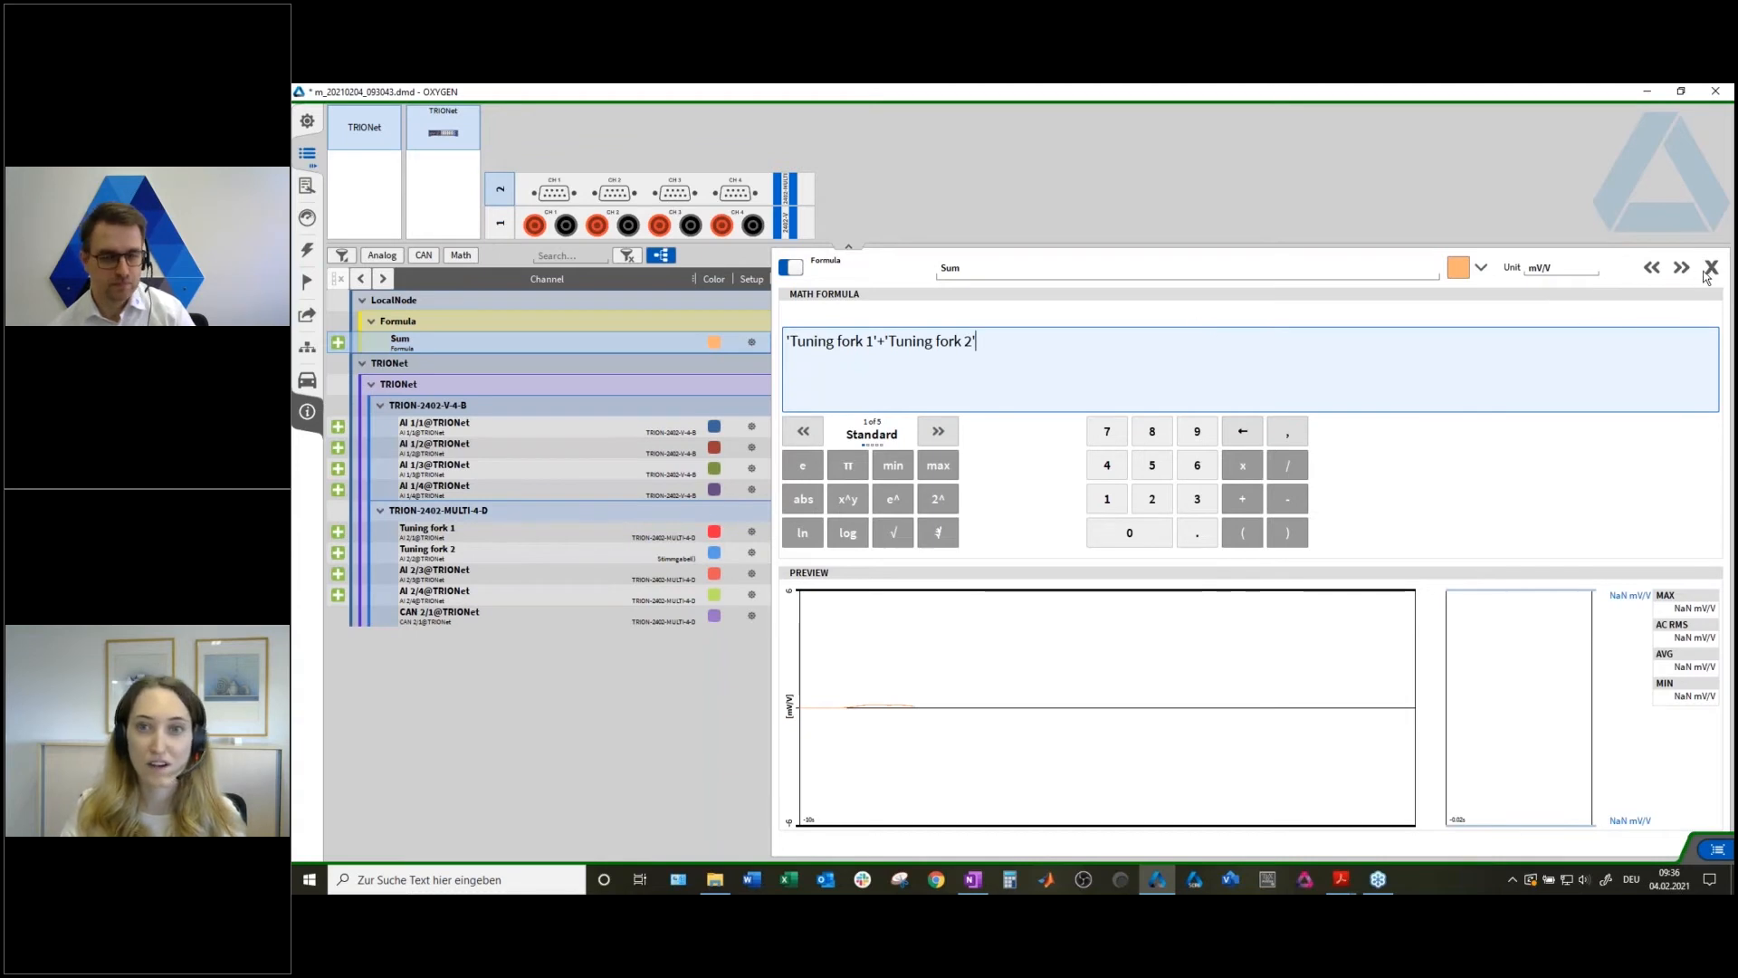
Change the Sum channel's colour to green and close its formula settings.
click(1461, 270)
drag(1481, 355, 1440, 434)
click(1495, 535)
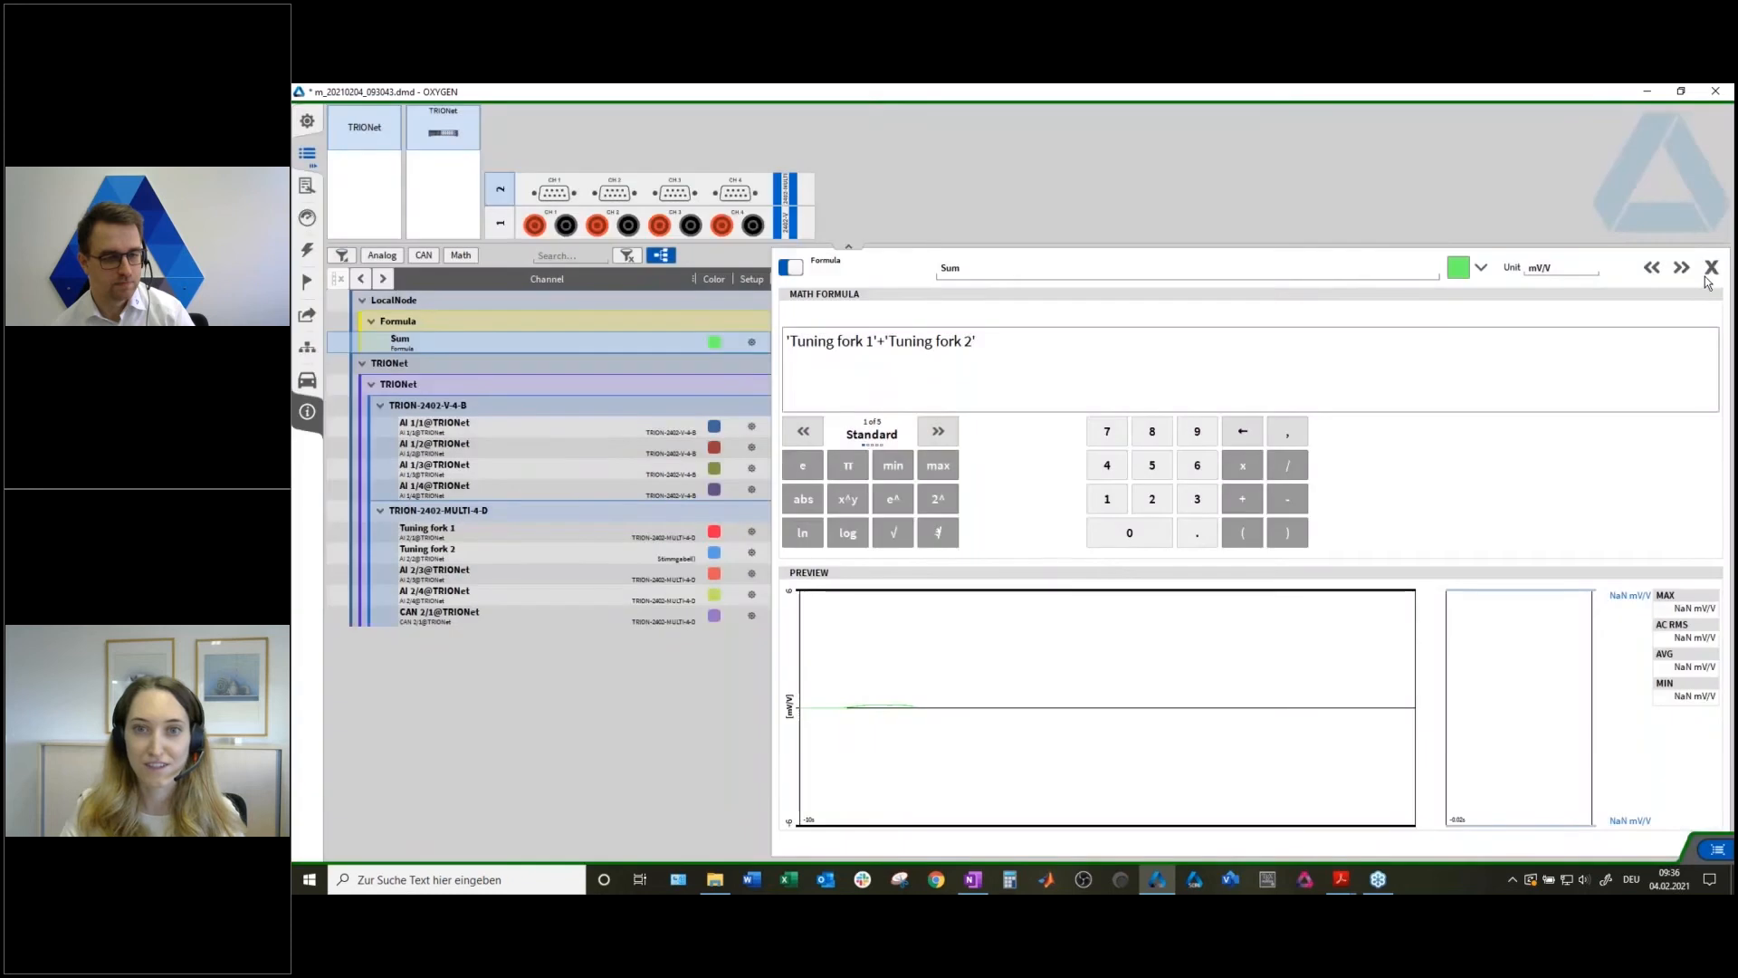
click(1711, 267)
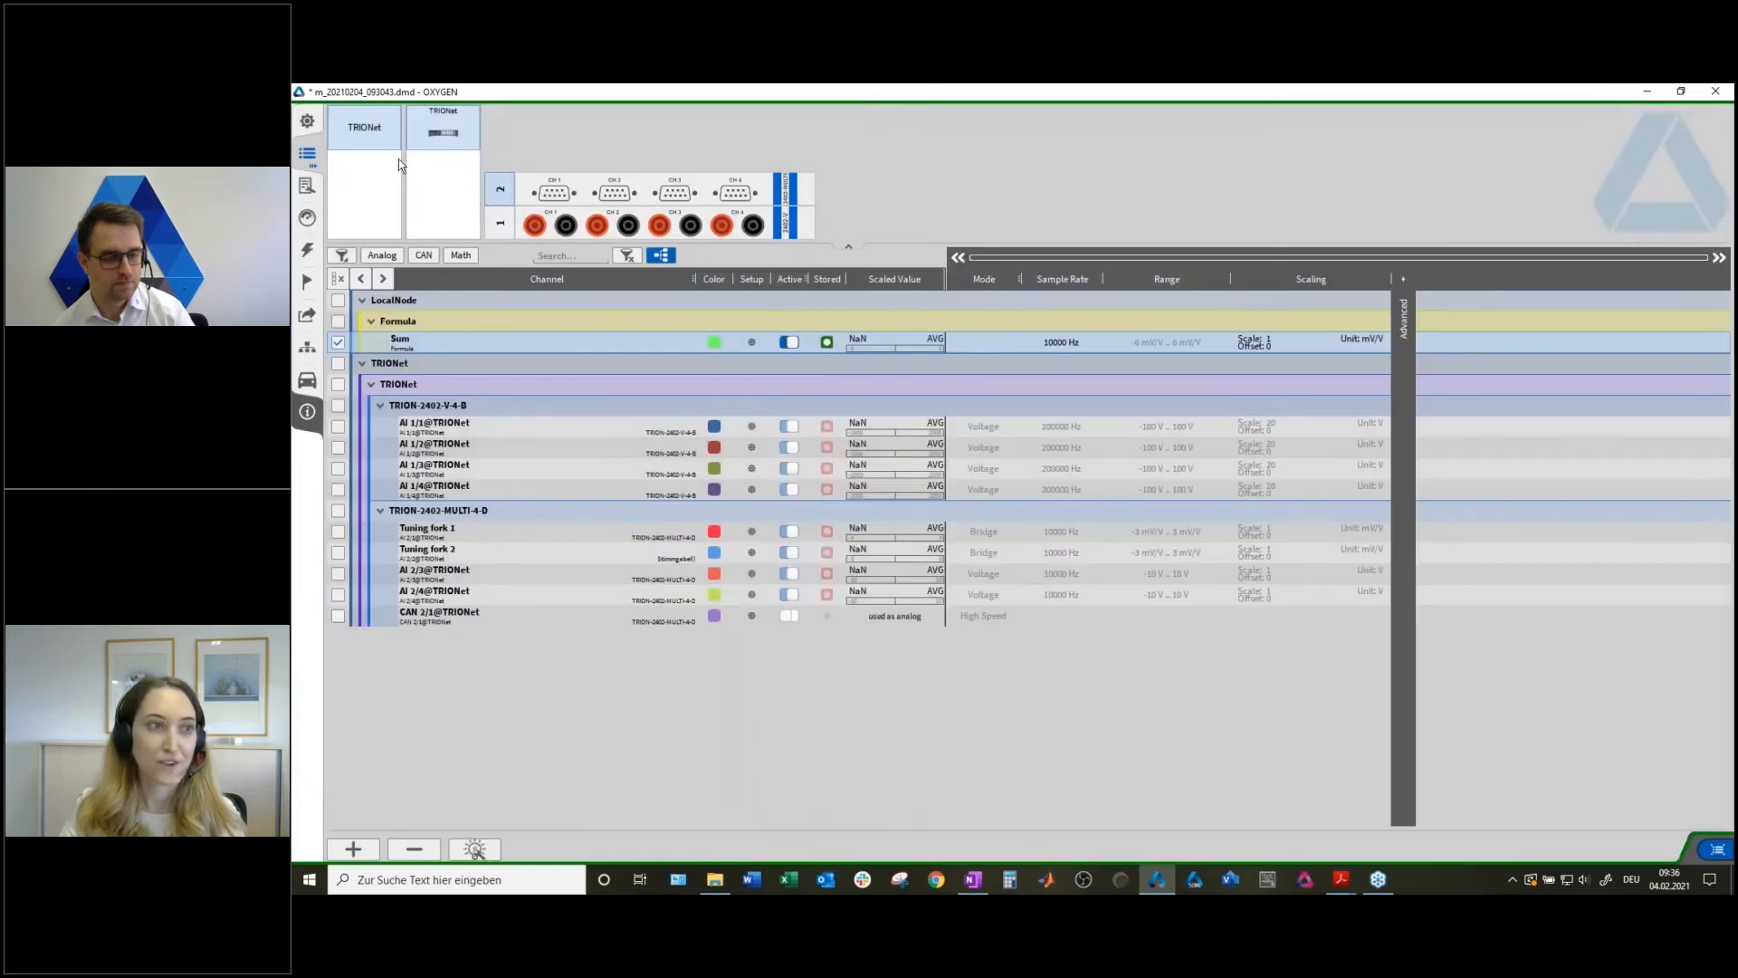
Return to the measurement screen and add the Sum channel to the recorder.
click(308, 154)
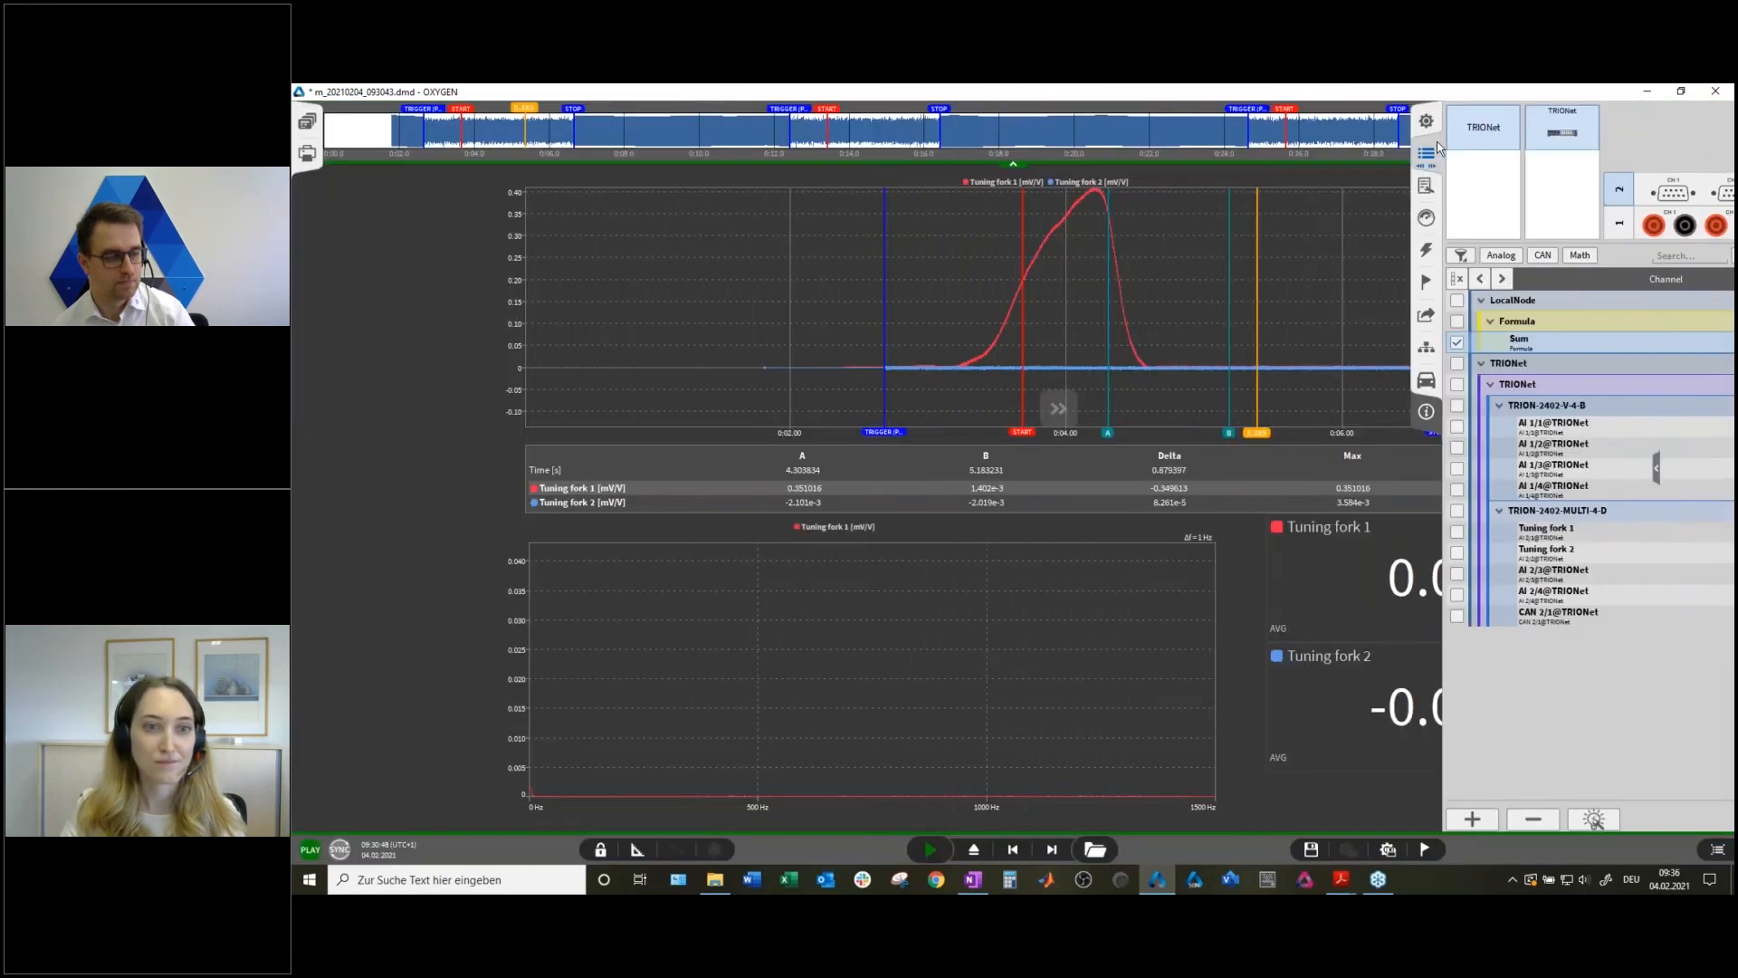
click(1428, 152)
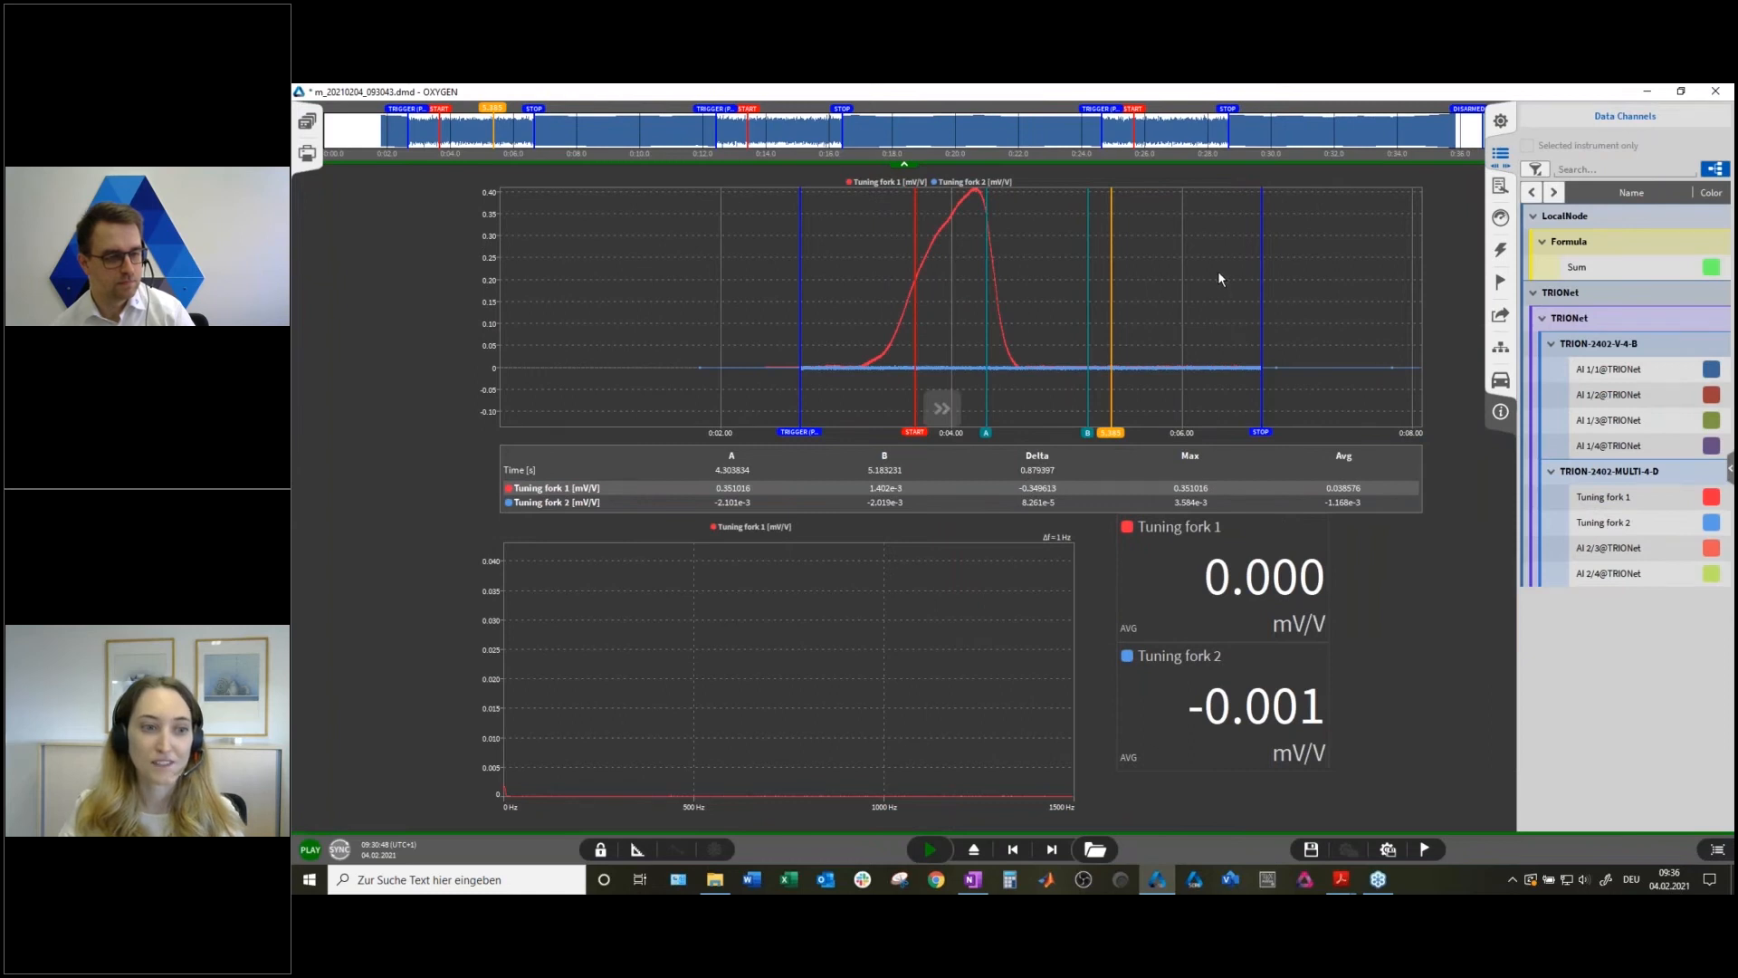
click(1255, 292)
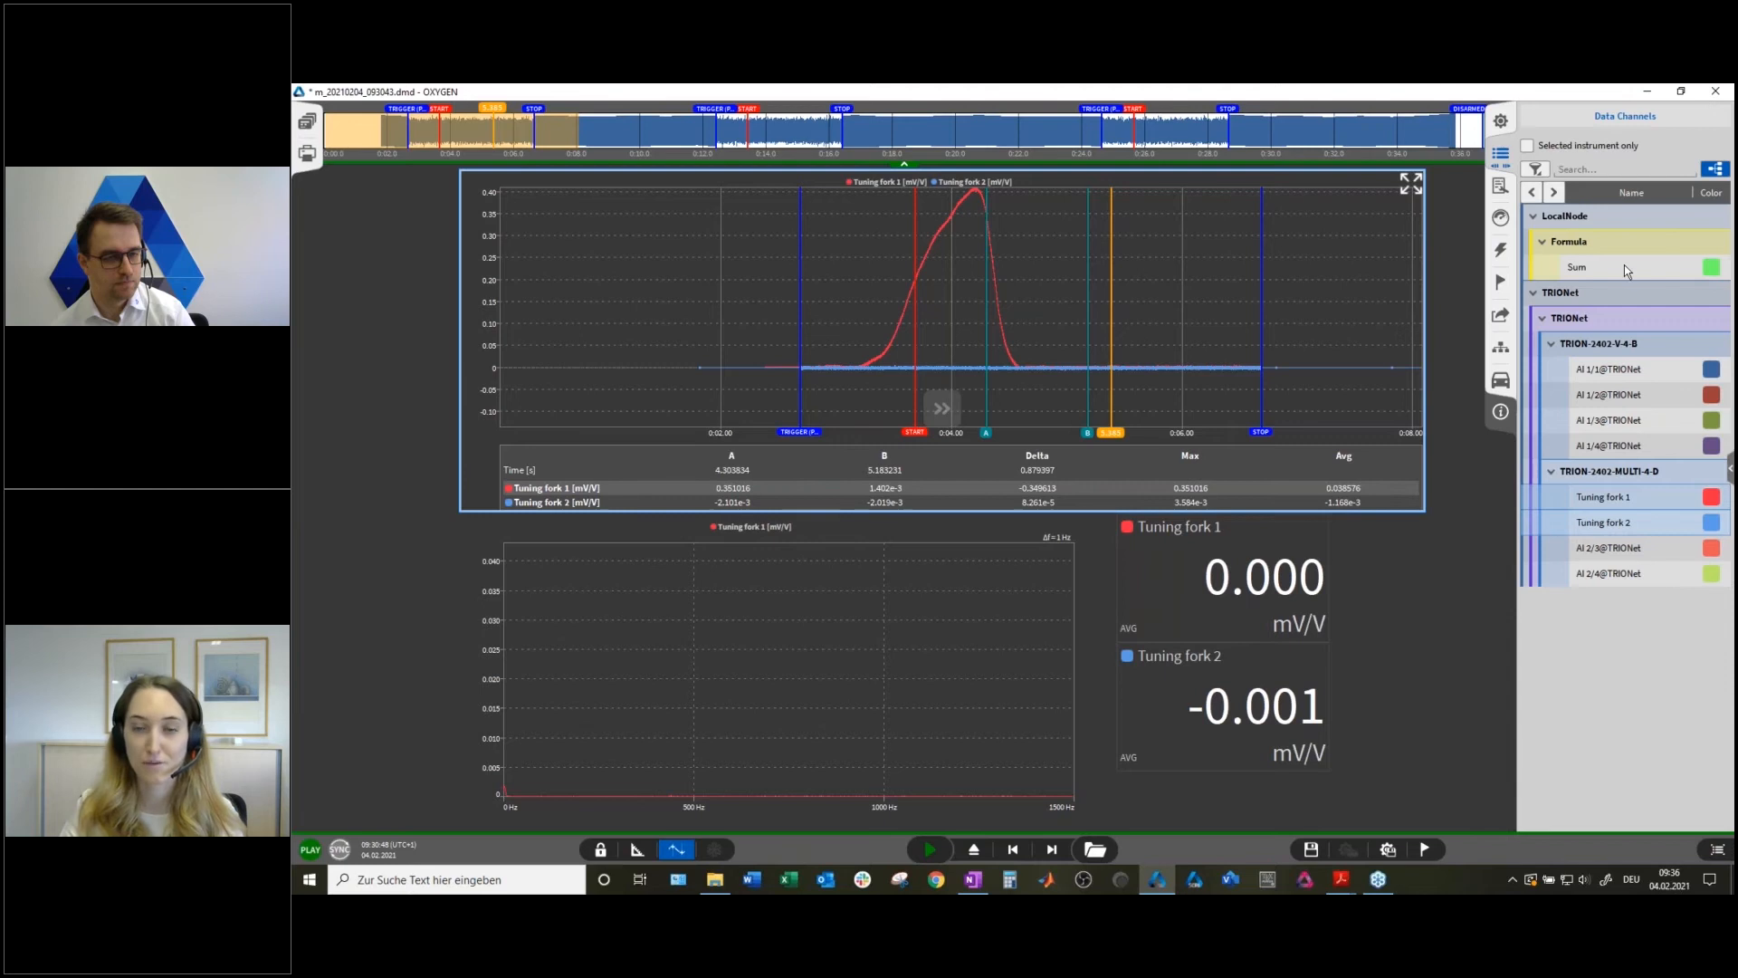
drag(1624, 265, 1031, 285)
Examine the Sum curve in the recorder over the last triggered event, from about 0:25 to 0:29.
scroll(934, 295, down, 2)
scroll(1004, 294, down, 1)
drag(1157, 297, 989, 303)
drag(1215, 306, 1009, 302)
drag(1313, 297, 1041, 303)
drag(1257, 302, 977, 303)
scroll(1068, 310, up, 3)
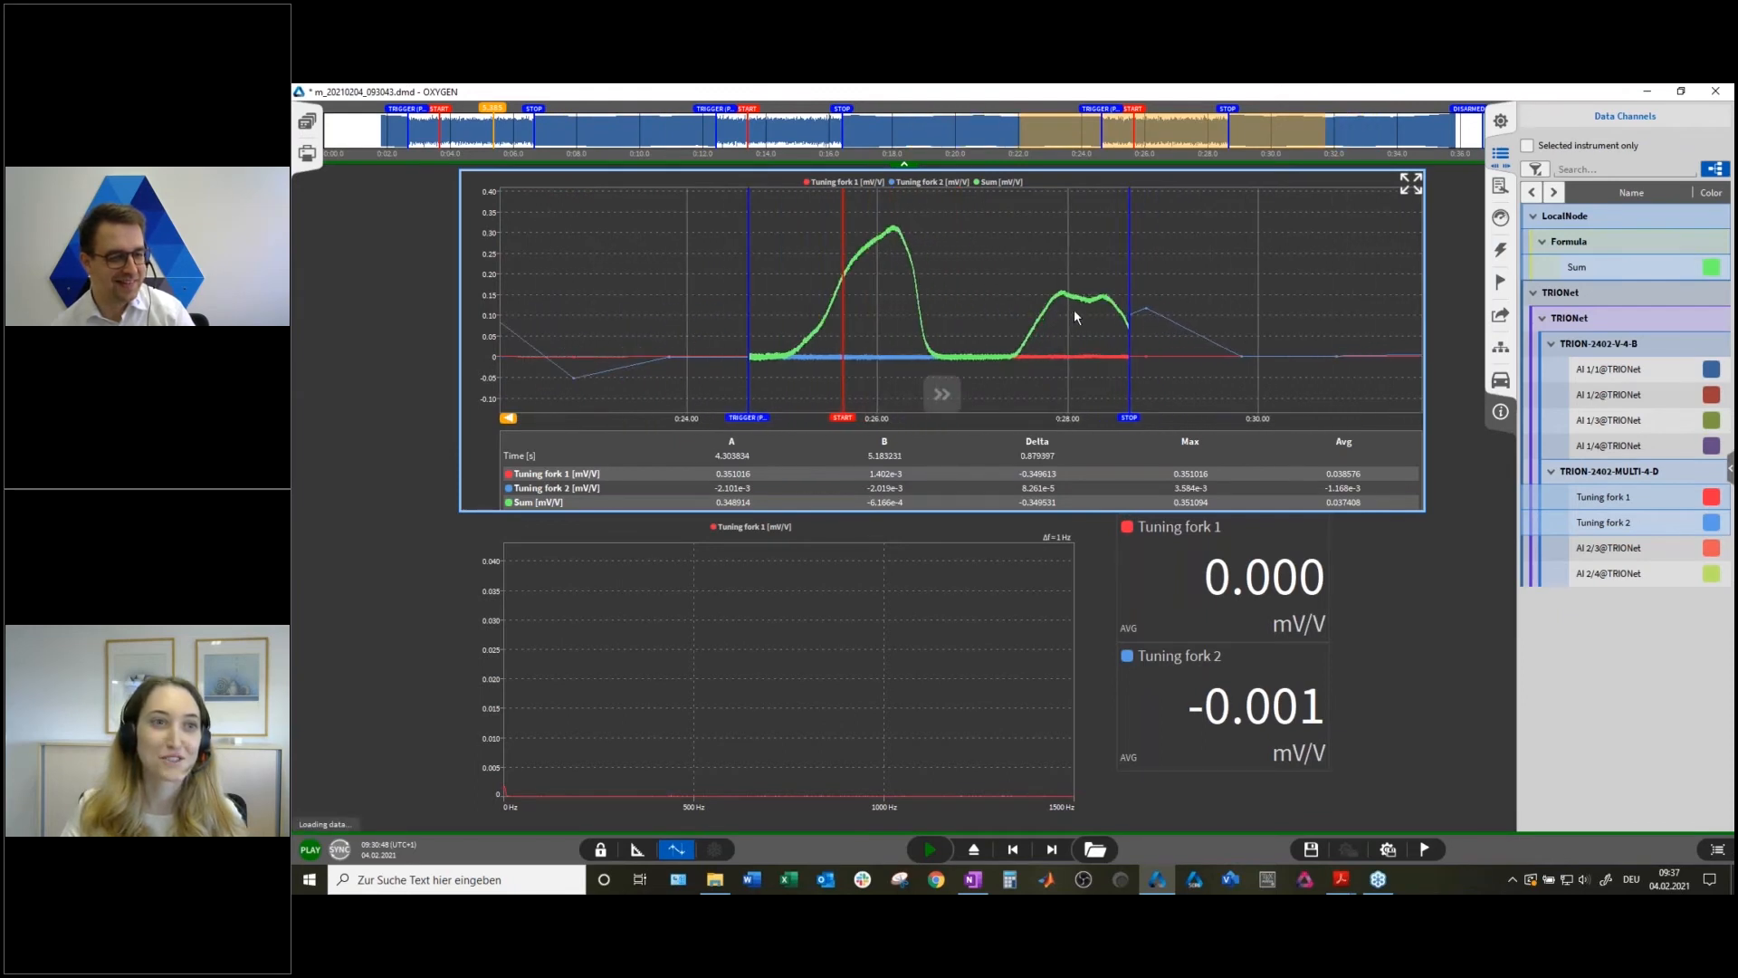
scroll(1002, 320, up, 1)
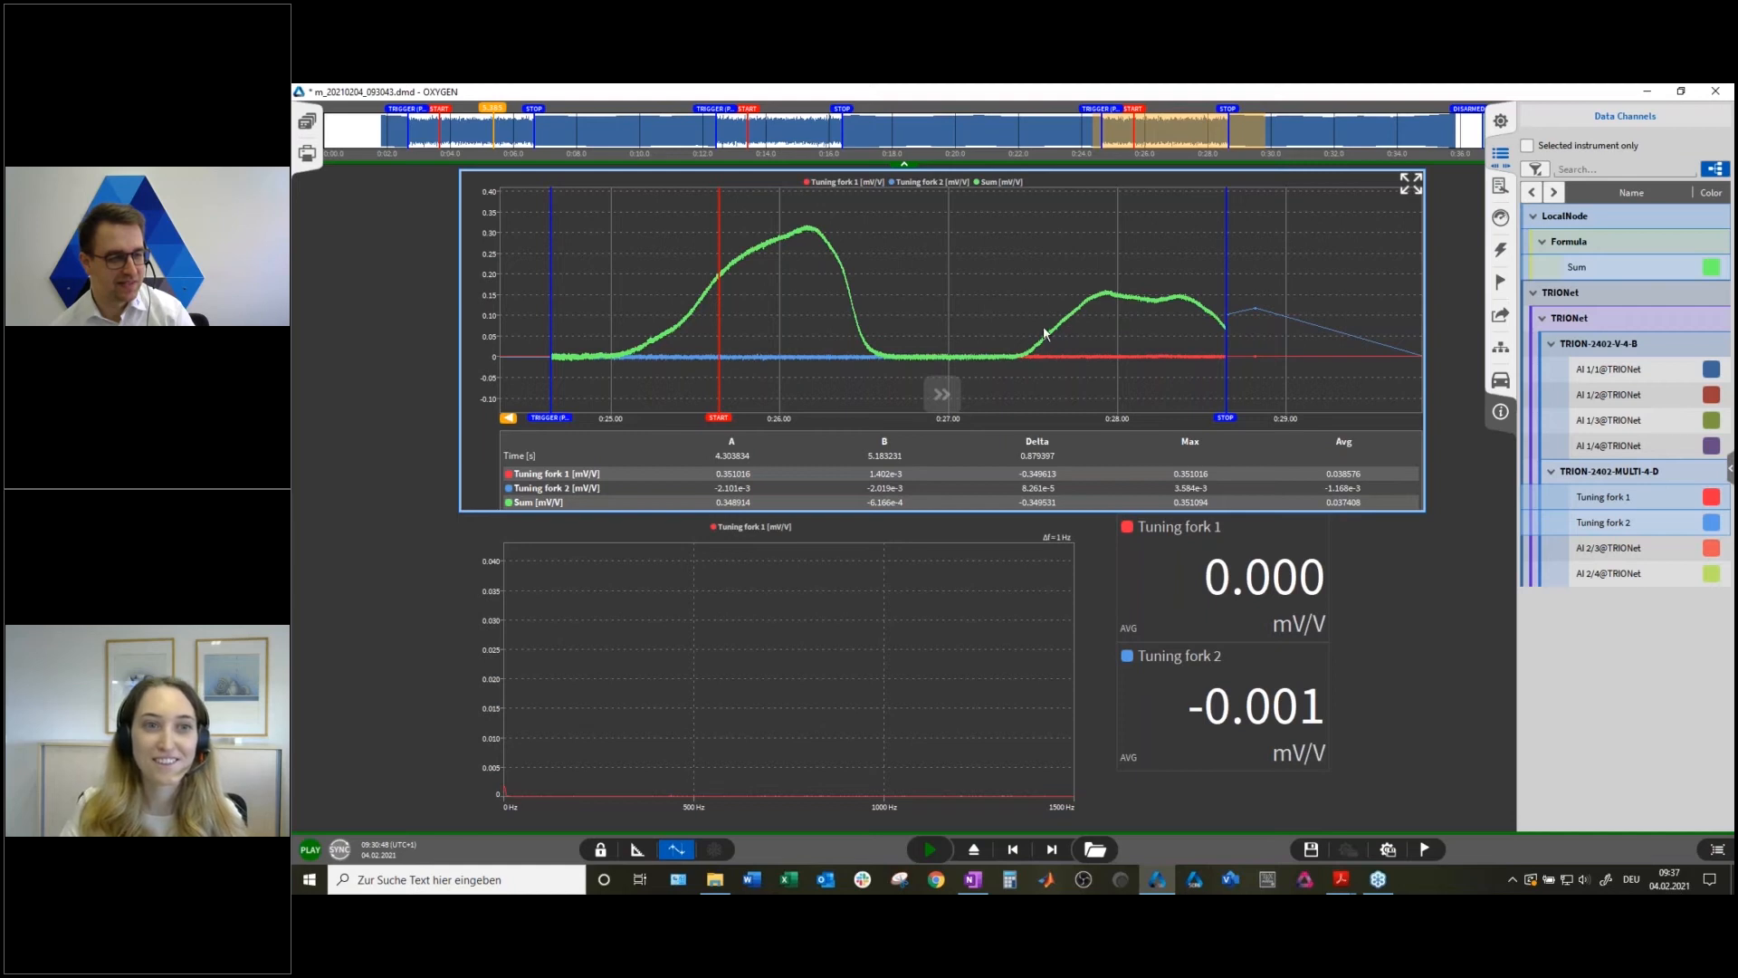
Remove the Tuning fork 1 channel from the recorder and add it again so it is drawn above the Sum curve.
click(1616, 501)
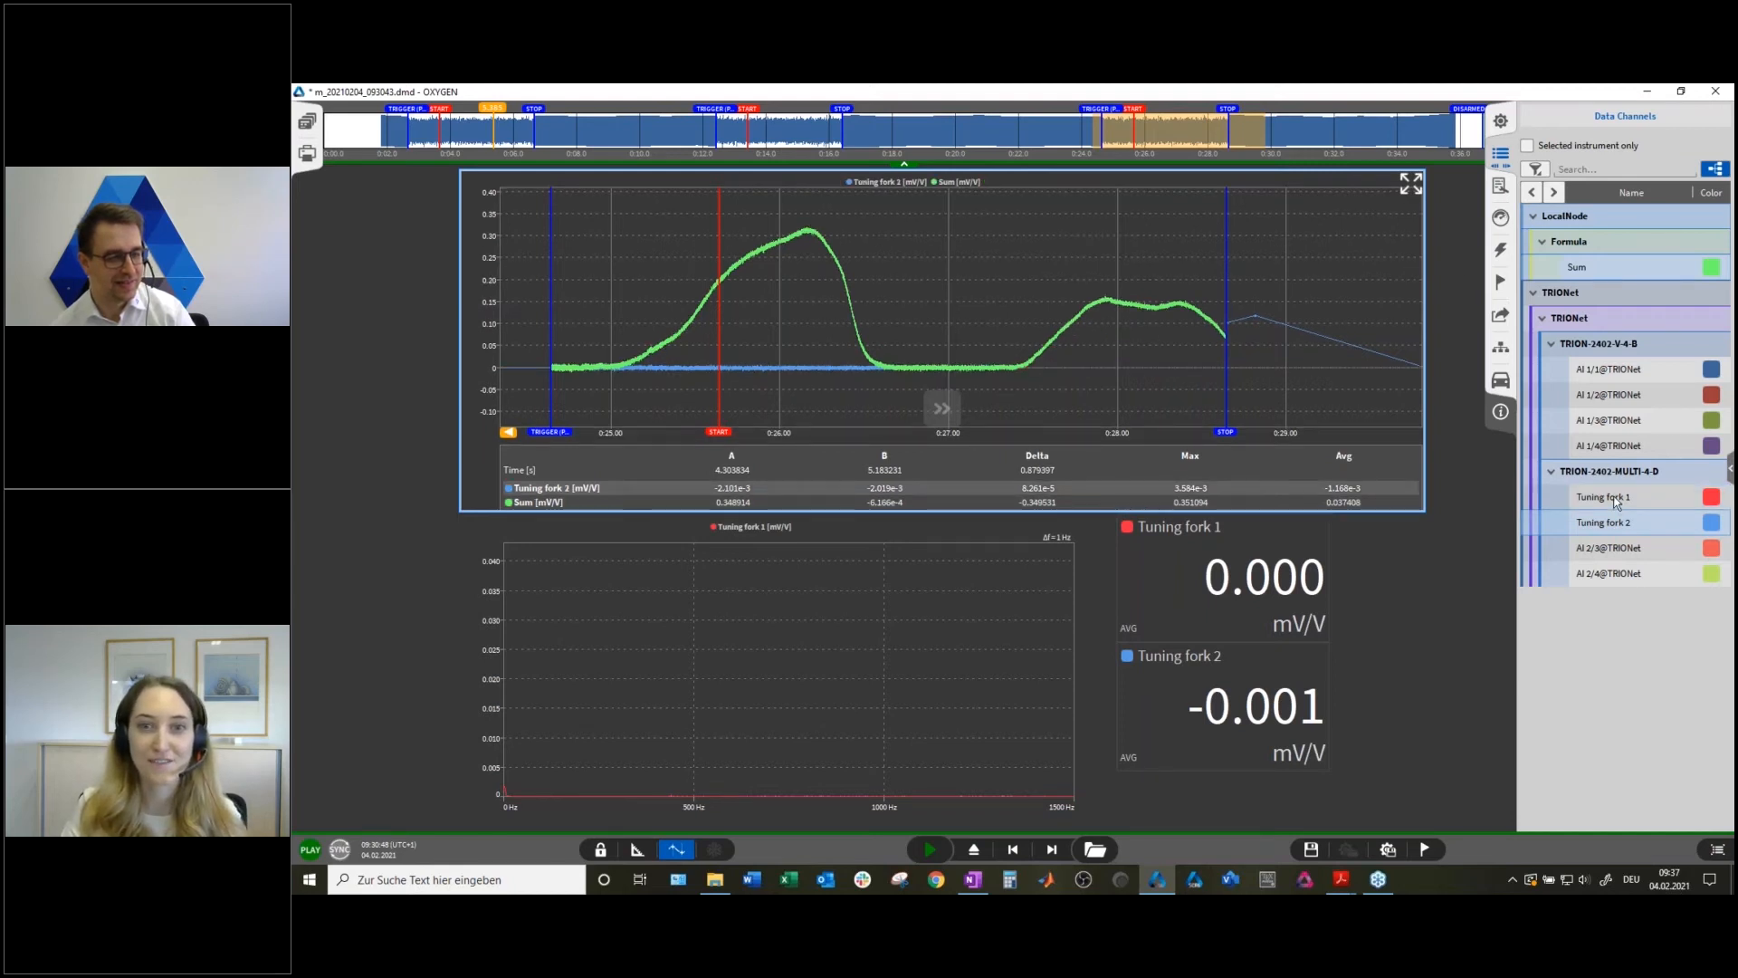
click(1616, 501)
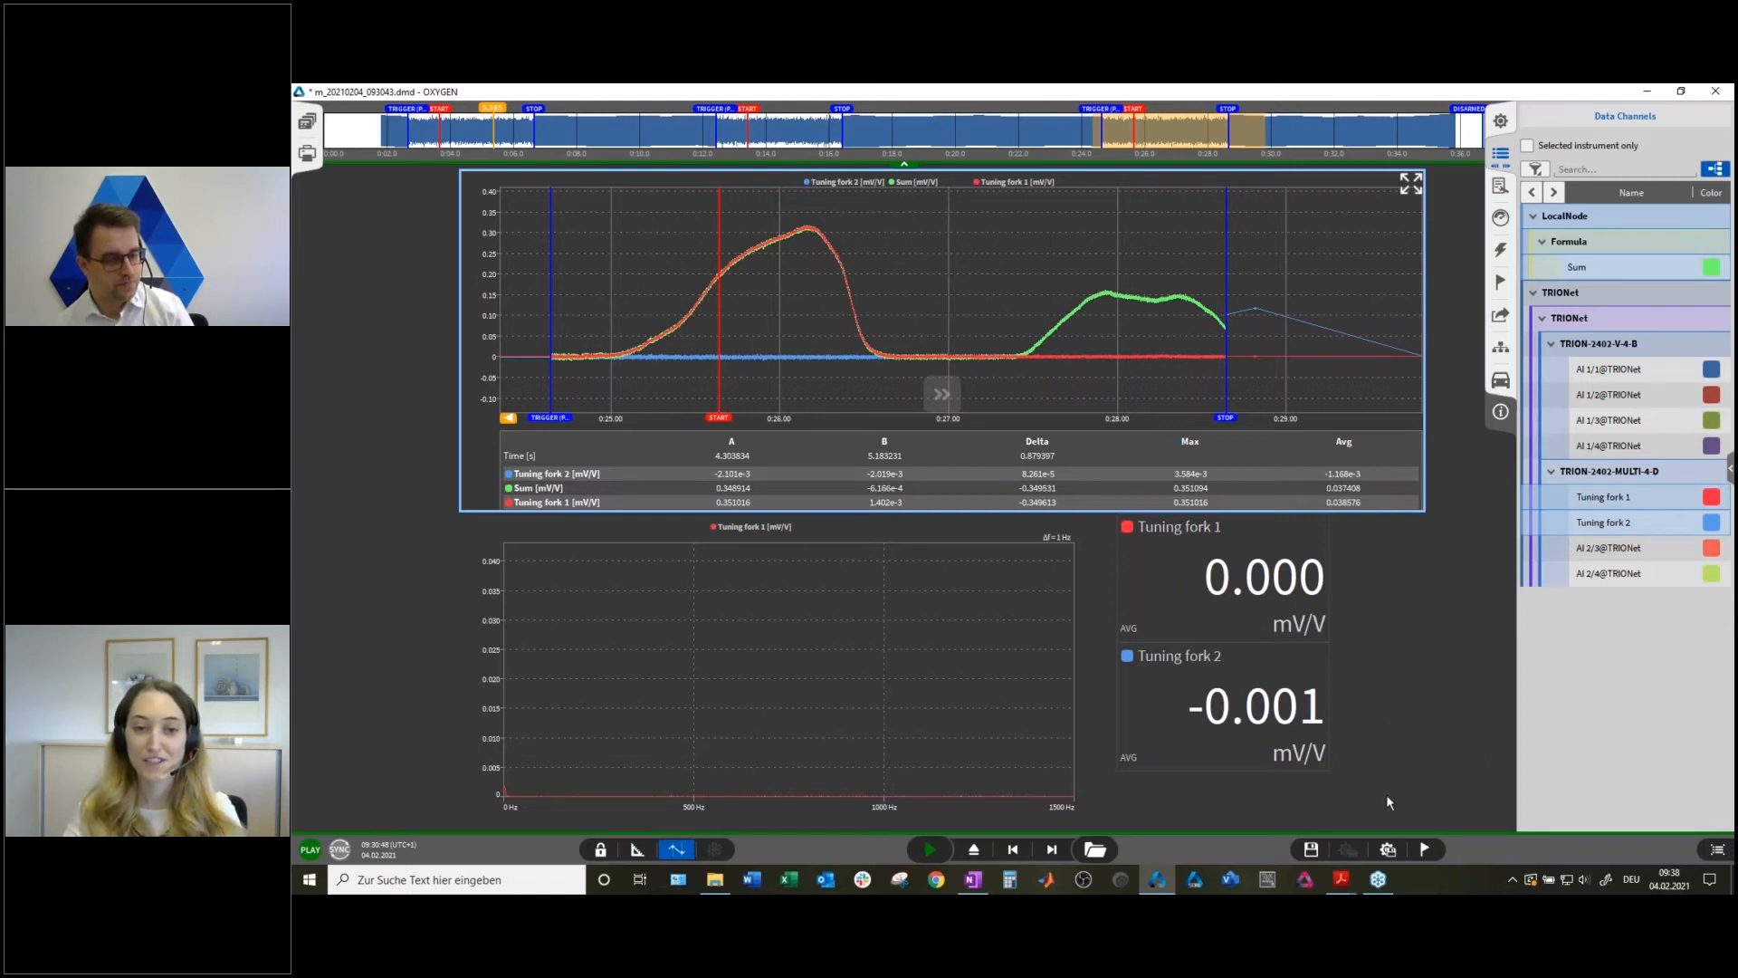
Save the measurement setup as dewetron_setup_20210204_093835.dms in the c:/DATA/Data folder.
click(1389, 851)
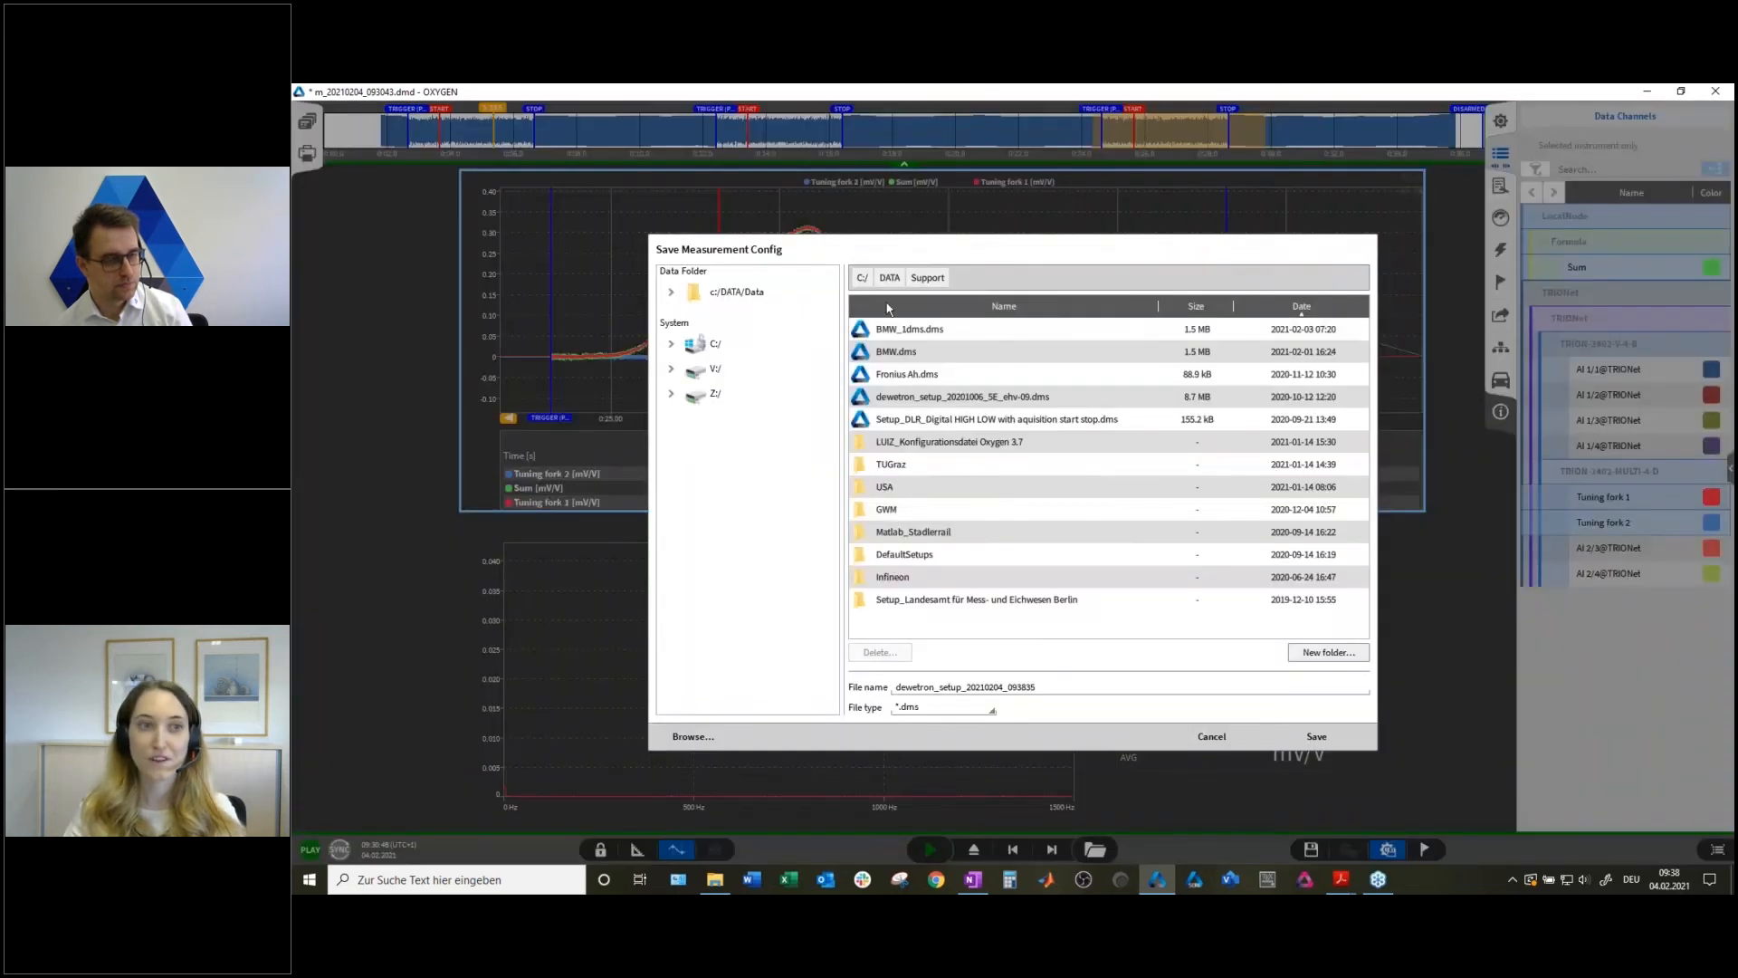
double_click(906, 536)
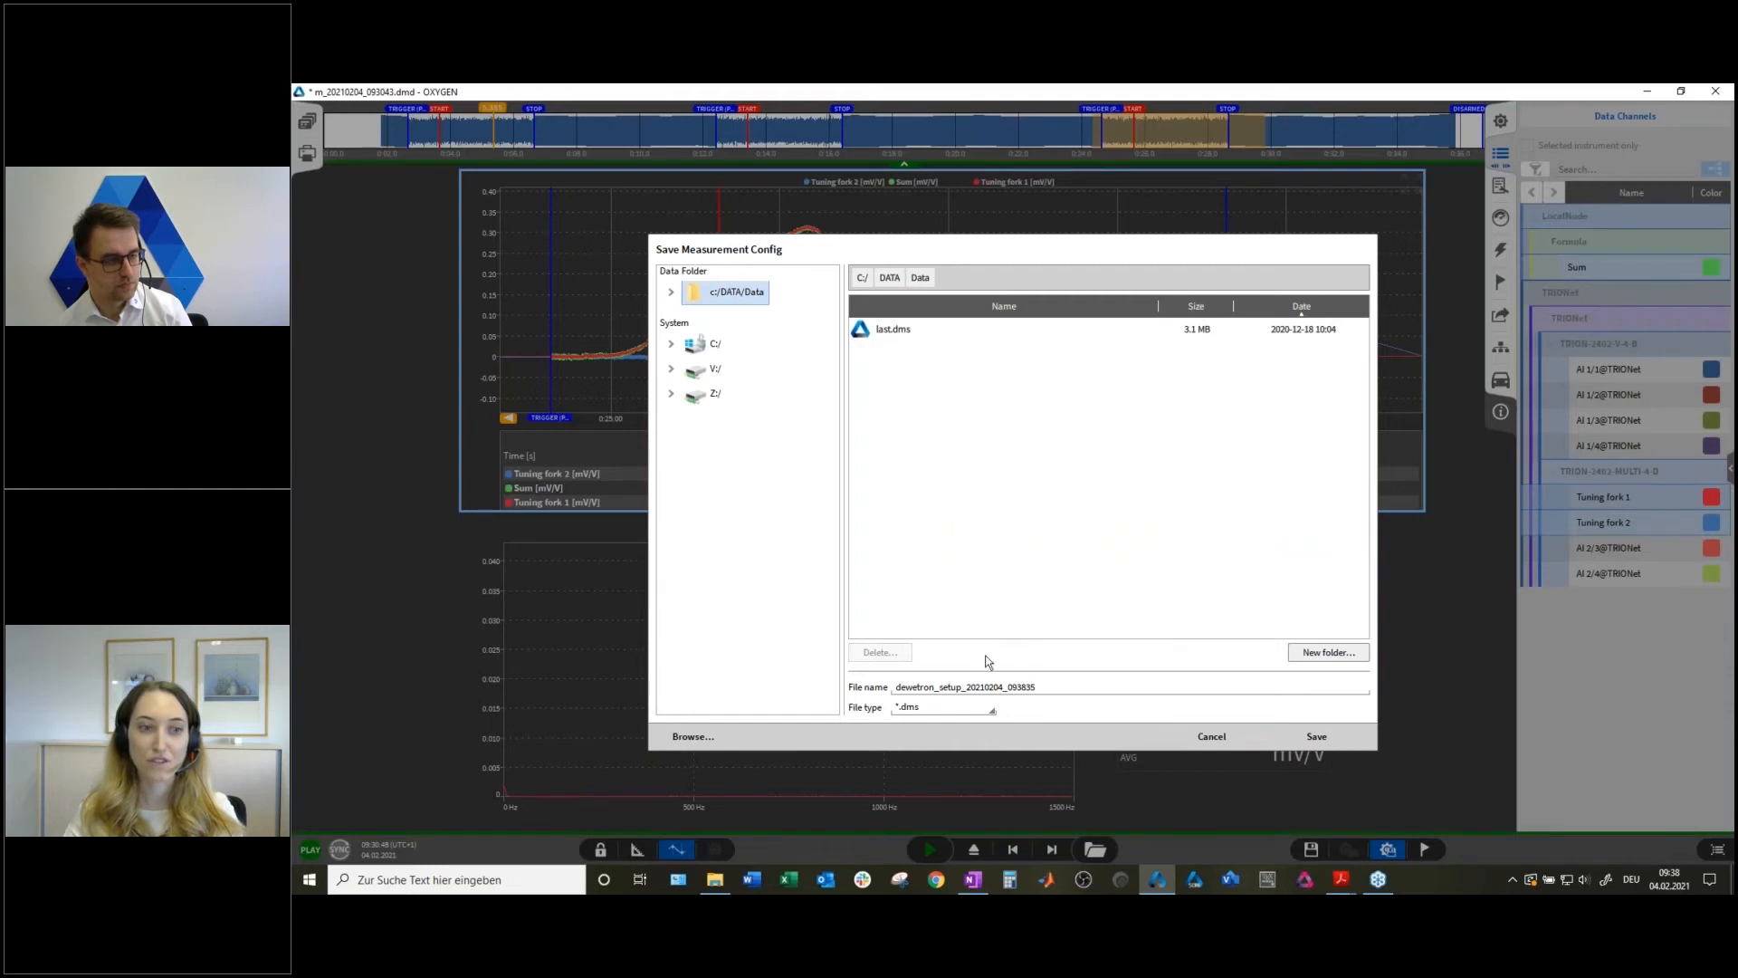
click(1322, 738)
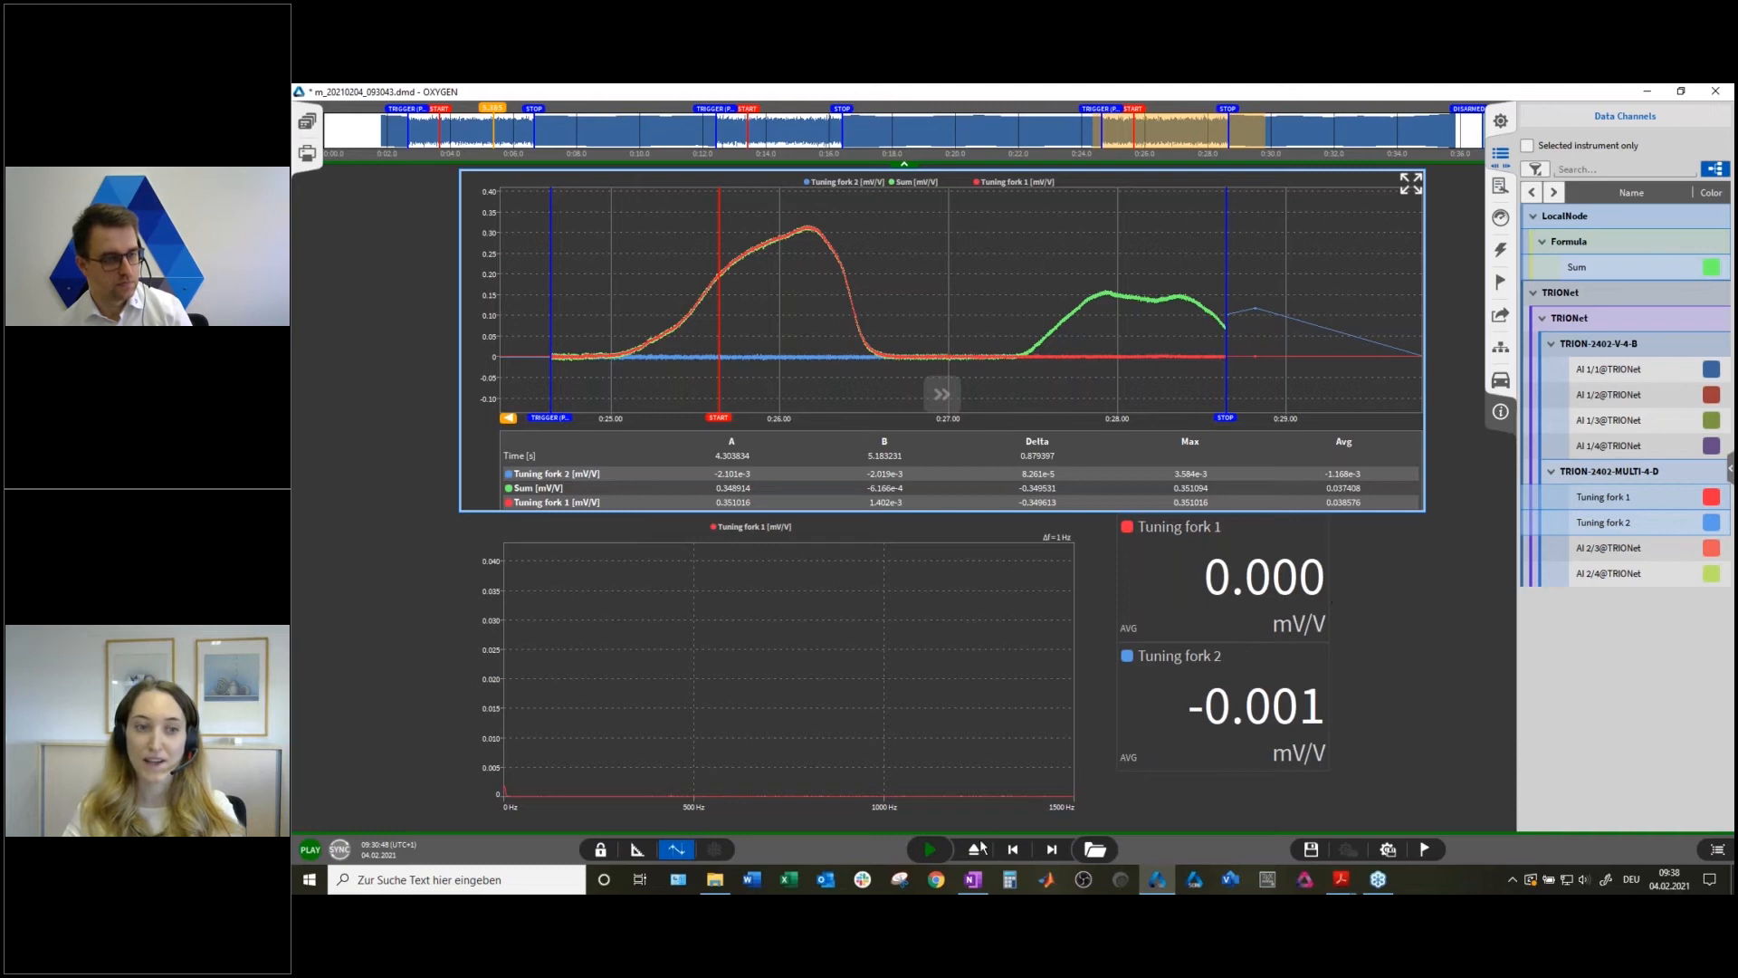
Save the changes to the recorded data file and close it to return to live measurement.
click(1312, 849)
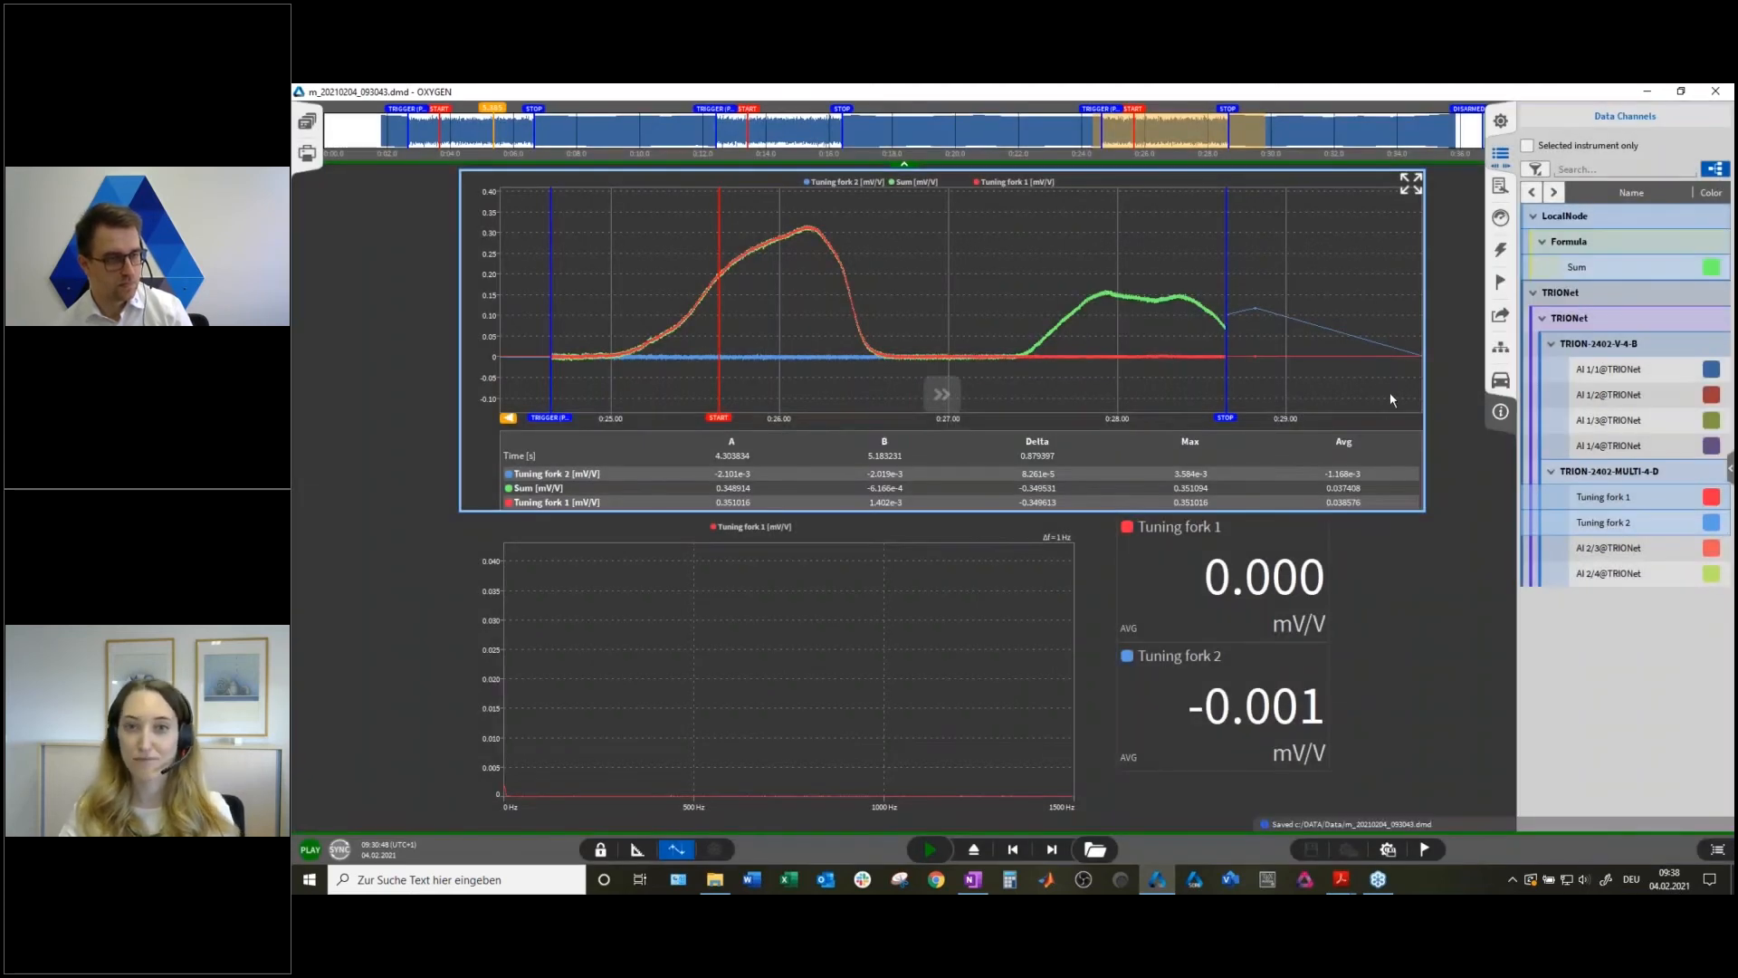
click(975, 854)
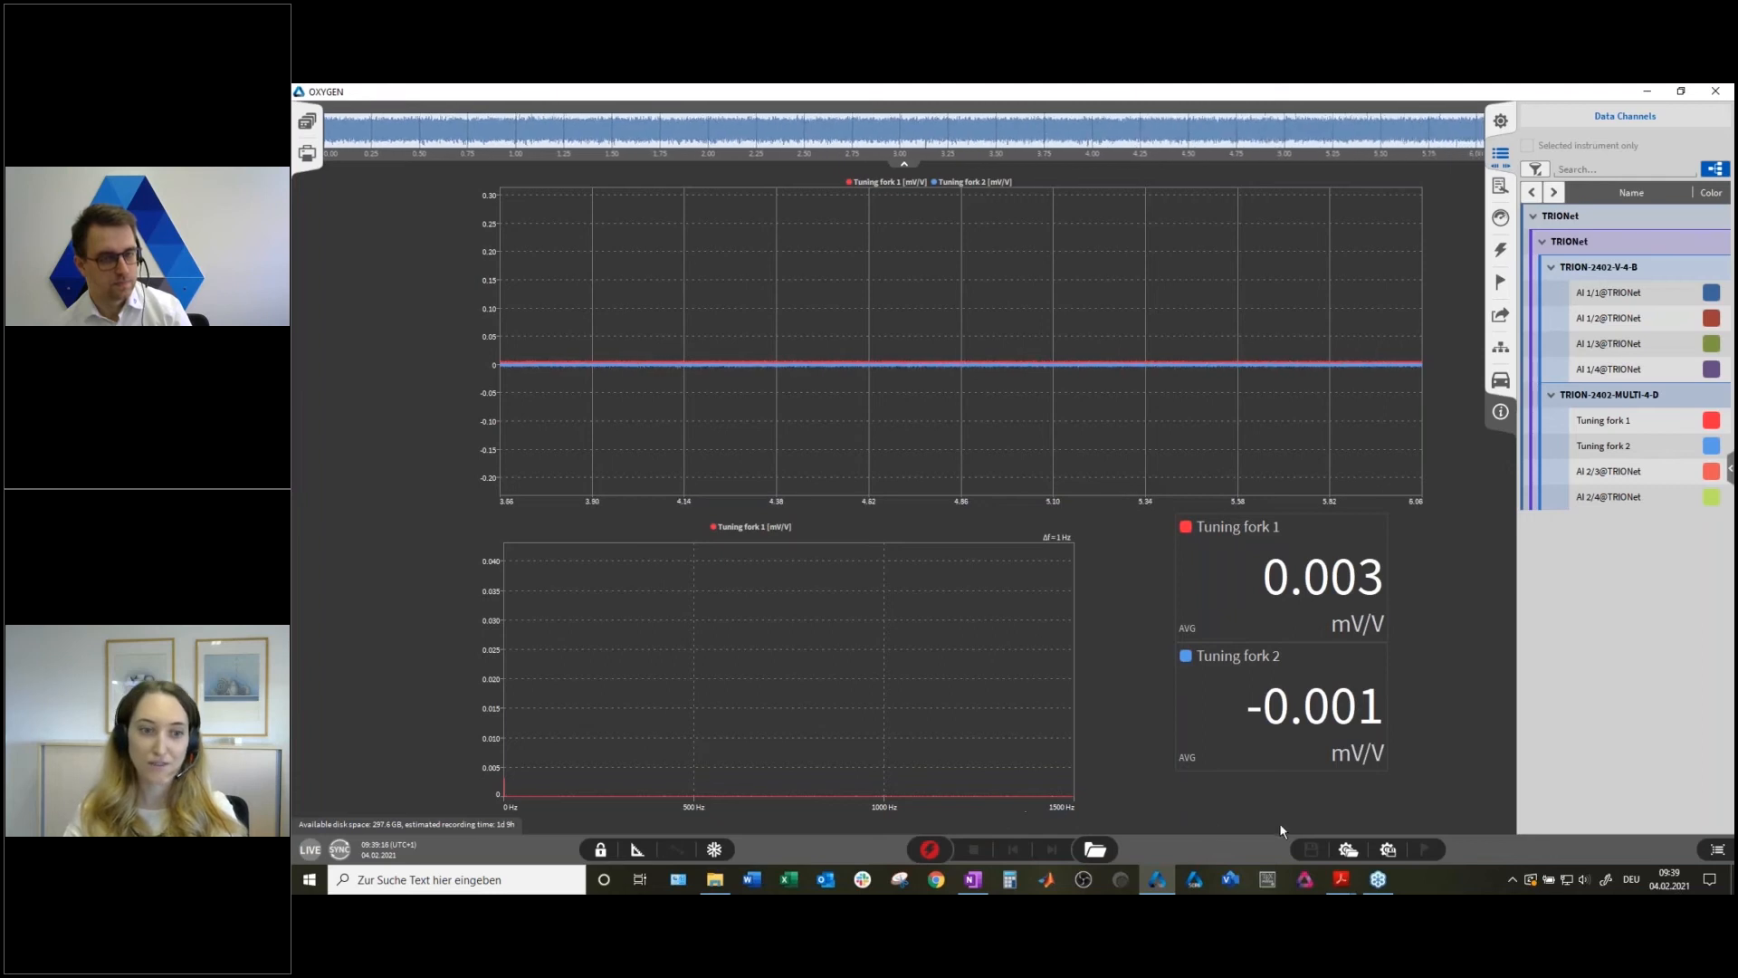
Load the setup dewetron_setup_20210204_093835.dms for live measurement and reopen the data file m_20210204_093043.dmd.
click(1358, 851)
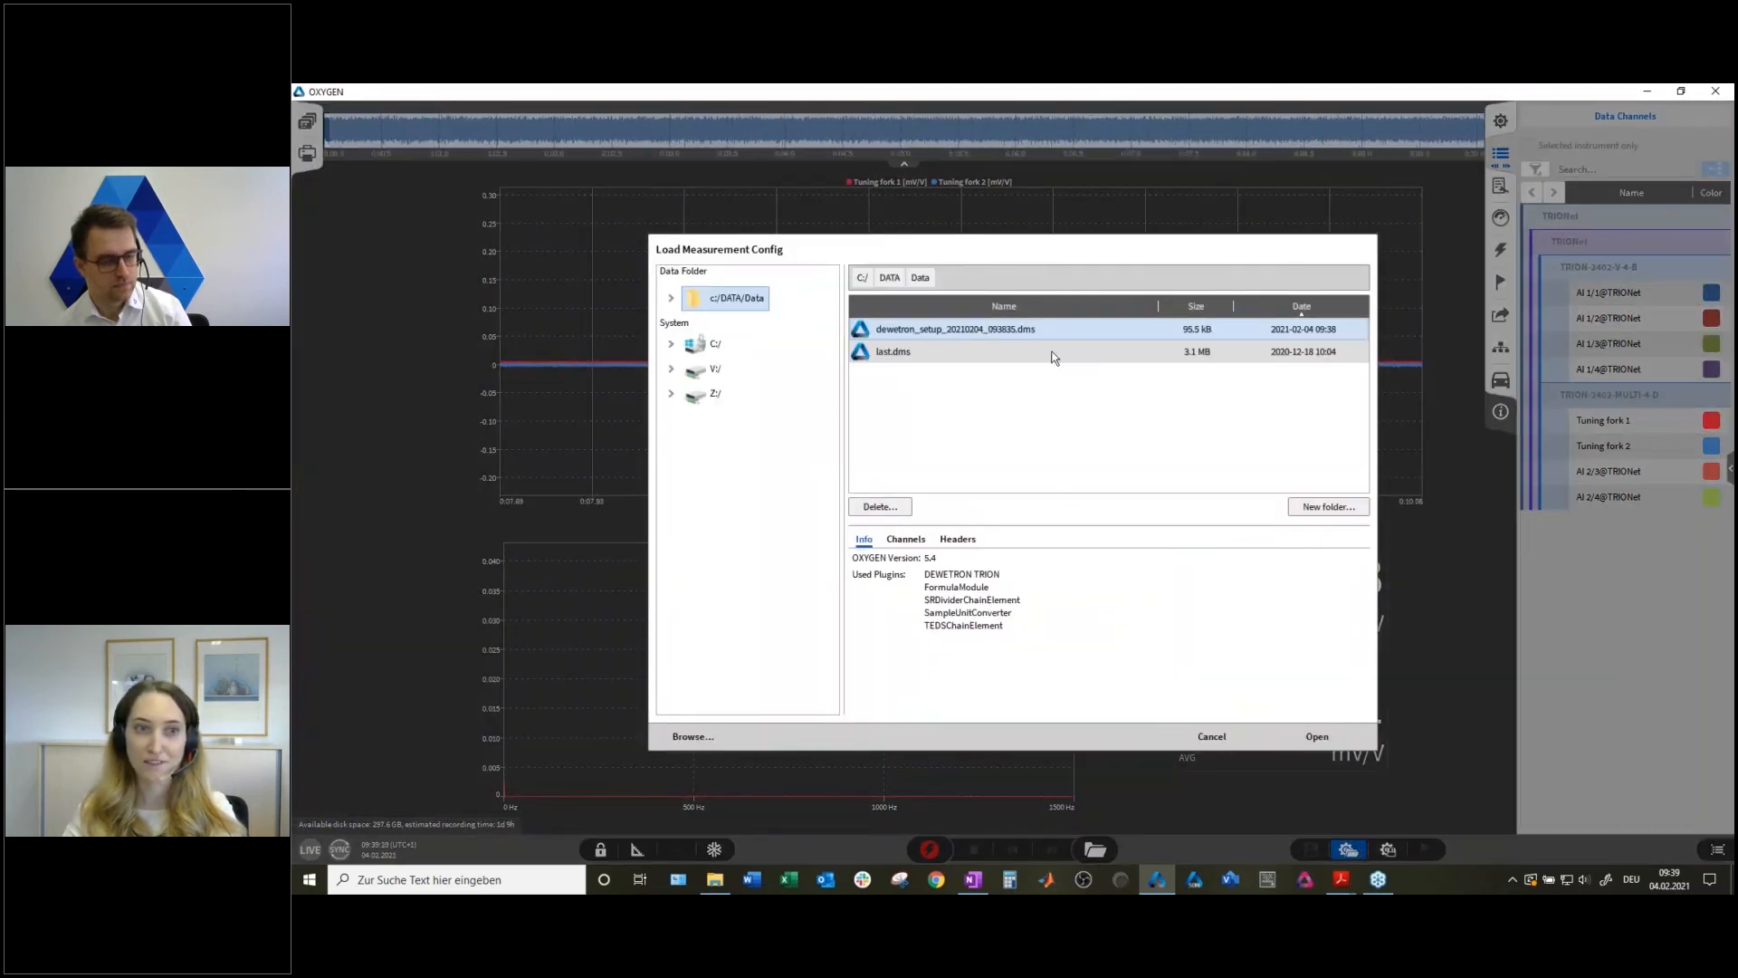
click(1317, 736)
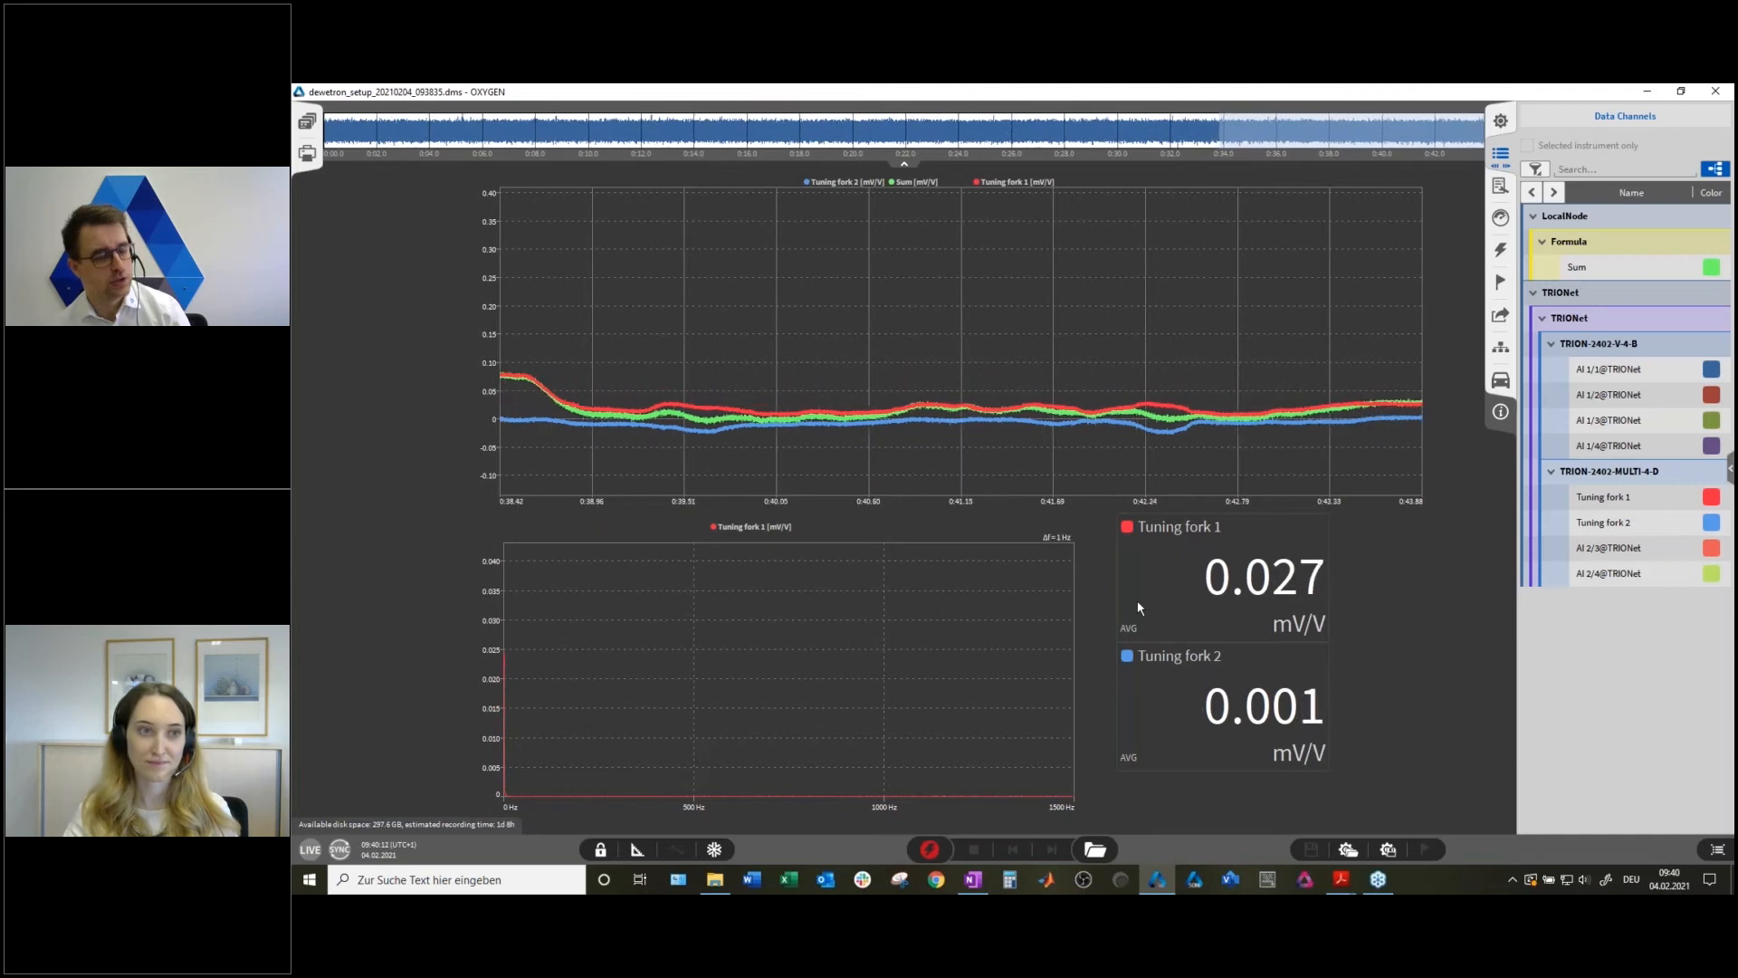
click(1096, 849)
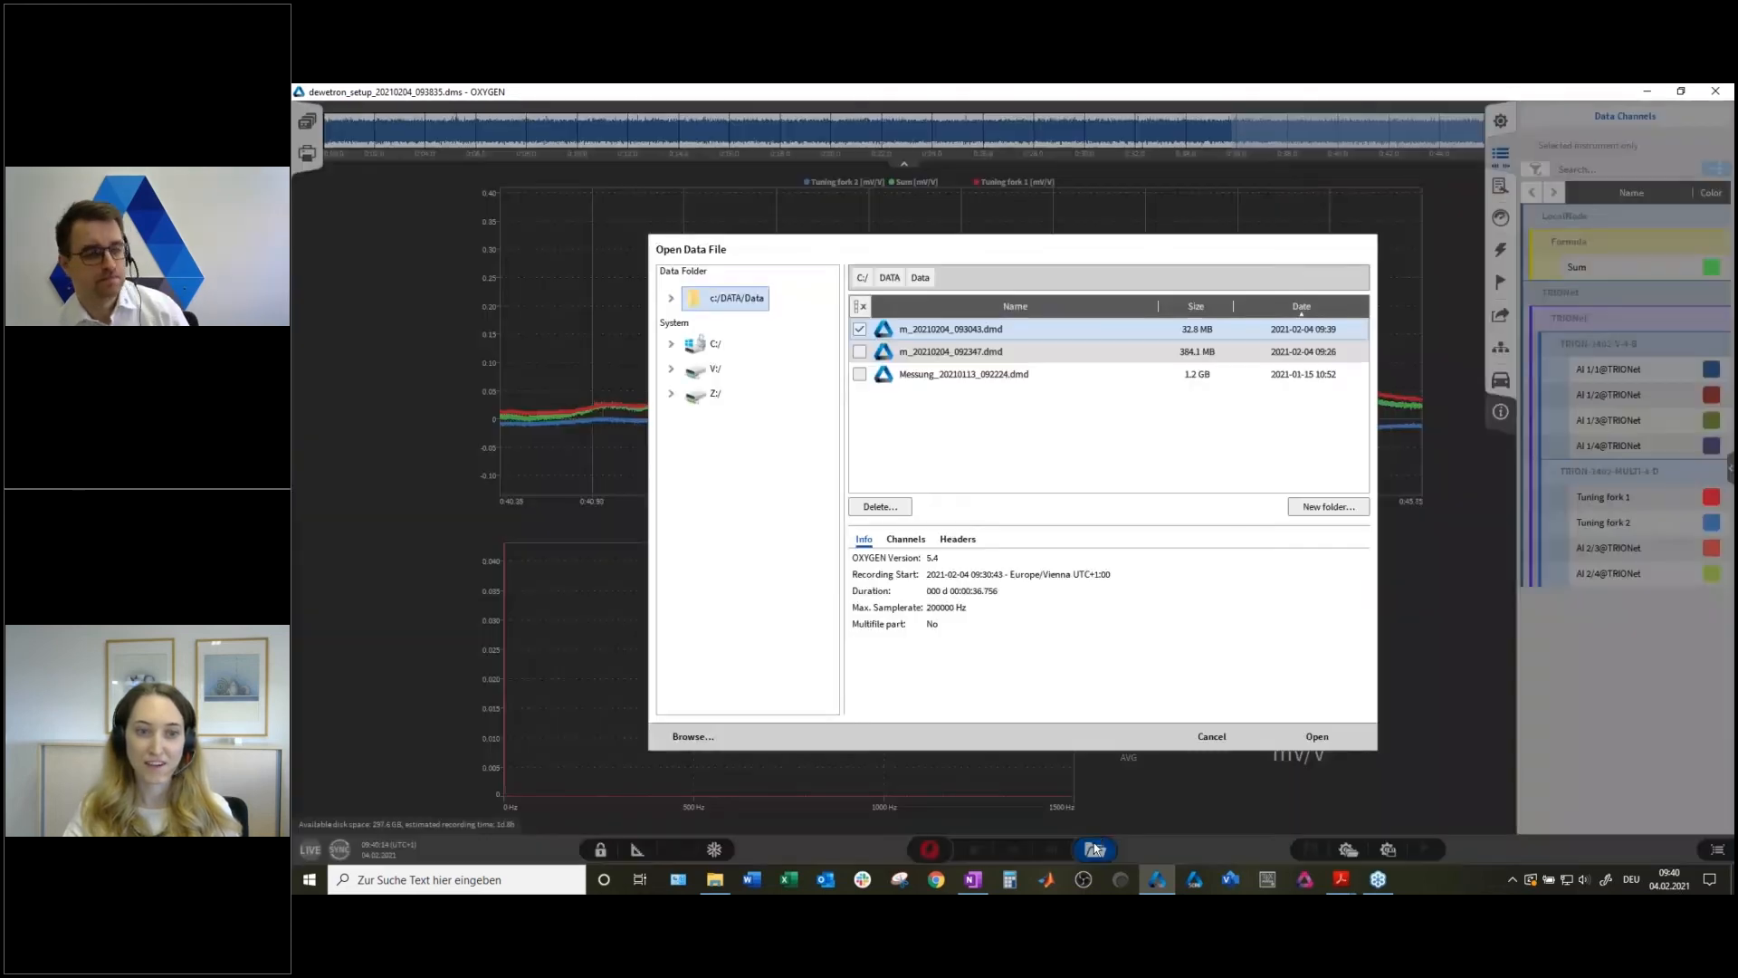
click(1329, 736)
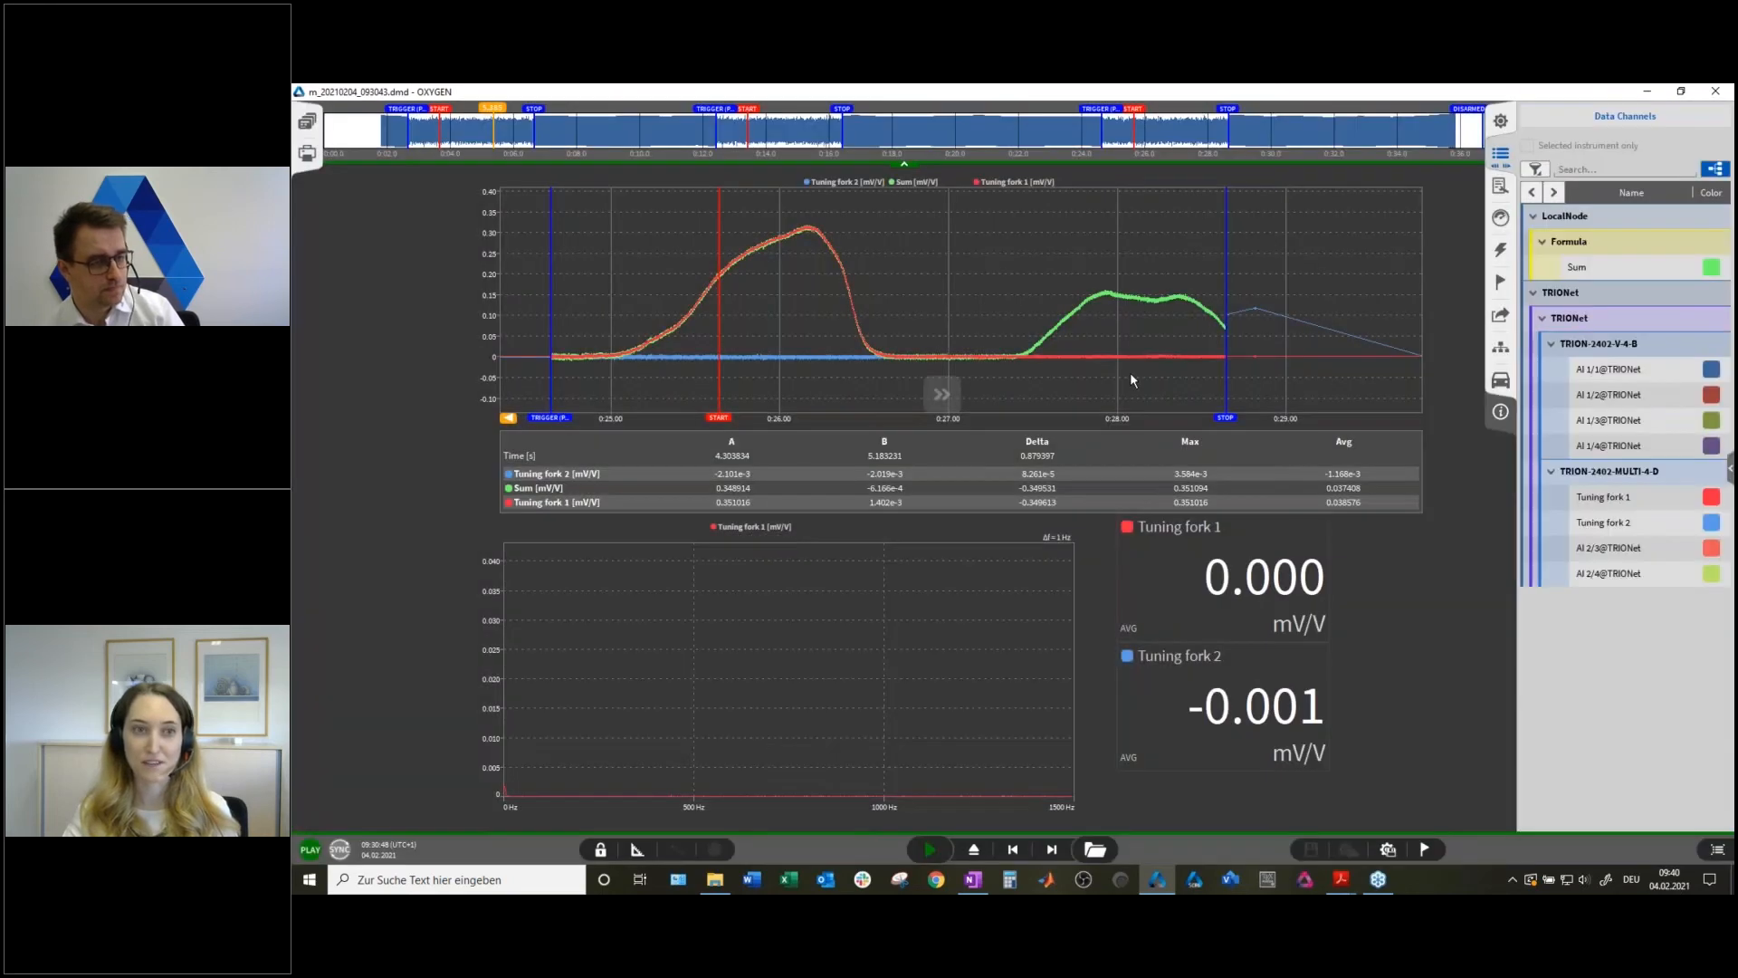
Examine the Sum and tuning fork curves of the last triggered event in the recorder, including the section around 0:28.
drag(952, 291, 1052, 291)
scroll(1240, 292, down, 3)
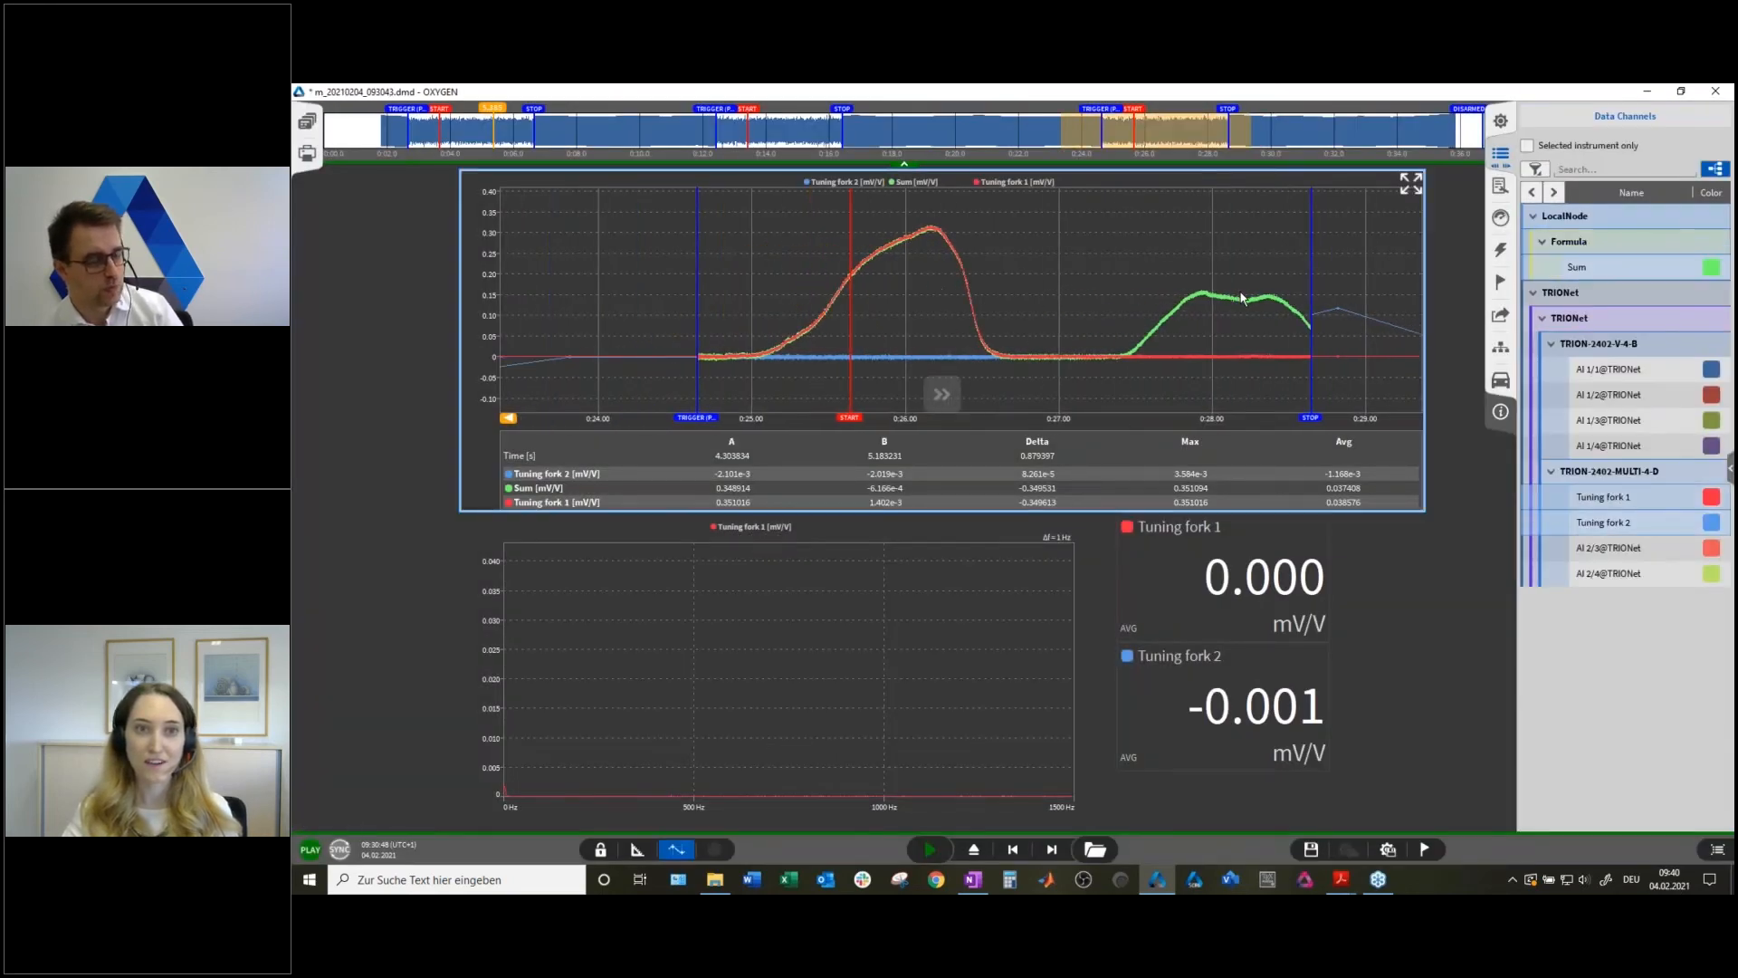
drag(1206, 290, 1120, 286)
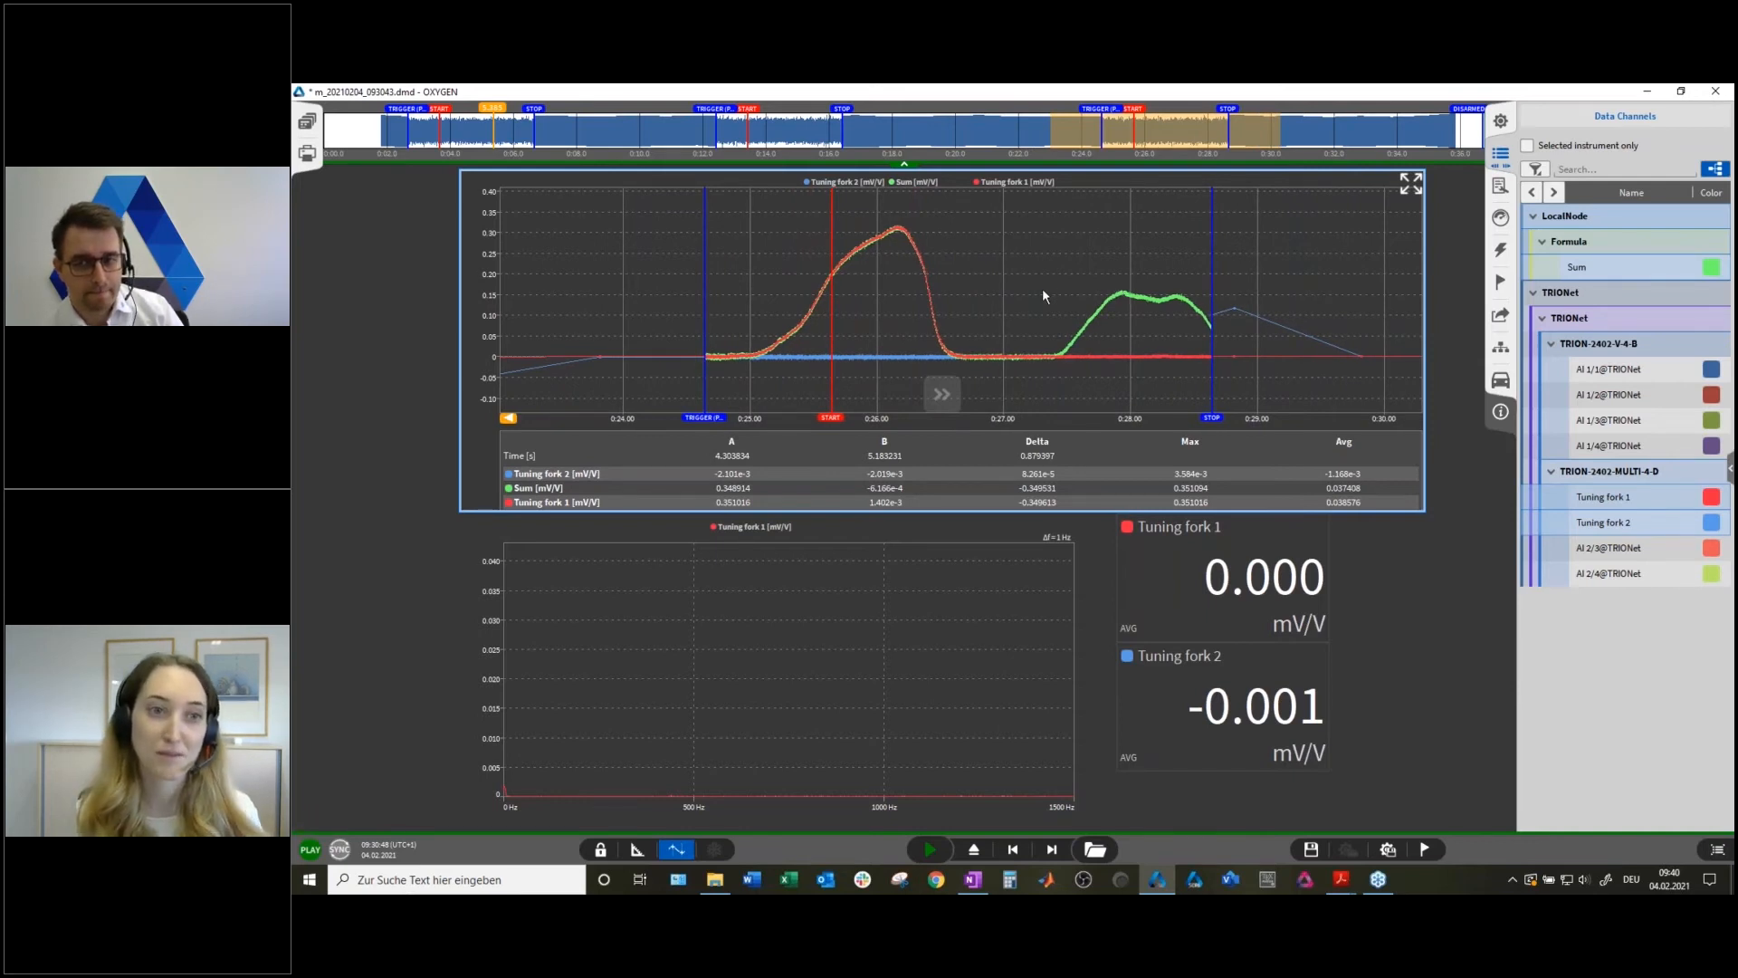
drag(1052, 245, 1054, 253)
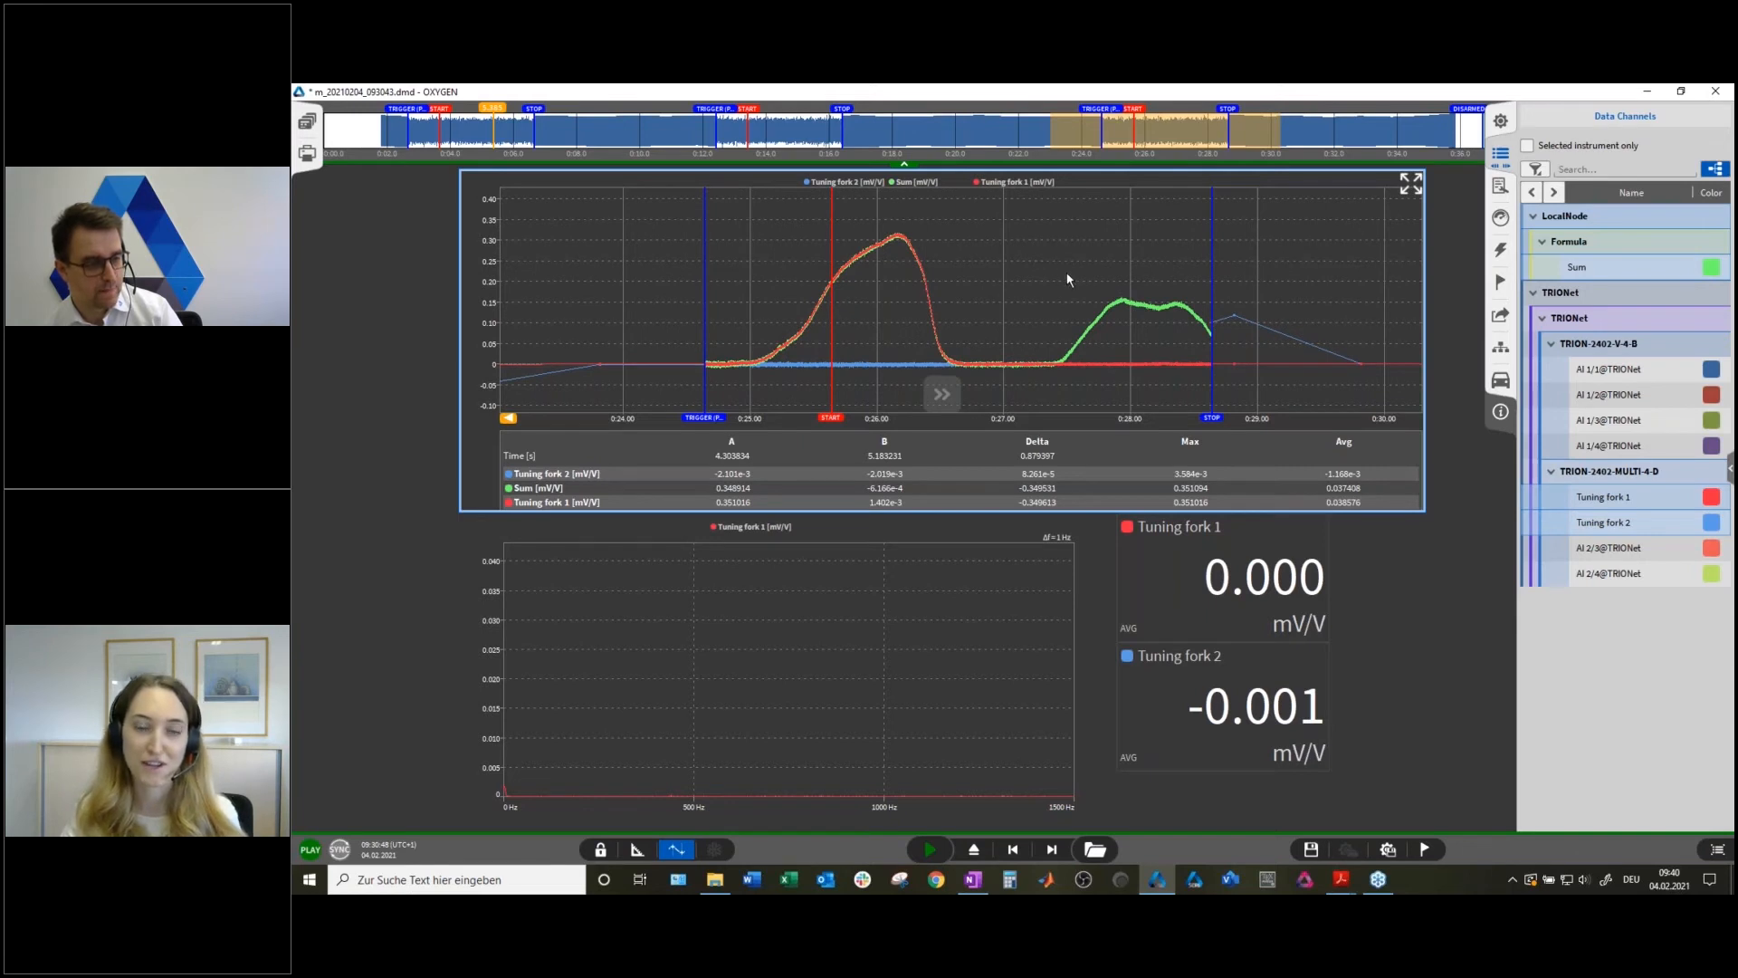
scroll(1062, 283, up, 1)
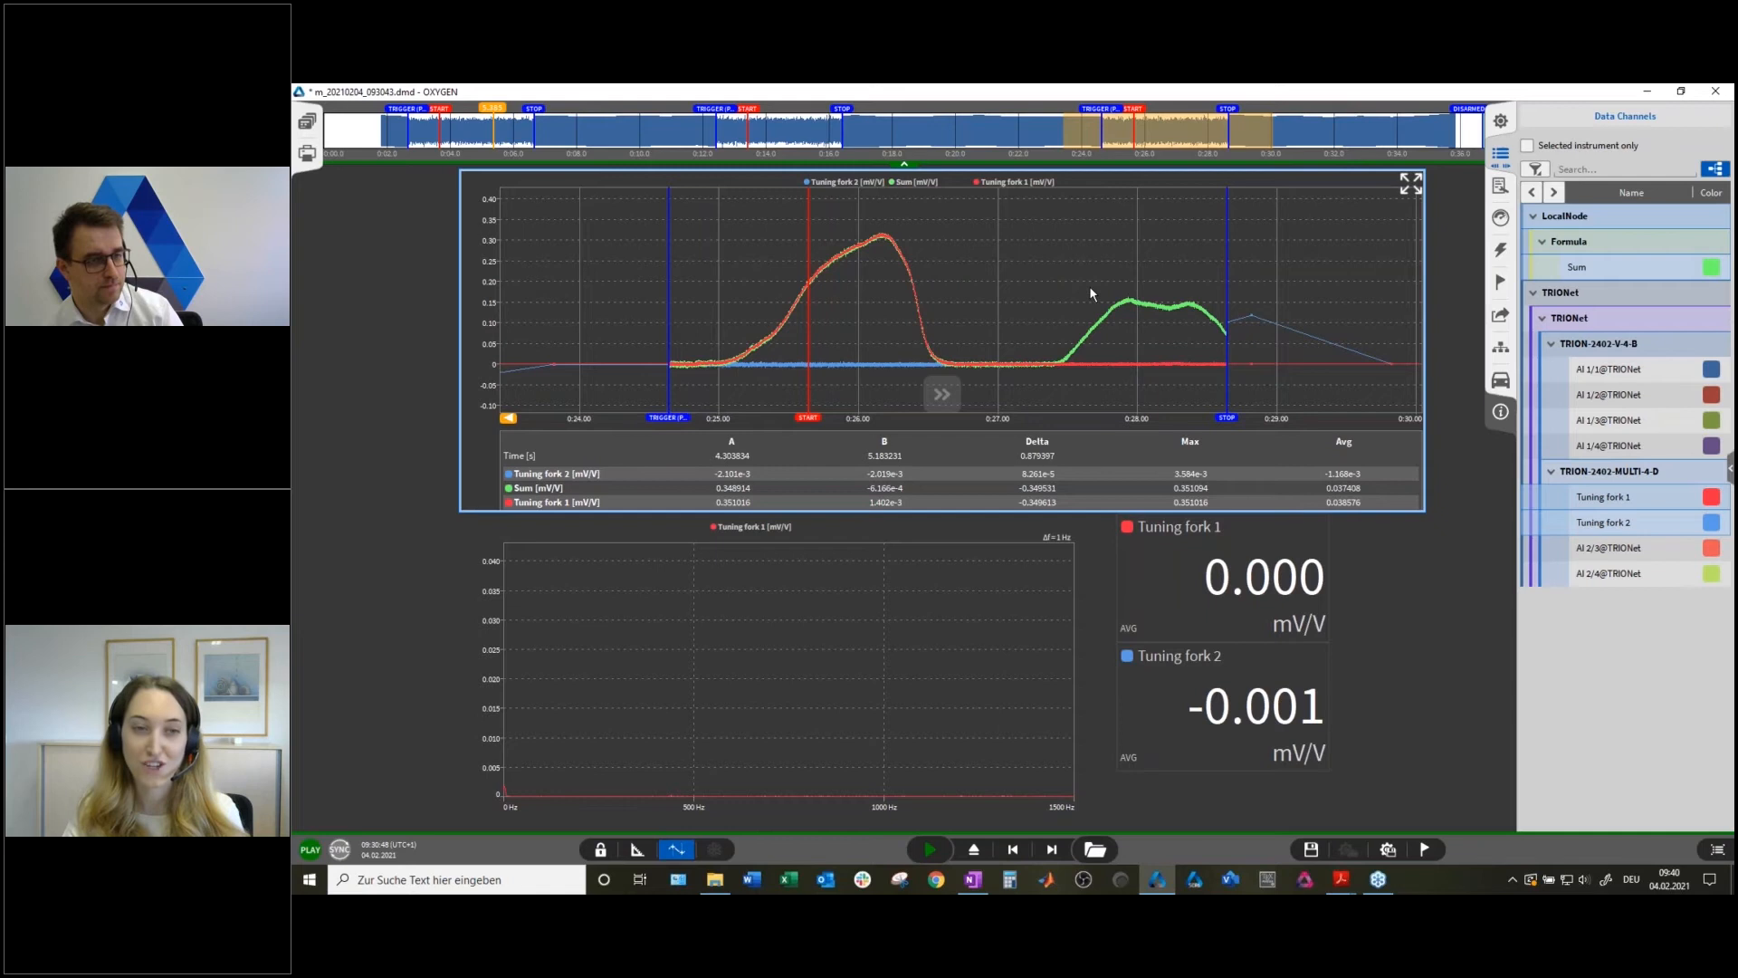
scroll(1089, 285, up, 1)
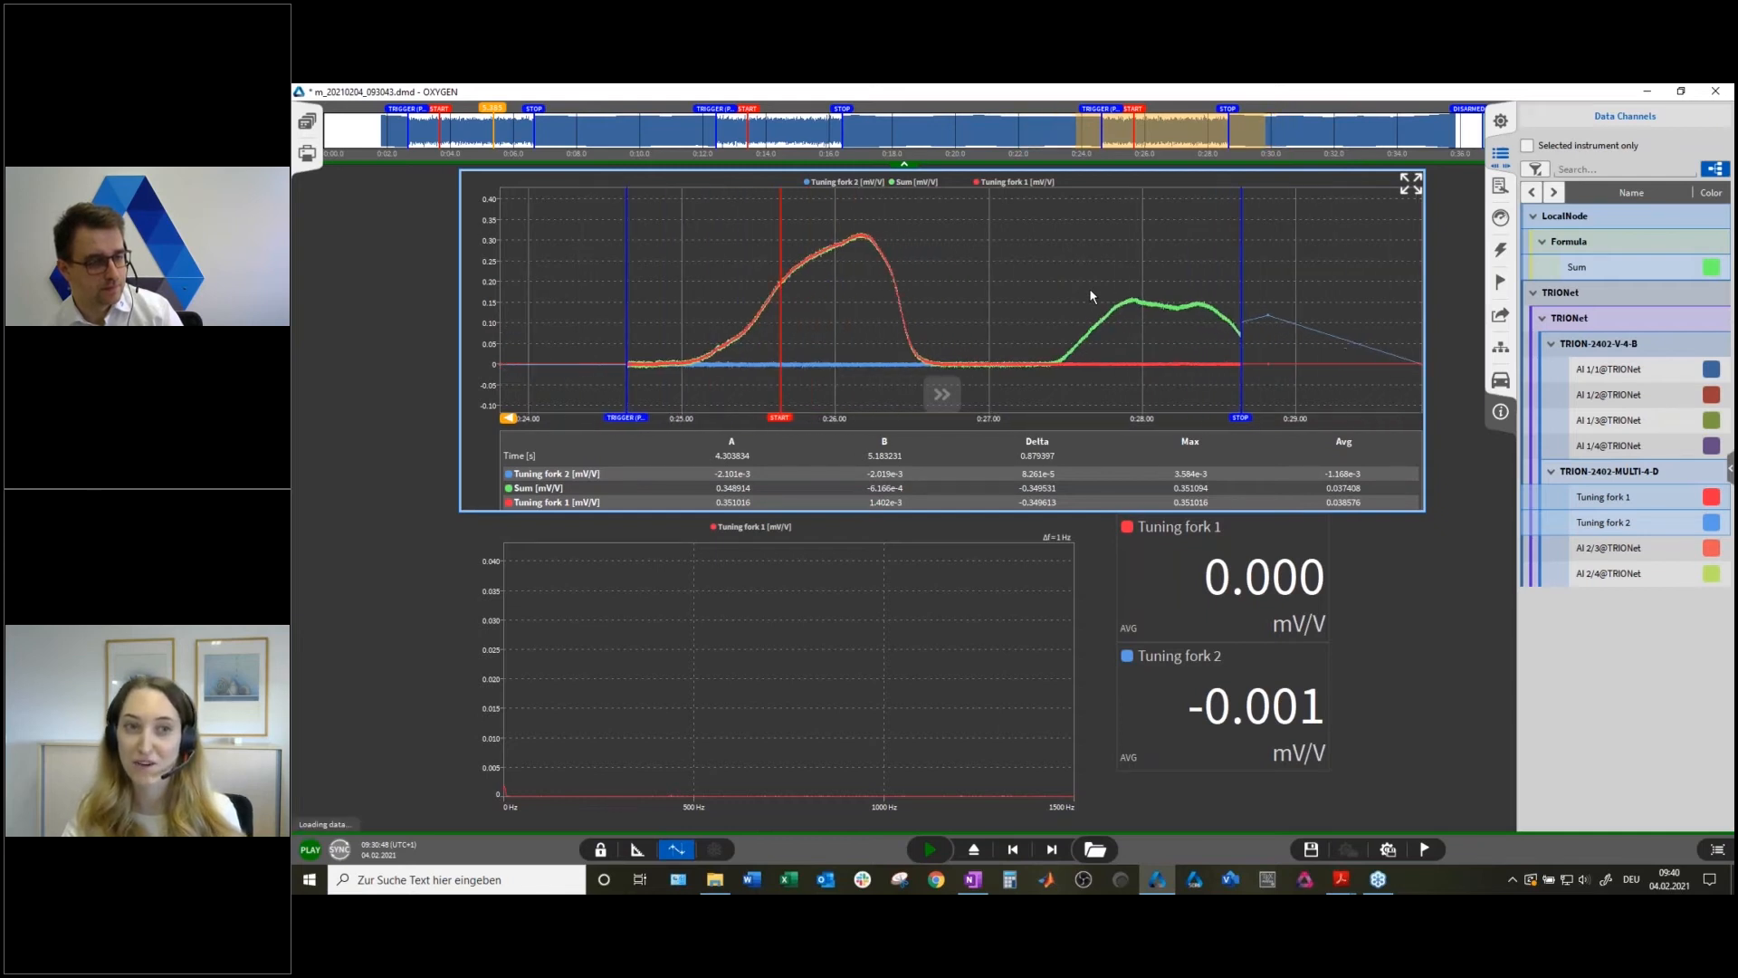
drag(1163, 140, 1166, 134)
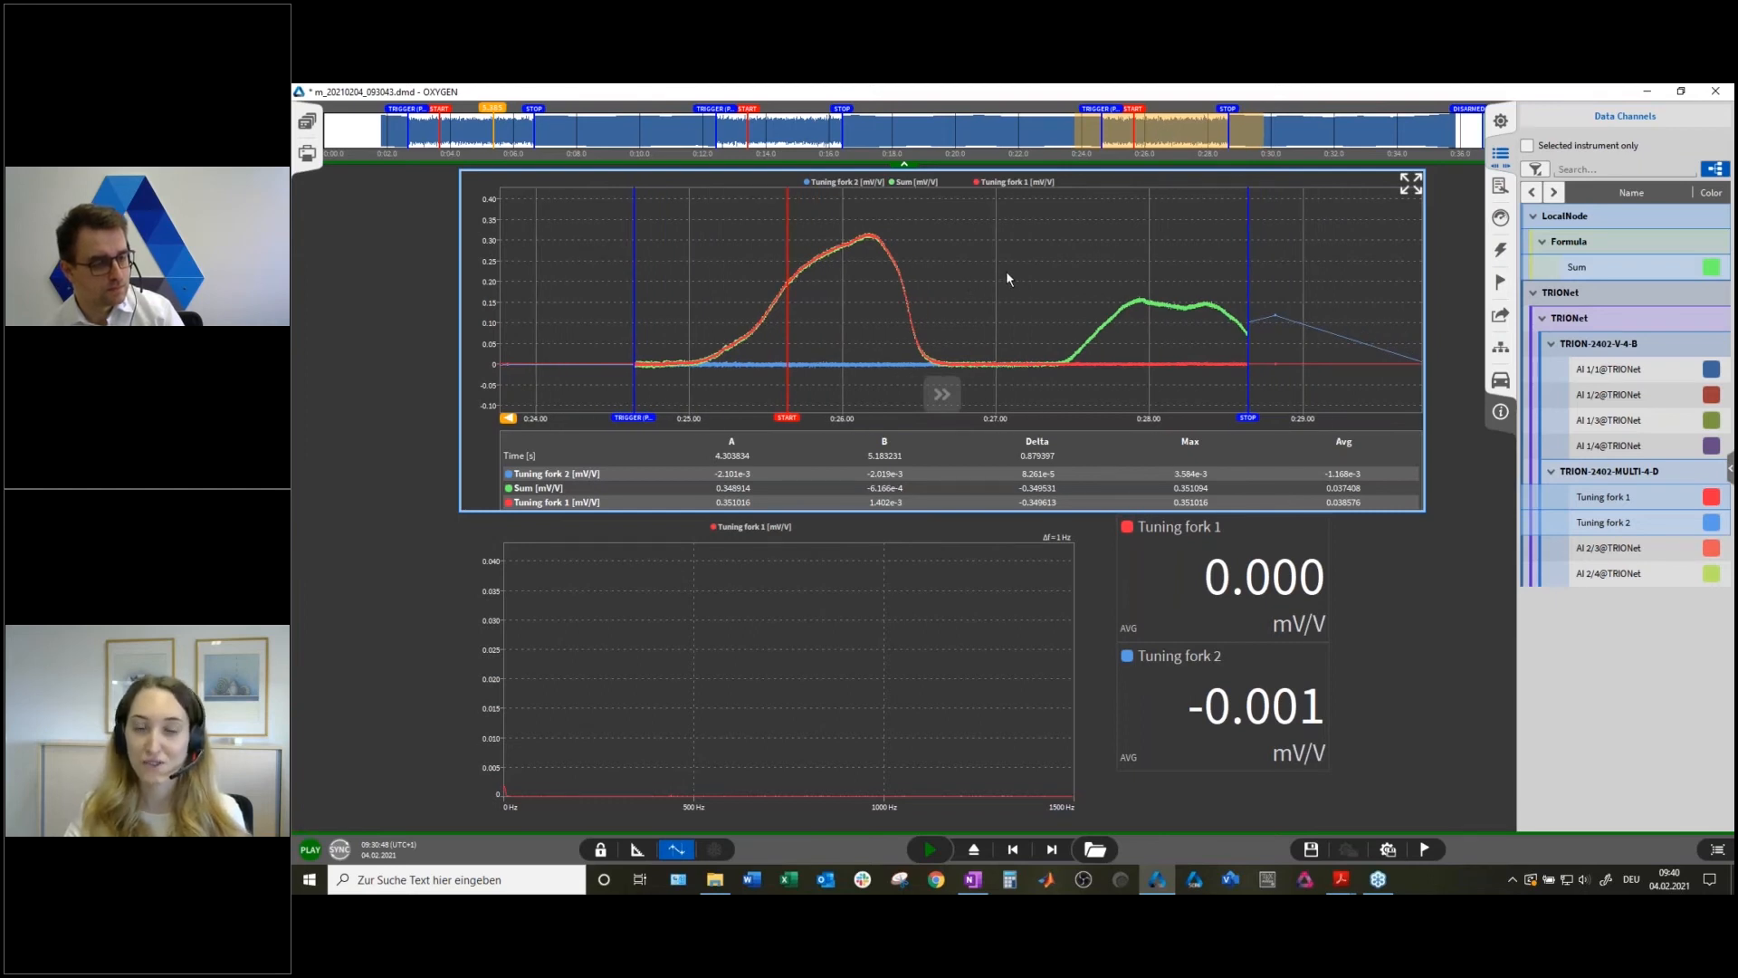
drag(1041, 271, 1266, 272)
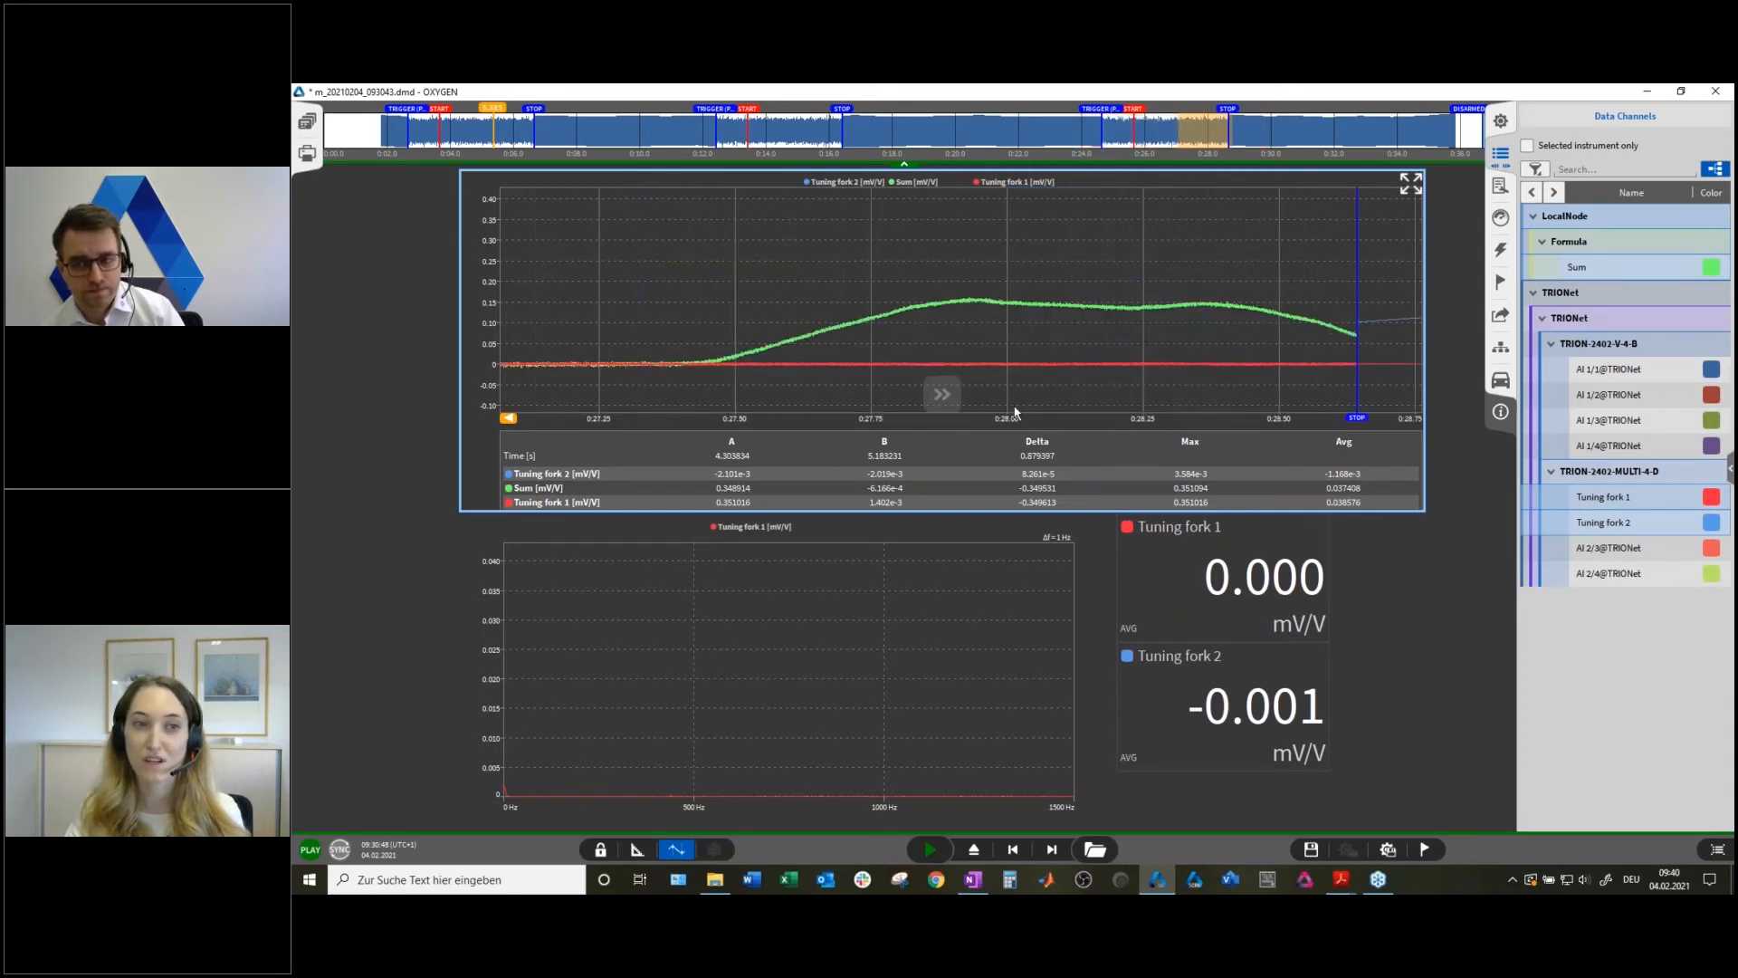
drag(1084, 203, 1084, 391)
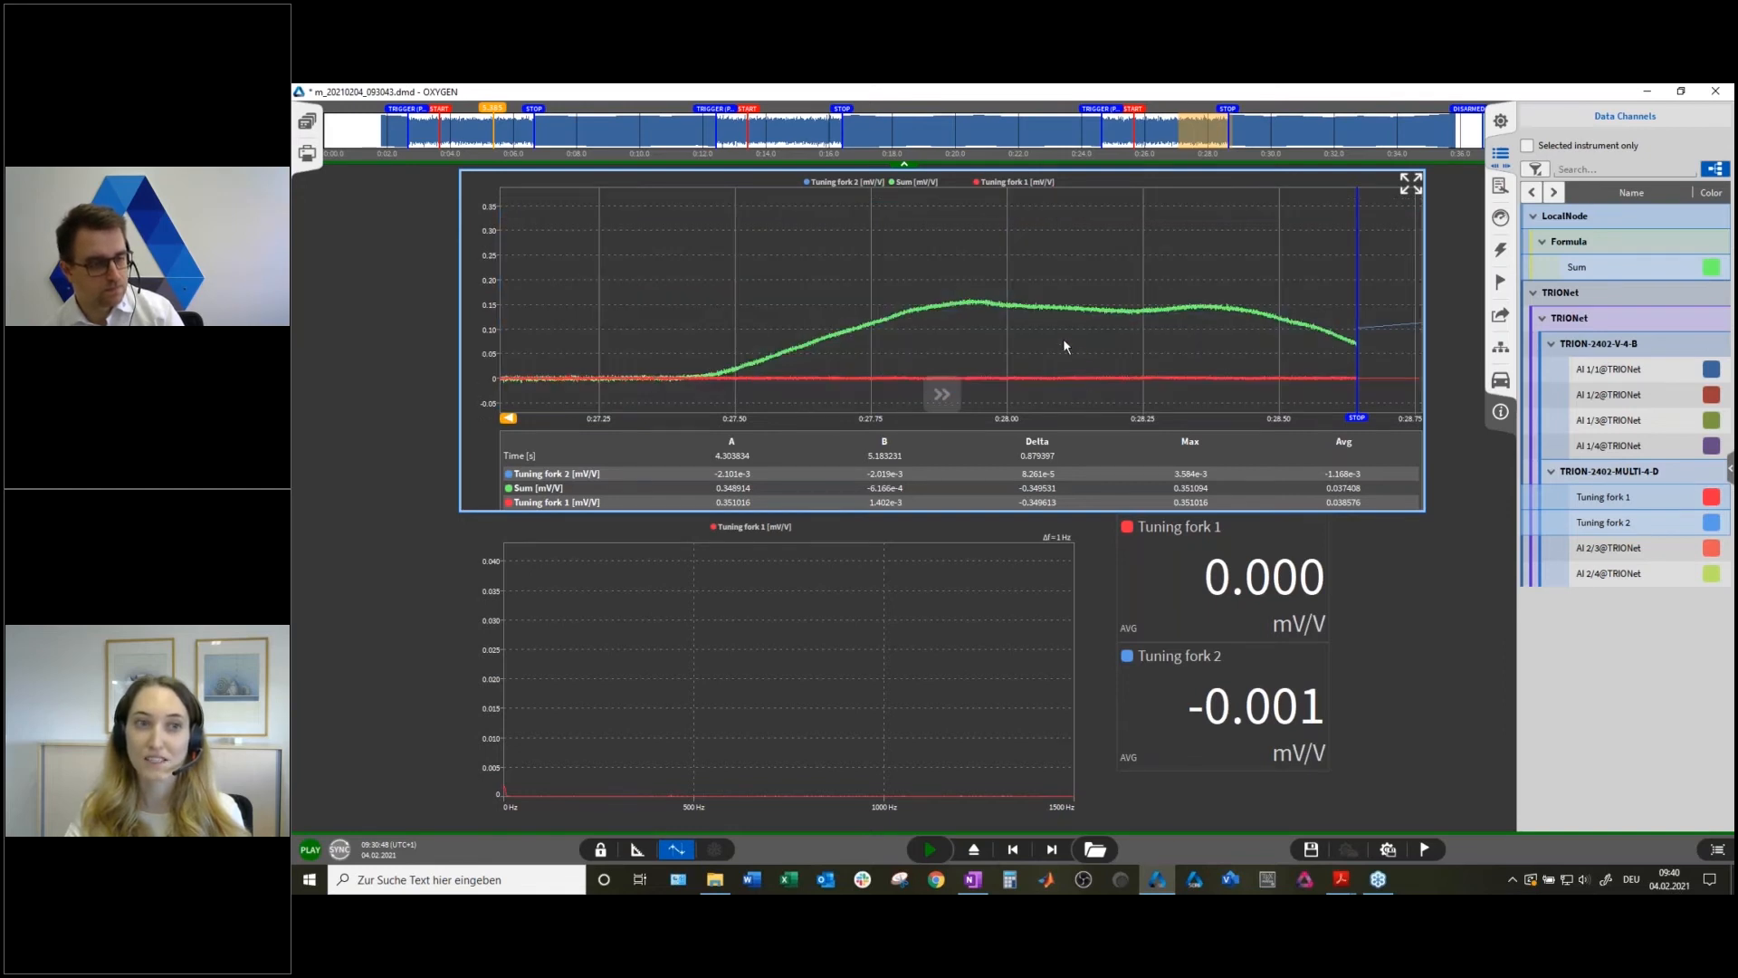
drag(985, 310, 1169, 399)
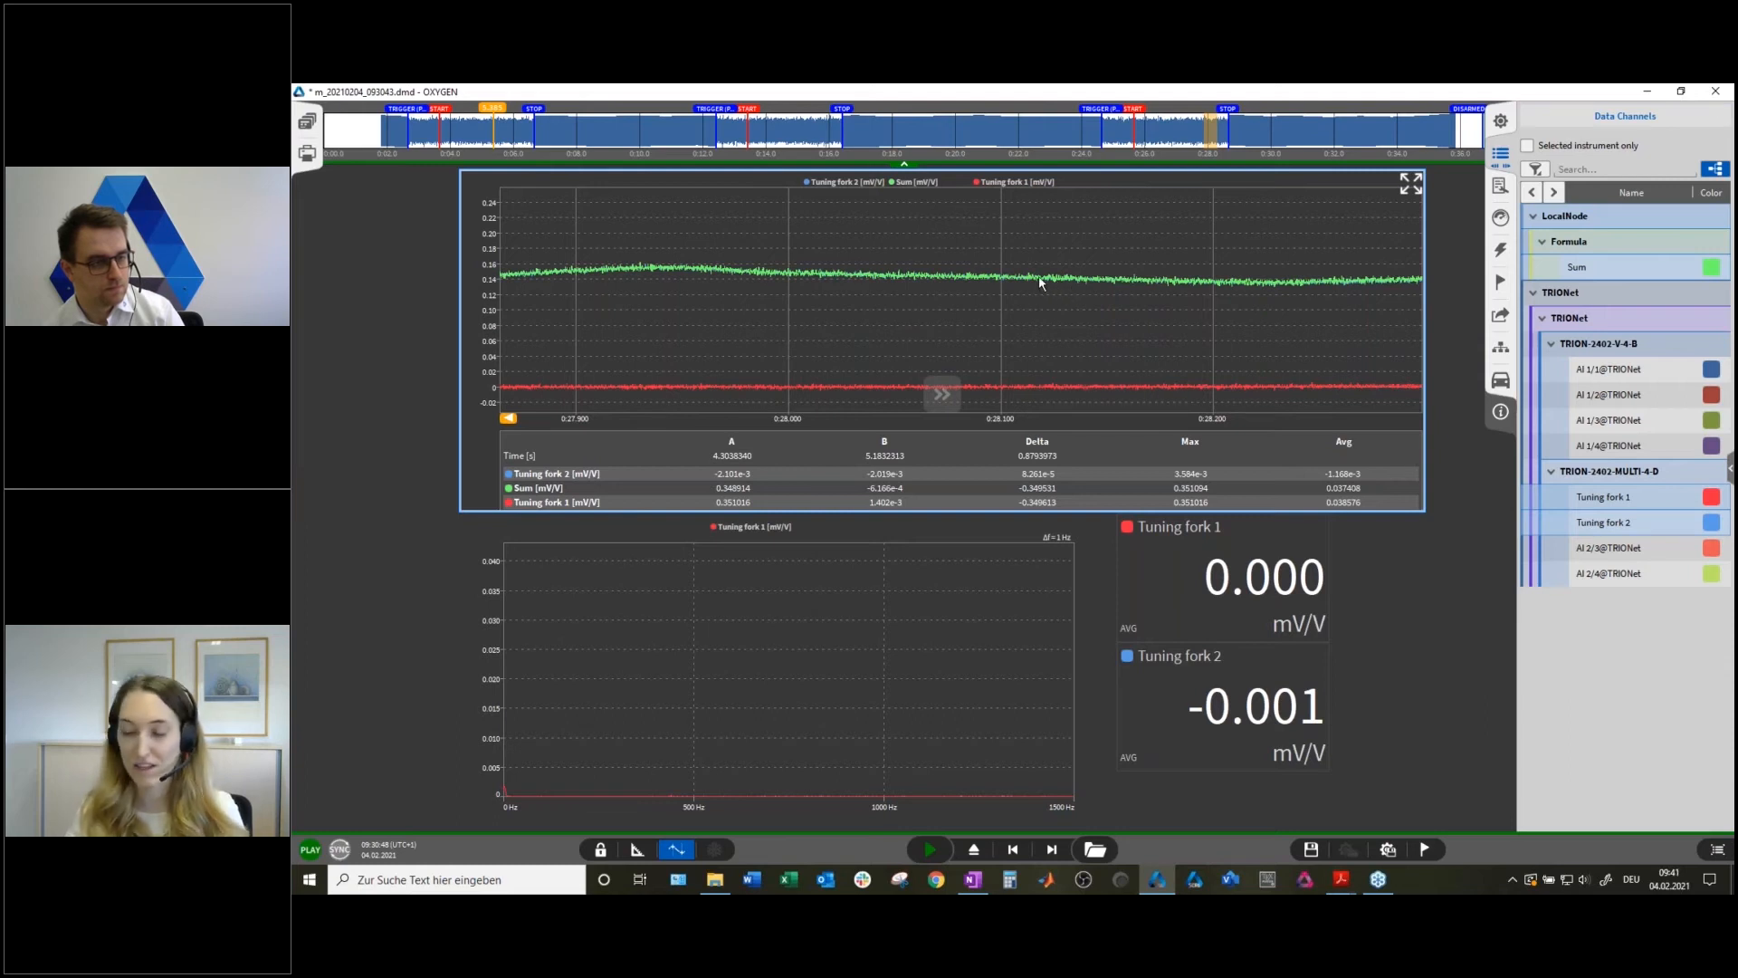
scroll(1063, 291, down, 3)
scroll(1063, 291, down, 2)
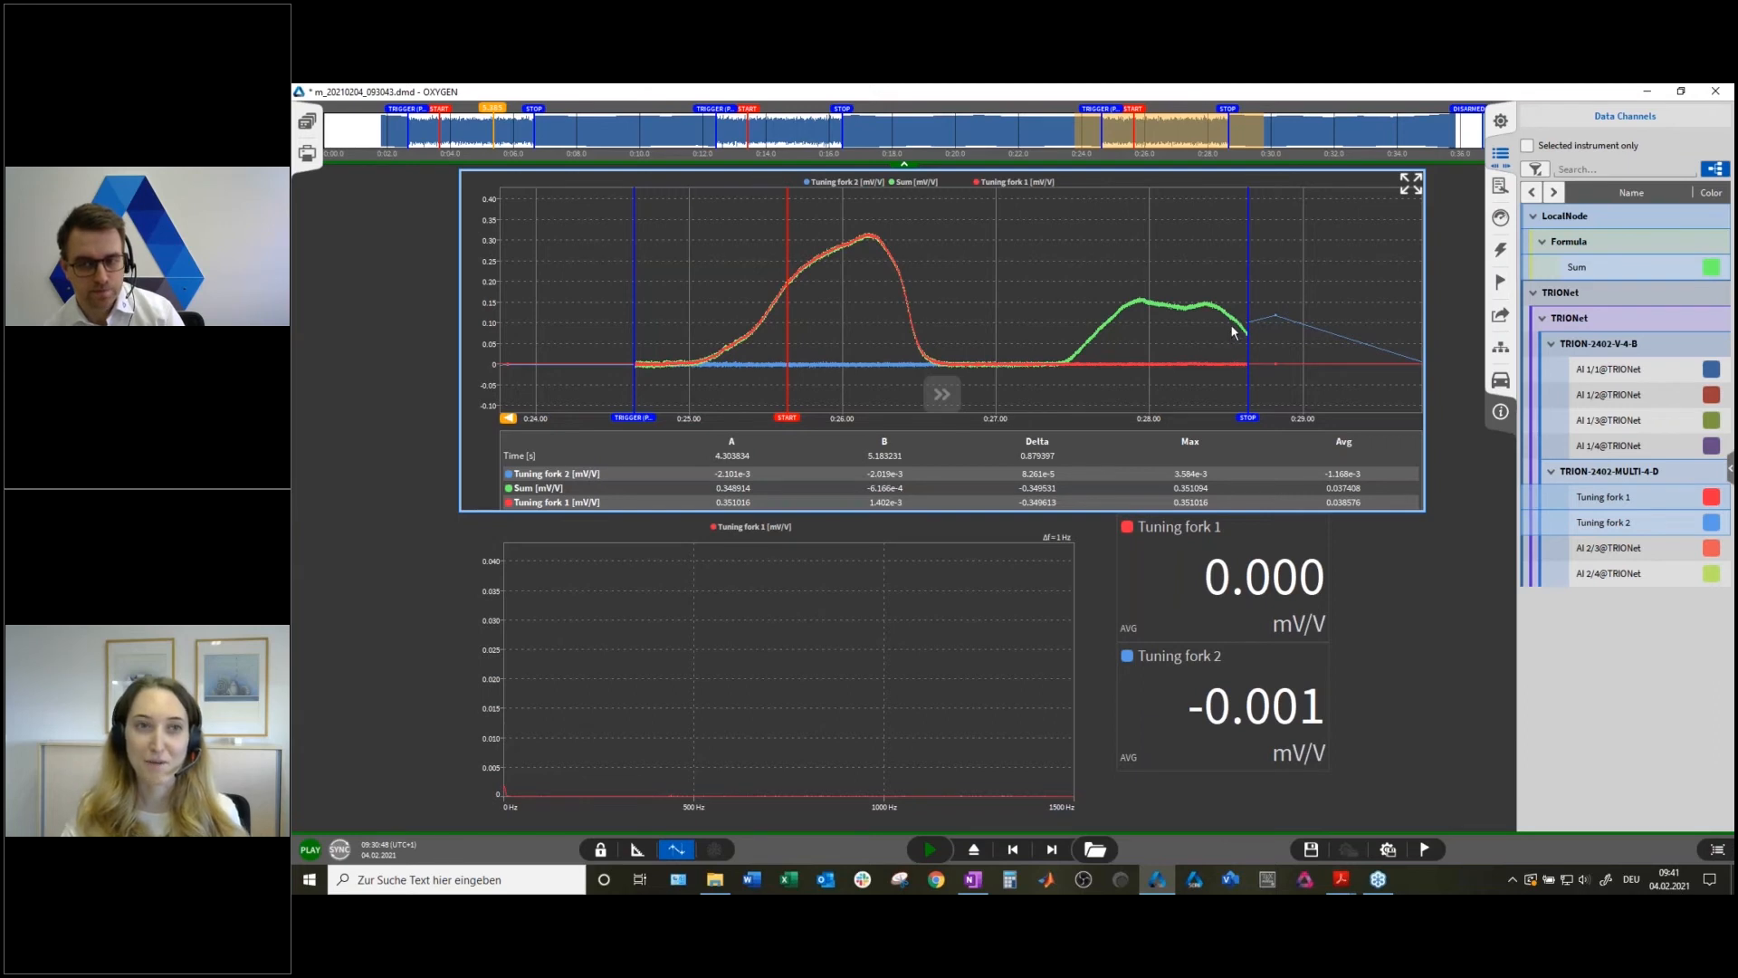
Select all channels in the export settings, review the available file formats and keep CSV.
click(1503, 318)
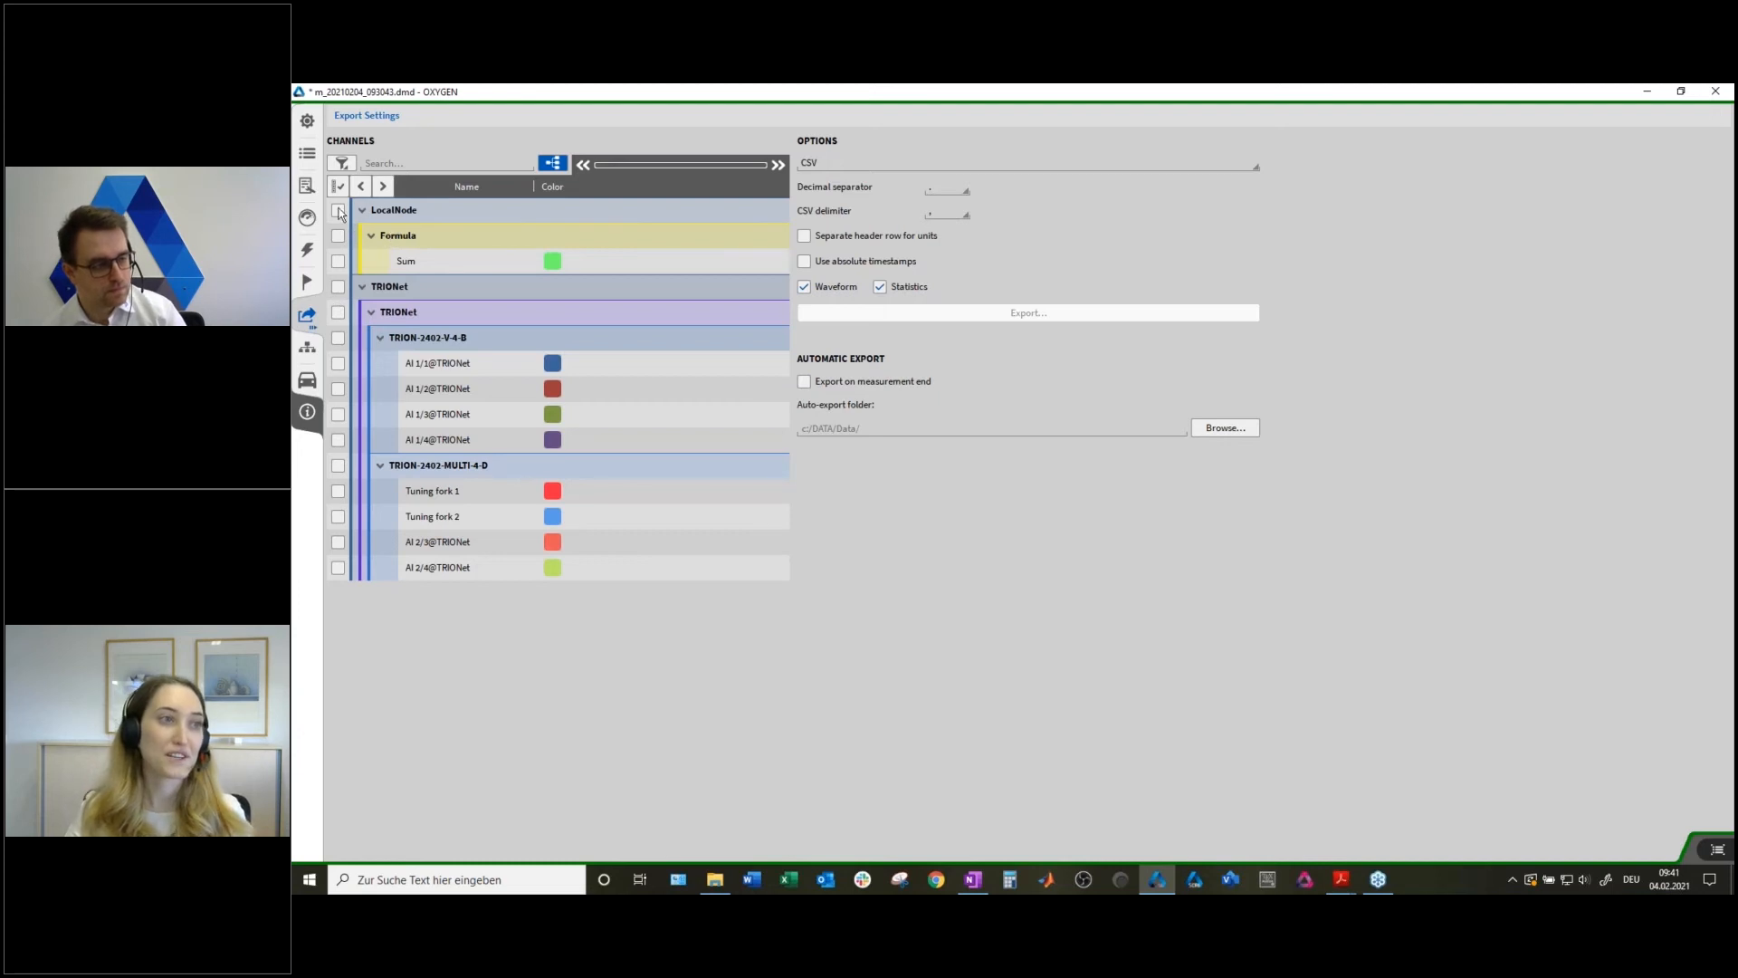
click(338, 263)
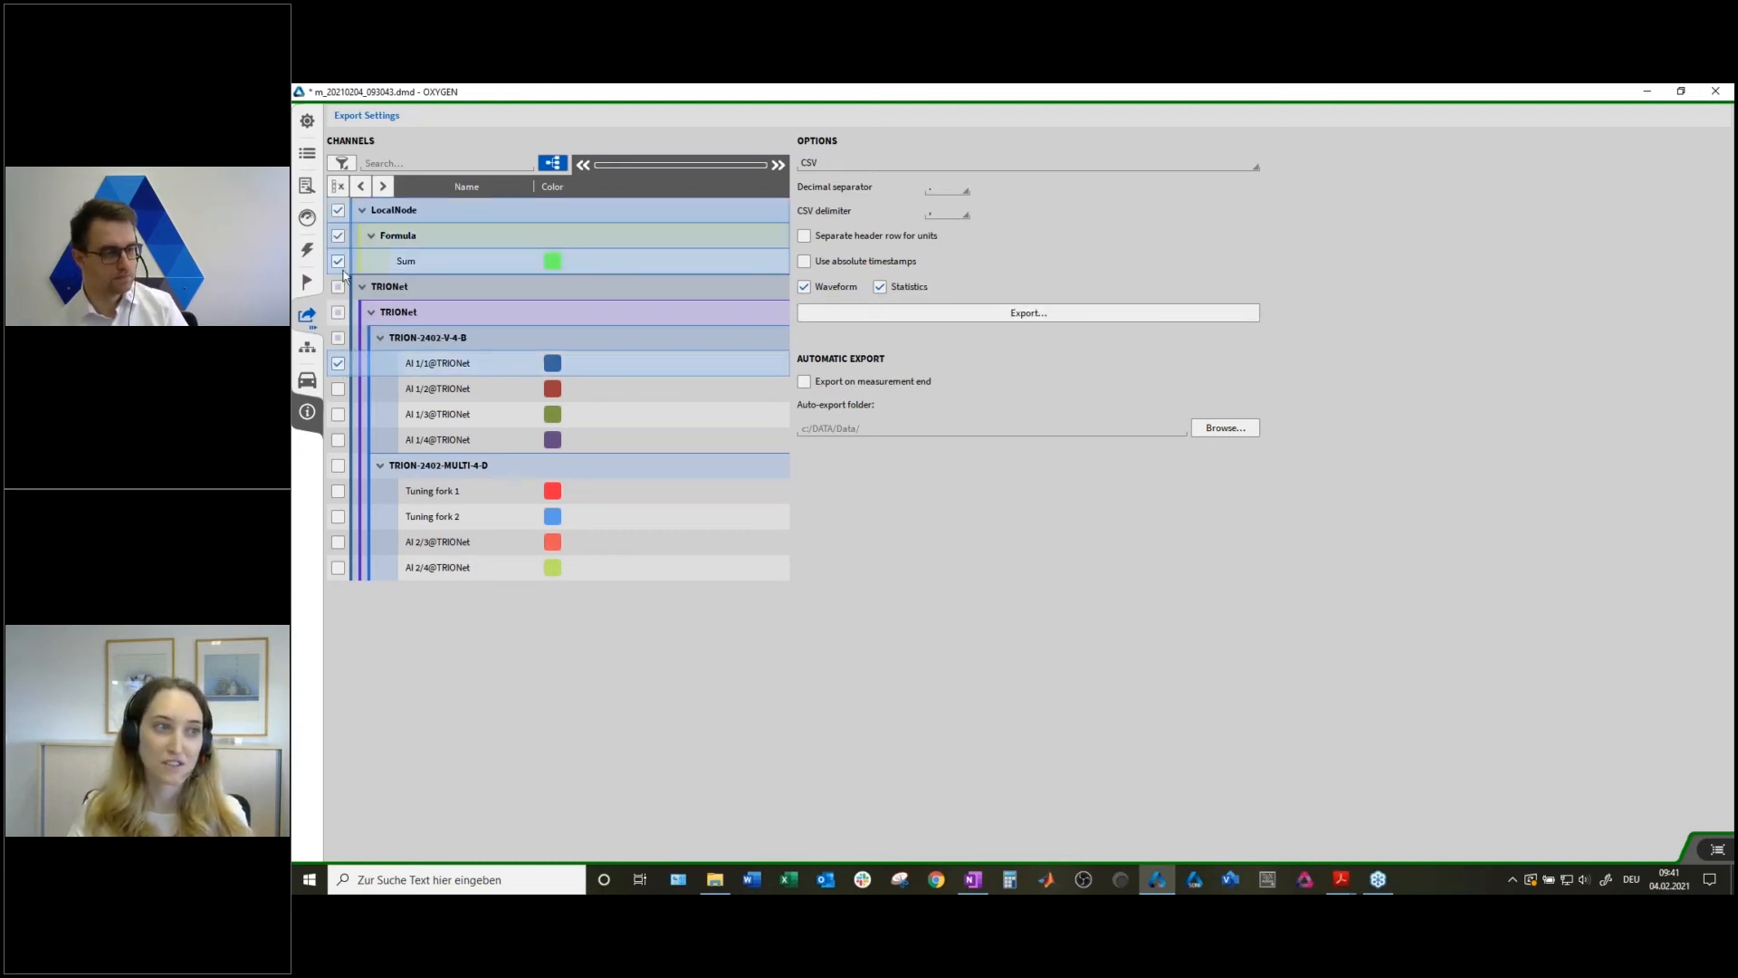
click(341, 187)
click(341, 186)
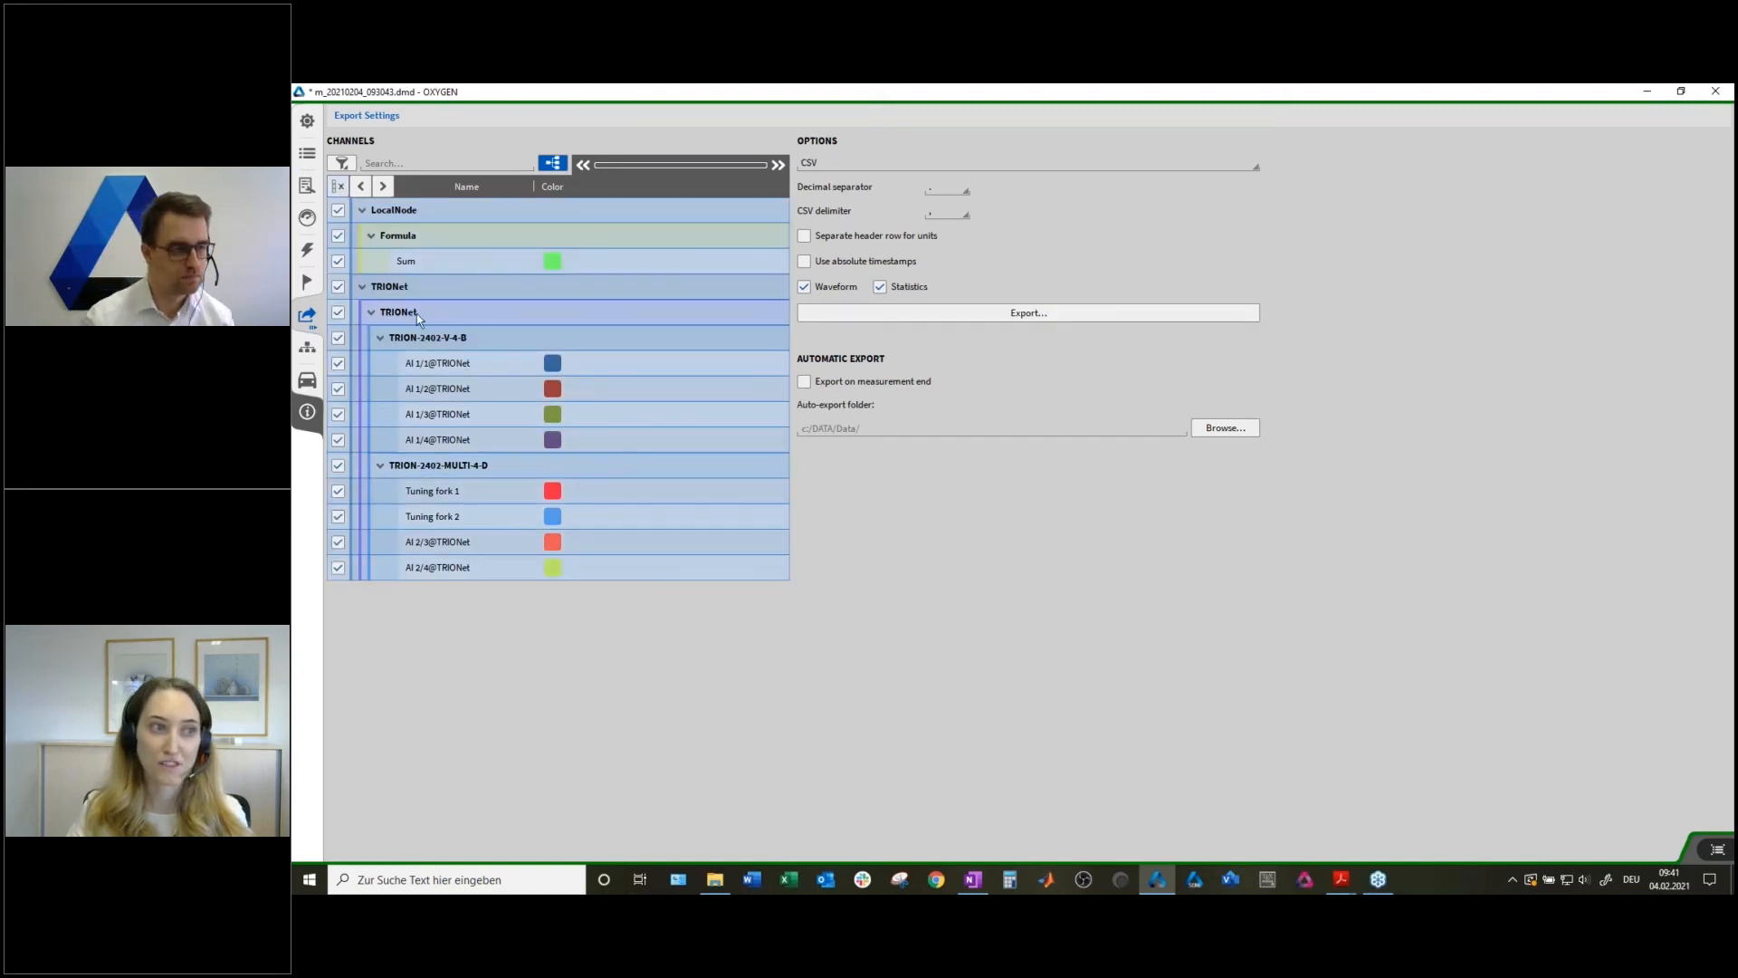
click(839, 165)
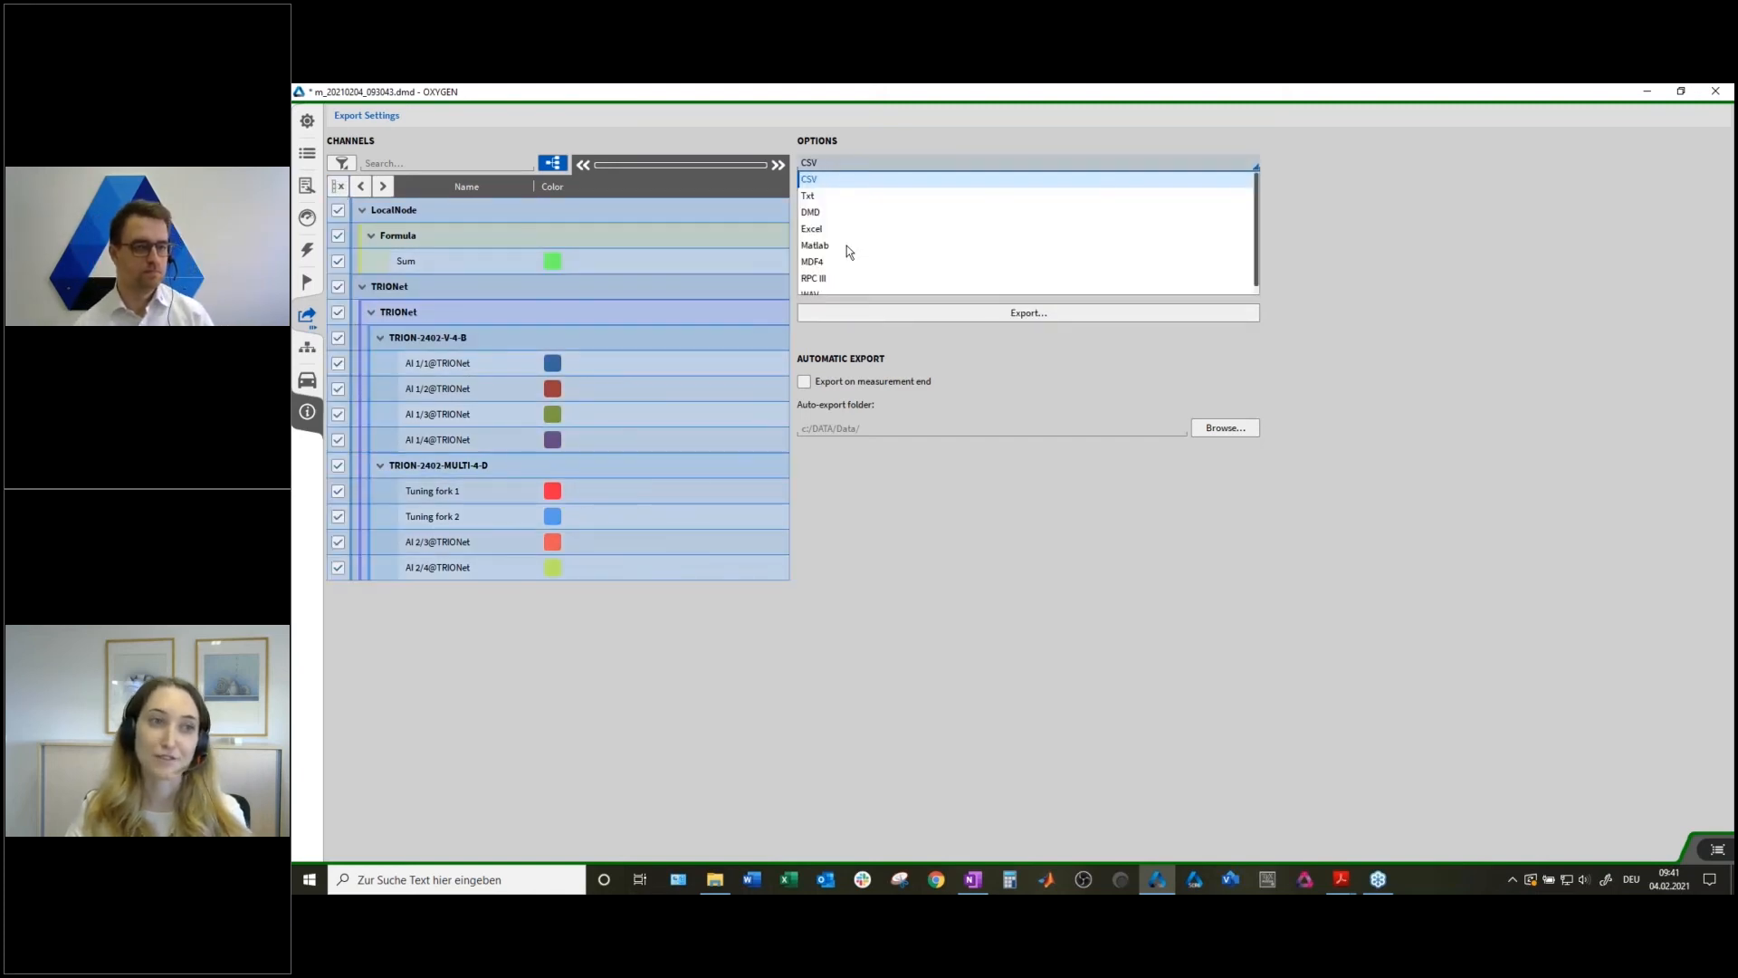
scroll(851, 217, down, 1)
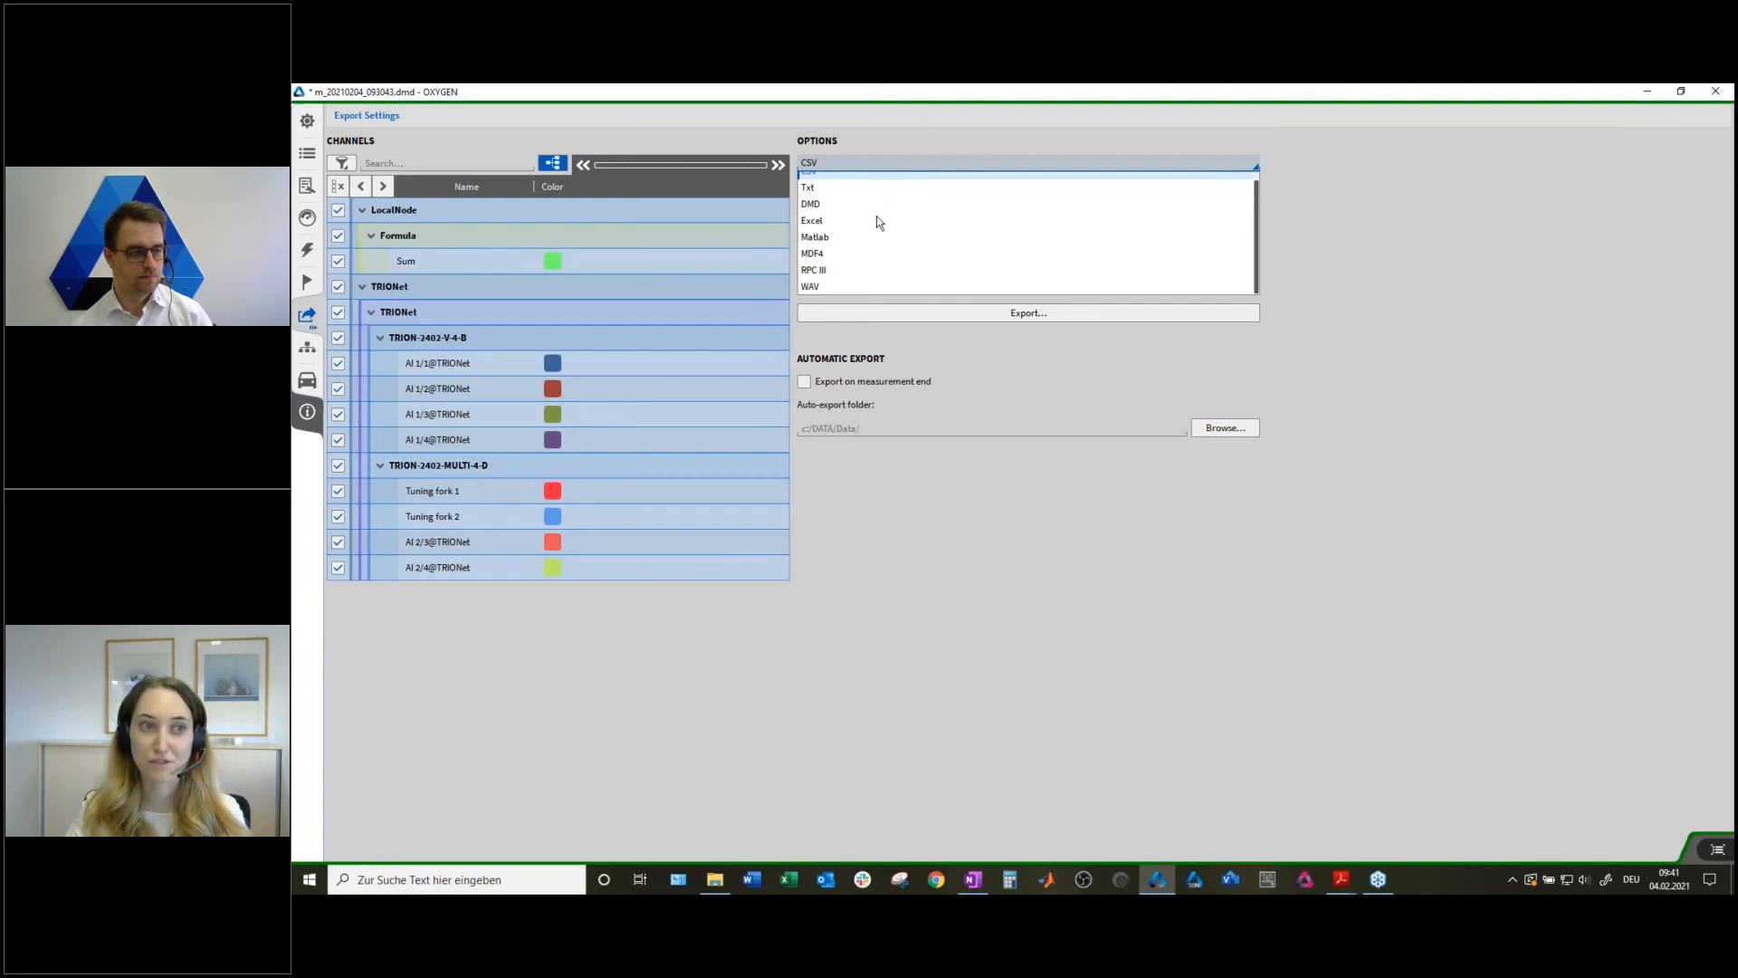
scroll(876, 217, up, 1)
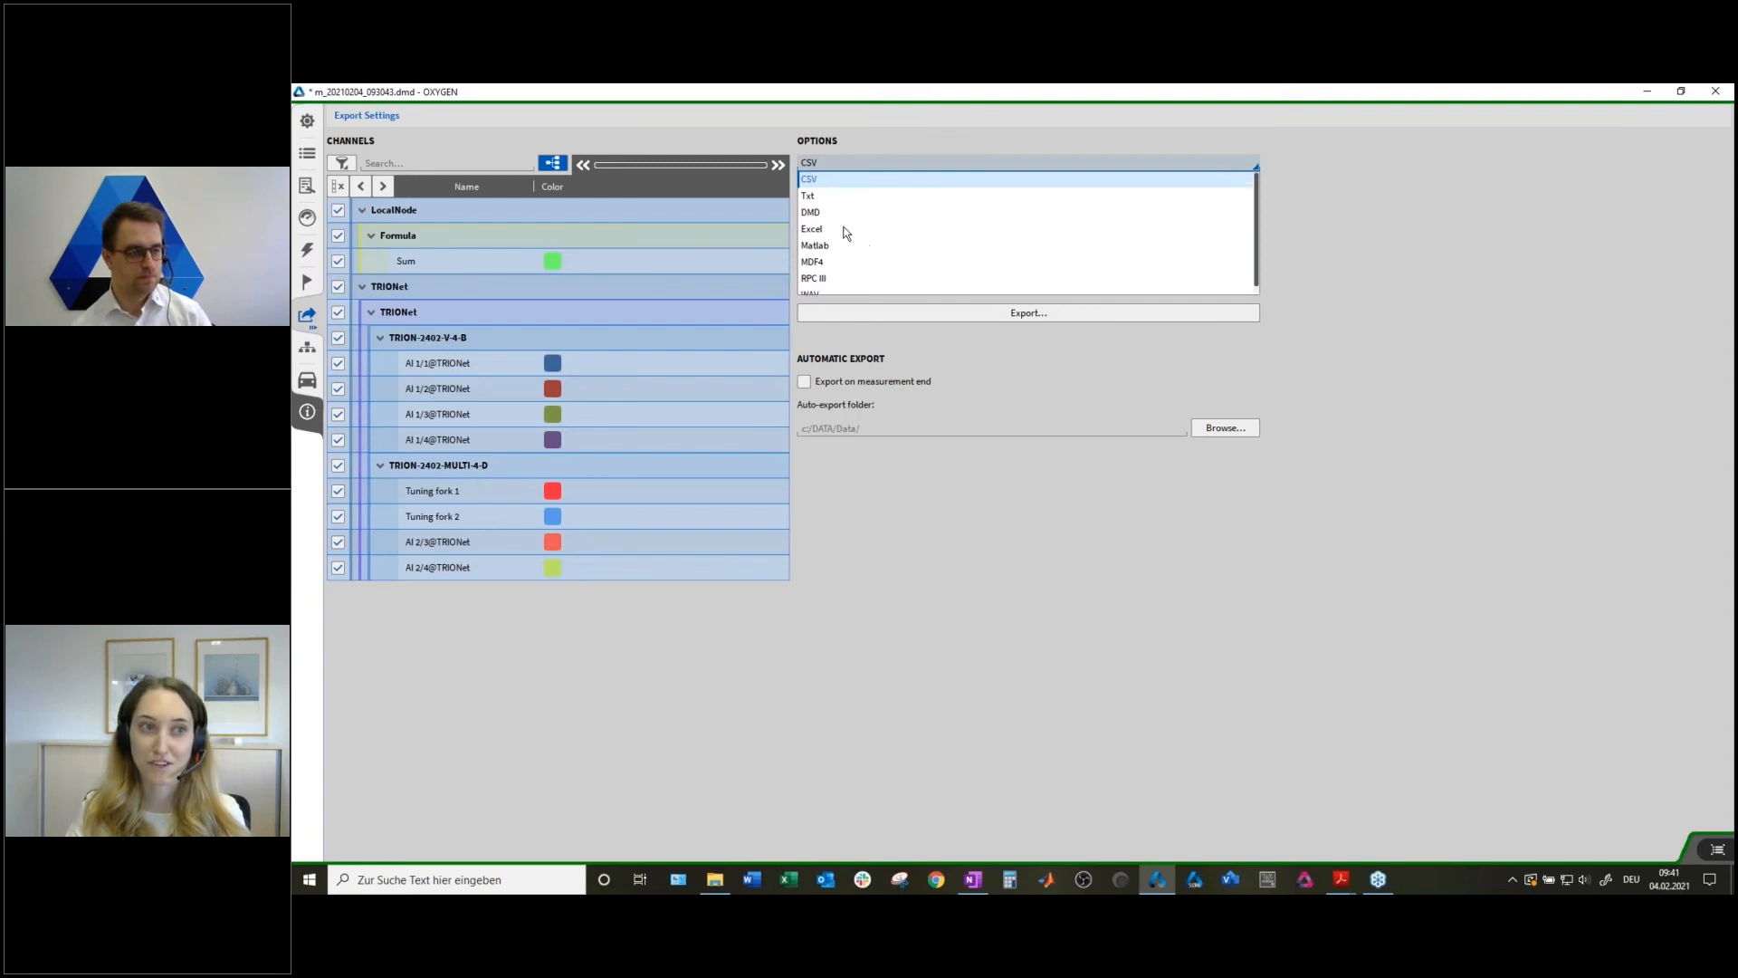
click(1315, 201)
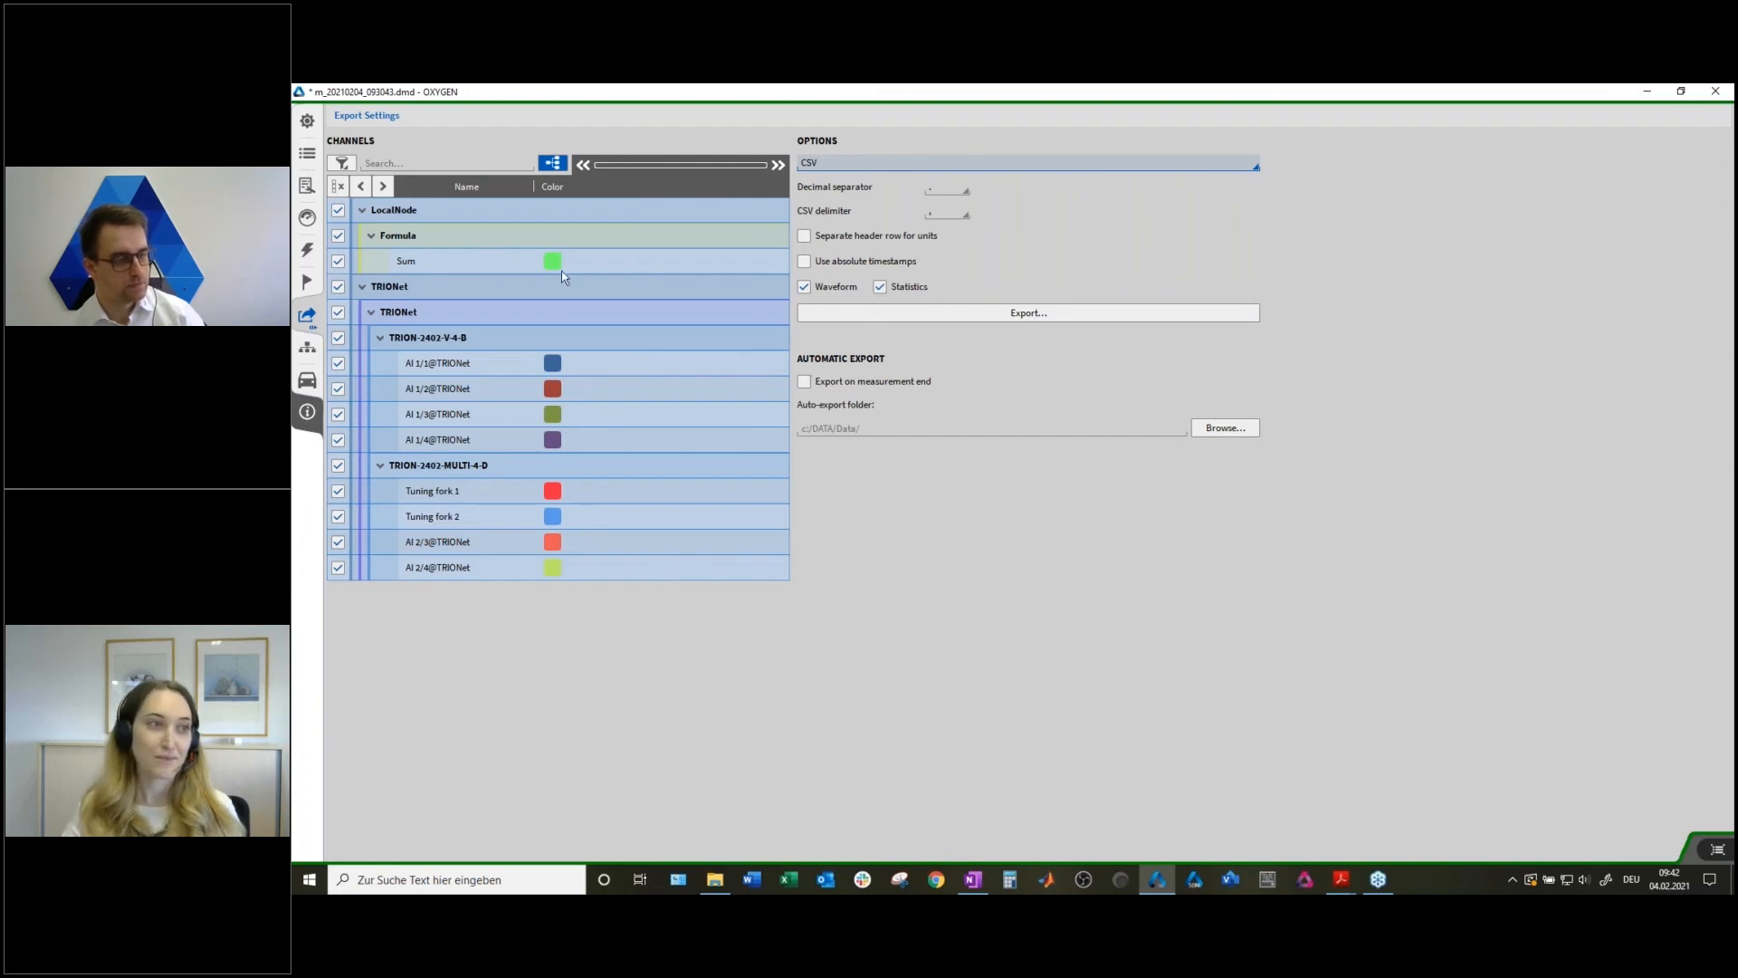
Return to the measurement screen with the export settings docked and place cursors A and B at about 0:25.89 and 0:28.00 in the recorder.
click(308, 316)
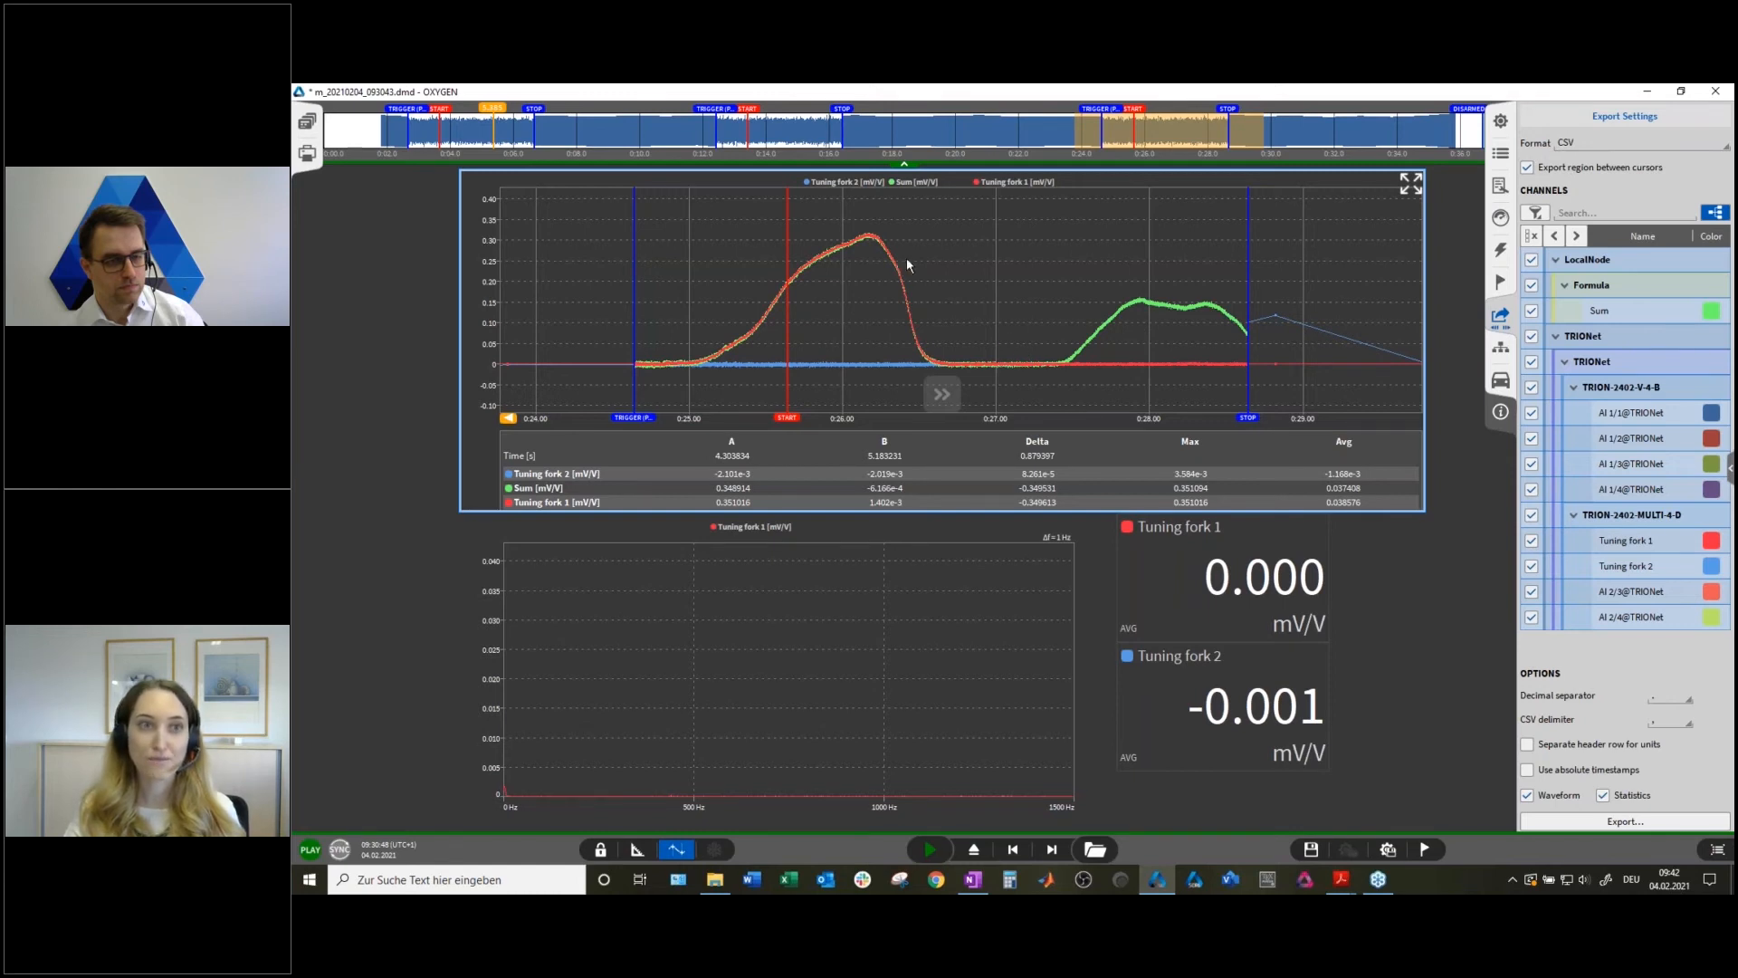
mouse_move(765, 305)
mouse_down()
mouse_move(943, 303)
mouse_move(768, 302)
mouse_up()
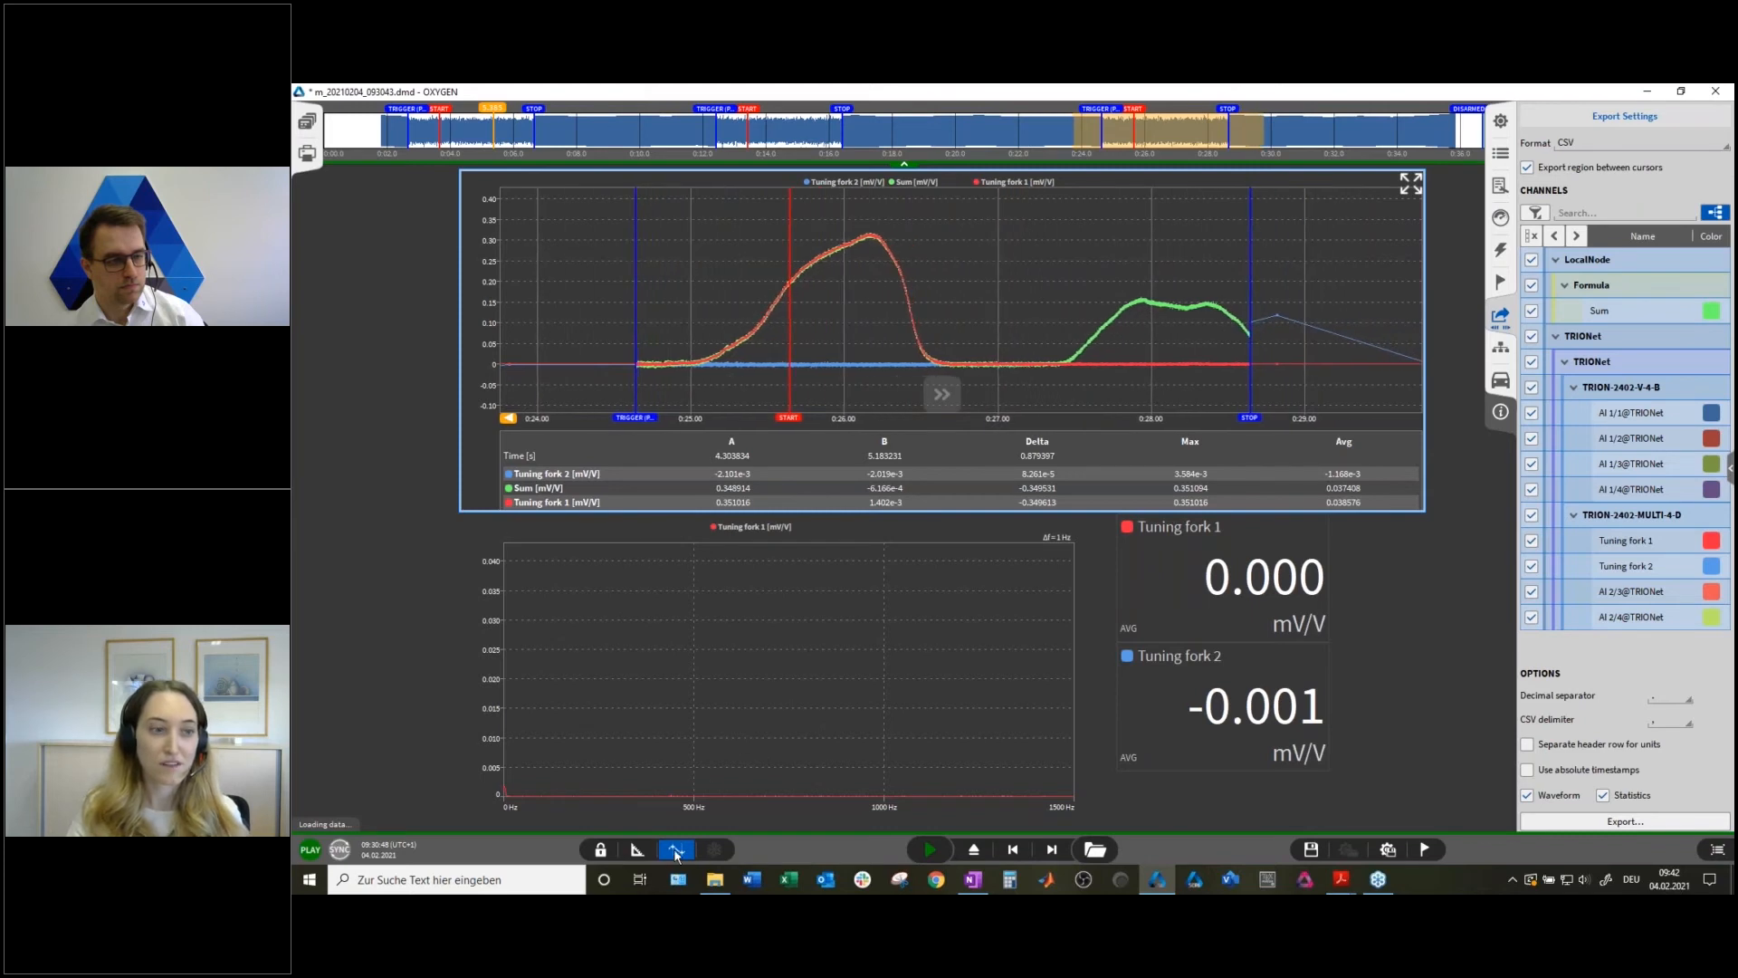
click(675, 849)
drag(693, 419, 827, 419)
drag(1239, 421, 1151, 421)
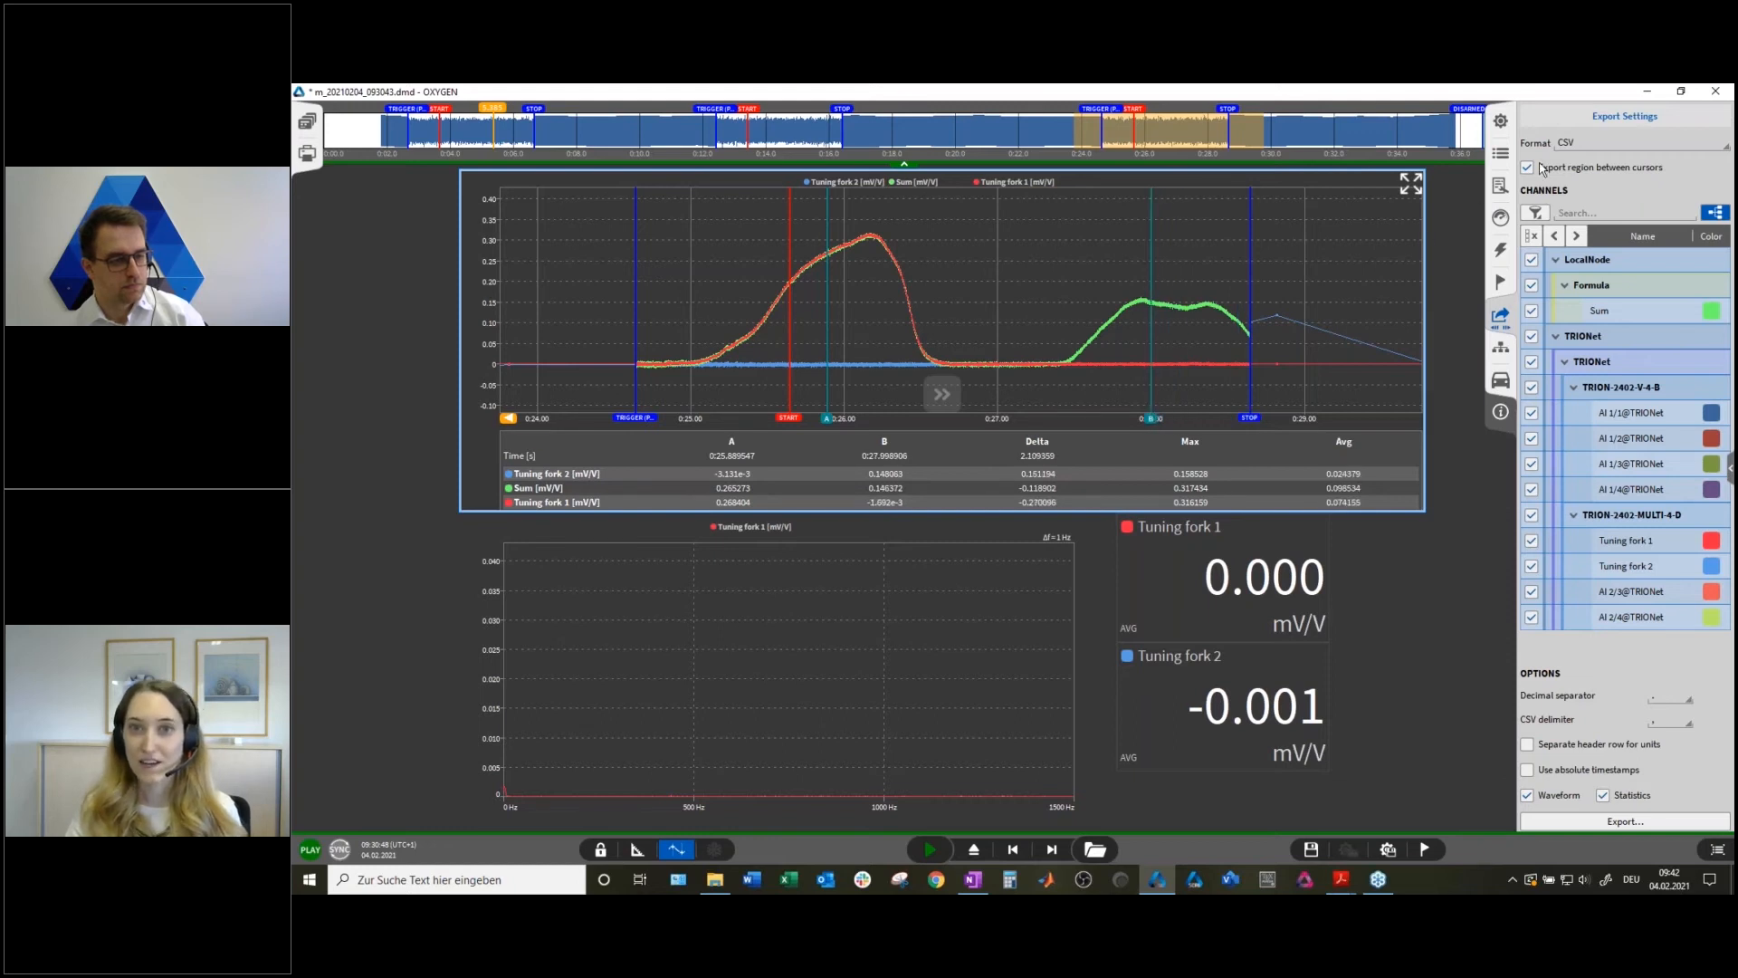
Set the relative time of cursor A to 26 s.
double_click(826, 416)
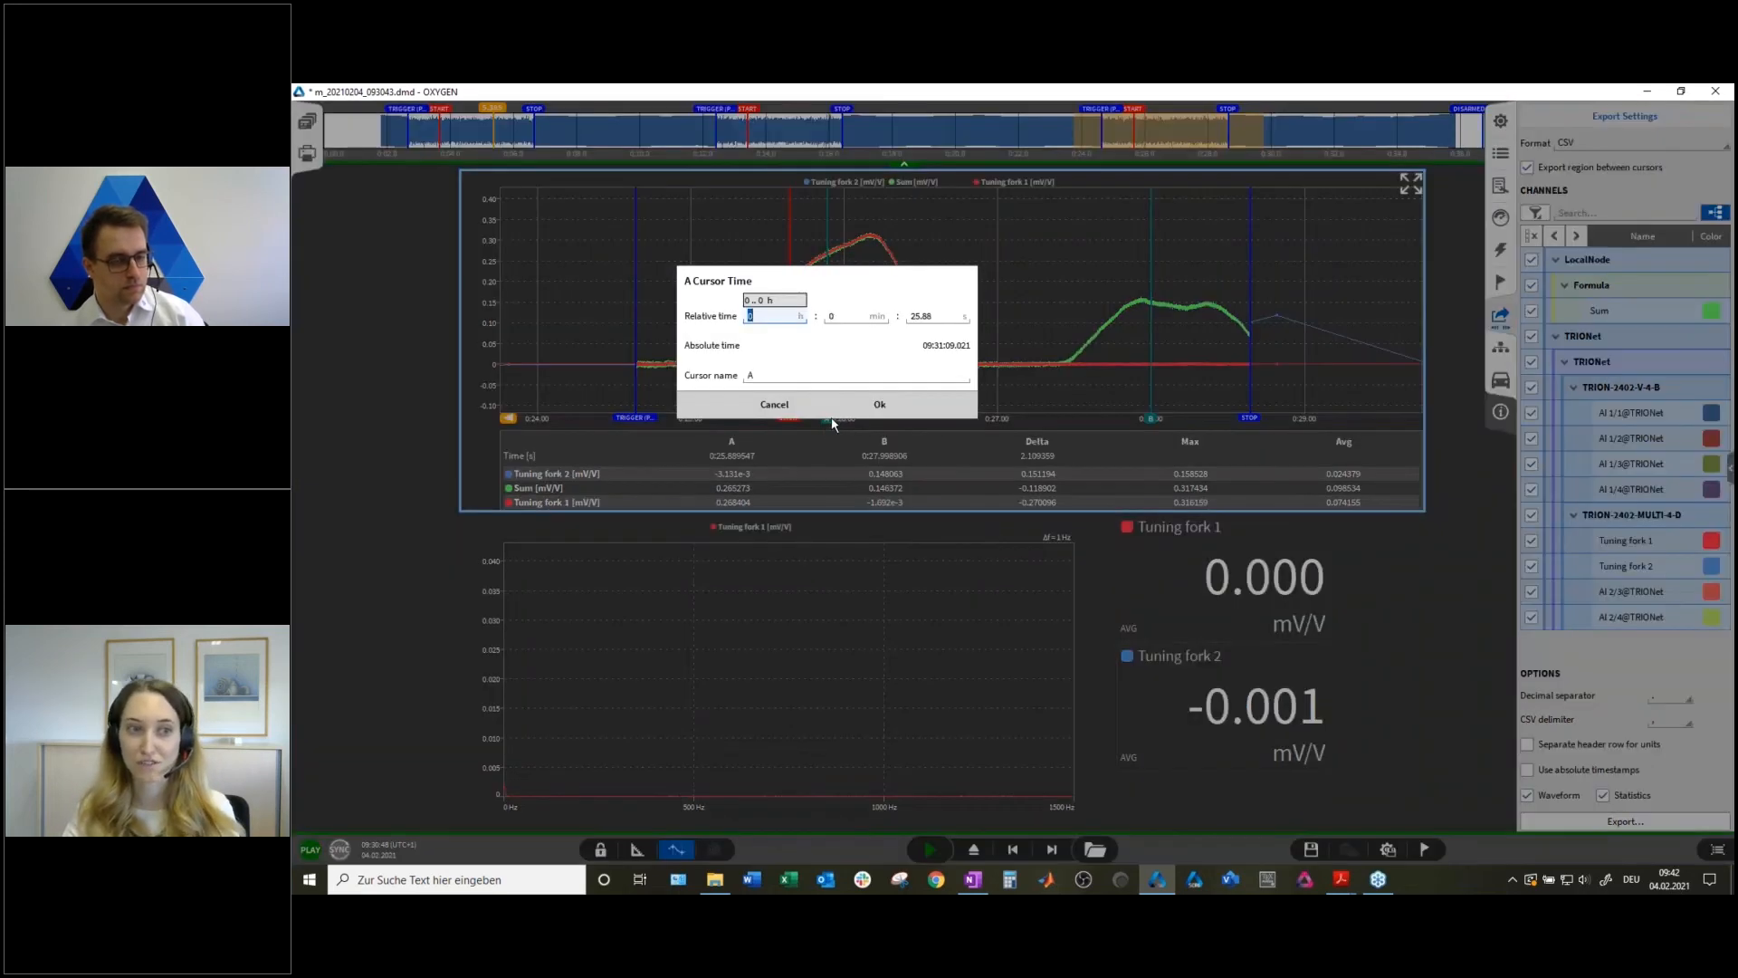
click(930, 317)
text(26)
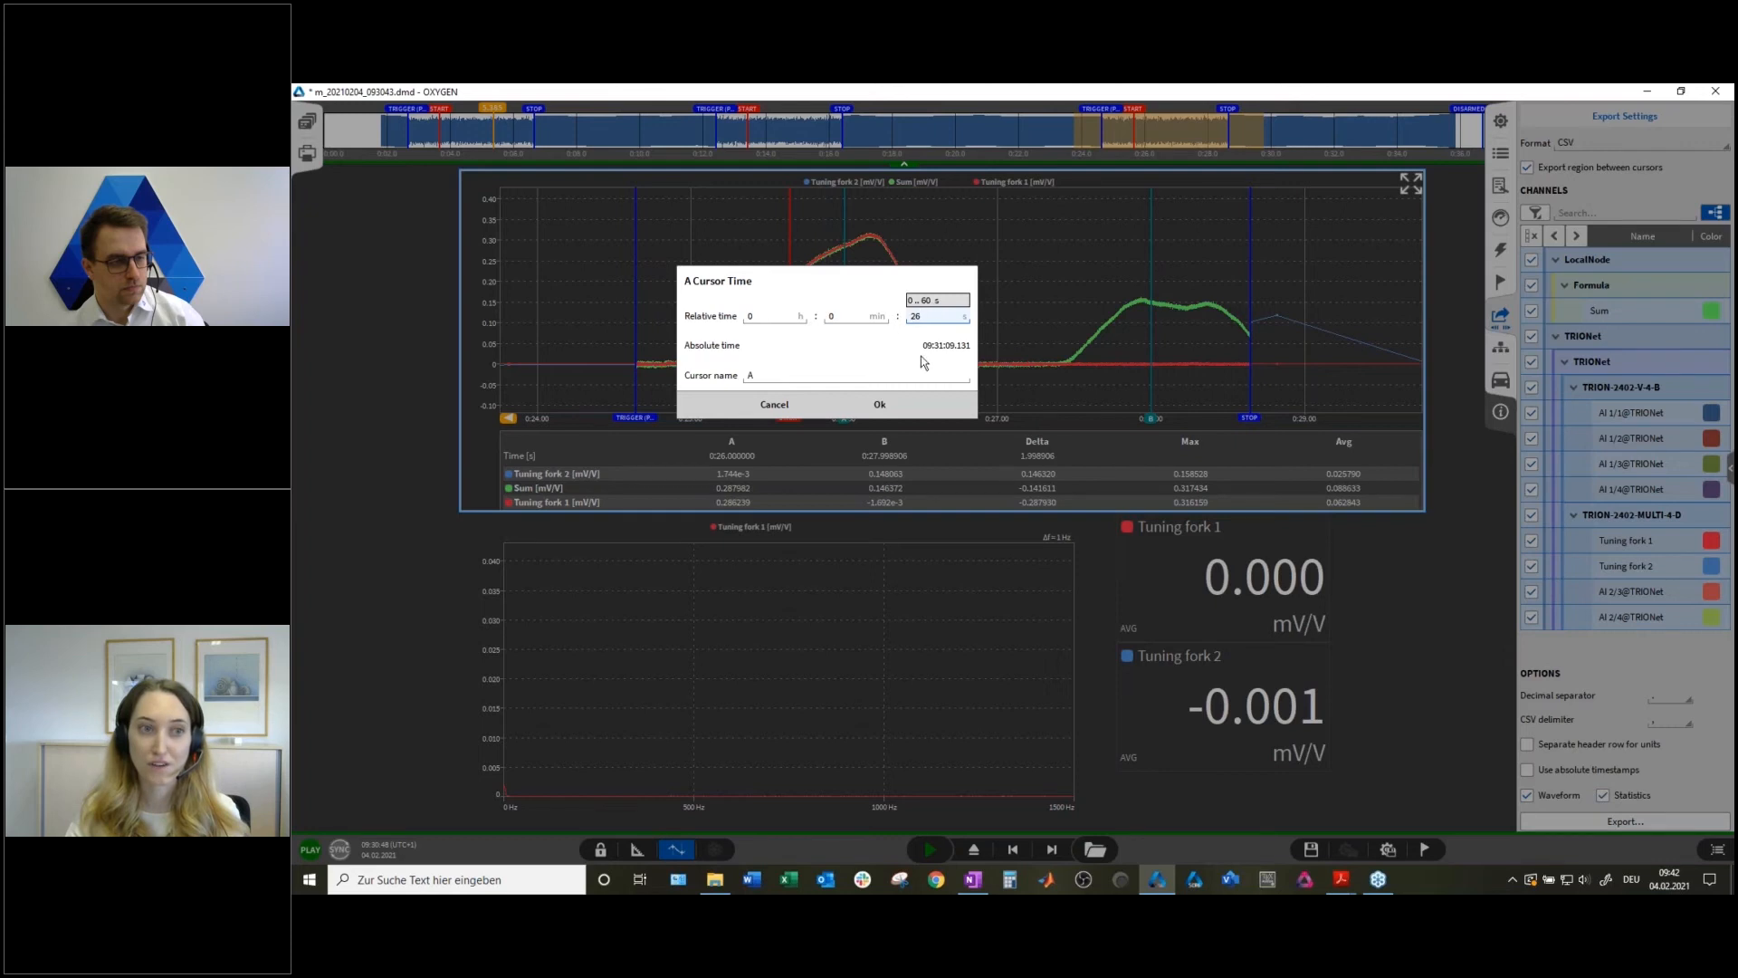
click(887, 407)
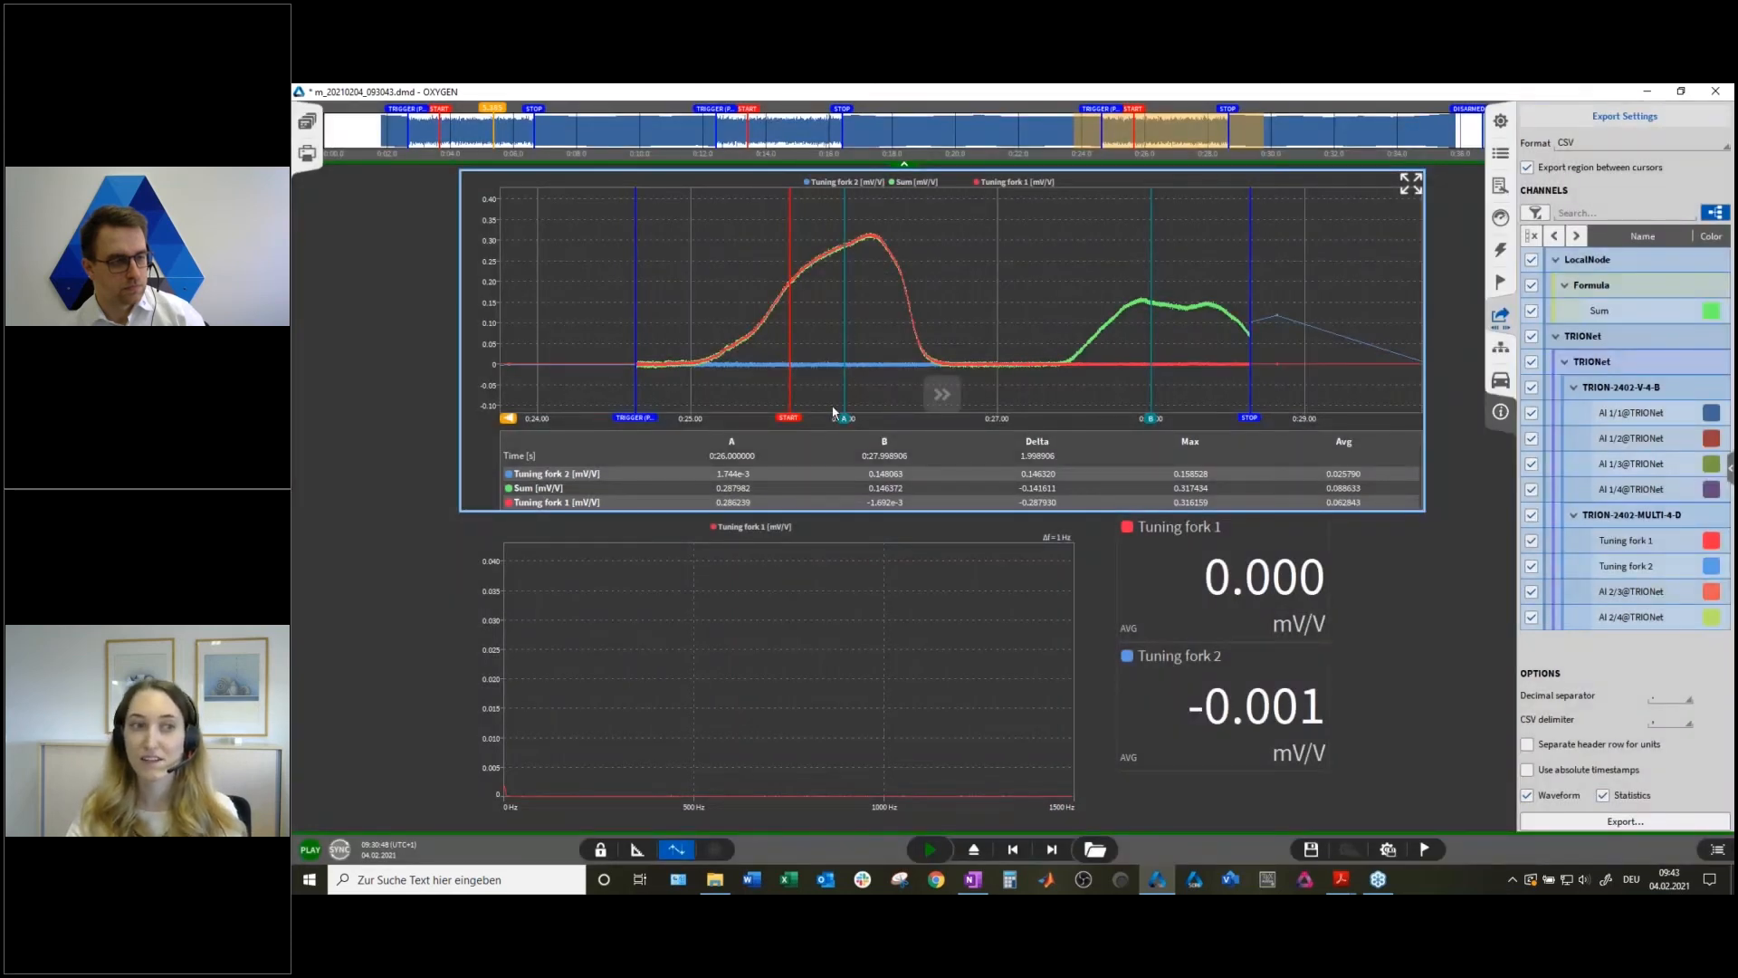
Set the relative time of cursor B to 28 s.
double_click(1152, 417)
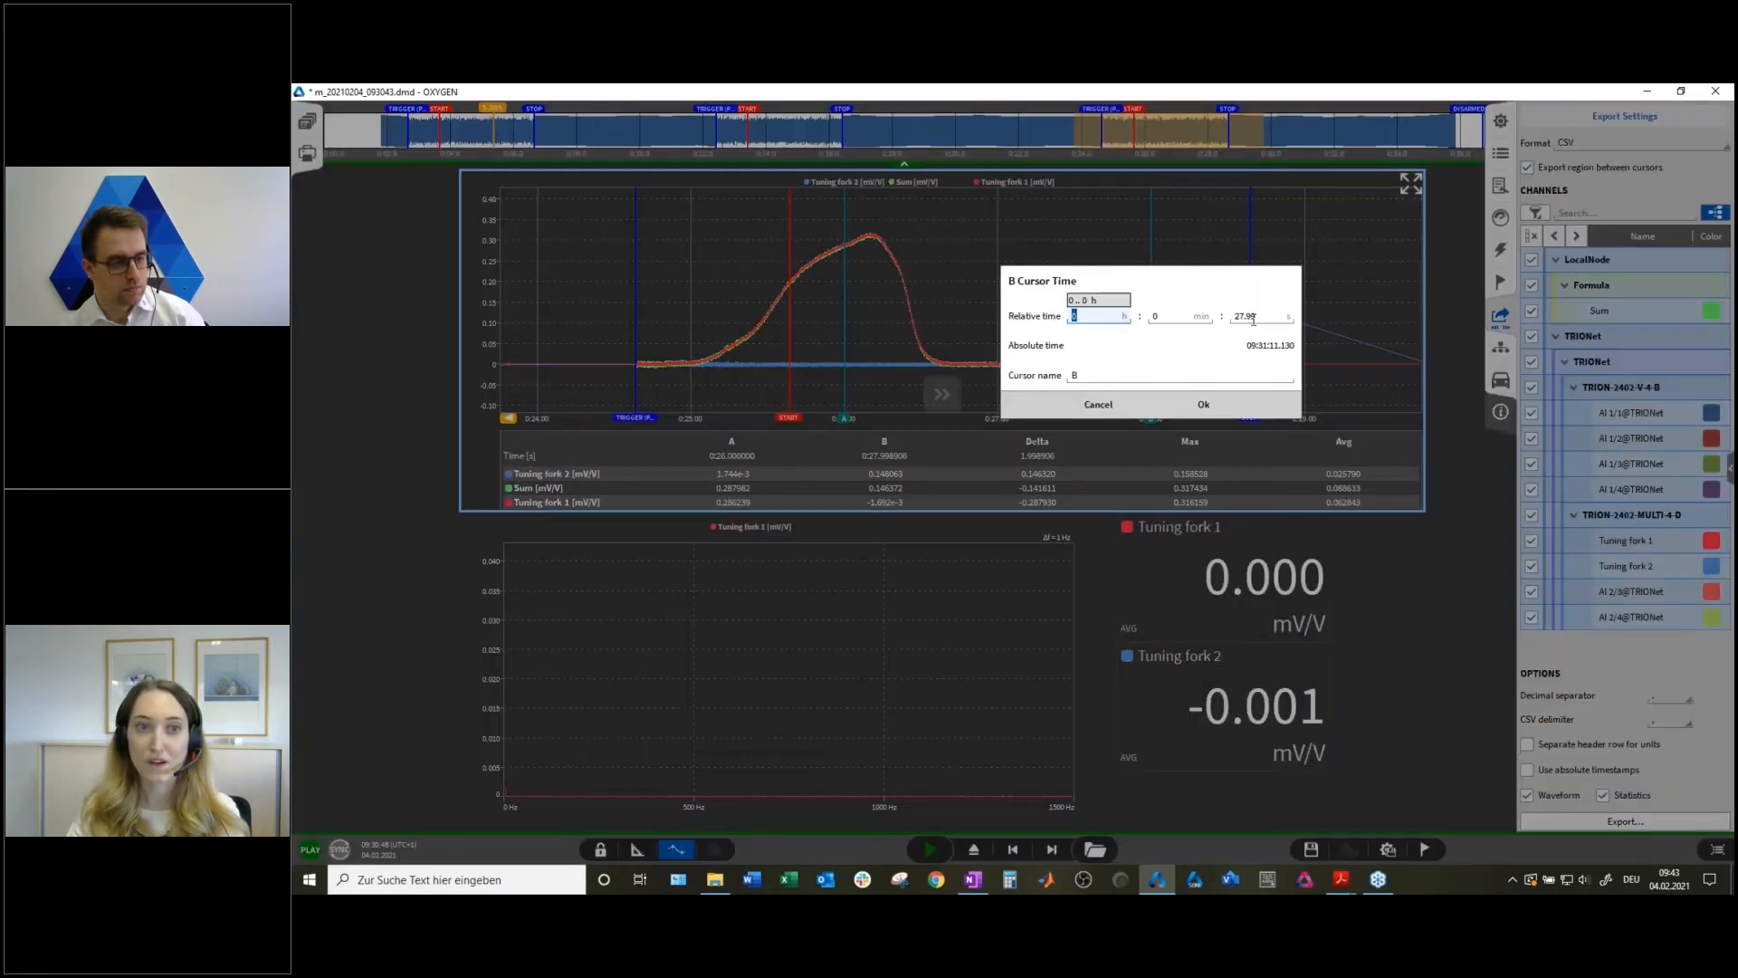
click(1254, 319)
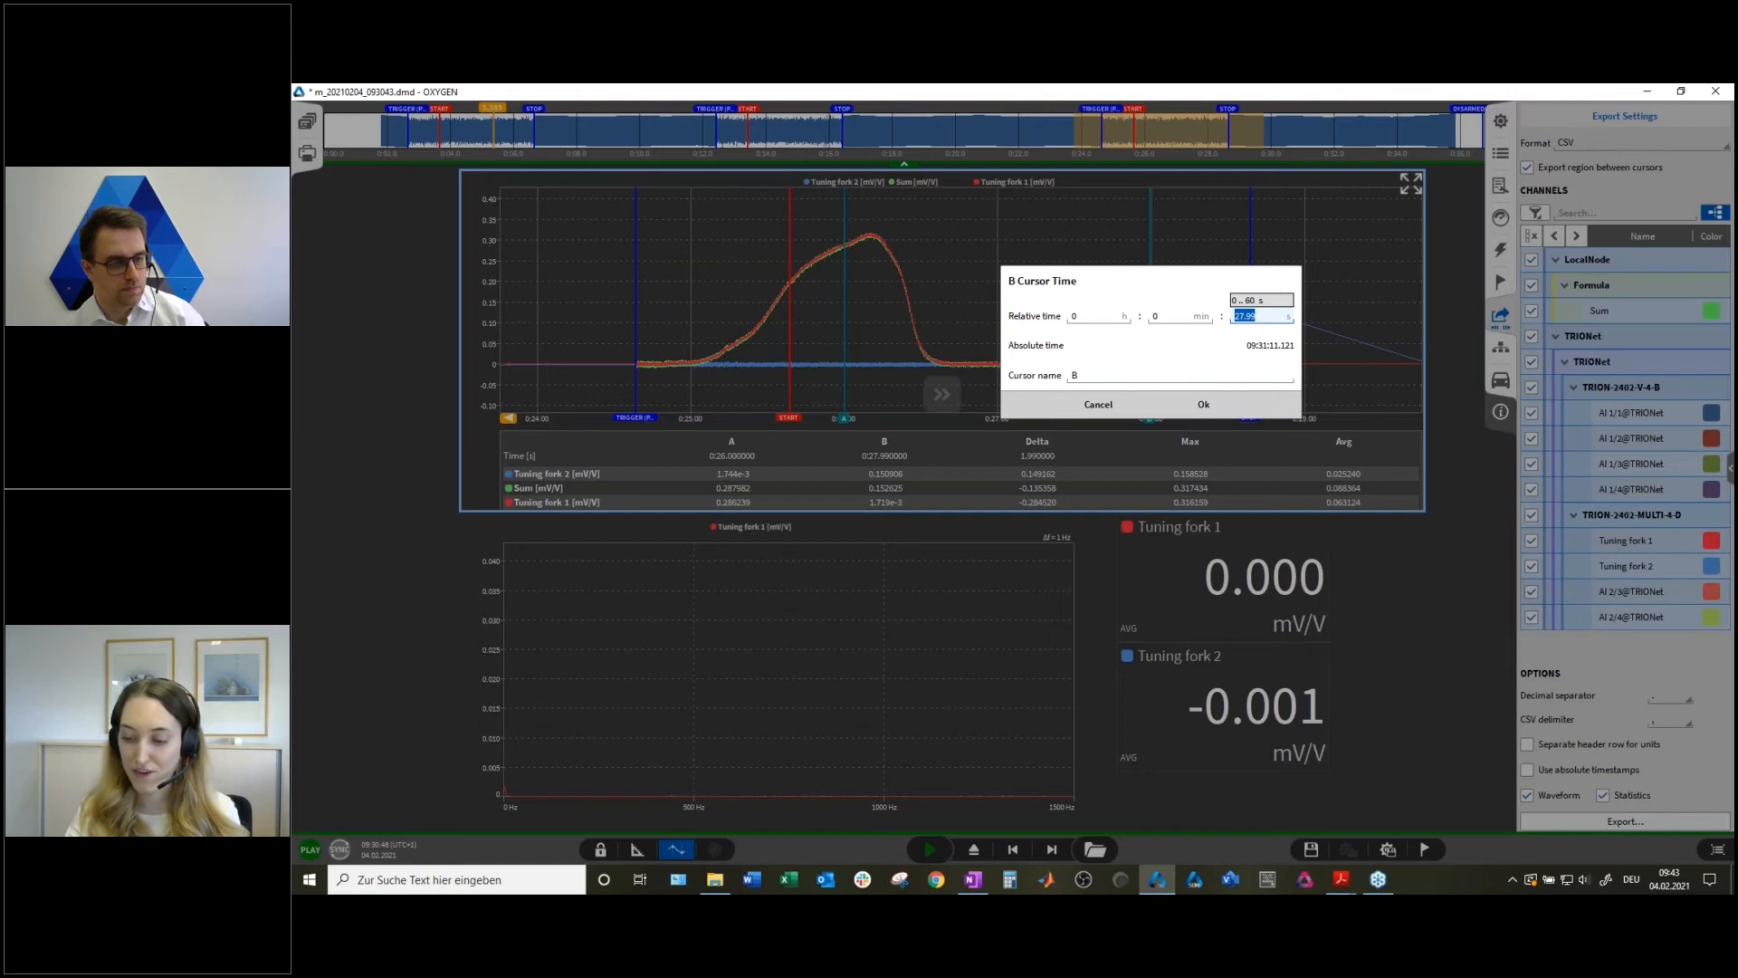
text(28)
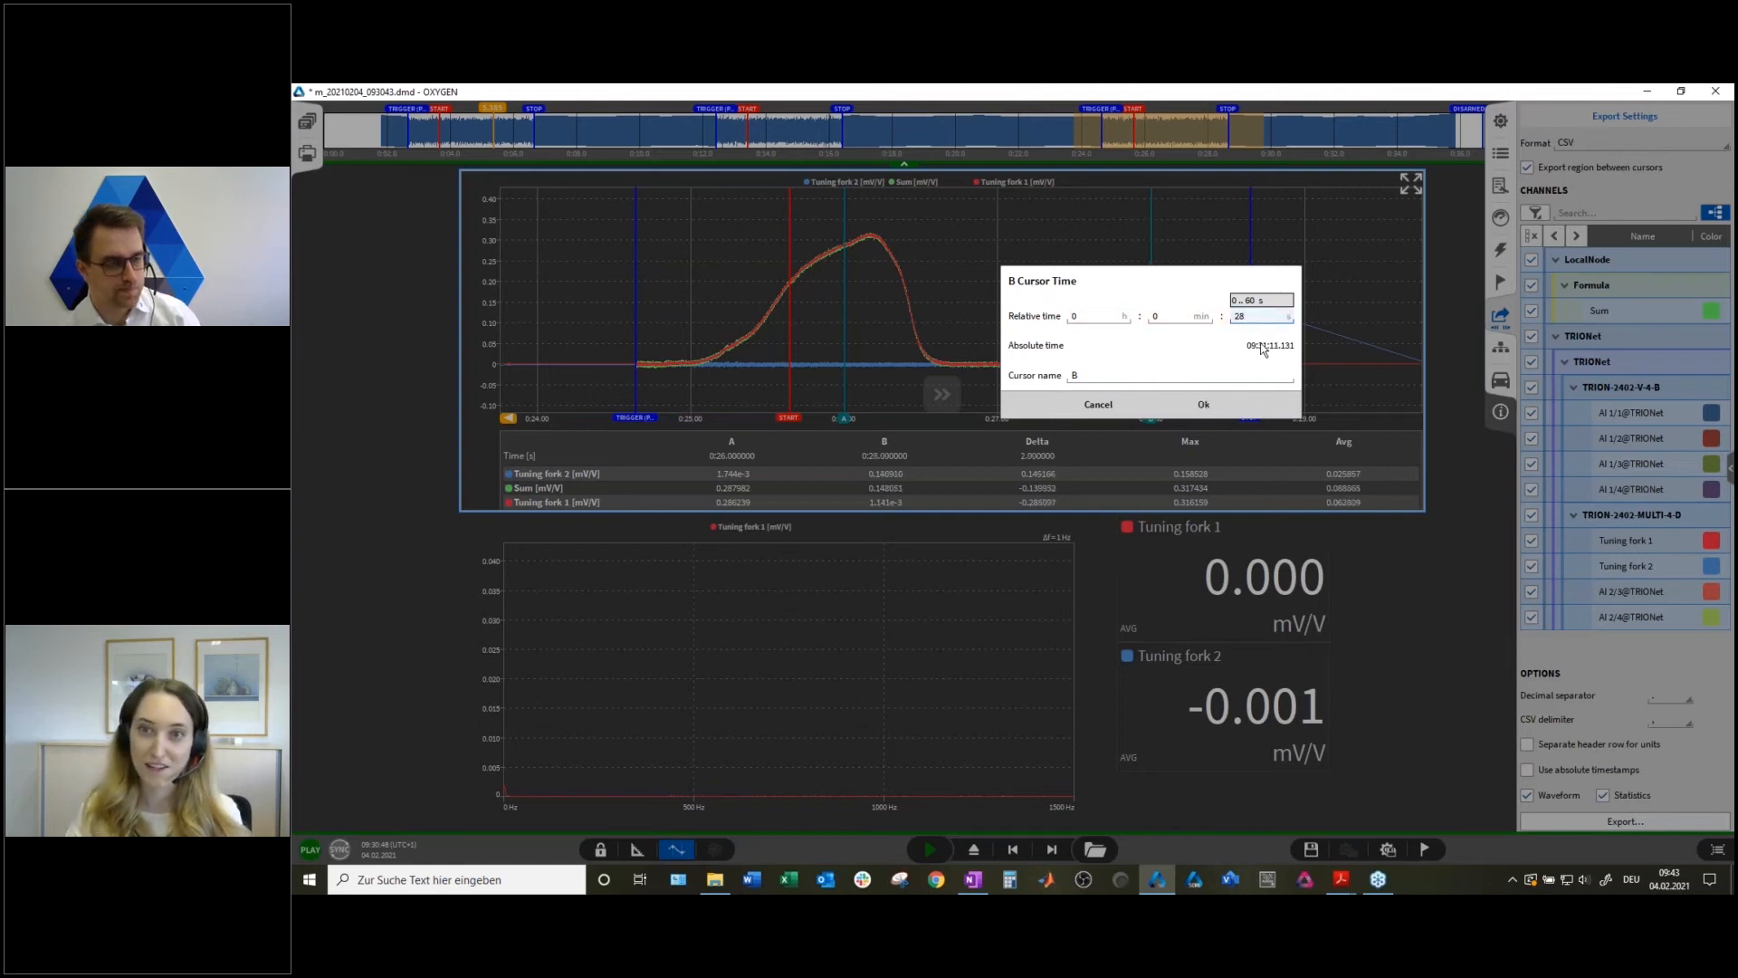
click(1213, 400)
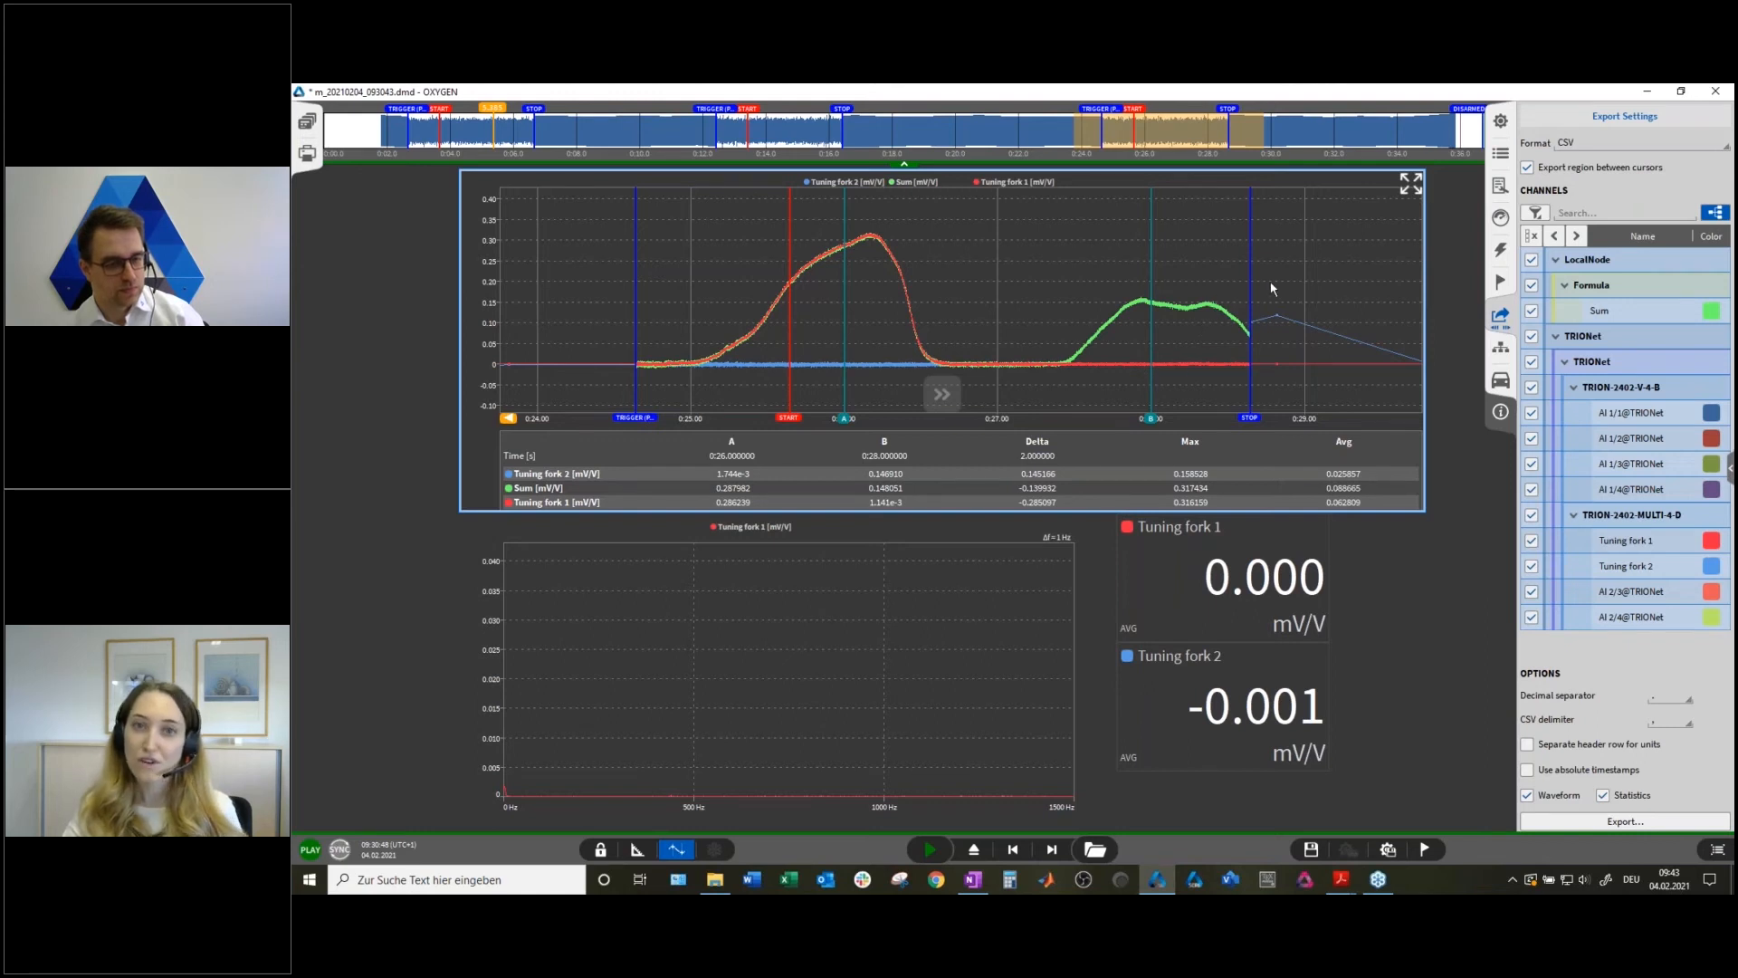
Switch off the measurement cursors and narrow the recorder's active region around the last triggered event.
click(676, 849)
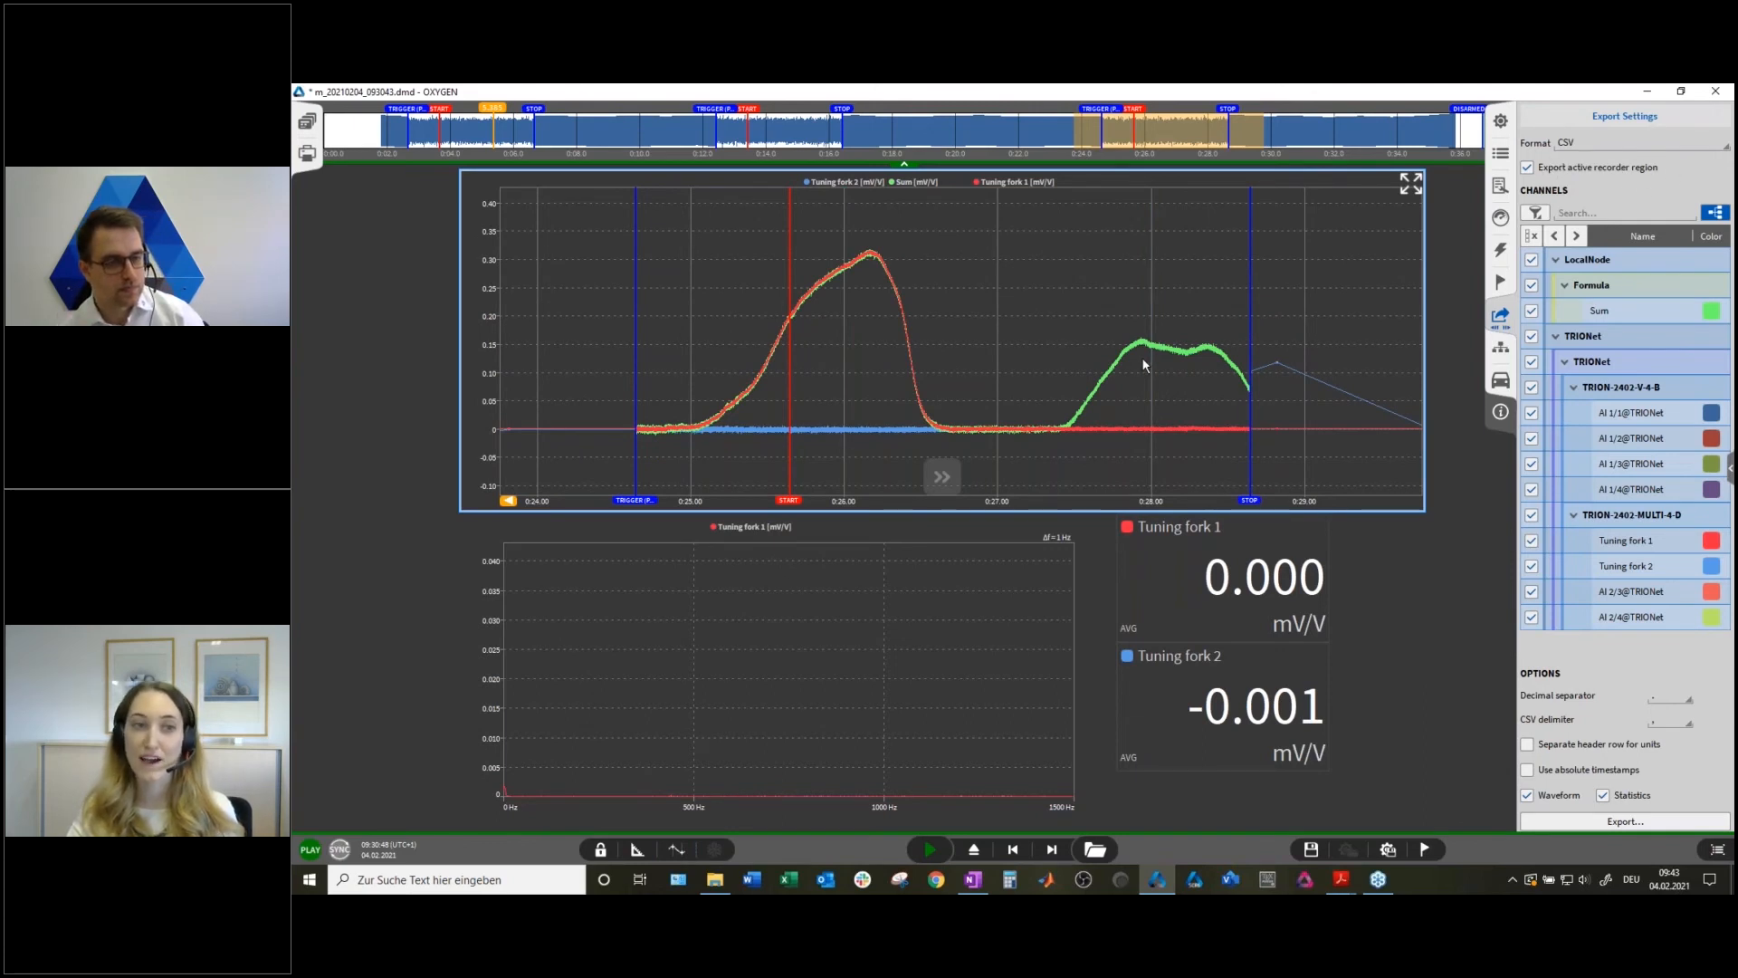
drag(1140, 358, 1116, 366)
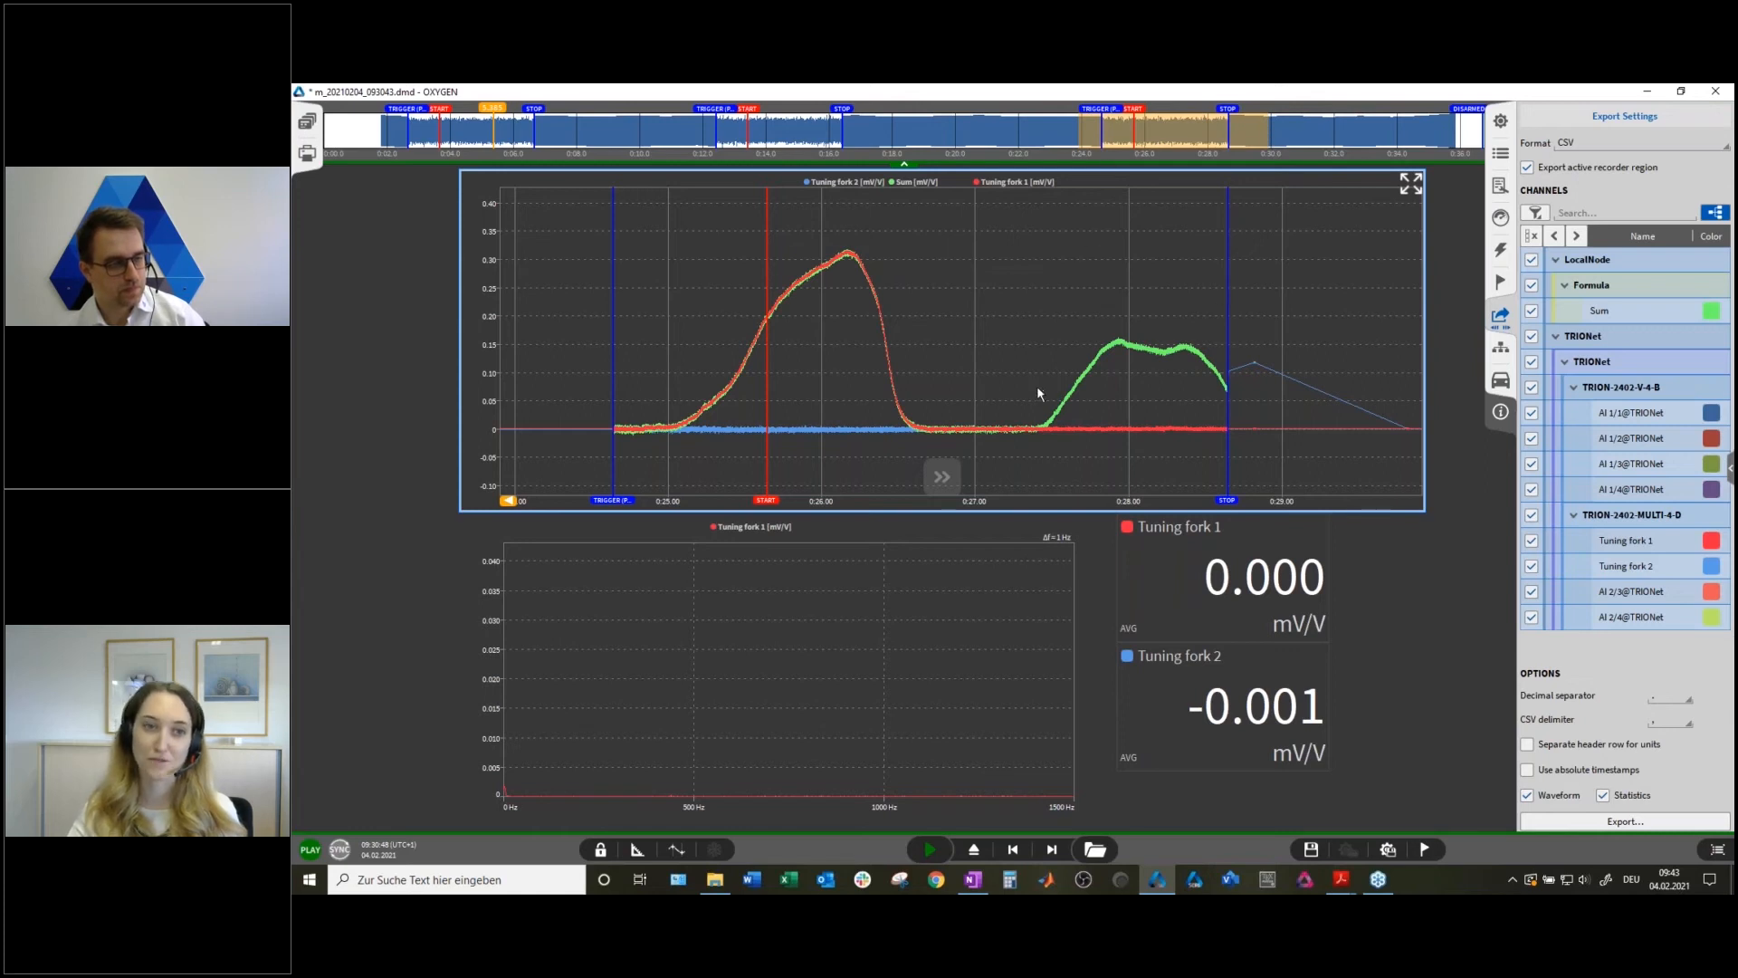
scroll(1036, 392, up, 2)
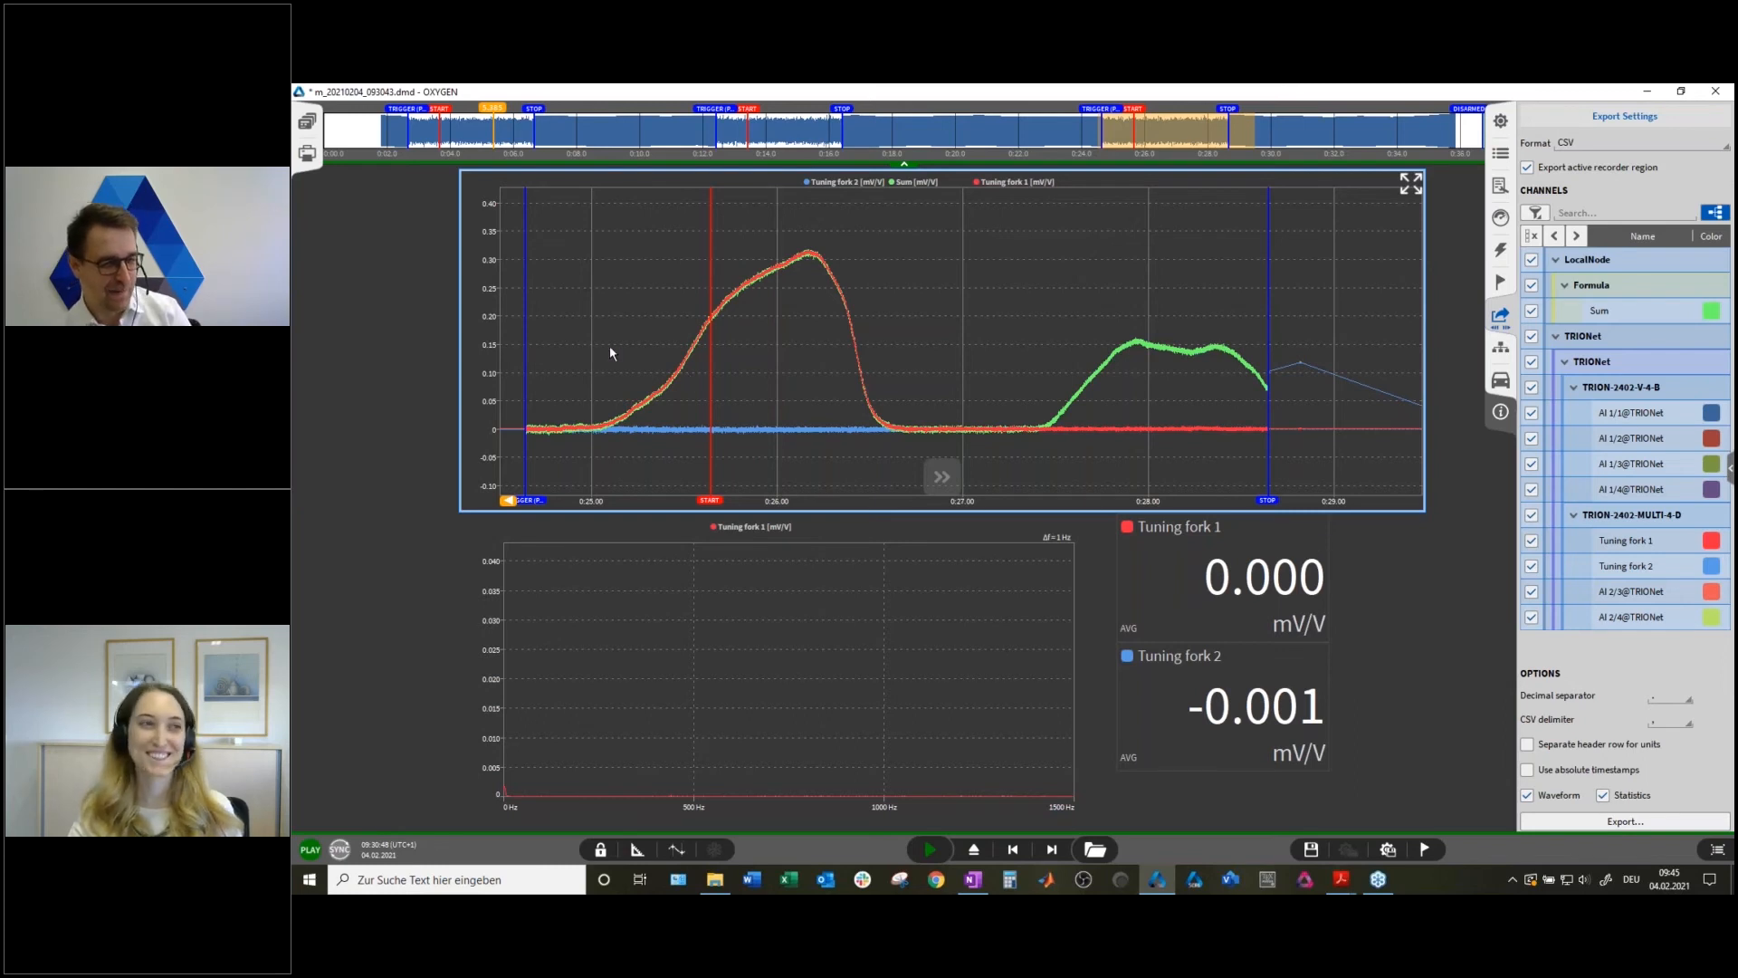
Open page 1 of the report for editing, add a recorder and widen it to nearly the full page width.
click(311, 154)
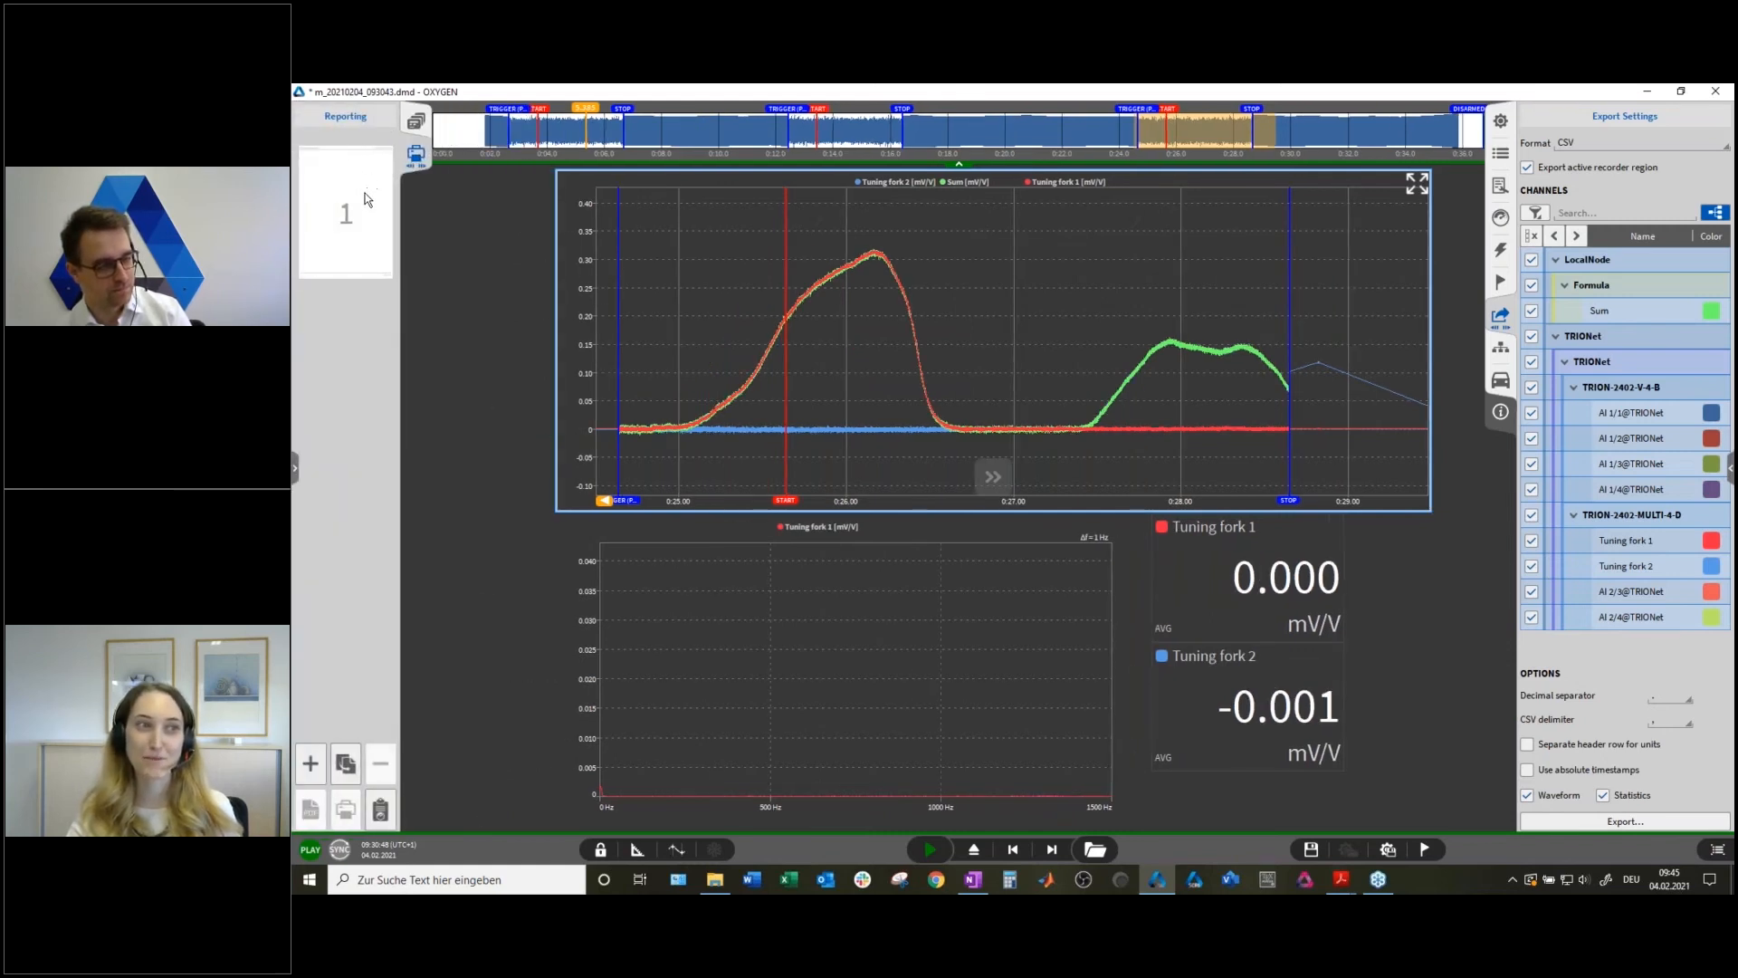
click(356, 179)
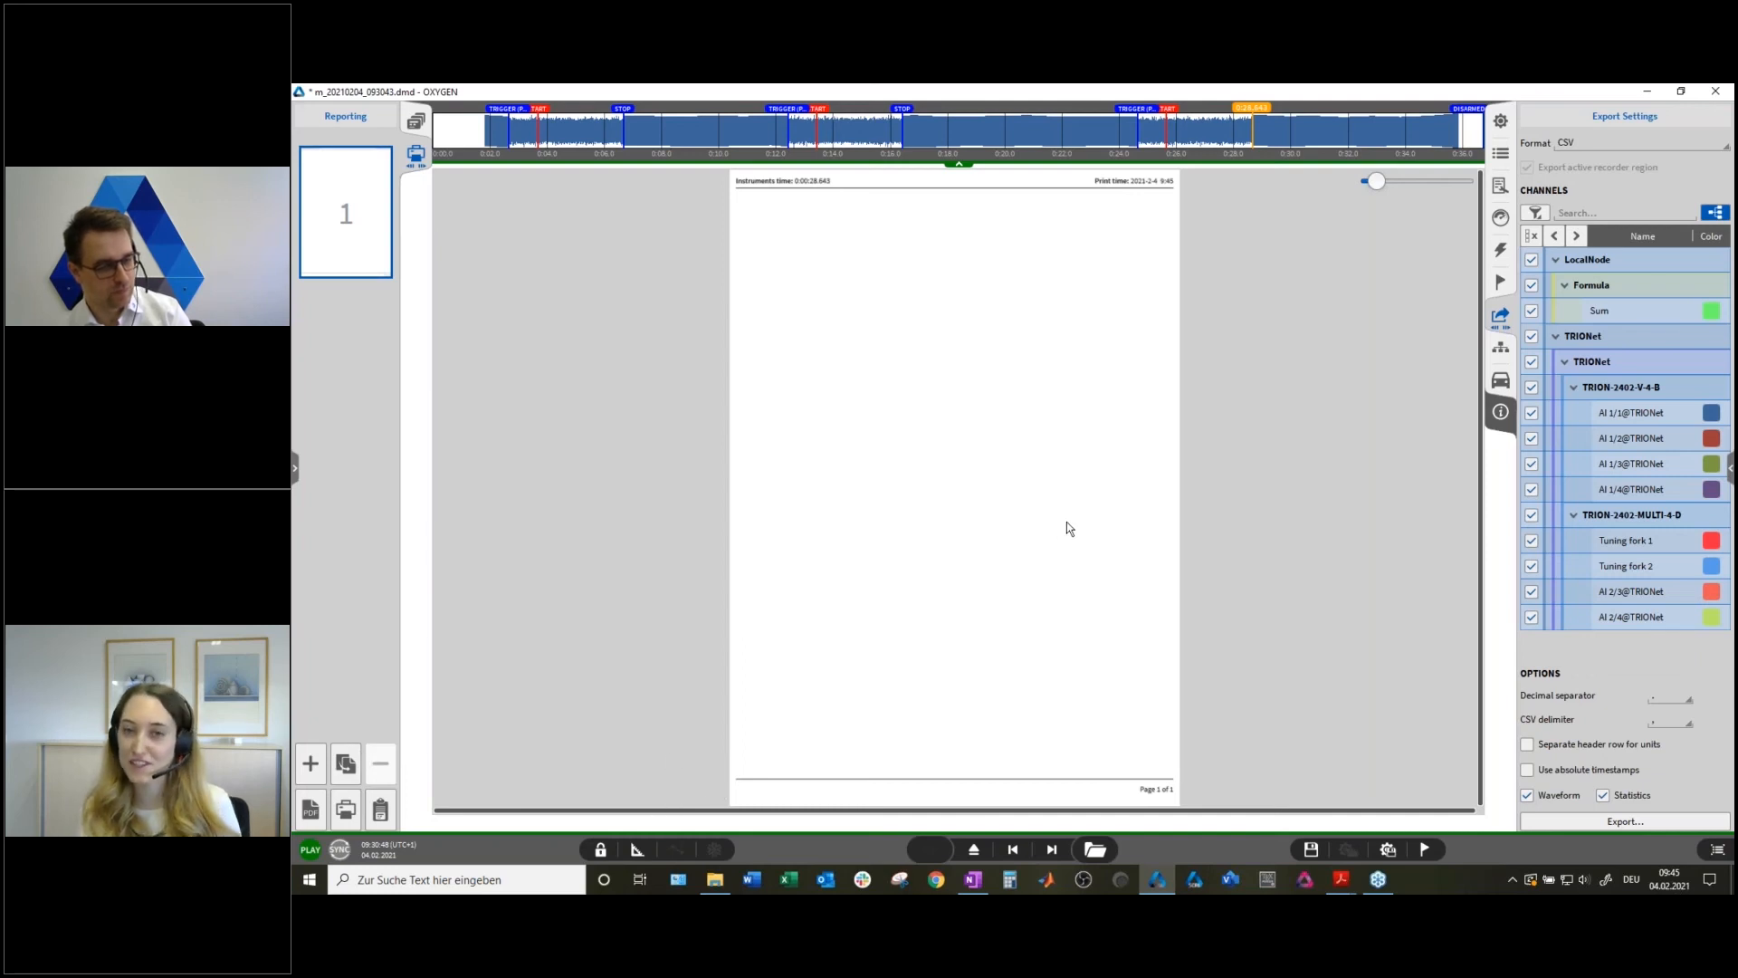
click(637, 851)
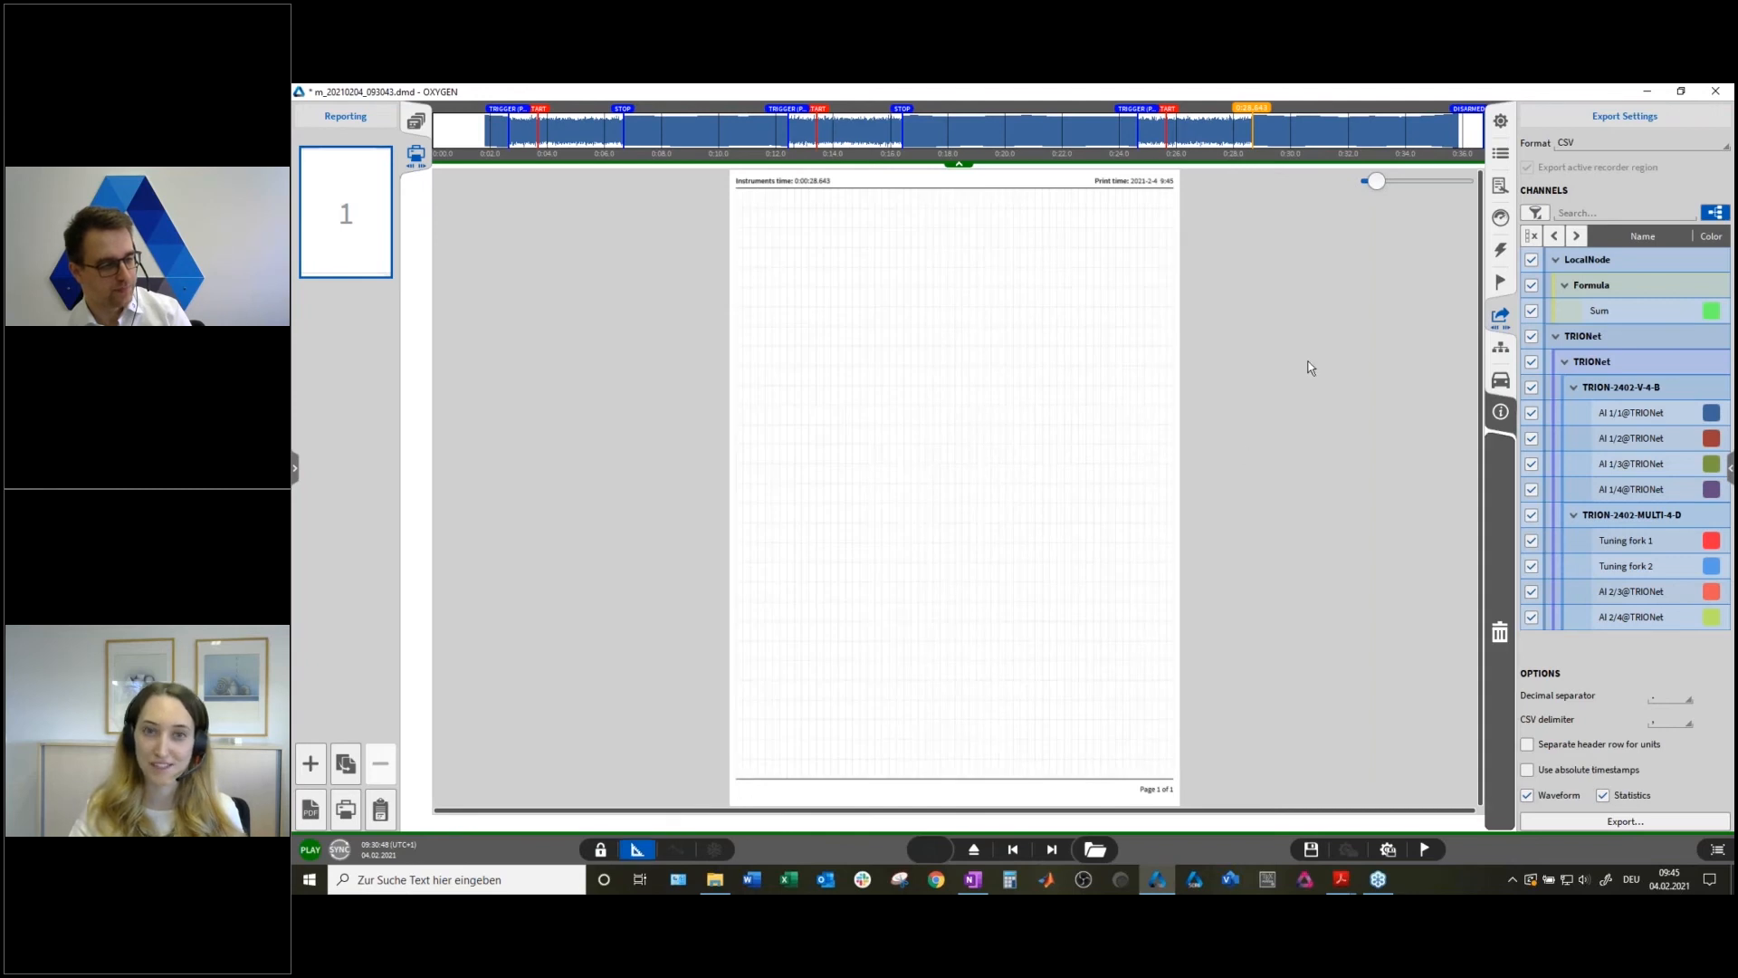
click(1500, 219)
drag(1572, 243, 811, 309)
drag(835, 396, 1160, 406)
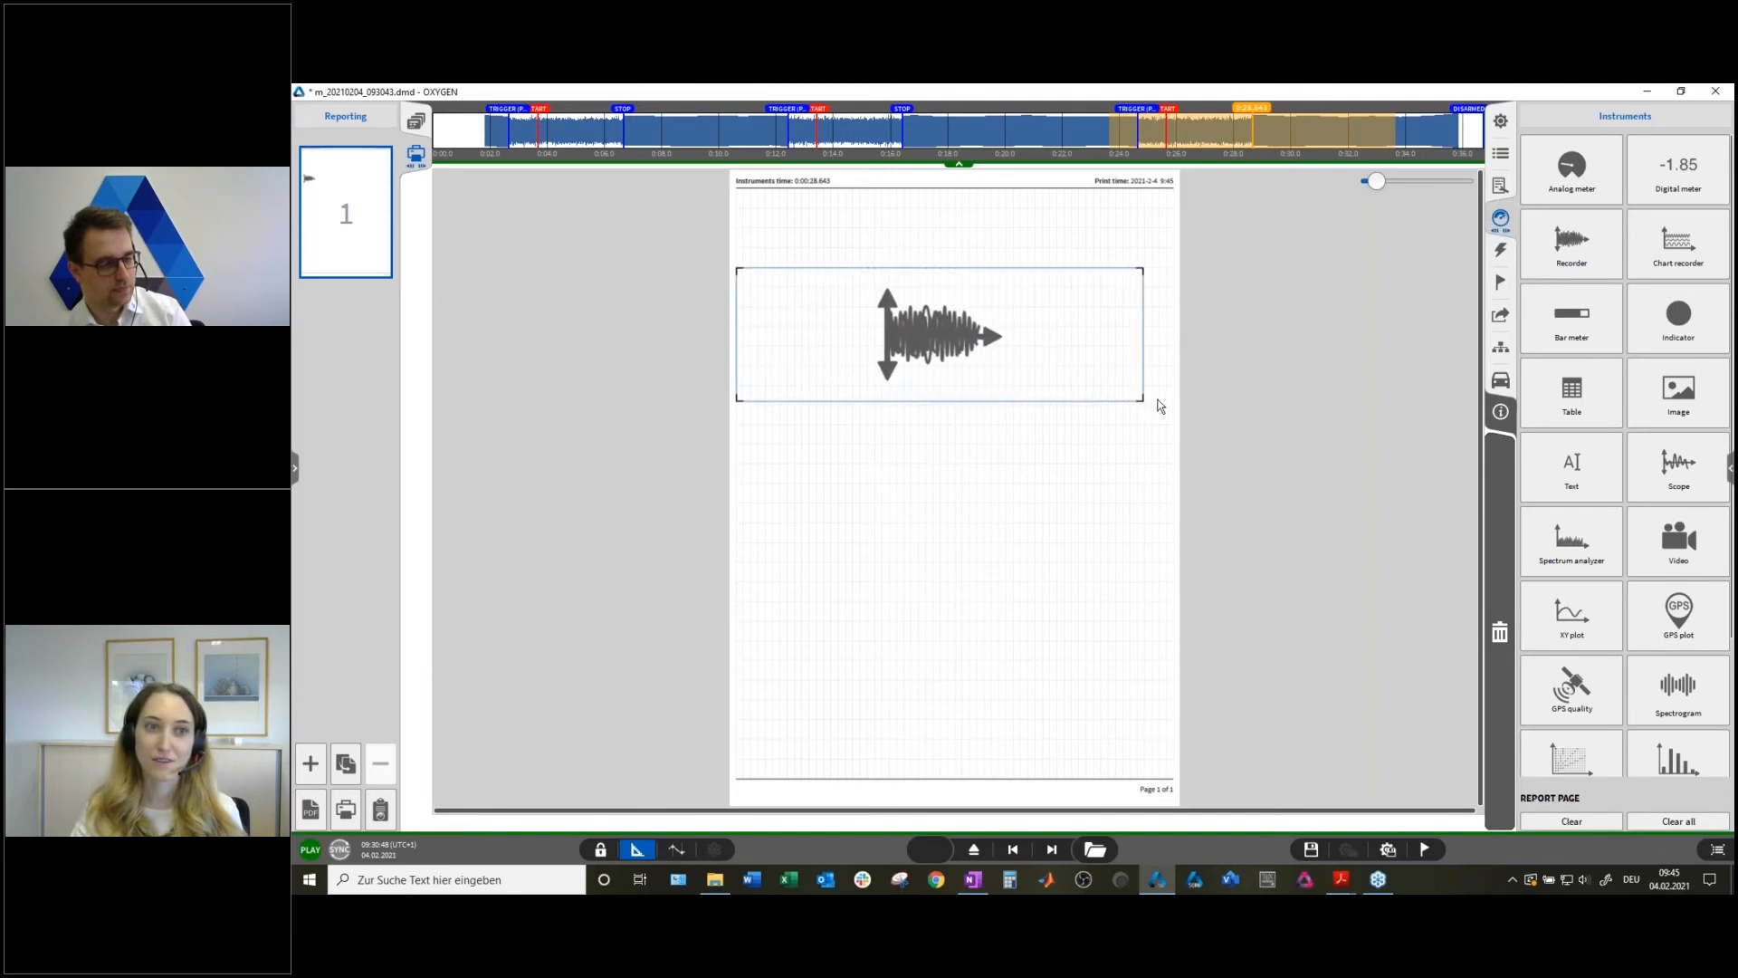
Assign the Sum channel to the report's recorder and narrow its time range to the last triggered event.
click(1503, 186)
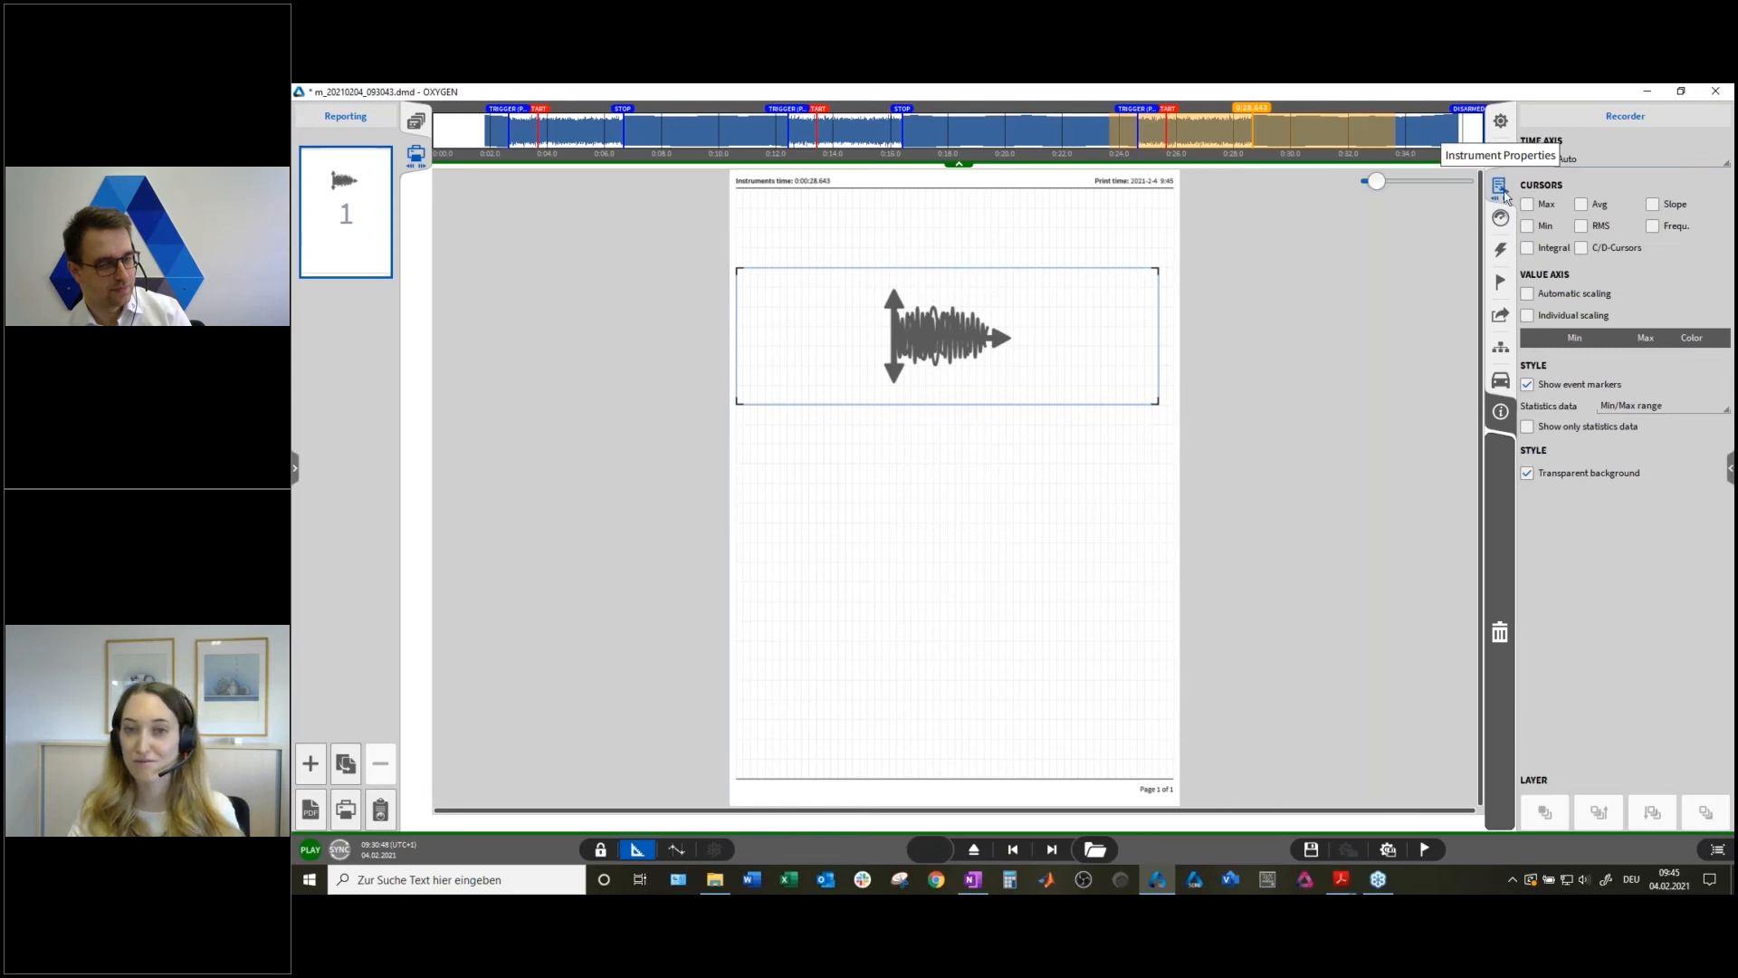
click(1499, 156)
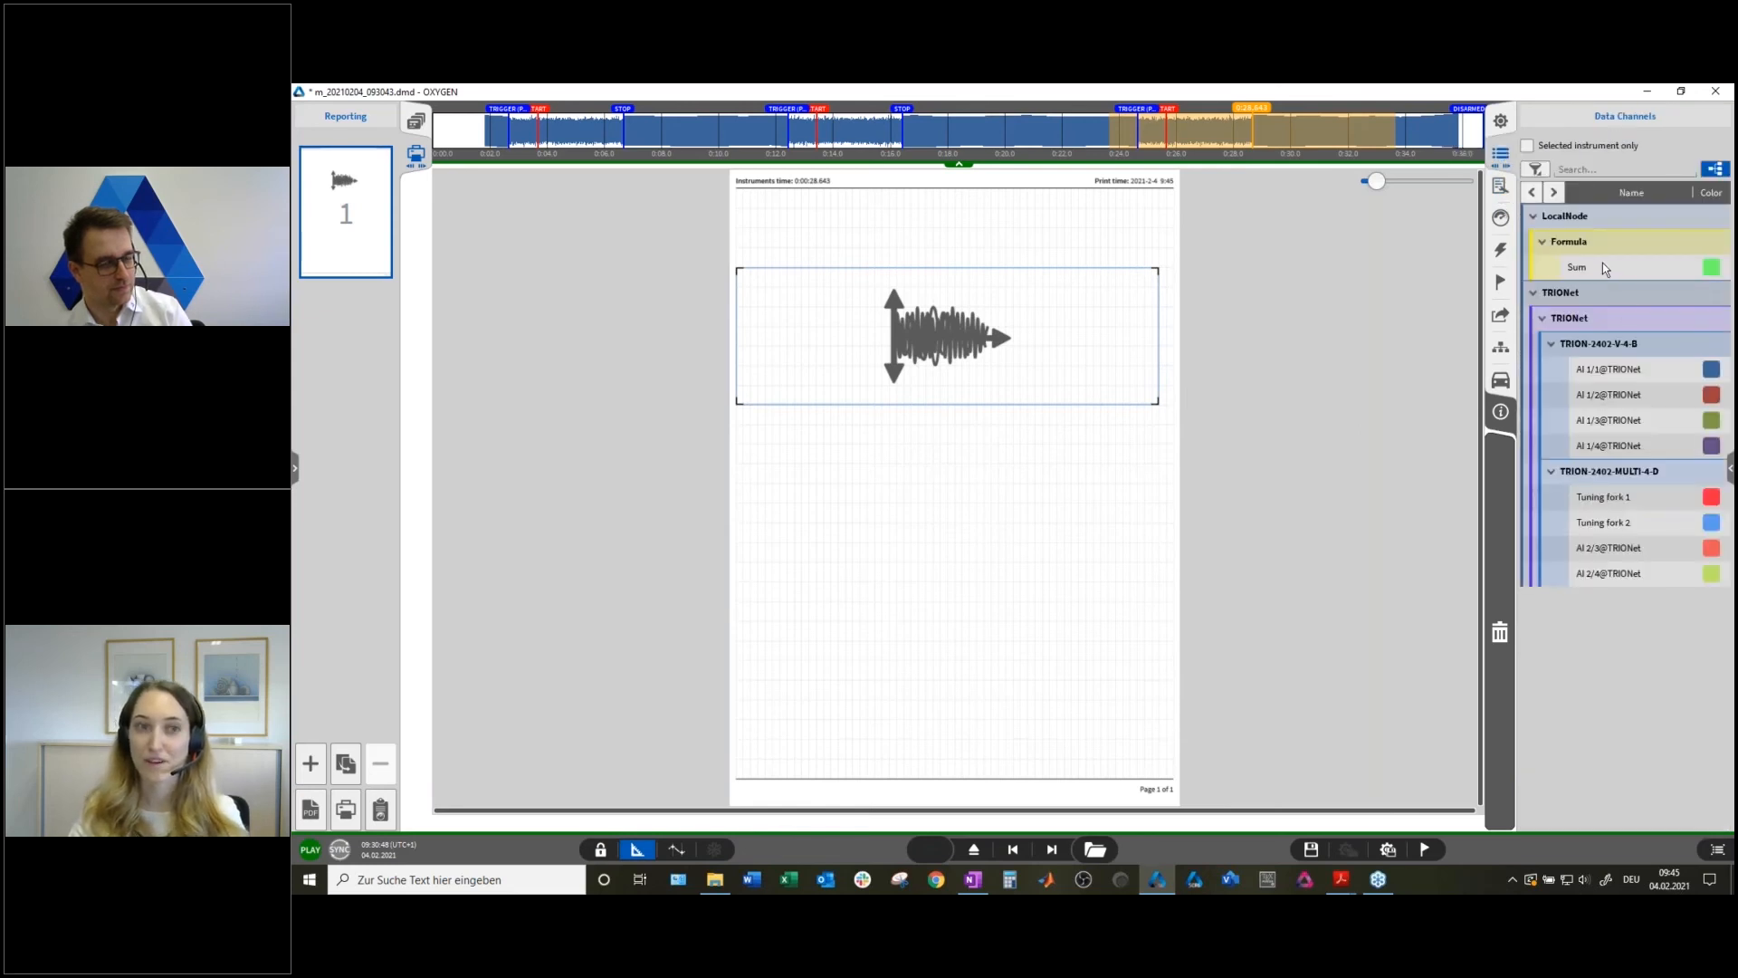
drag(1607, 272, 908, 324)
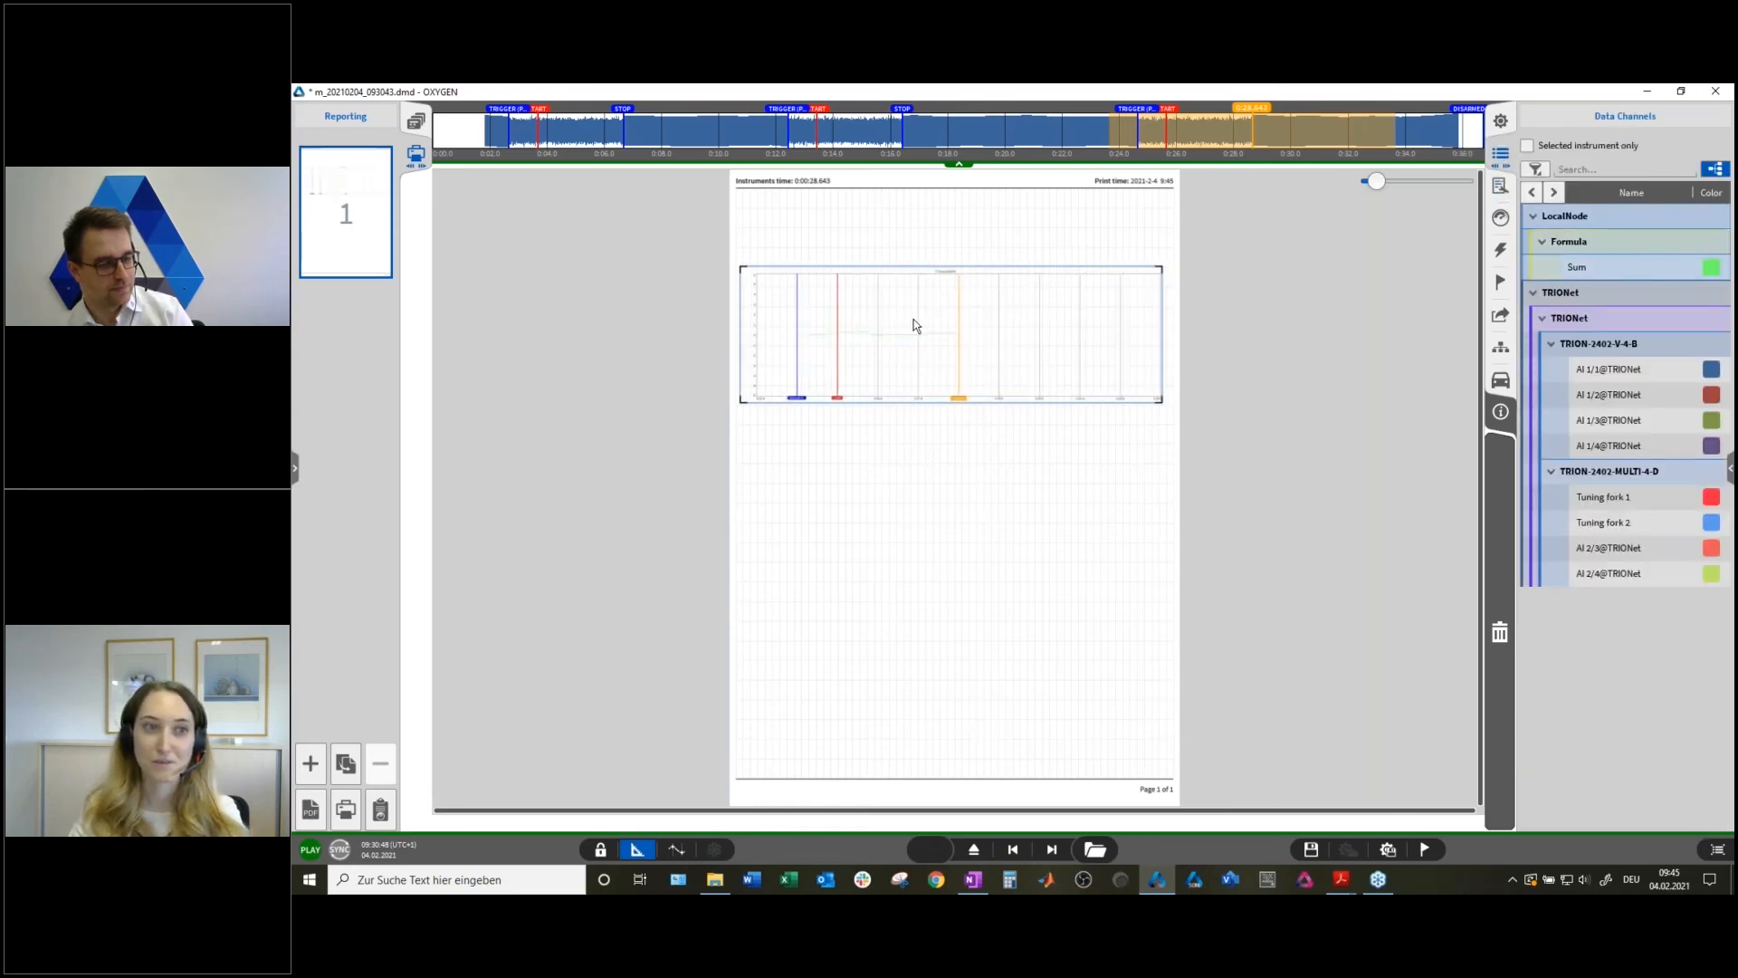
click(638, 849)
scroll(903, 344, up, 3)
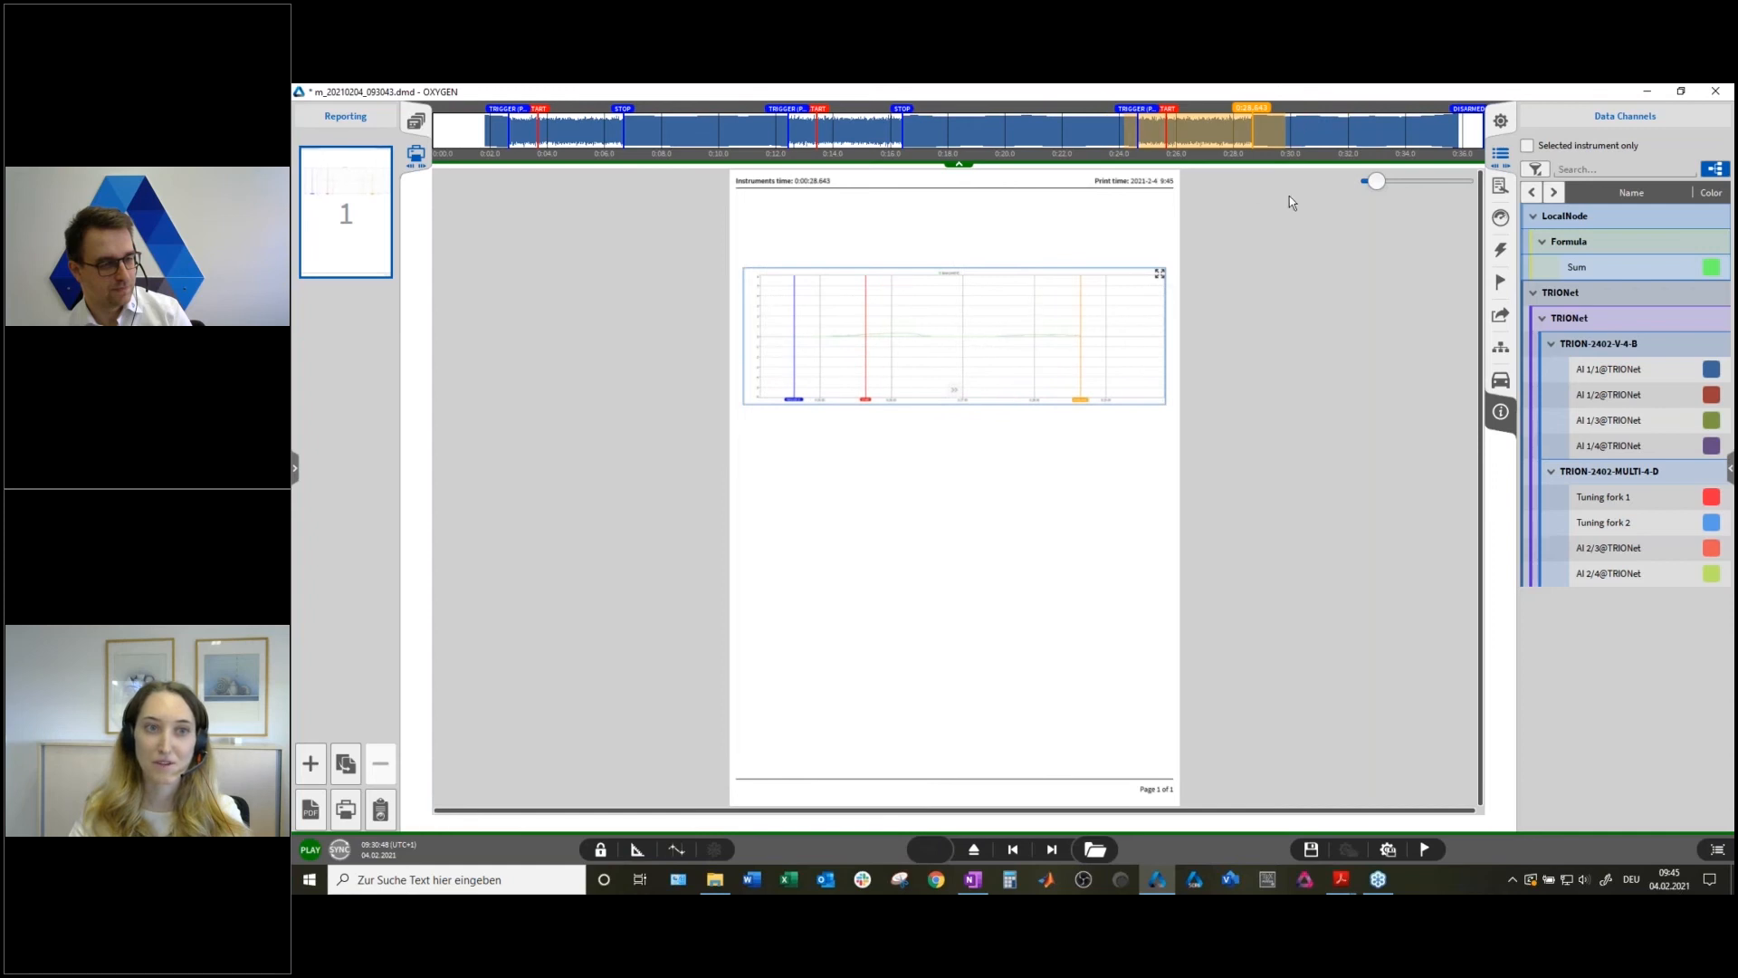
click(1392, 183)
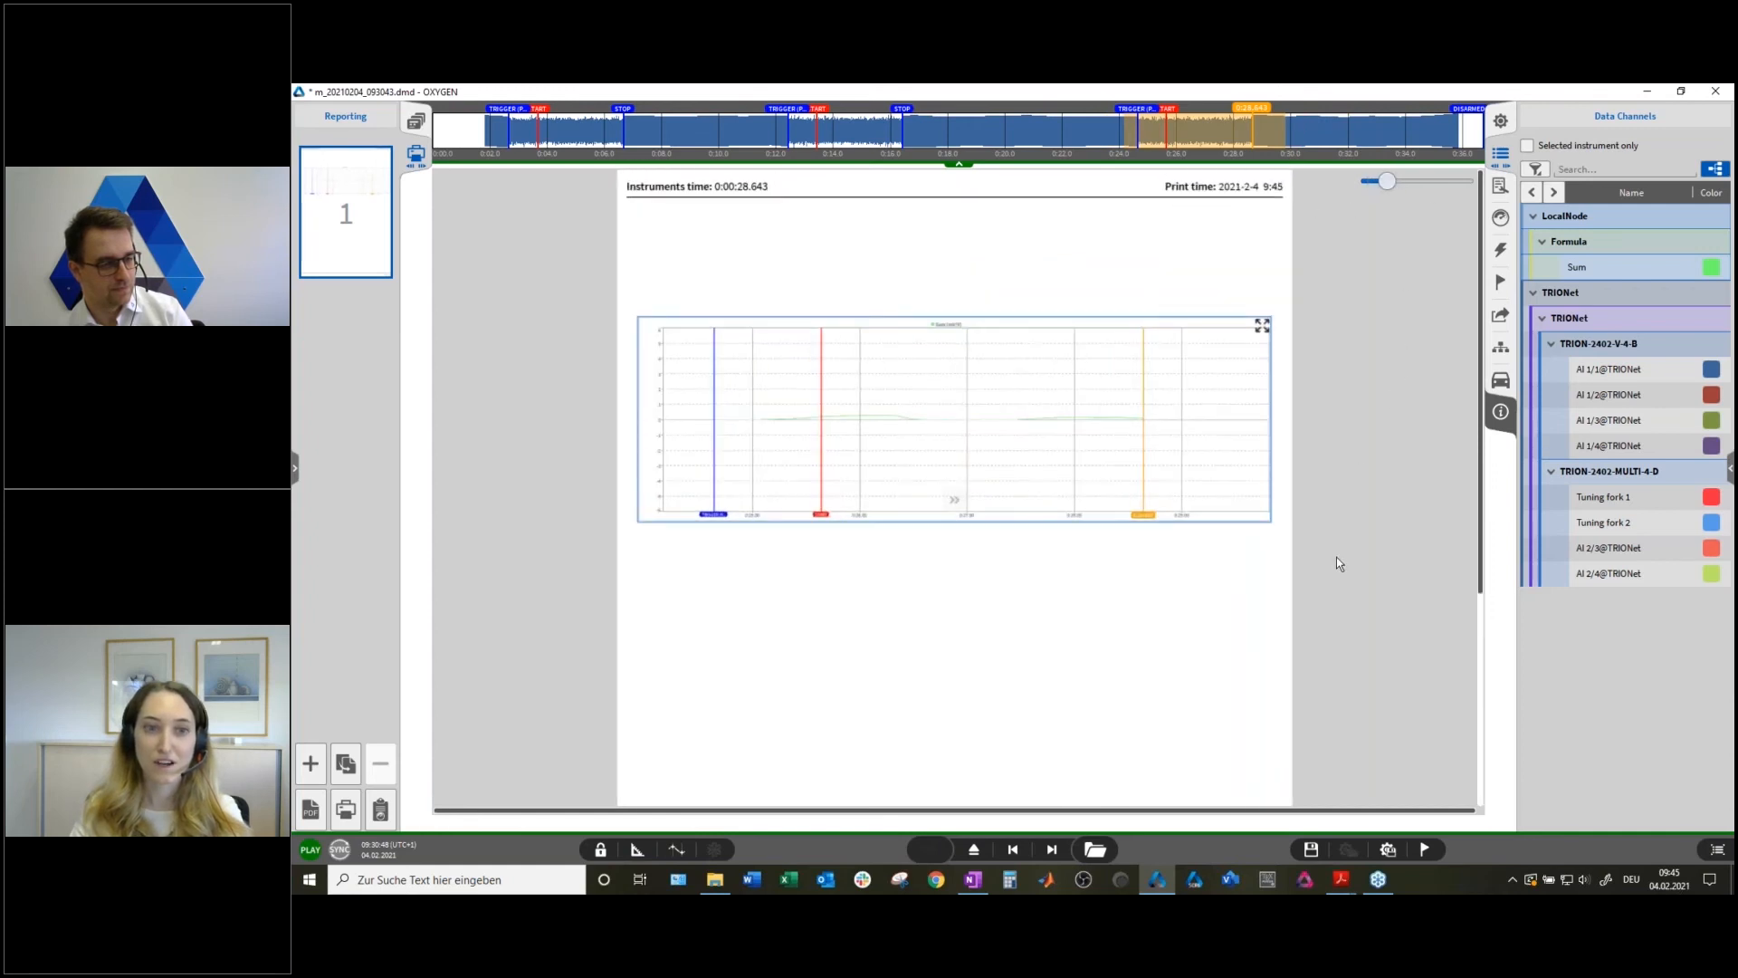
Add a text instrument at the head of the report page, move the recorder below it and widen the text frame.
click(1500, 186)
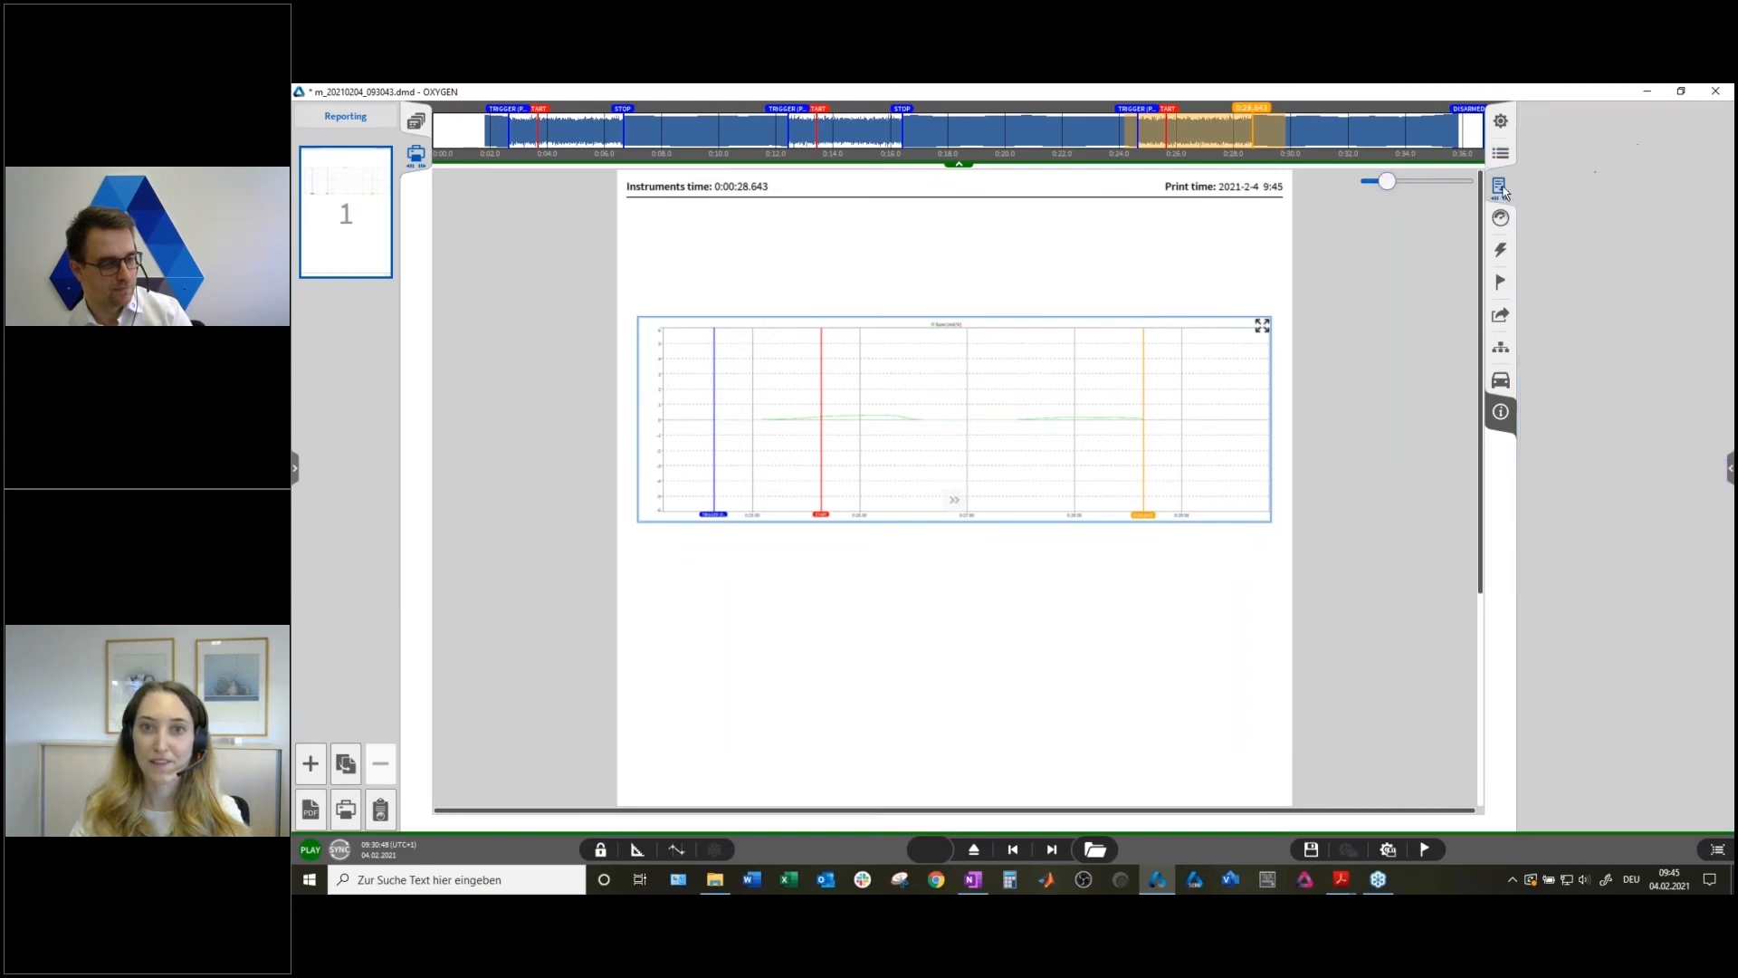
click(1501, 219)
drag(1580, 442, 725, 215)
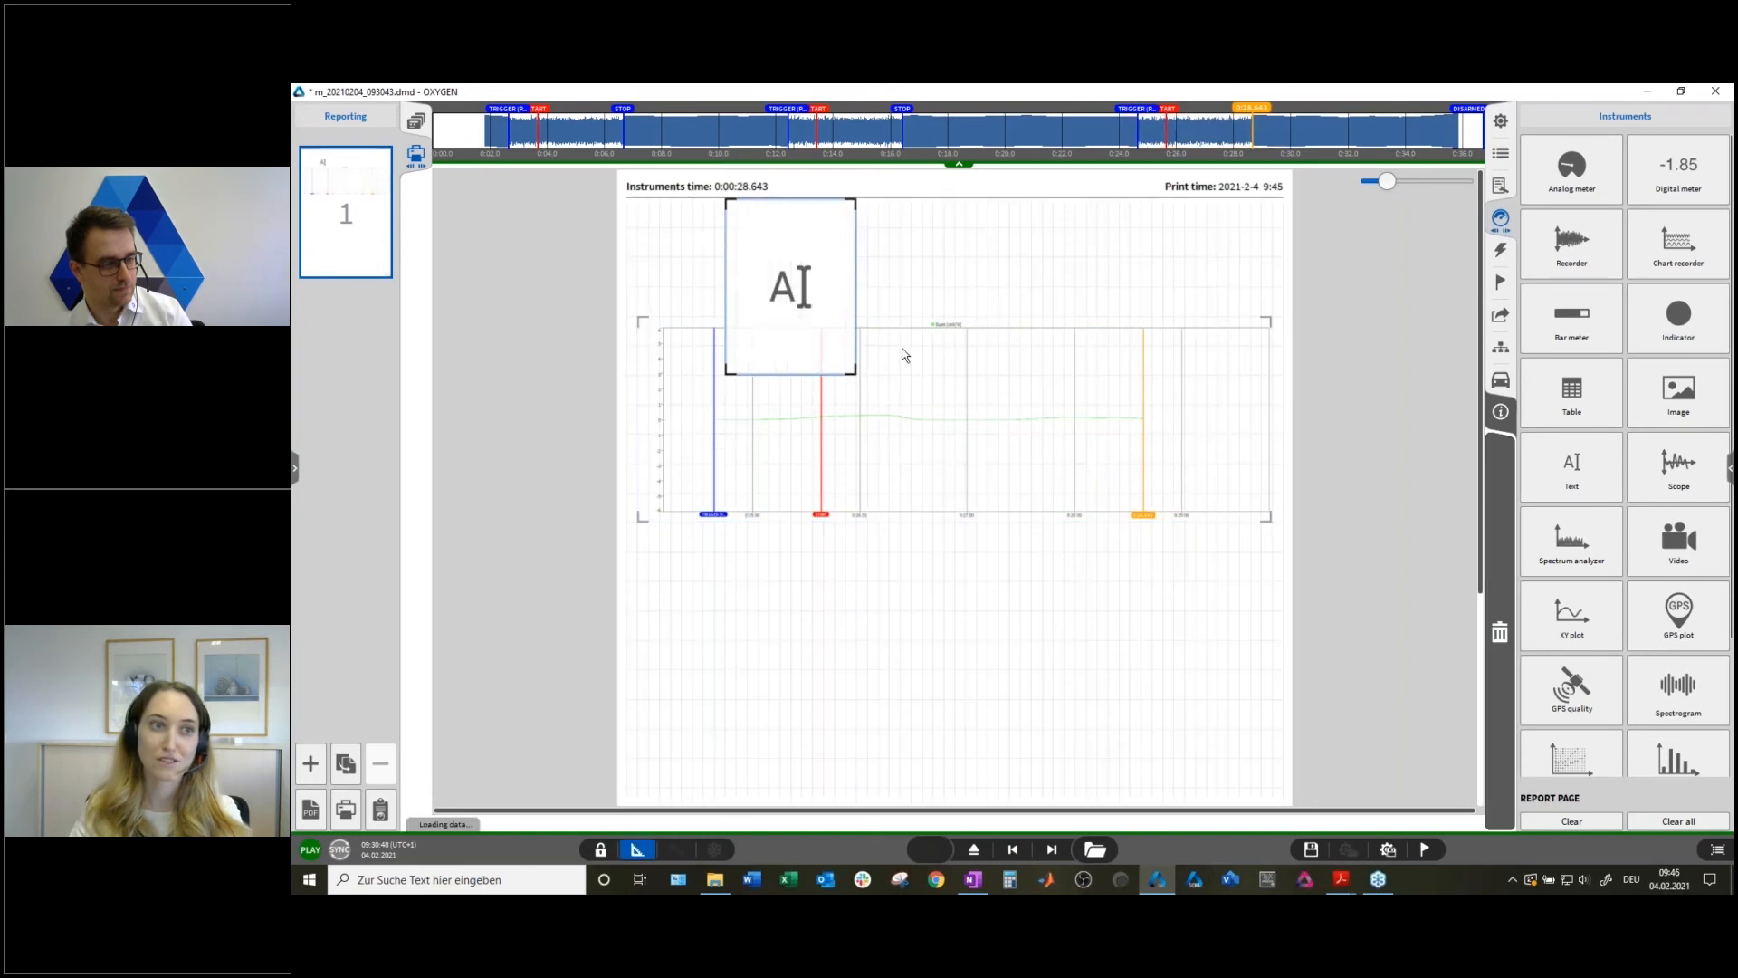
drag(964, 419, 983, 509)
drag(860, 358, 1130, 365)
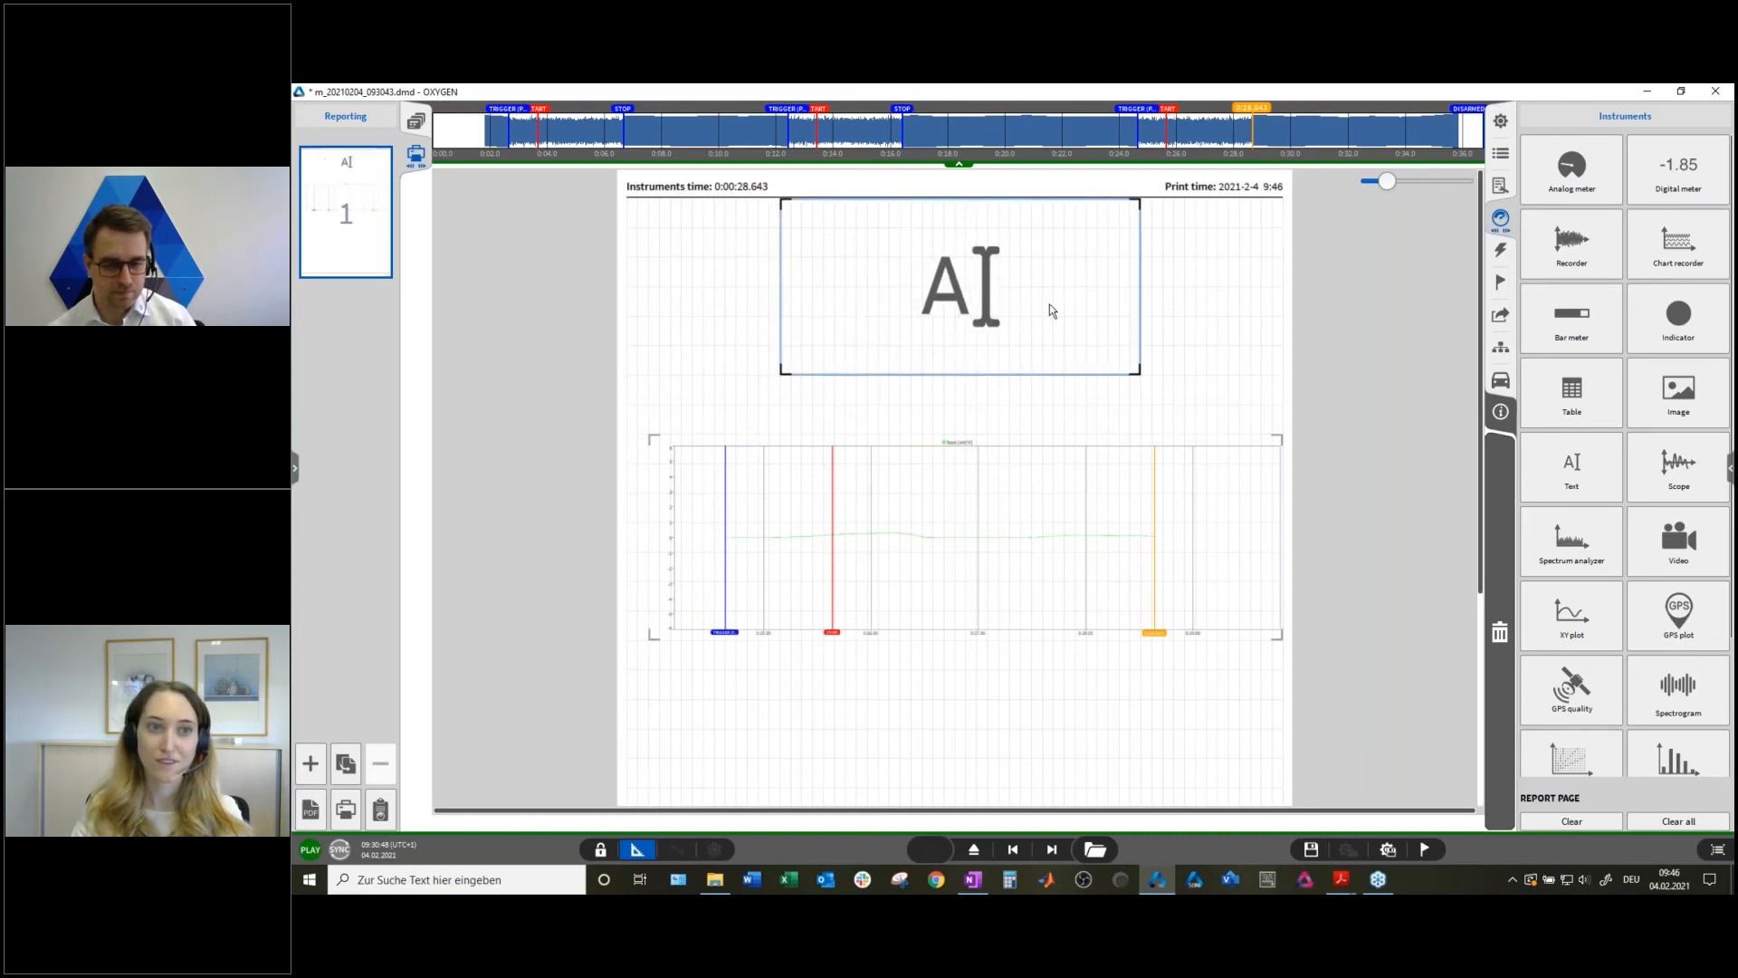
Enter "Report" as the heading text, leave design mode and select the recorder on the page.
click(1501, 186)
text(R)
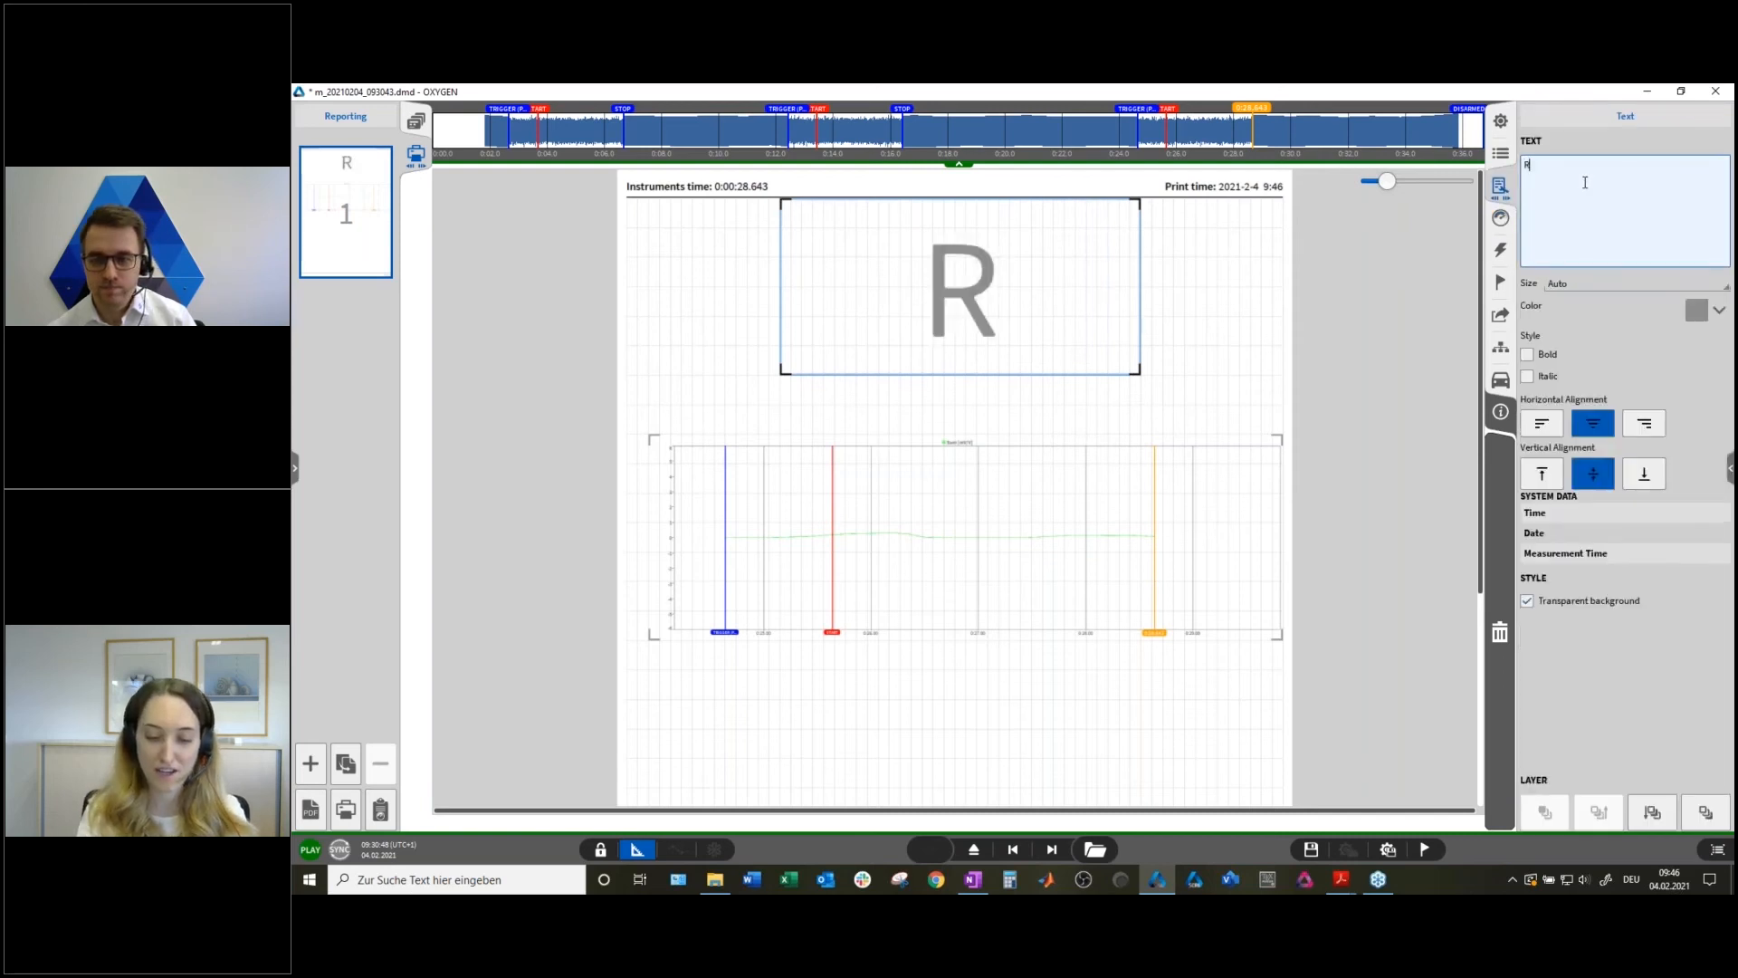
text(eport)
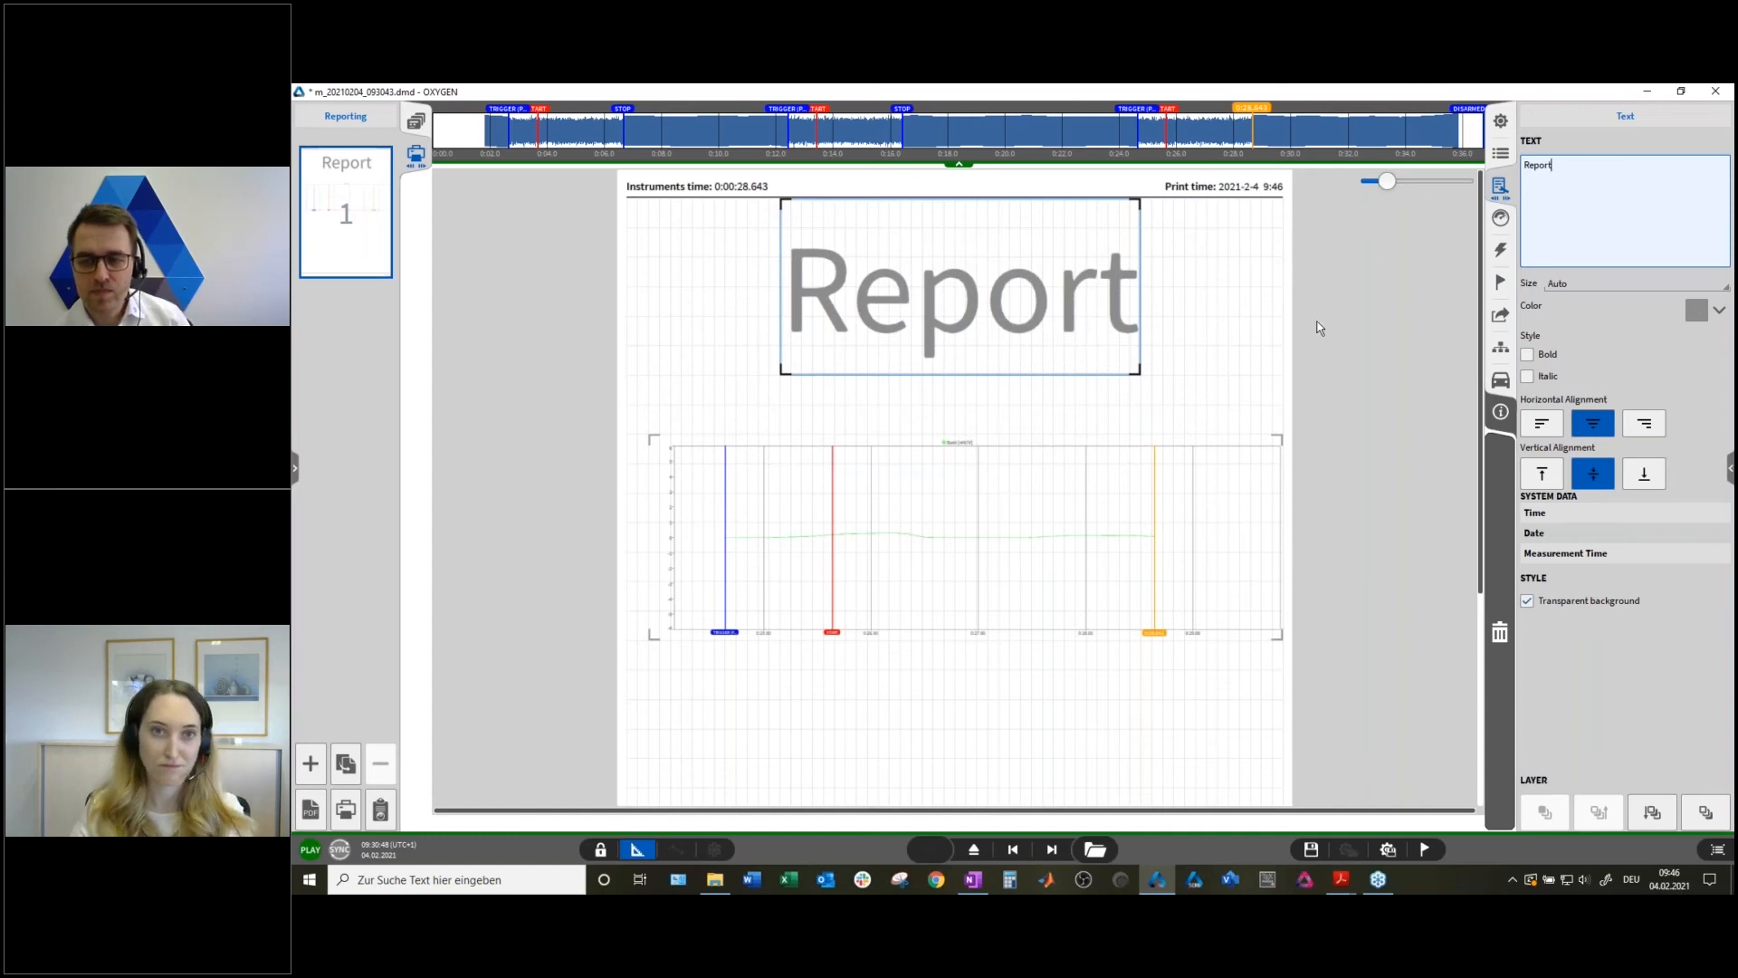
click(638, 850)
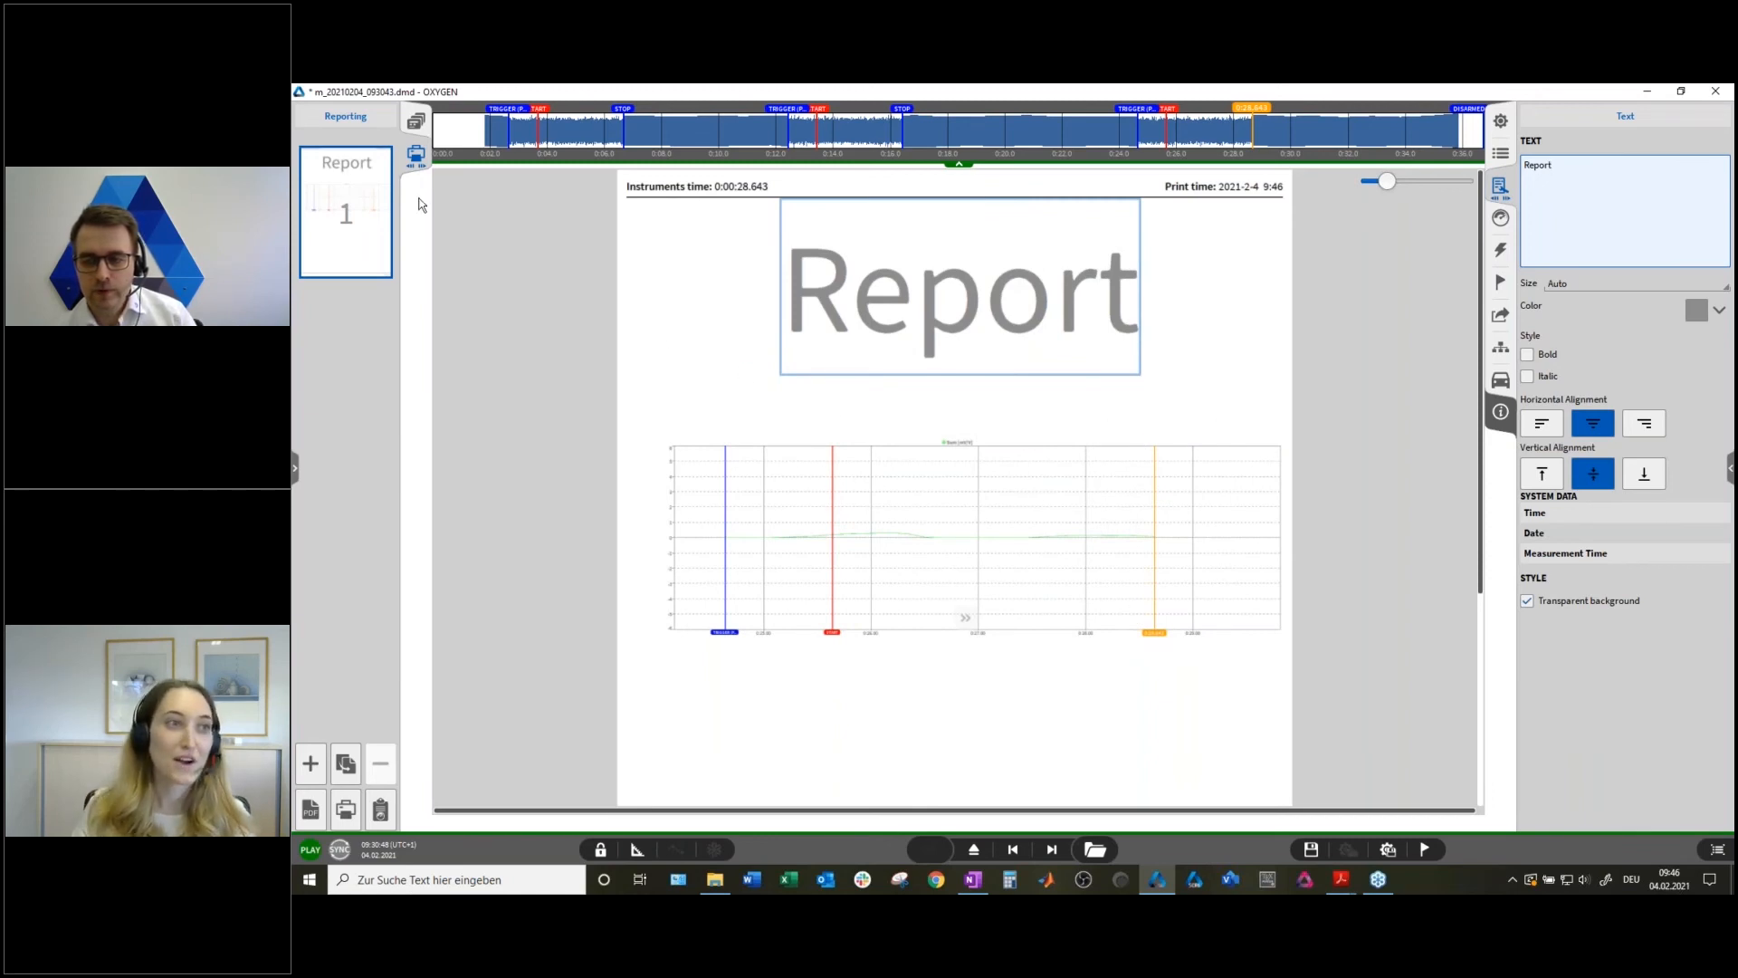
click(1157, 635)
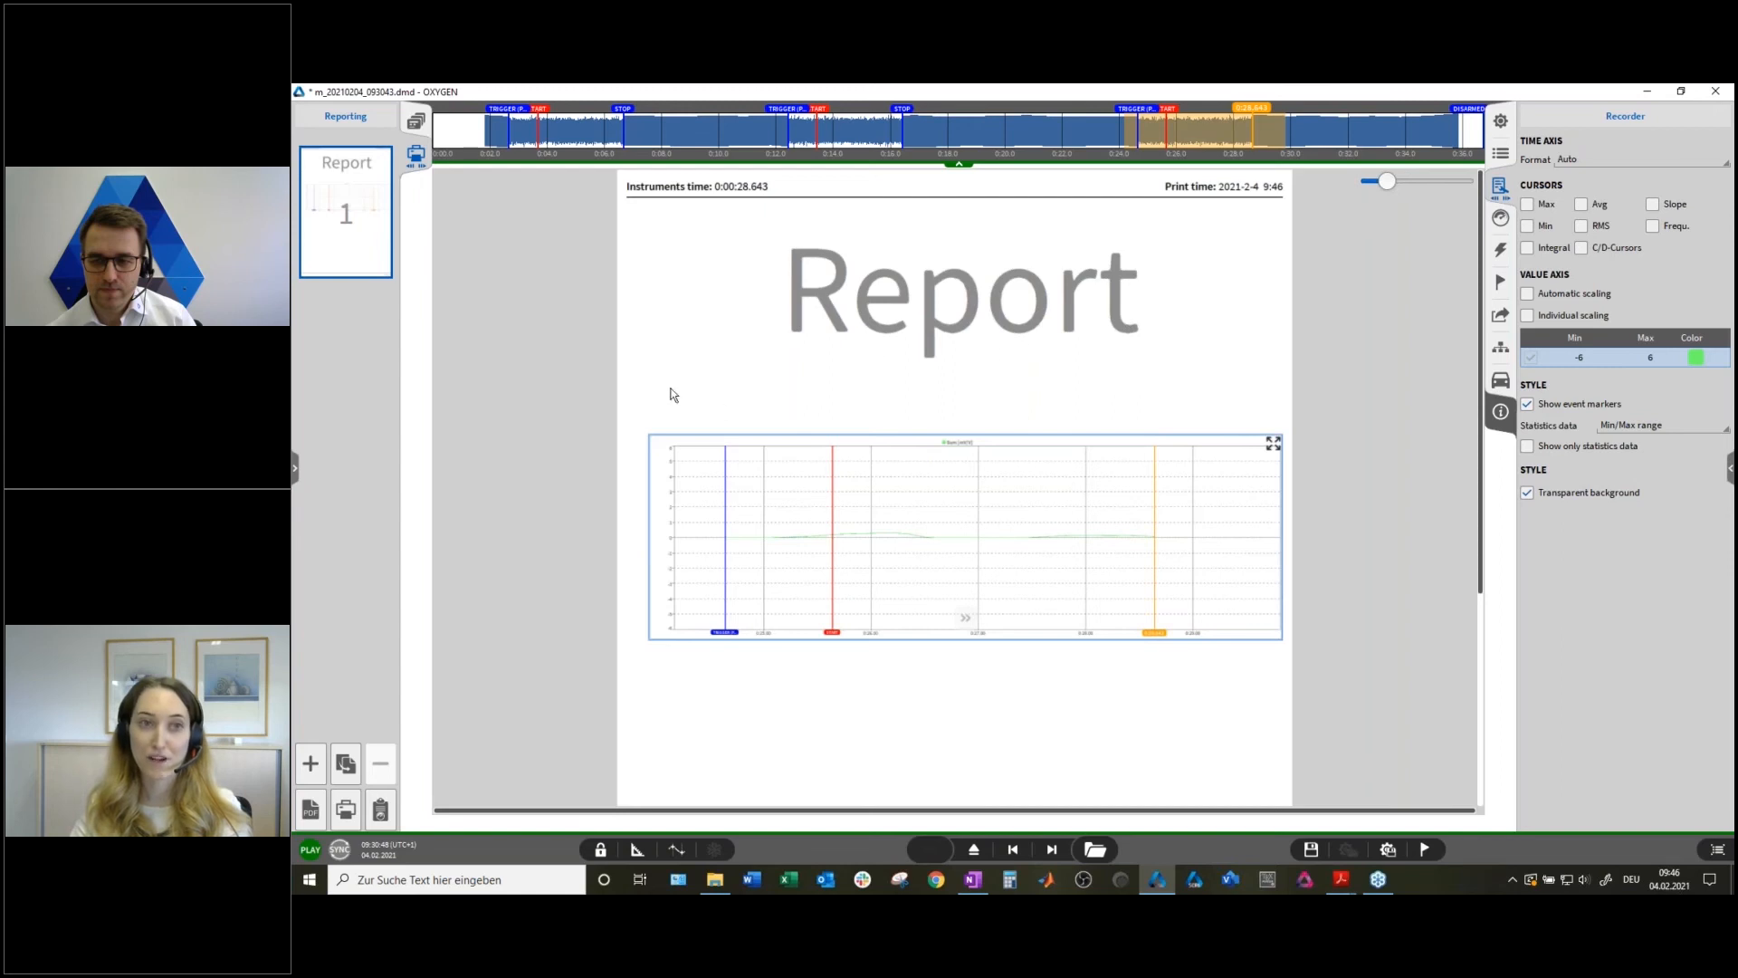
Change the report's page orientation to Landscape and return to the report page.
click(418, 156)
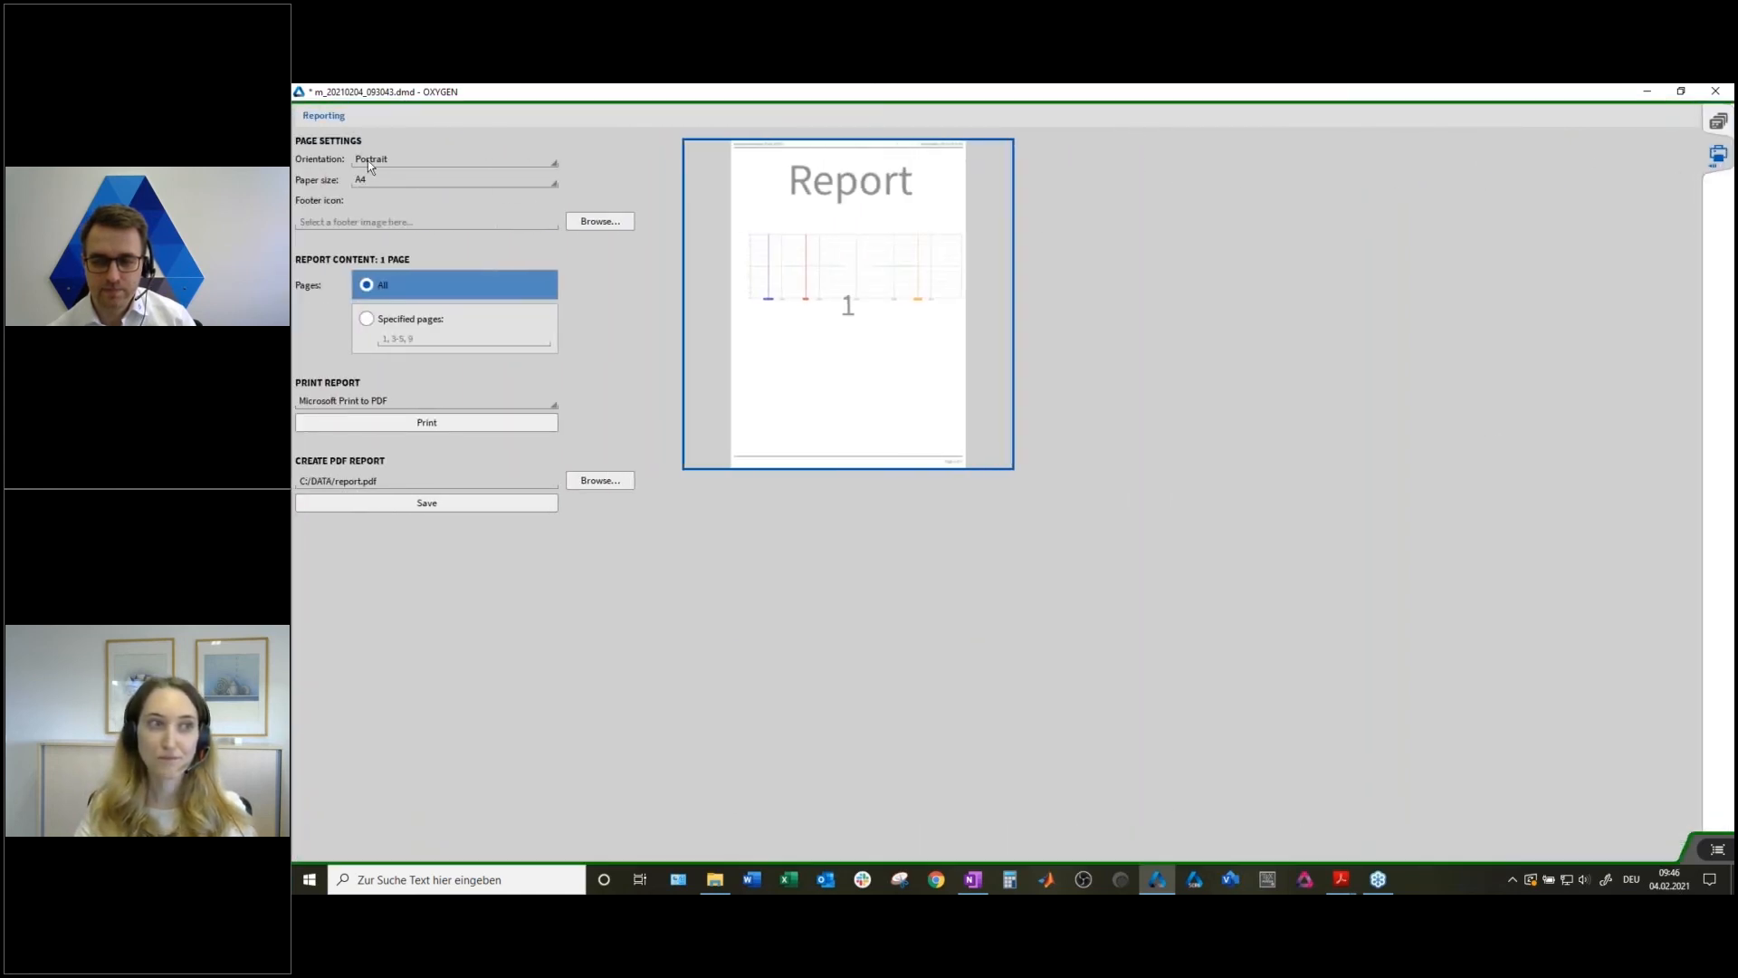
click(402, 161)
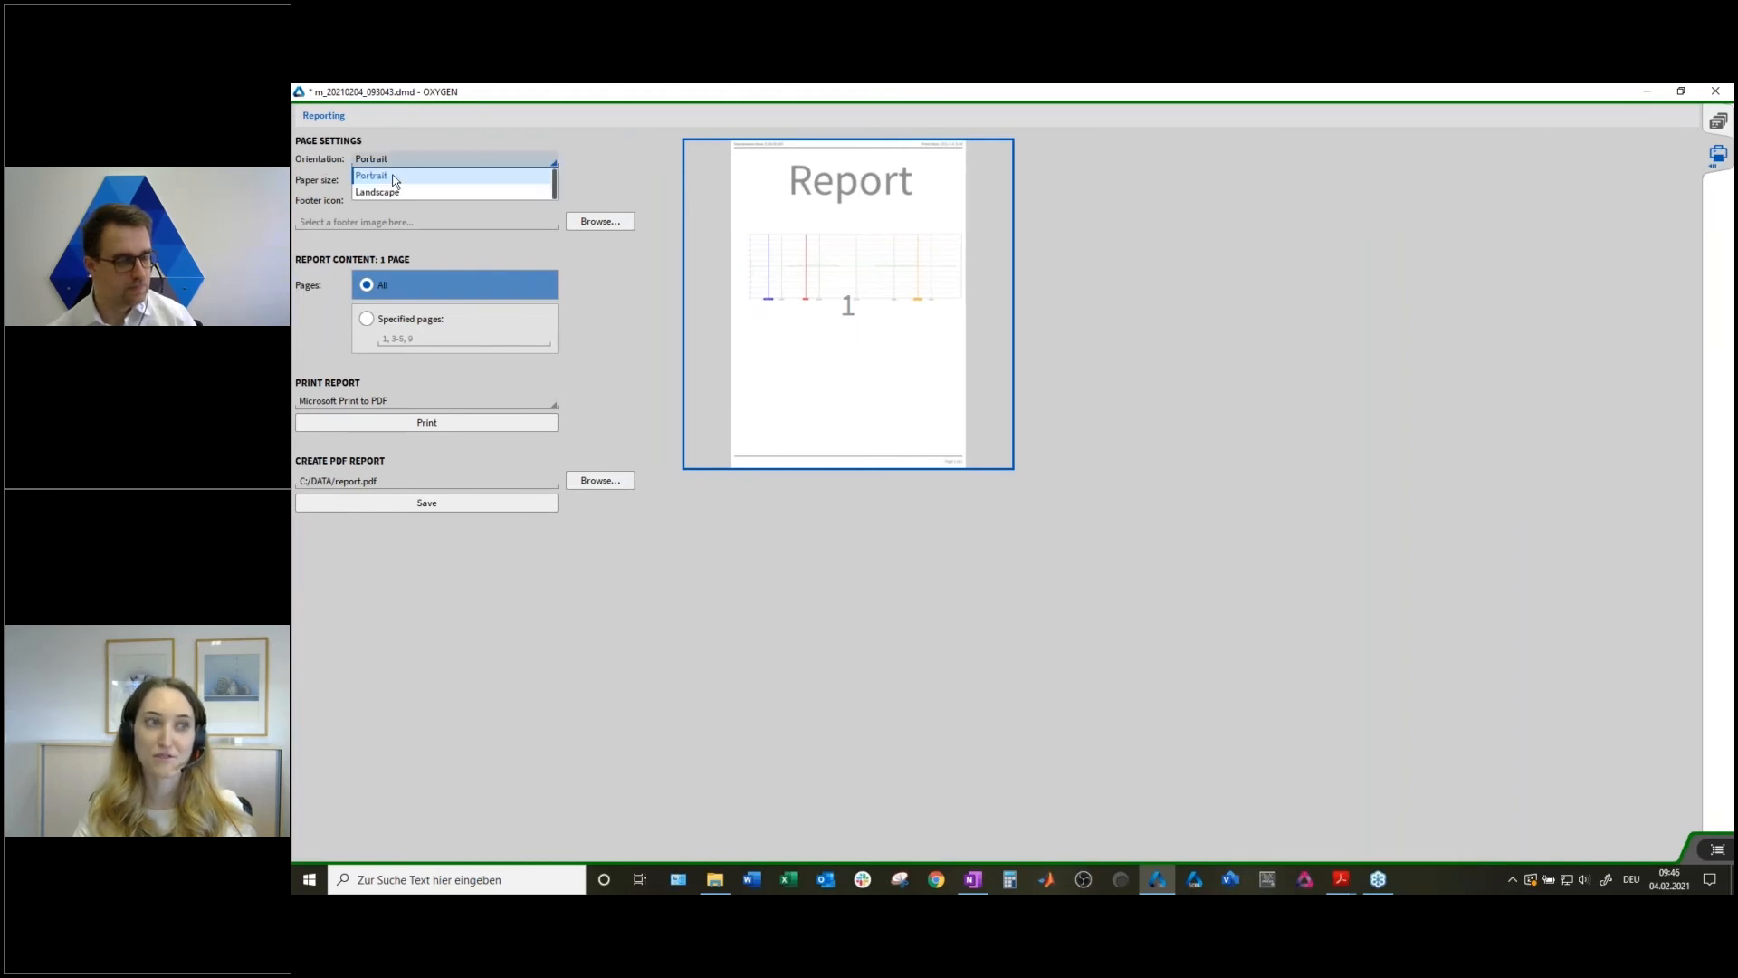
click(380, 192)
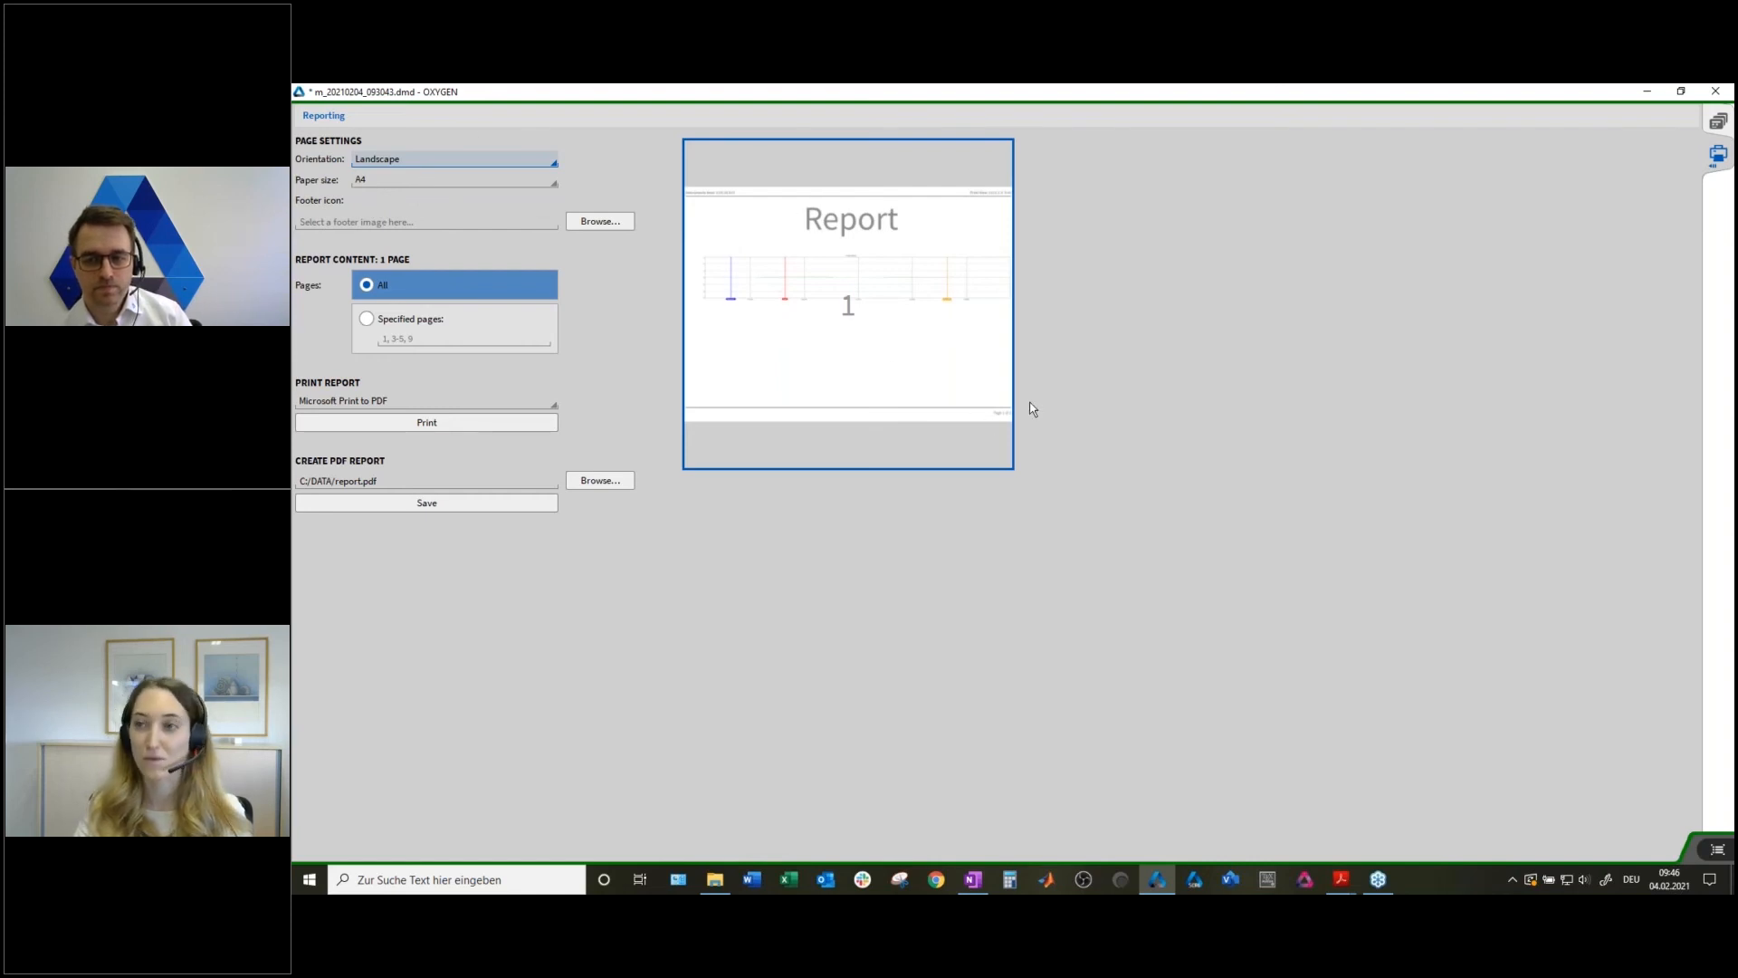
click(1718, 156)
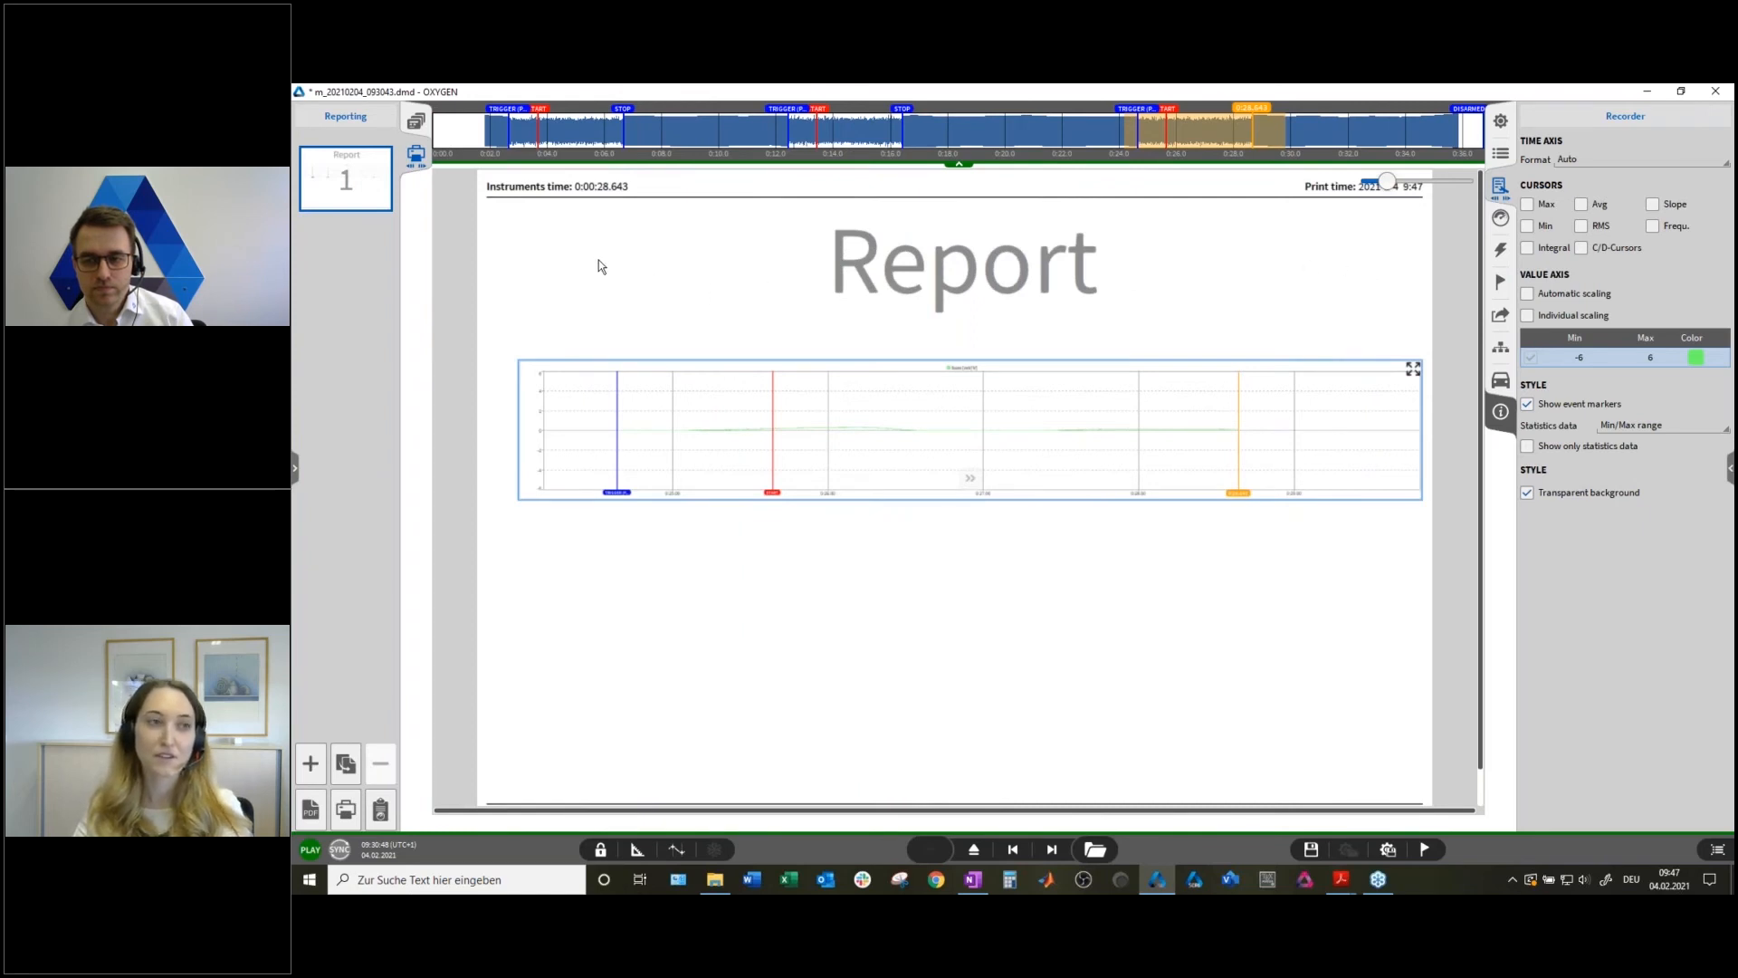
Copy measurement screen 3 into the report as a second page.
click(416, 124)
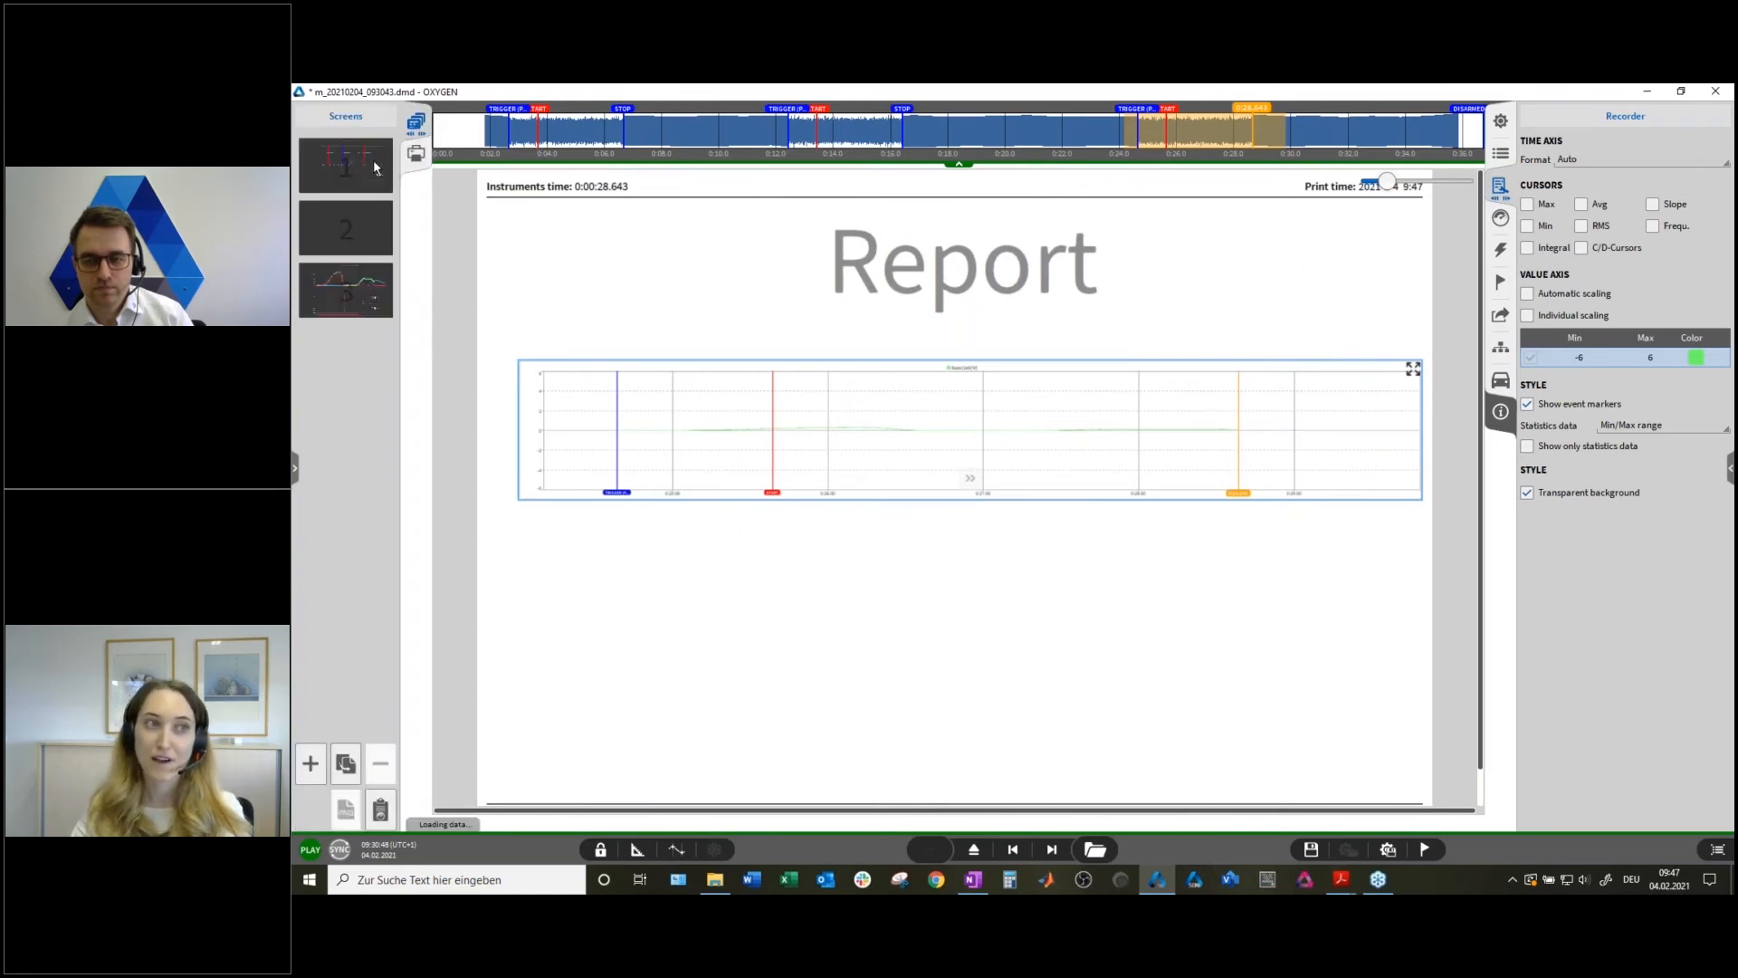
click(353, 283)
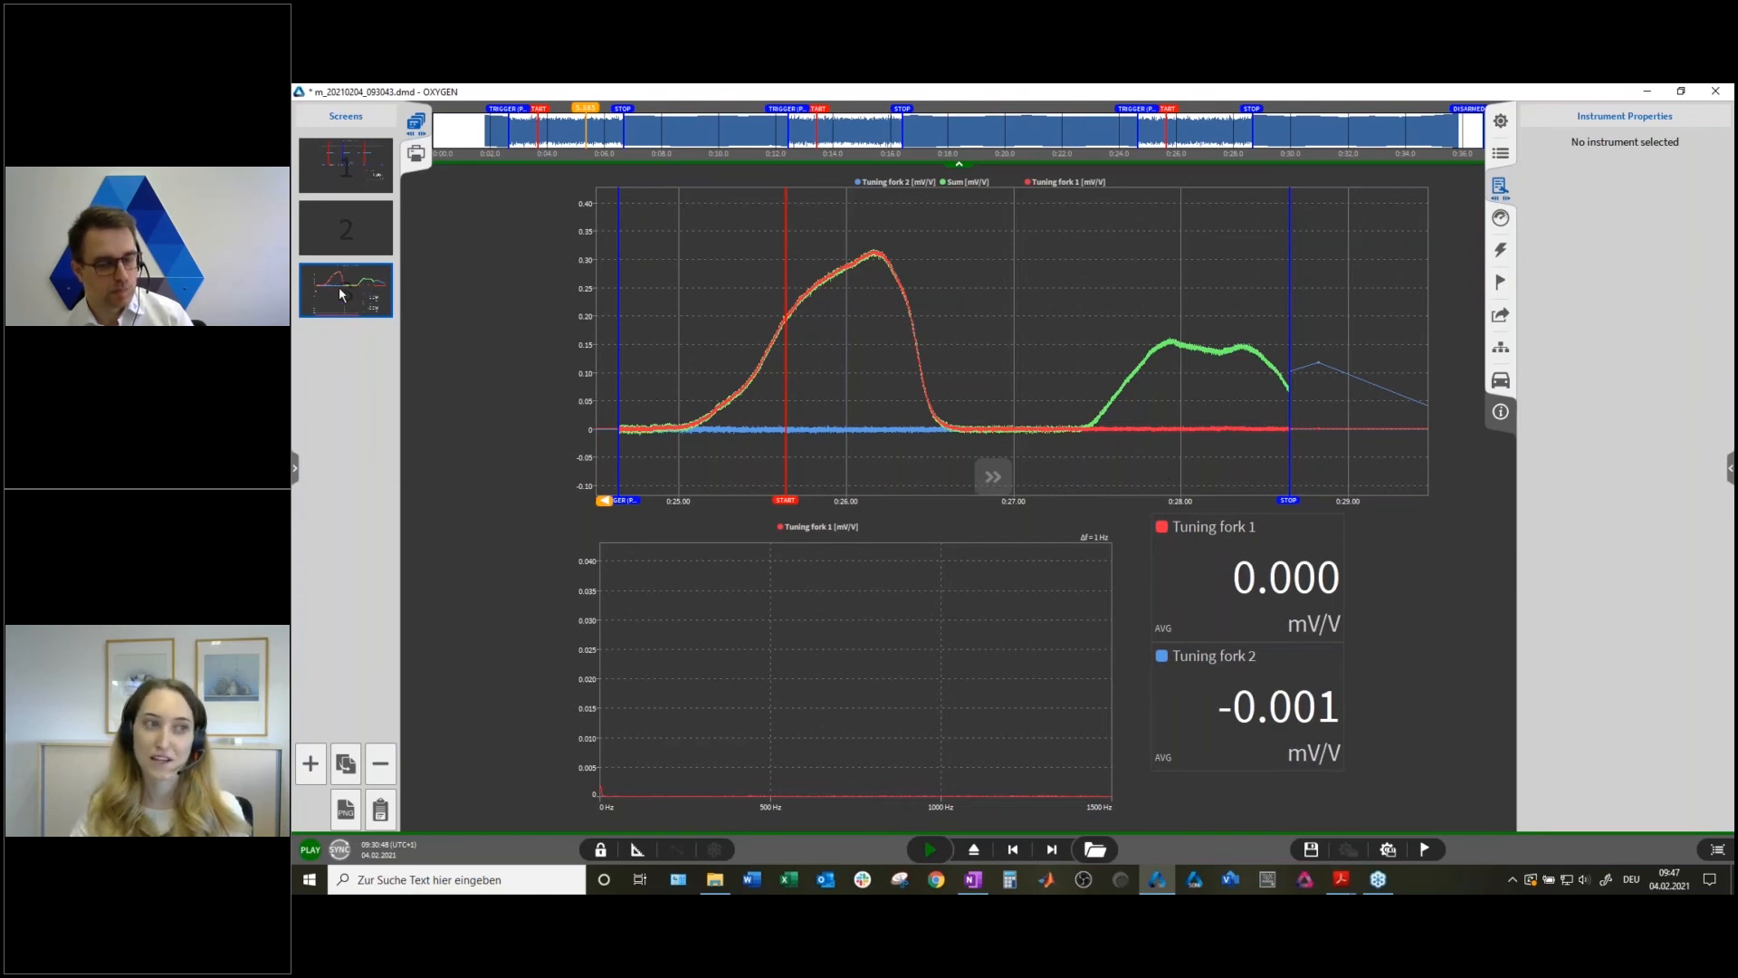
click(415, 154)
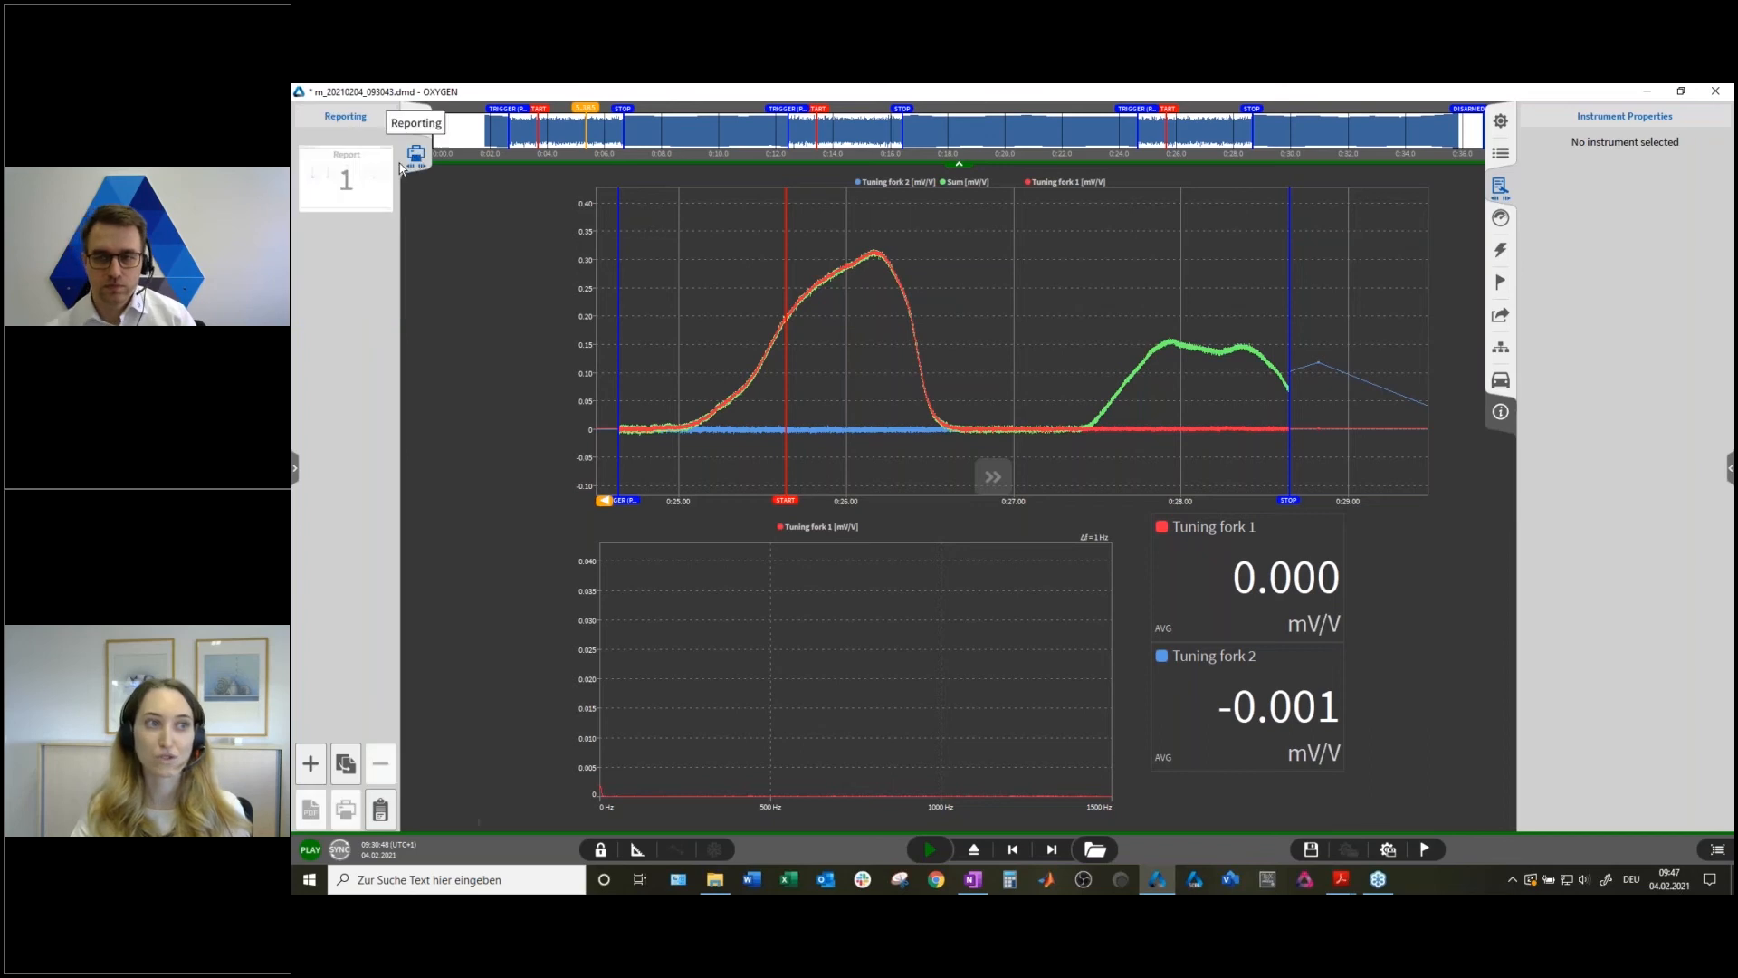
click(347, 765)
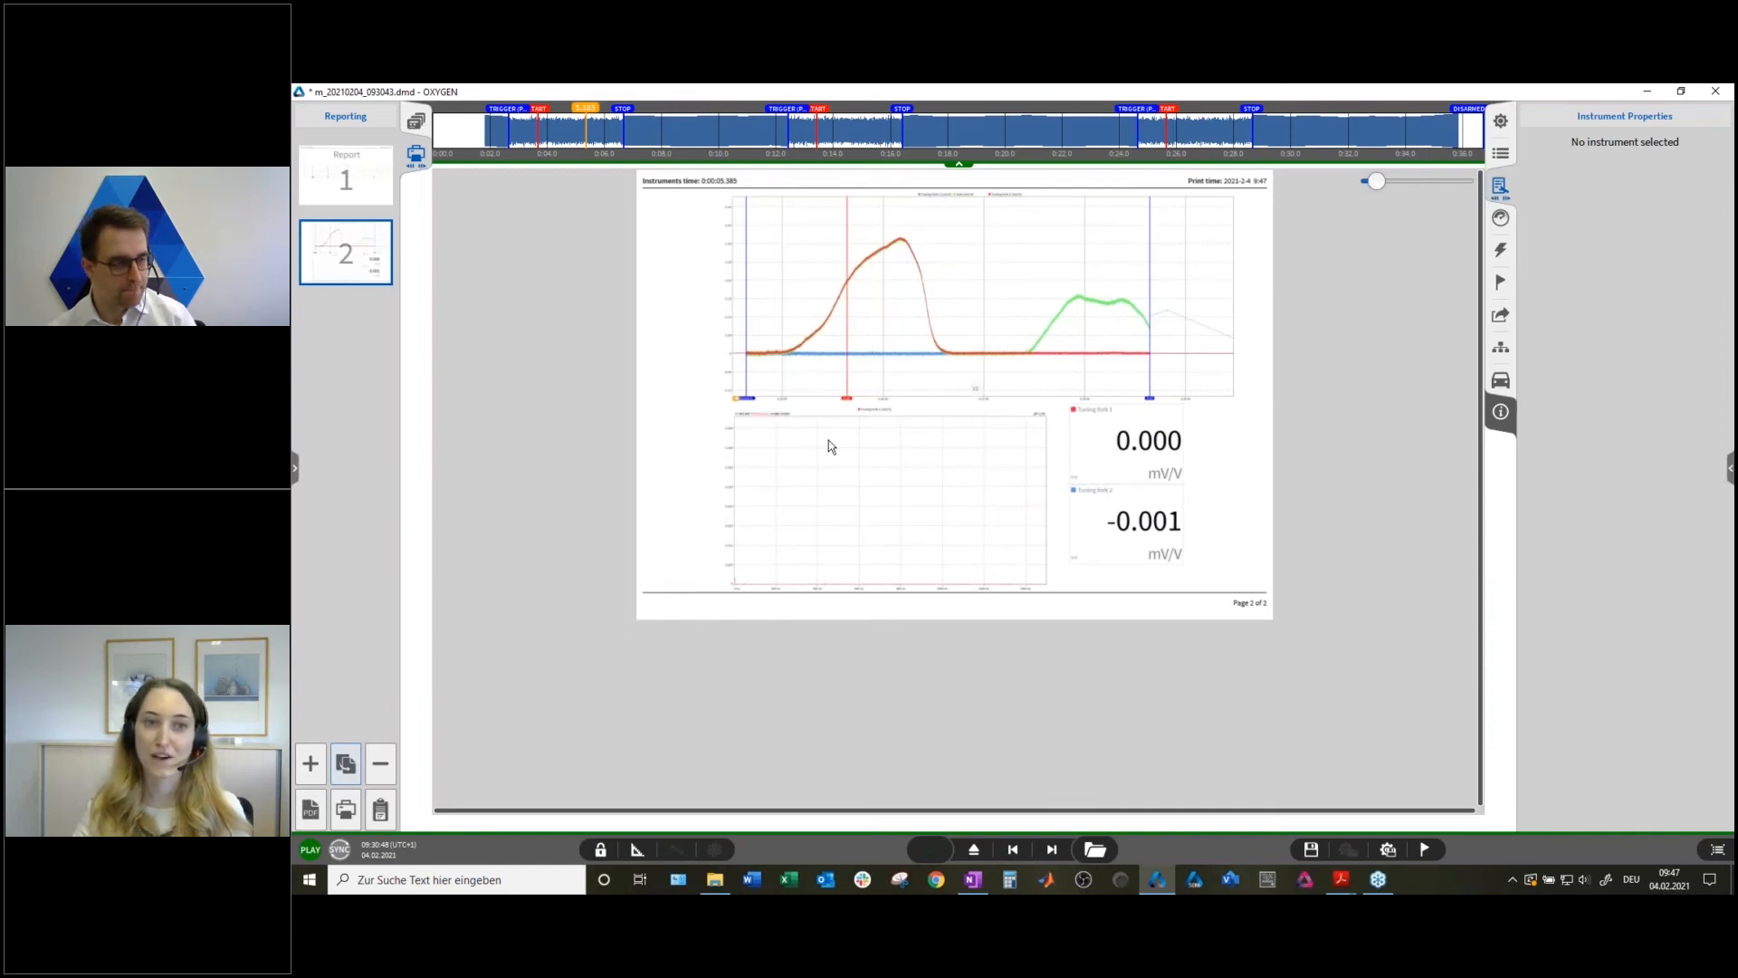
Enlarge report page 2, move the orange time cursor to about 0:26.39 and select the recorder.
drag(1380, 182, 1388, 182)
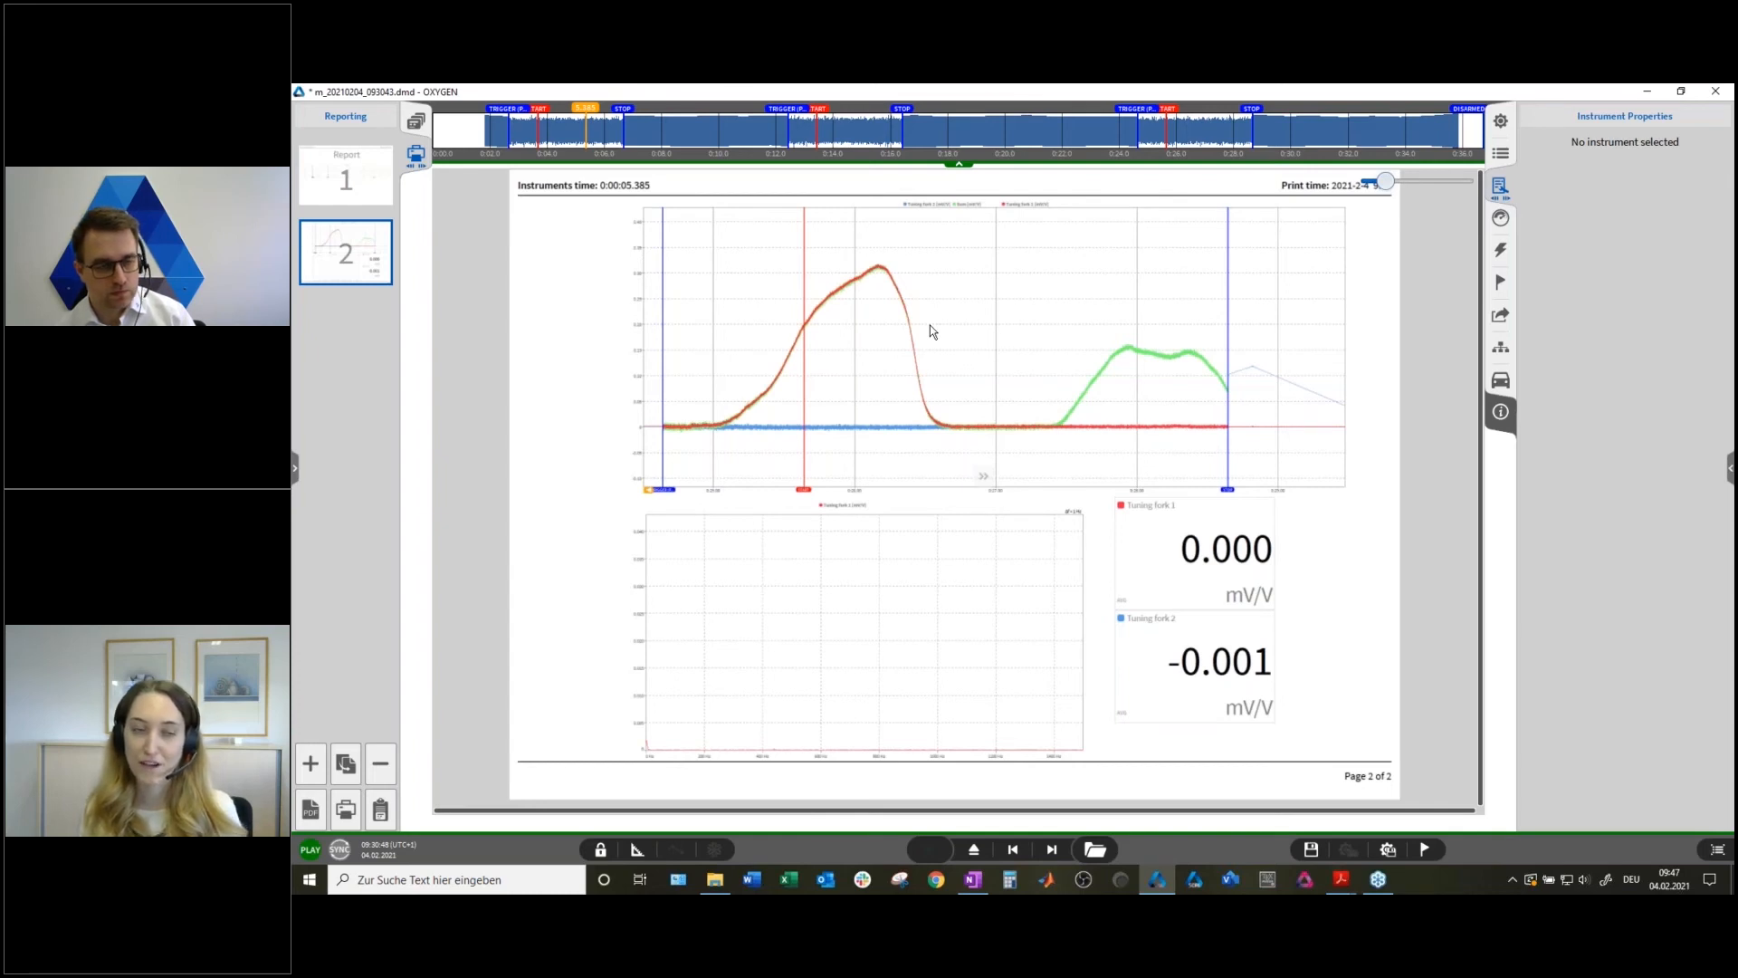
double_click(587, 112)
click(636, 276)
drag(586, 121, 867, 112)
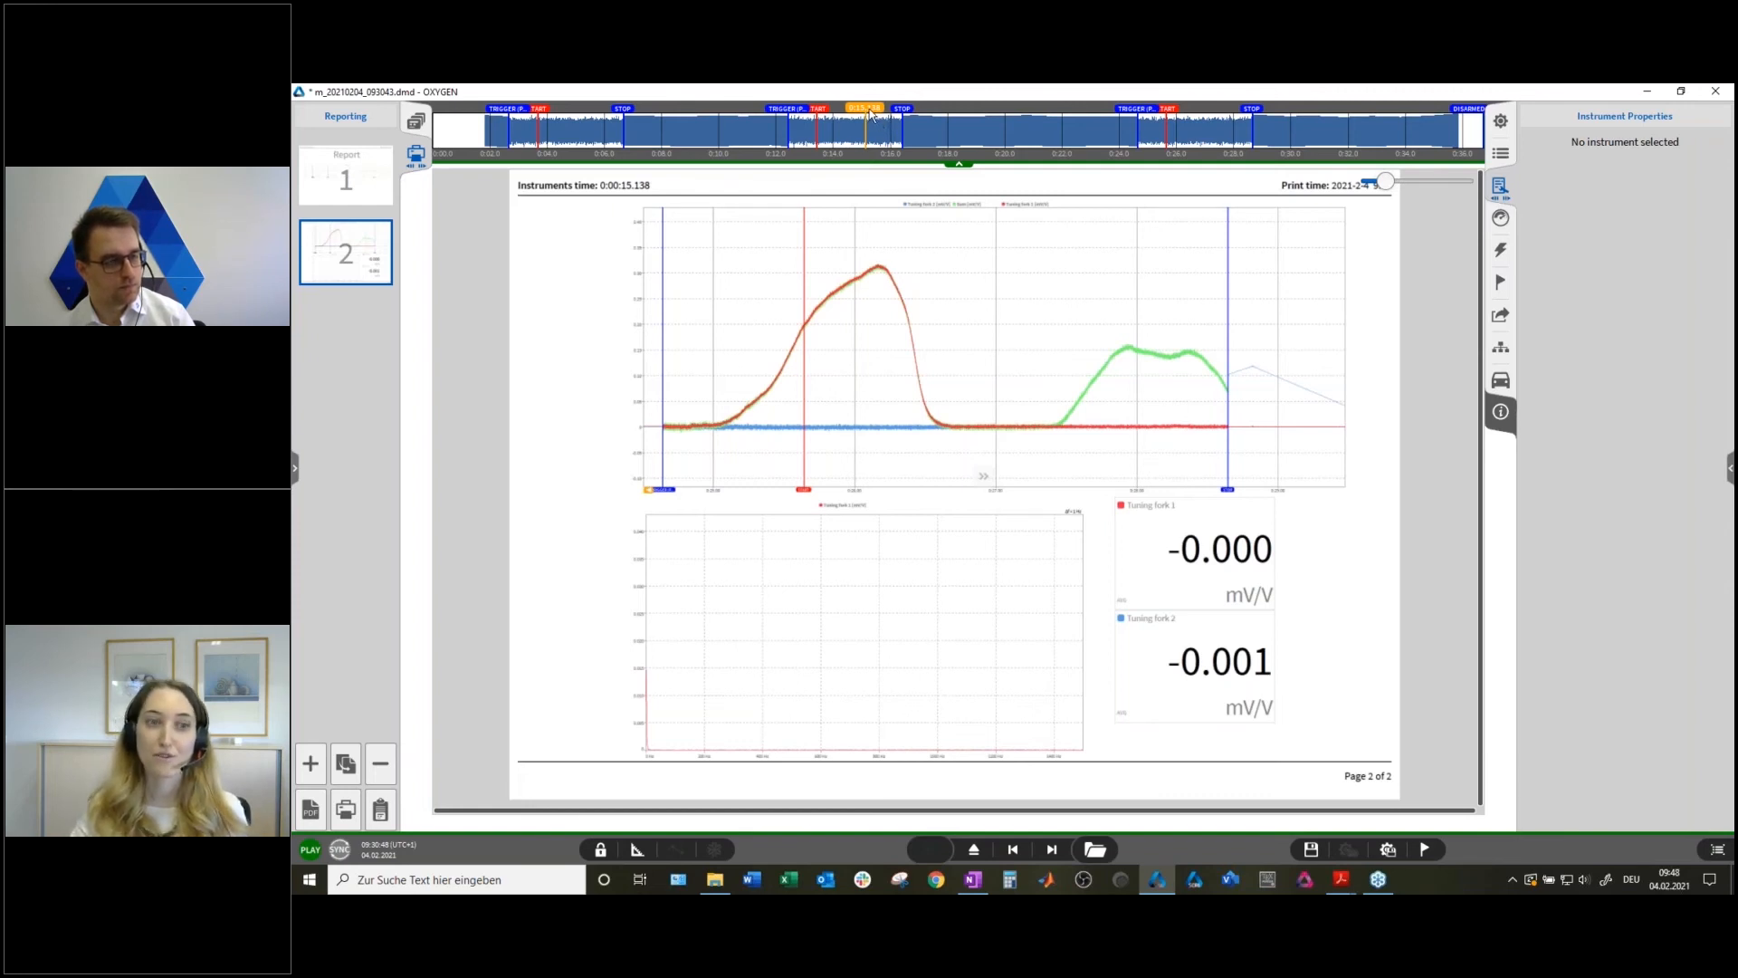
drag(872, 110, 1188, 113)
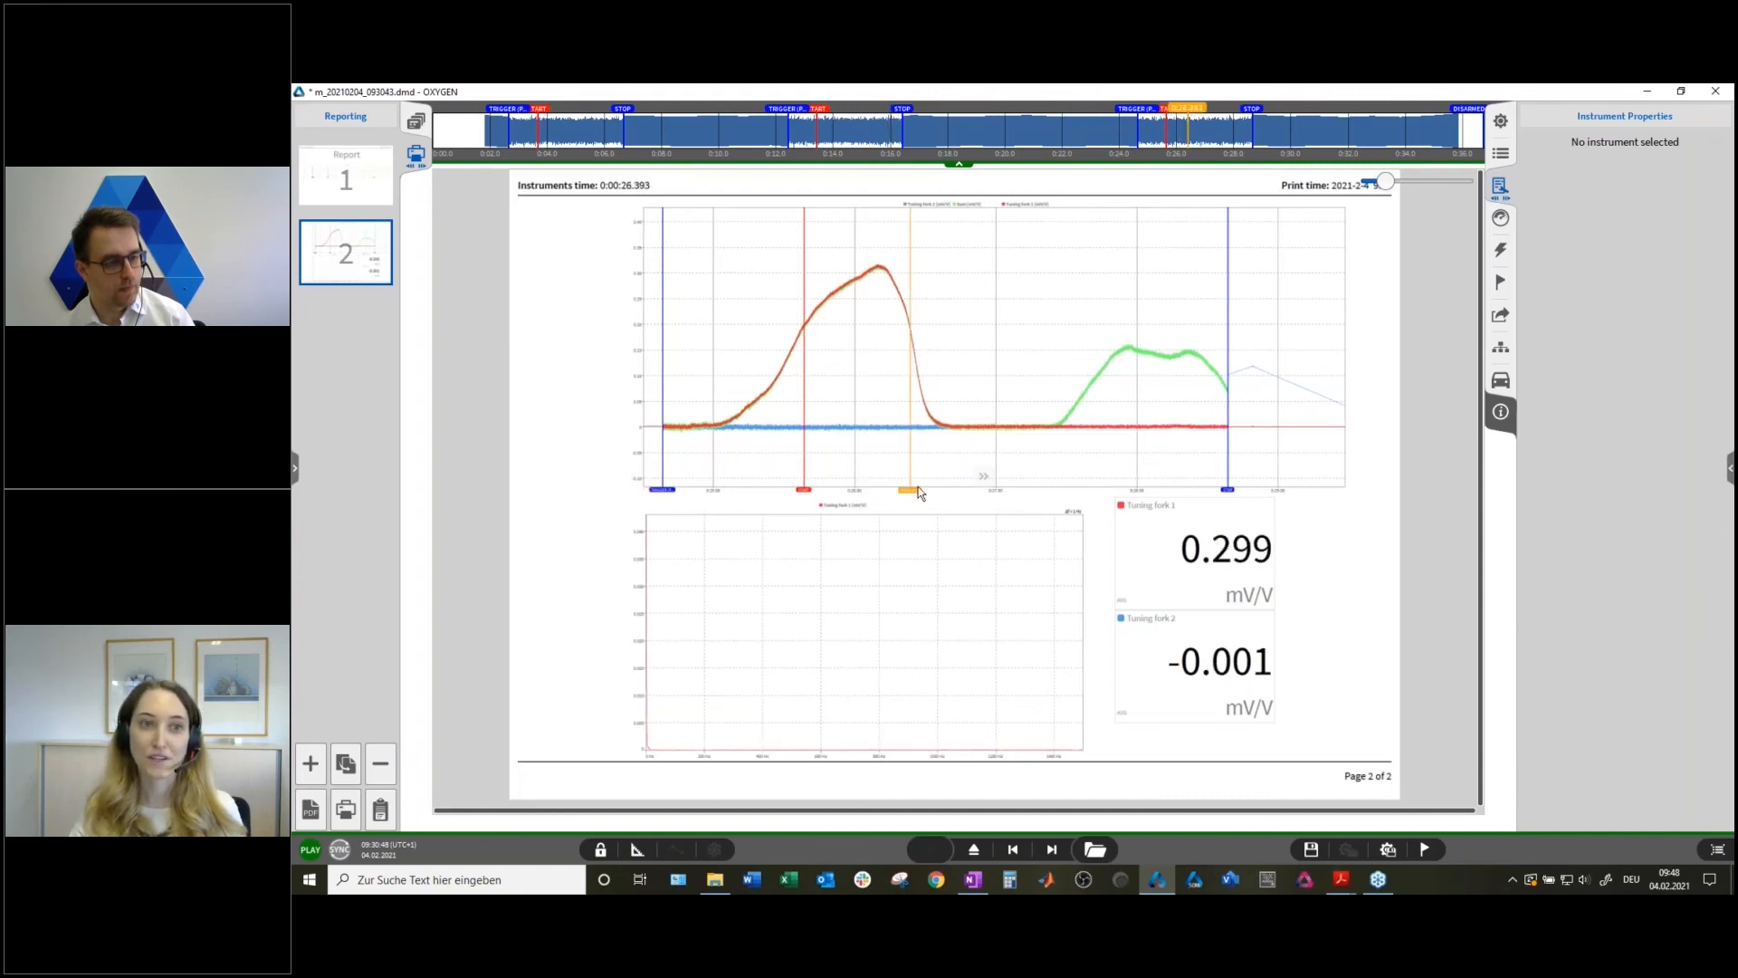
click(1064, 329)
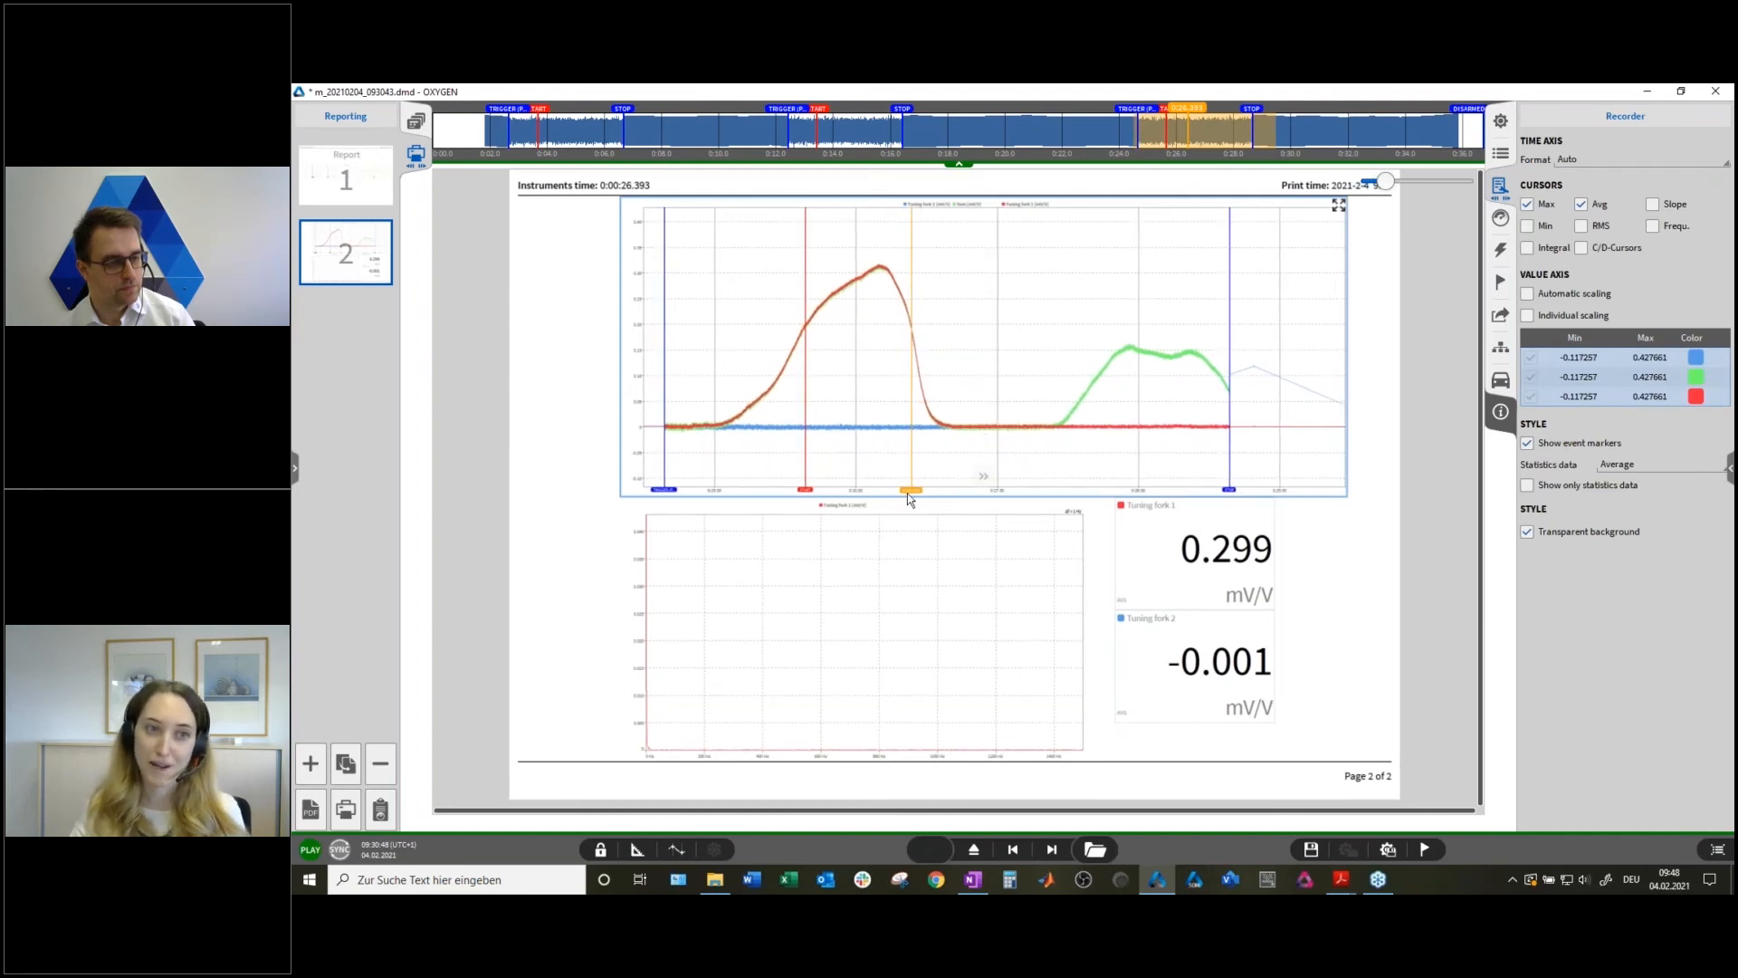
Move the orange time cursor on report page 2 to about 0:26.17 and shift the page 1 recorder's time window to the second trigger event.
mouse_move(915, 493)
mouse_down()
mouse_move(972, 480)
mouse_move(882, 466)
mouse_up()
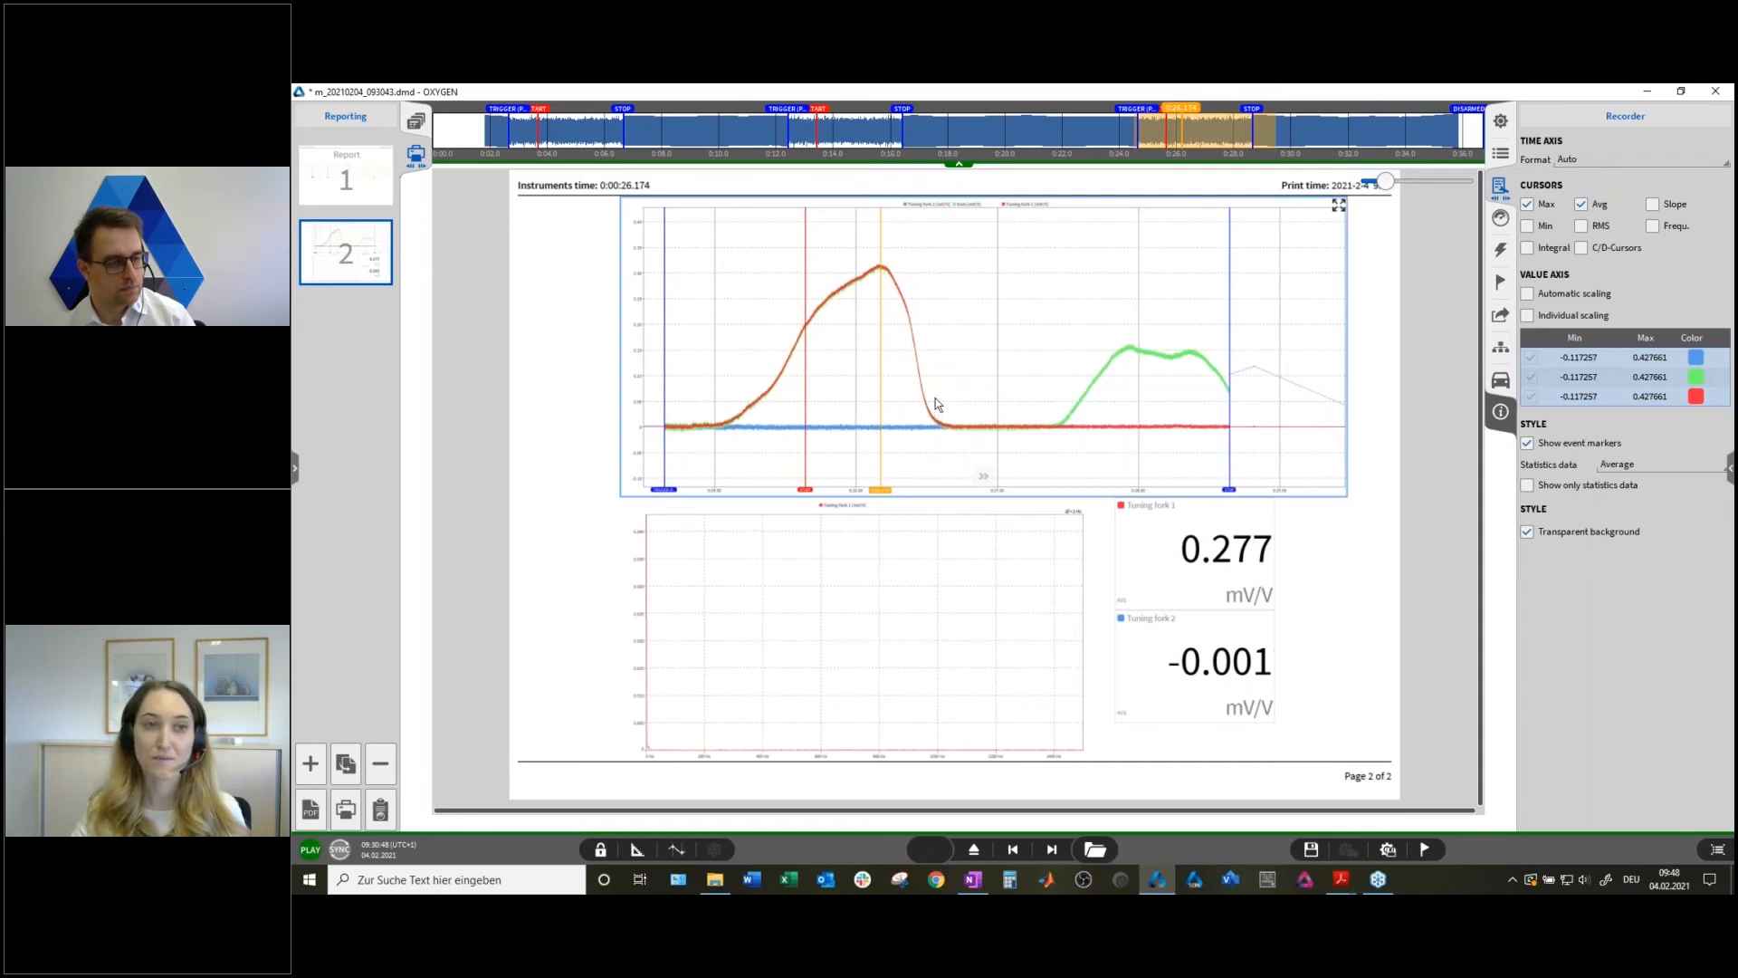
click(349, 174)
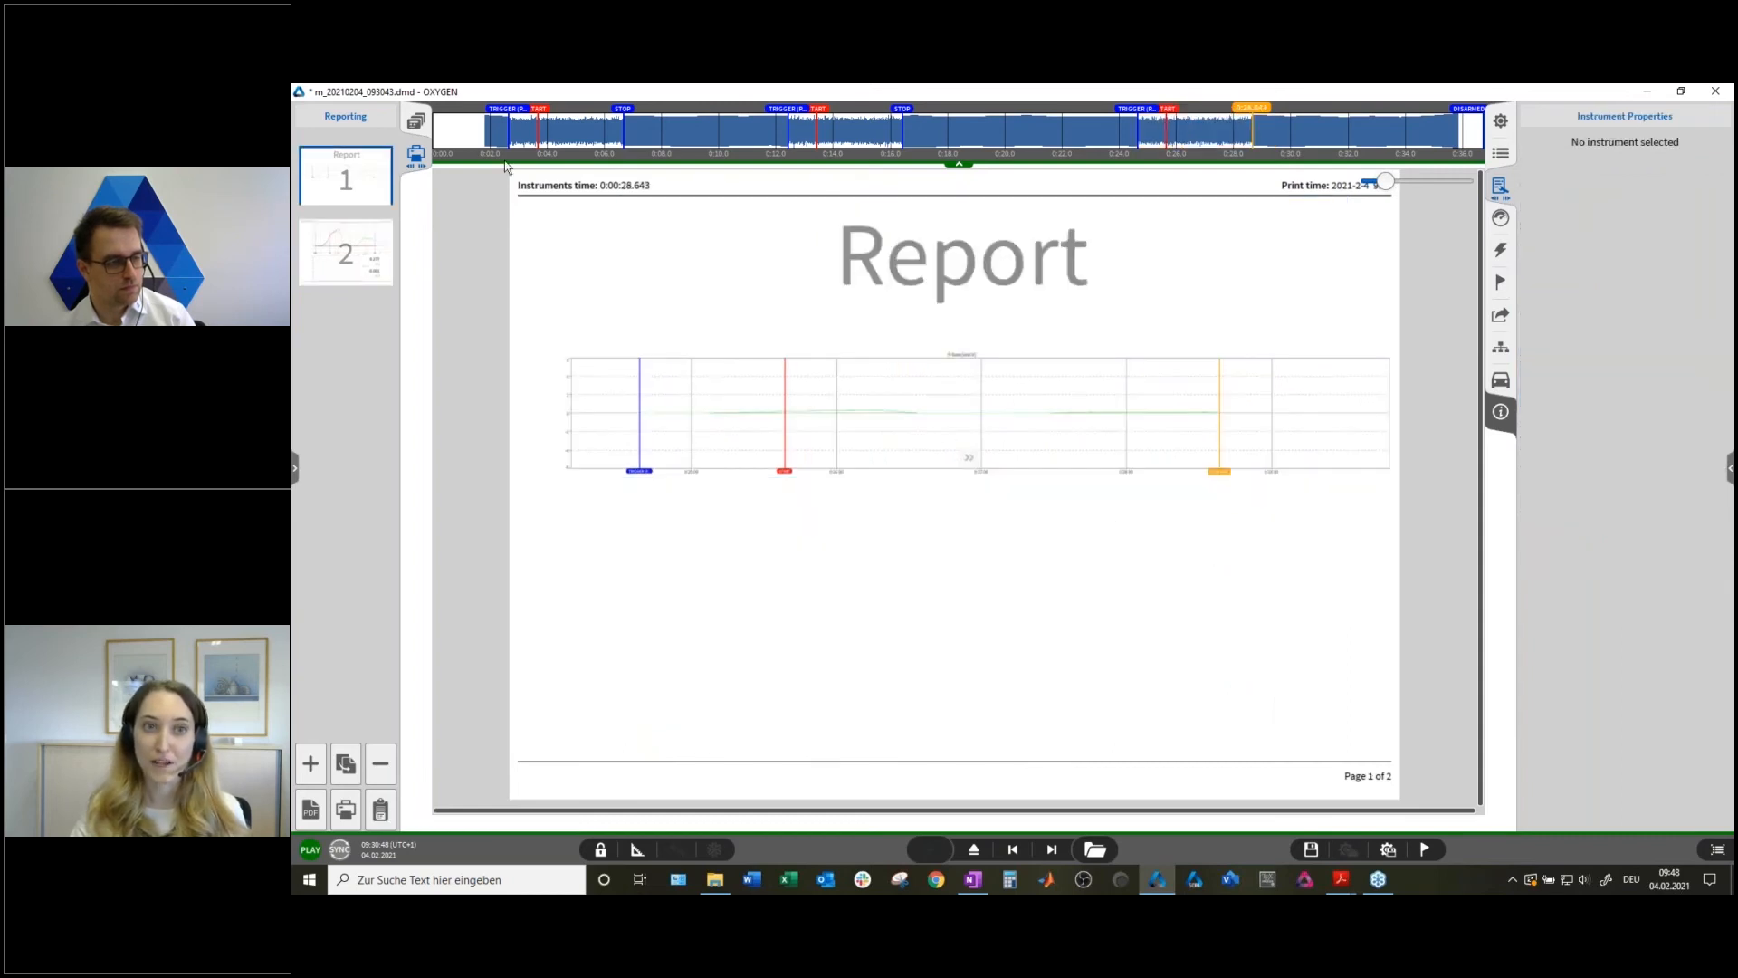
click(1061, 371)
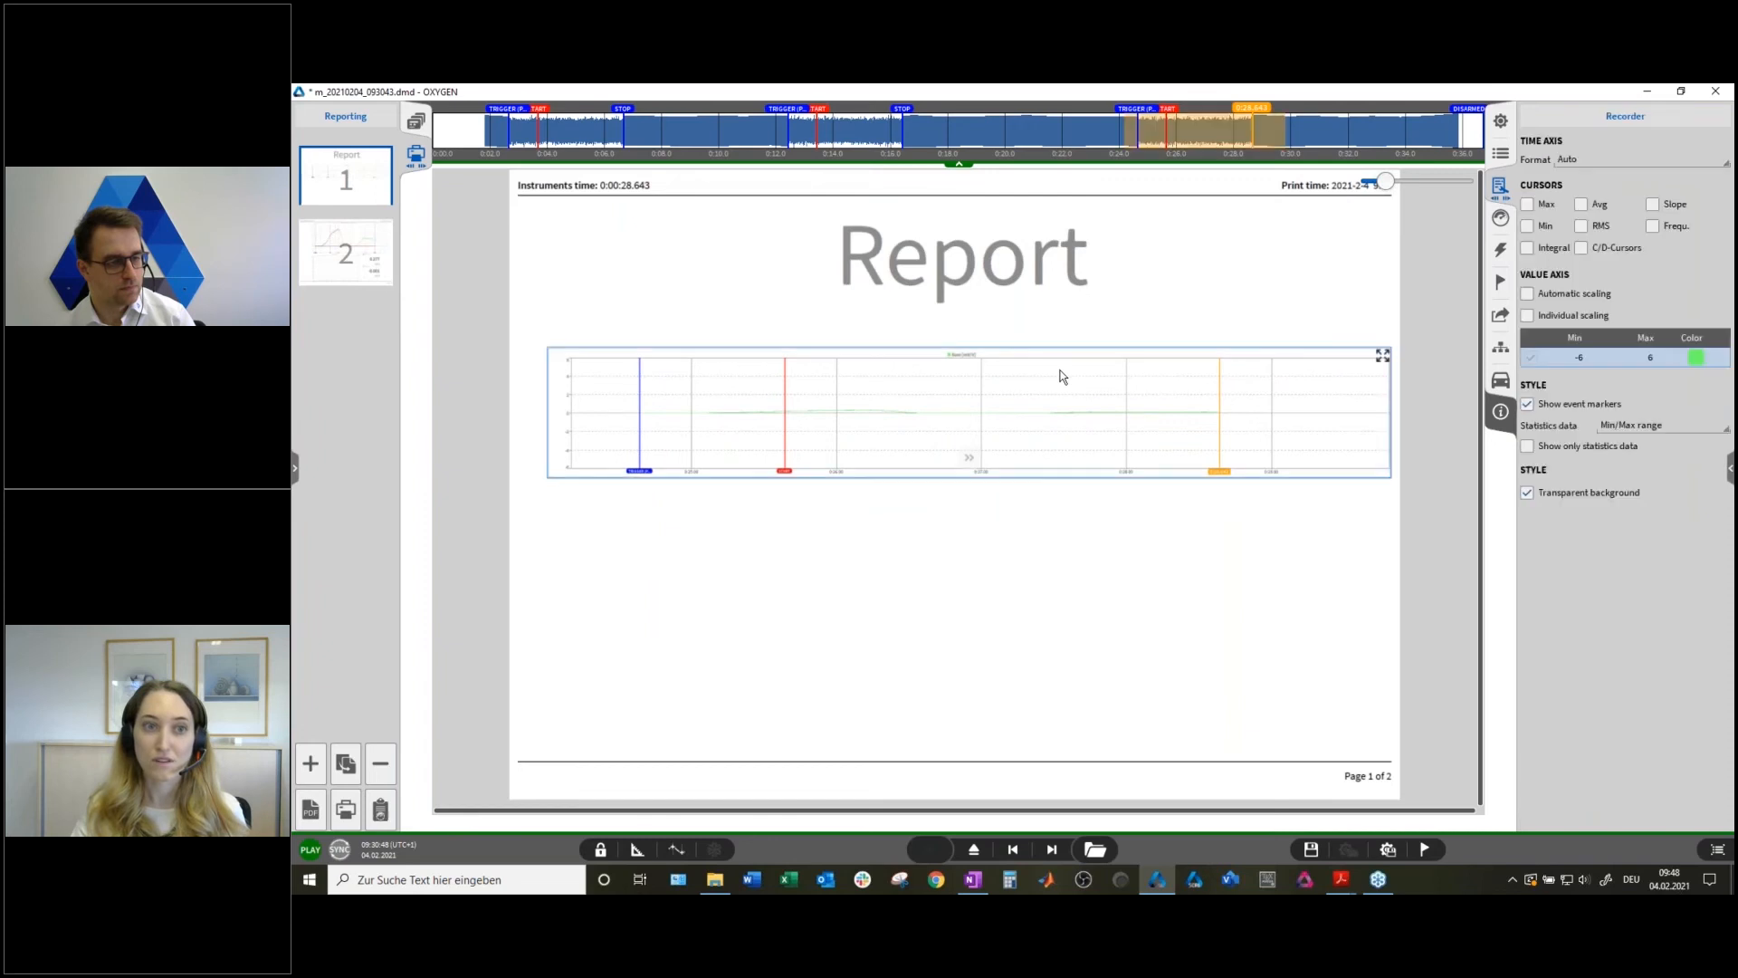
drag(1218, 127, 873, 125)
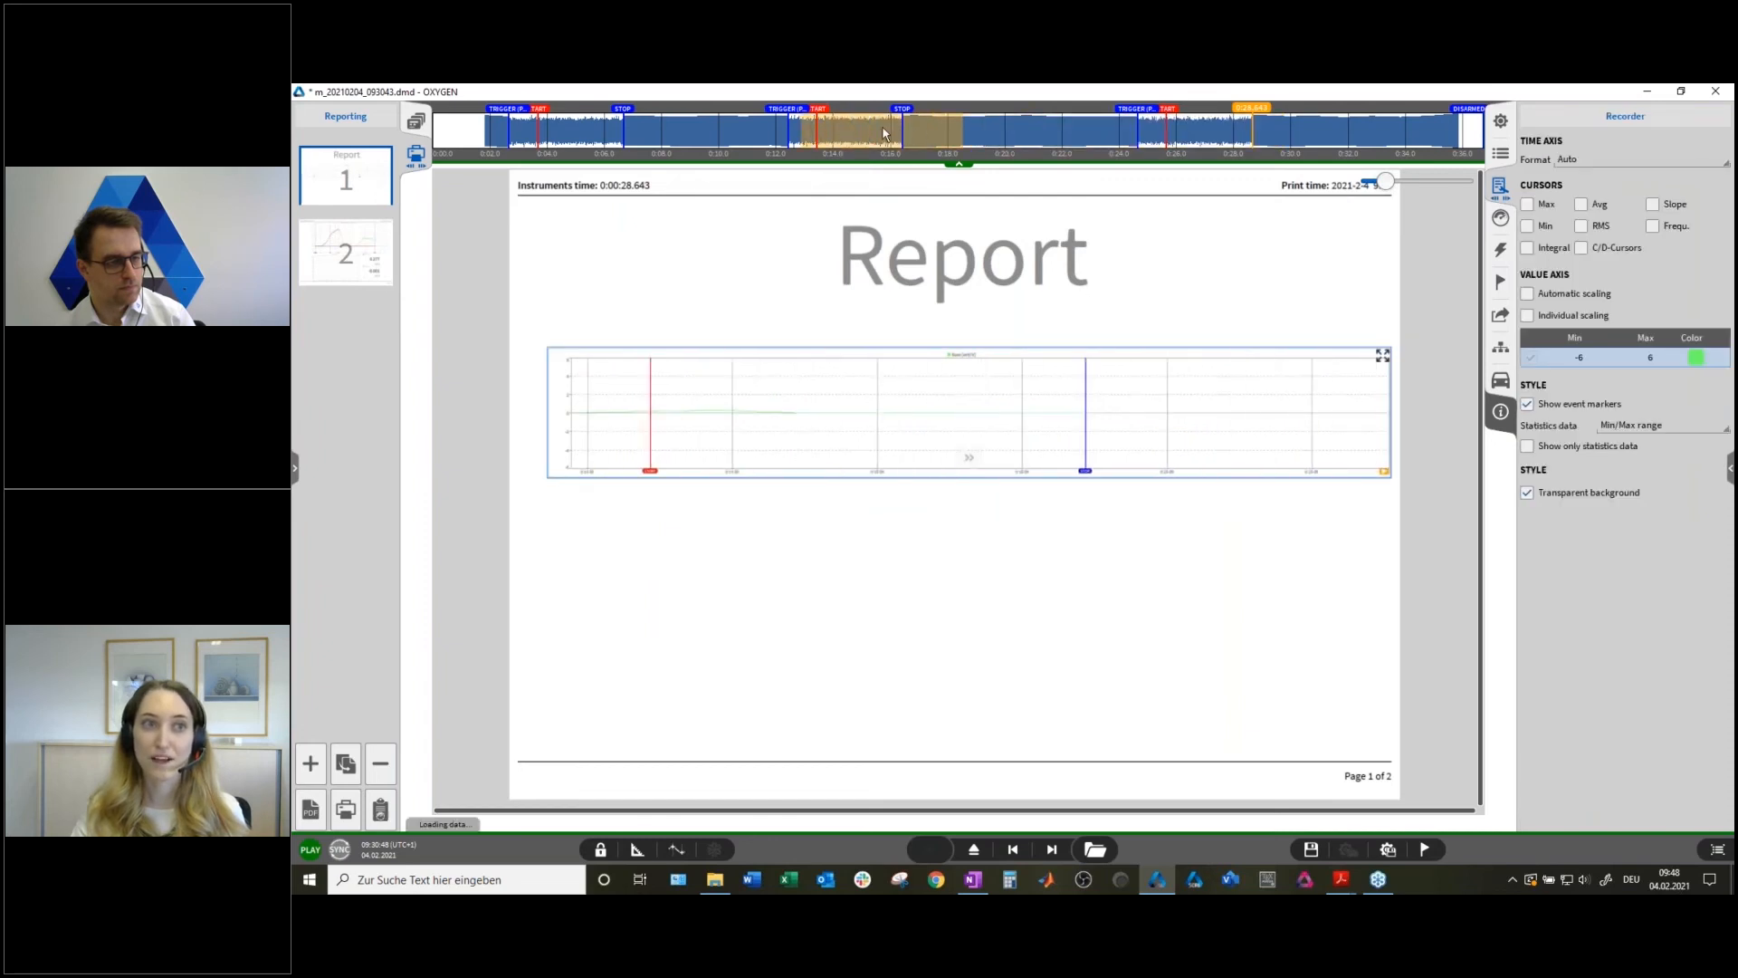
scroll(878, 415, up, 1)
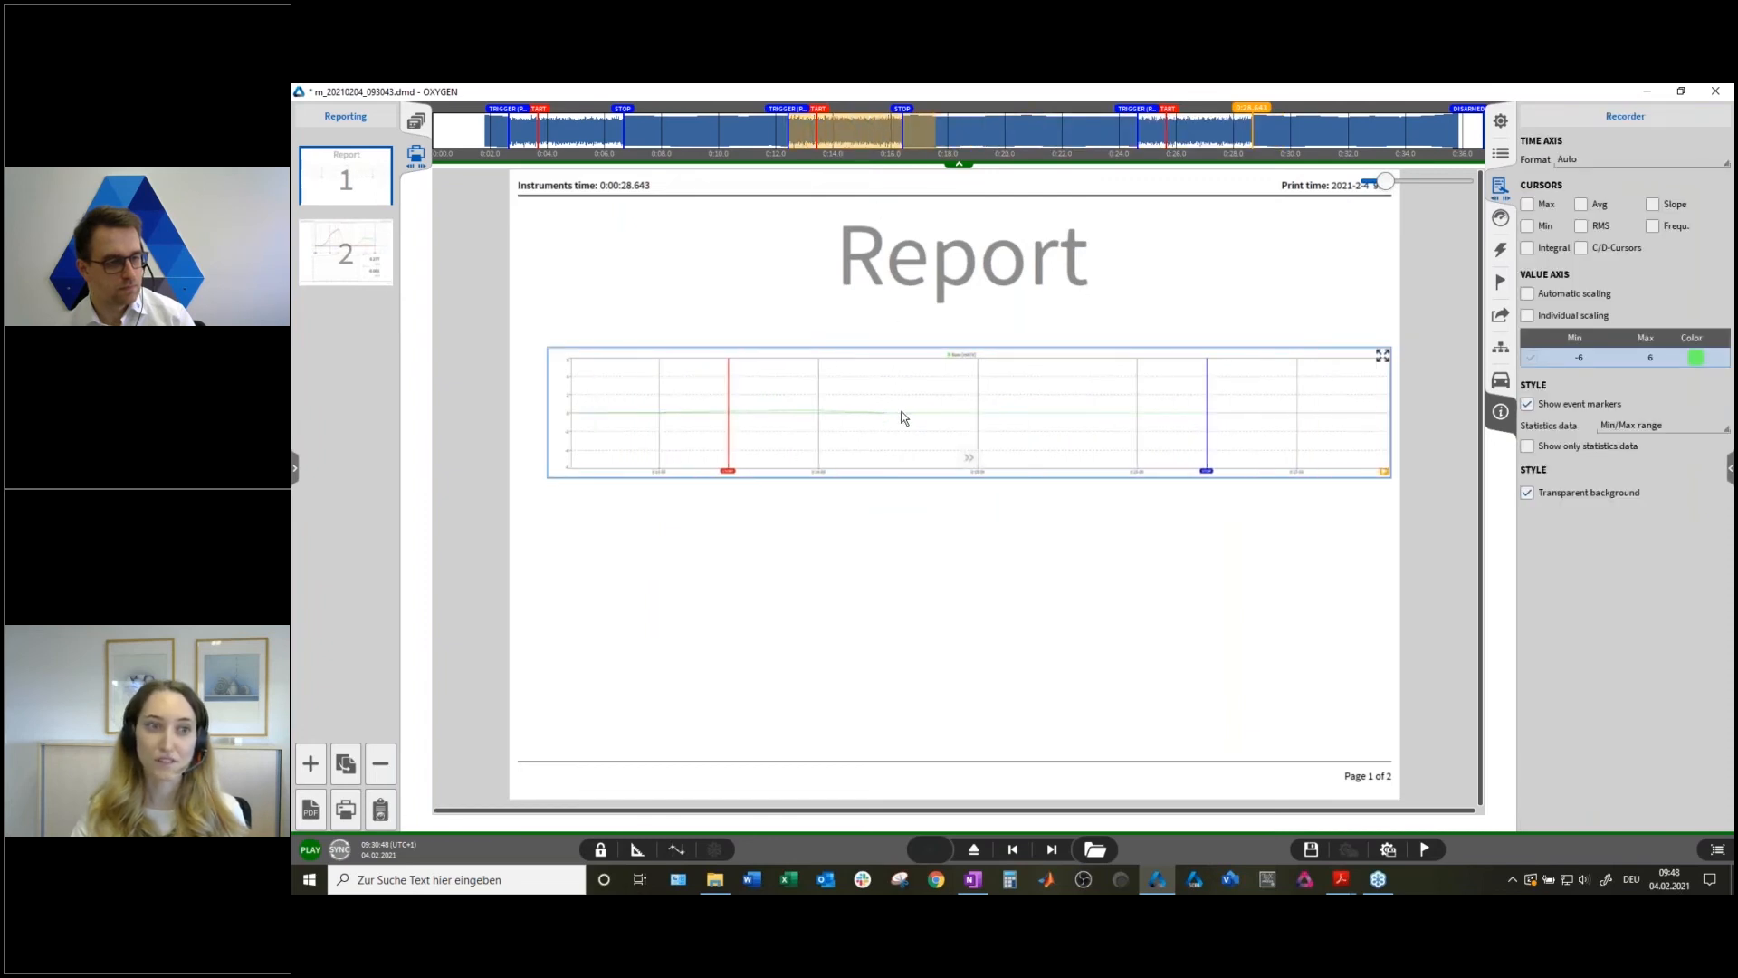
Extend the recorder on report page 1 downwards to roughly double its height and fit its value axis to the signal.
click(639, 851)
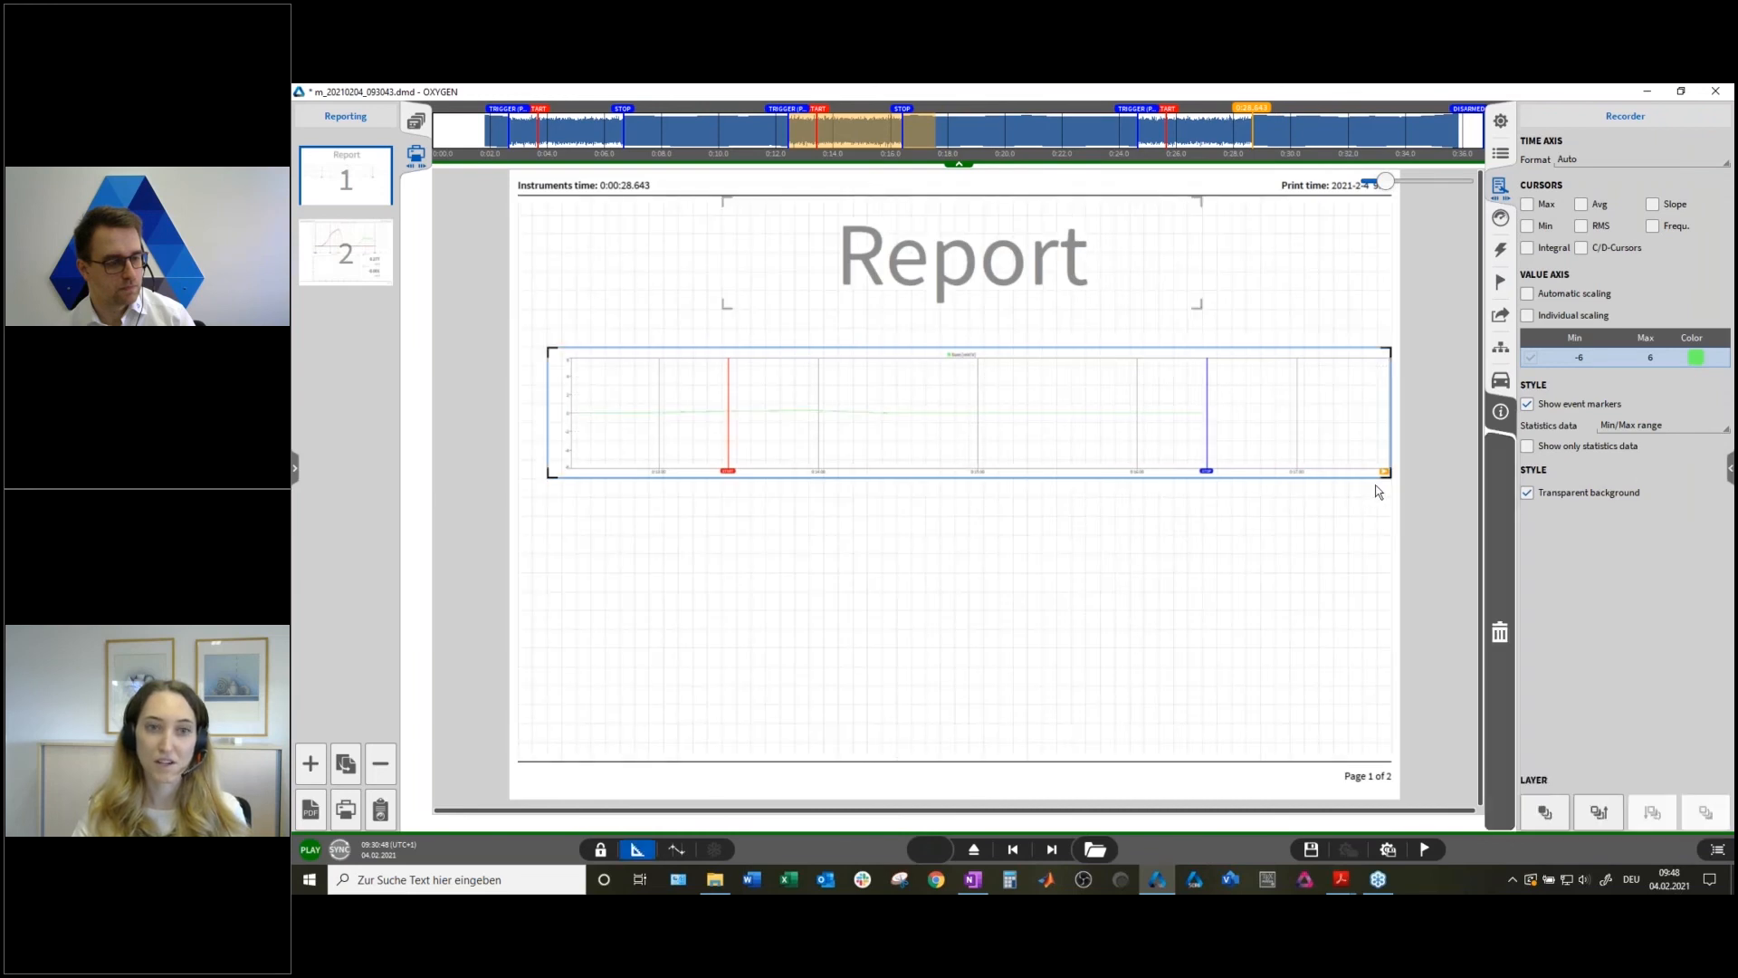
drag(1385, 480, 1385, 652)
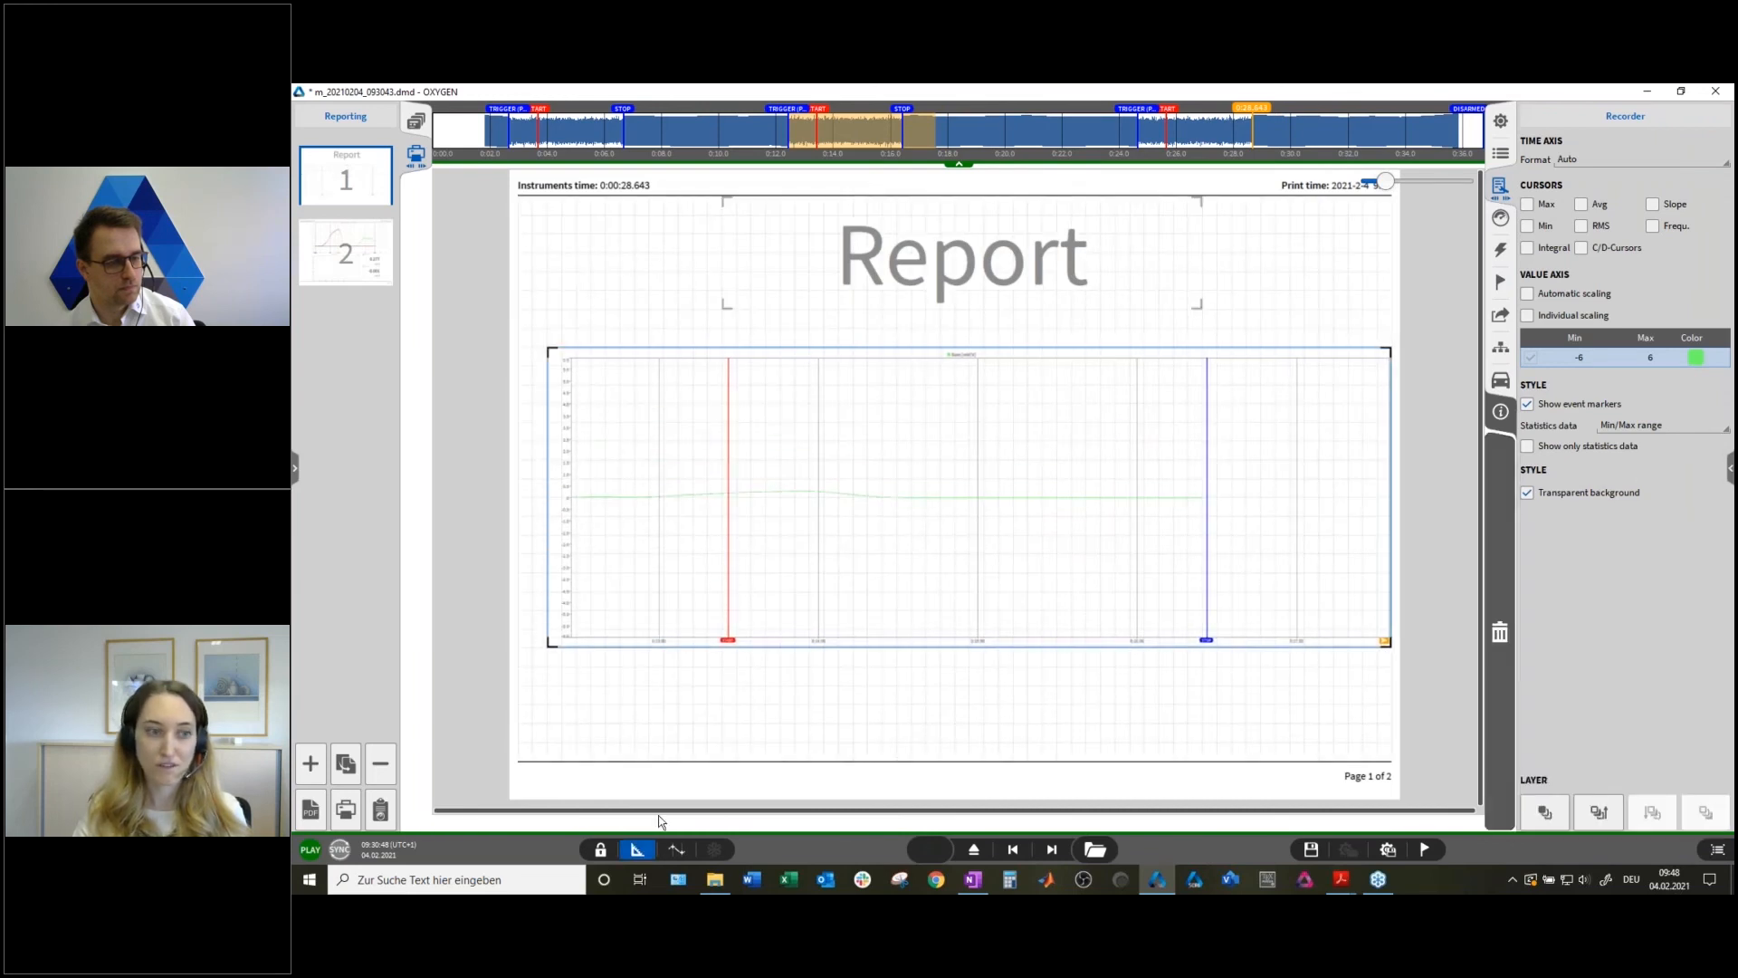
click(643, 850)
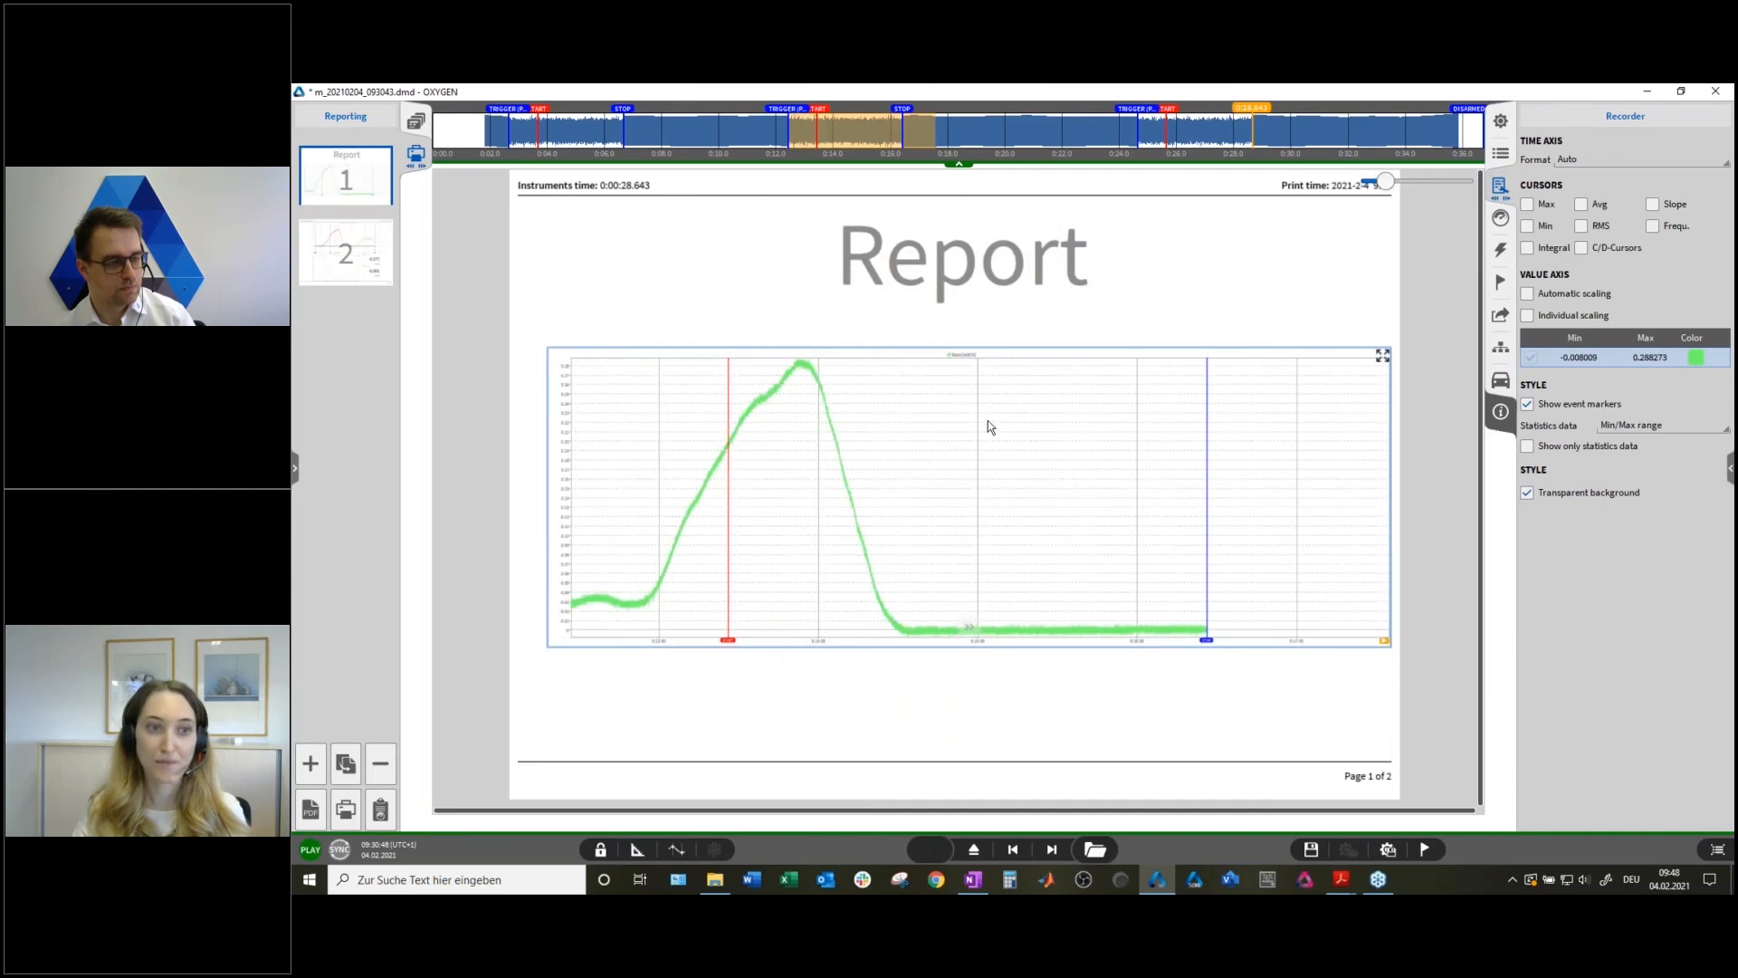
Move the orange time cursor on report page 1 to about 0:14.19 and compare the instruments' time with page 2.
drag(1252, 108, 837, 110)
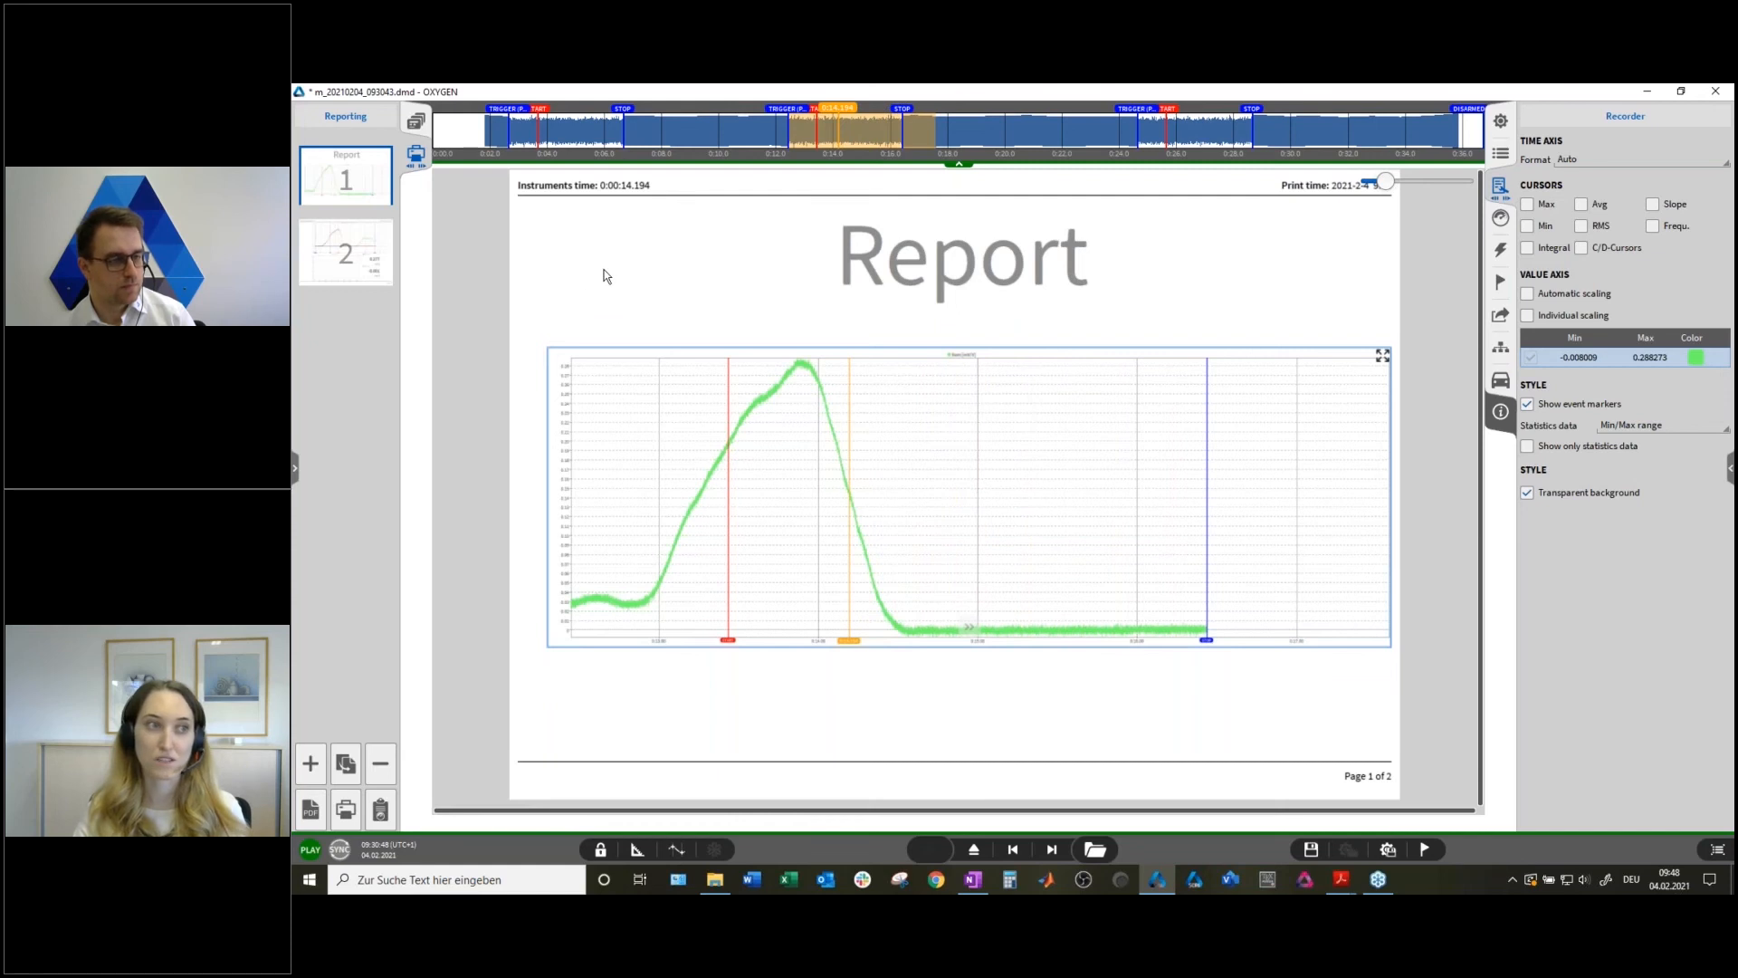
click(341, 248)
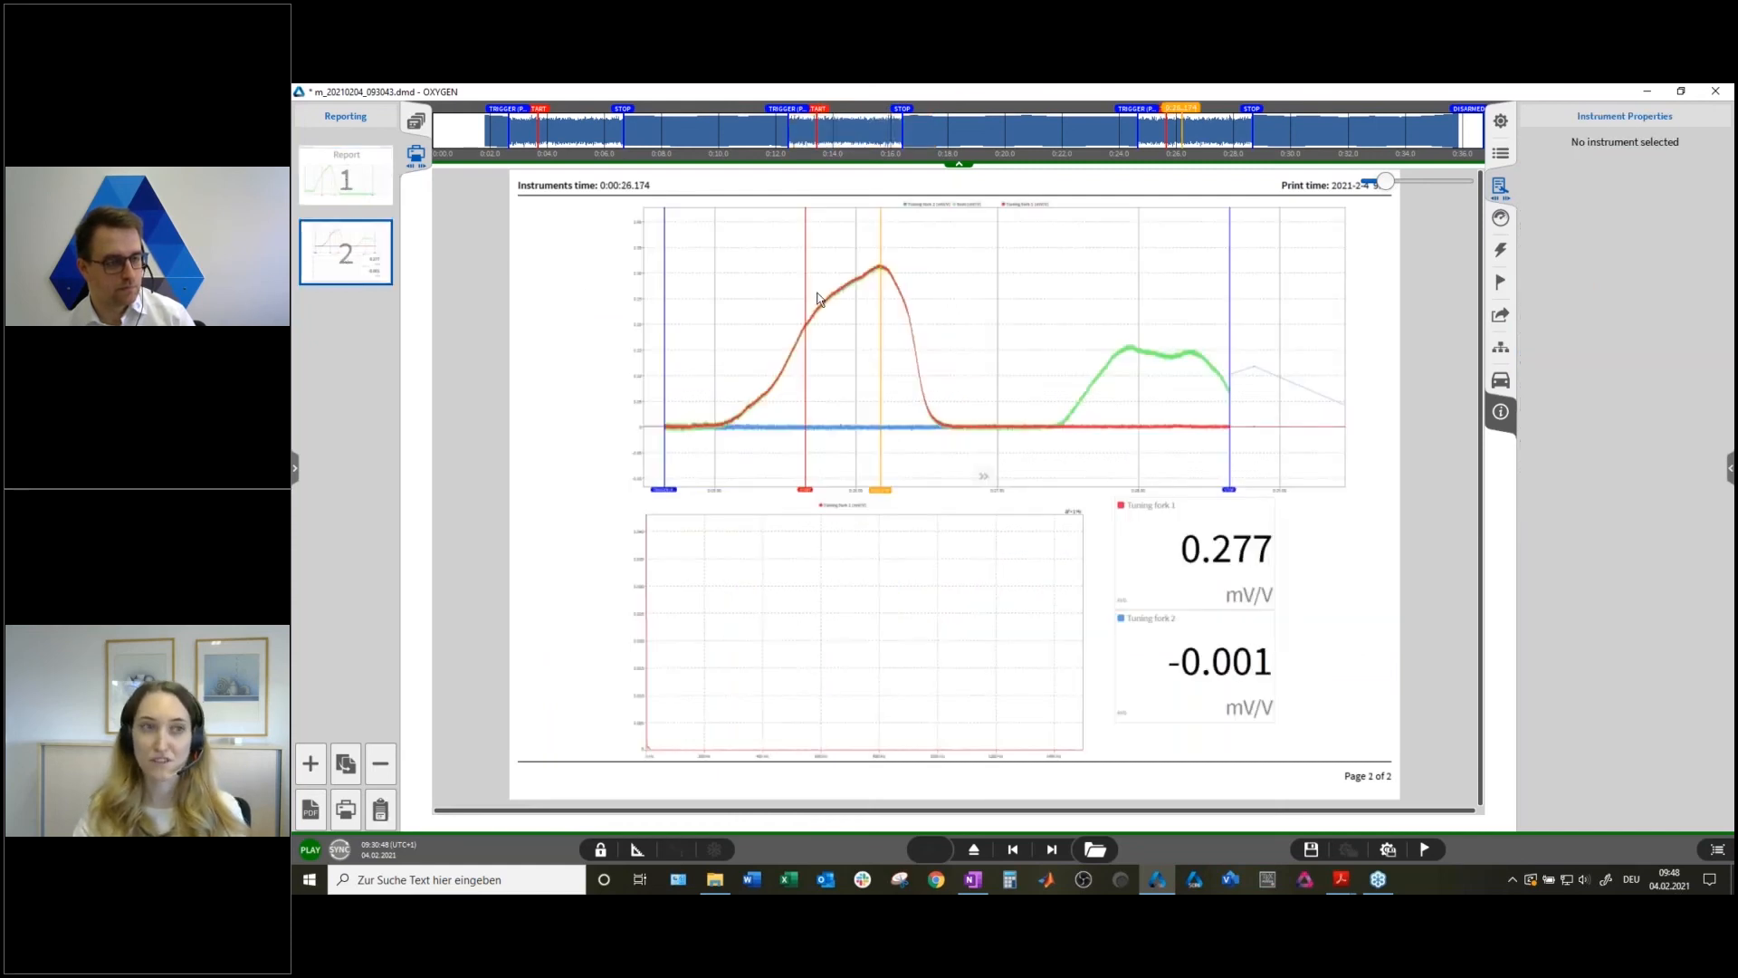
click(1108, 289)
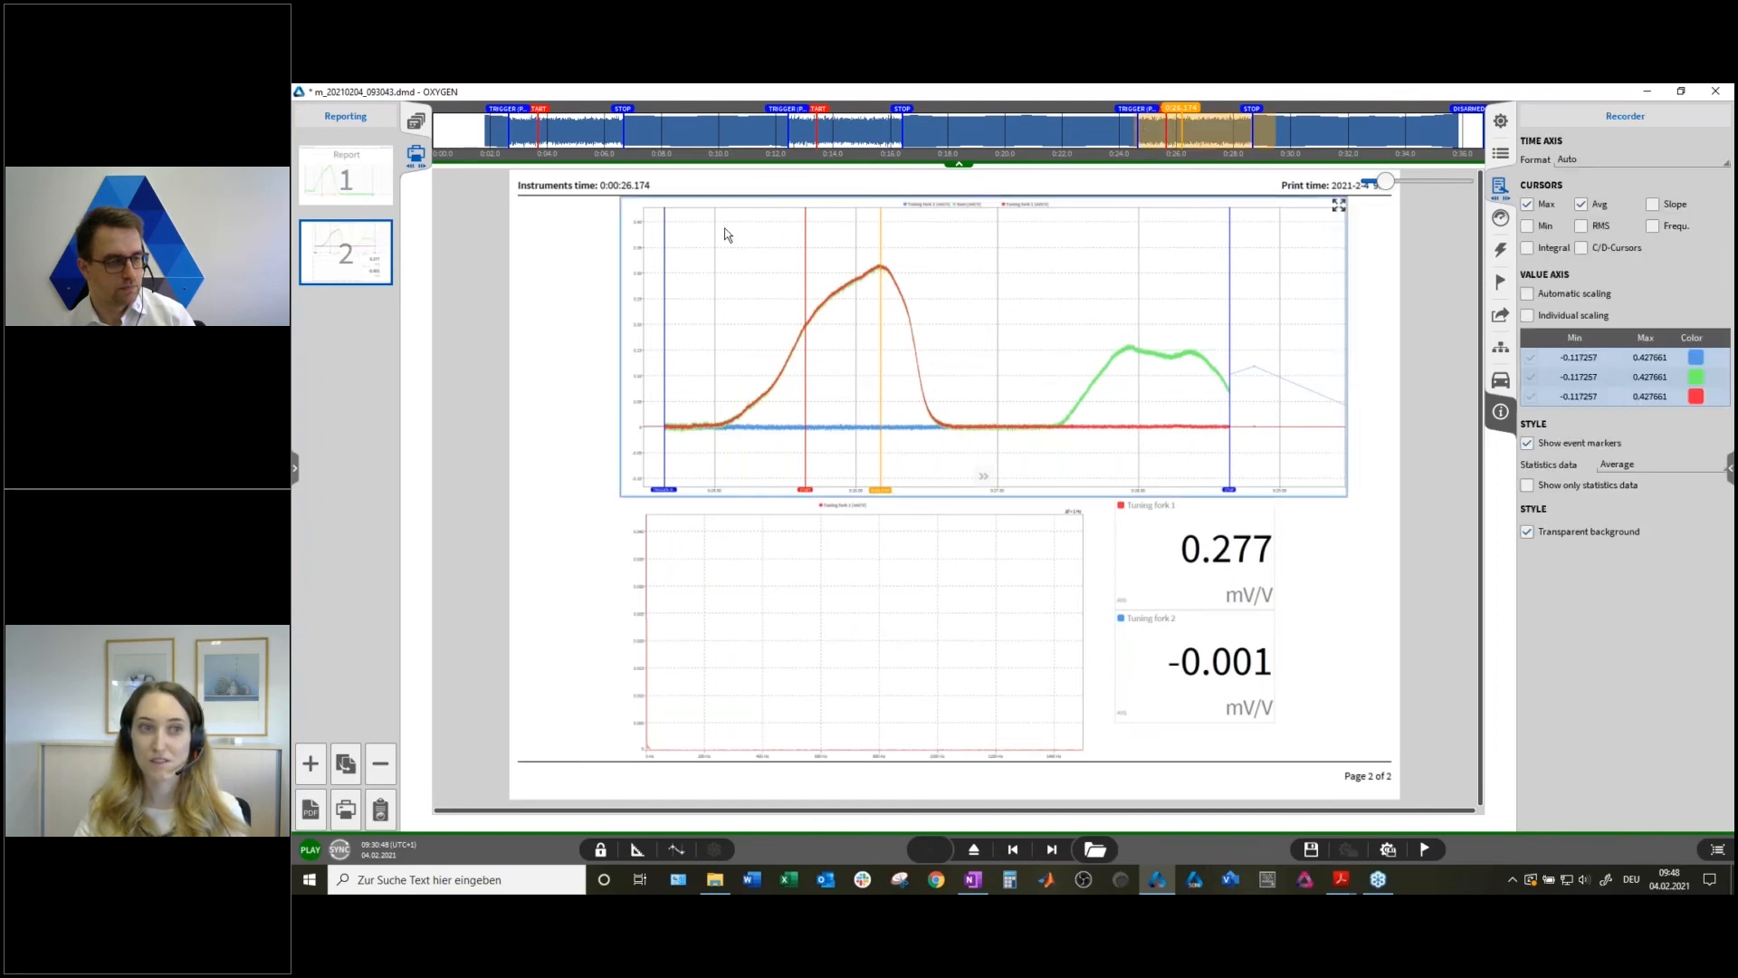
click(355, 178)
click(977, 409)
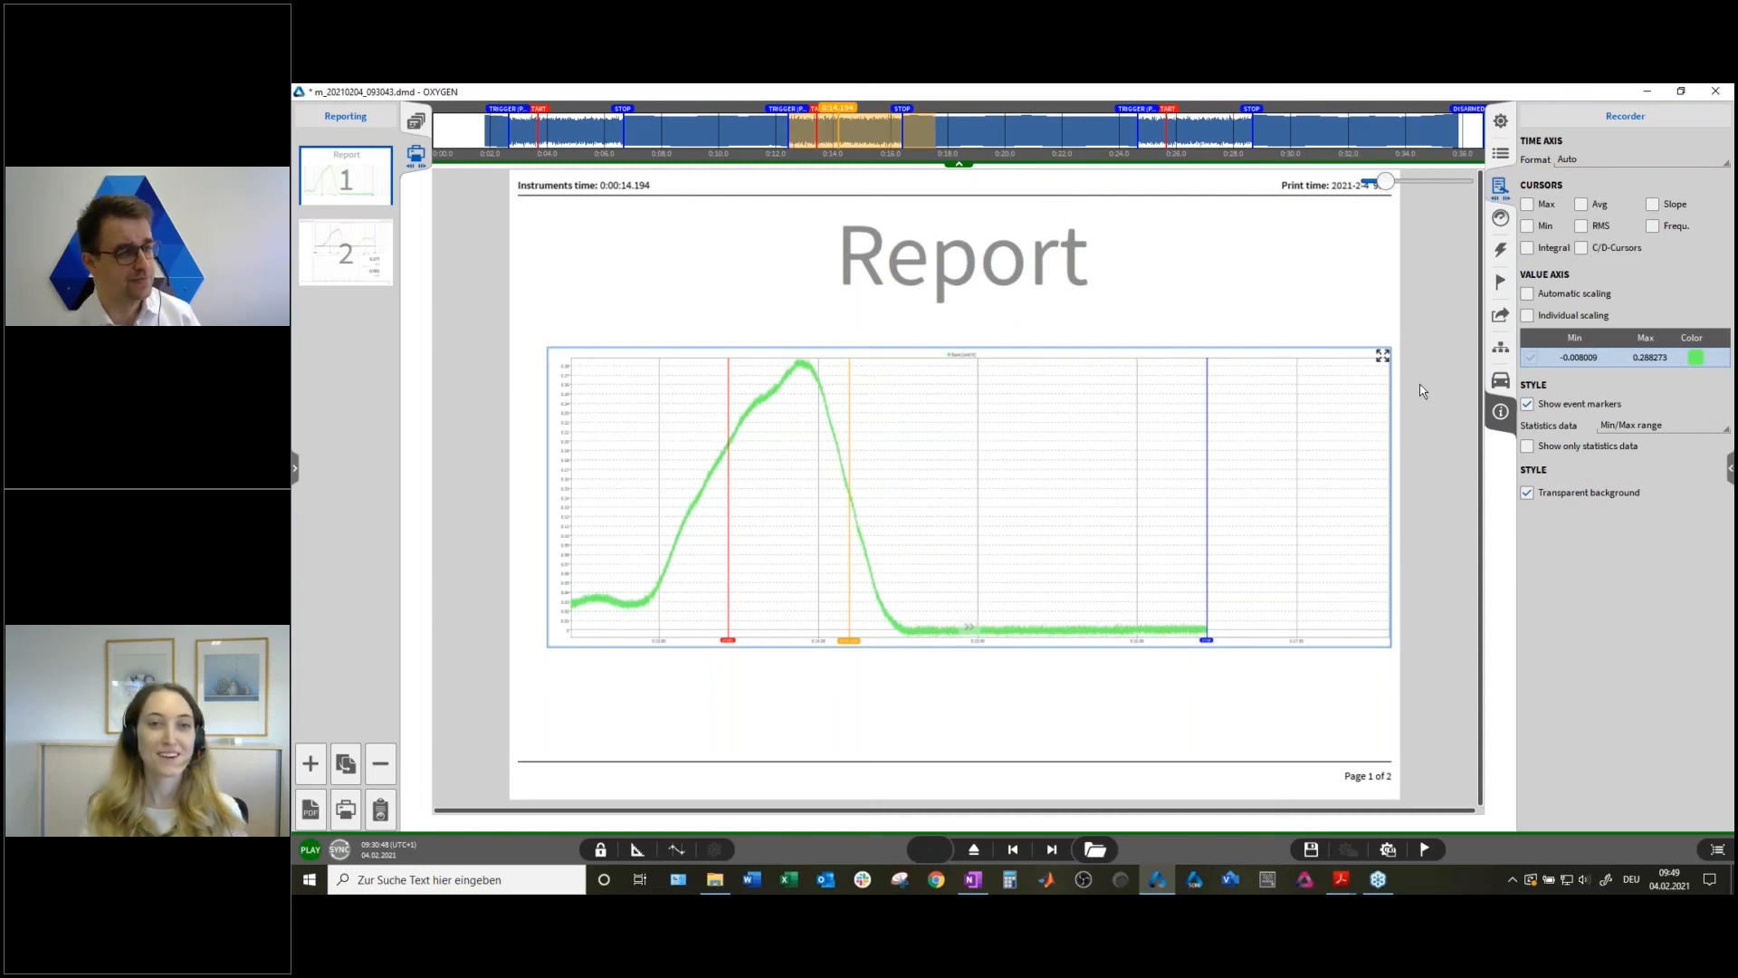
Leave the report for the measurement screens, view screen 1 and open screen 3.
click(415, 122)
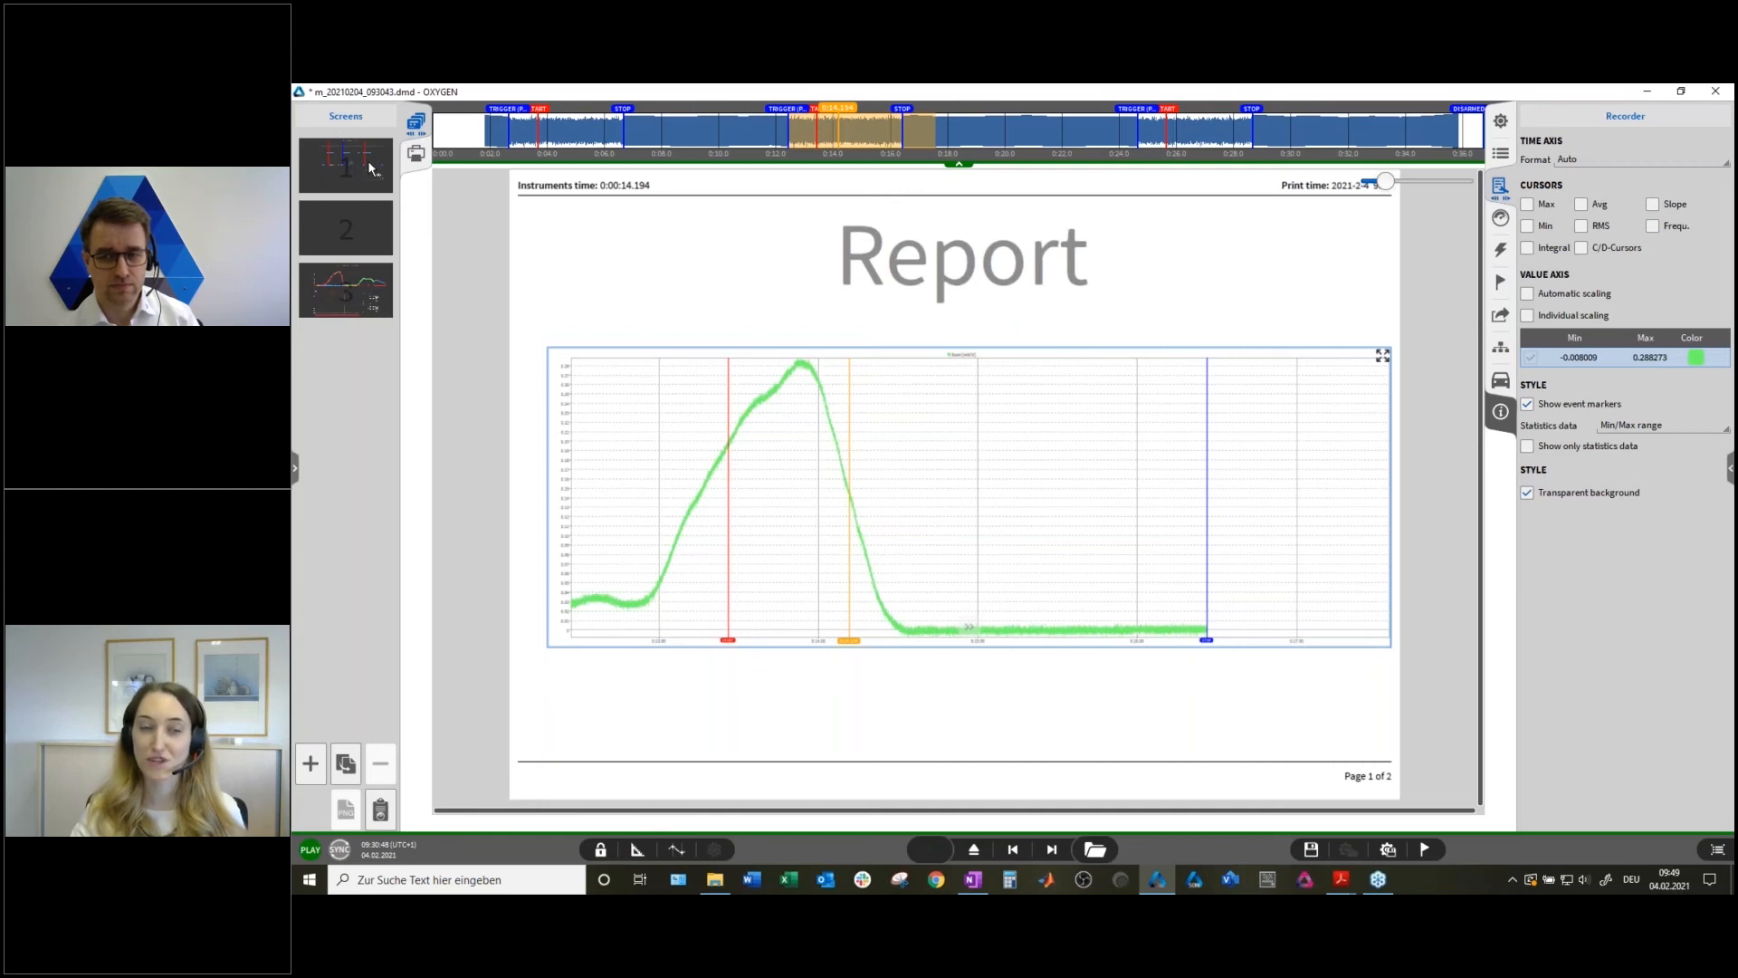
click(371, 167)
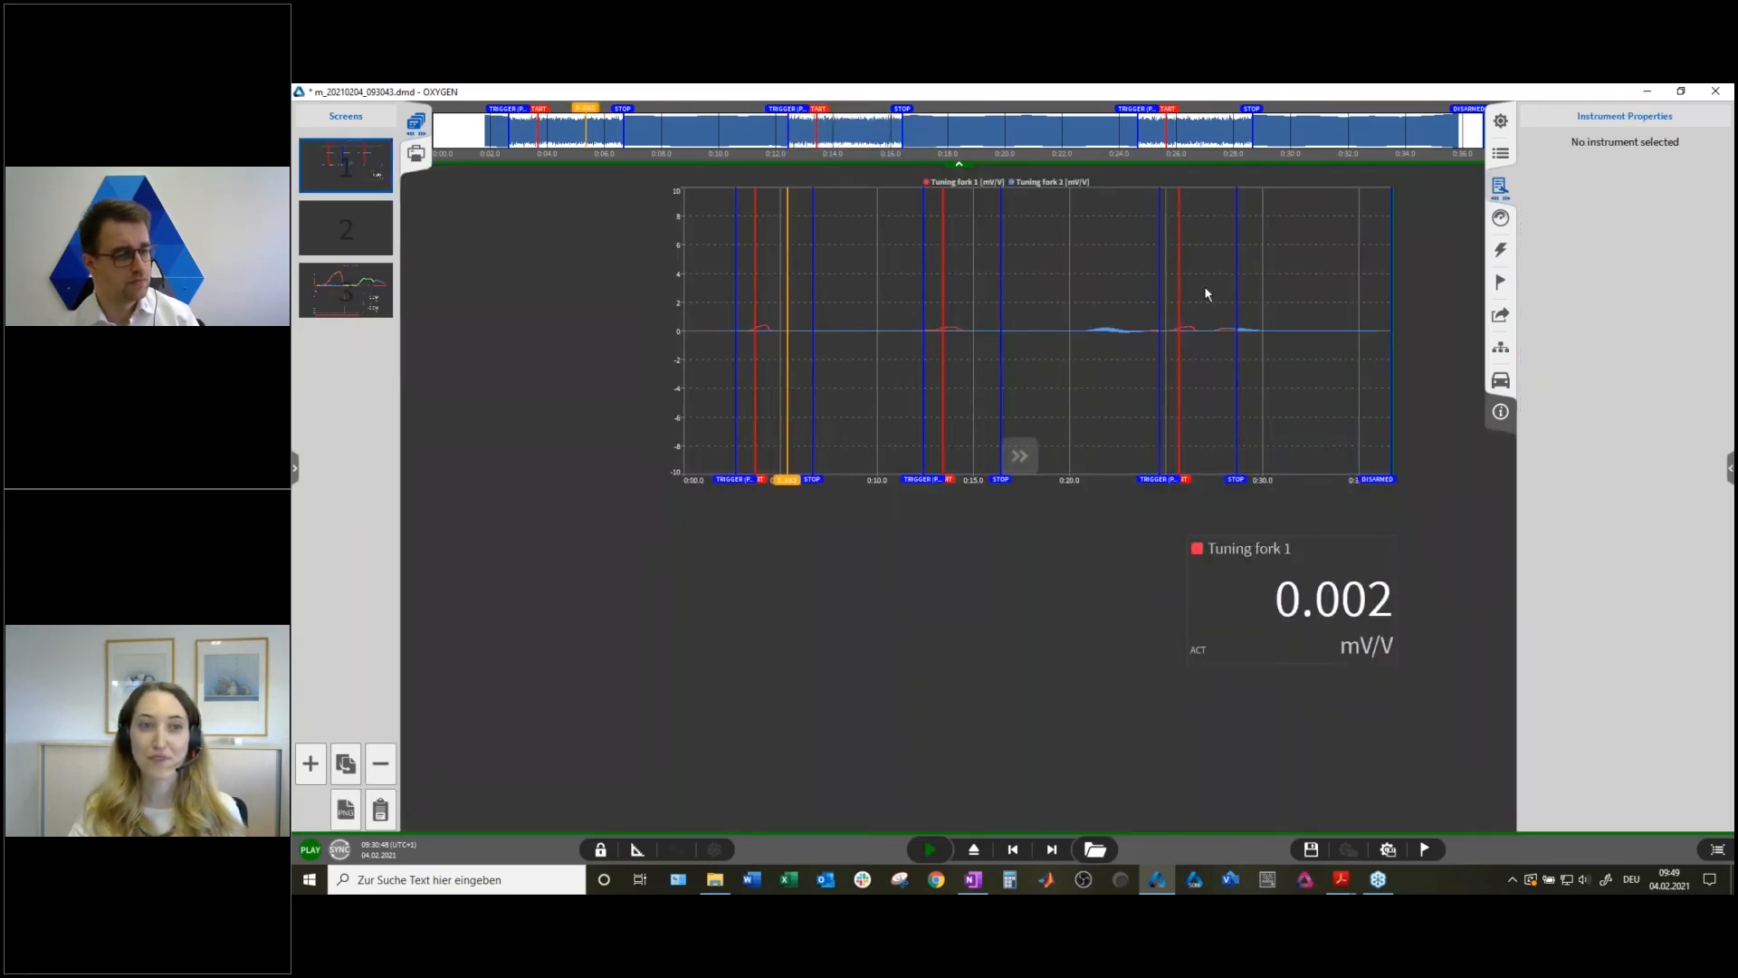
click(355, 291)
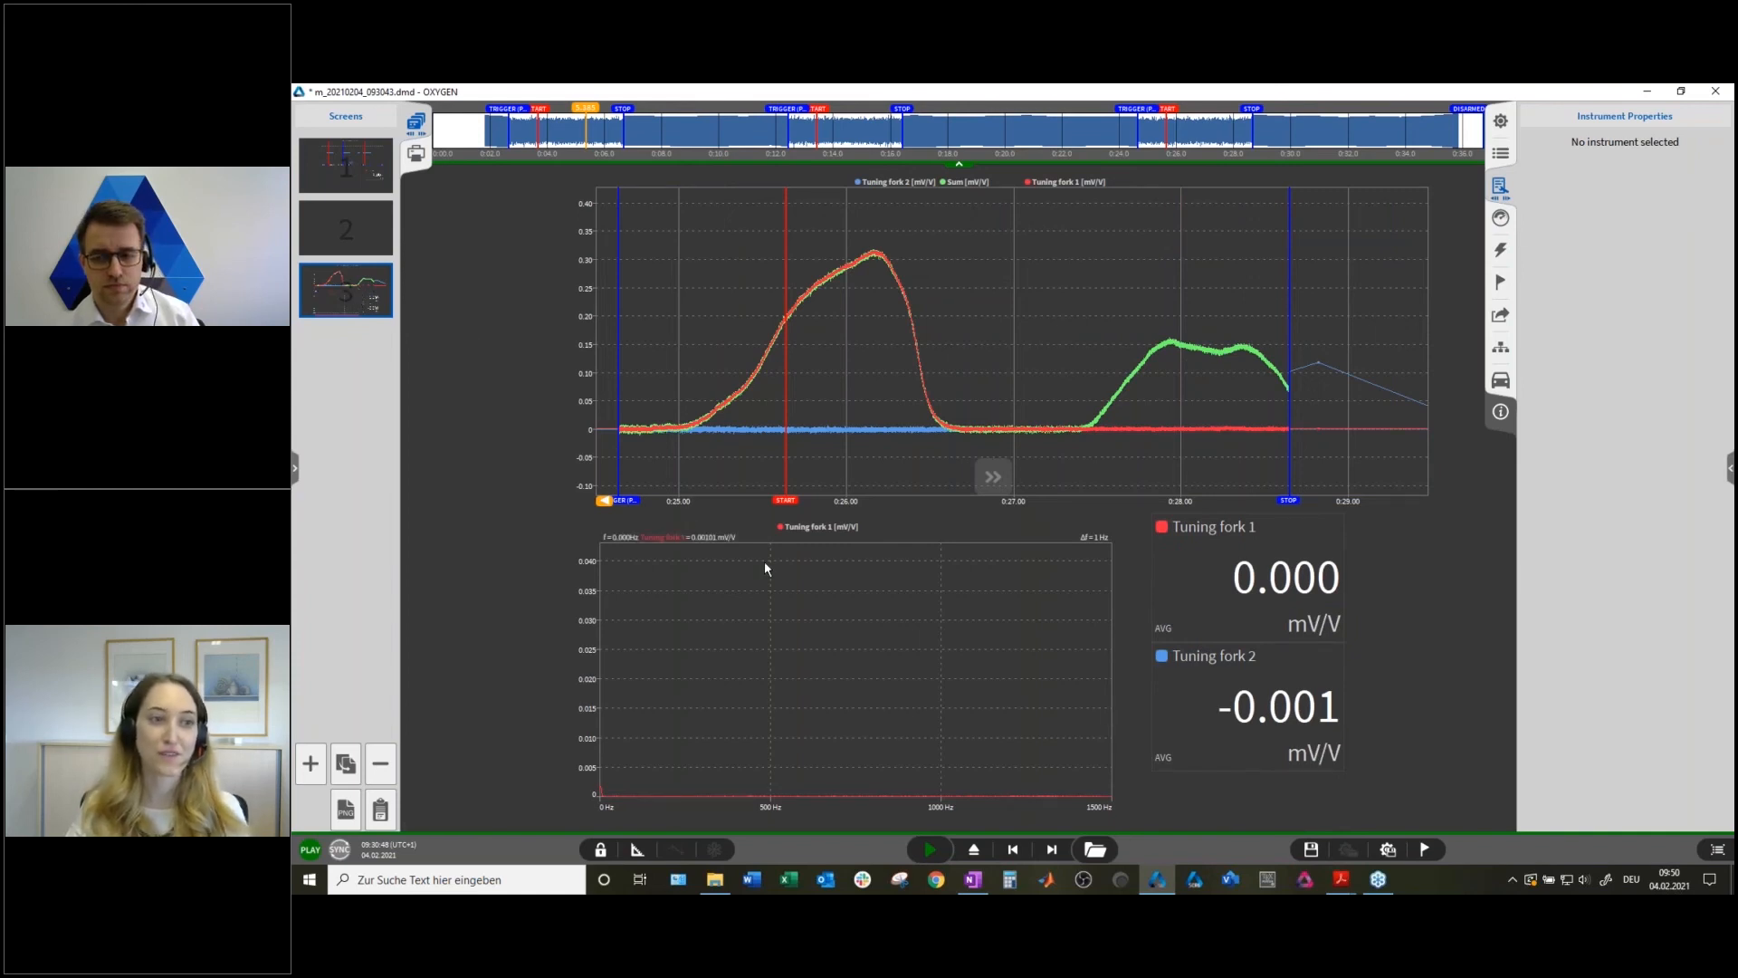
Switch the spectrum analyzer's frequency unit to CPM and return it to Hz.
click(928, 596)
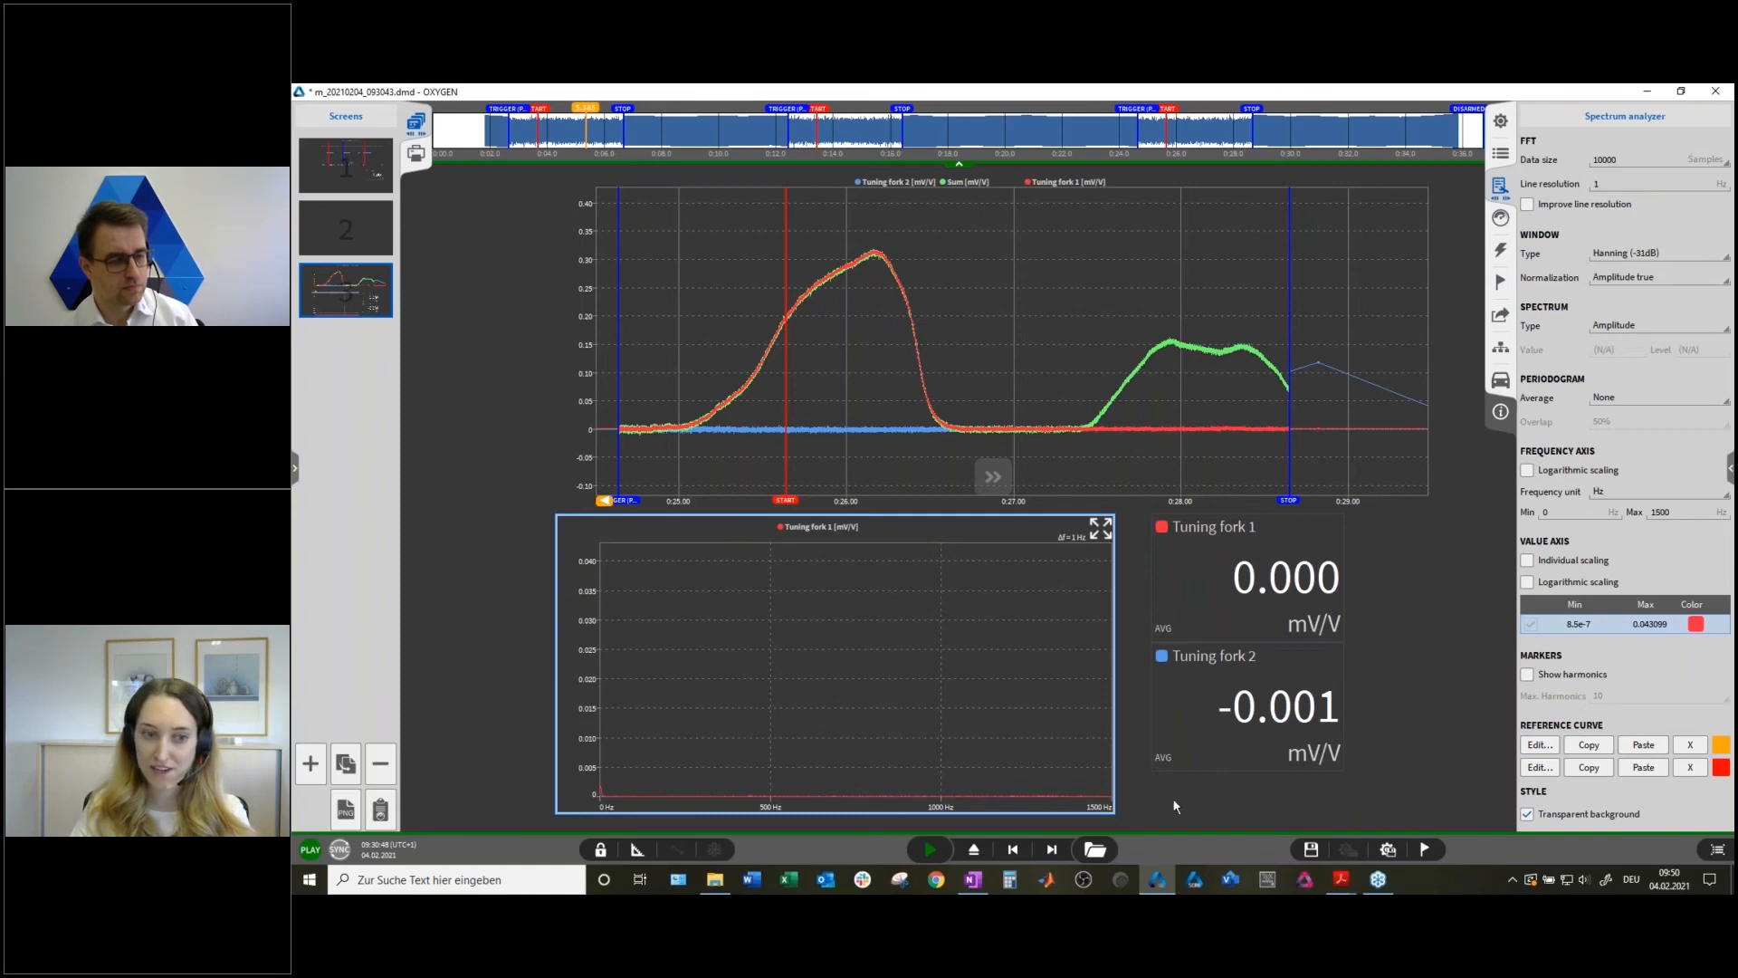
click(1611, 491)
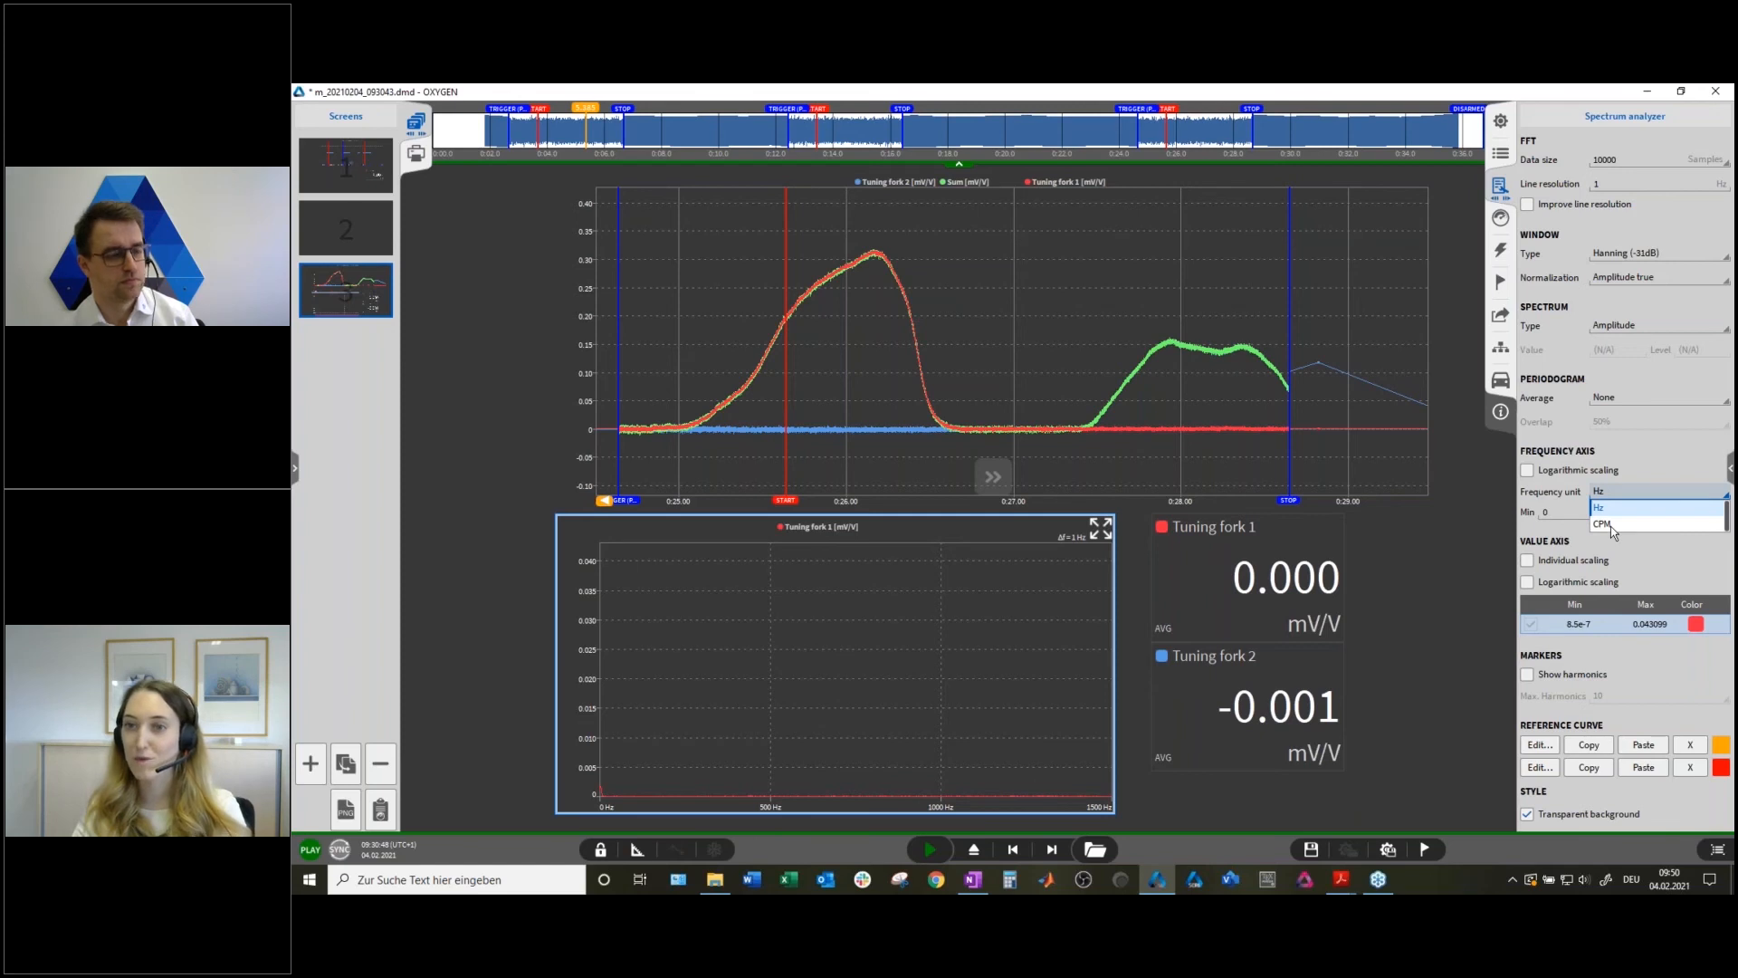
click(1610, 525)
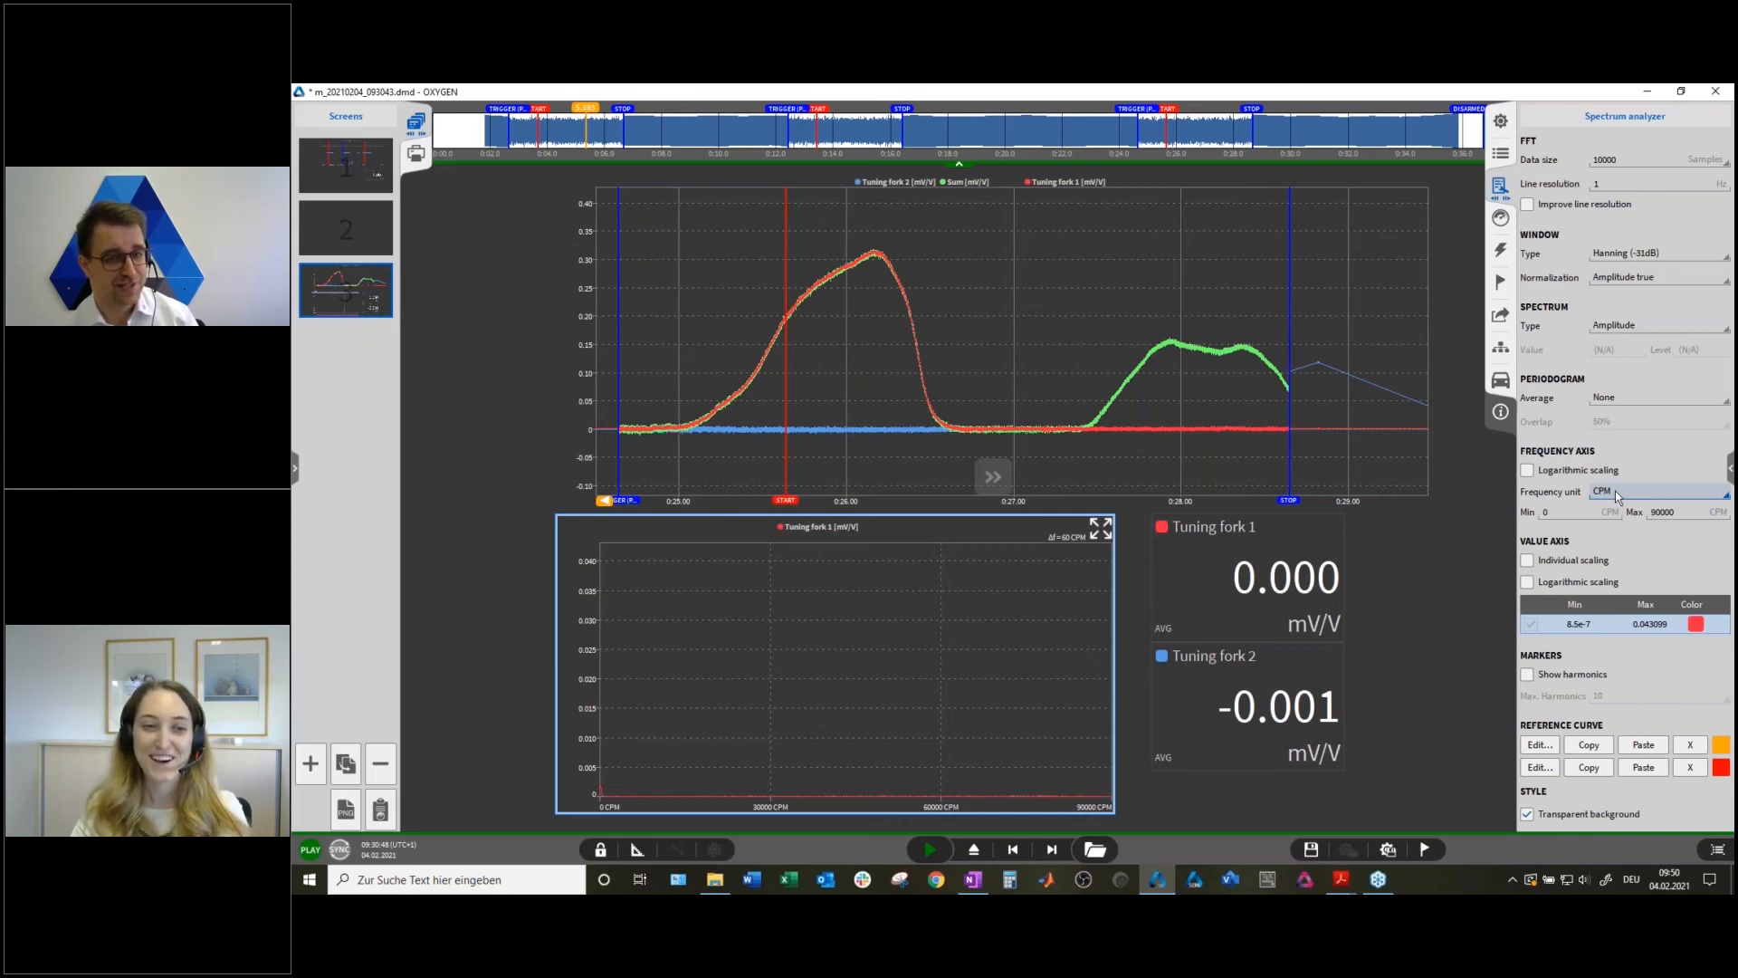
scroll(1615, 490, up, 1)
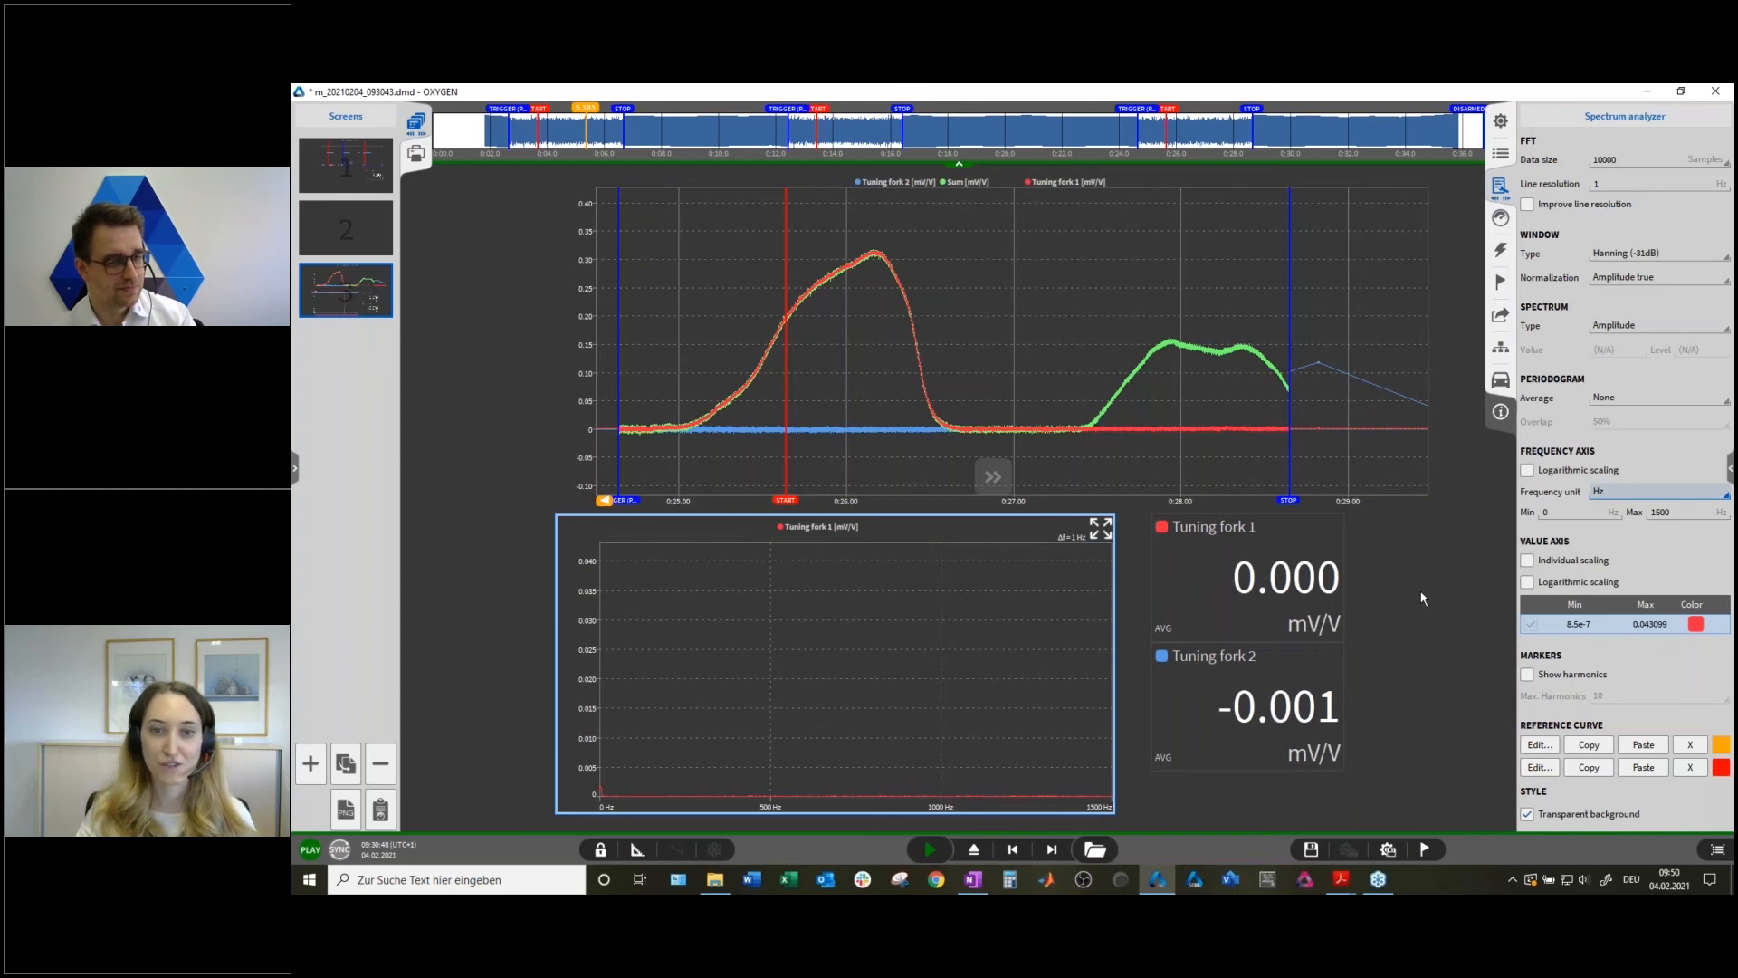
Eject the measurement file, discarding the unsaved changes, and collapse the list of screens to enlarge the live measurement view.
click(975, 851)
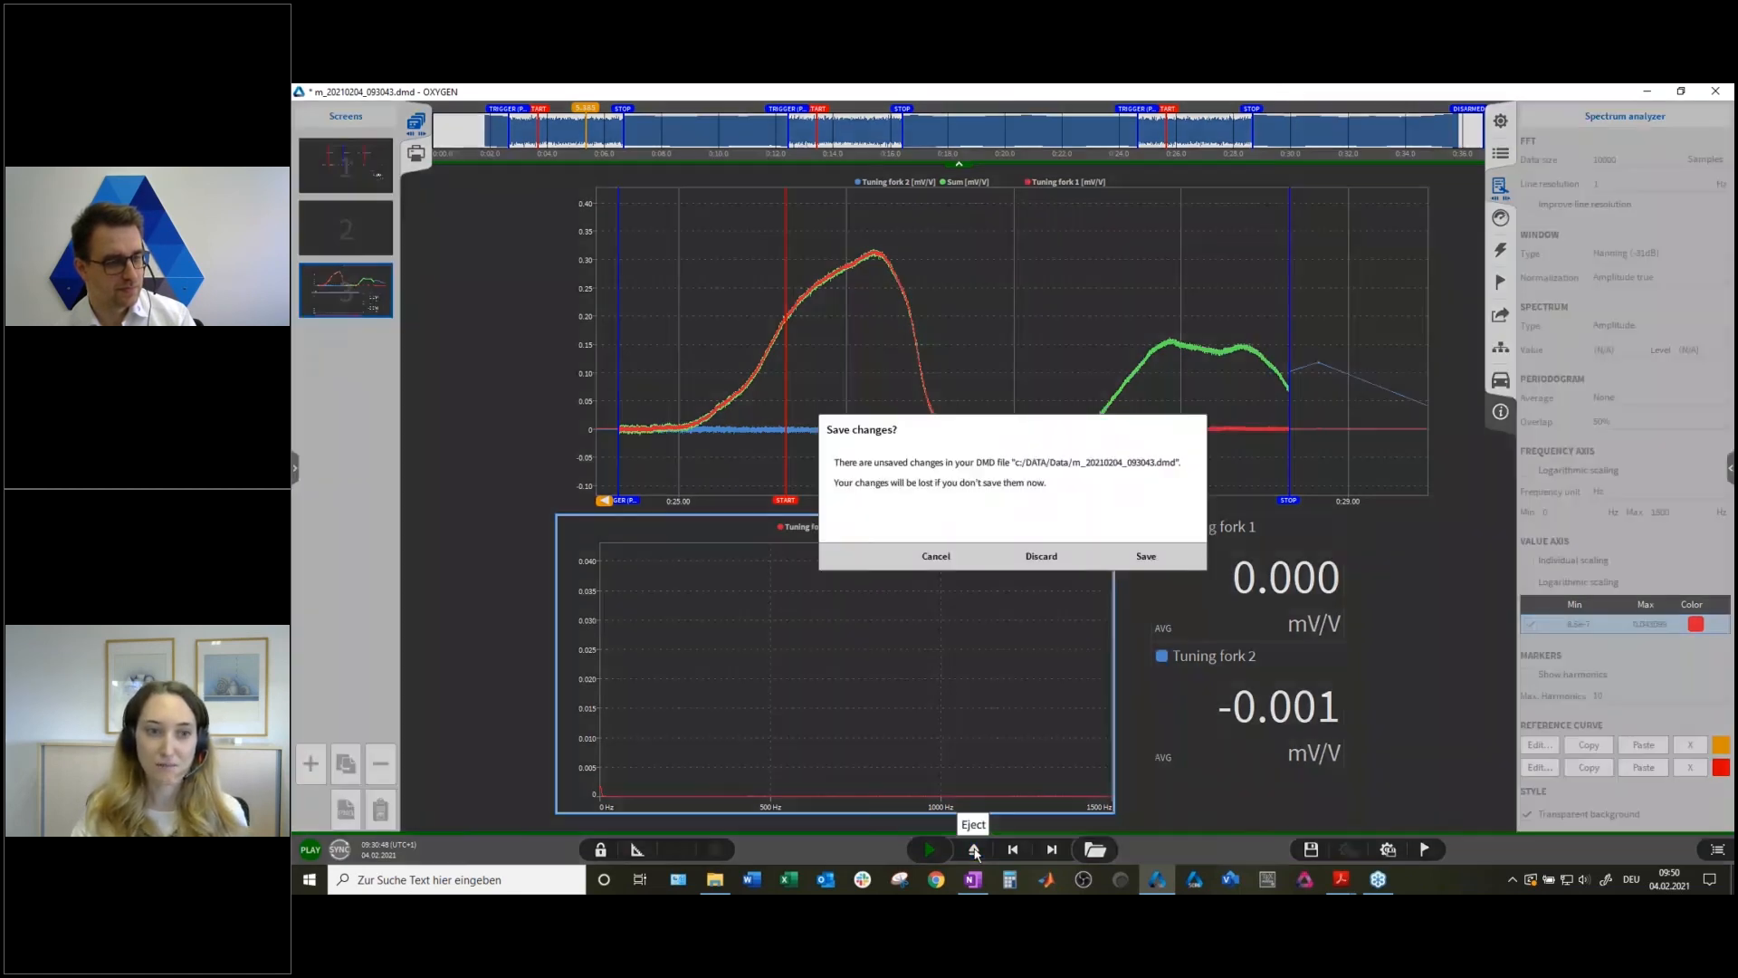
click(1048, 556)
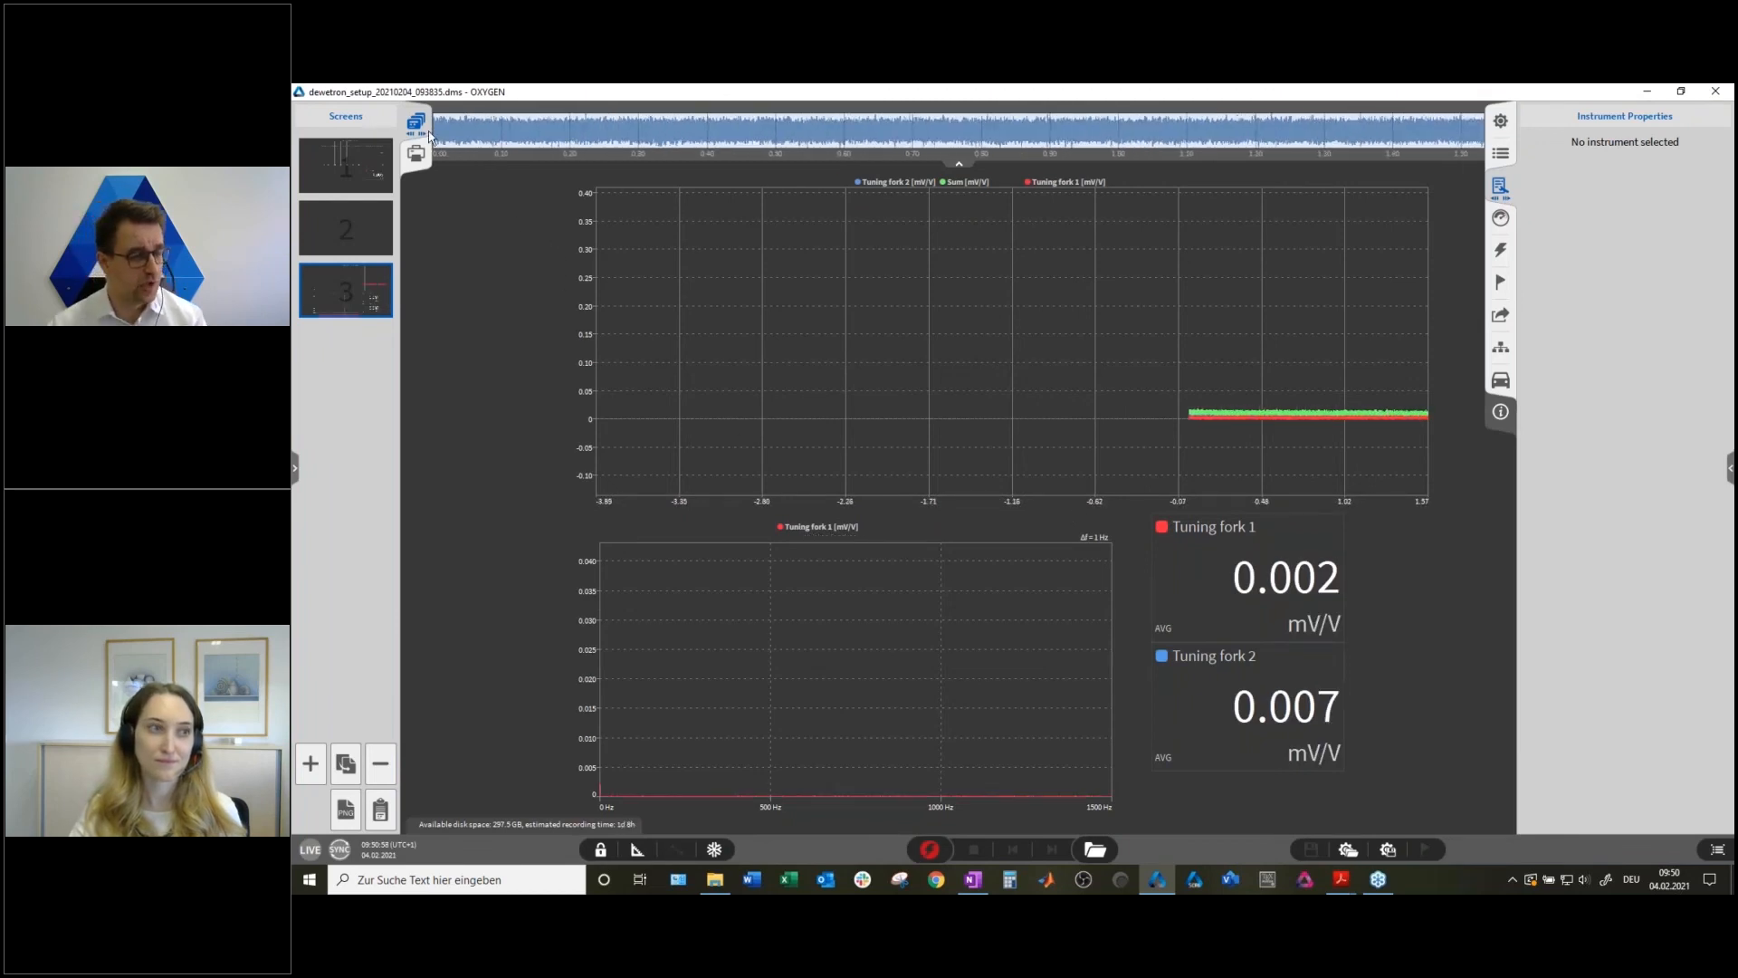
drag(416, 131, 316, 148)
Freeze the live data after the tuning fork is struck and place a marker on the 440 Hz peak in the spectrum analyzer.
click(1018, 599)
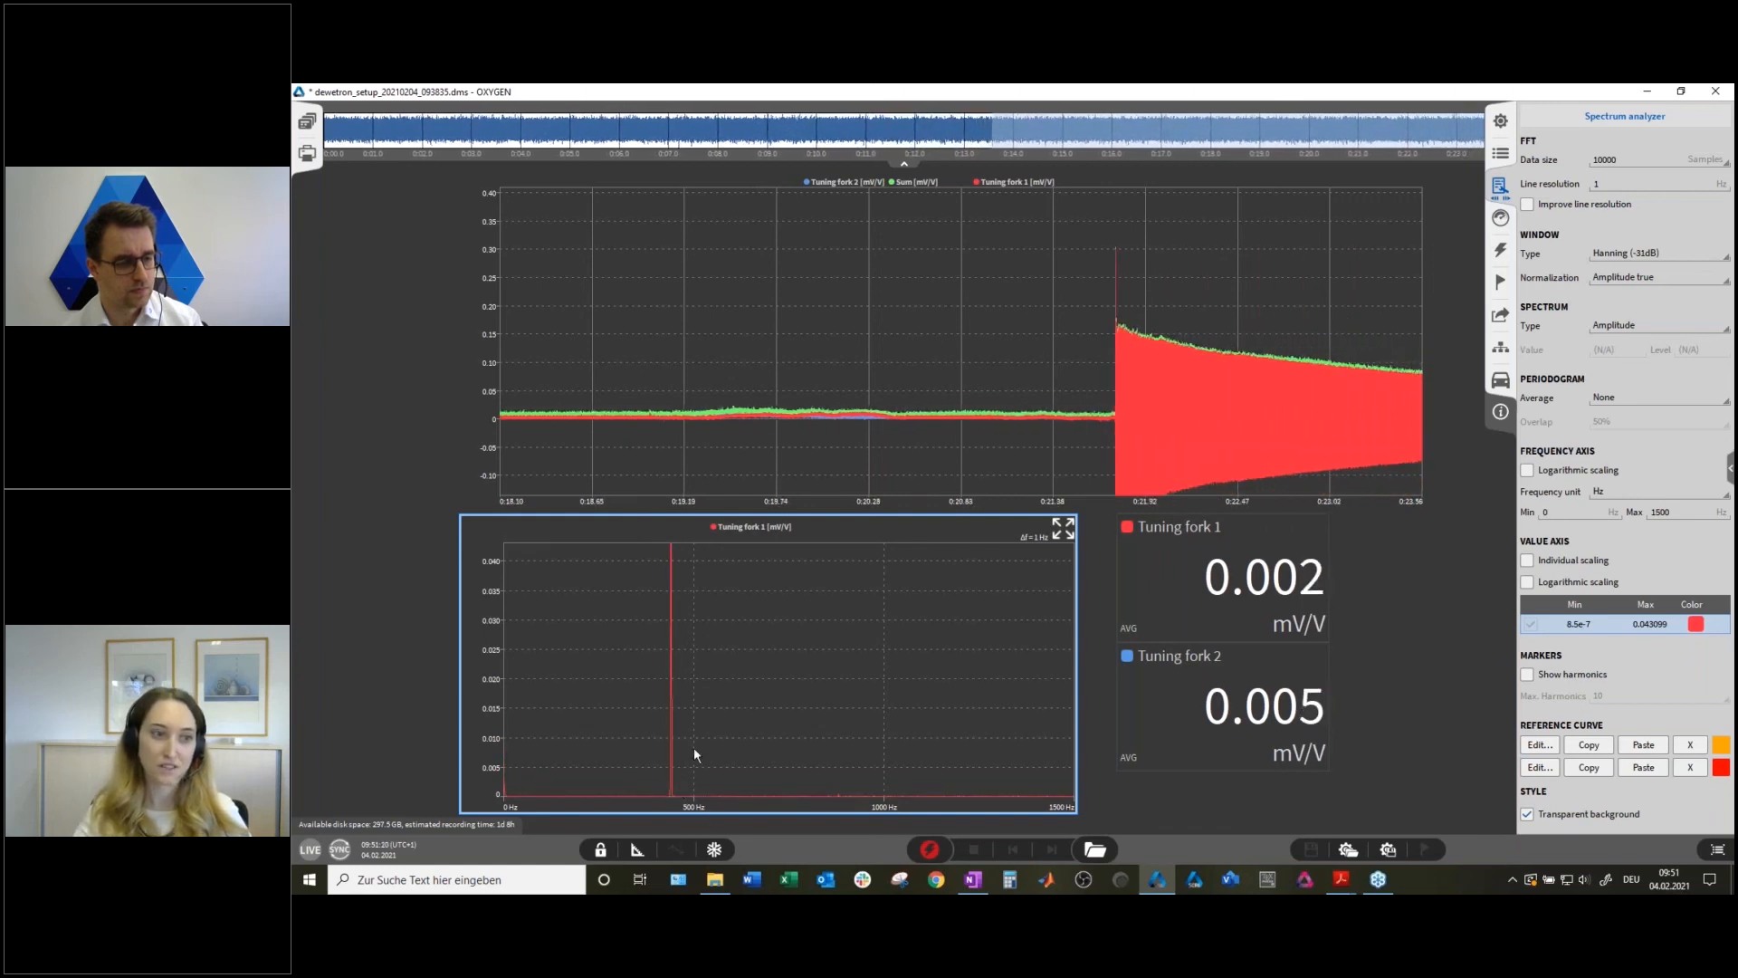
click(714, 849)
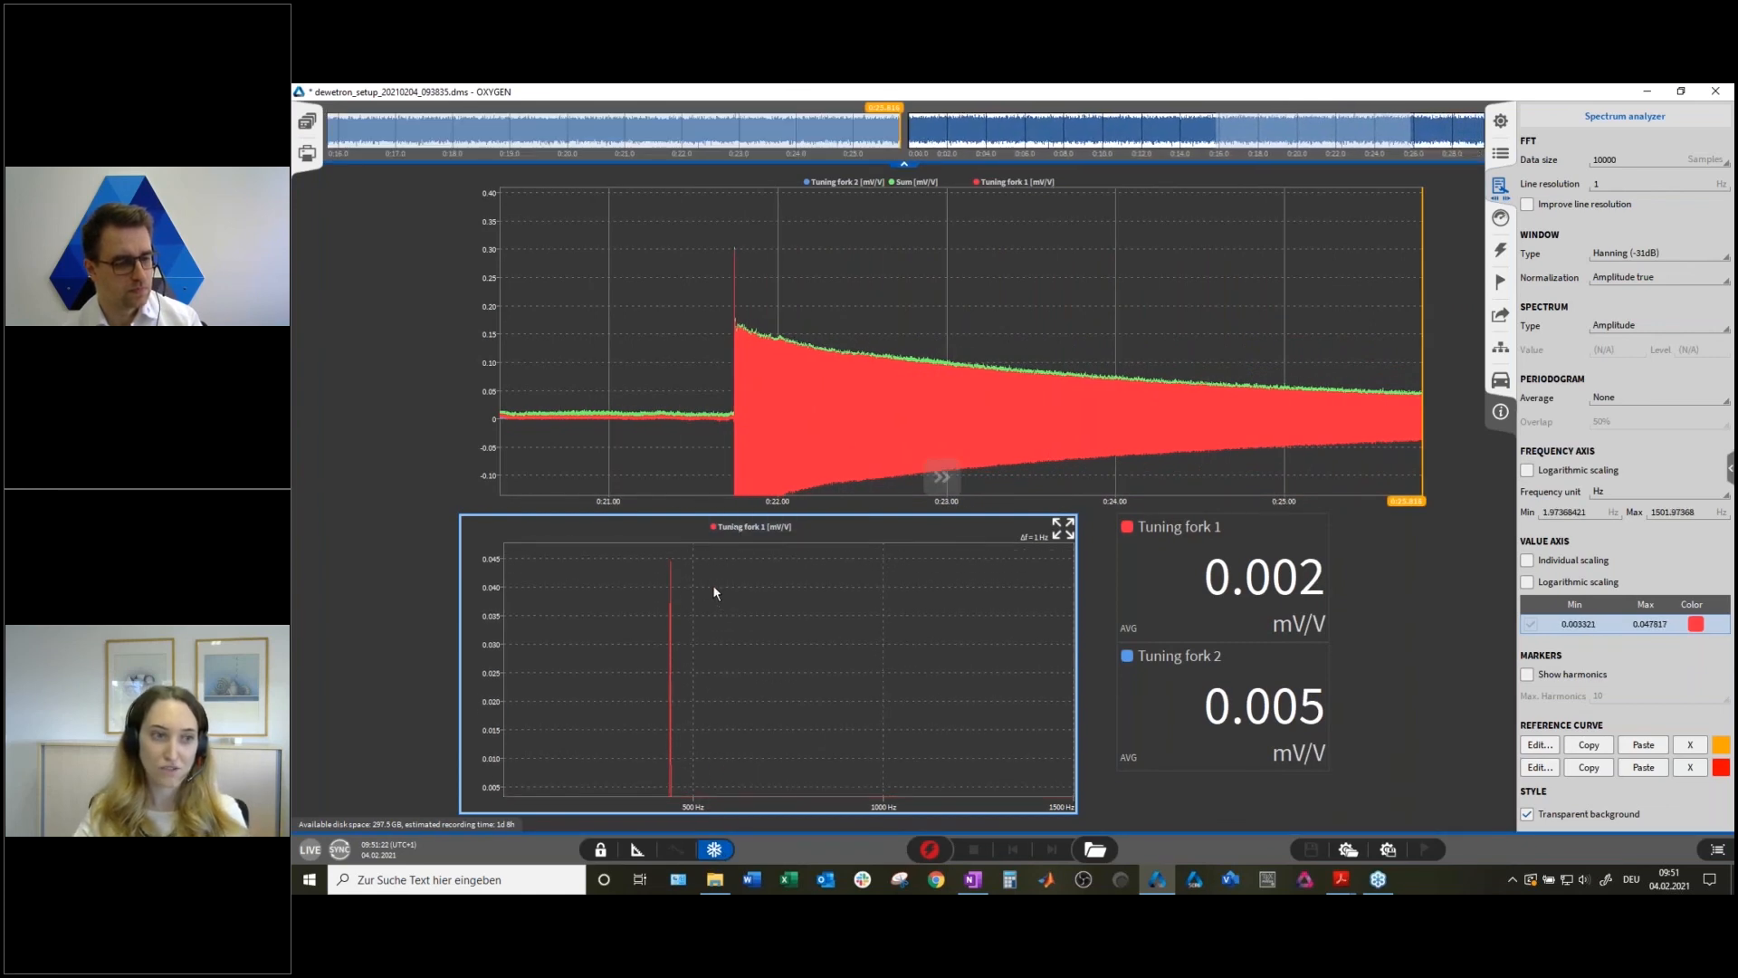
click(668, 561)
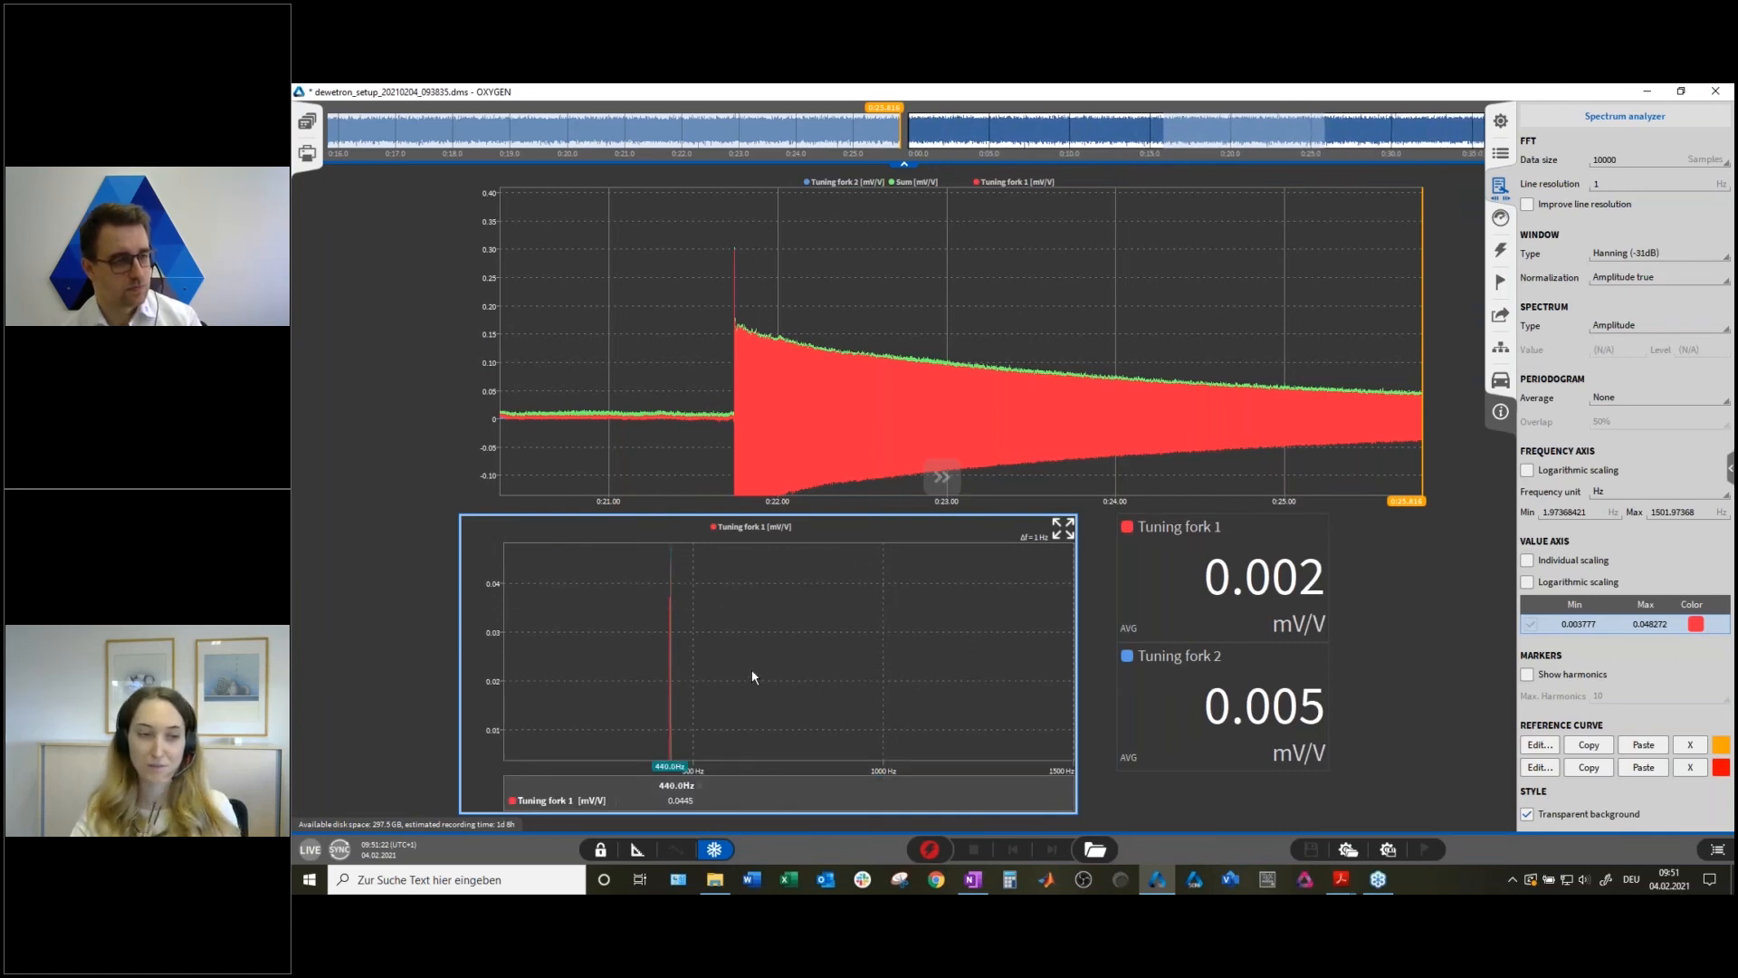
Show harmonics for the spectrum marker with a maximum of 3 and reset the analyzer's axes to the full range.
click(1527, 675)
click(1613, 698)
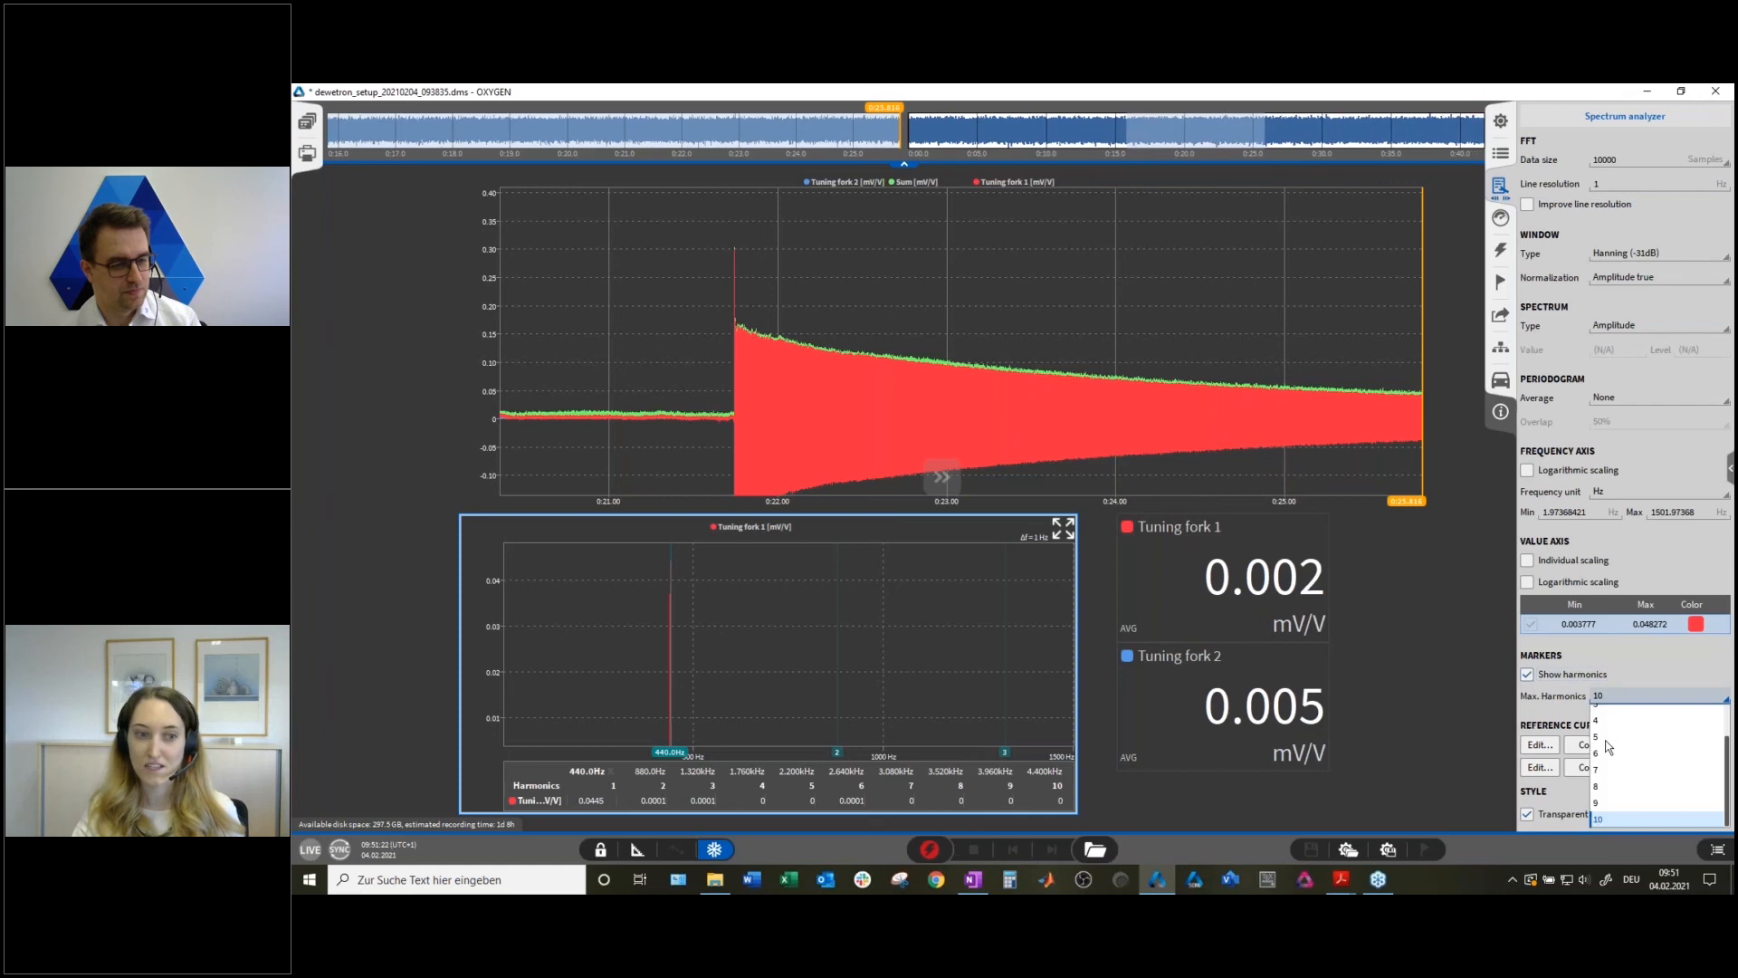
click(1604, 730)
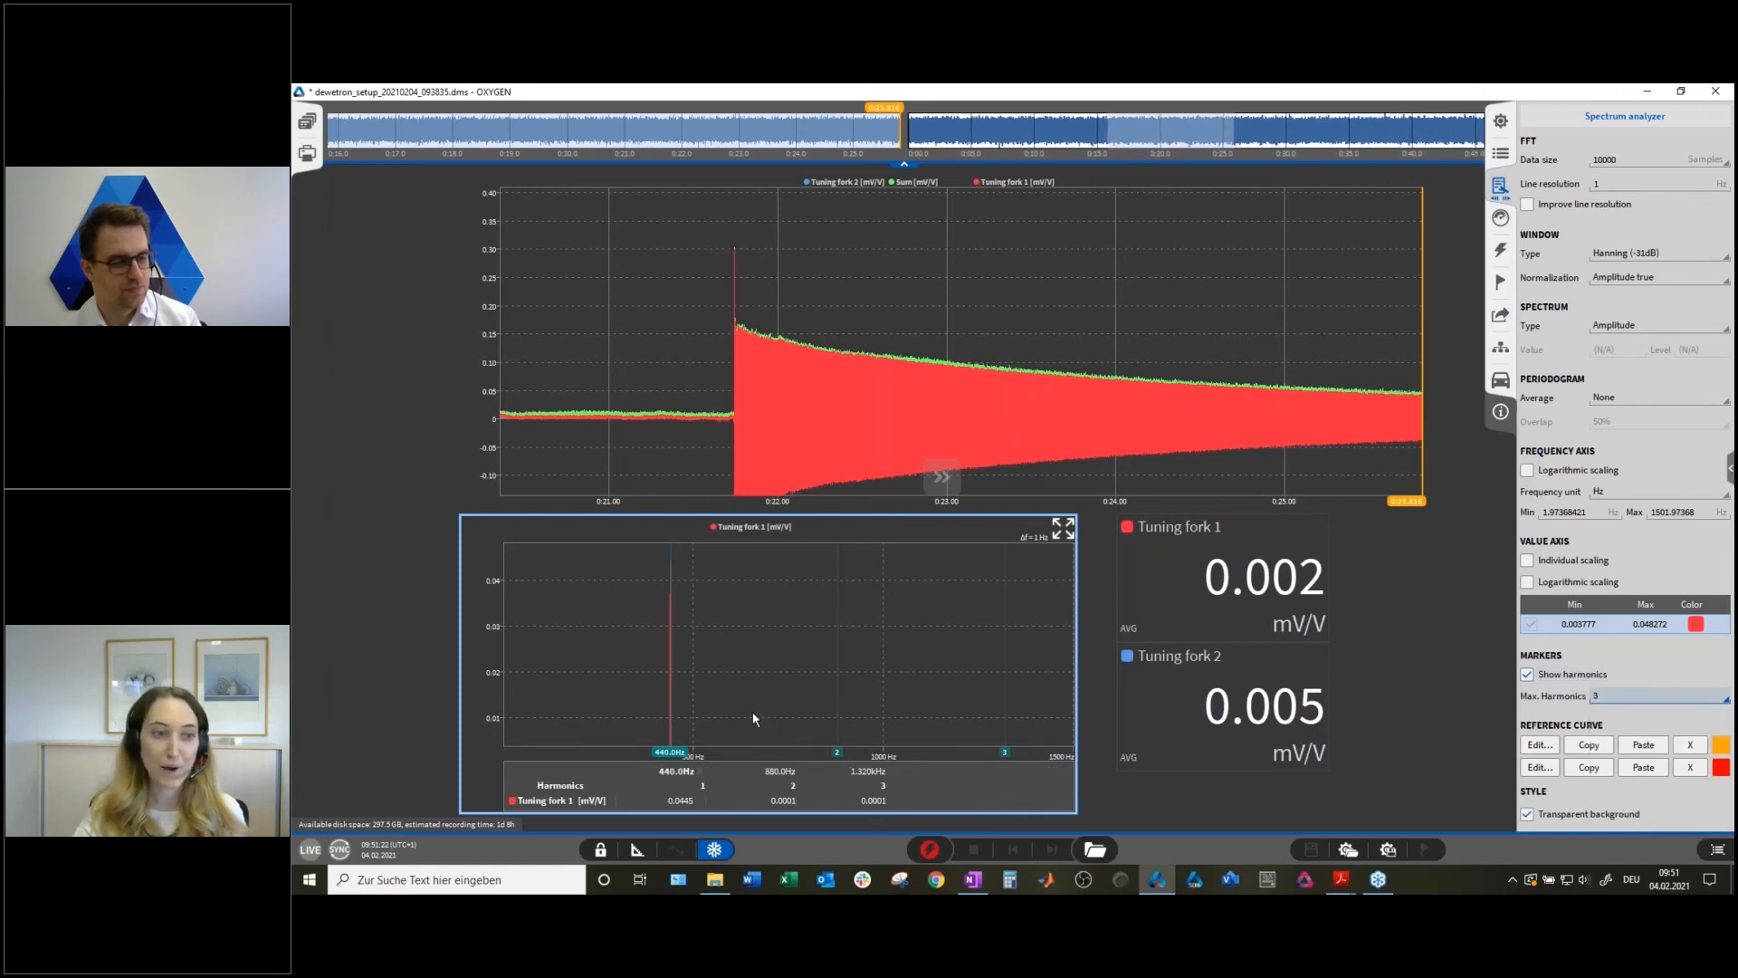
double_click(774, 666)
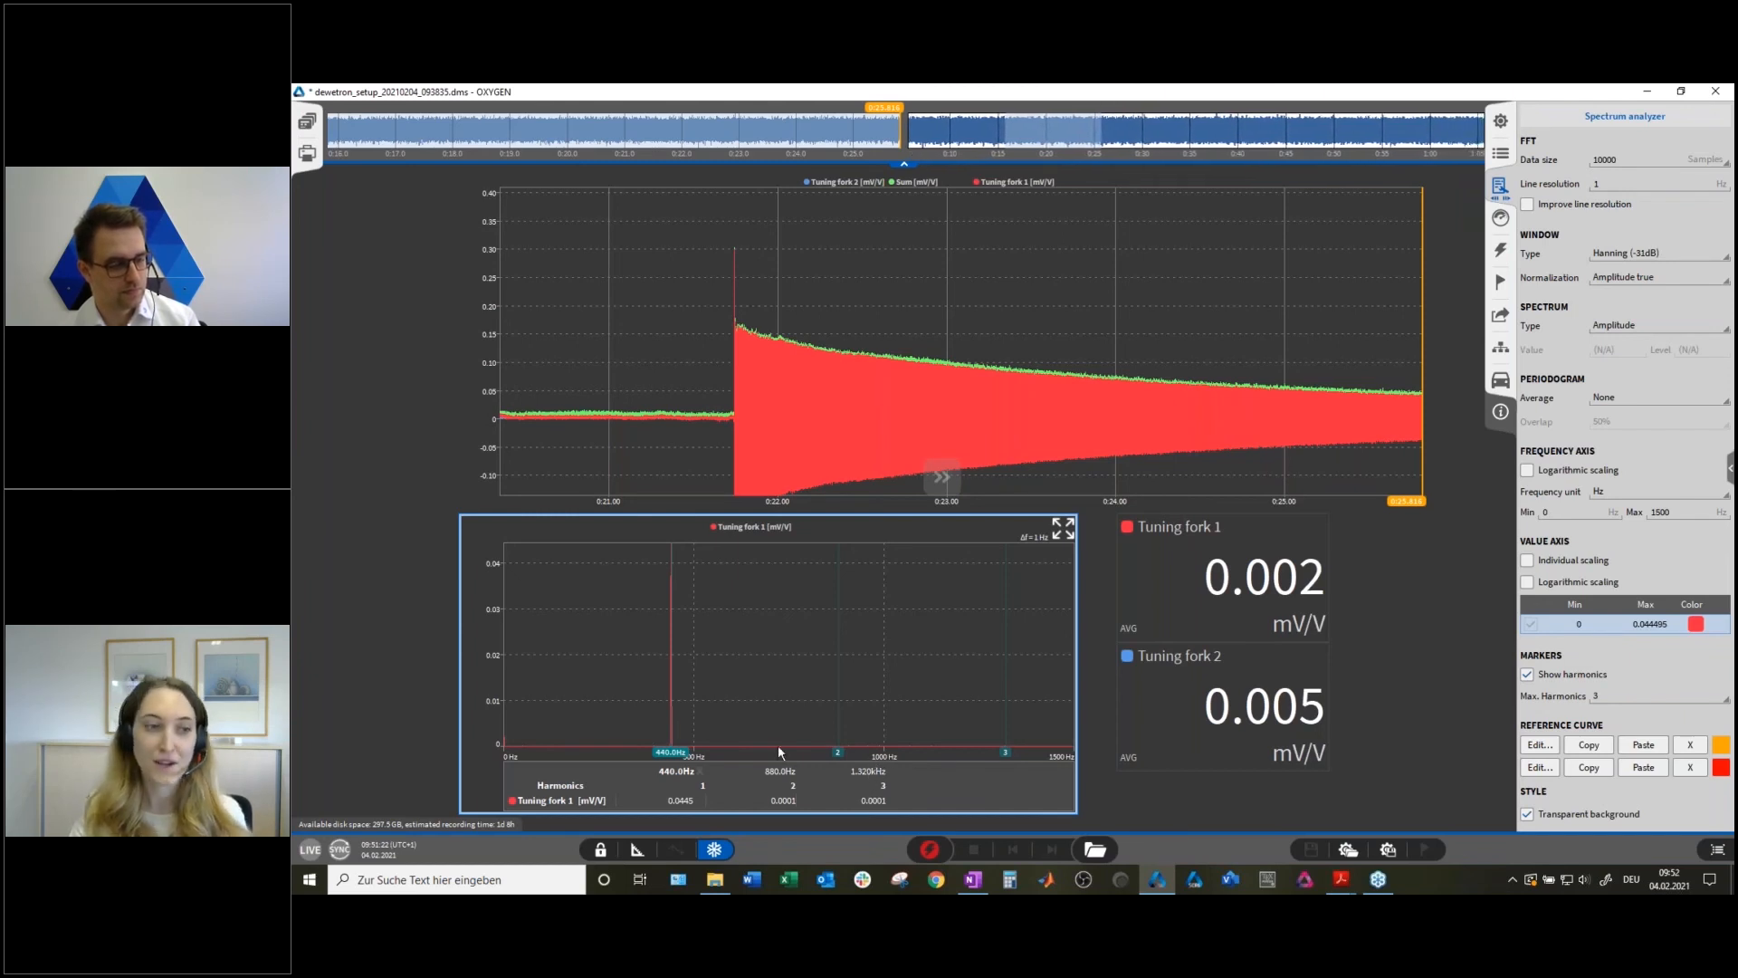
mouse_move(669, 757)
mouse_down()
mouse_move(738, 760)
mouse_move(627, 755)
mouse_move(674, 757)
mouse_up()
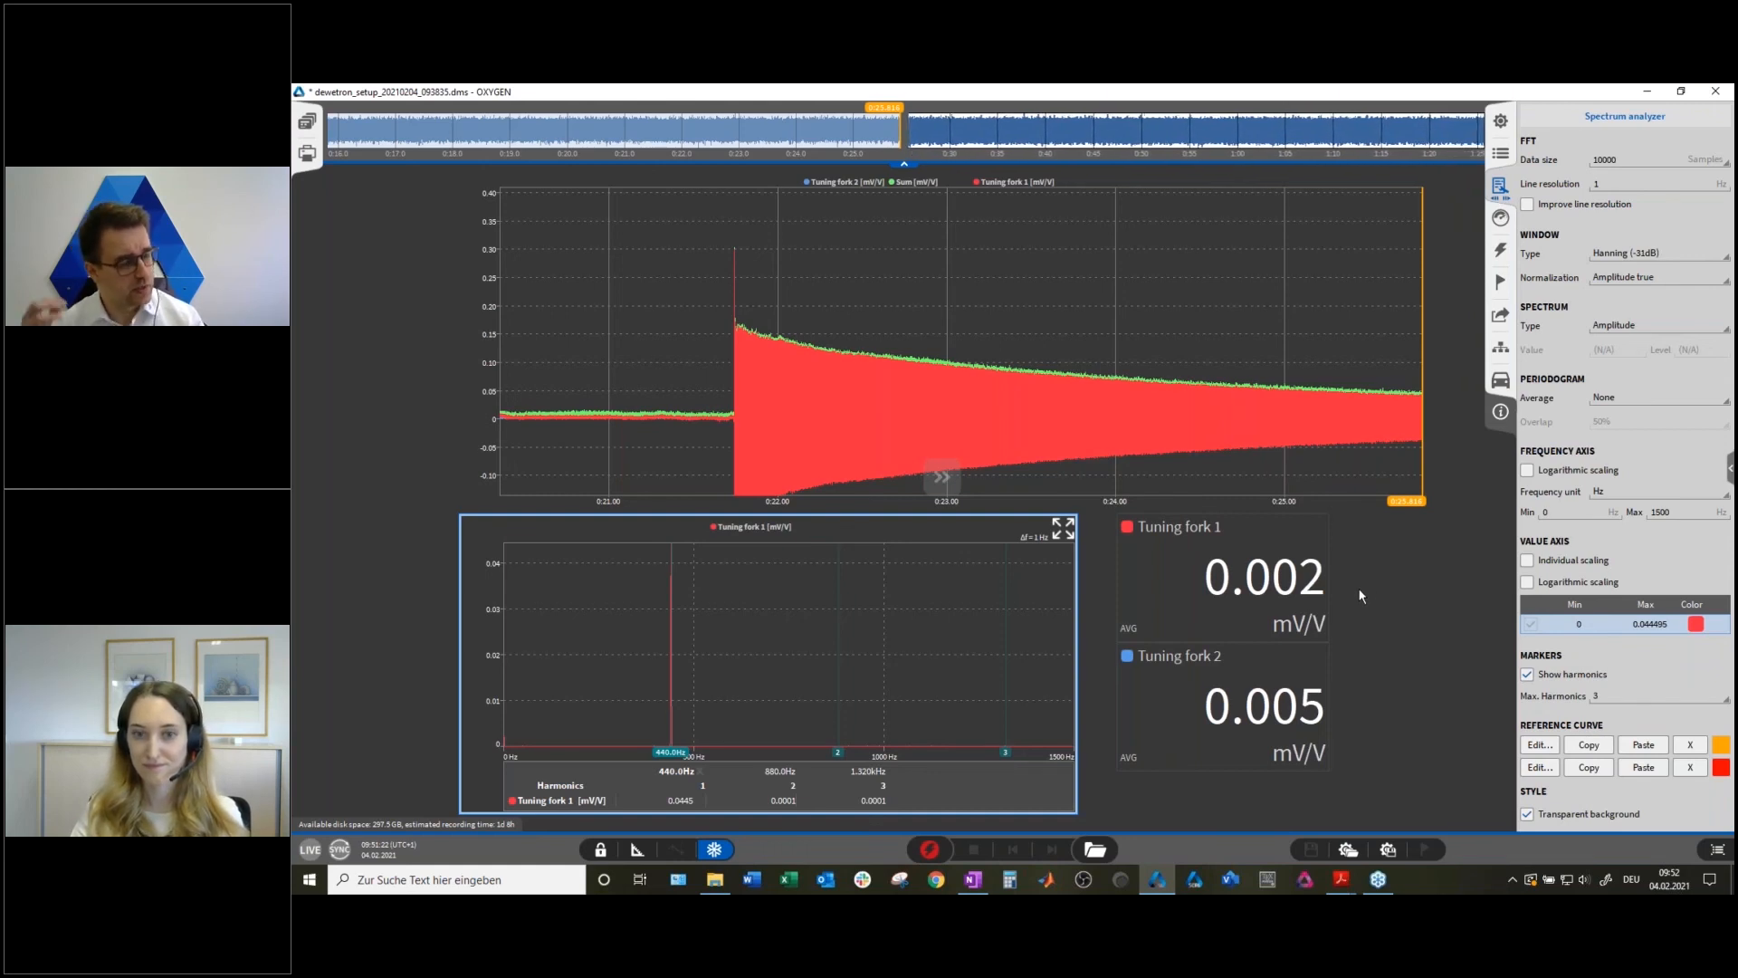
Place the tuning fork digital meter over the right end of the recorder and turn off its transparent background.
click(1263, 563)
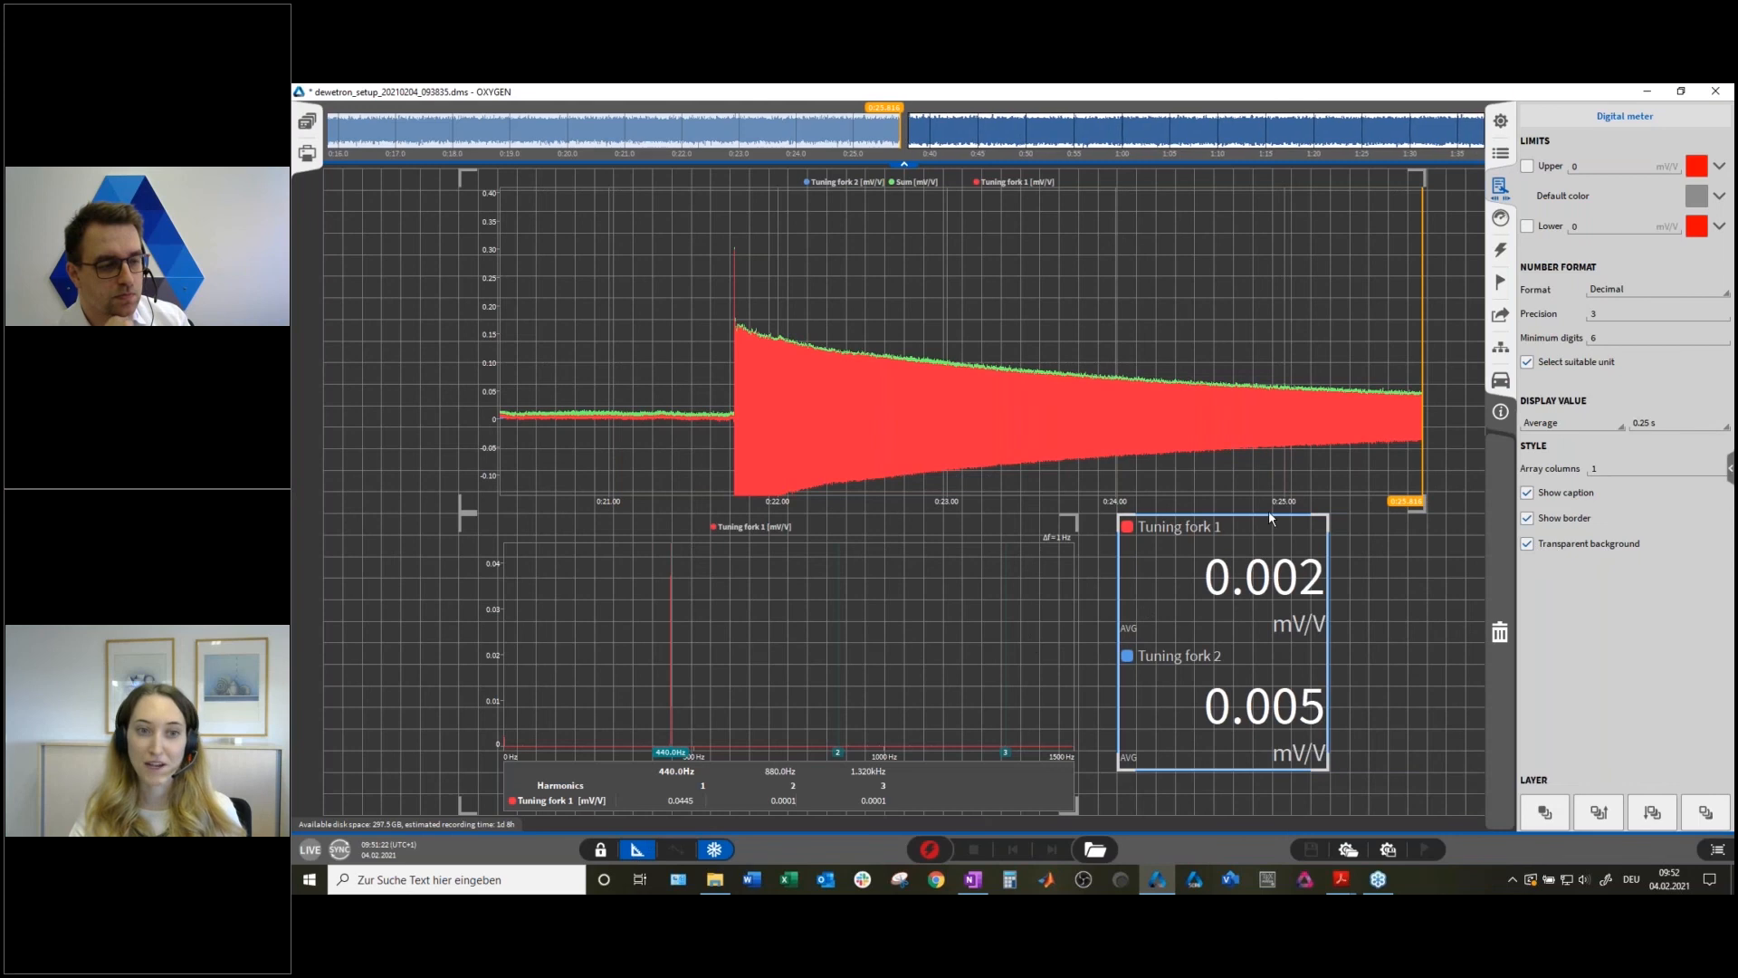
drag(1277, 566, 1373, 314)
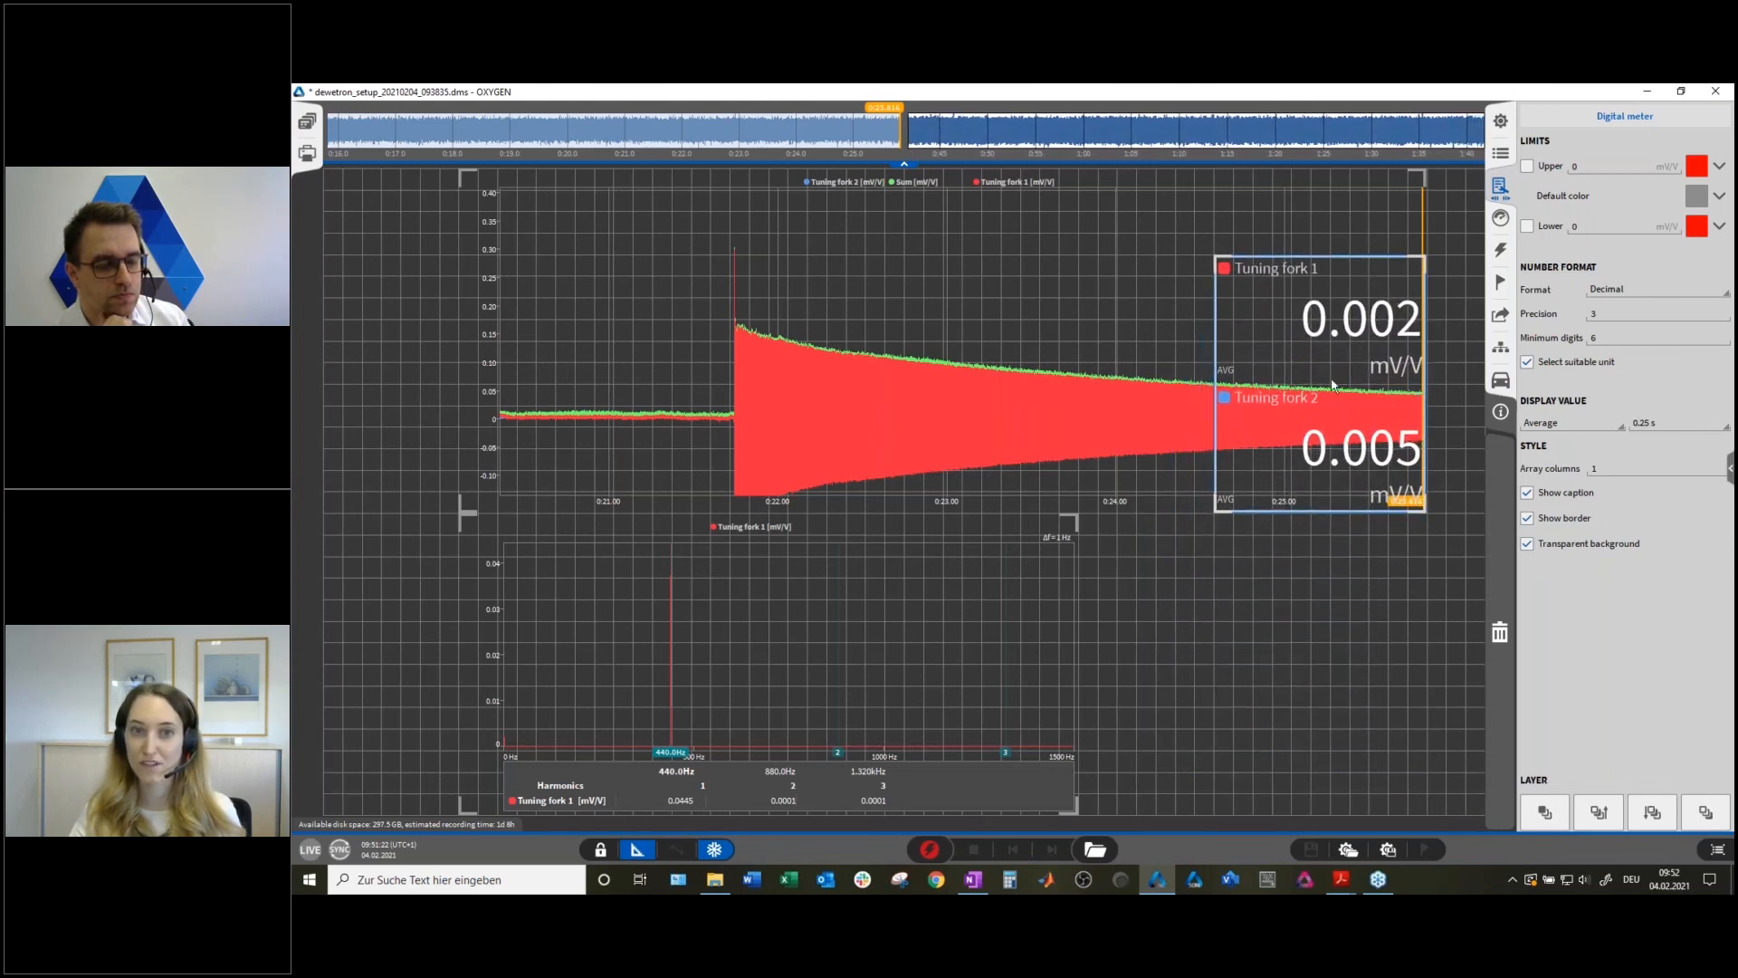
click(634, 850)
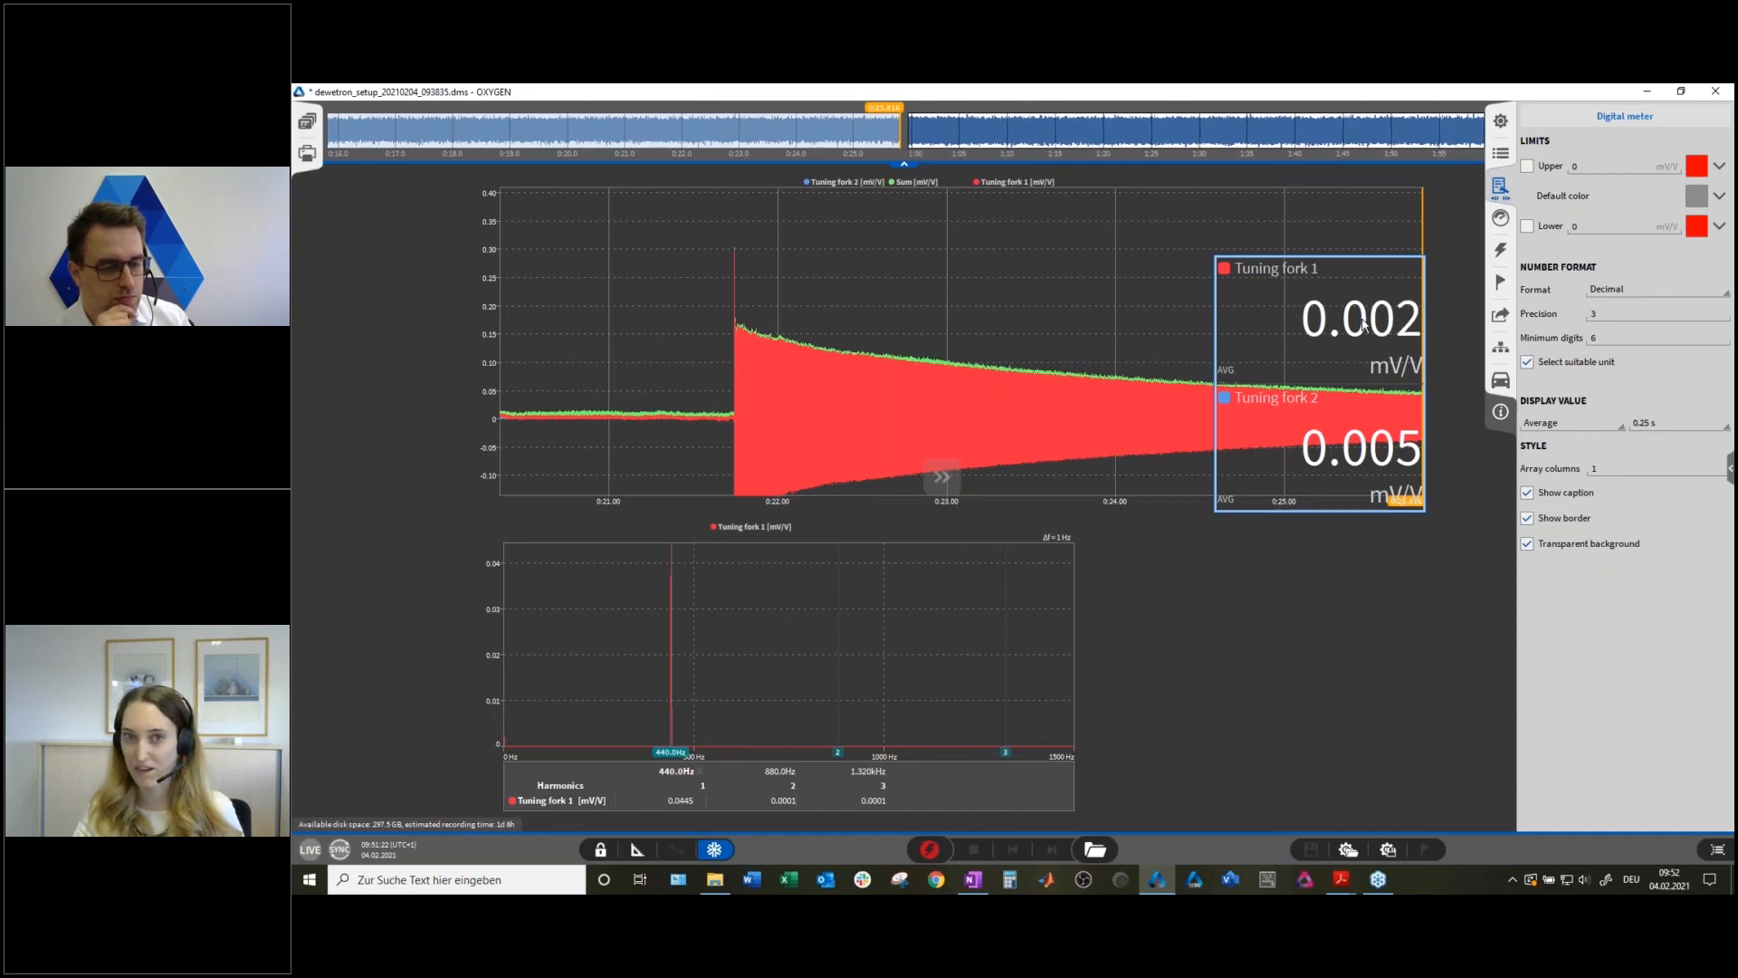
click(1528, 543)
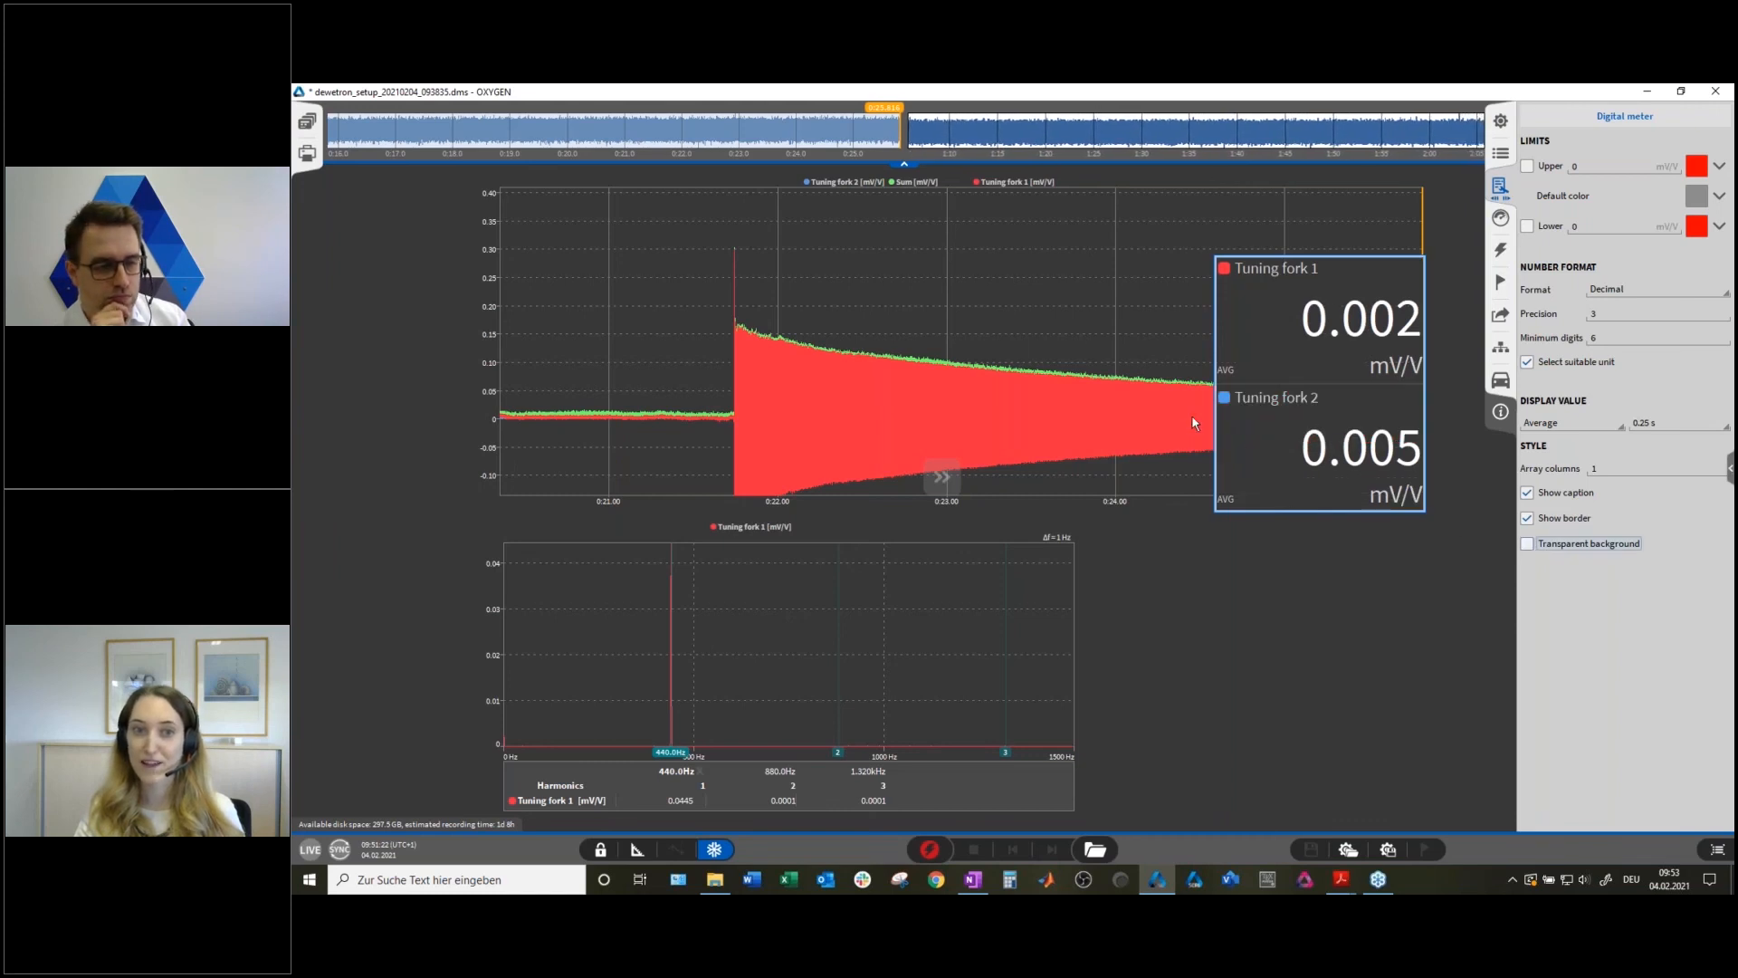
click(1214, 577)
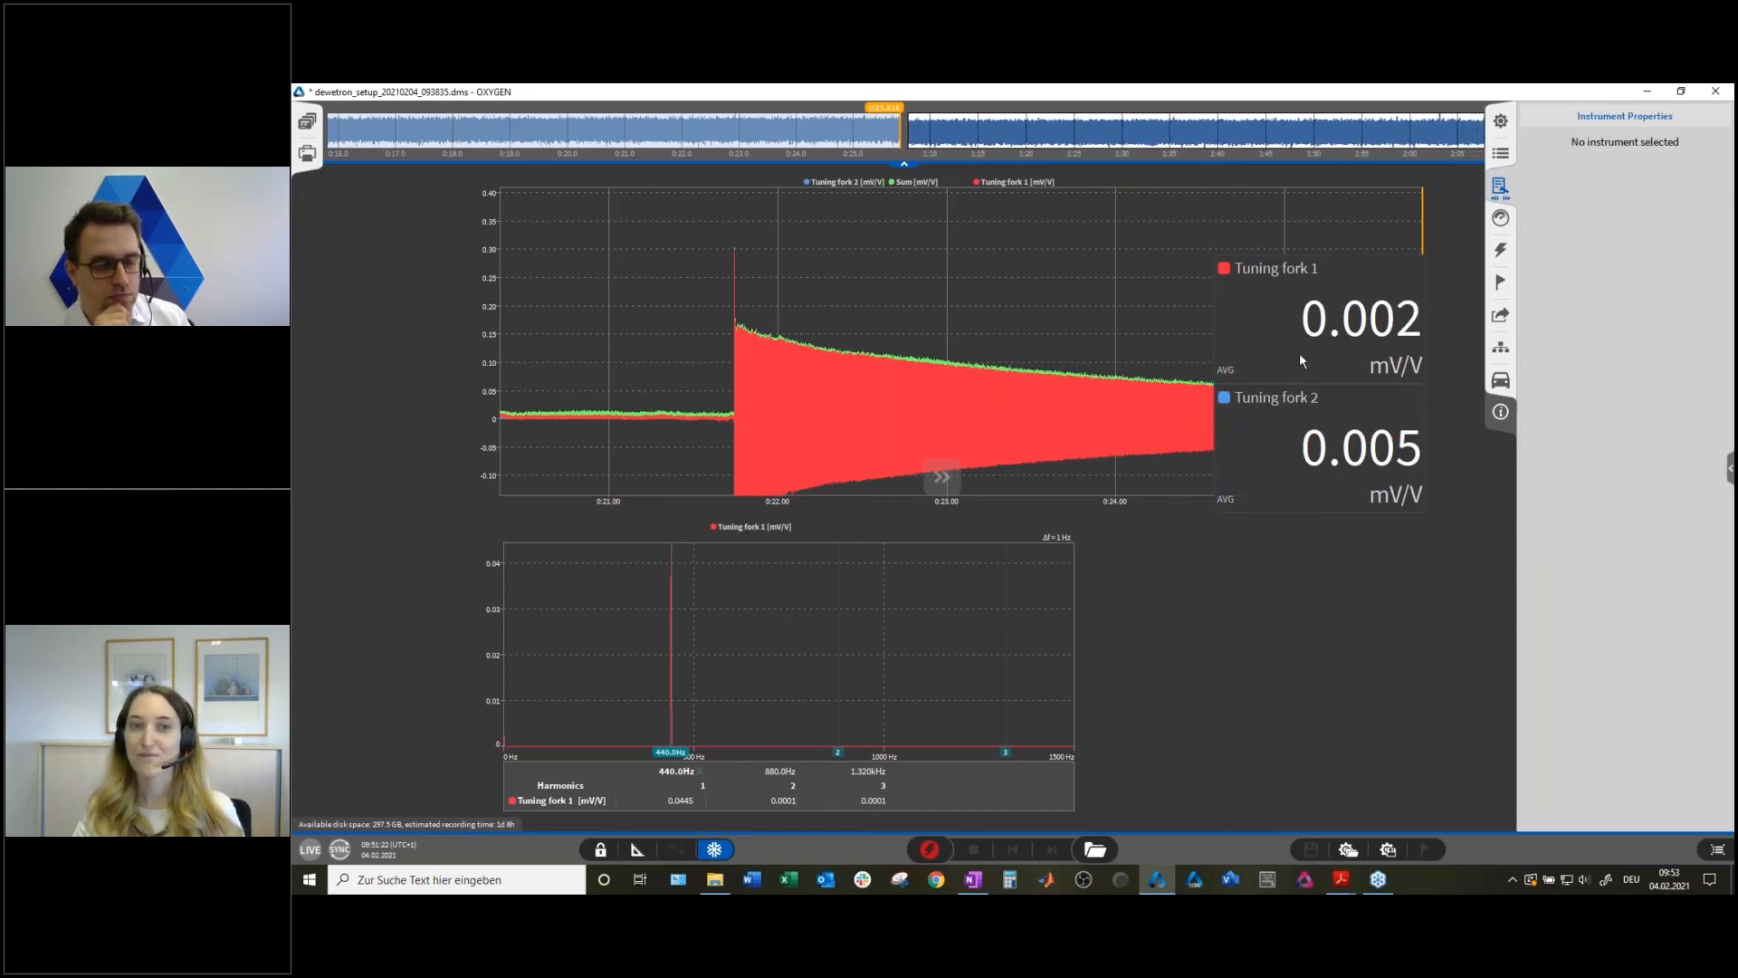